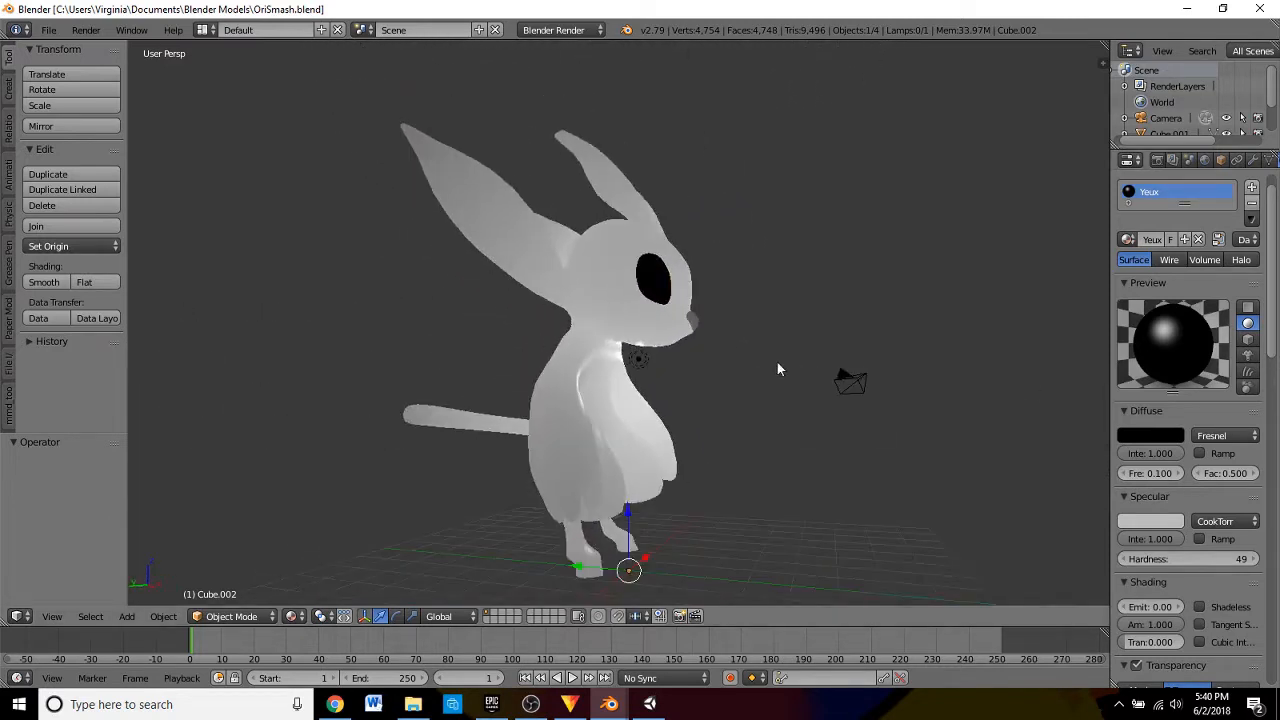
- Delete the camera in front of the white character from the scene
{"action": "right_click", "coordinate": [839, 381]}
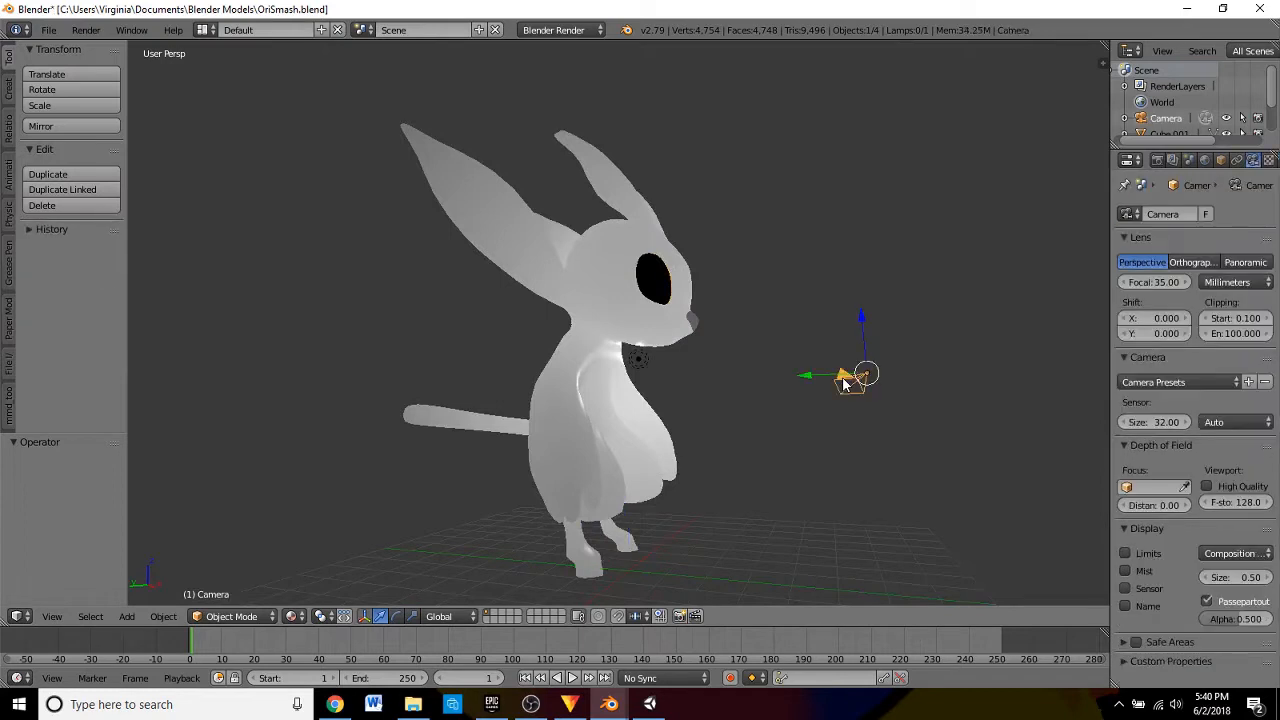
{"action": "key", "text": "x"}
{"action": "left_click", "coordinate": [843, 378]}
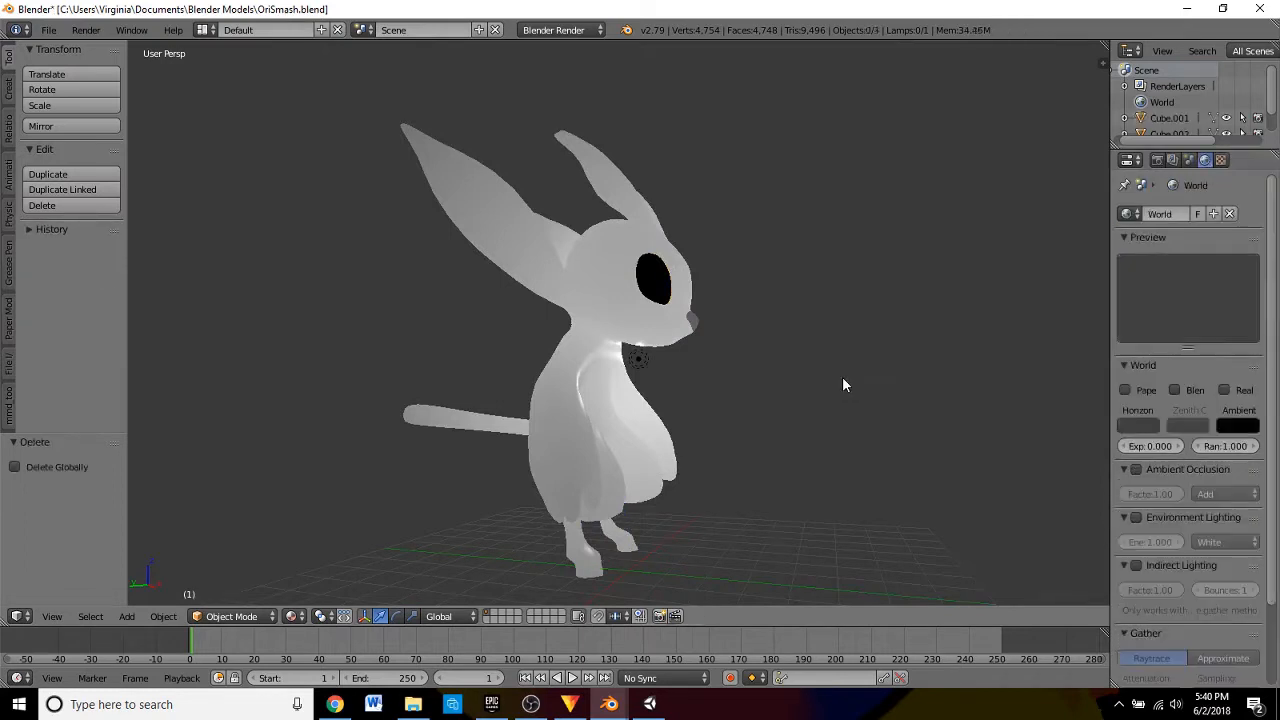
- Try to delete the lamp beside the character and undo the deletion
{"action": "middle_click_drag", "start_coordinate": [842, 376], "coordinate": [608, 404]}
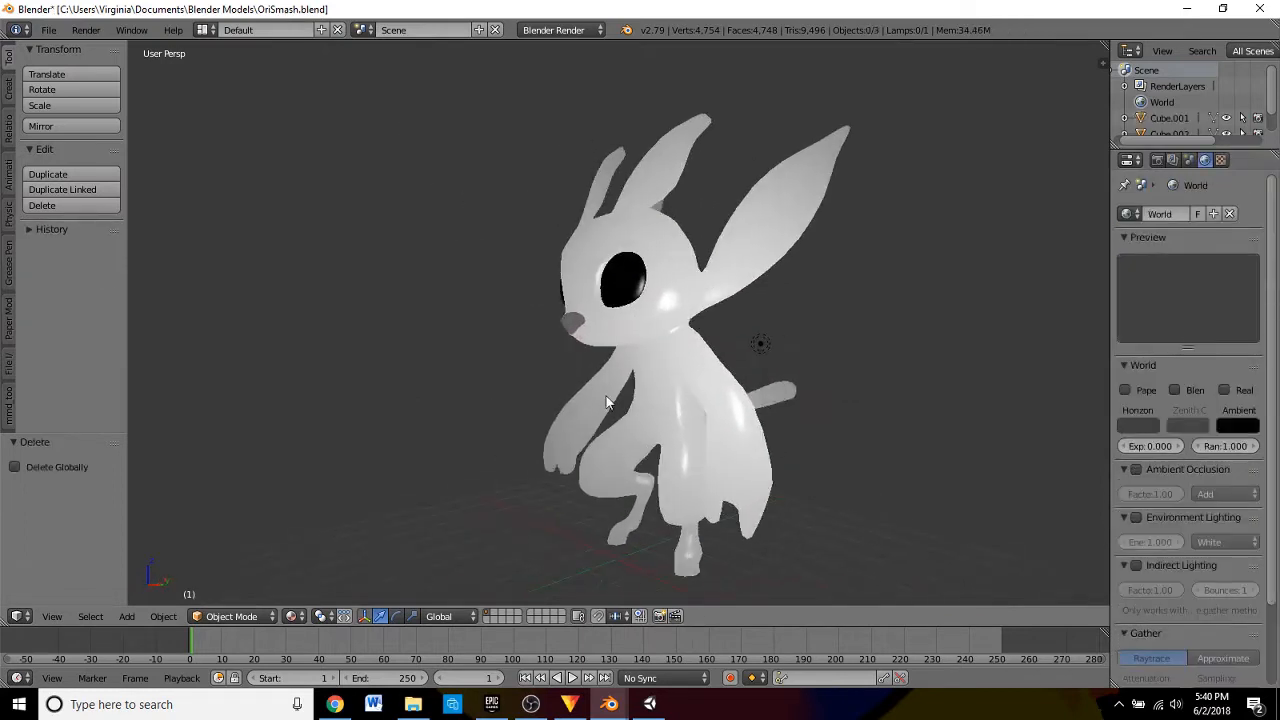
{"action": "right_click", "coordinate": [757, 344]}
{"action": "key", "text": "x"}
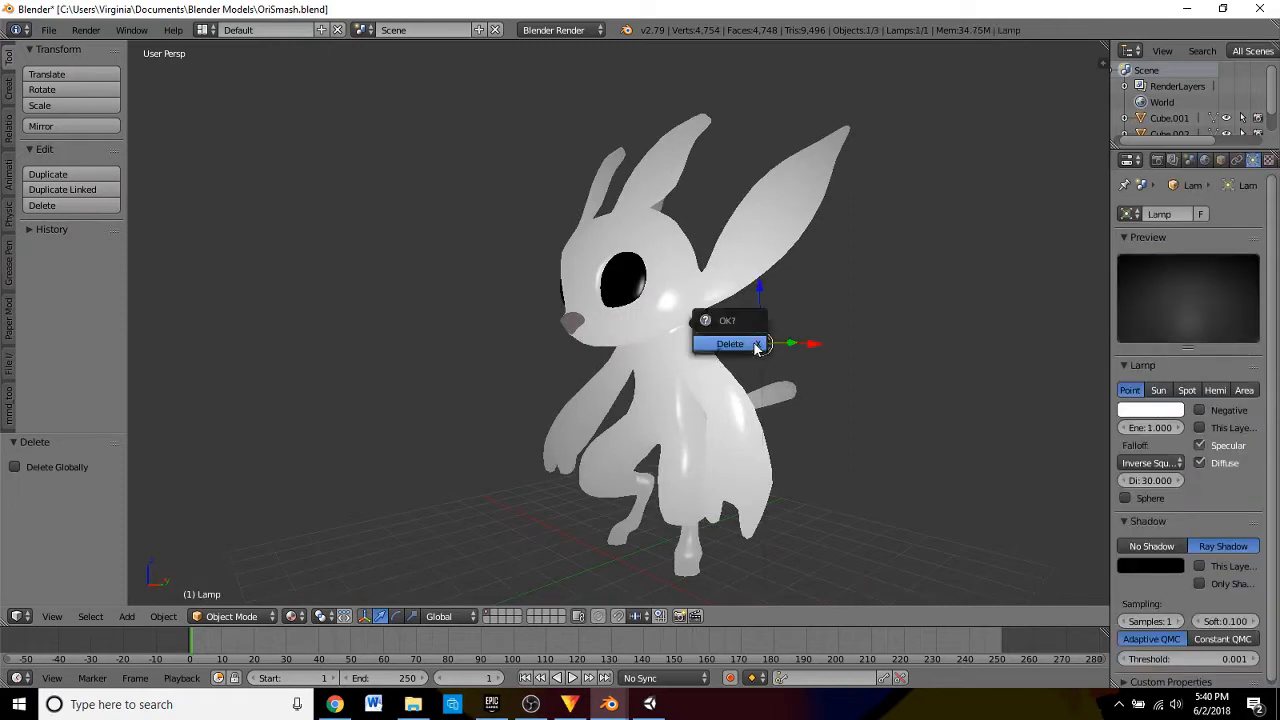
{"action": "left_click", "coordinate": [757, 346]}
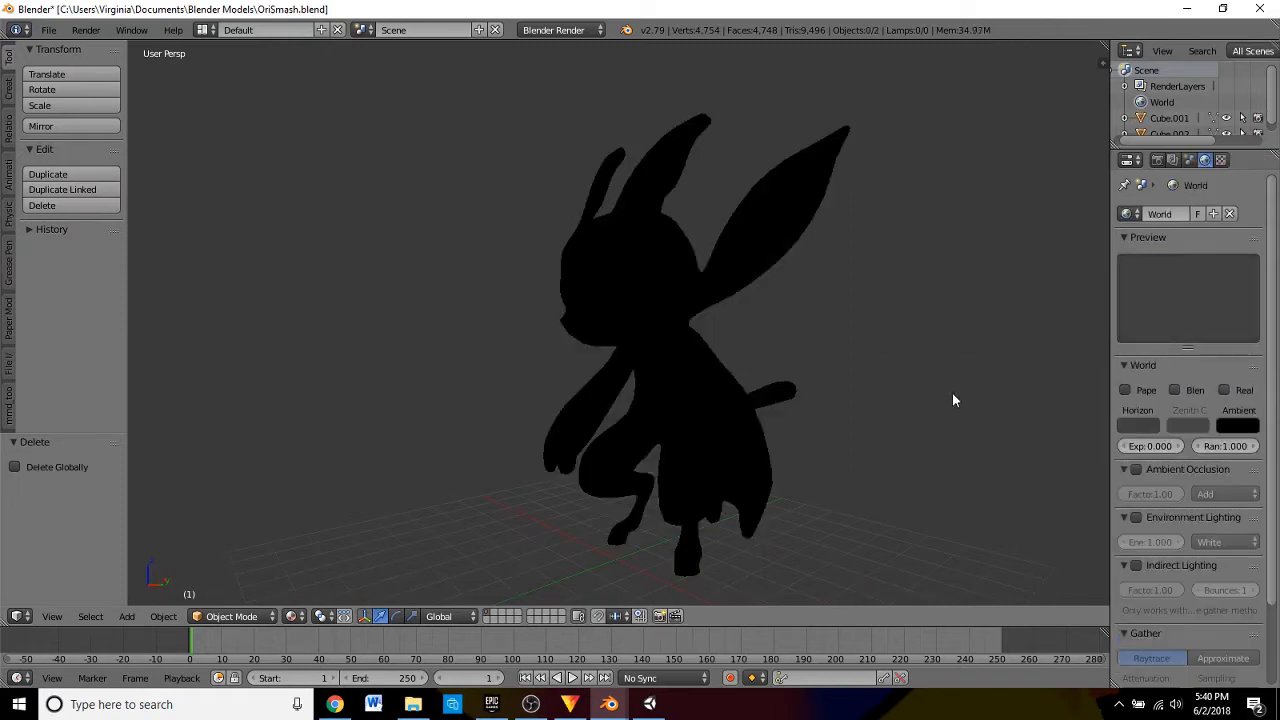
{"action": "right_click", "coordinate": [655, 324]}
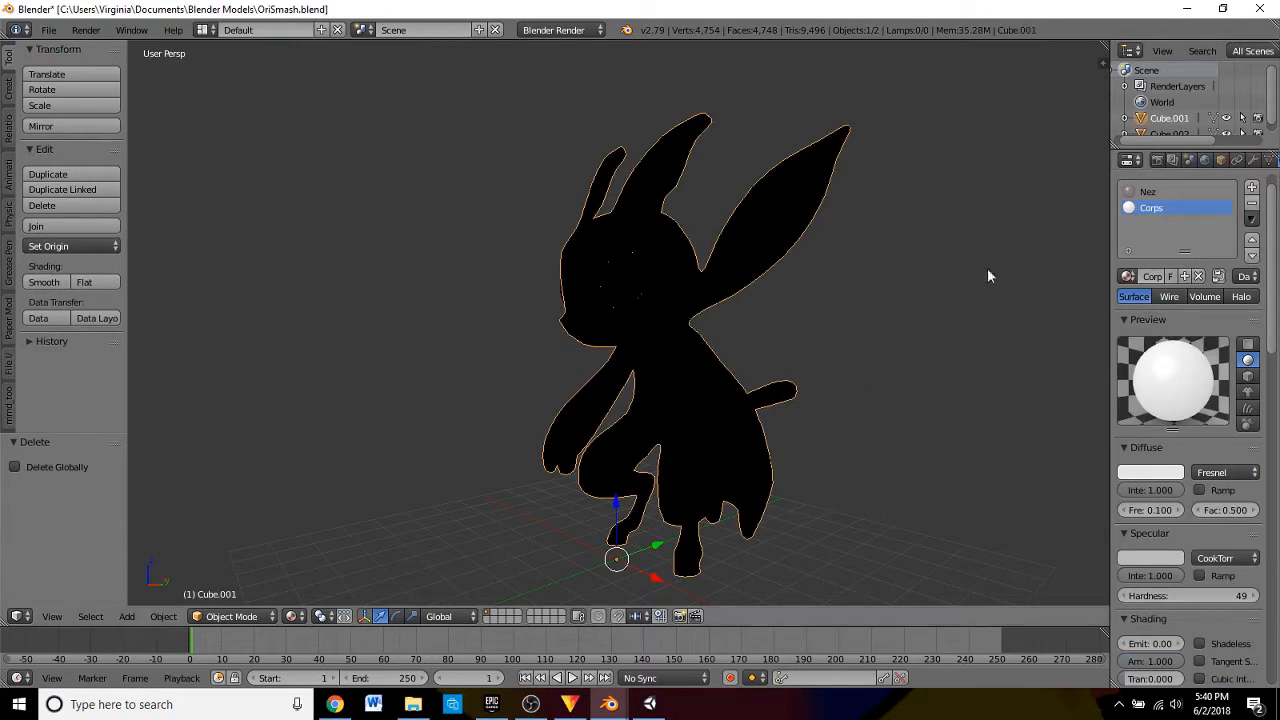
{"action": "key", "text": "ctrl+z"}
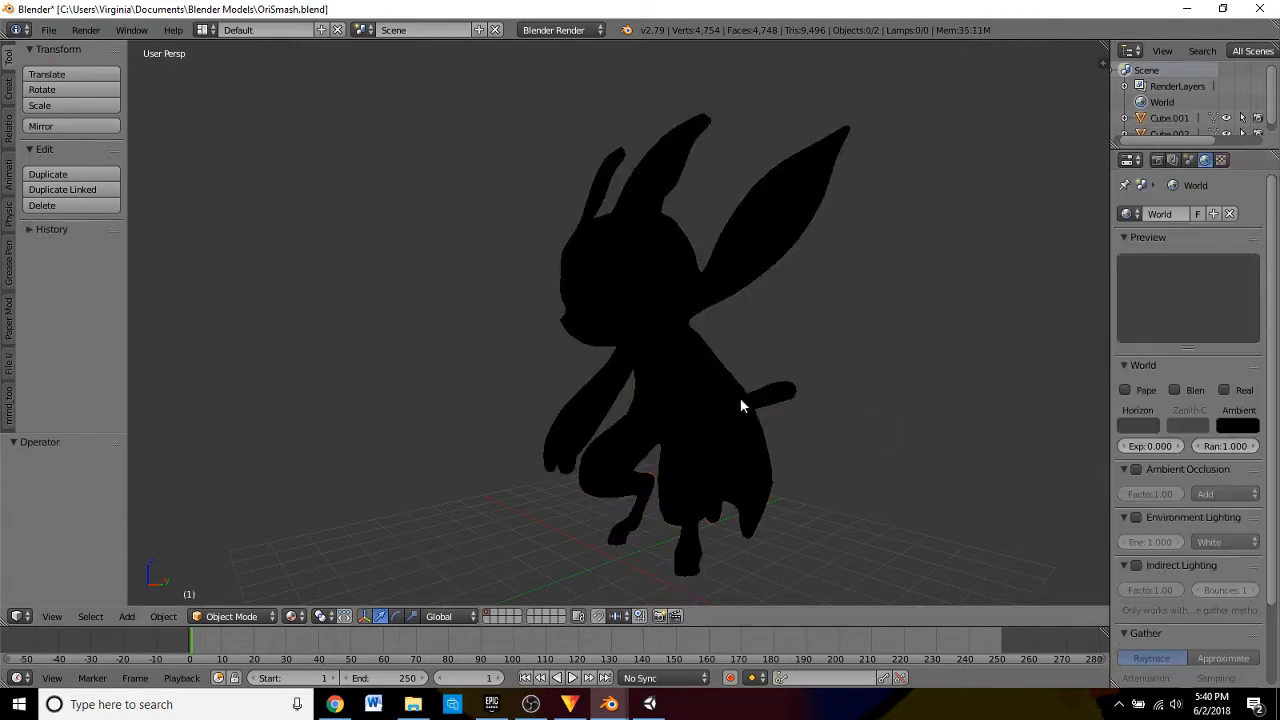
{"action": "key", "text": "ctrl+z"}
{"action": "middle_click_drag", "start_coordinate": [733, 403], "coordinate": [870, 448]}
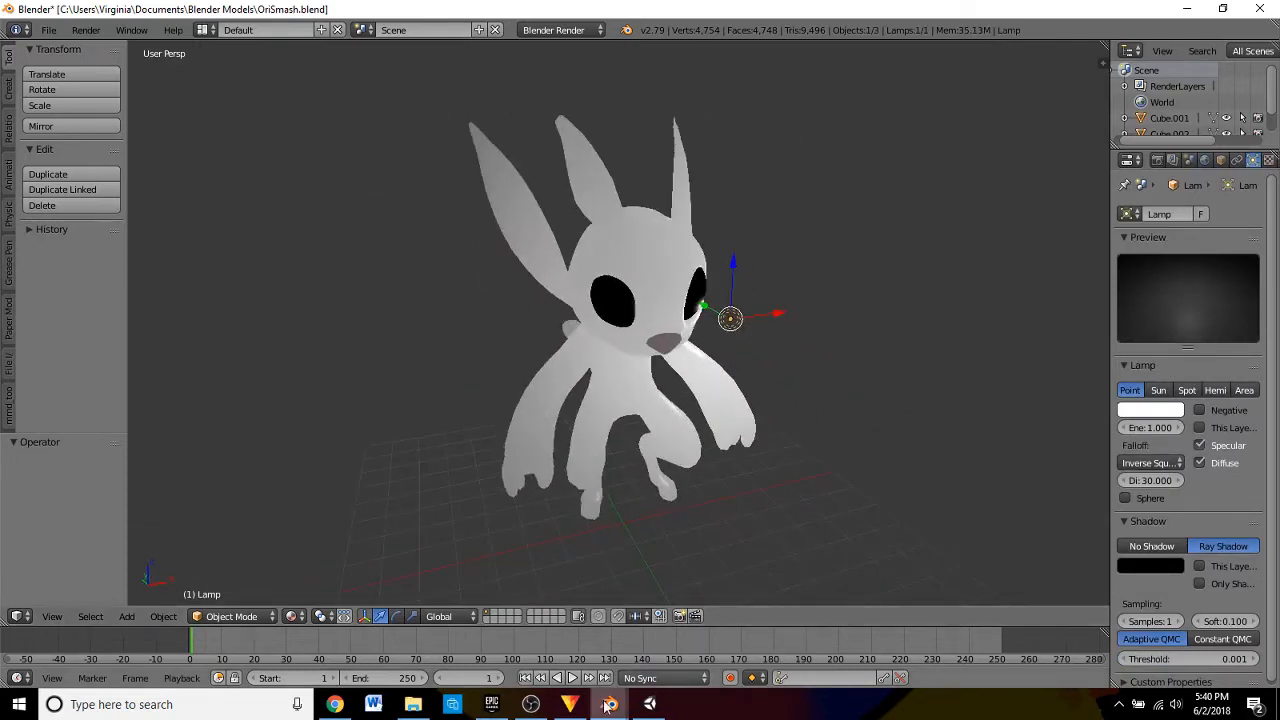
- Switch to the Ninten.blend window and examine the character model's face, body and pose
{"action": "mouse_move", "coordinate": [609, 700]}
{"action": "left_click", "coordinate": [559, 658]}
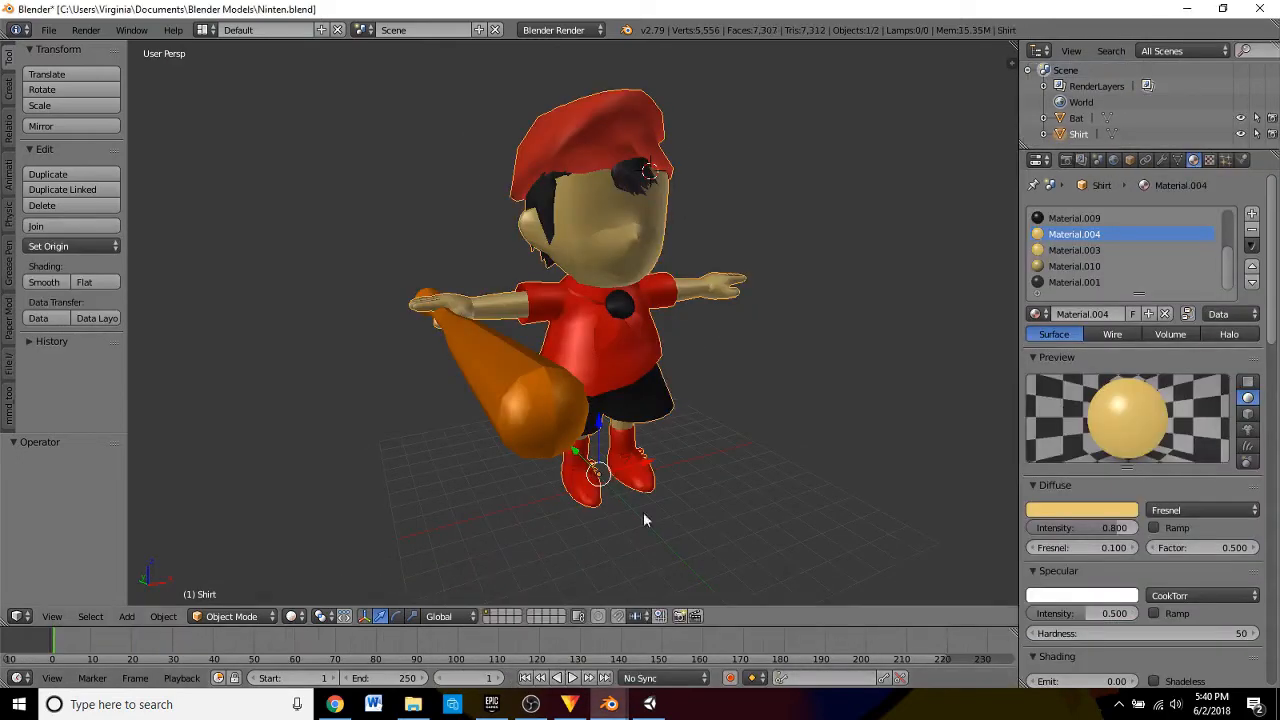
{"action": "scroll", "coordinate": [644, 217], "scroll_direction": "up", "scroll_amount": 1}
{"action": "middle_click_drag", "start_coordinate": [740, 236], "coordinate": [782, 238]}
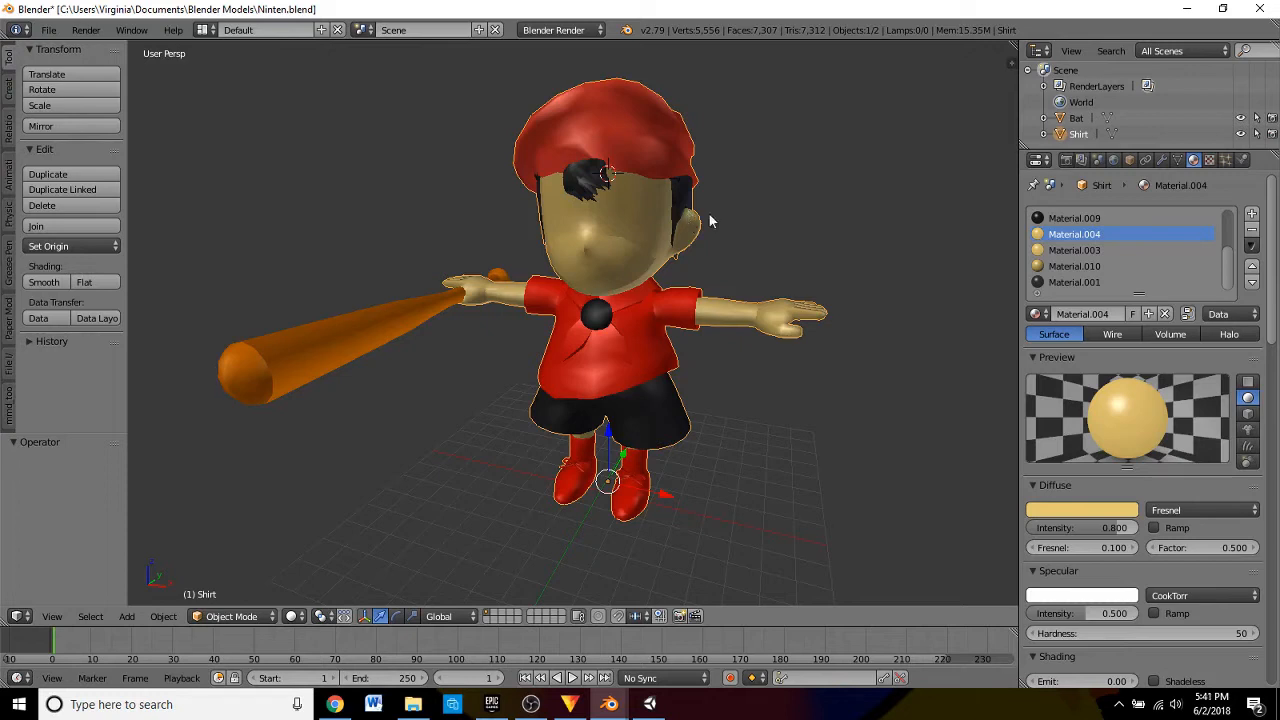
{"action": "mouse_move", "coordinate": [705, 224]}
{"action": "middle_mouse_down"}
{"action": "mouse_move", "coordinate": [670, 228]}
{"action": "mouse_move", "coordinate": [735, 199]}
{"action": "mouse_move", "coordinate": [772, 108]}
{"action": "mouse_move", "coordinate": [716, 170]}
{"action": "mouse_move", "coordinate": [718, 206]}
{"action": "middle_mouse_up"}
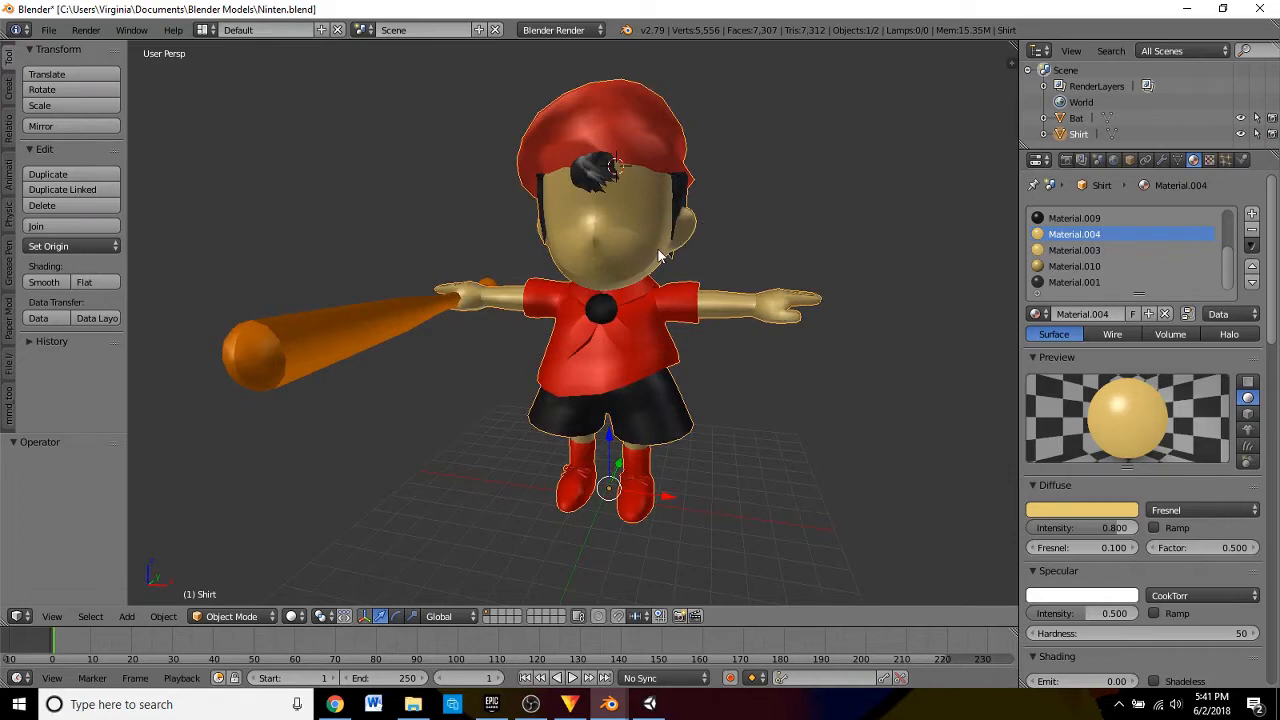
{"action": "scroll", "coordinate": [658, 249], "scroll_direction": "up", "scroll_amount": 2}
{"action": "middle_click_drag", "start_coordinate": [658, 249], "coordinate": [693, 268]}
{"action": "scroll", "coordinate": [637, 301], "scroll_direction": "down", "scroll_amount": 3}
{"action": "scroll", "coordinate": [641, 305], "scroll_direction": "up", "scroll_amount": 4}
{"action": "scroll", "coordinate": [702, 241], "scroll_direction": "down", "scroll_amount": 3}
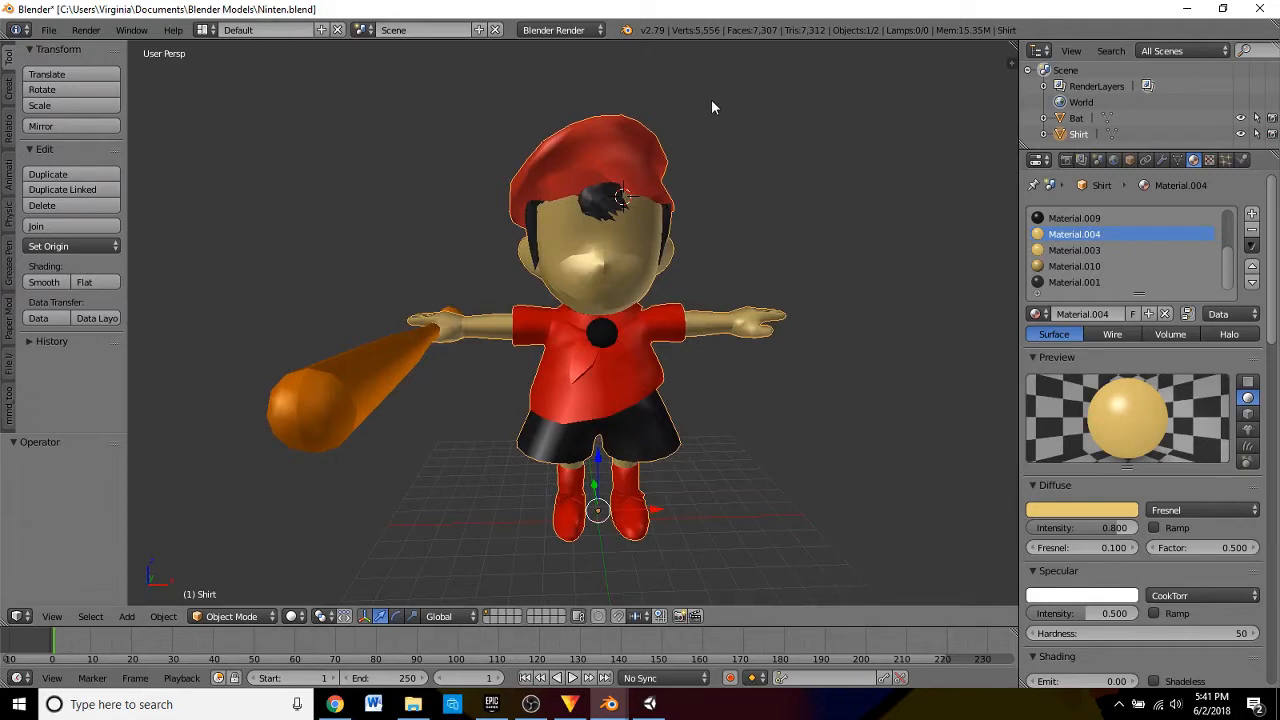
- Switch back to the OriSmash.blend window and examine the white character's head, arms and body
{"action": "mouse_move", "coordinate": [609, 704]}
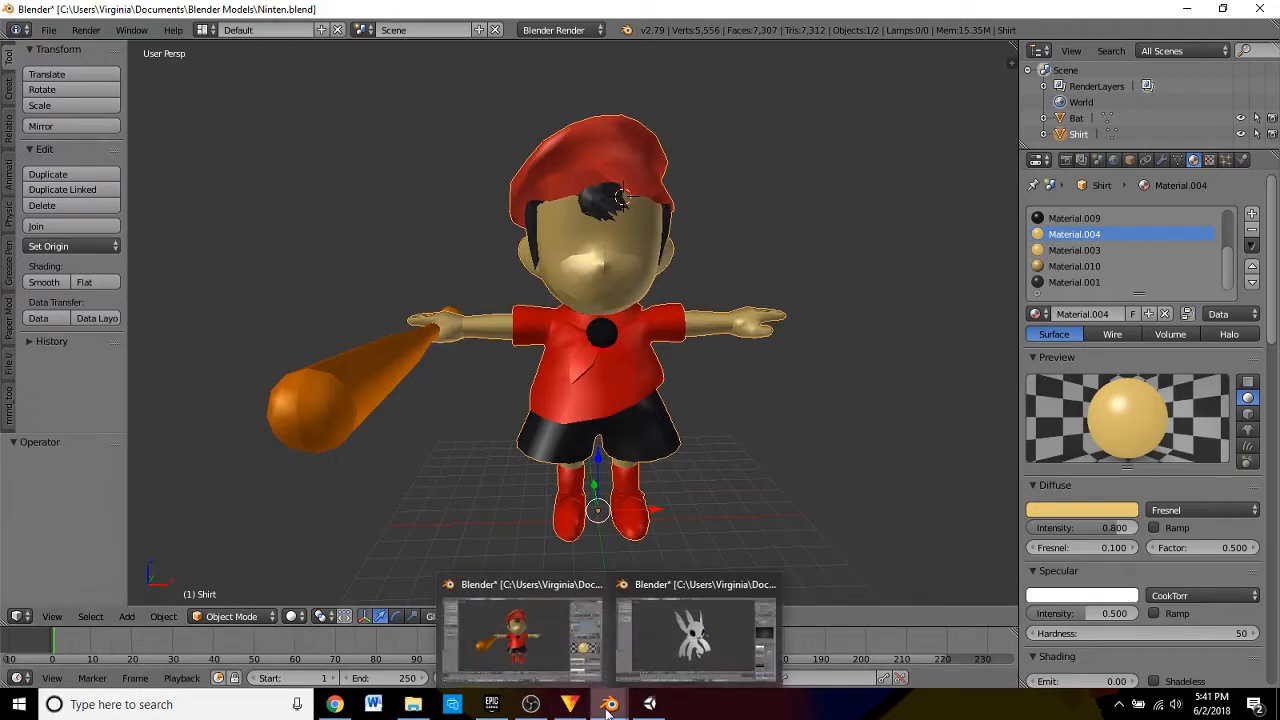
{"action": "left_click", "coordinate": [669, 634]}
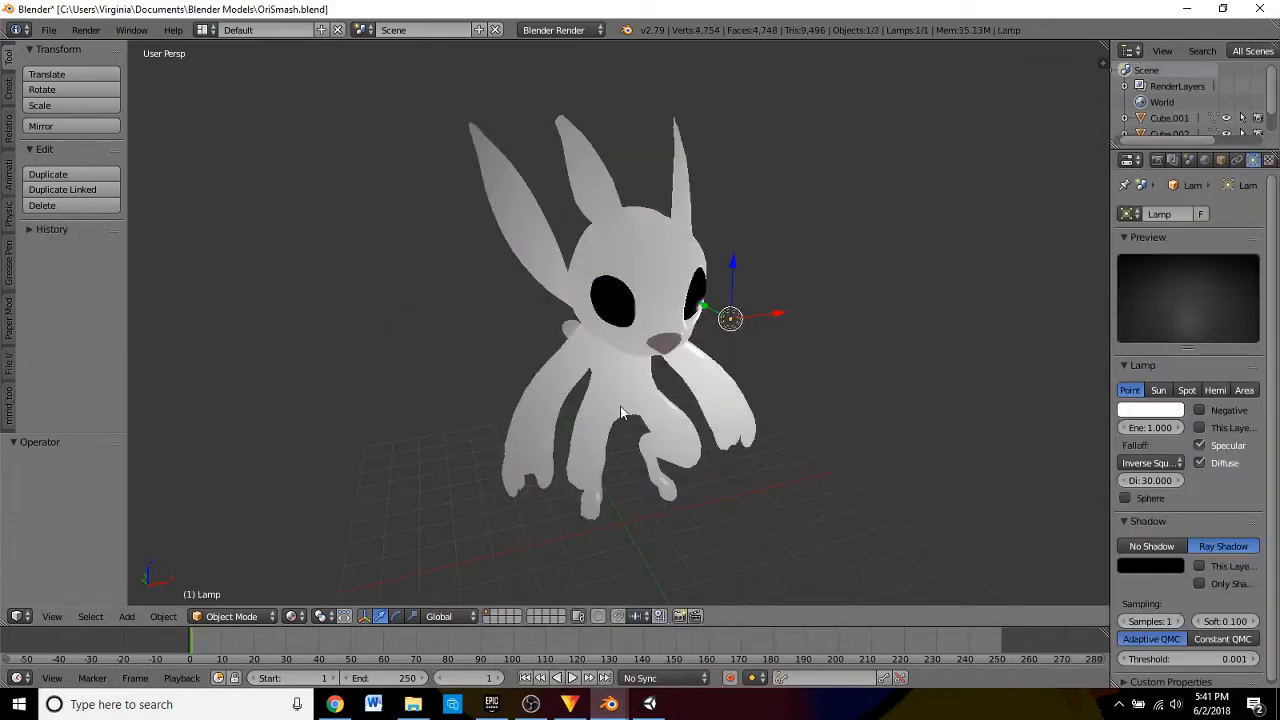
{"action": "scroll", "coordinate": [621, 407], "scroll_direction": "up", "scroll_amount": 3}
{"action": "middle_click_drag", "start_coordinate": [621, 407], "coordinate": [536, 376]}
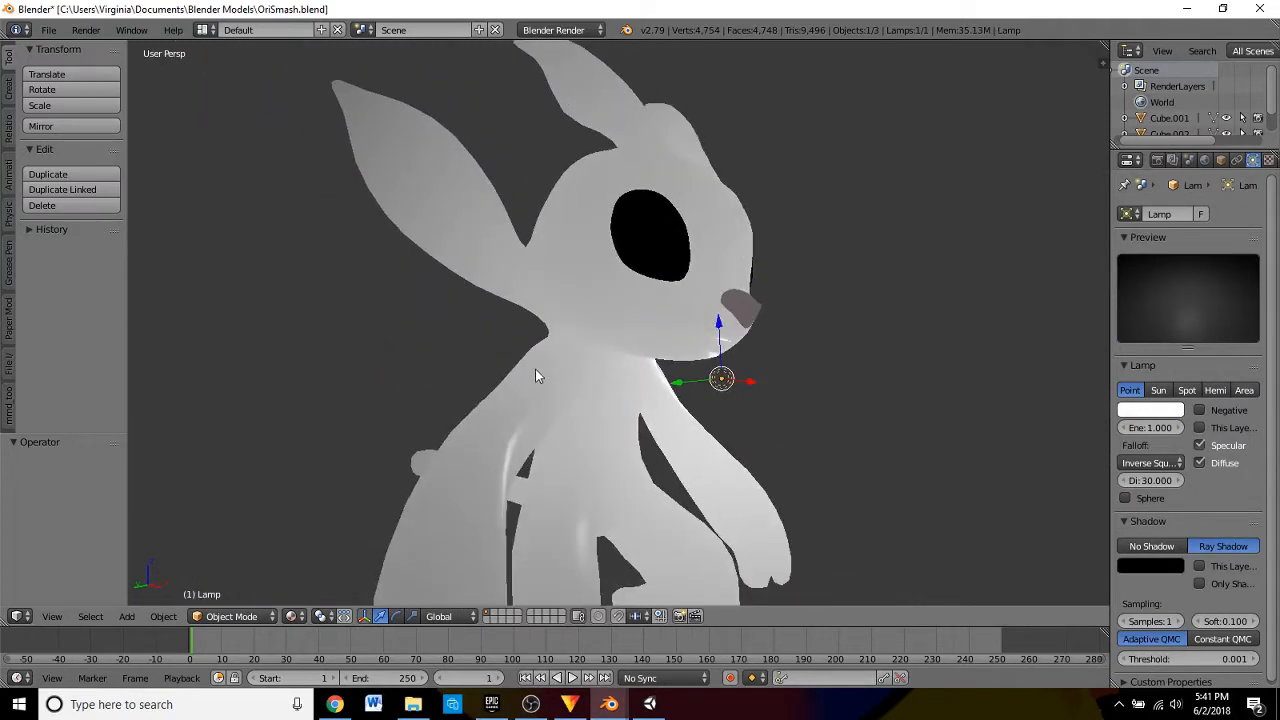
{"action": "scroll", "coordinate": [535, 375], "scroll_direction": "down", "scroll_amount": 1}
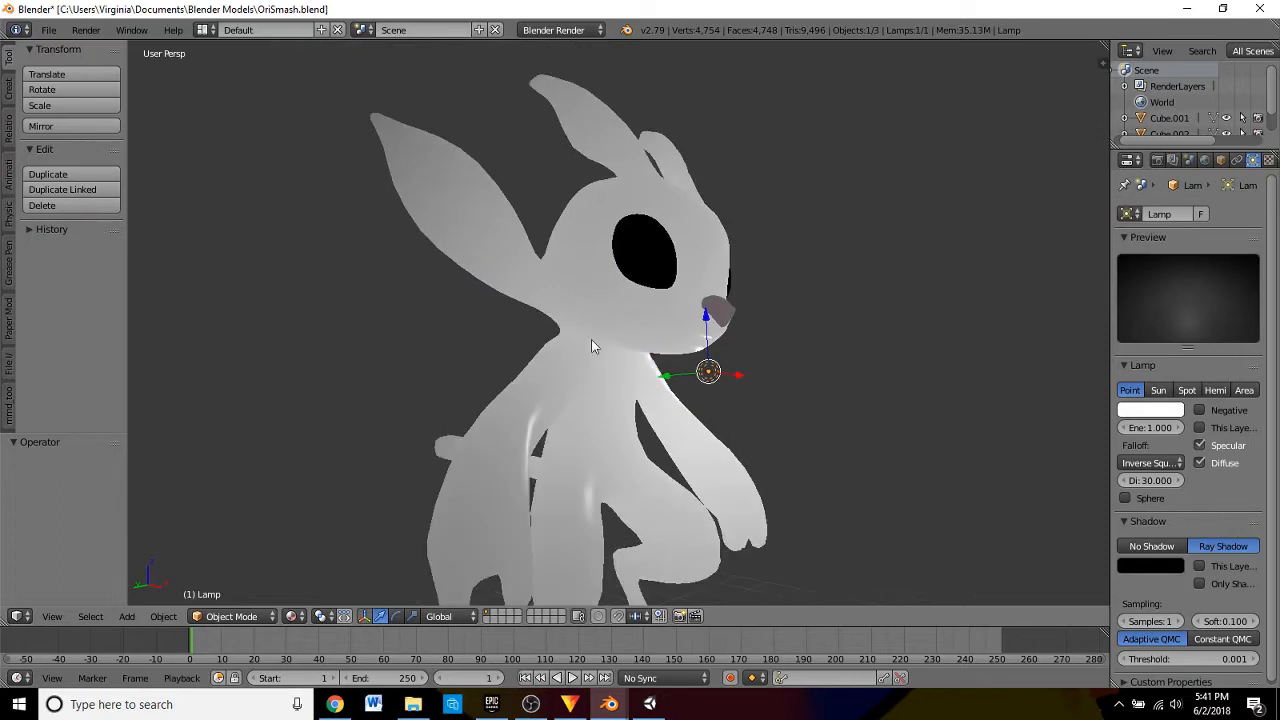
{"action": "middle_click_drag", "start_coordinate": [591, 346], "coordinate": [628, 451]}
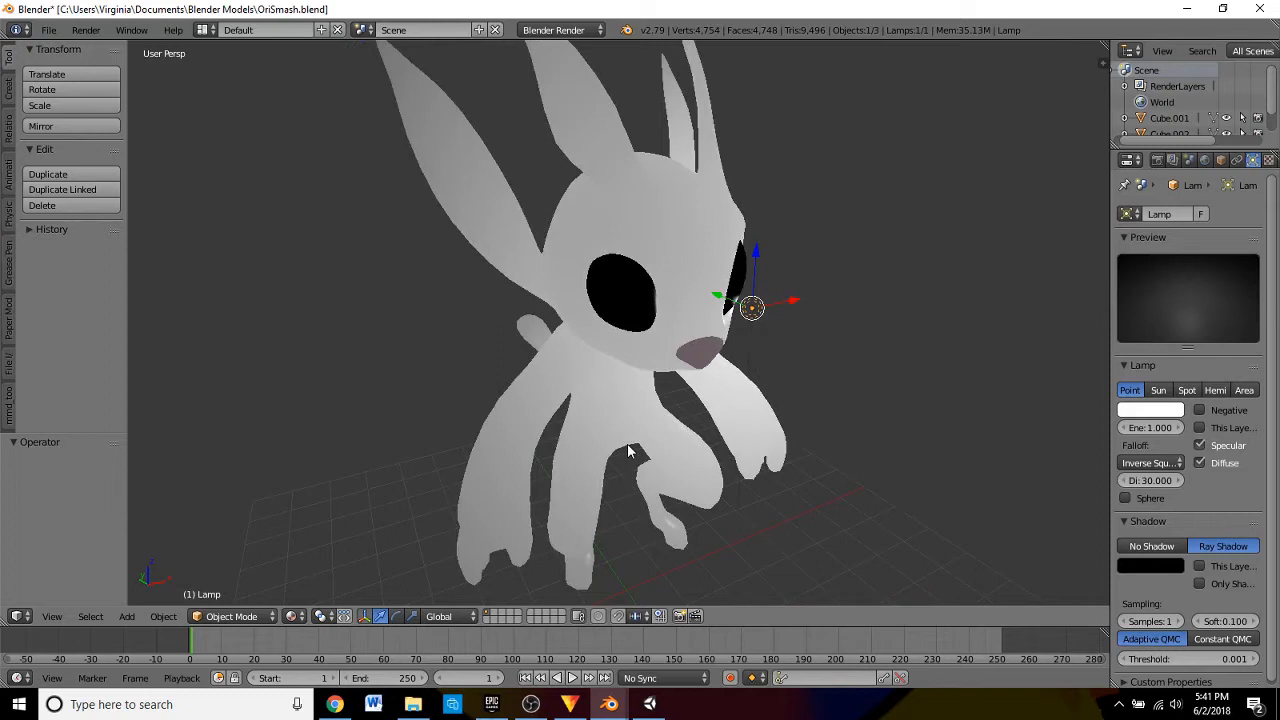
- Add an armature object to the scene
{"action": "left_click", "coordinate": [8, 104]}
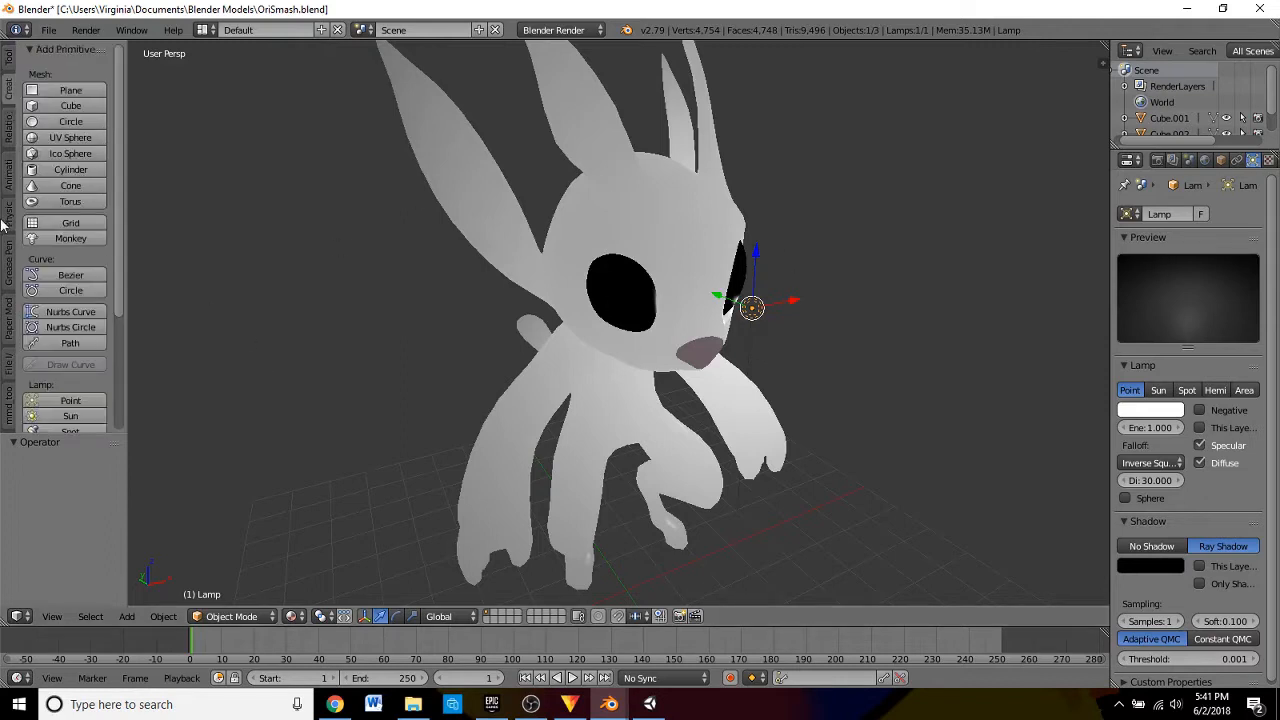
{"action": "left_click", "coordinate": [9, 185]}
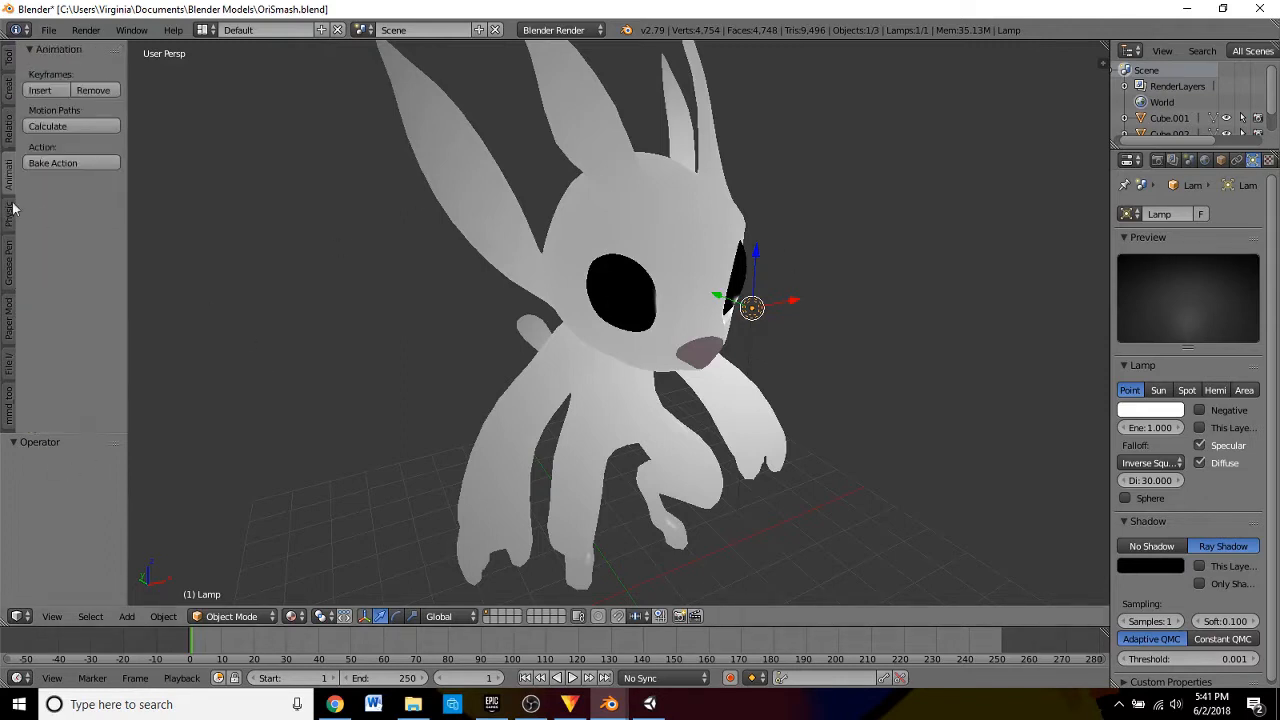
{"action": "left_click", "coordinate": [8, 88]}
{"action": "scroll", "coordinate": [109, 231], "scroll_direction": "down", "scroll_amount": 5}
{"action": "scroll", "coordinate": [106, 245], "scroll_direction": "down", "scroll_amount": 2}
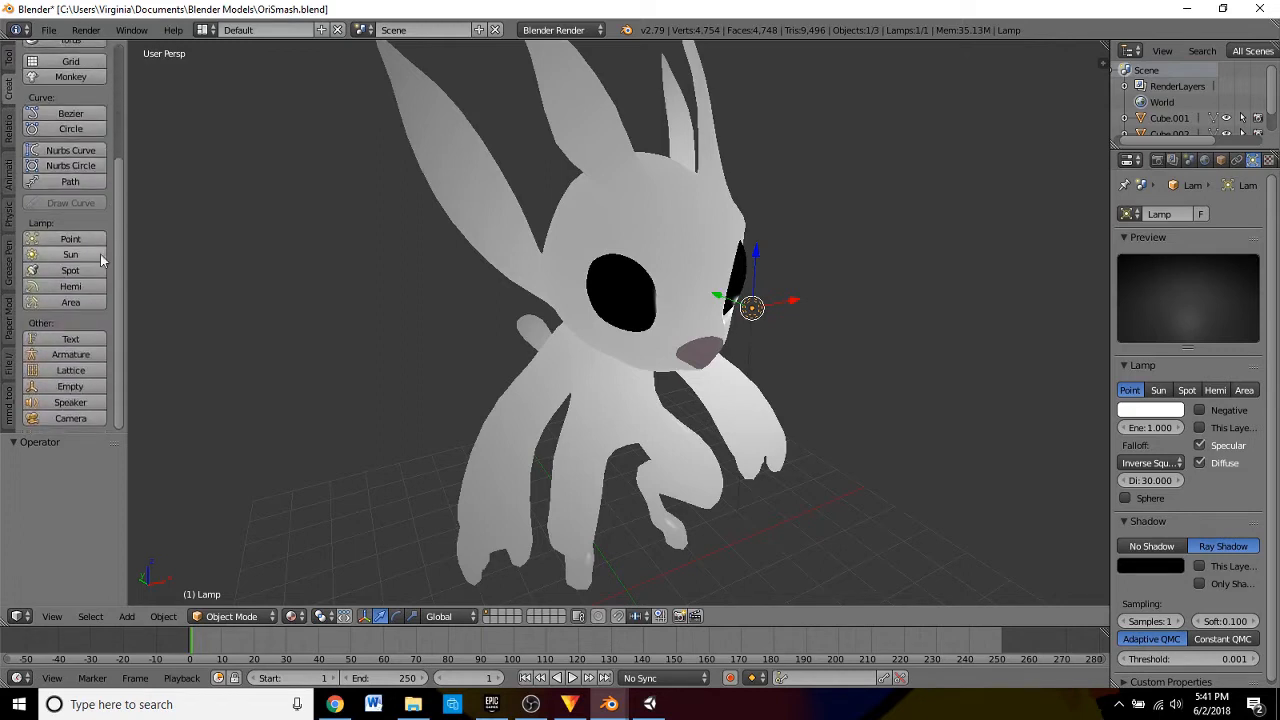
{"action": "left_click", "coordinate": [66, 355]}
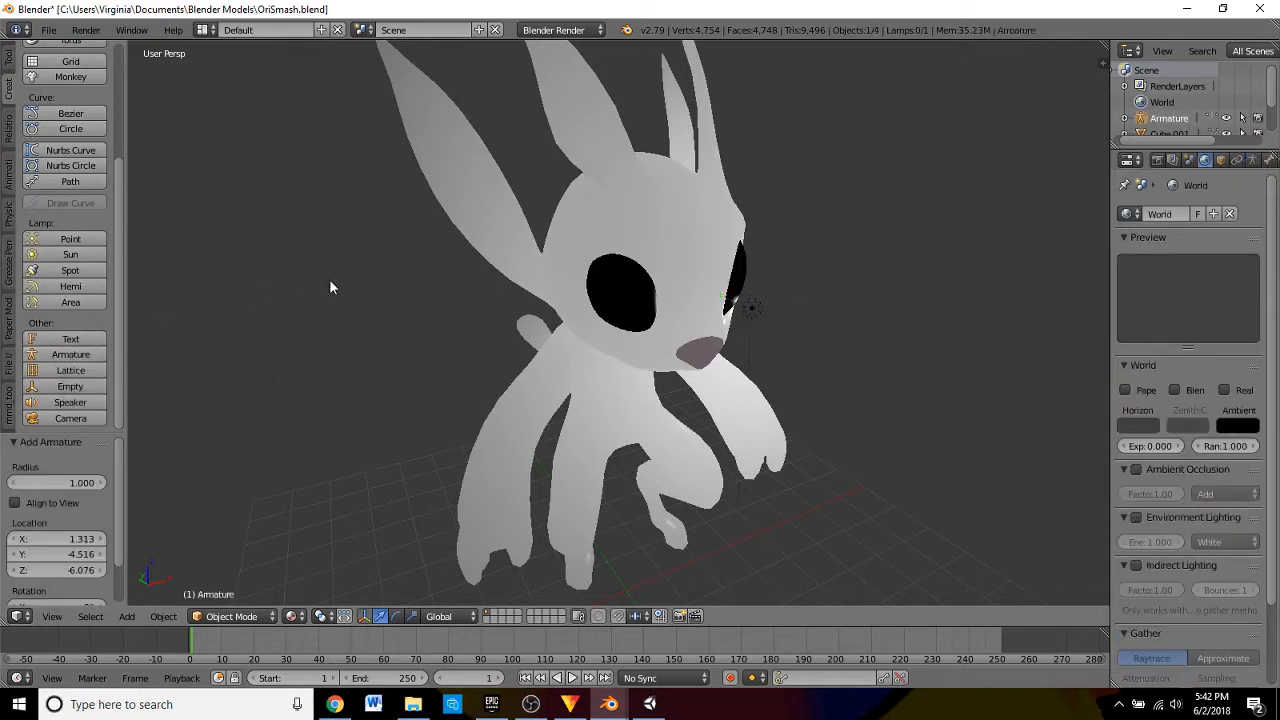
- Move the armature up about 12.7 units along Z and about 6.2 units along Y to align it with the character
{"action": "scroll", "coordinate": [427, 336], "scroll_direction": "down", "scroll_amount": 5}
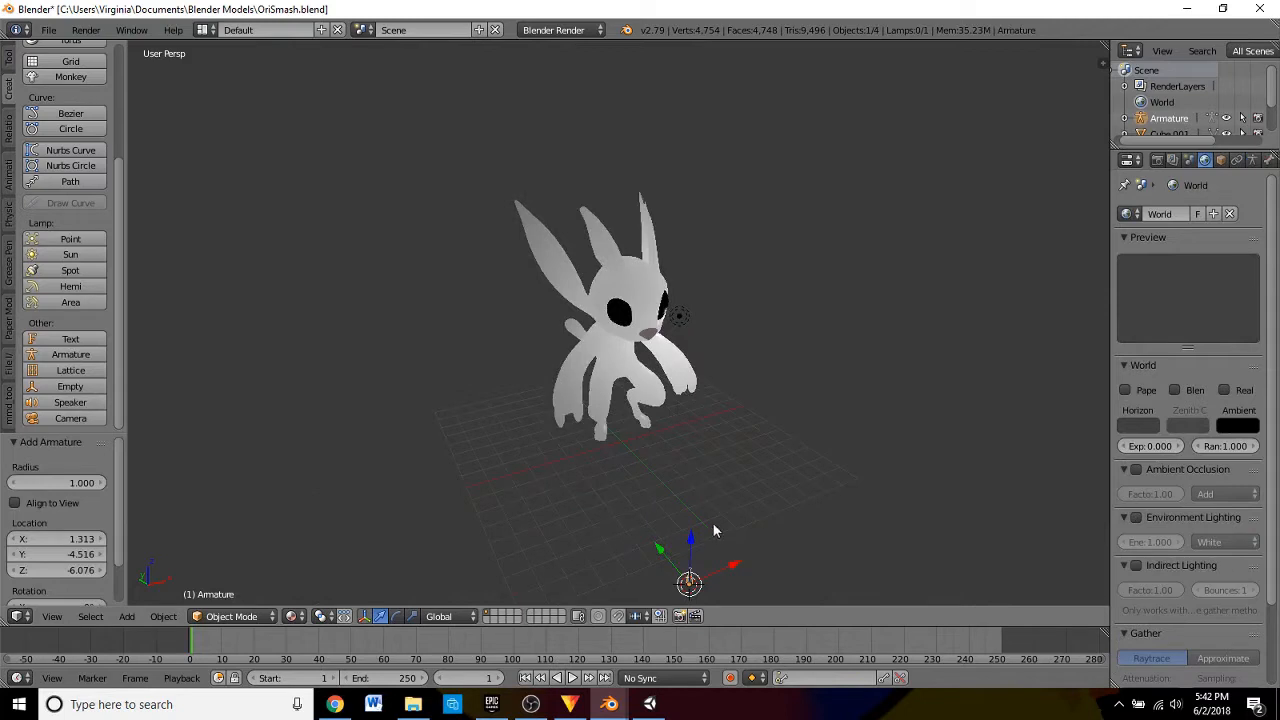
{"action": "left_click_drag", "start_coordinate": [698, 527], "coordinate": [715, 310]}
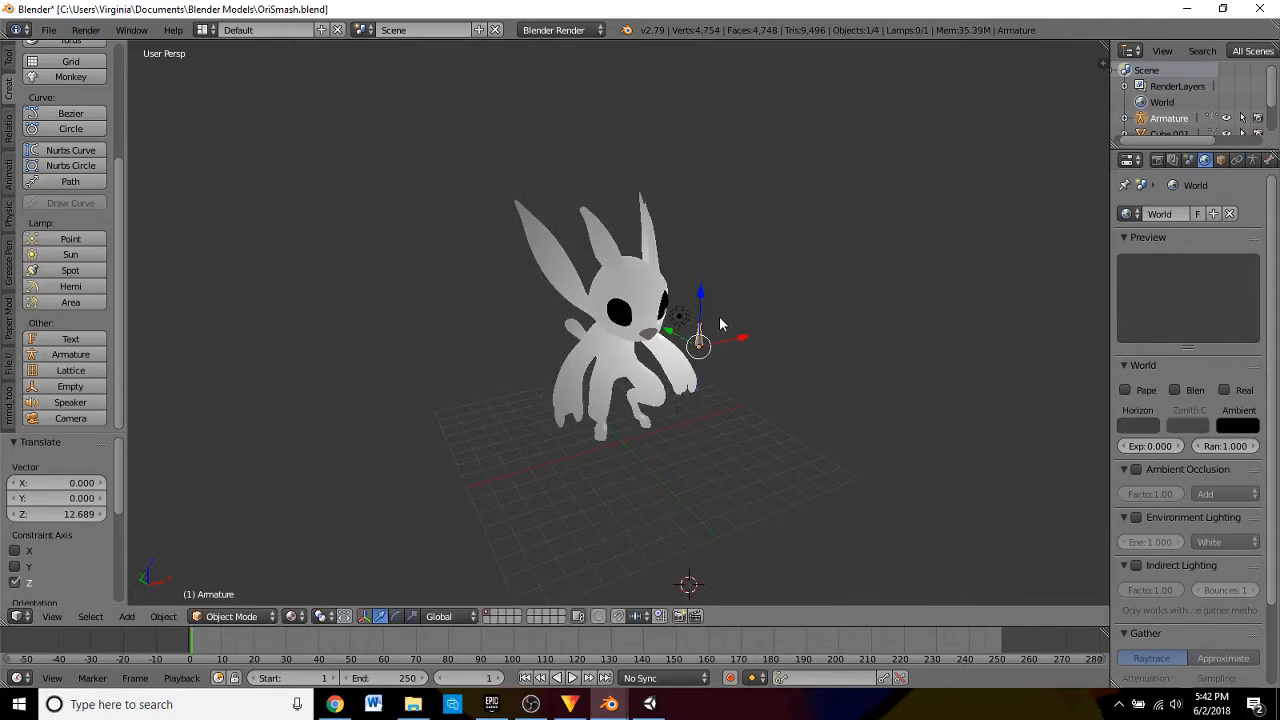
{"action": "middle_click_drag", "start_coordinate": [720, 323], "coordinate": [585, 334]}
{"action": "key", "text": "g"}
{"action": "key", "text": "y"}
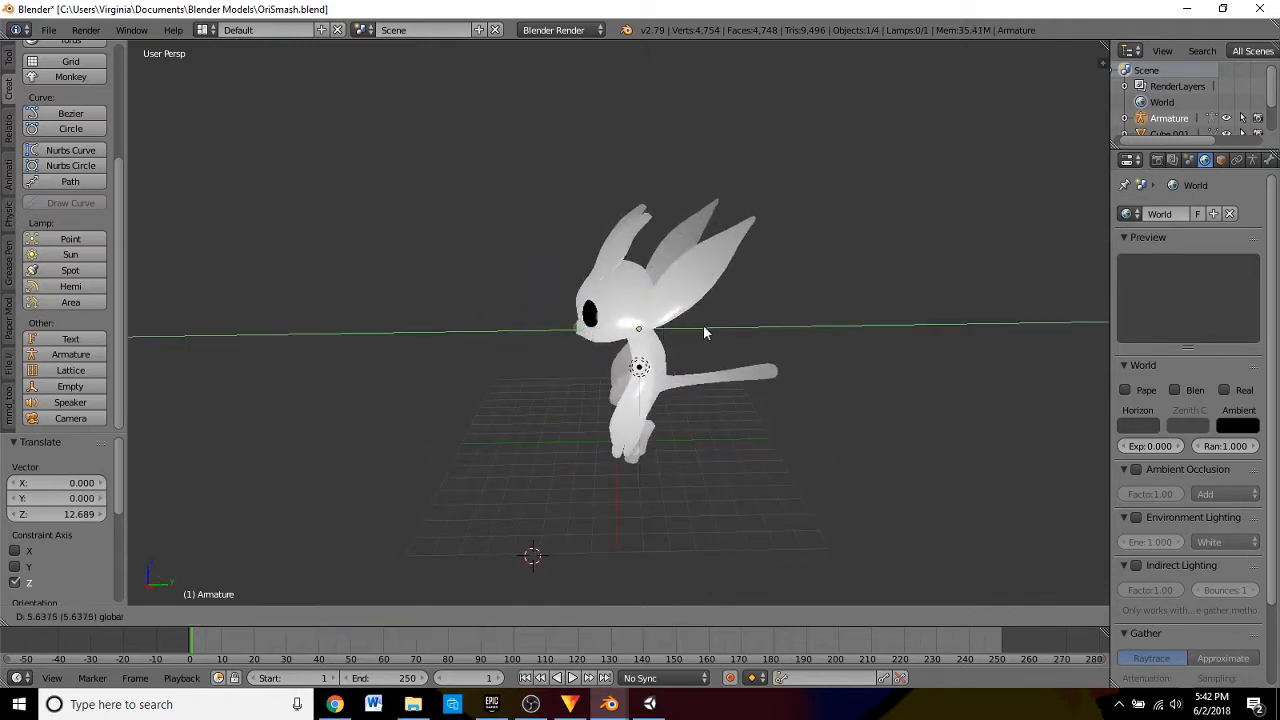
{"action": "left_click", "coordinate": [718, 335]}
- Lower the armature about 3.1 units along Z to the character's hip area
{"action": "middle_click_drag", "start_coordinate": [718, 335], "coordinate": [803, 345]}
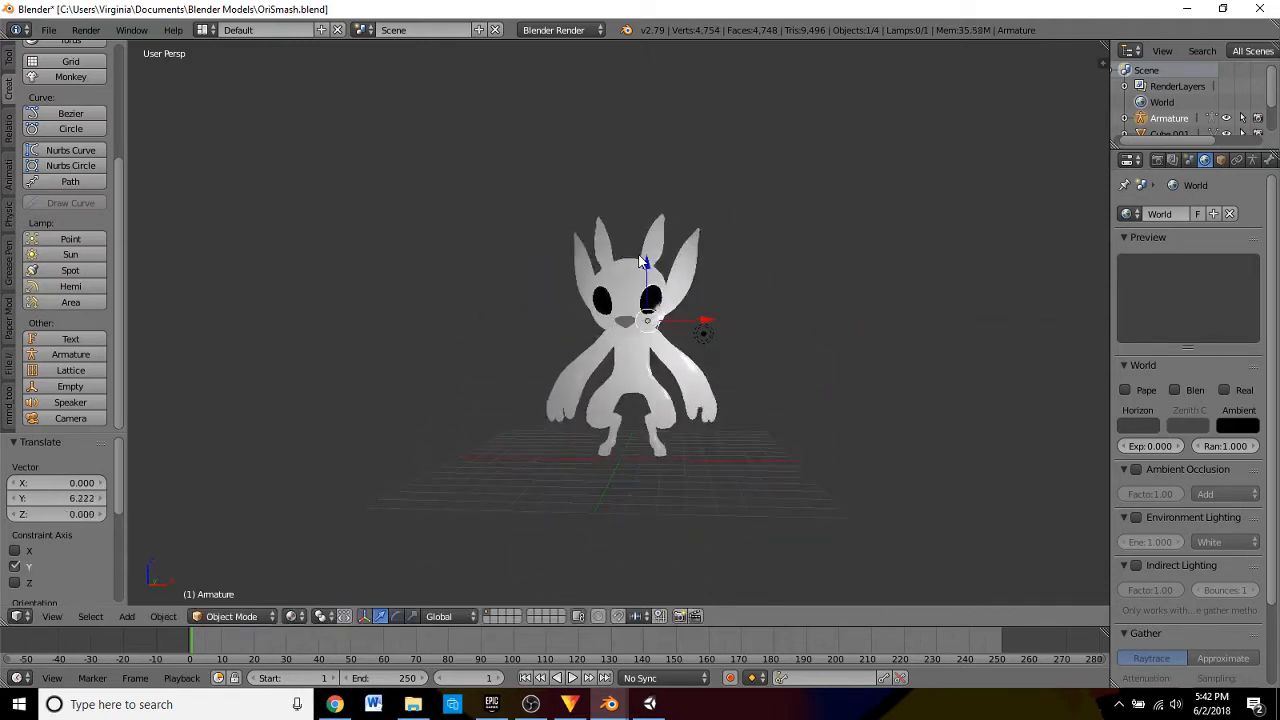
{"action": "key", "text": "g"}
{"action": "key", "text": "z"}
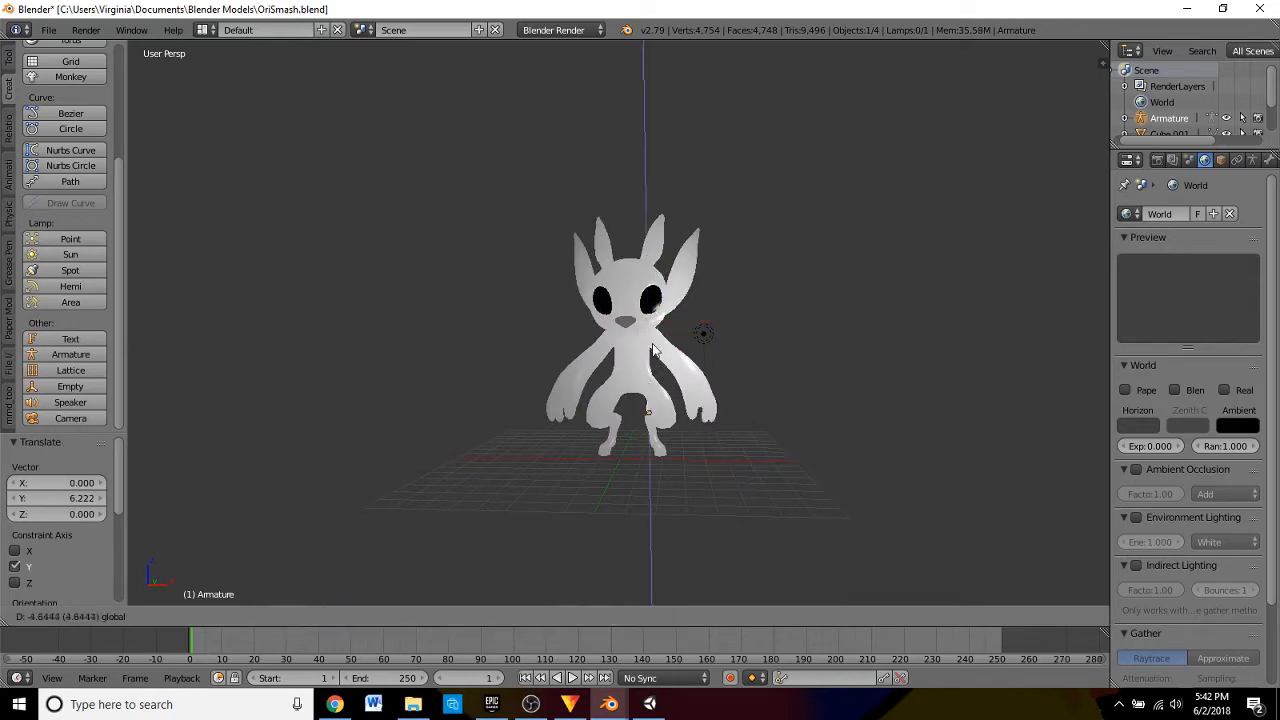
{"action": "left_click", "coordinate": [663, 335]}
- Enable X-Ray display for the armature so its bone shows through the character mesh
{"action": "middle_click_drag", "start_coordinate": [663, 335], "coordinate": [558, 381]}
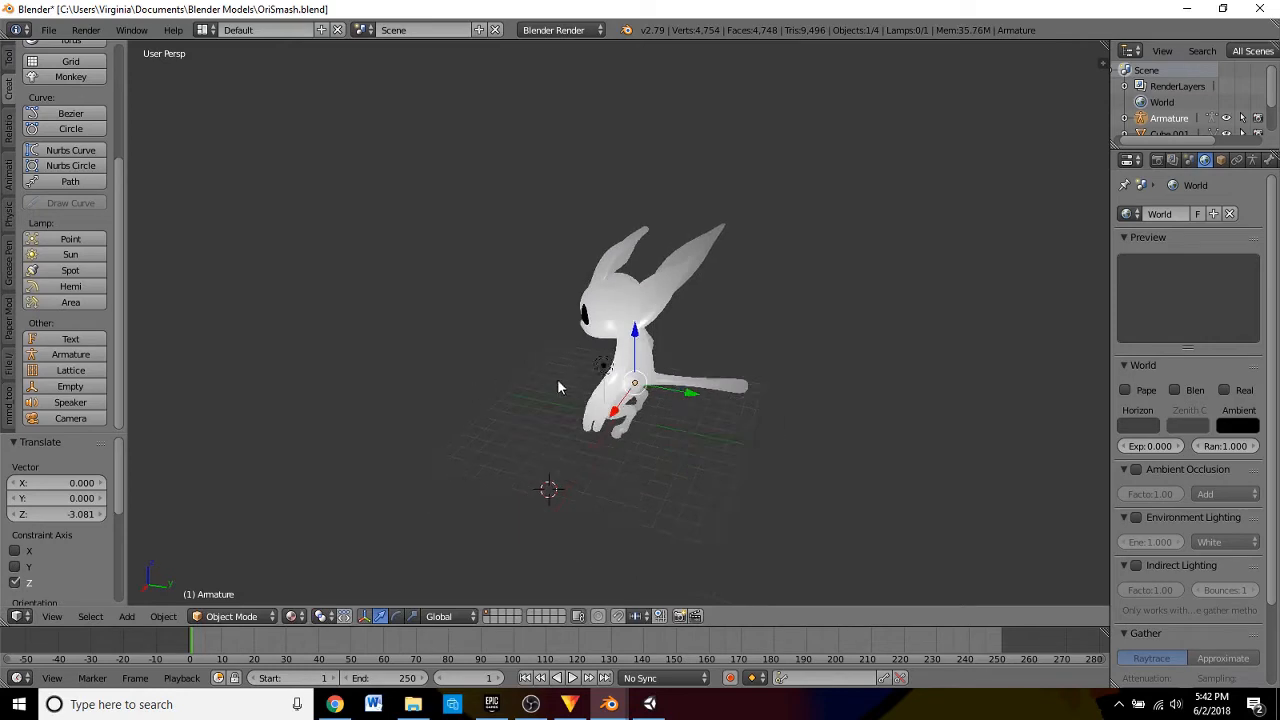
{"action": "scroll", "coordinate": [565, 388], "scroll_direction": "up", "scroll_amount": 4}
{"action": "middle_click_drag", "start_coordinate": [587, 433], "coordinate": [609, 380]}
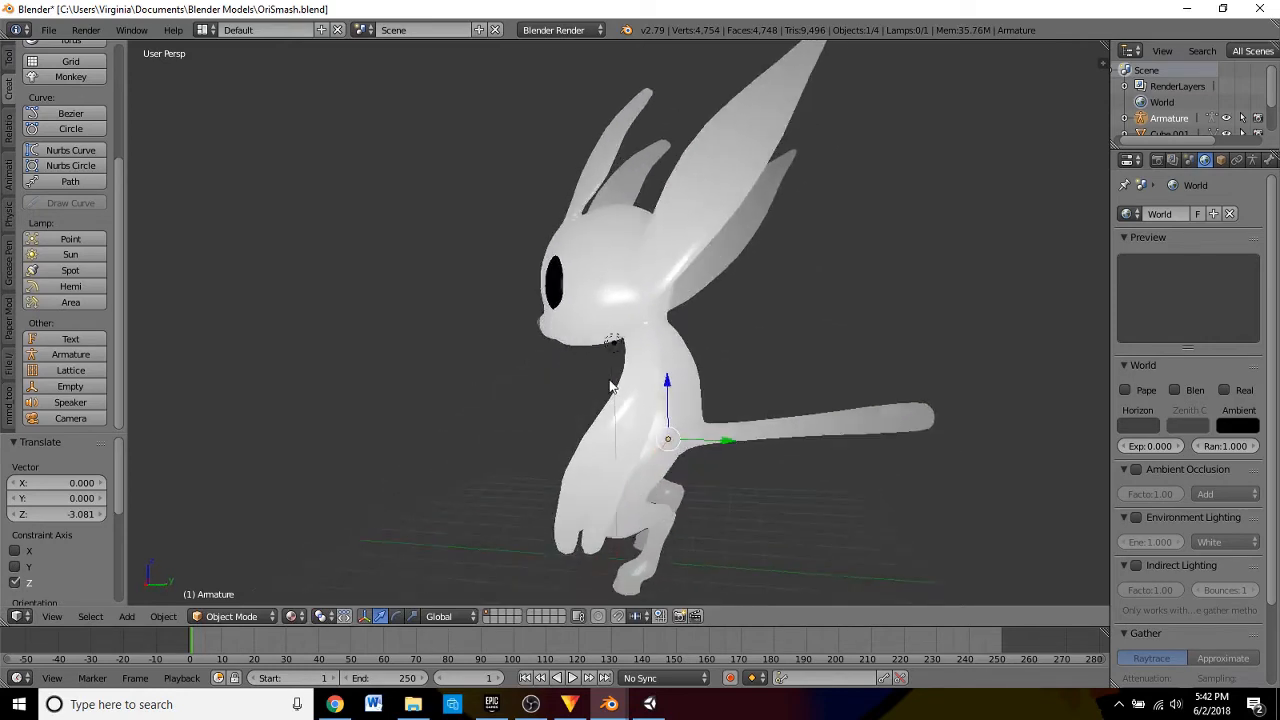
{"action": "scroll", "coordinate": [610, 386], "scroll_direction": "down", "scroll_amount": 1}
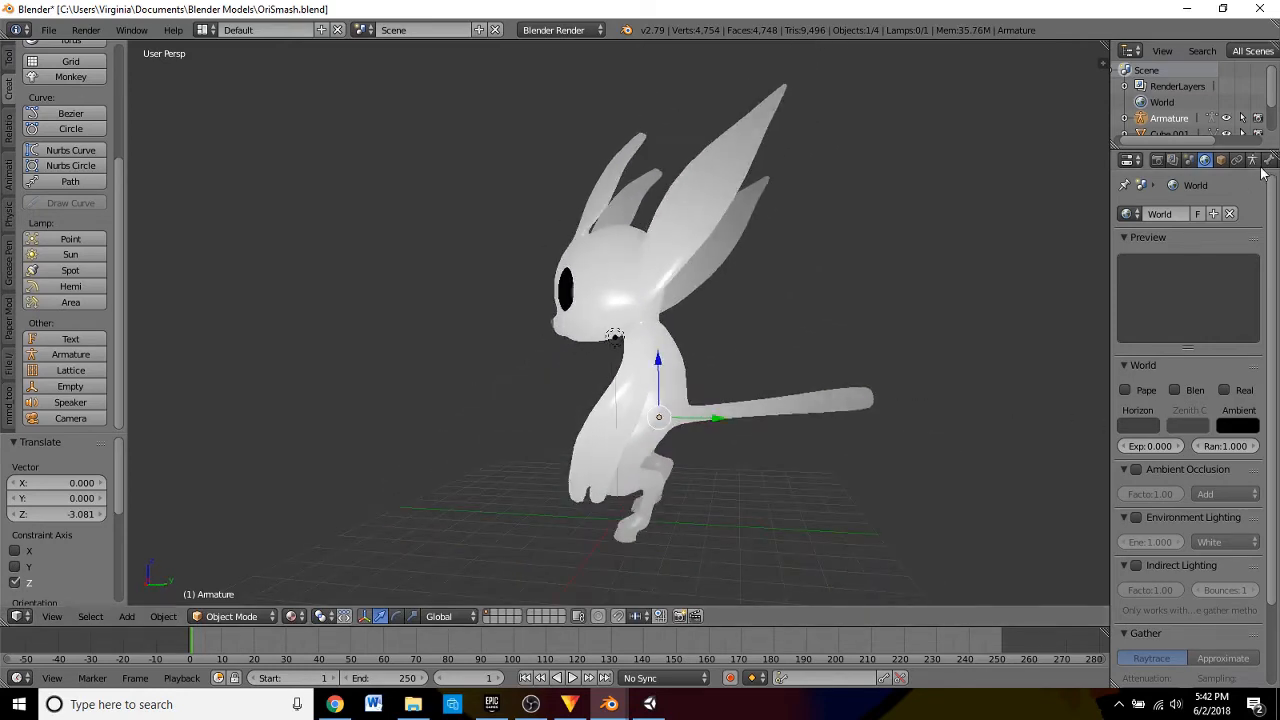
{"action": "left_click", "coordinate": [1253, 161]}
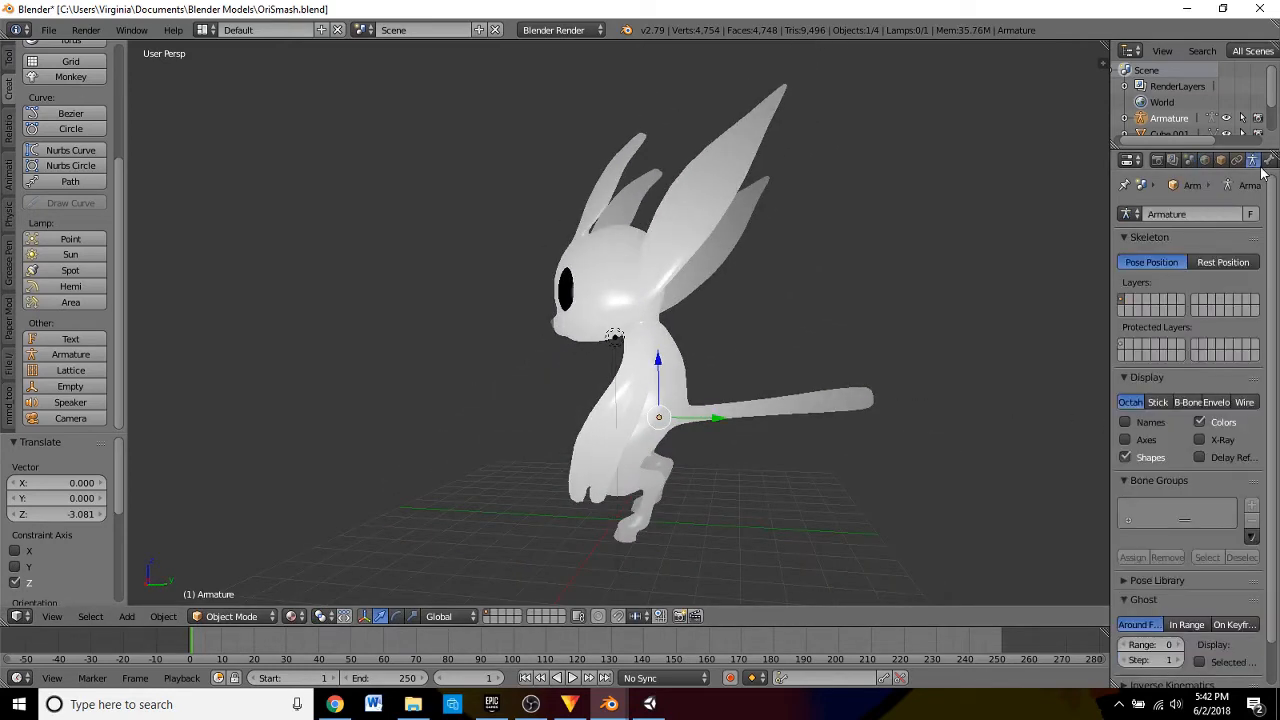
{"action": "left_click", "coordinate": [1207, 443]}
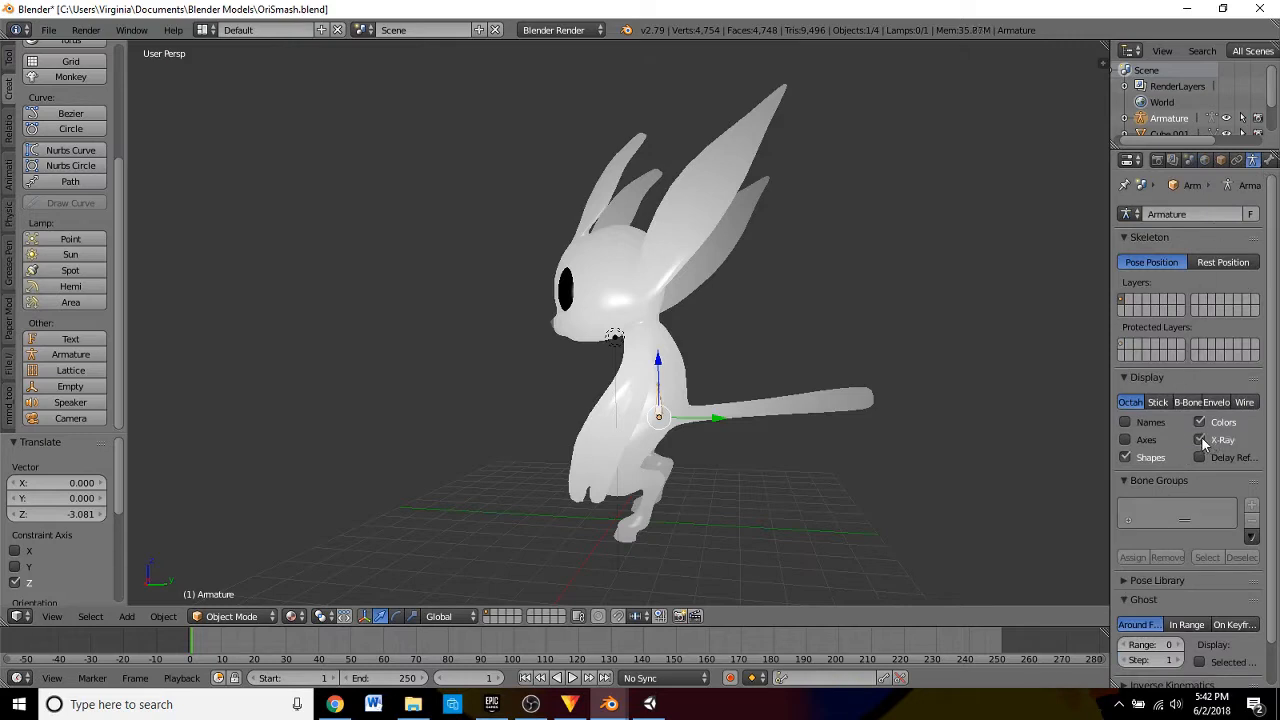
- Center the armature in the character's torso by moving it about -0.64 units along Y and -0.74 units along X
{"action": "key", "text": "g"}
{"action": "key", "text": "y"}
{"action": "left_click", "coordinate": [697, 426]}
{"action": "middle_click_drag", "start_coordinate": [697, 426], "coordinate": [915, 459]}
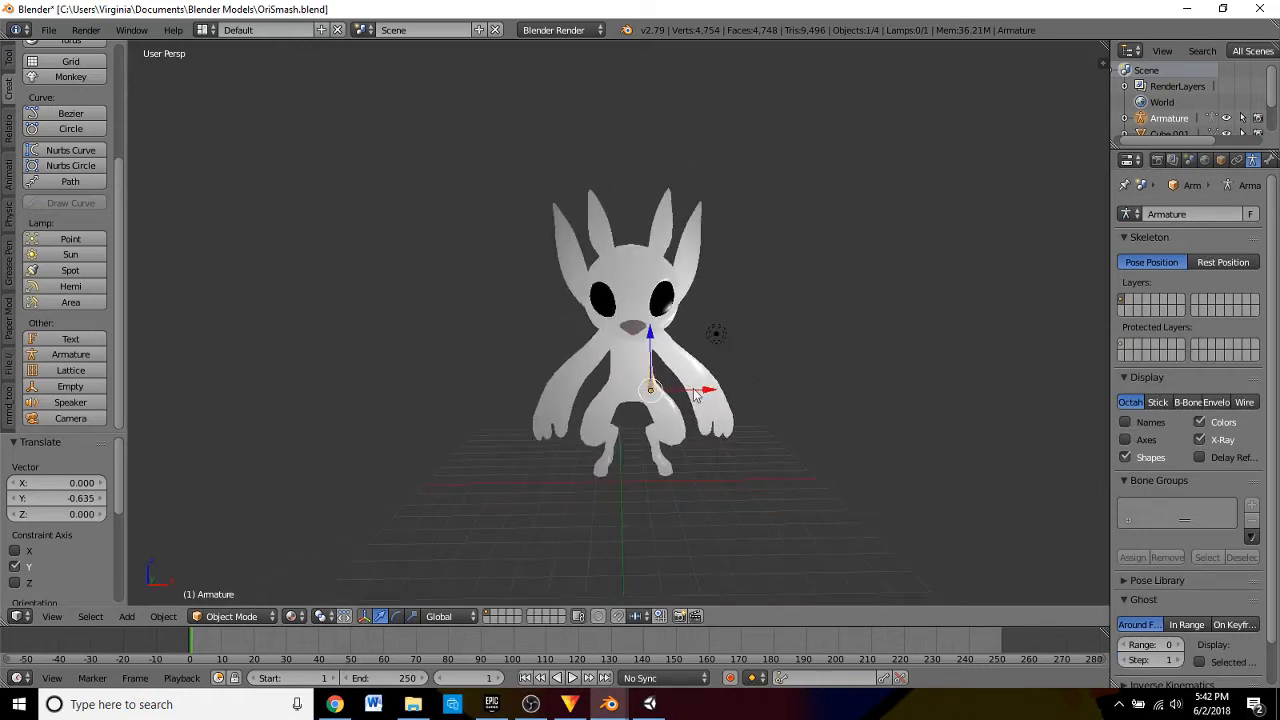
{"action": "left_click_drag", "start_coordinate": [707, 392], "coordinate": [692, 392]}
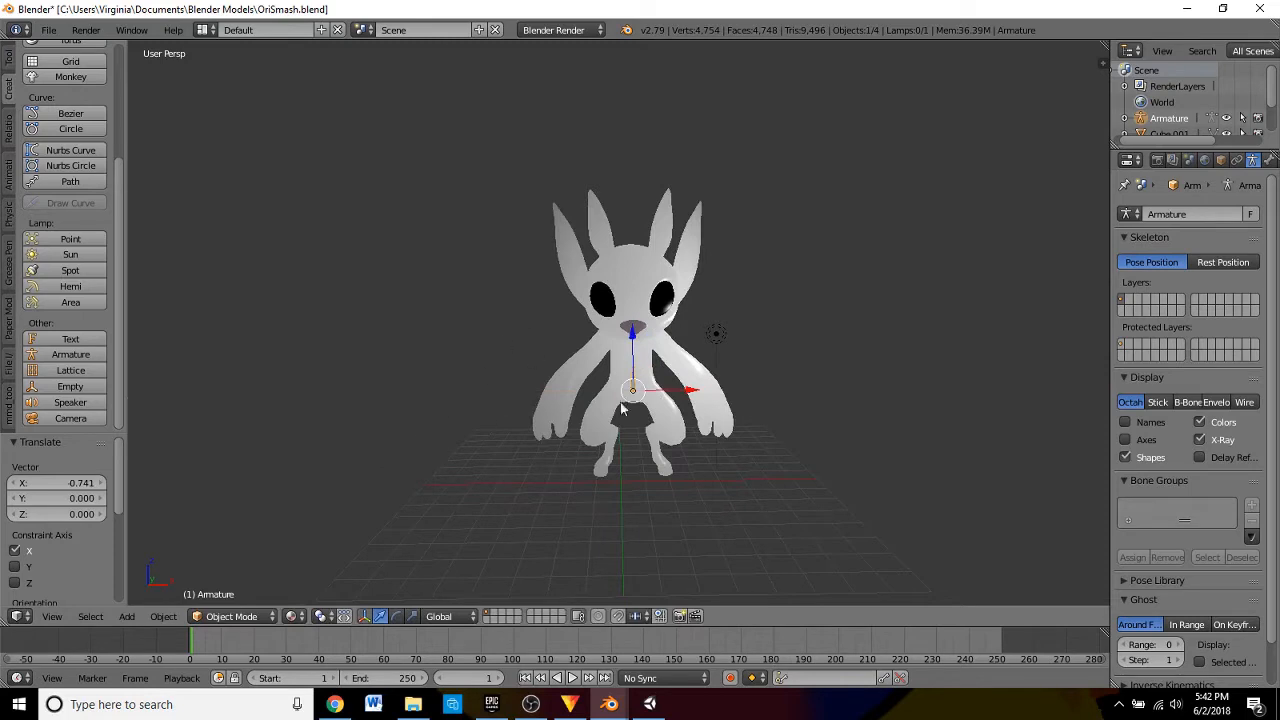
- Split the 3D viewport into Quad View with top, front, right and perspective views
{"action": "left_click", "coordinate": [50, 616]}
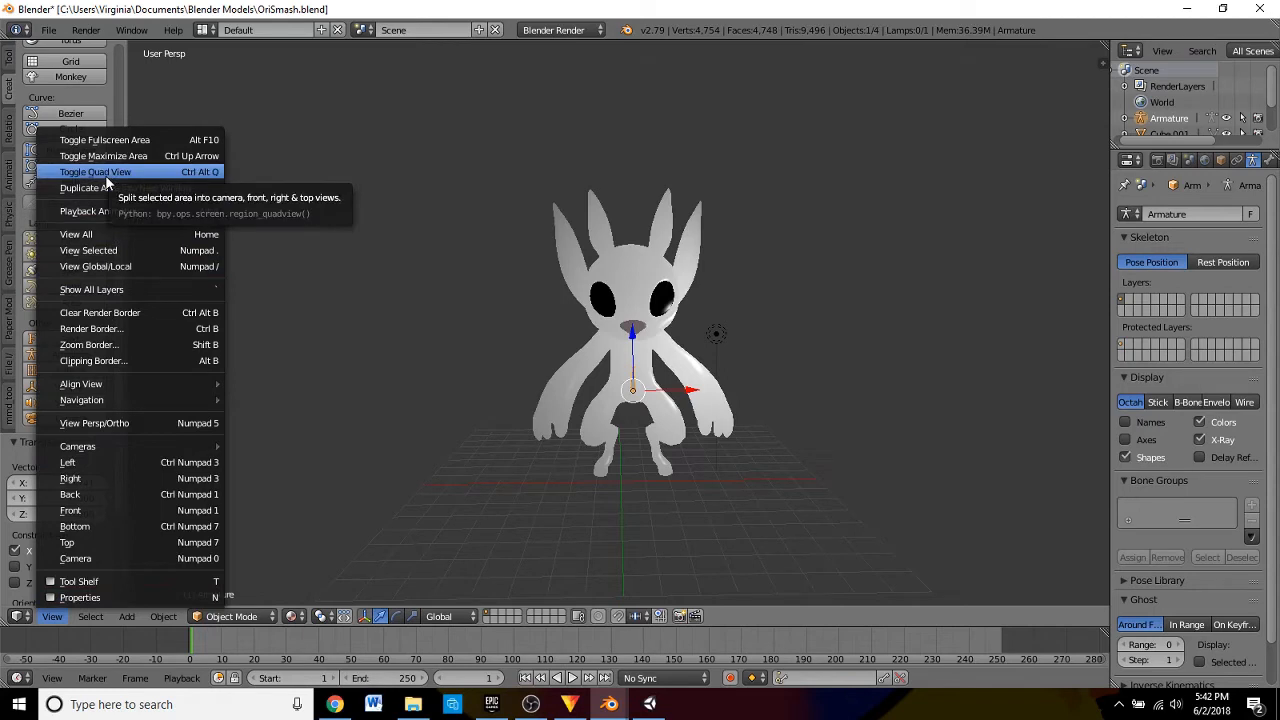
{"action": "left_click", "coordinate": [106, 176]}
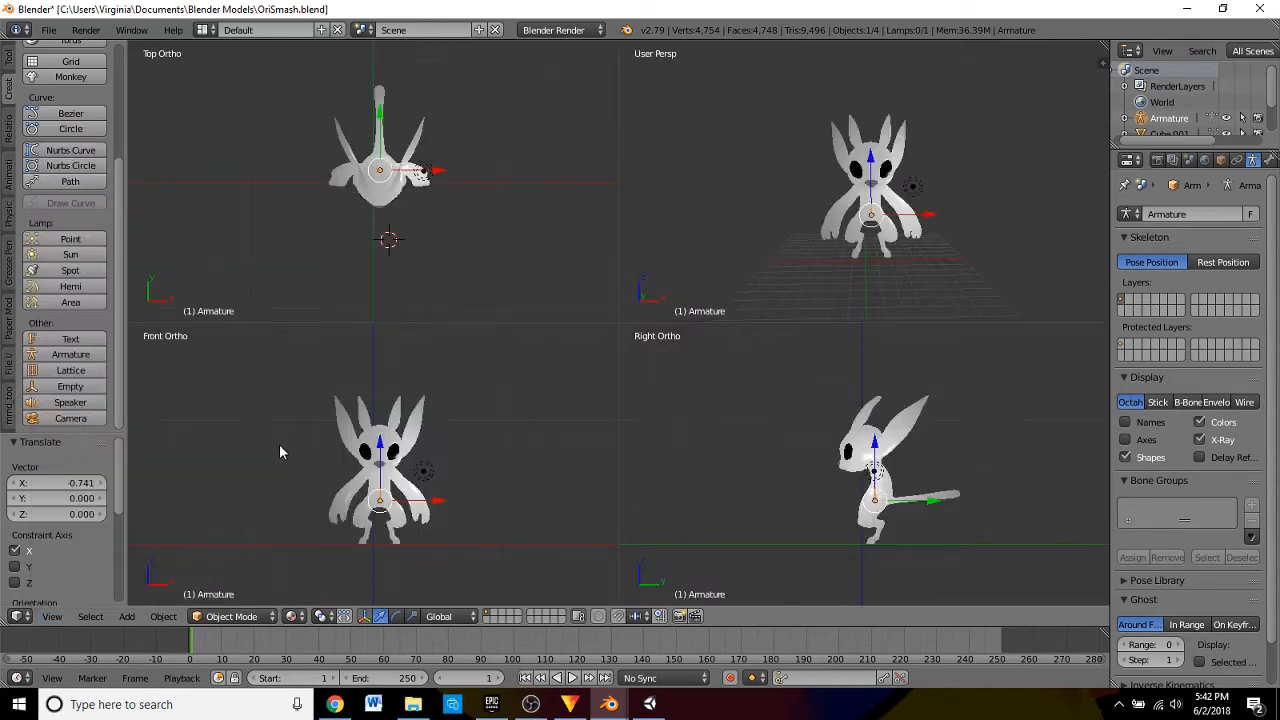
- Move the armature about 0.46 units along Y toward the character's back and raise it about 0.39 units along Z
{"action": "scroll", "coordinate": [300, 460], "scroll_direction": "up", "scroll_amount": 8}
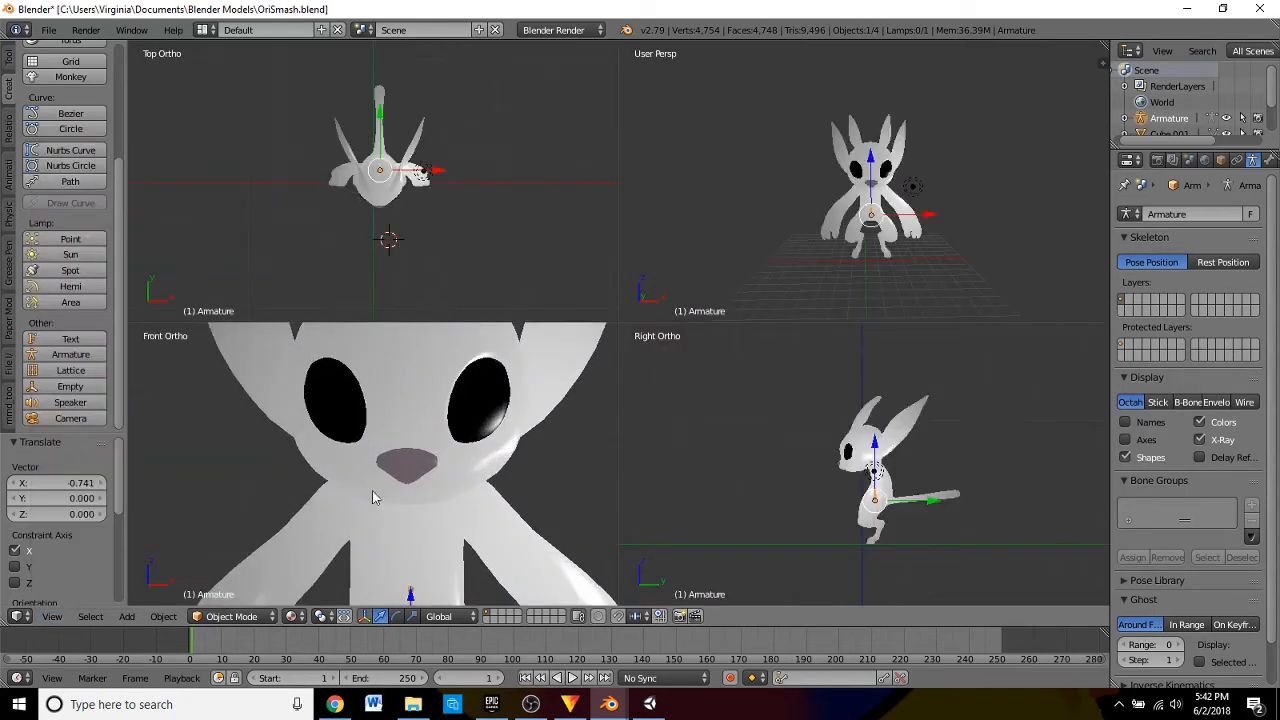
{"action": "middle_click_drag", "start_coordinate": [451, 506], "coordinate": [482, 392], "text": "shift"}
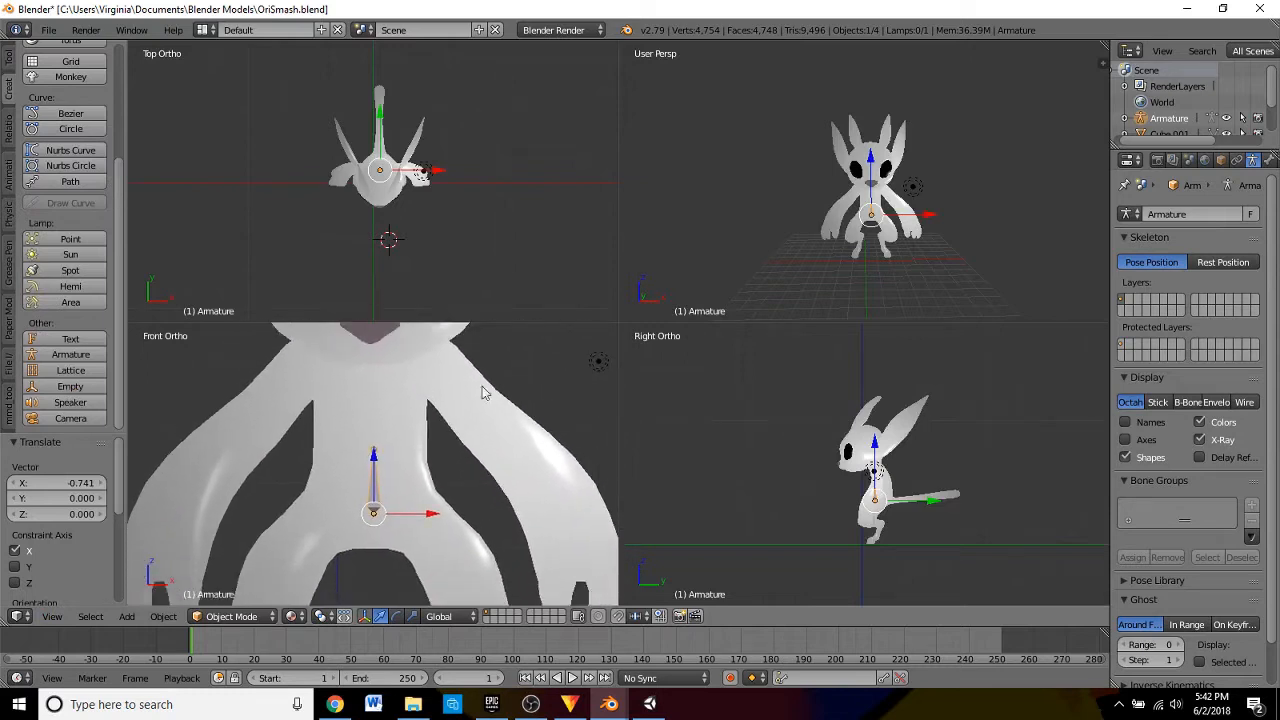
{"action": "scroll", "coordinate": [871, 463], "scroll_direction": "up", "scroll_amount": 8}
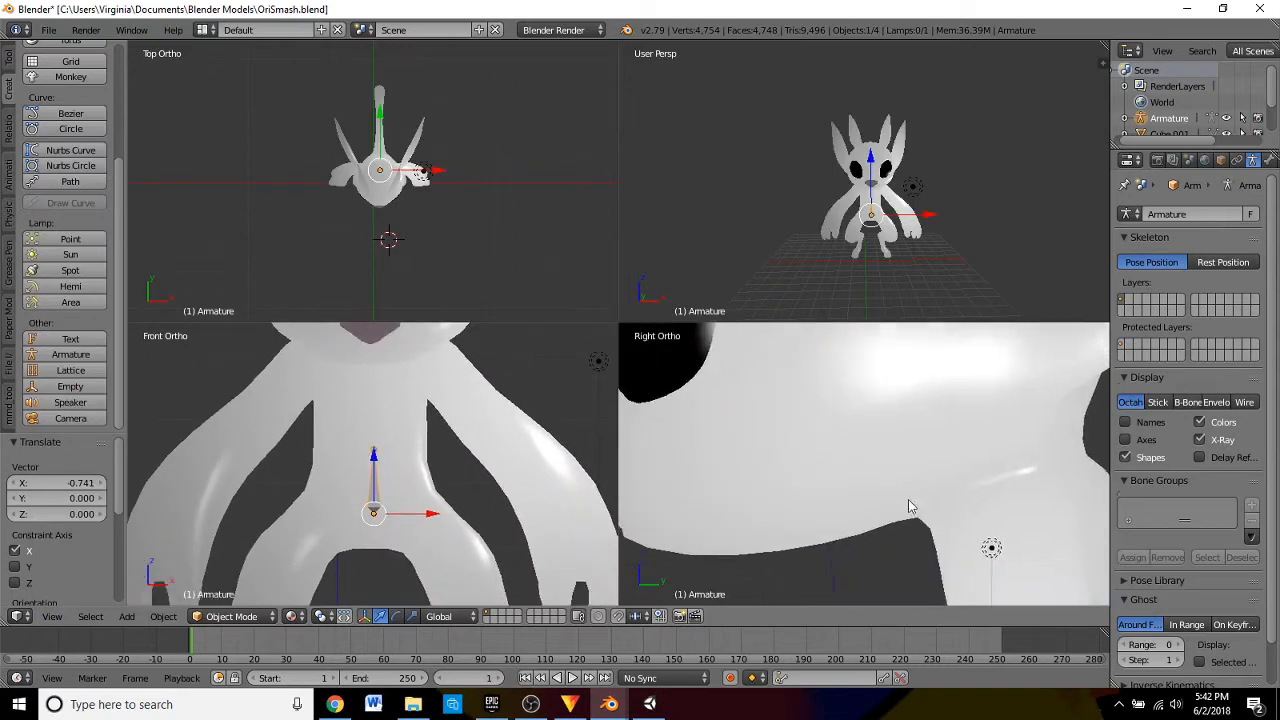
{"action": "middle_click_drag", "start_coordinate": [909, 500], "coordinate": [726, 552], "text": "shift"}
{"action": "scroll", "coordinate": [873, 507], "scroll_direction": "down", "scroll_amount": 6}
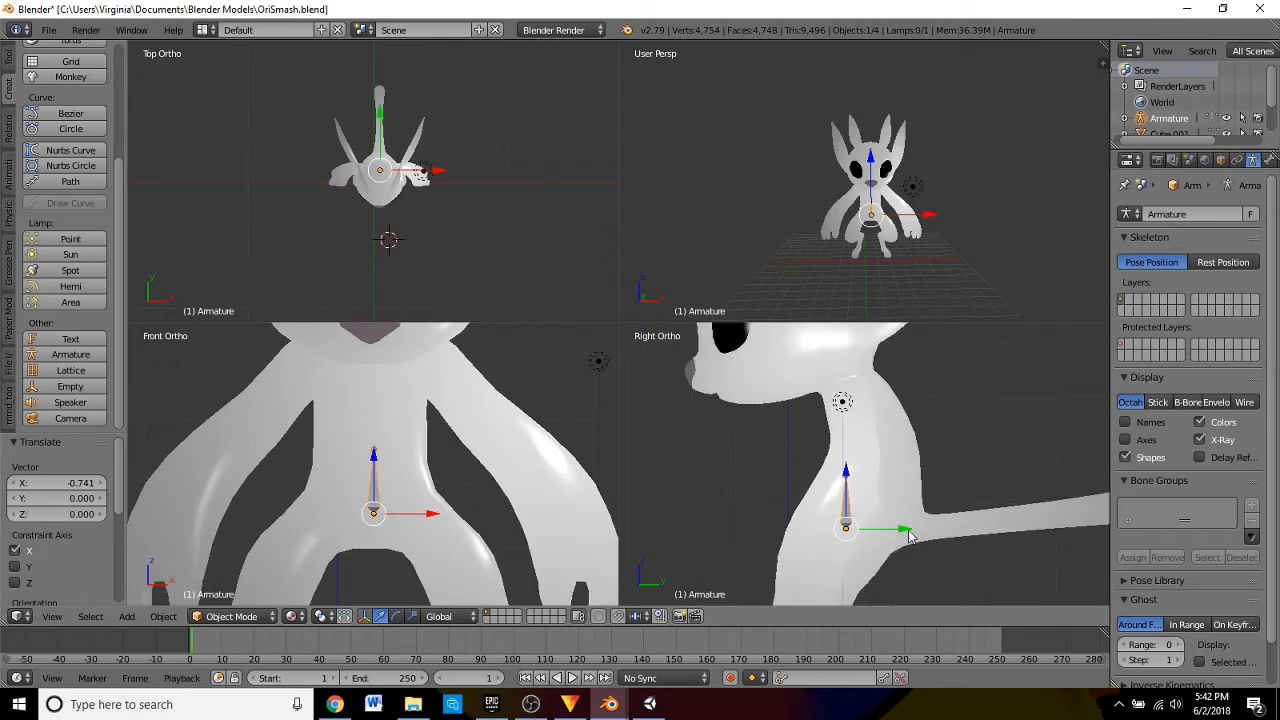
{"action": "left_click_drag", "start_coordinate": [909, 537], "coordinate": [934, 531]}
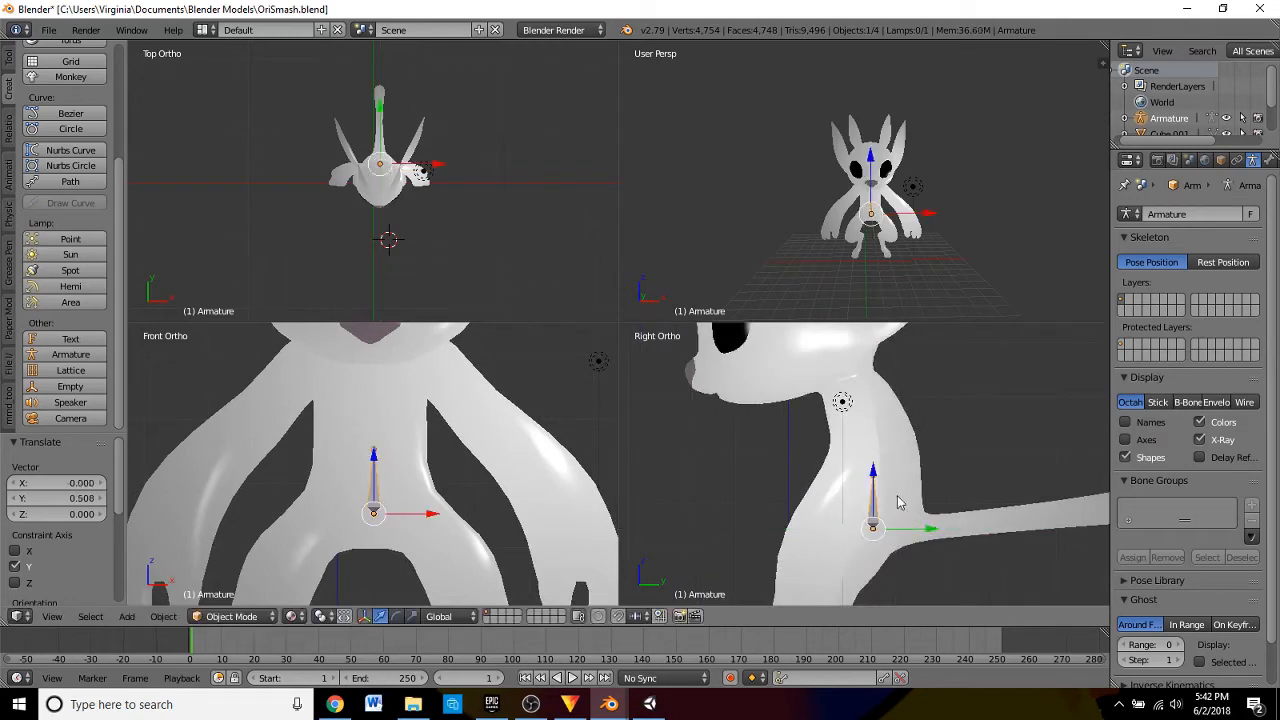
{"action": "left_click_drag", "start_coordinate": [873, 470], "coordinate": [874, 448]}
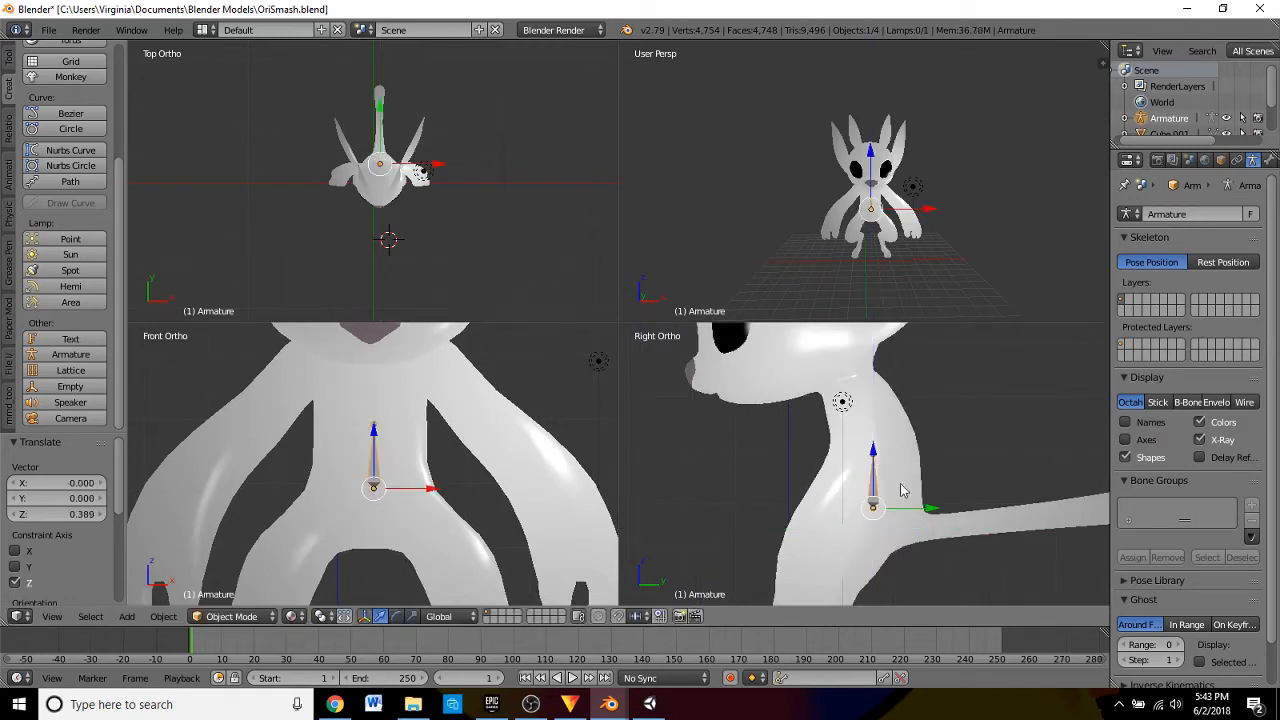
{"action": "left_click_drag", "start_coordinate": [929, 508], "coordinate": [923, 509]}
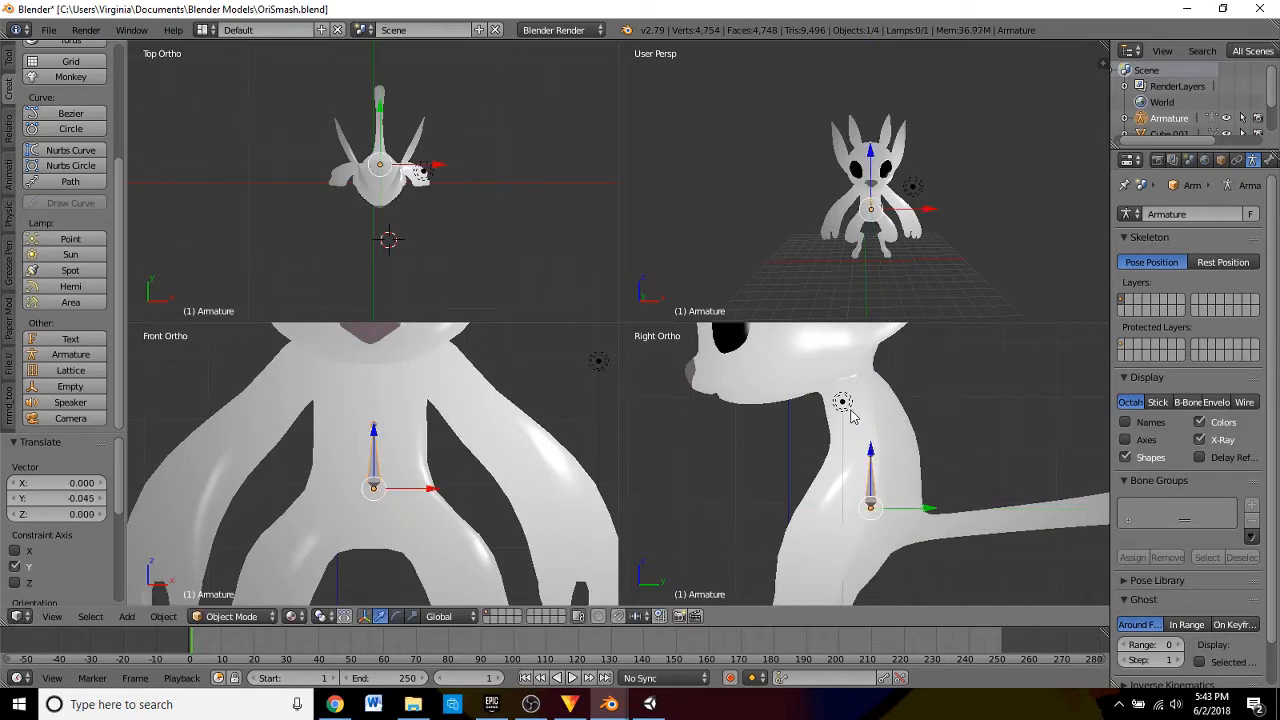
- Lower the armature about 0.22 units along Z and move it another 0.19 units or so along Y toward the tail base
{"action": "scroll", "coordinate": [395, 197], "scroll_direction": "up", "scroll_amount": 6}
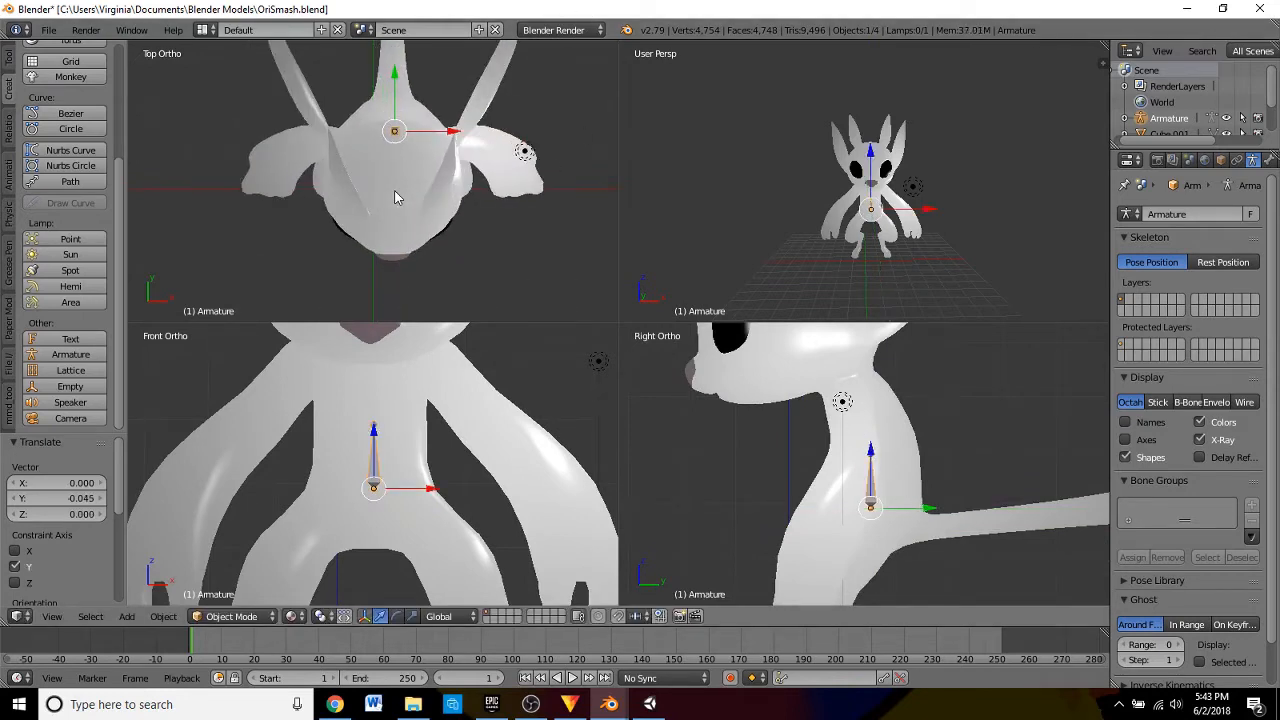
{"action": "key", "text": "KP_Decimal"}
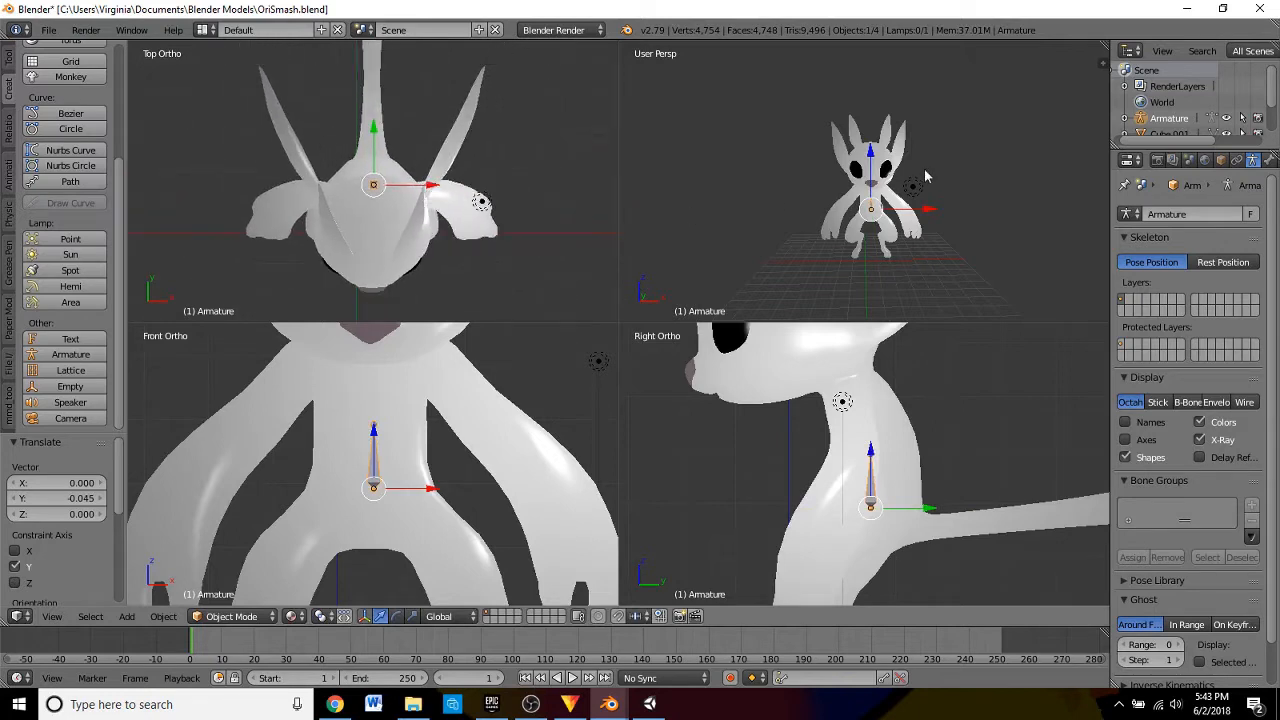
{"action": "scroll", "coordinate": [925, 176], "scroll_direction": "up", "scroll_amount": 1}
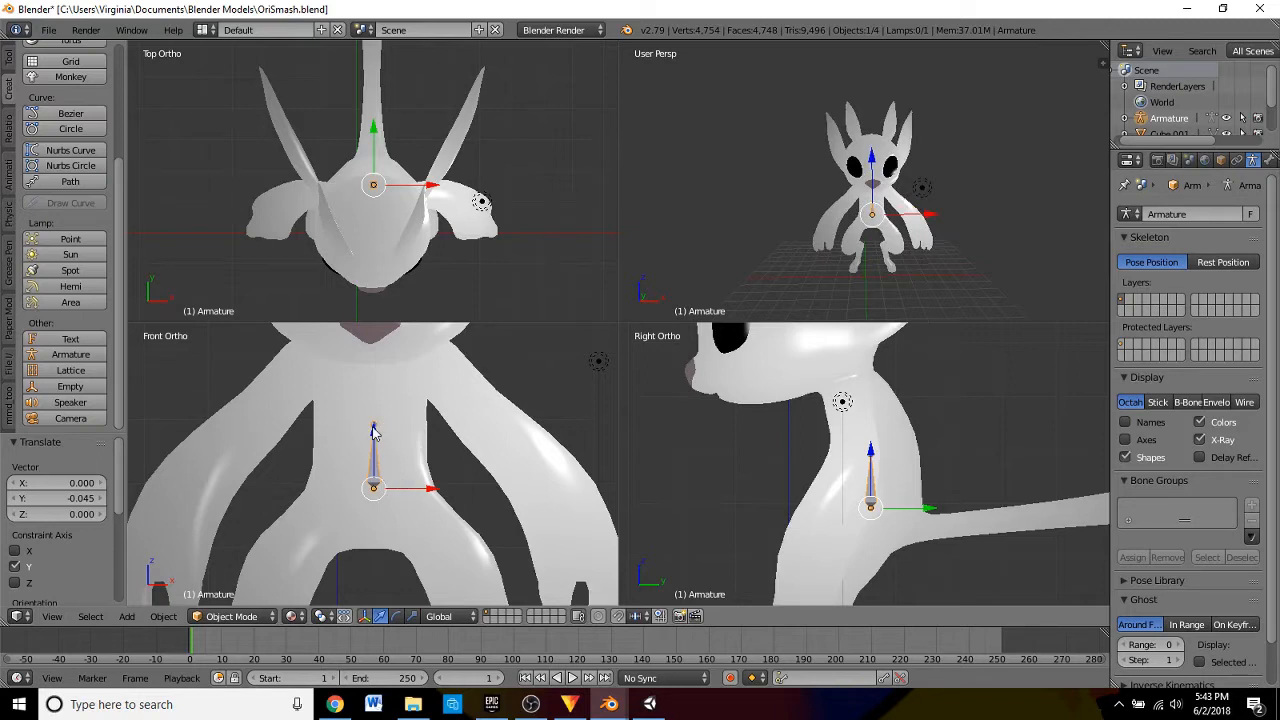
{"action": "left_click_drag", "start_coordinate": [373, 431], "coordinate": [378, 448]}
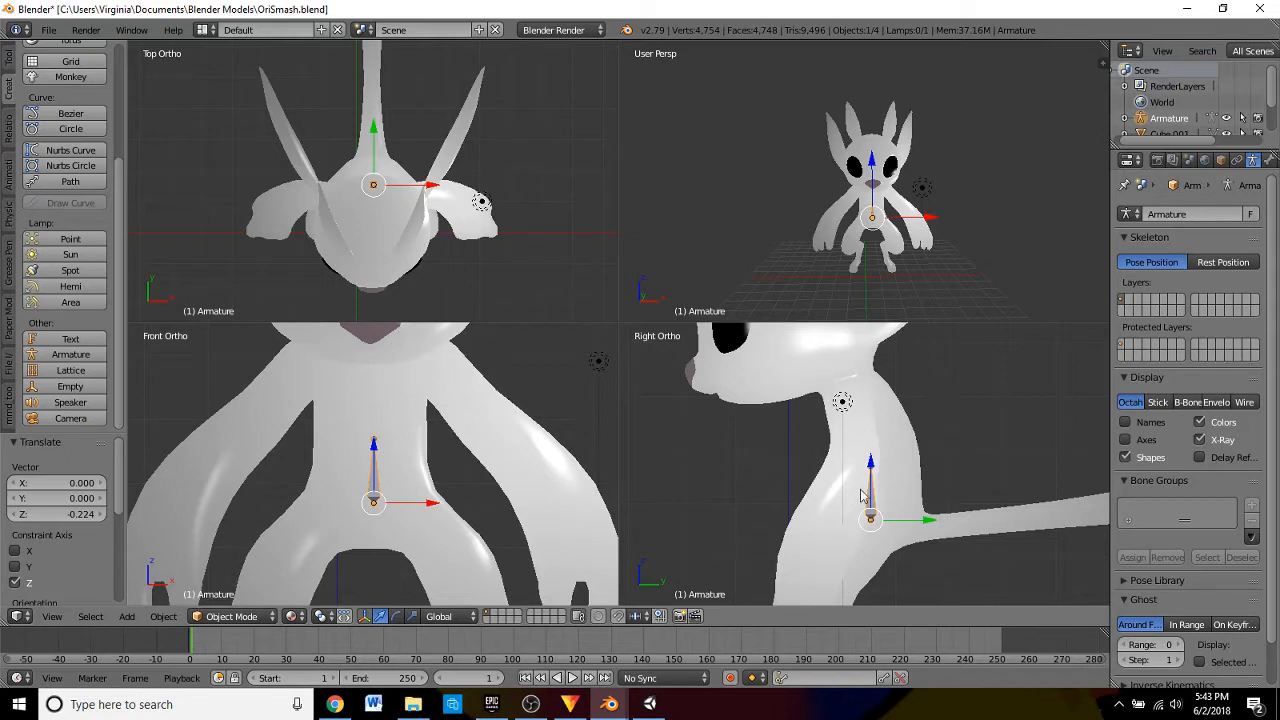
{"action": "left_click_drag", "start_coordinate": [928, 524], "coordinate": [938, 534]}
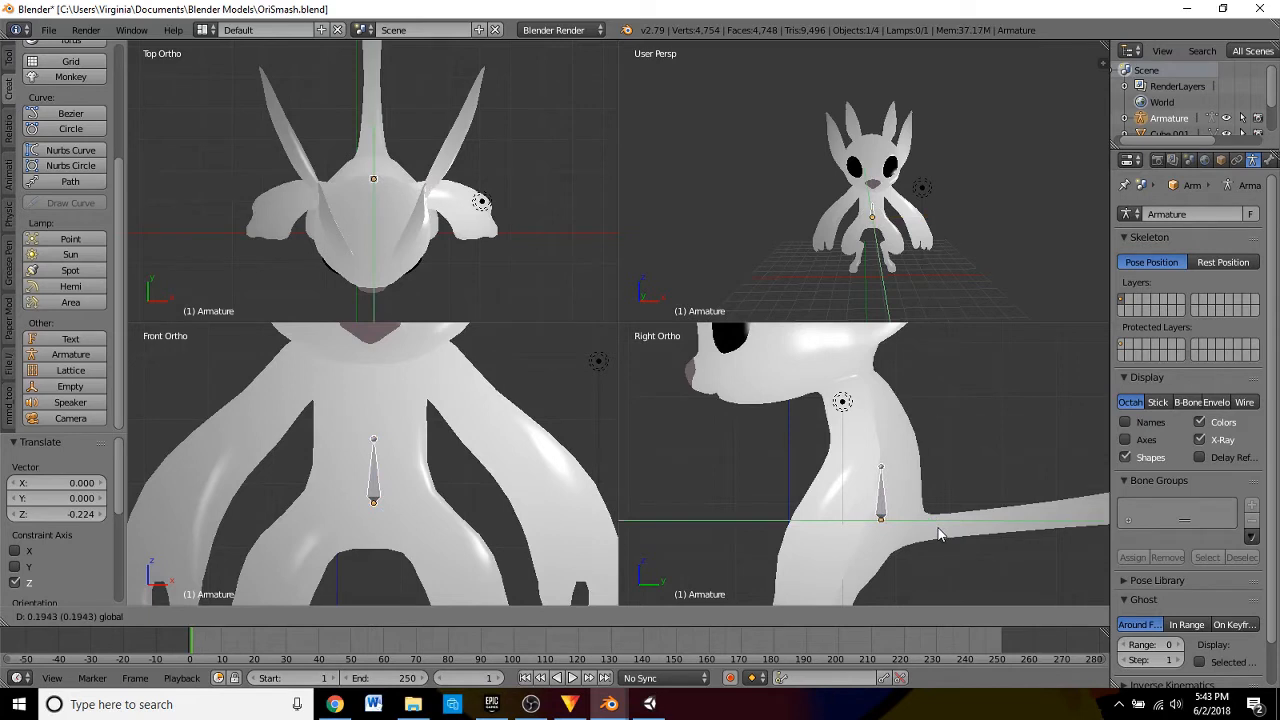
{"action": "left_click", "coordinate": [938, 533]}
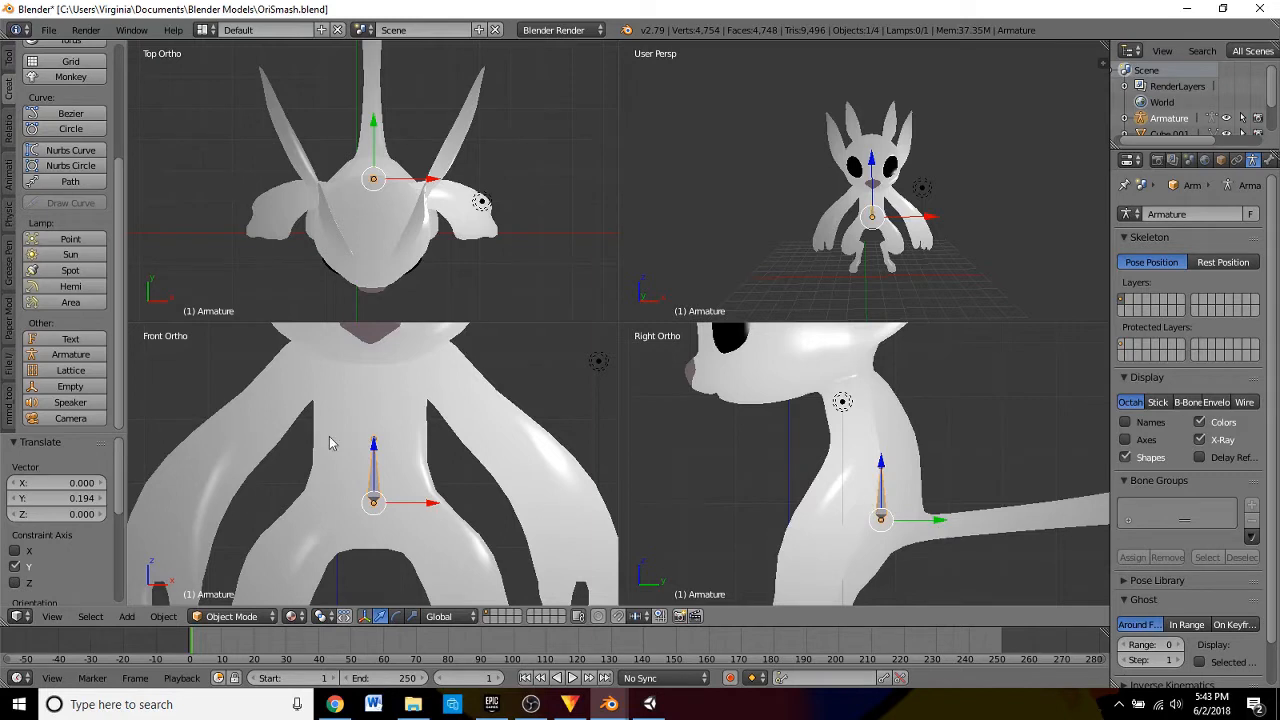
- Switch the armature to Edit Mode and select the bottom joint of its bone
{"action": "scroll", "coordinate": [395, 458], "scroll_direction": "up", "scroll_amount": 2}
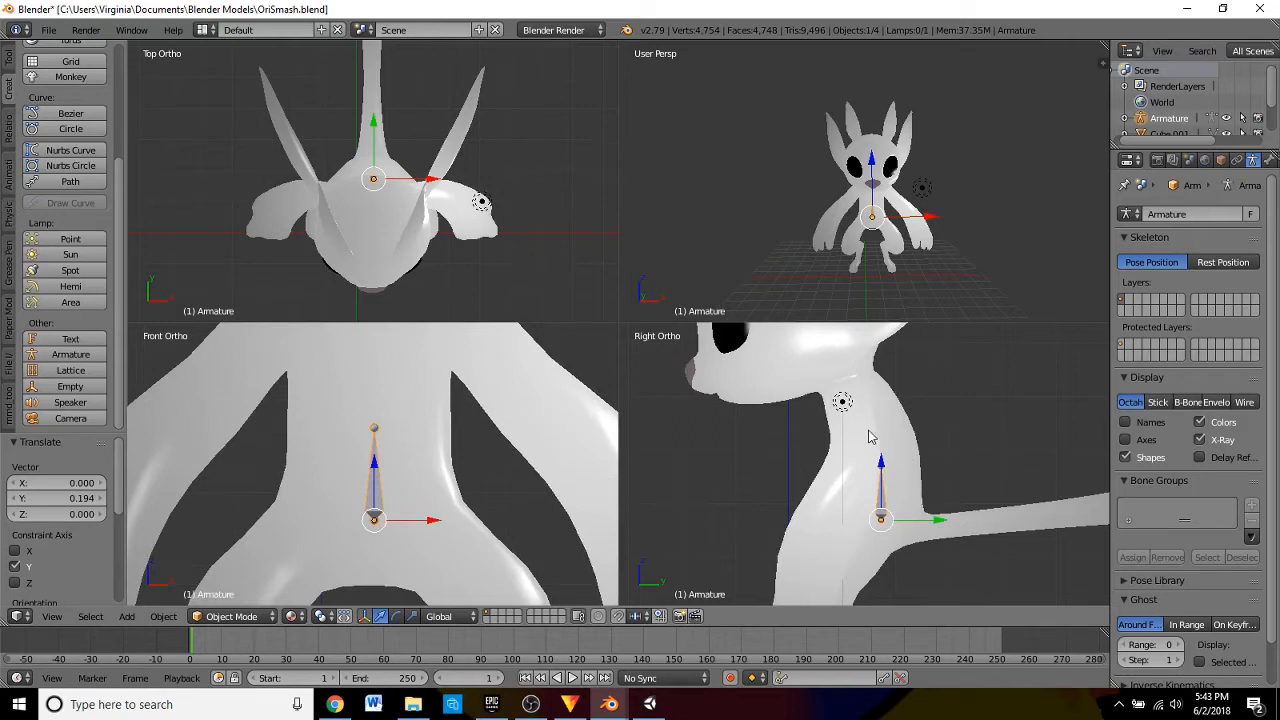
{"action": "left_click", "coordinate": [248, 620]}
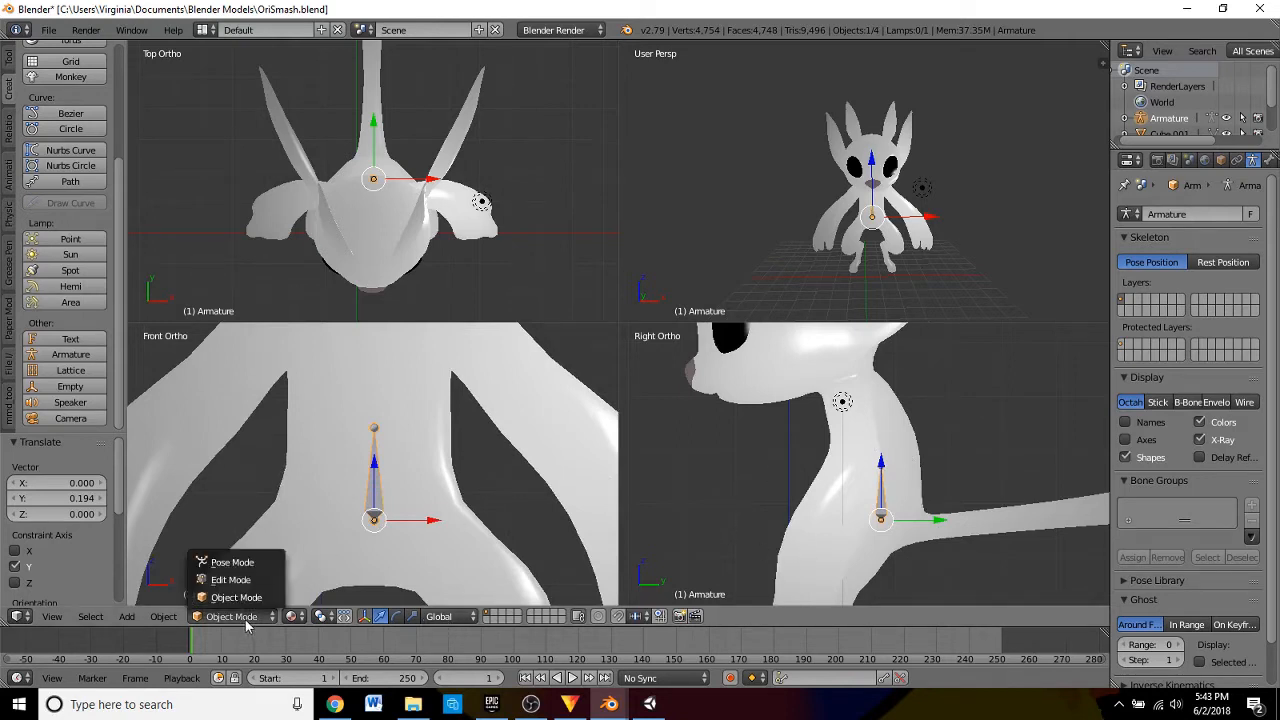
{"action": "left_click", "coordinate": [232, 580]}
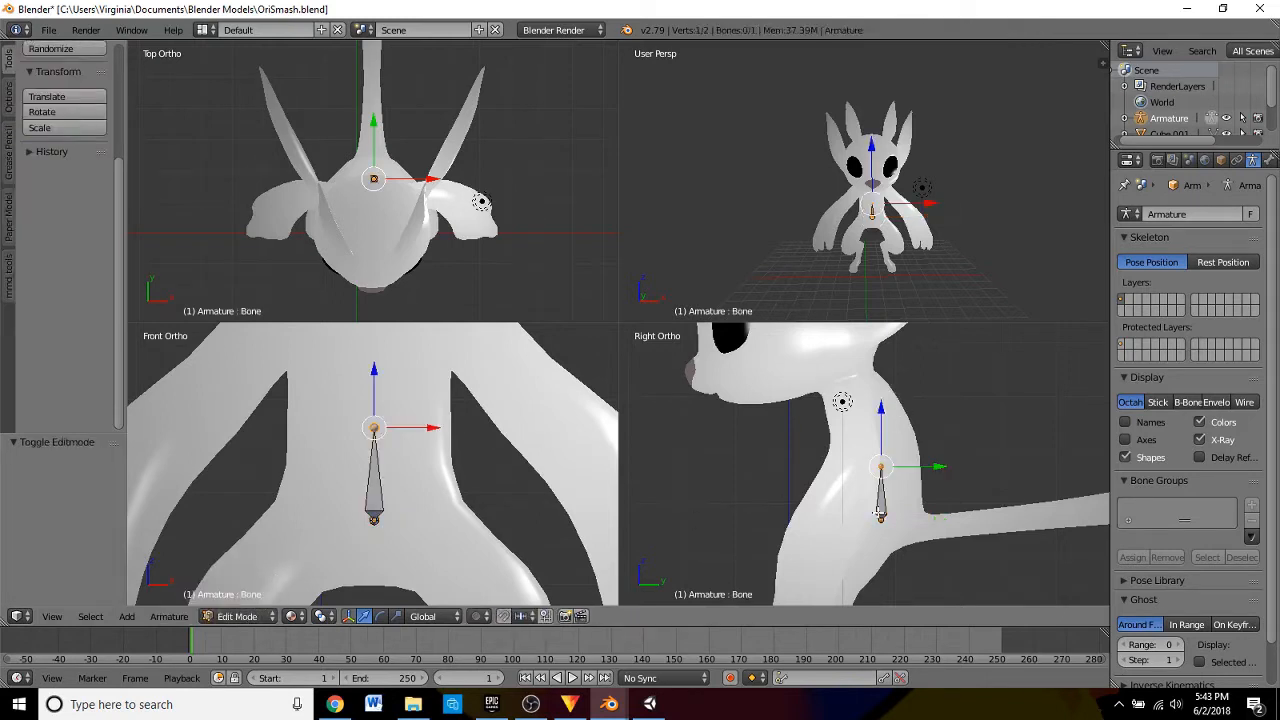
{"action": "right_click", "coordinate": [879, 514], "text": "shift"}
{"action": "key", "text": "a"}
{"action": "right_click", "coordinate": [880, 517]}
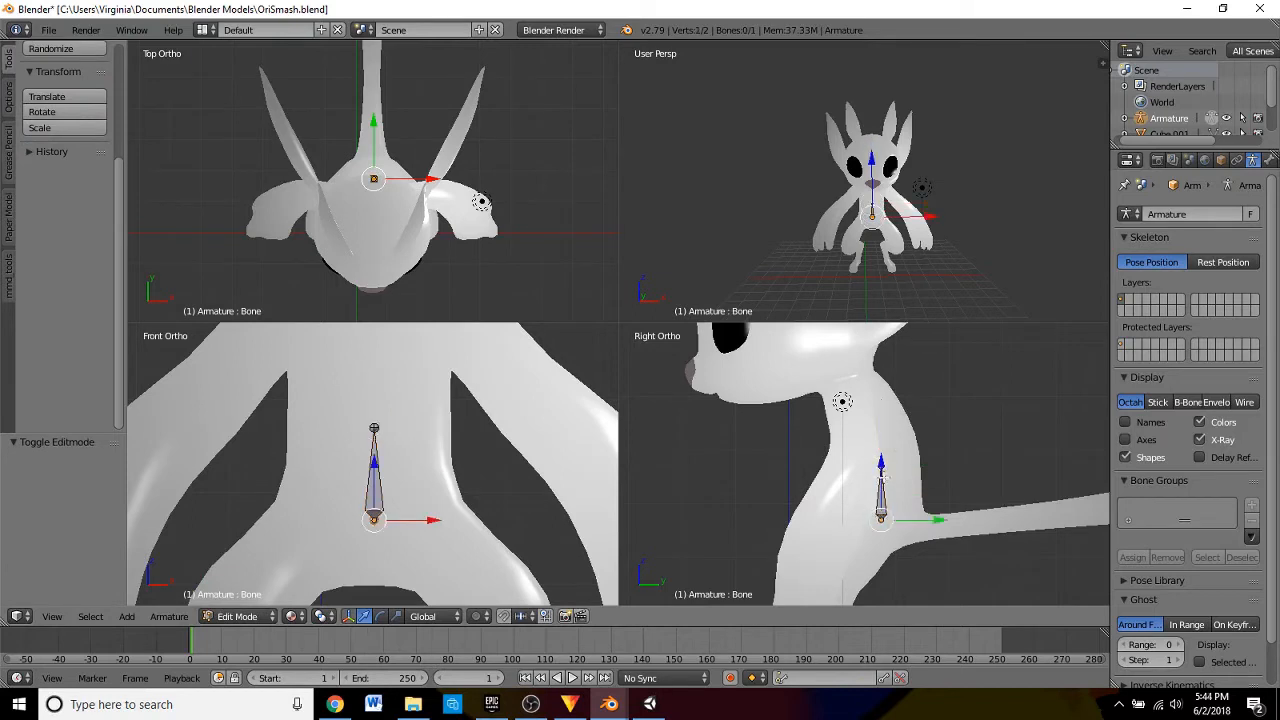
- Extrude three spine bones from the first bone's tip up into the neck, about 0.89, 0.78 and 0.29 units long, curving with the back
{"action": "right_click", "coordinate": [881, 466]}
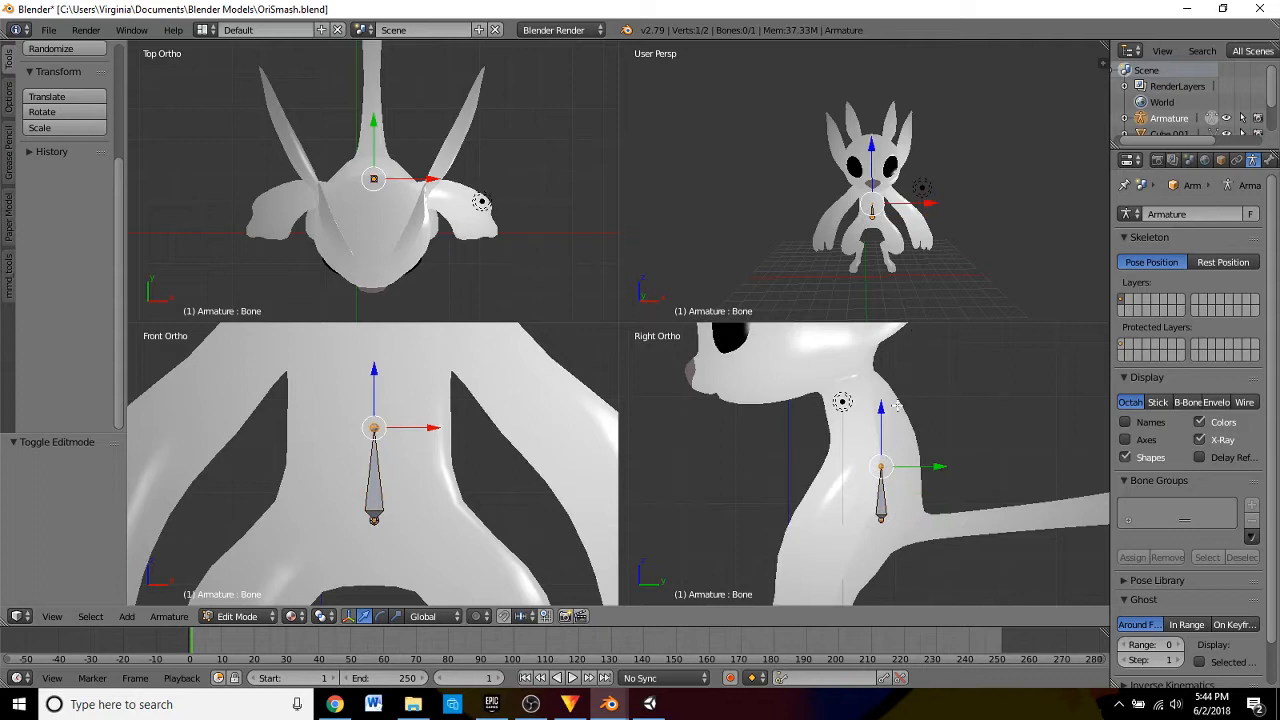
{"action": "key", "text": "e"}
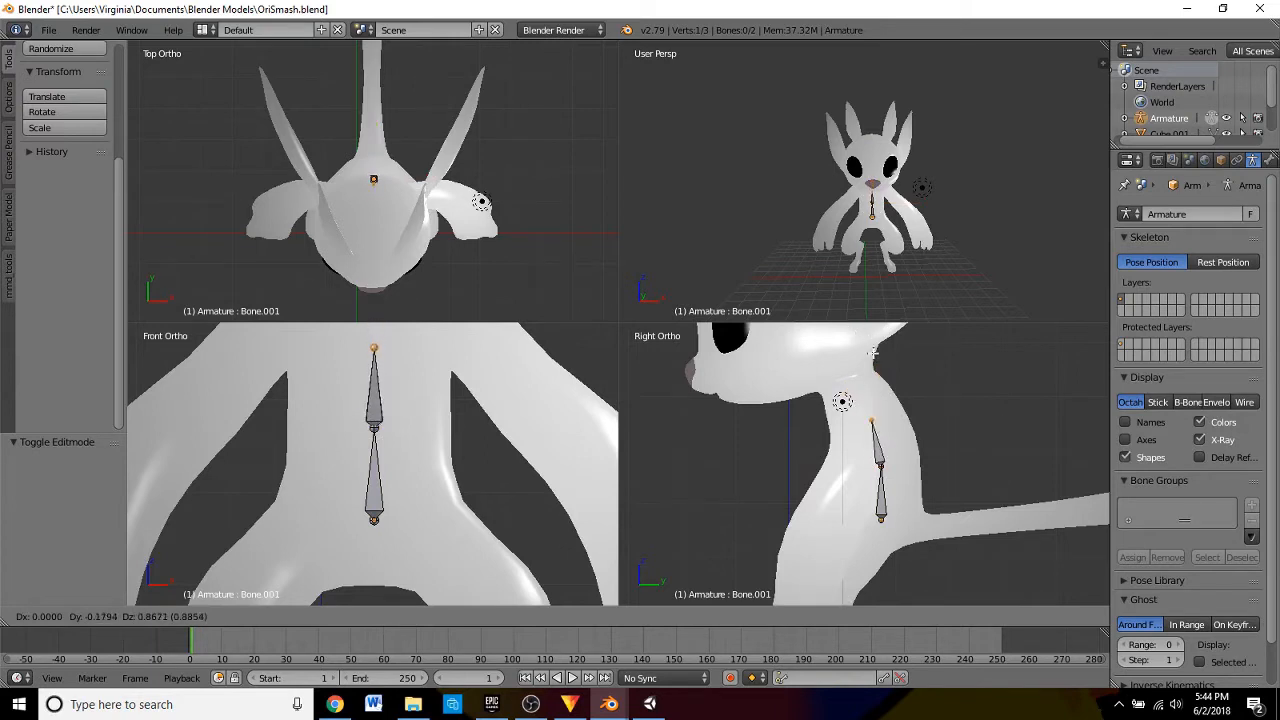
{"action": "left_click", "coordinate": [873, 352]}
{"action": "key", "text": "e"}
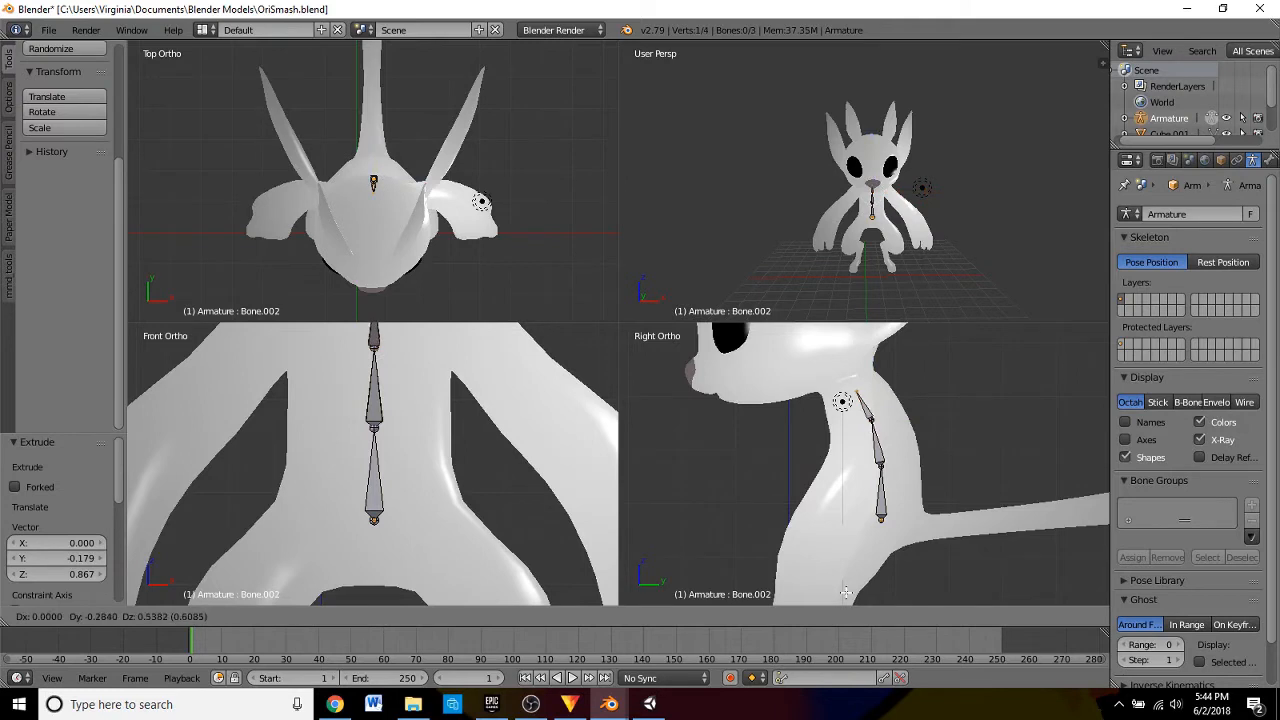
{"action": "left_click", "coordinate": [842, 588]}
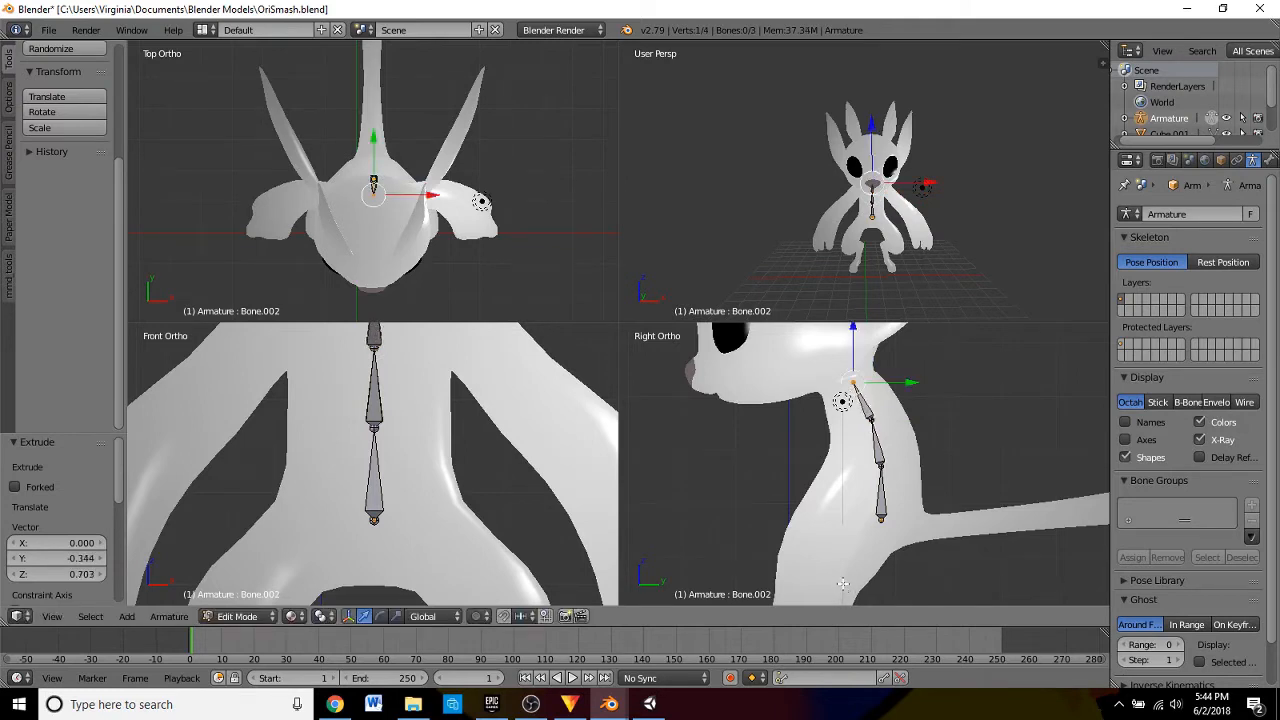
{"action": "key", "text": "e"}
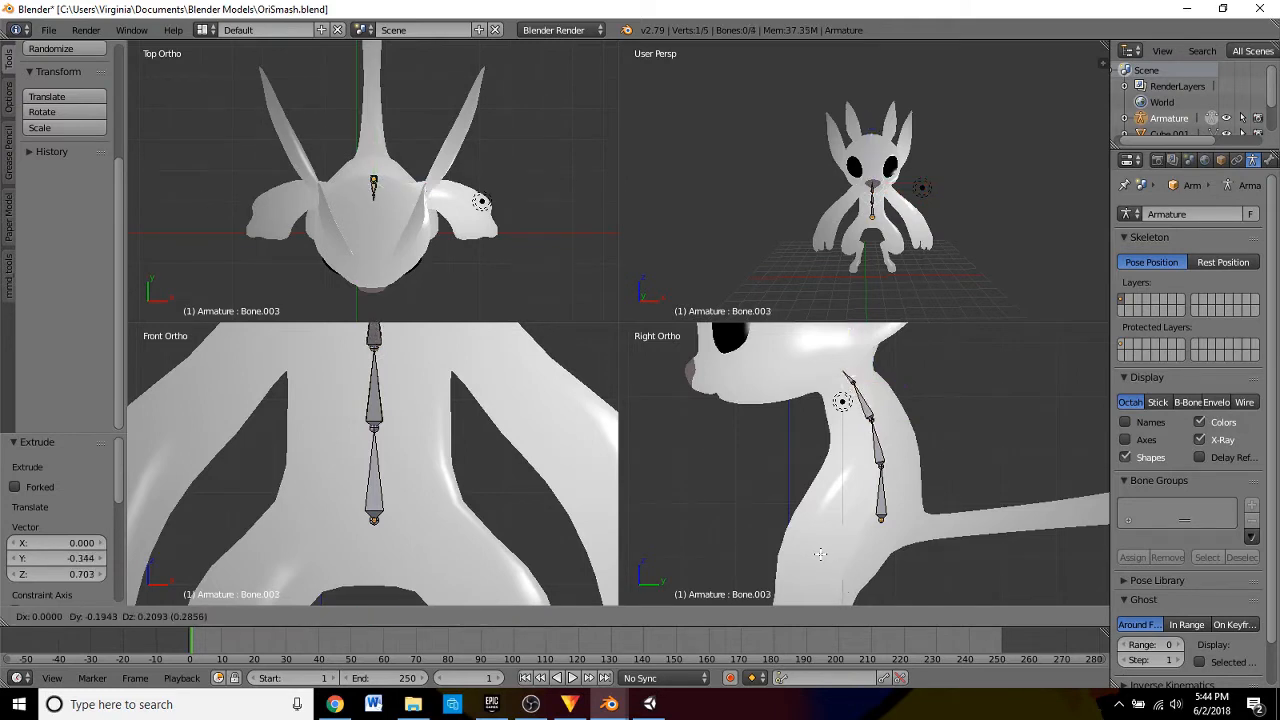
{"action": "left_click", "coordinate": [820, 554]}
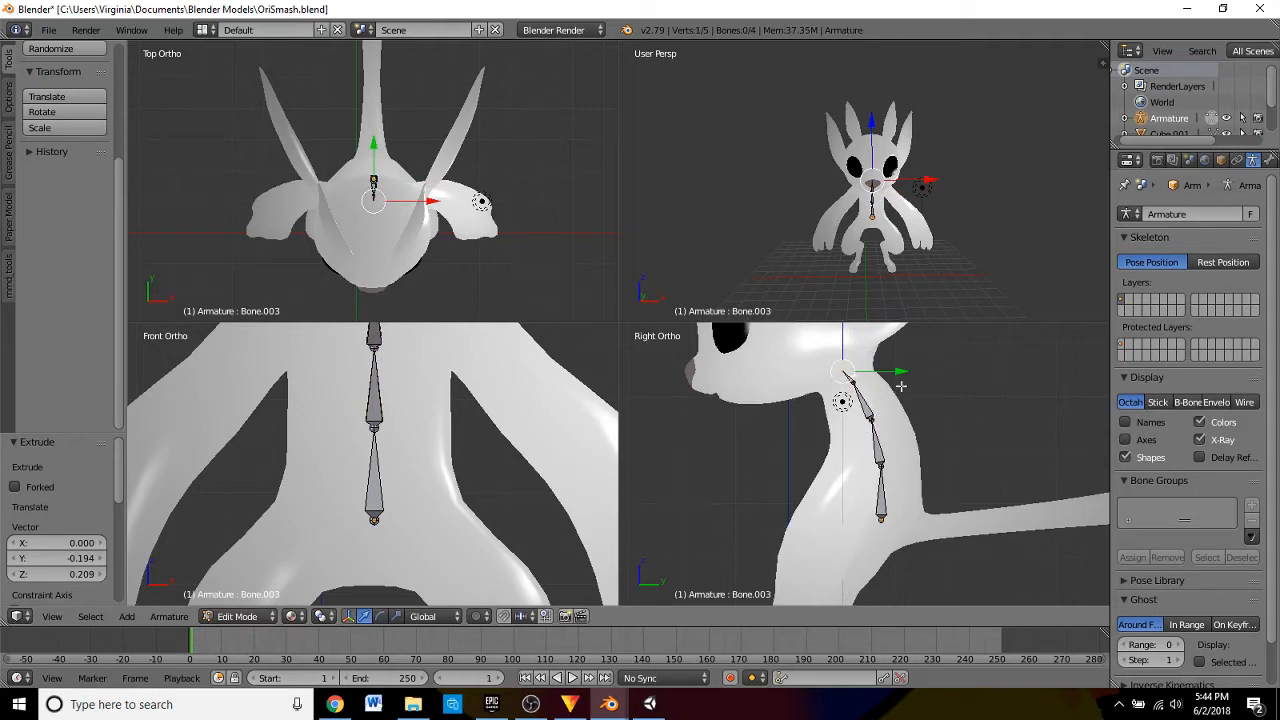
- Extrude a head bone about 2.86 units long from the neck to the crown, and a 3.44-unit bone from there to the nose
{"action": "middle_click_drag", "start_coordinate": [887, 380], "coordinate": [939, 528], "text": "shift"}
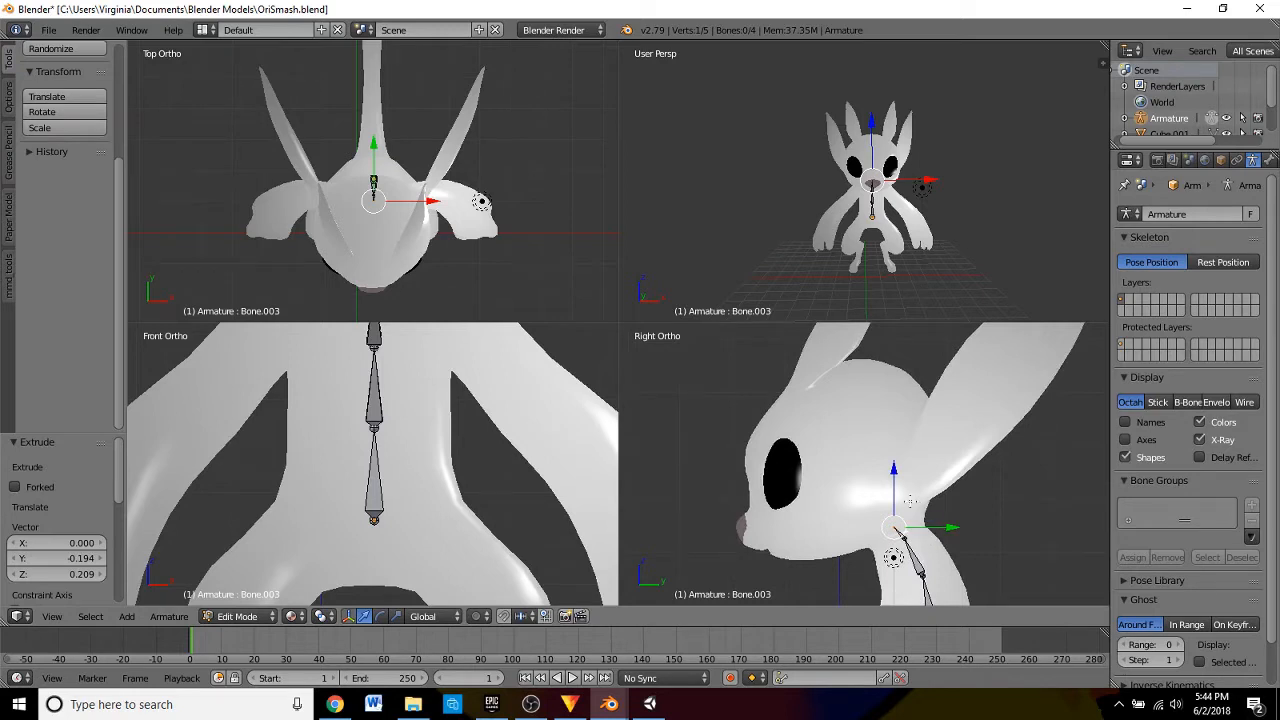
{"action": "middle_click_drag", "start_coordinate": [442, 393], "coordinate": [463, 408], "text": "shift"}
{"action": "scroll", "coordinate": [463, 408], "scroll_direction": "down", "scroll_amount": 3}
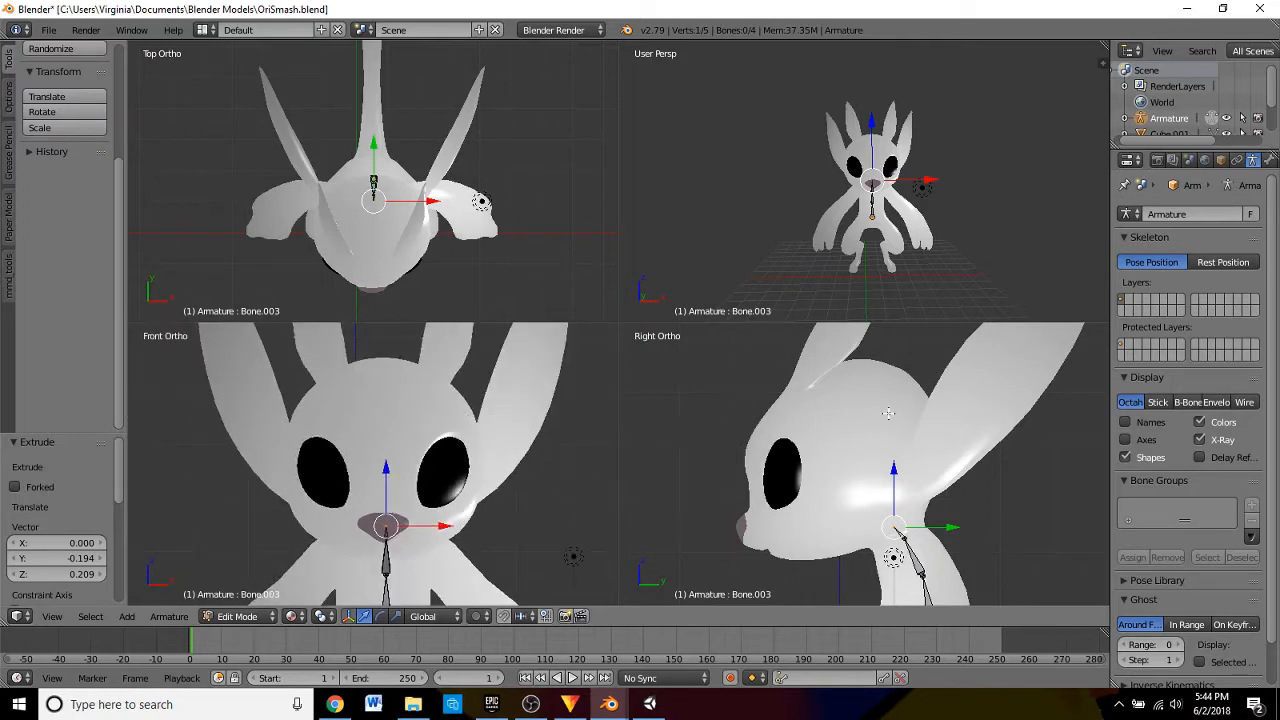
{"action": "key", "text": "e"}
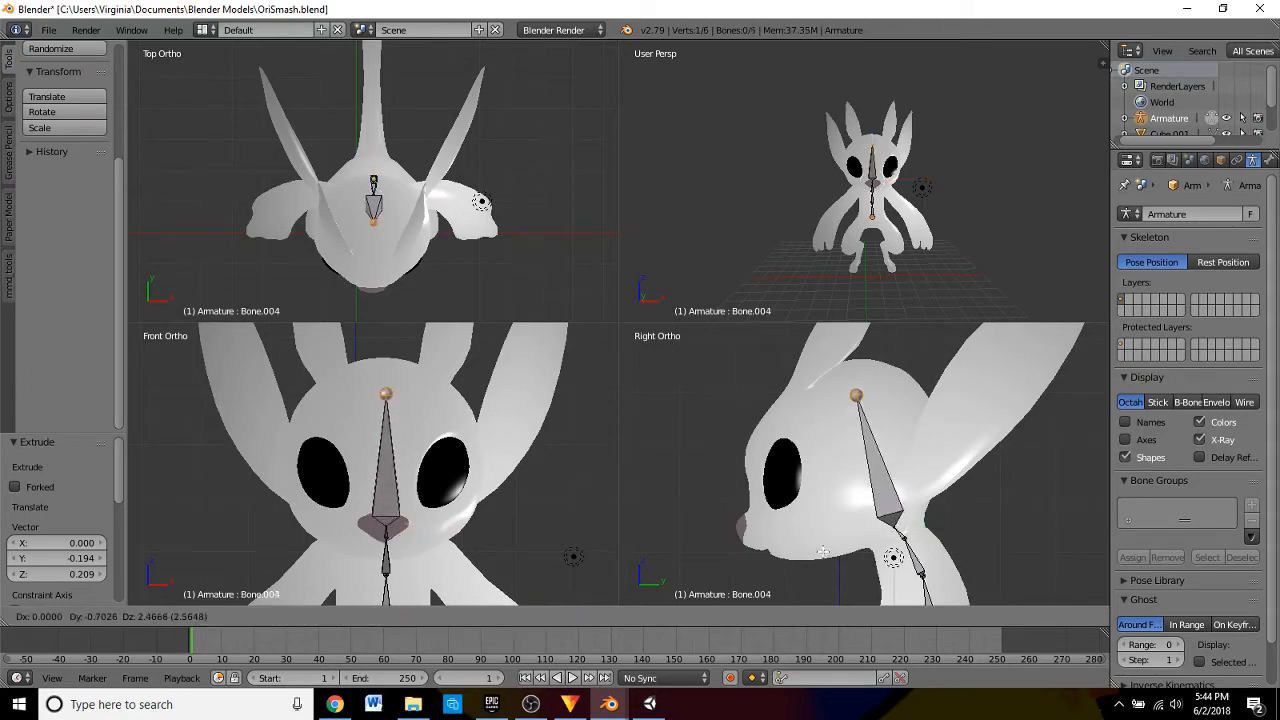
{"action": "left_click", "coordinate": [822, 545]}
{"action": "key", "text": "e"}
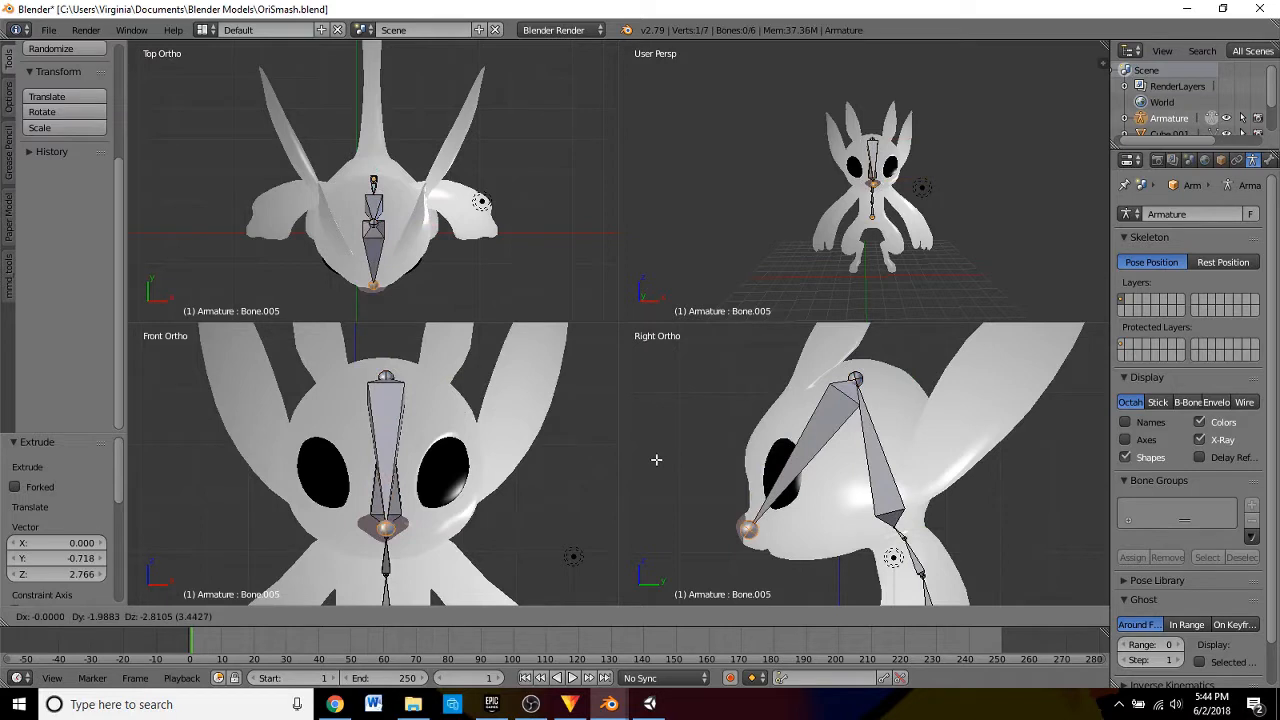
{"action": "left_click", "coordinate": [656, 459]}
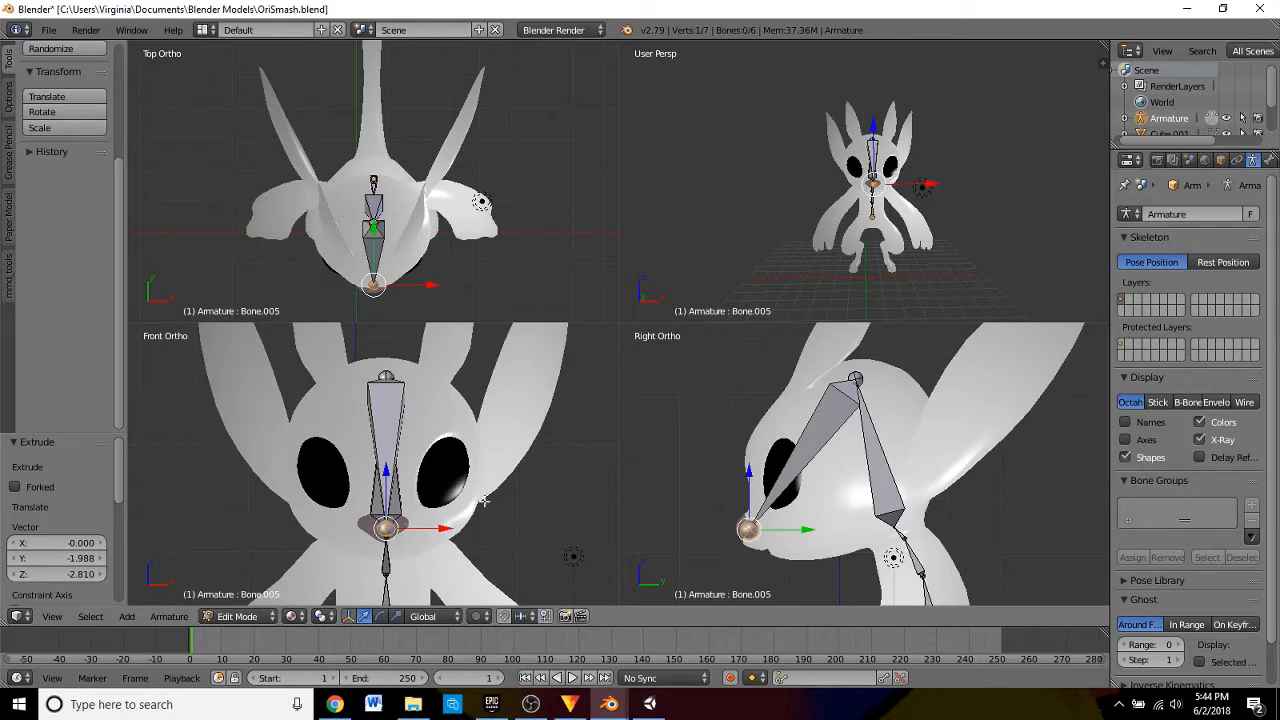
{"action": "key", "text": "e"}
{"action": "key", "text": "x"}
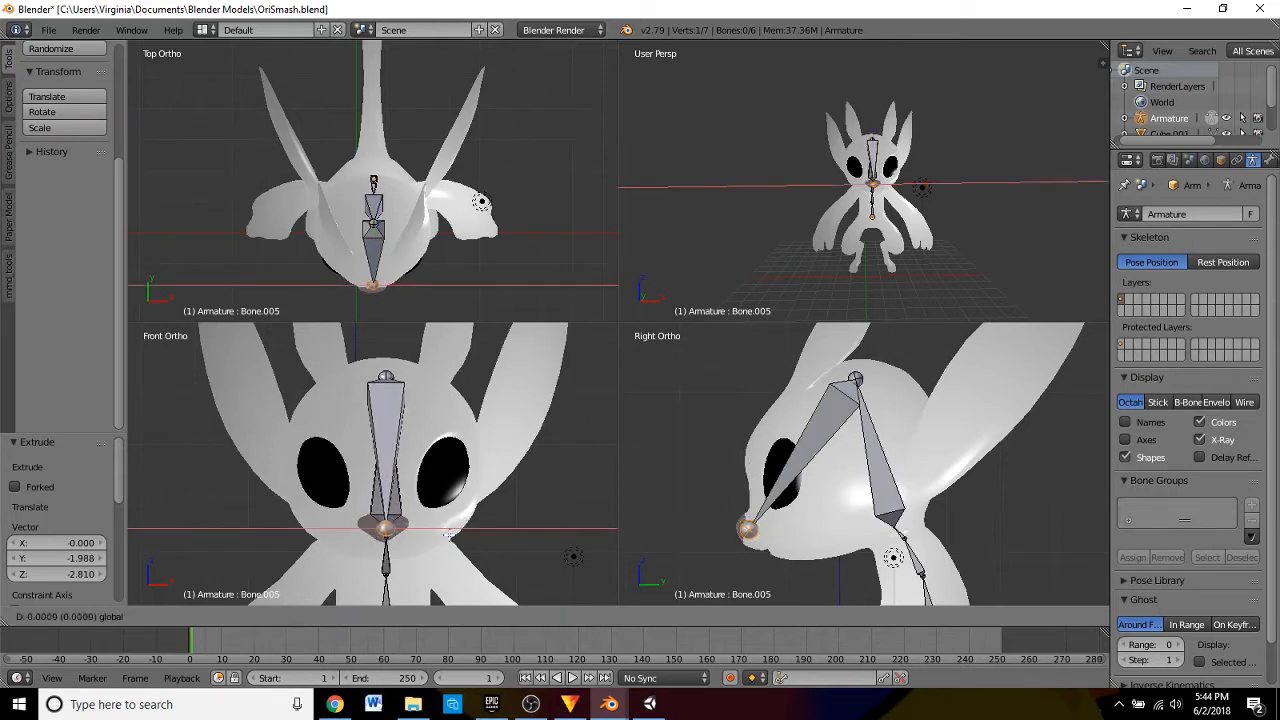
{"action": "left_click", "coordinate": [447, 533]}
{"action": "key", "text": "ctrl+z"}
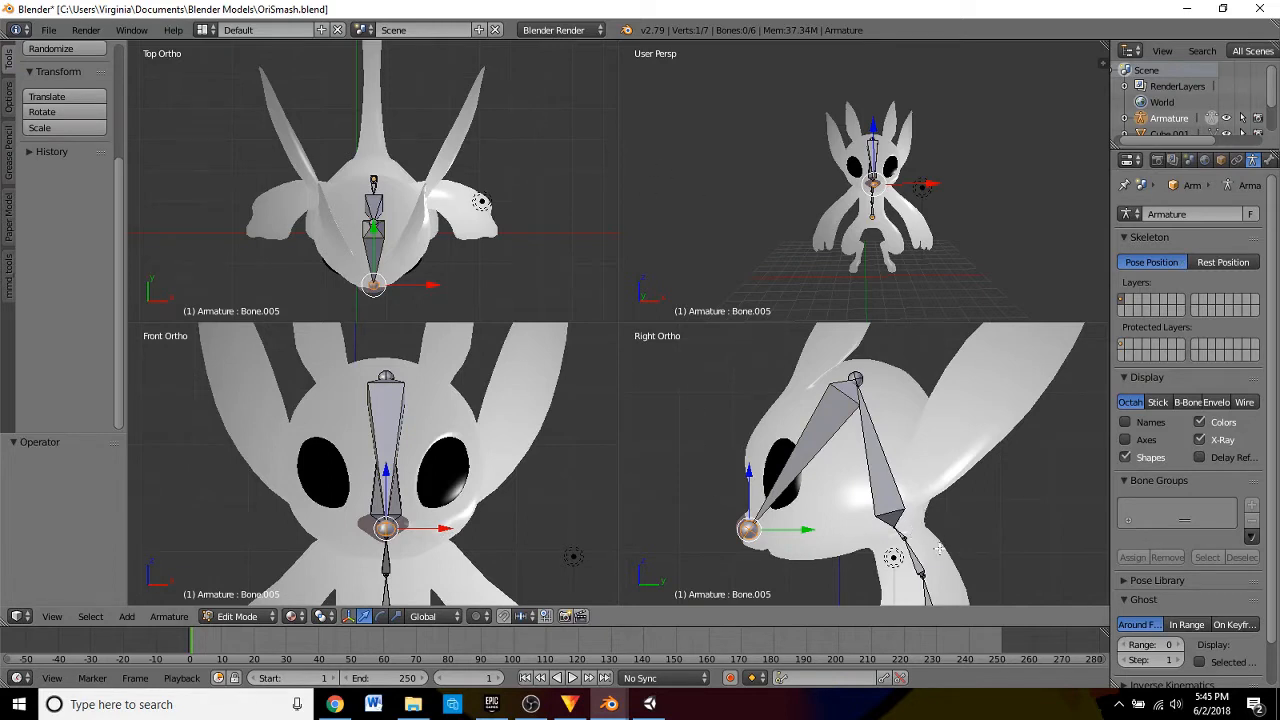
- Extrude a chain of twelve bones from the lowest spine joint along the tail to its tip, each about 0.4 to 0.6 units long
{"action": "middle_click_drag", "start_coordinate": [939, 548], "coordinate": [696, 336], "text": "shift"}
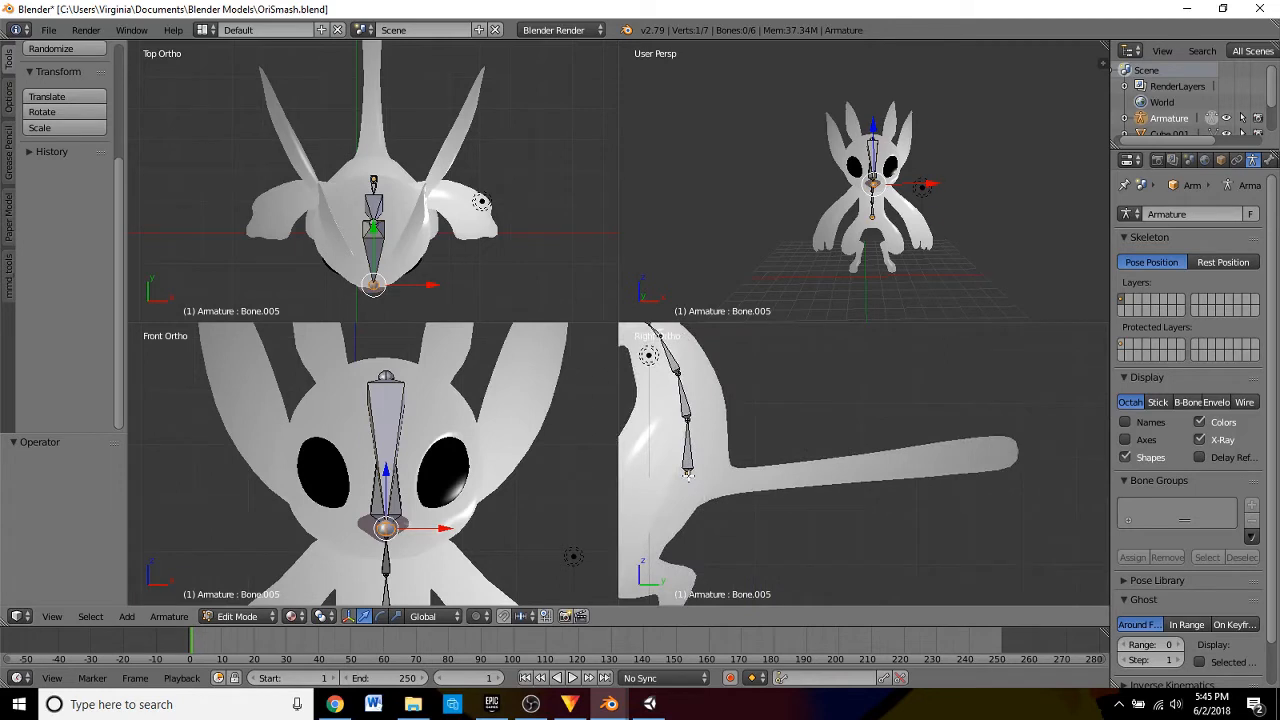
{"action": "right_click", "coordinate": [688, 472]}
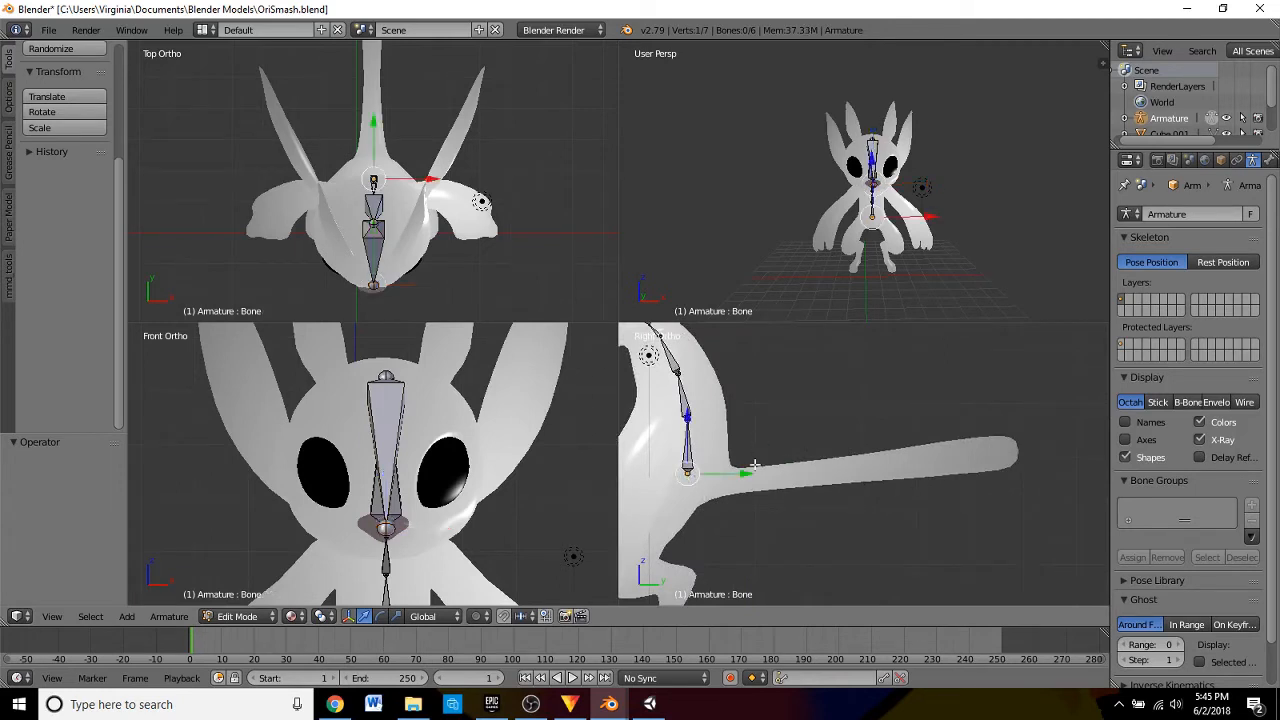
{"action": "key", "text": "e"}
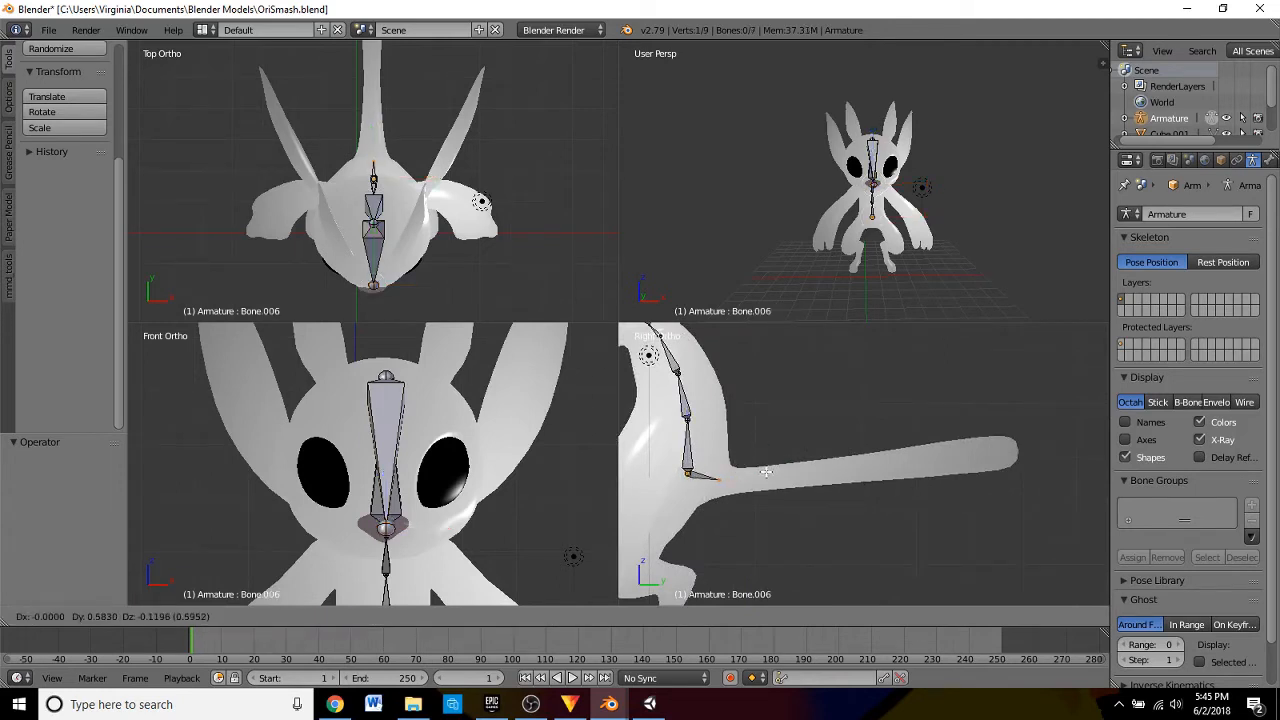
{"action": "left_click", "coordinate": [766, 472]}
{"action": "key", "text": "e"}
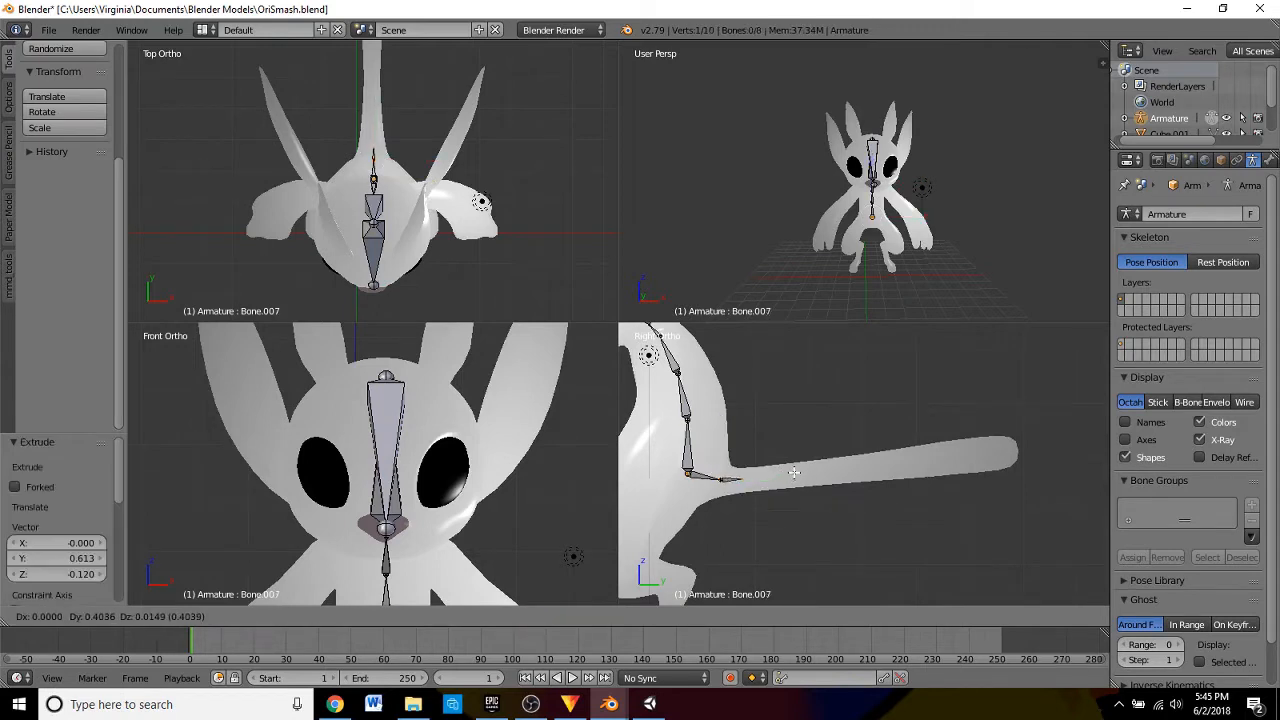
{"action": "left_click", "coordinate": [794, 474]}
{"action": "key", "text": "e"}
{"action": "left_click", "coordinate": [828, 468]}
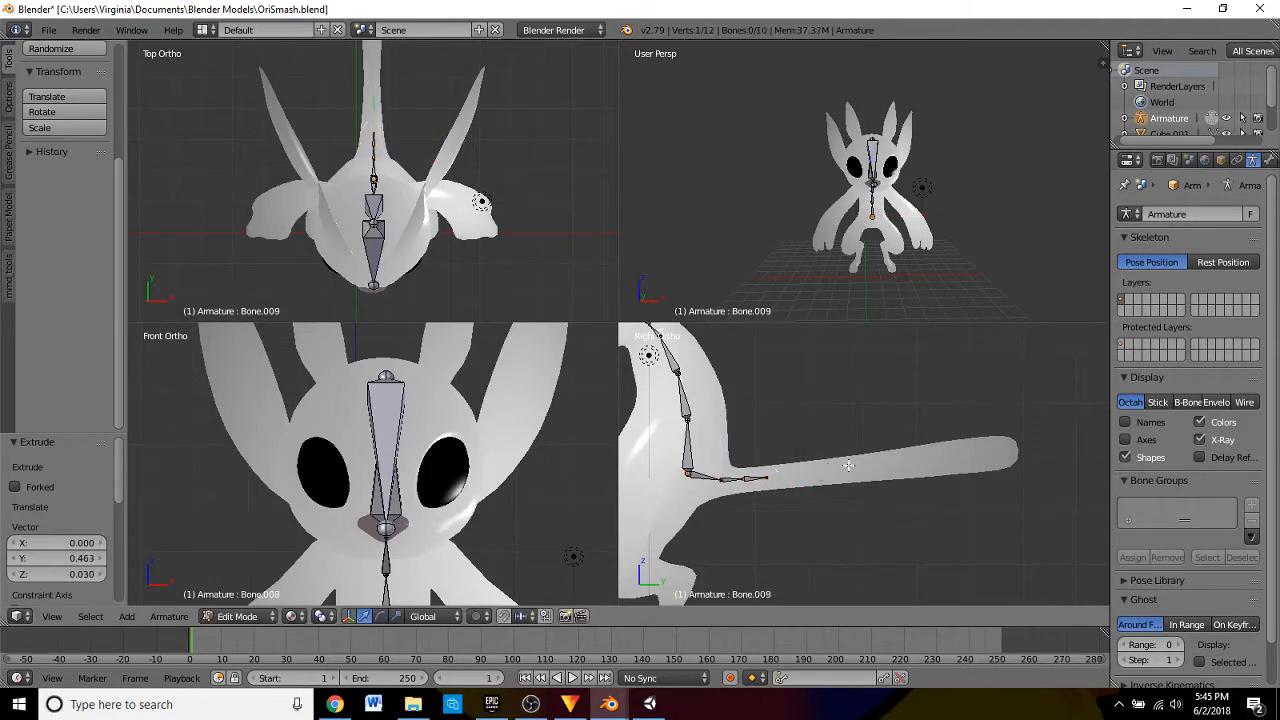
{"action": "key", "text": "e"}
{"action": "left_click", "coordinate": [876, 464]}
{"action": "key", "text": "e"}
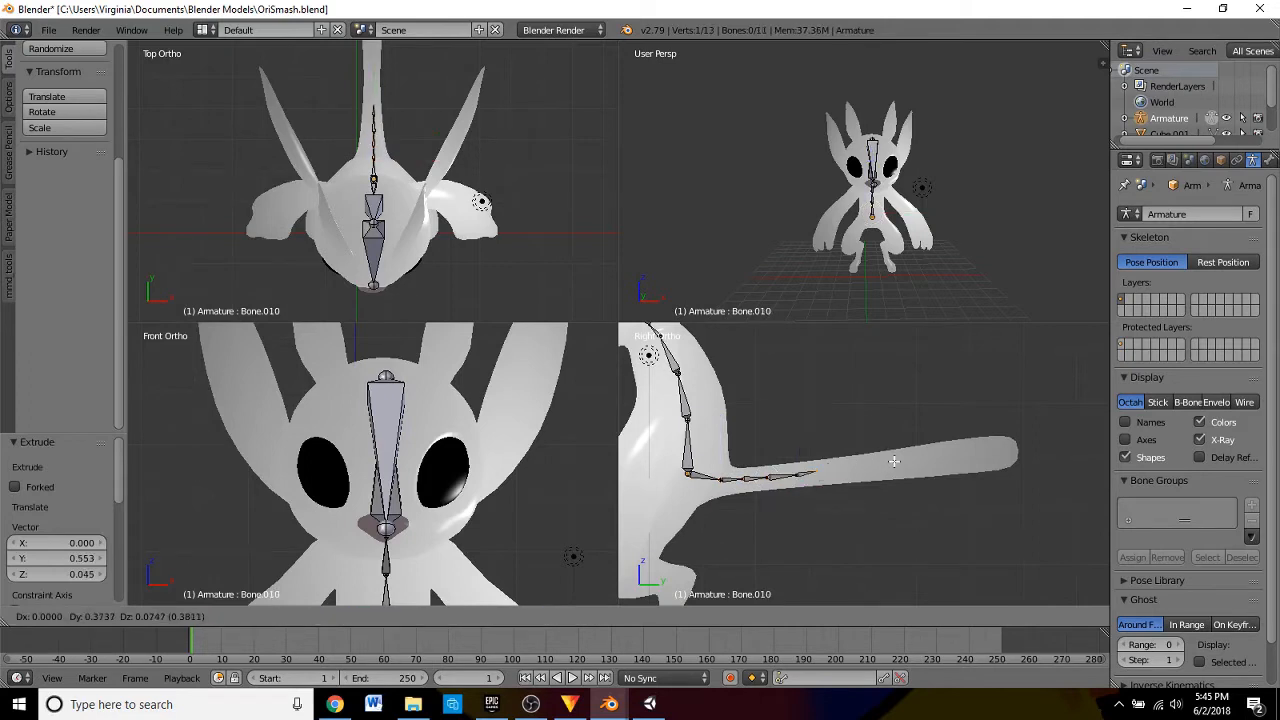
{"action": "left_click", "coordinate": [902, 460]}
{"action": "key", "text": "e"}
{"action": "left_click", "coordinate": [975, 452]}
{"action": "key", "text": "e"}
{"action": "left_click", "coordinate": [1024, 446]}
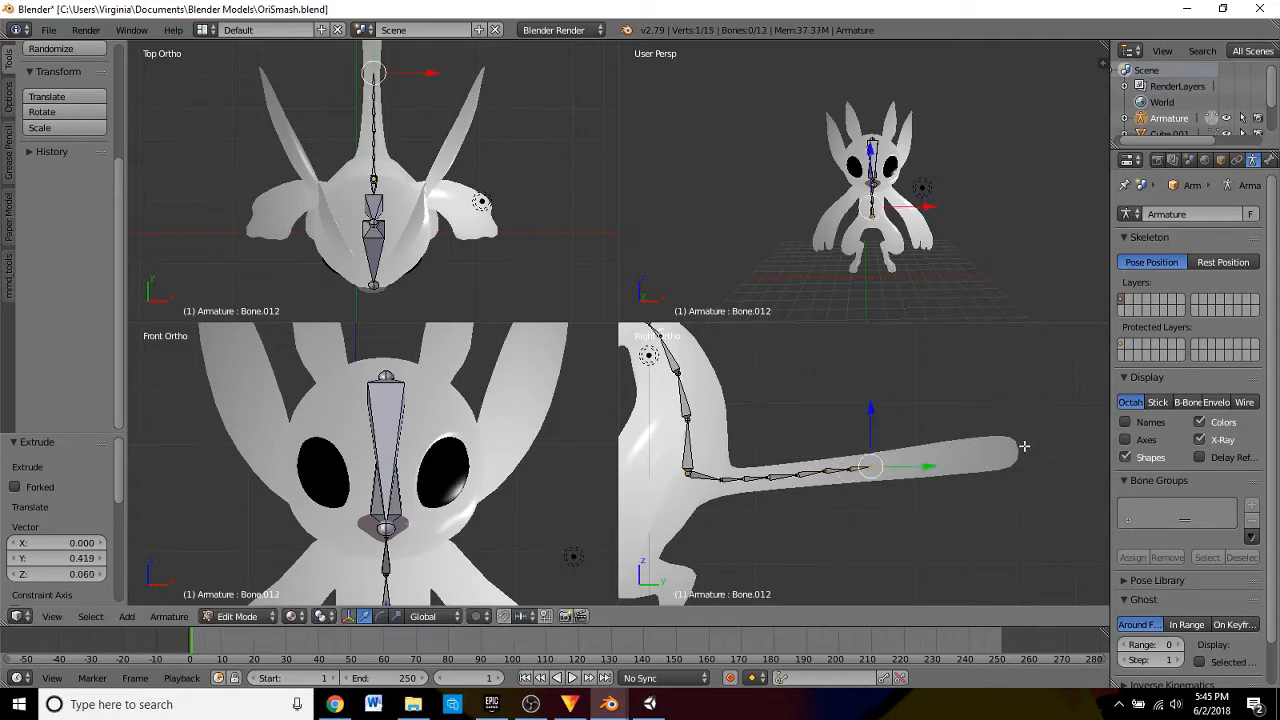
{"action": "key", "text": "e"}
{"action": "left_click", "coordinate": [1055, 441]}
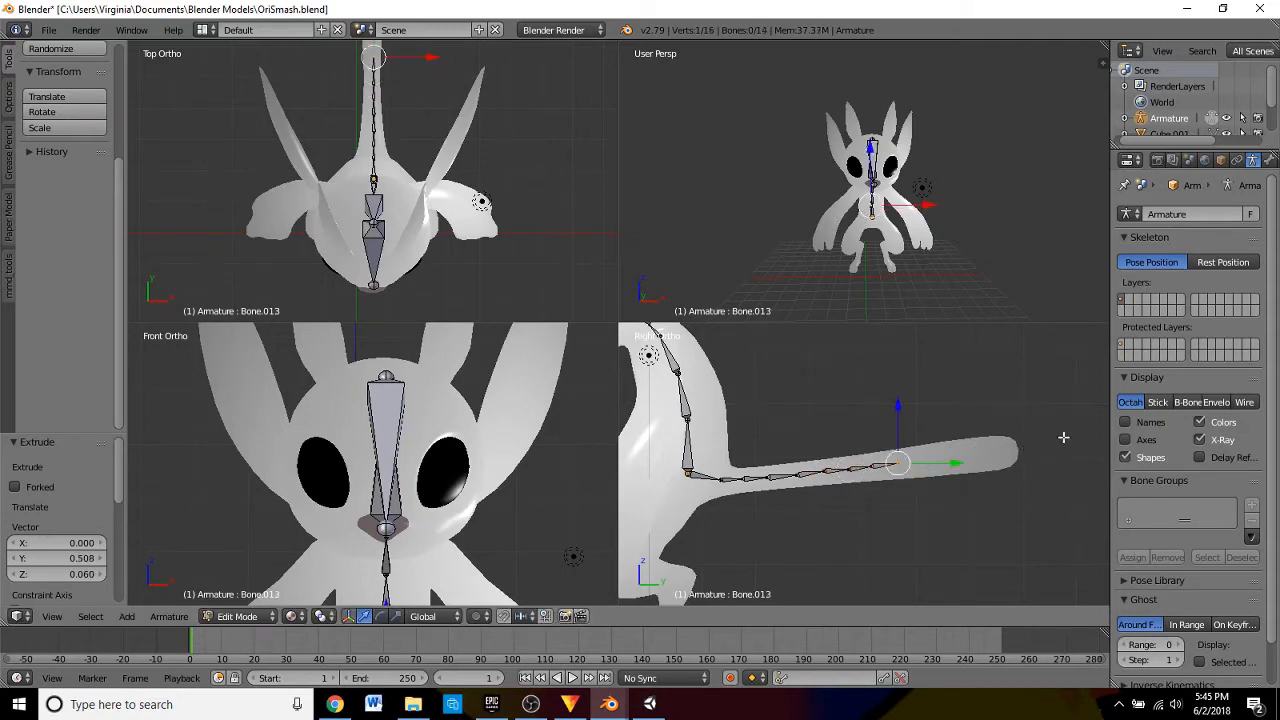
{"action": "key", "text": "e"}
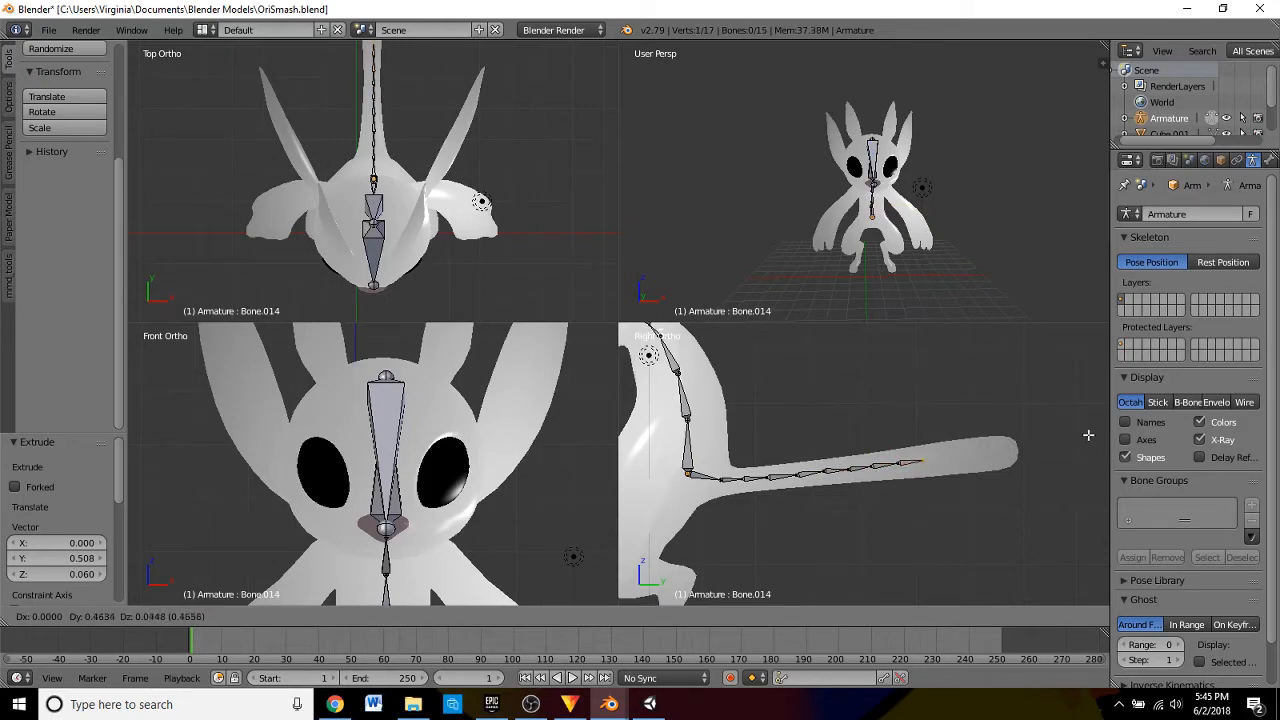
{"action": "left_click", "coordinate": [1086, 434]}
{"action": "key", "text": "e"}
{"action": "left_click", "coordinate": [640, 427]}
{"action": "key", "text": "e"}
{"action": "left_click", "coordinate": [676, 425]}
{"action": "key", "text": "e"}
{"action": "left_click", "coordinate": [707, 420]}
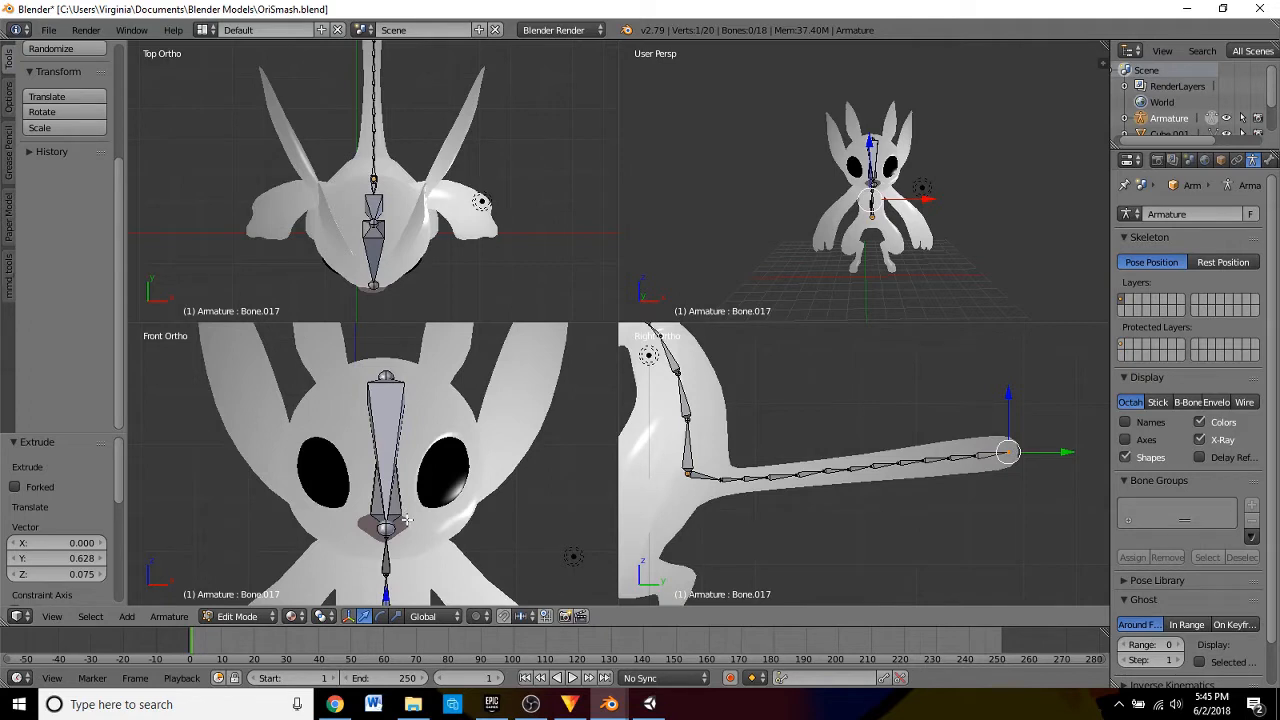
- Enable X-Axis Mirror for the armature and extrude a mirrored pair of shoulder bones about 0.97 units long from the spine joint below the neck bone
{"action": "middle_click_drag", "start_coordinate": [404, 537], "coordinate": [396, 425], "text": "shift"}
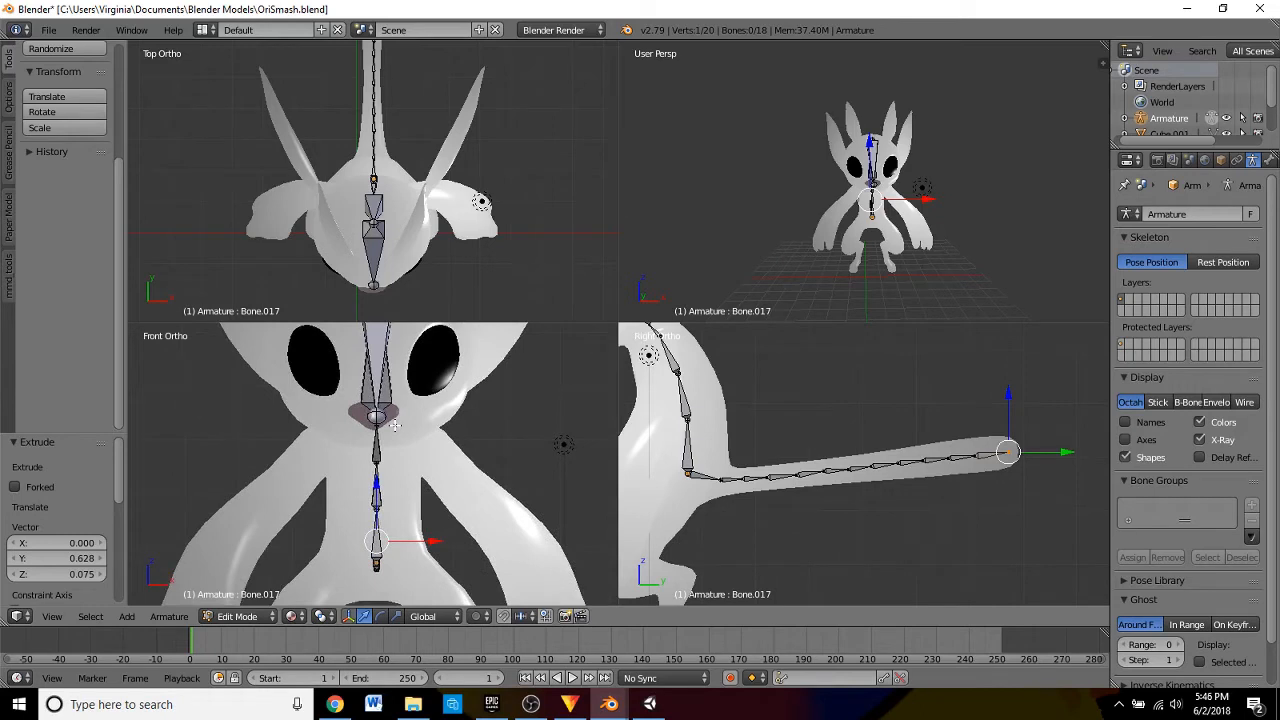
{"action": "right_click", "coordinate": [376, 459]}
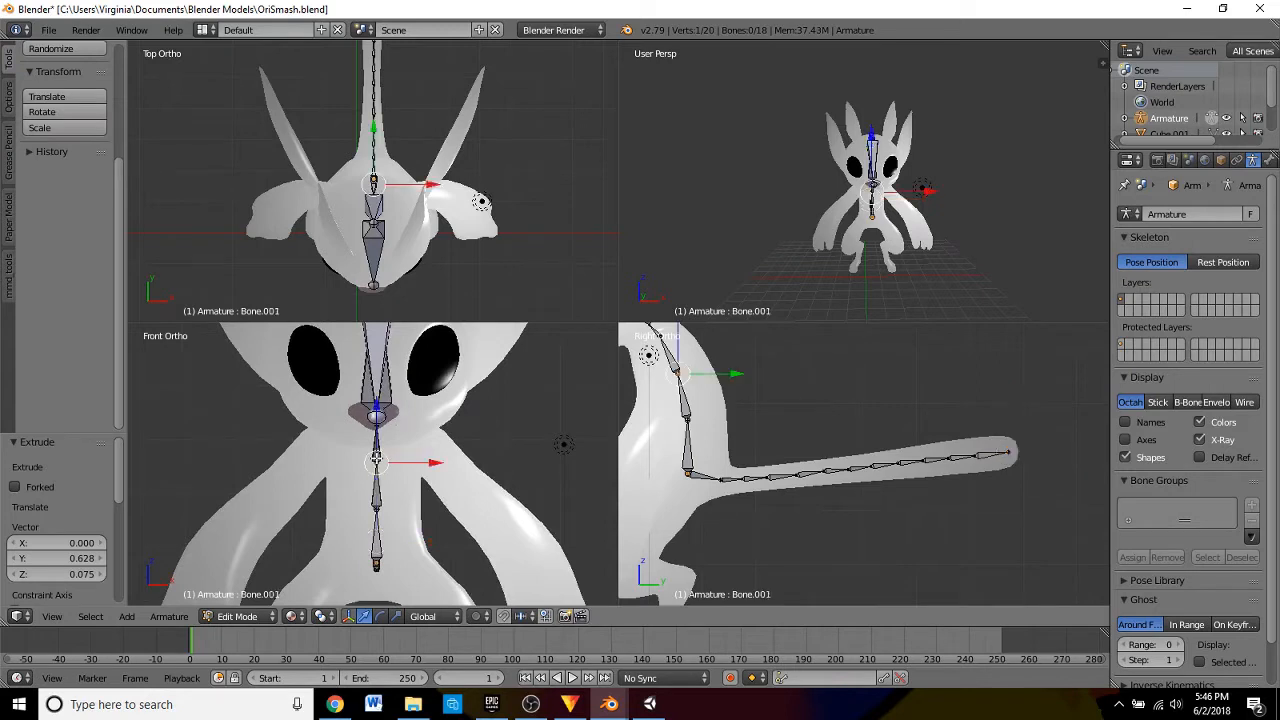
{"action": "right_click", "coordinate": [376, 422]}
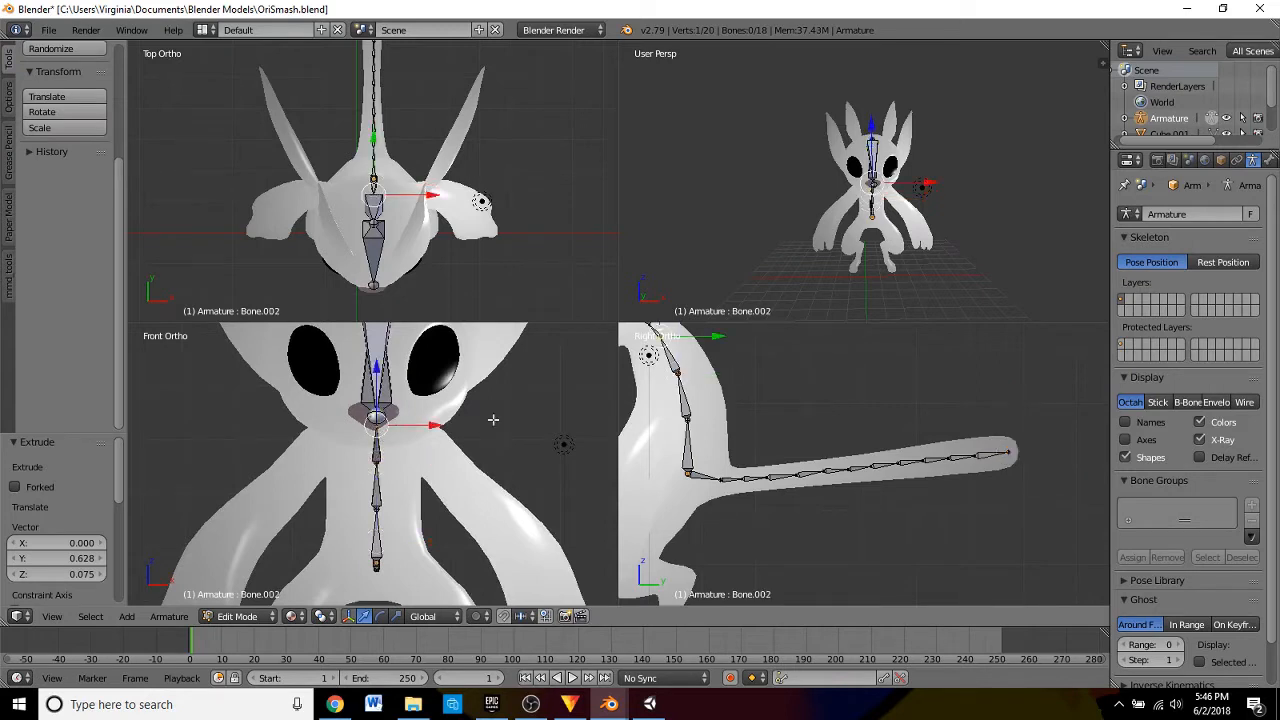
{"action": "middle_click_drag", "start_coordinate": [755, 381], "coordinate": [833, 451], "text": "shift"}
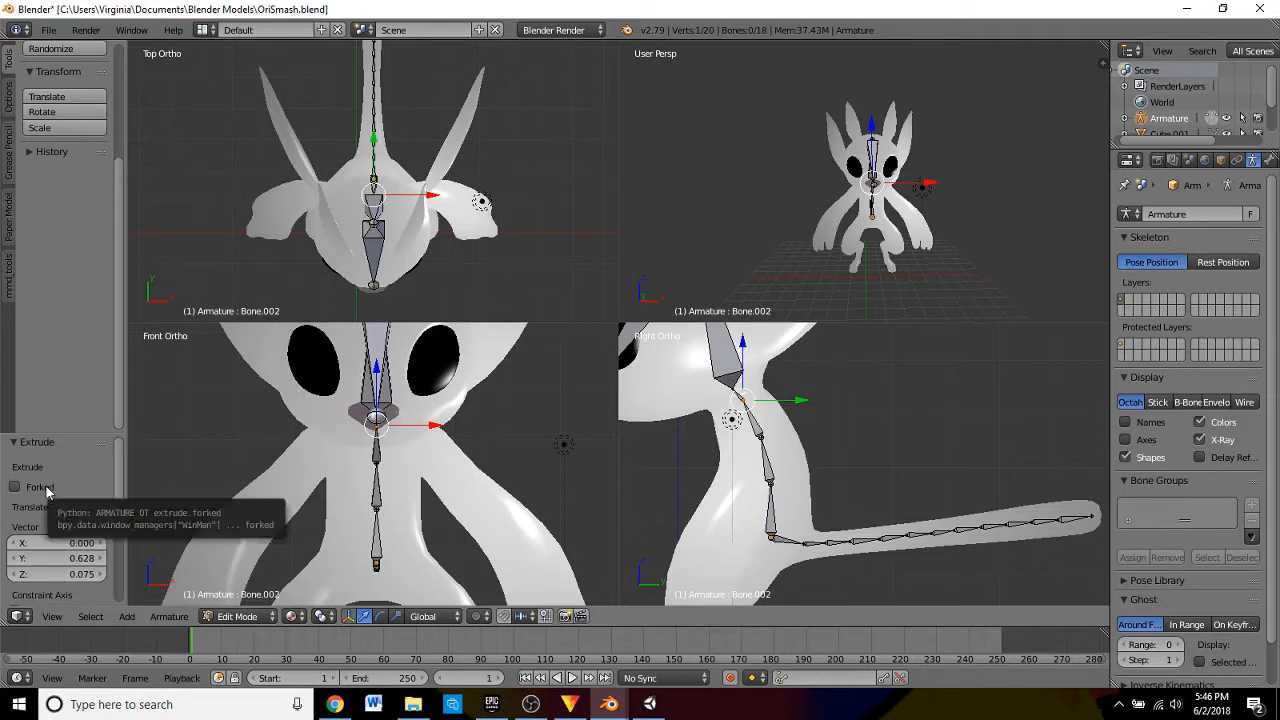
{"action": "left_click", "coordinate": [12, 108]}
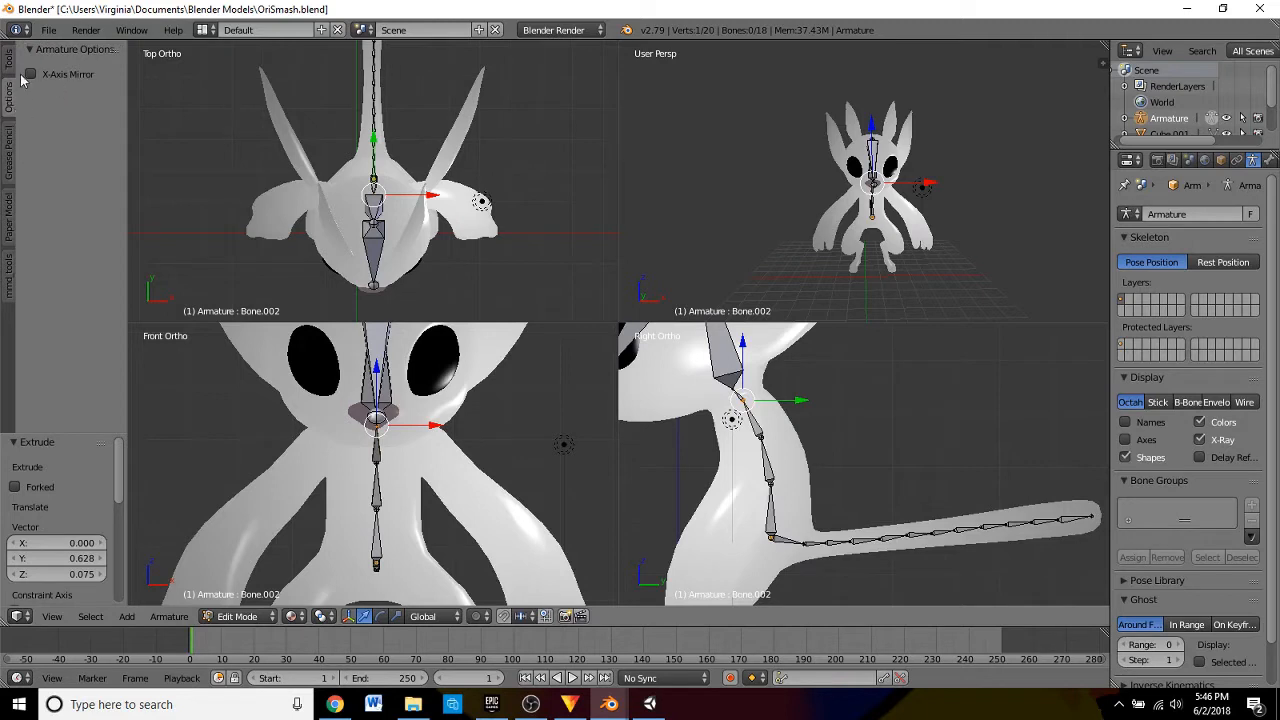
{"action": "left_click", "coordinate": [30, 76]}
{"action": "key", "text": "shift+e"}
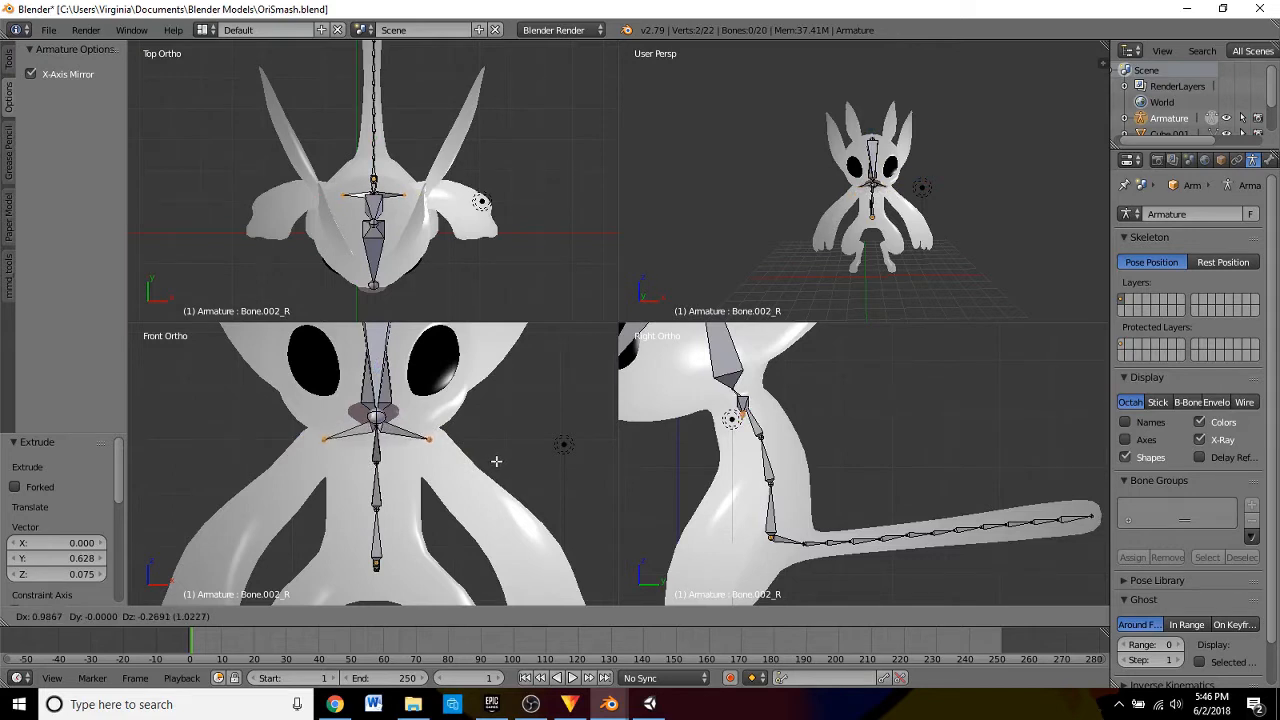
{"action": "left_click", "coordinate": [497, 463]}
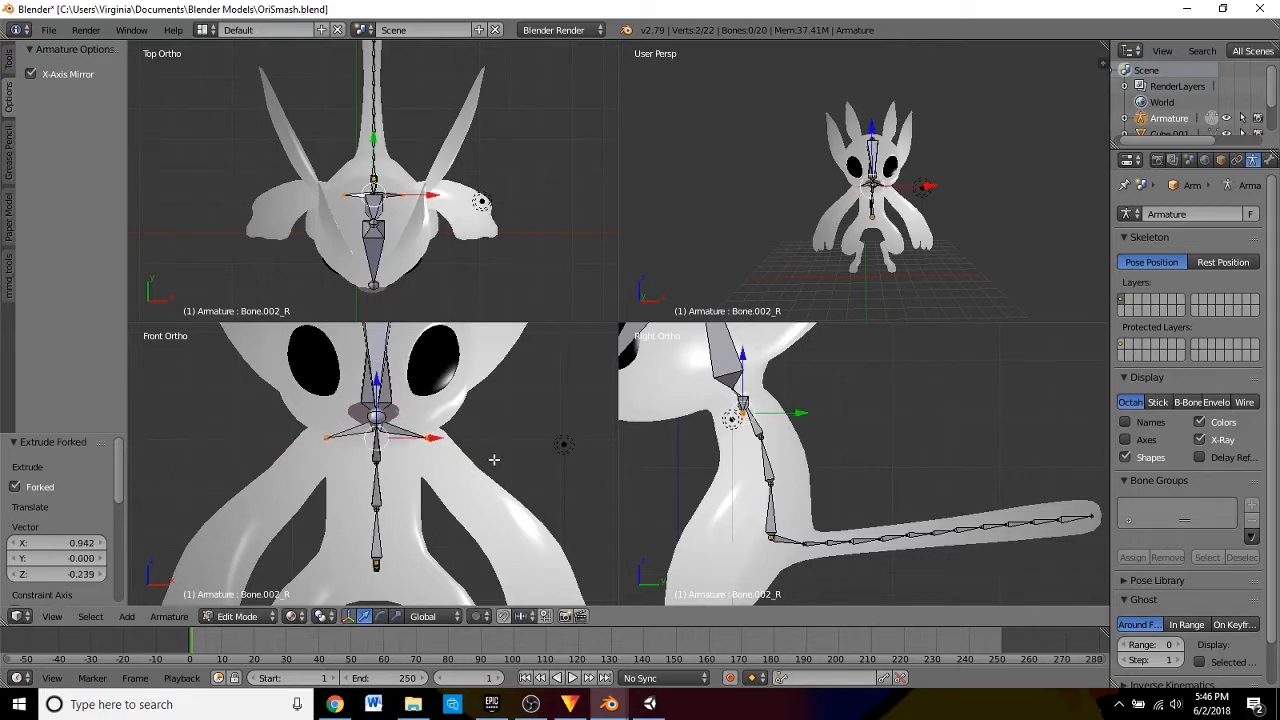
- Extrude mirrored upper-arm bones about 1.28 units long from the shoulders, and forearm bones about 2.33 units long down to the wrists
{"action": "key", "text": "shift+e"}
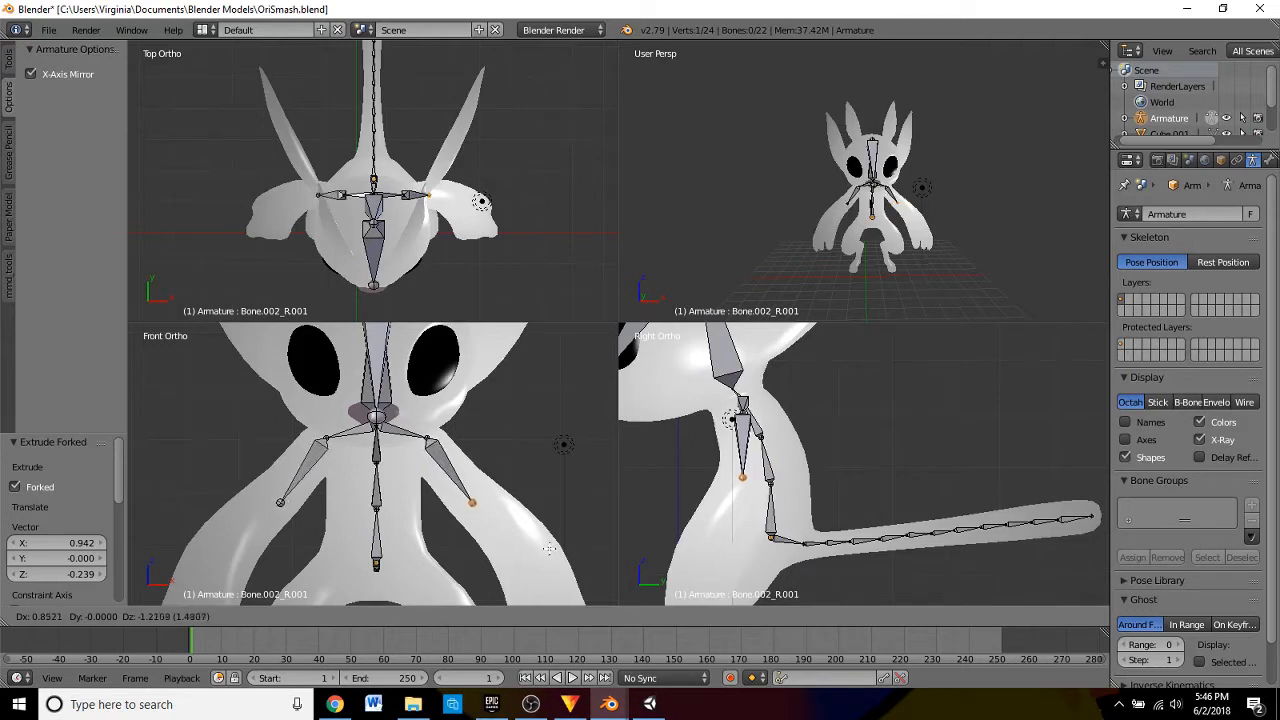
{"action": "left_click", "coordinate": [545, 543]}
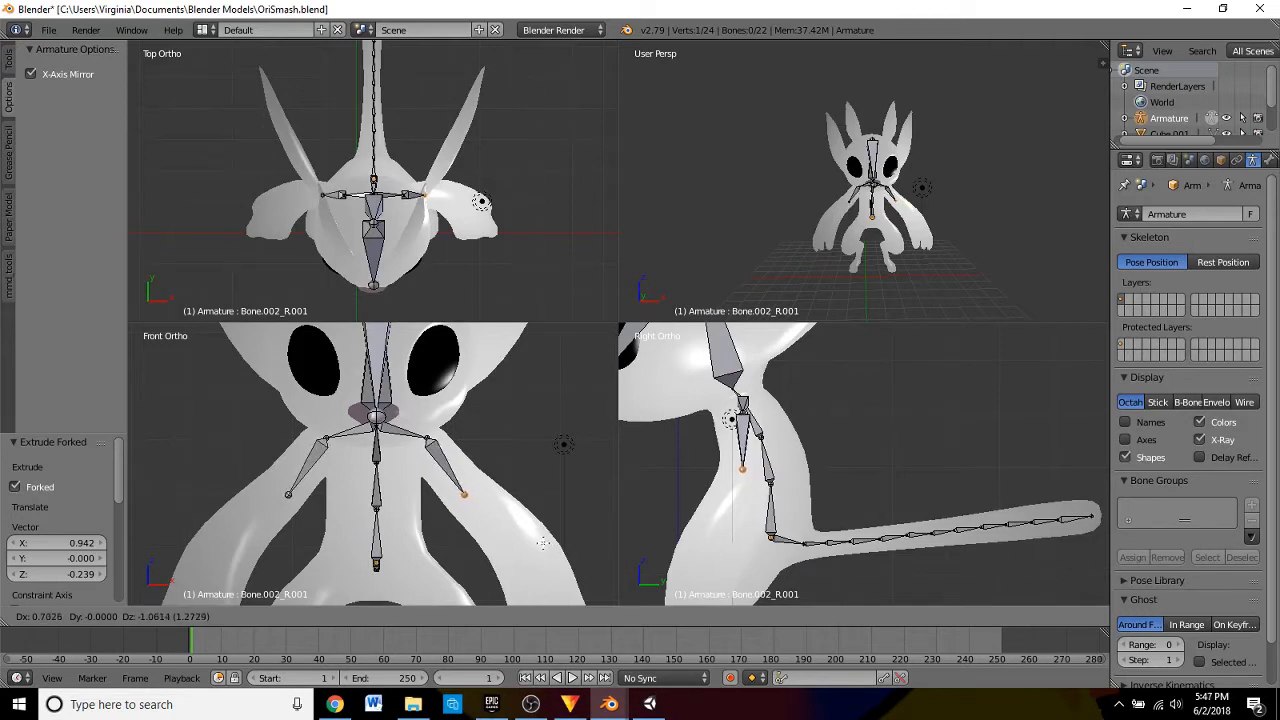
{"action": "middle_click_drag", "start_coordinate": [554, 580], "coordinate": [506, 452], "text": "shift"}
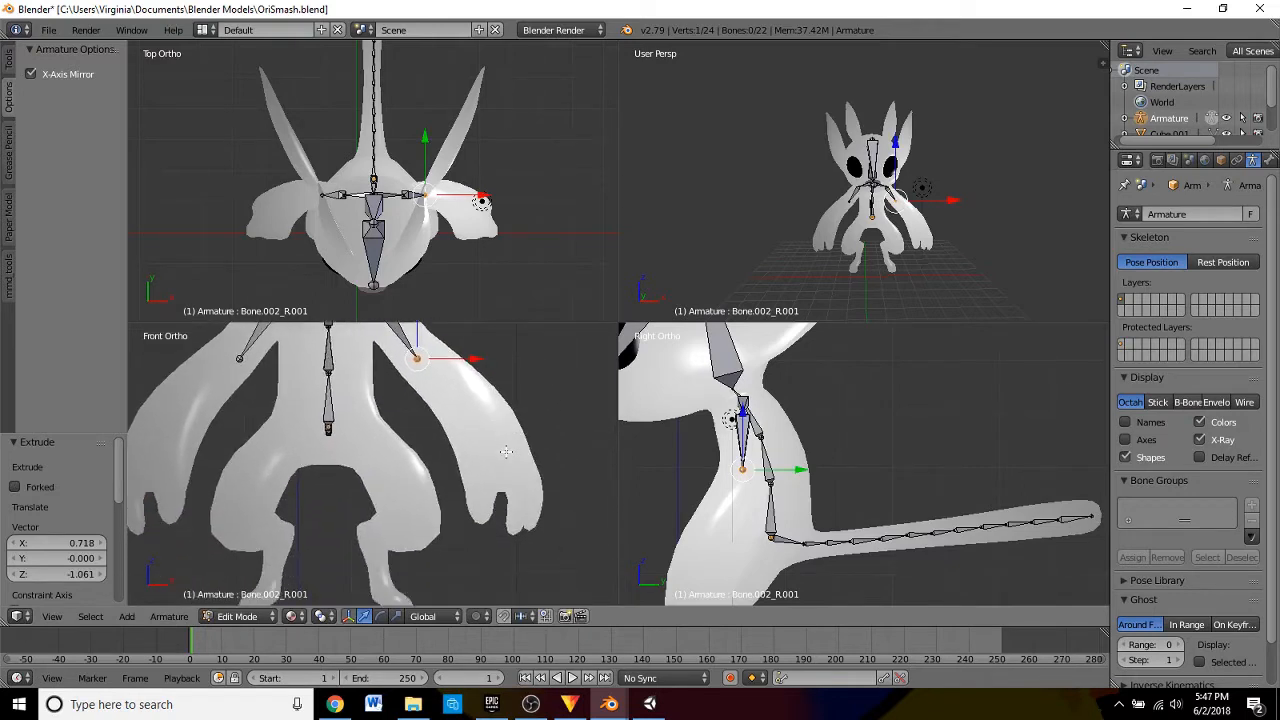
{"action": "key", "text": "e"}
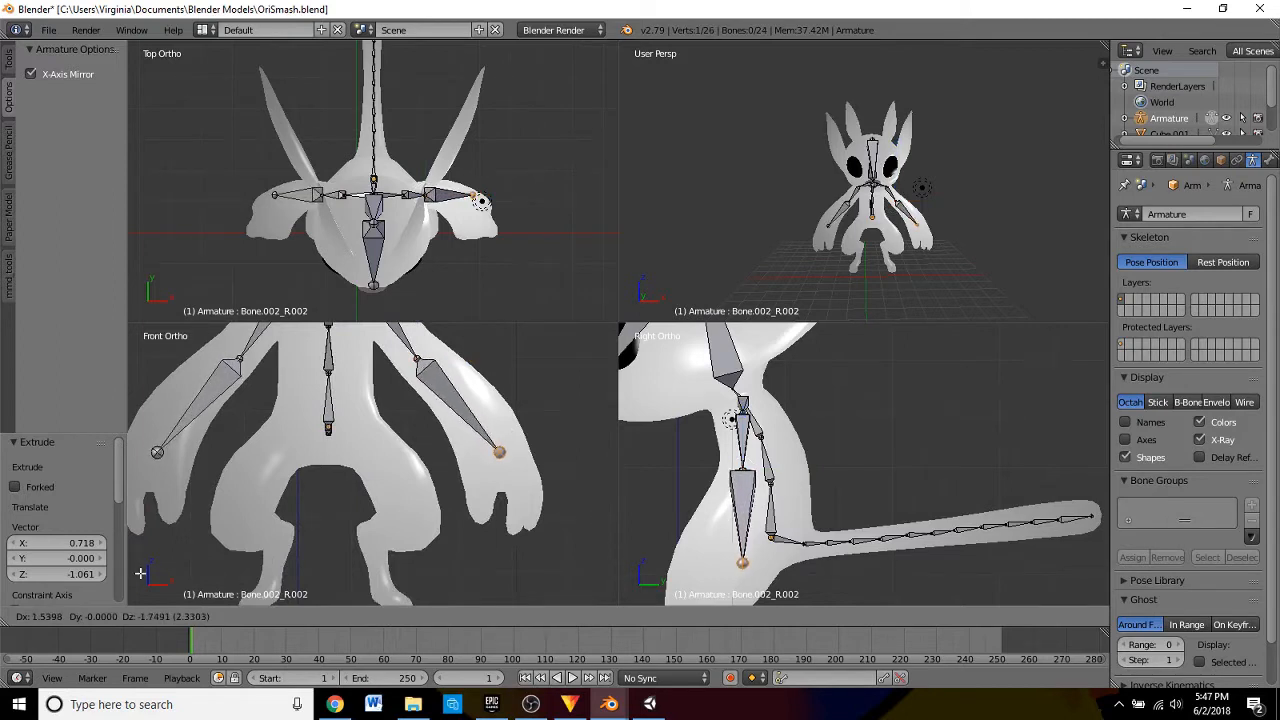
{"action": "left_click", "coordinate": [141, 573]}
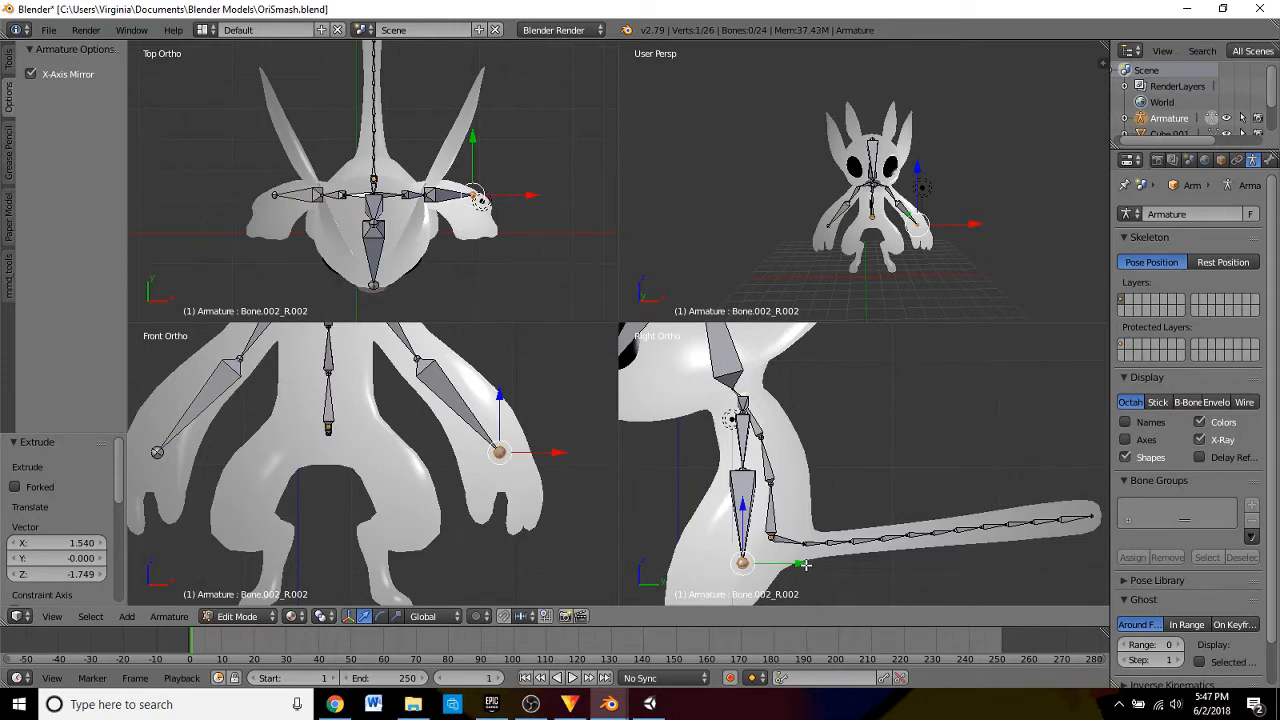
- Move the mirrored wrist joints about 0.81 units forward along Y and lower them about 0.27 units along Z to fit inside the hands
{"action": "left_click_drag", "start_coordinate": [806, 565], "coordinate": [760, 565]}
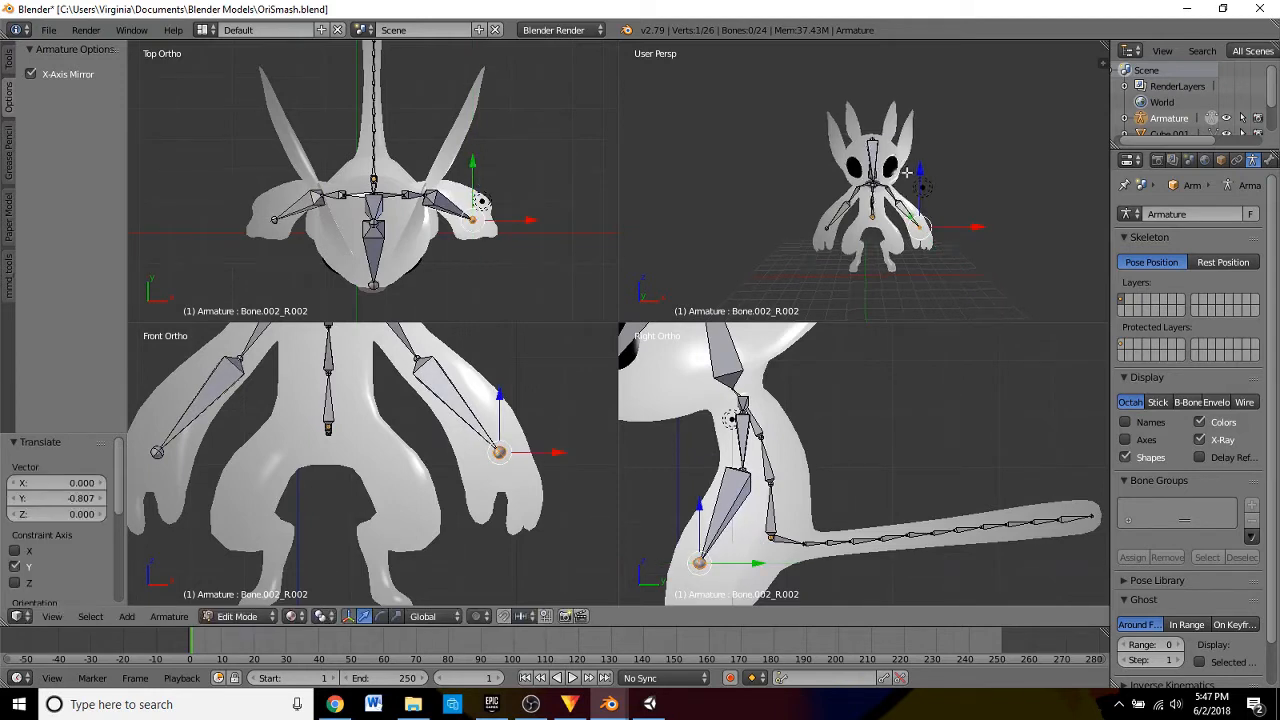
{"action": "middle_click_drag", "start_coordinate": [873, 190], "coordinate": [849, 207]}
{"action": "scroll", "coordinate": [849, 207], "scroll_direction": "up", "scroll_amount": 7}
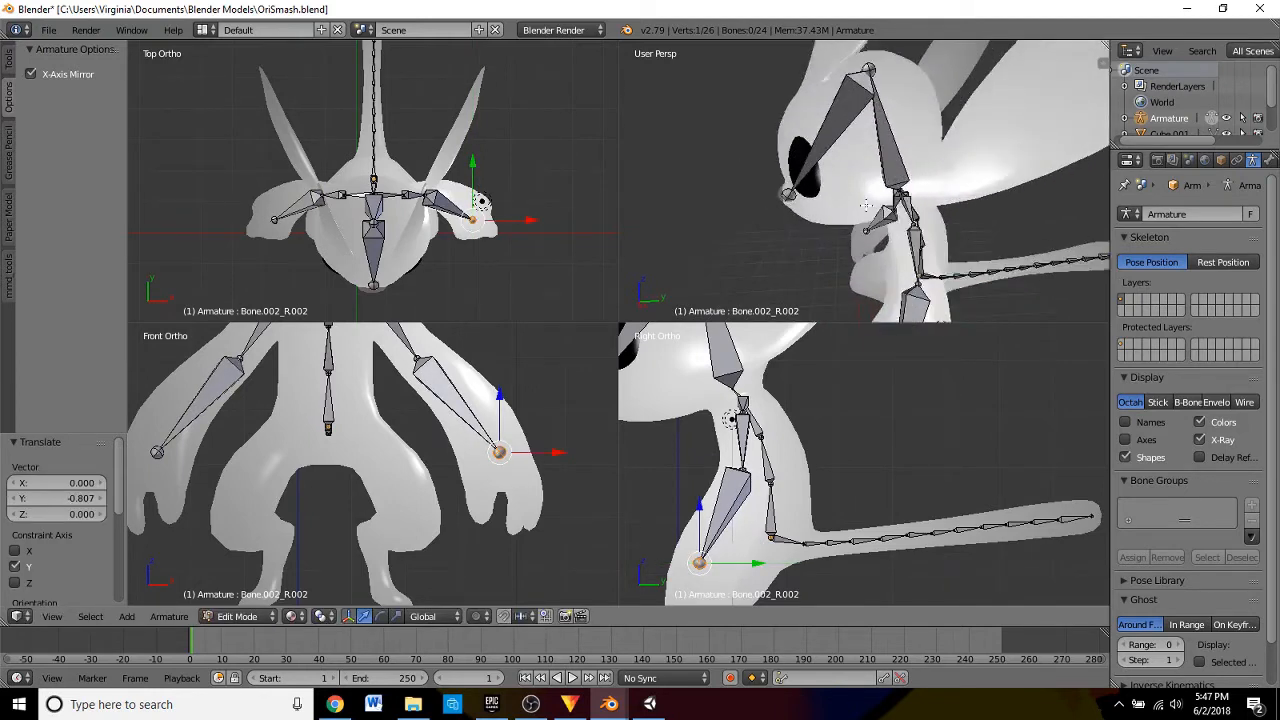
{"action": "middle_click_drag", "start_coordinate": [935, 269], "coordinate": [795, 238], "text": "shift"}
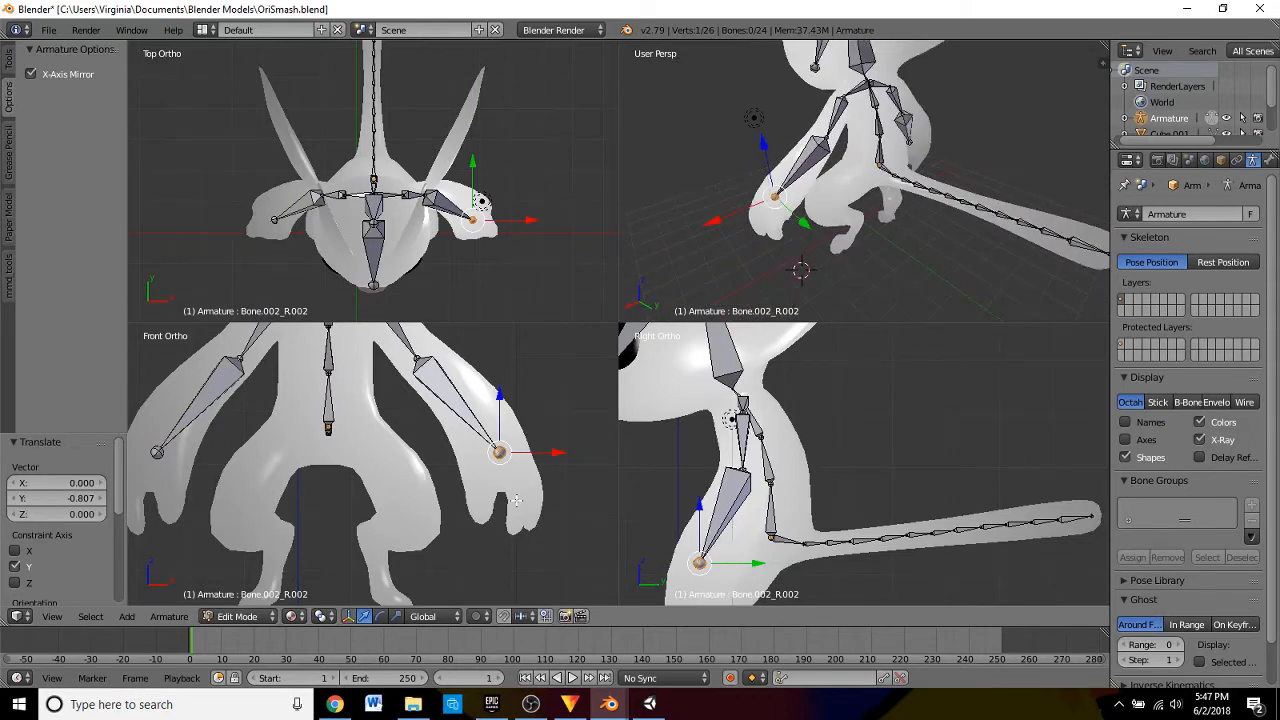
{"action": "middle_click_drag", "start_coordinate": [515, 500], "coordinate": [492, 438], "text": "shift"}
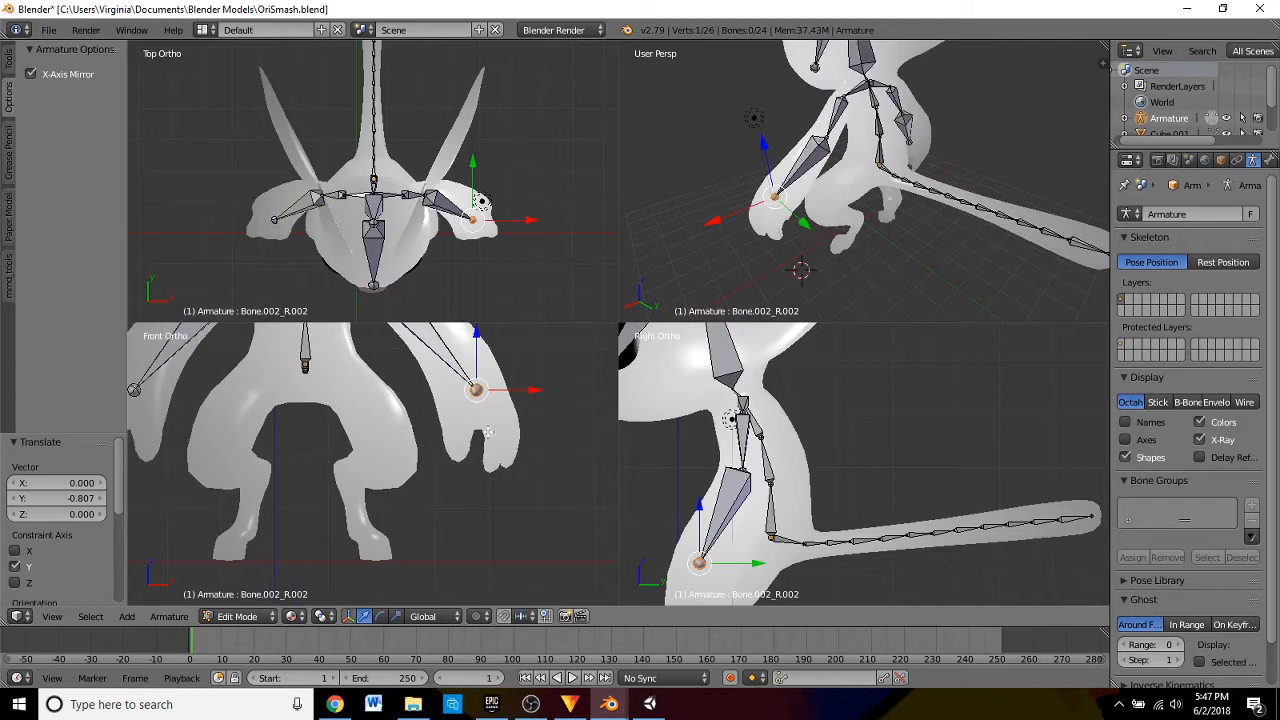
{"action": "scroll", "coordinate": [771, 241], "scroll_direction": "up", "scroll_amount": 3}
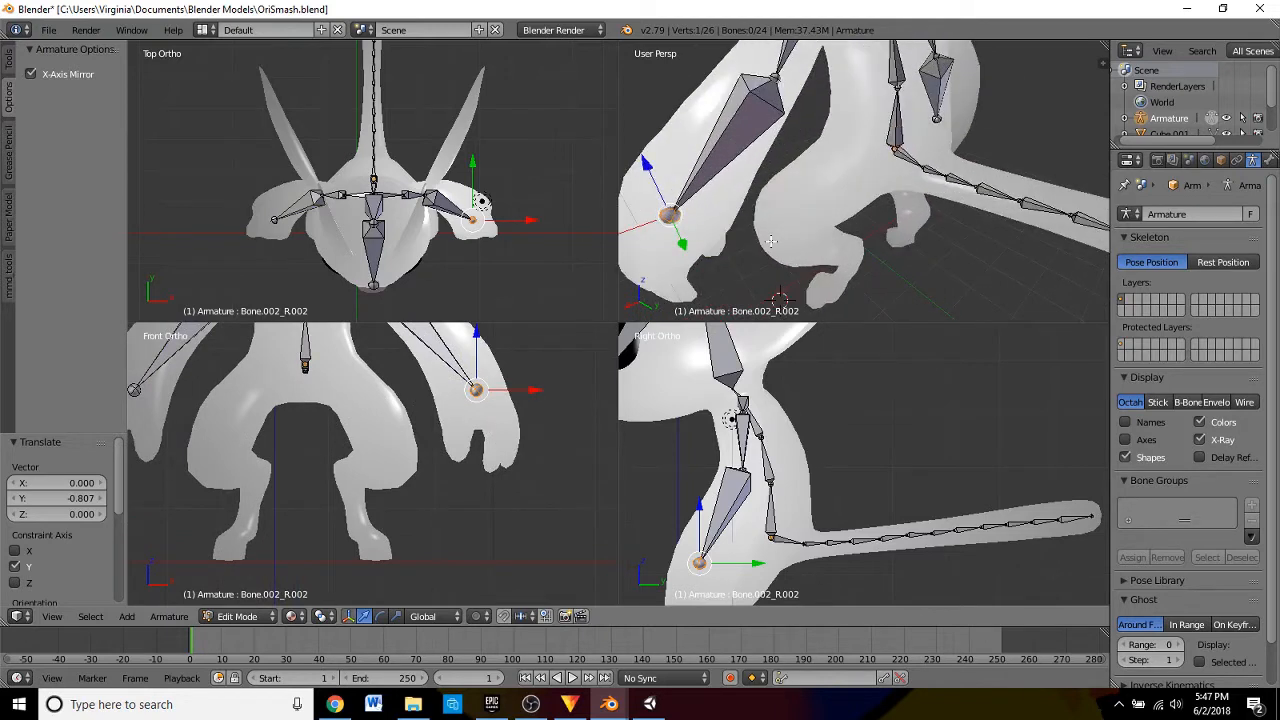
{"action": "middle_click_drag", "start_coordinate": [771, 243], "coordinate": [980, 158]}
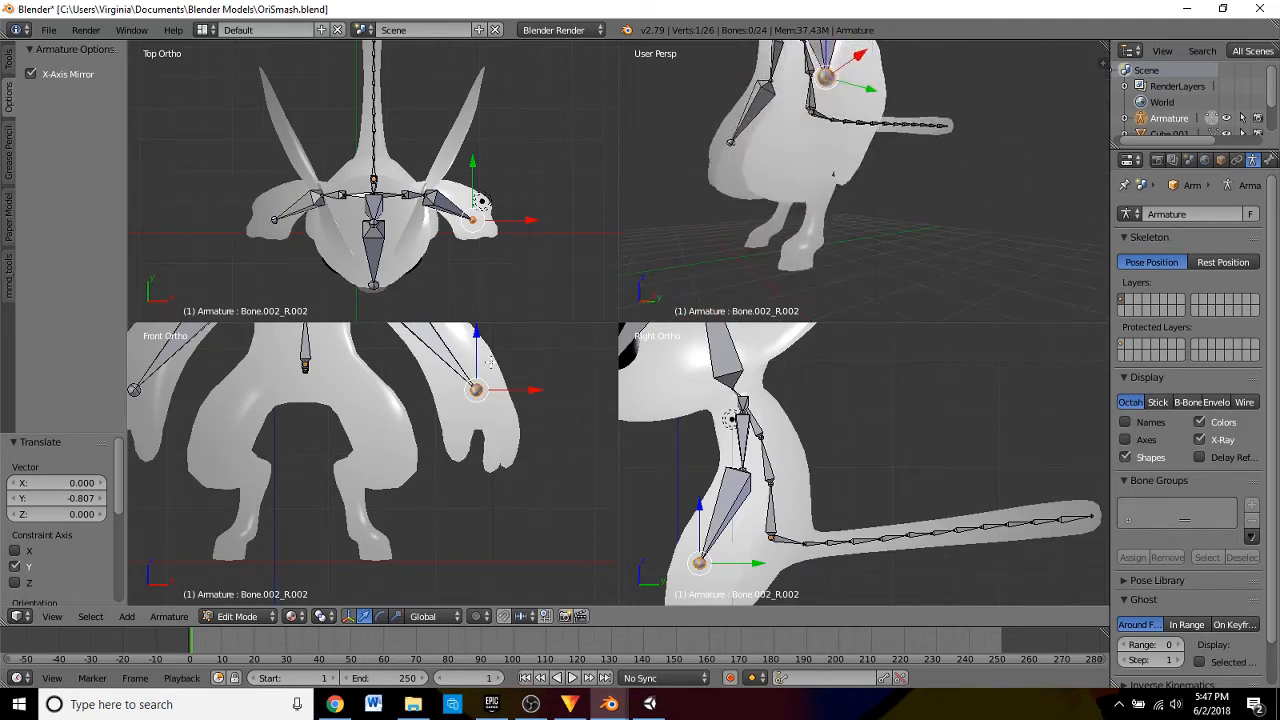
{"action": "left_click_drag", "start_coordinate": [485, 331], "coordinate": [485, 350]}
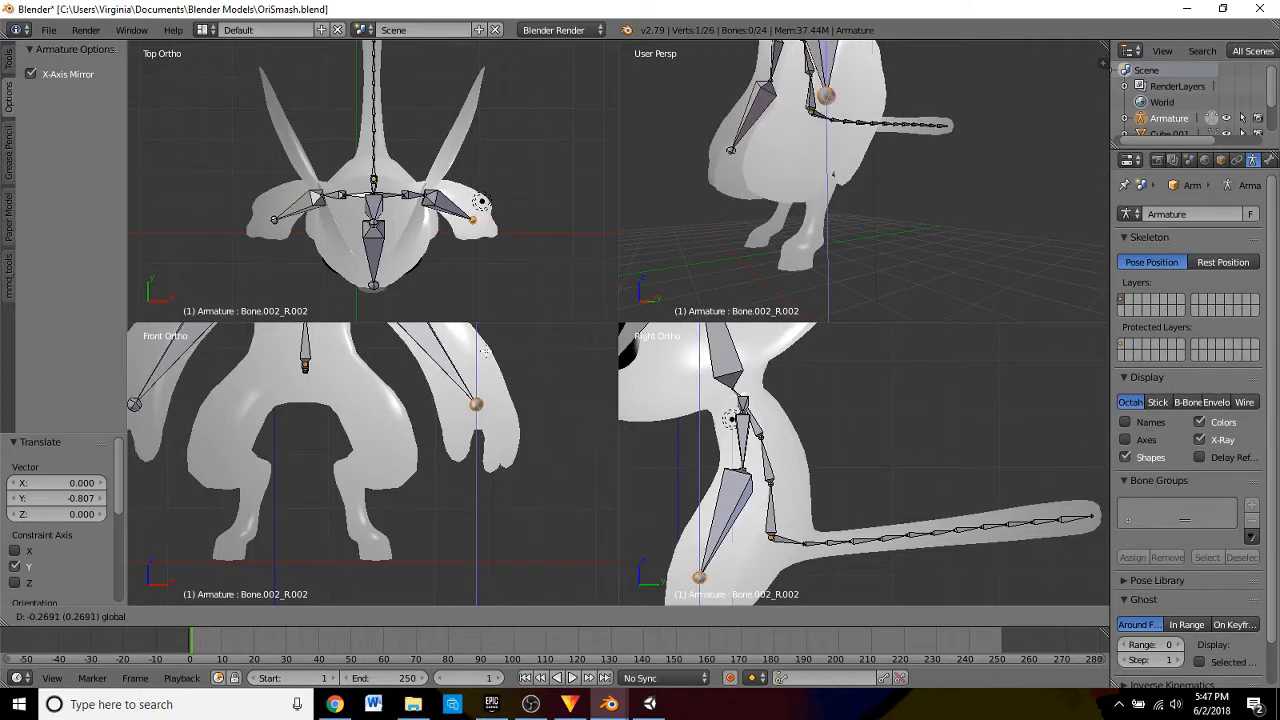
{"action": "left_click_drag", "start_coordinate": [484, 350], "coordinate": [485, 352]}
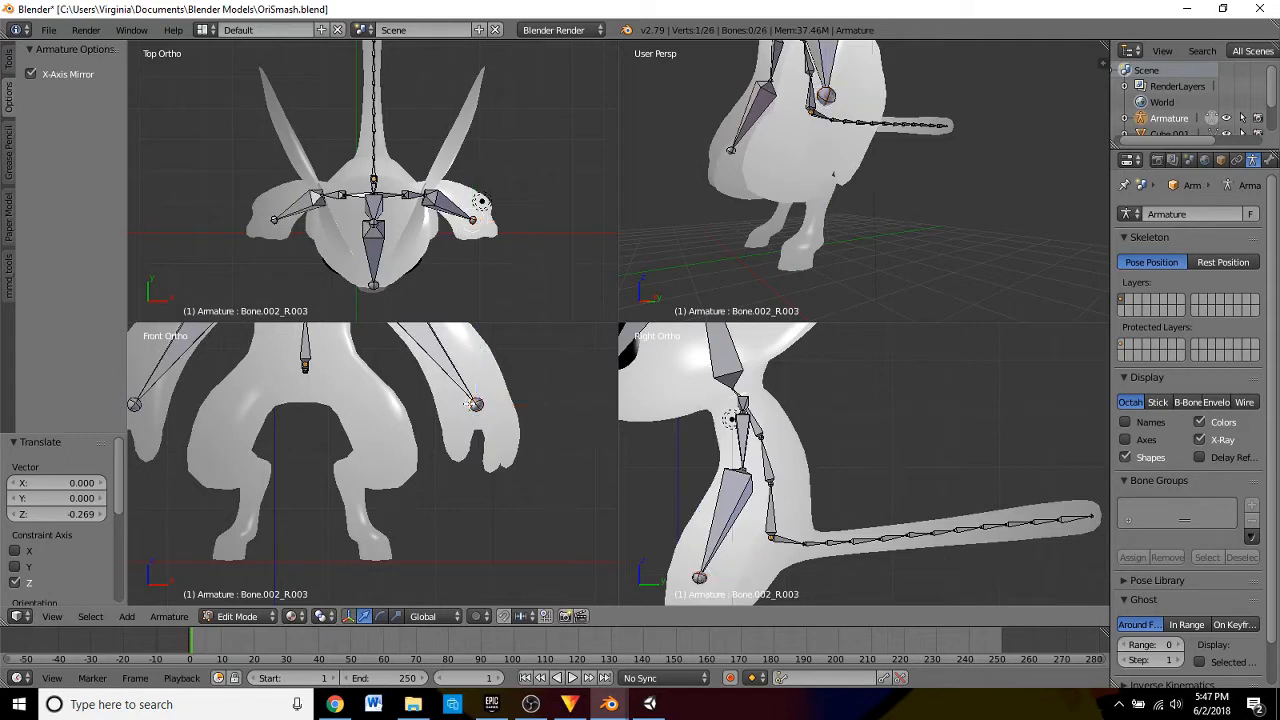
- Extrude two mirrored bones from the wrist into the inner finger, about 0.44 and 0.58 units long
{"action": "key", "text": "e"}
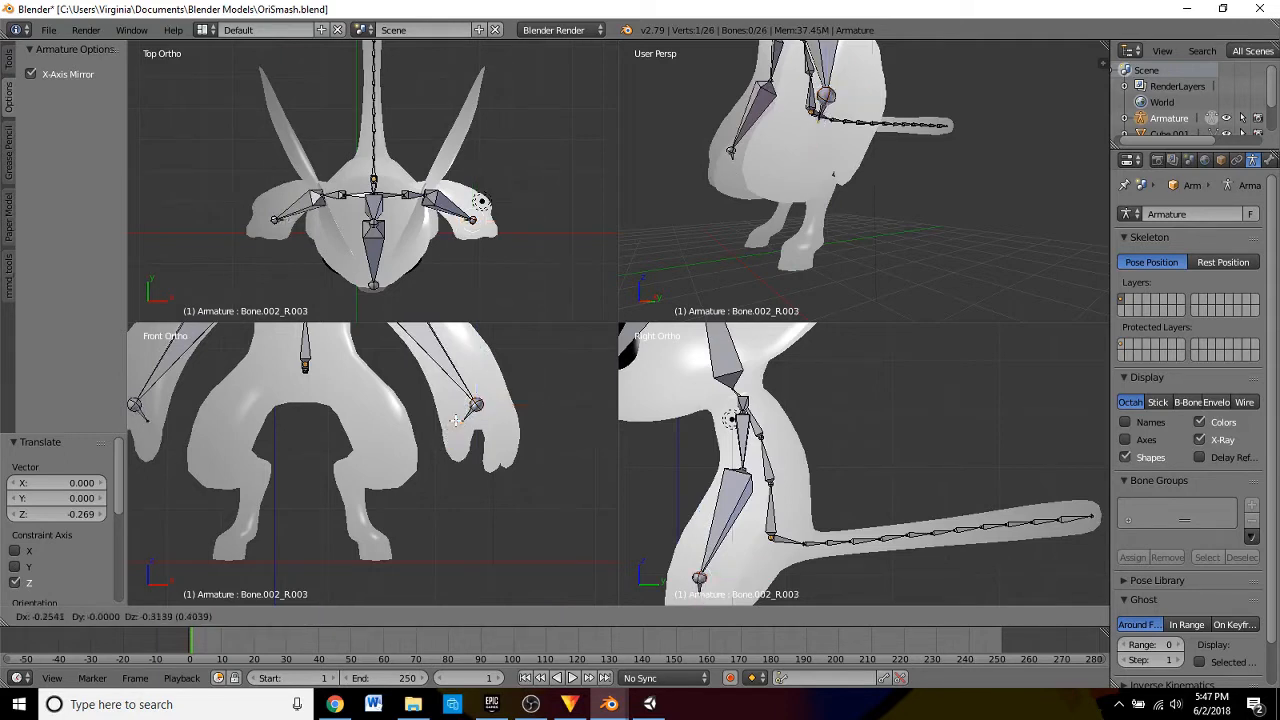
{"action": "left_click", "coordinate": [451, 421]}
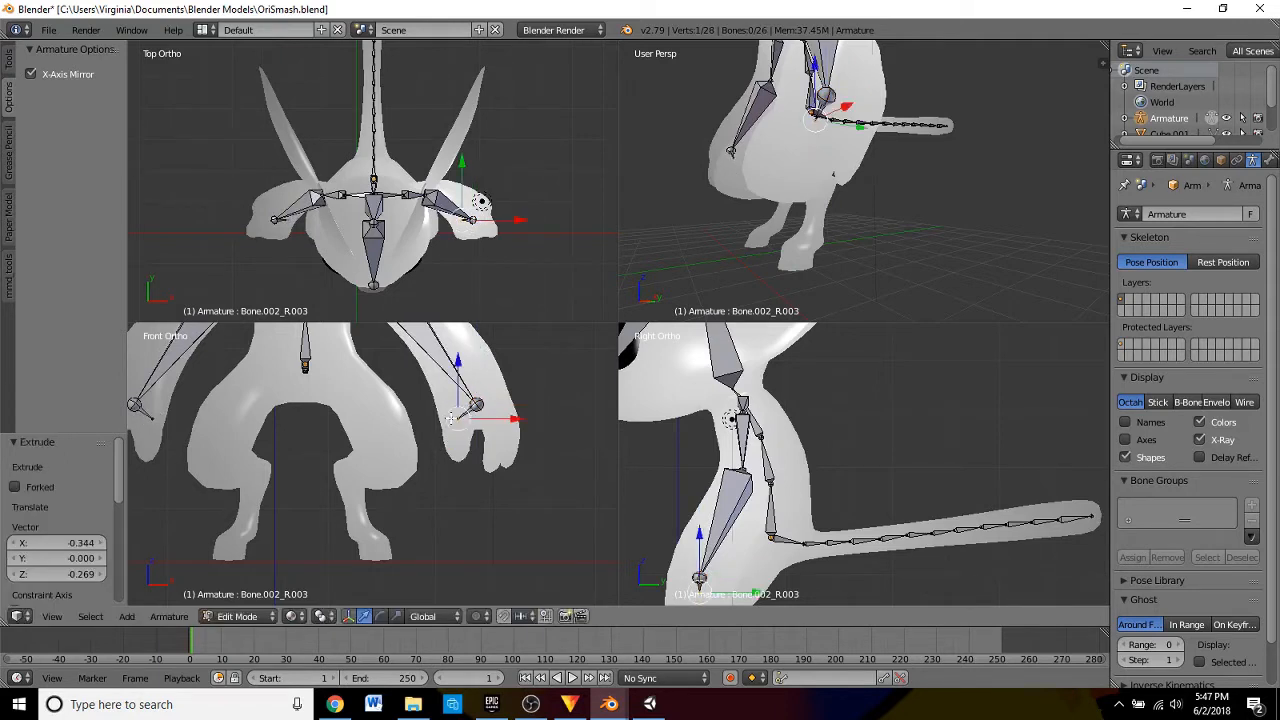
{"action": "key", "text": "e"}
{"action": "left_click", "coordinate": [451, 449]}
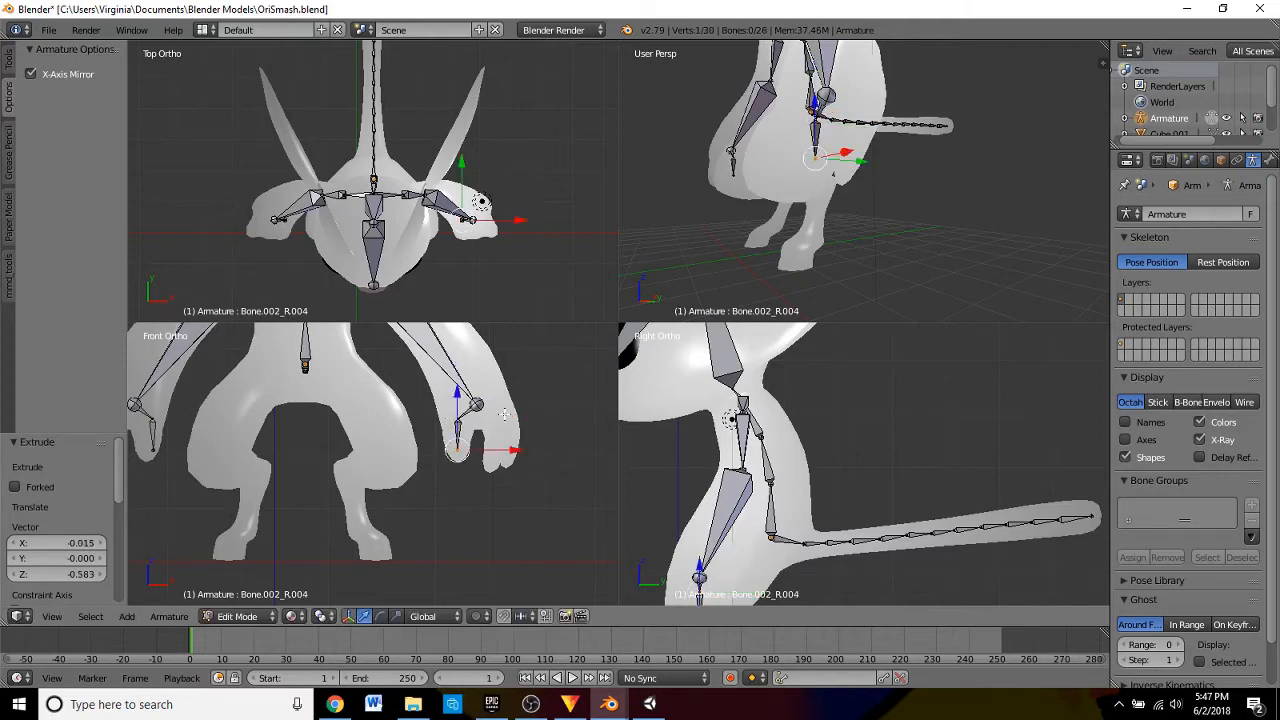
- Extrude two mirrored bones from the wrist into the middle finger, about 0.56 and 0.69 units long
{"action": "right_click", "coordinate": [476, 405]}
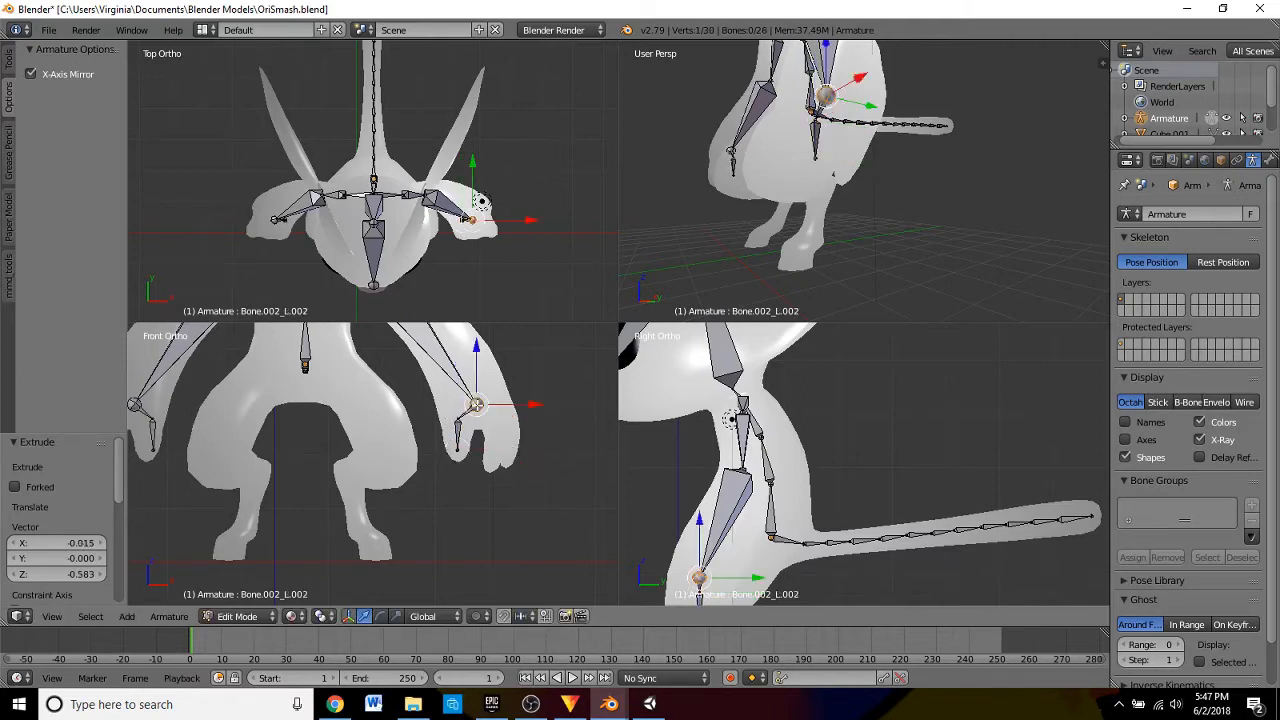
{"action": "key", "text": "e"}
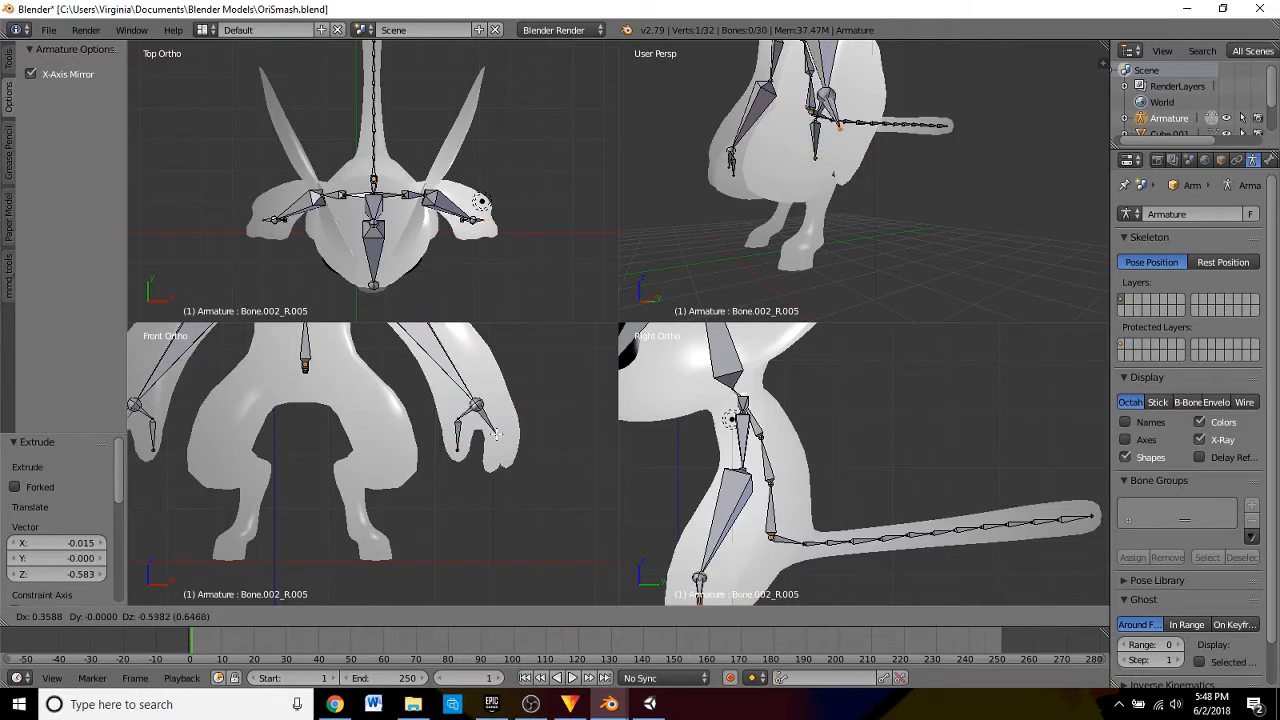
{"action": "left_click", "coordinate": [494, 430]}
{"action": "key", "text": "e"}
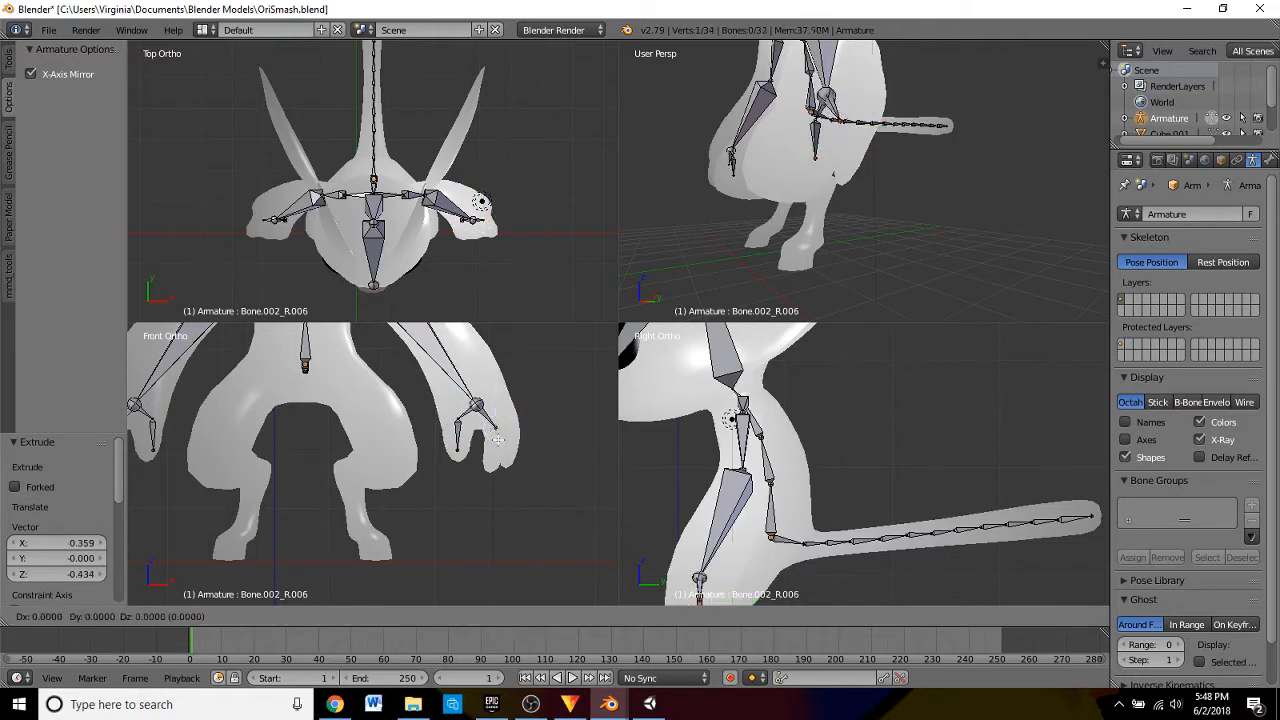
{"action": "left_click", "coordinate": [490, 464]}
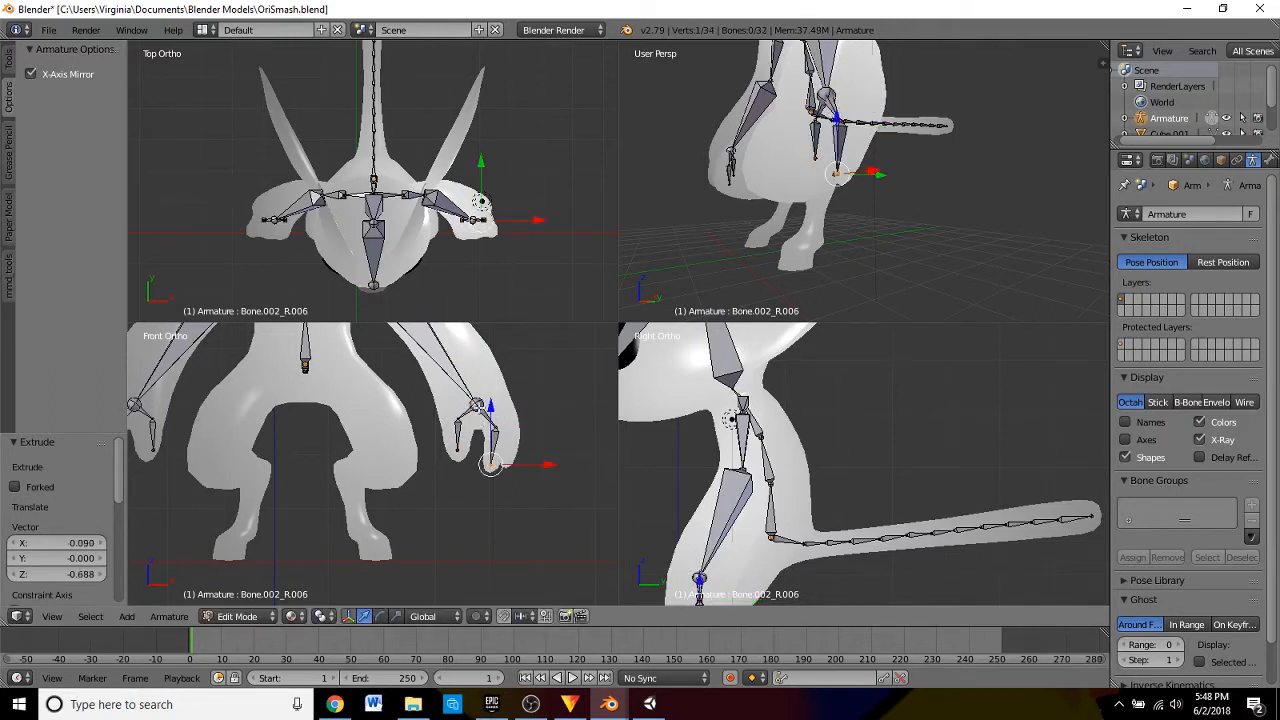
- Extrude two mirrored bones from the wrist into the outer finger, about 0.72 and 0.65 units long
{"action": "key", "text": "e"}
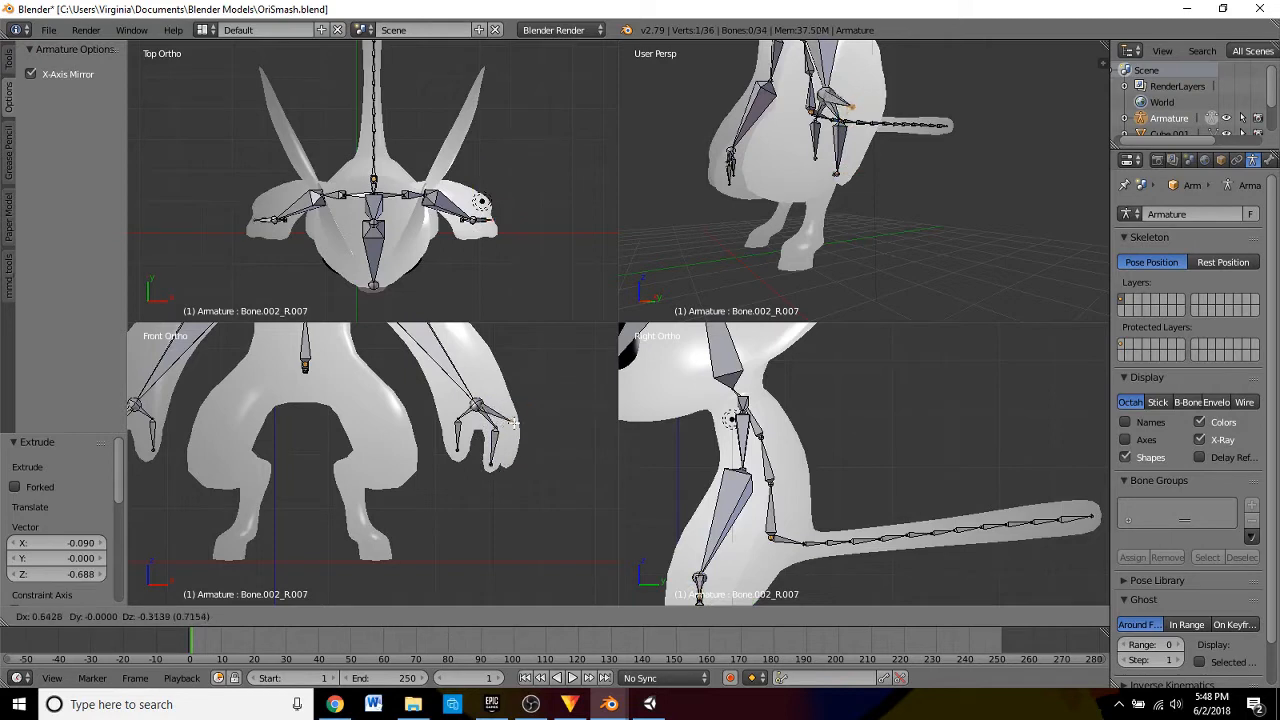
{"action": "left_click", "coordinate": [512, 423]}
{"action": "key", "text": "e"}
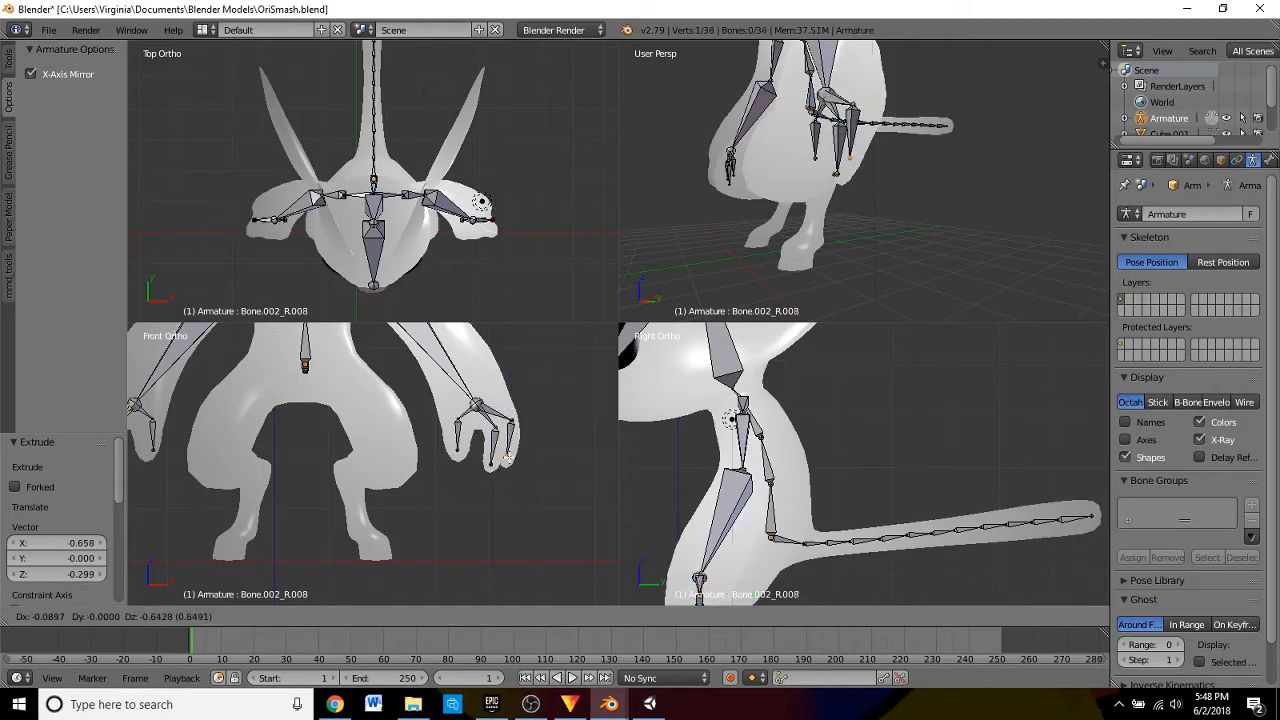
{"action": "left_click", "coordinate": [507, 457]}
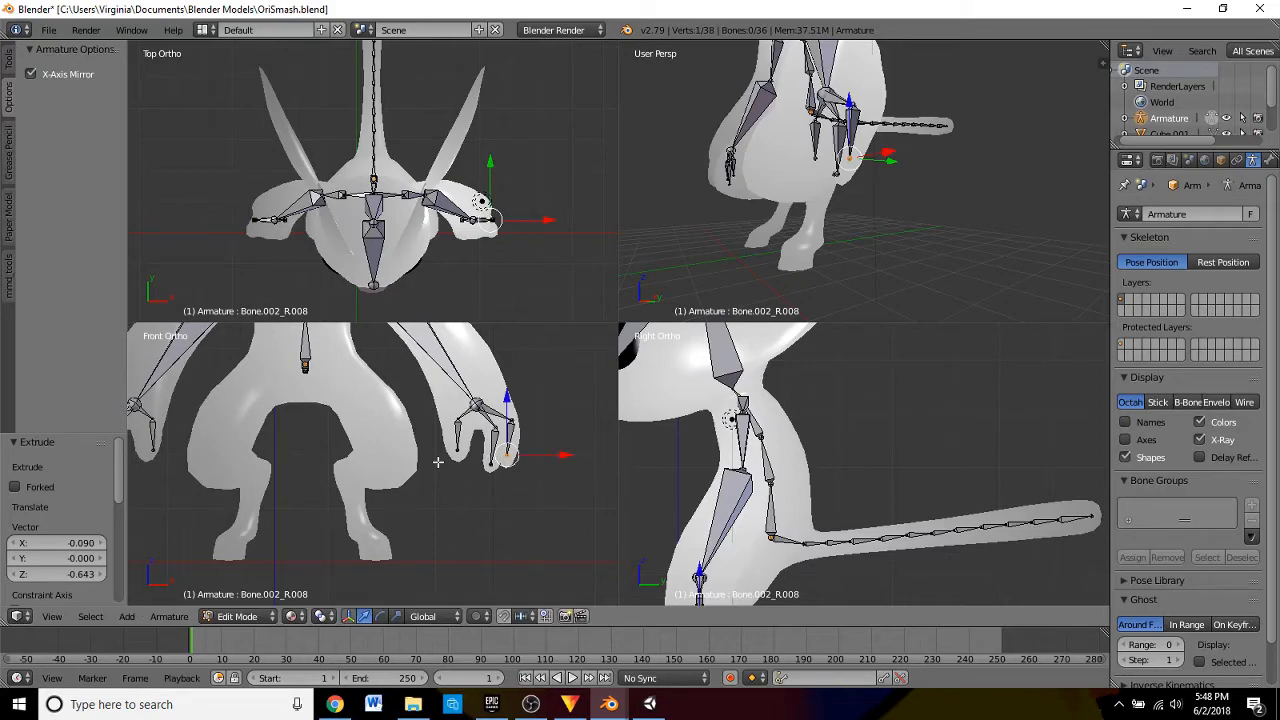
- Move the inner finger's mirrored knuckle joints about 0.5 units forward along Y
{"action": "middle_click_drag", "start_coordinate": [790, 170], "coordinate": [860, 182]}
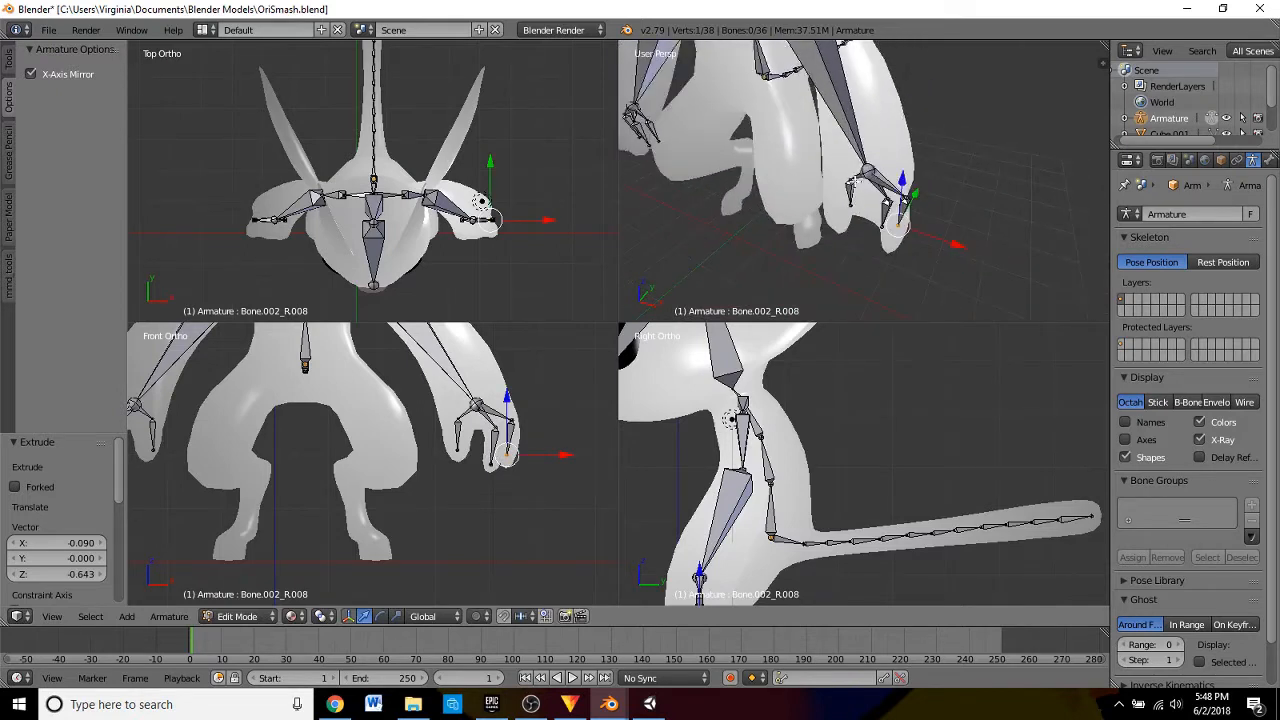
{"action": "right_click", "coordinate": [855, 181]}
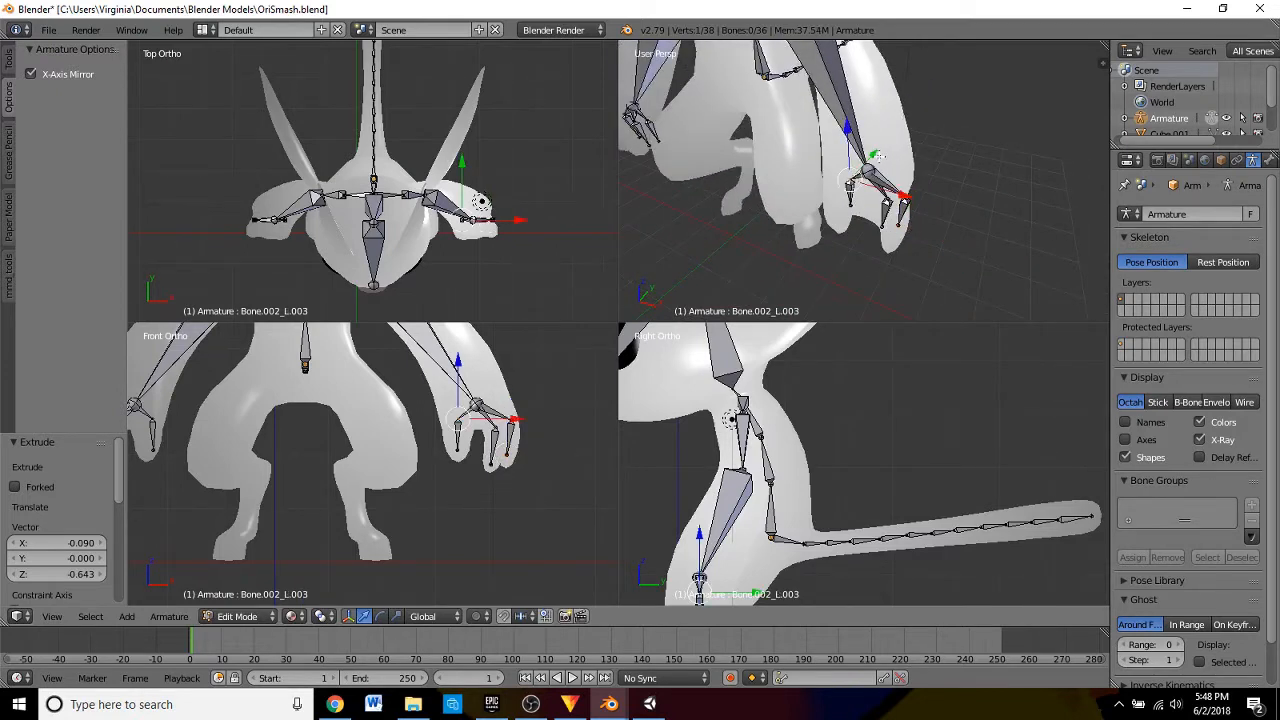
{"action": "key", "text": "g"}
{"action": "key", "text": "y"}
{"action": "left_click", "coordinate": [860, 170]}
{"action": "middle_click_drag", "start_coordinate": [785, 275], "coordinate": [990, 250]}
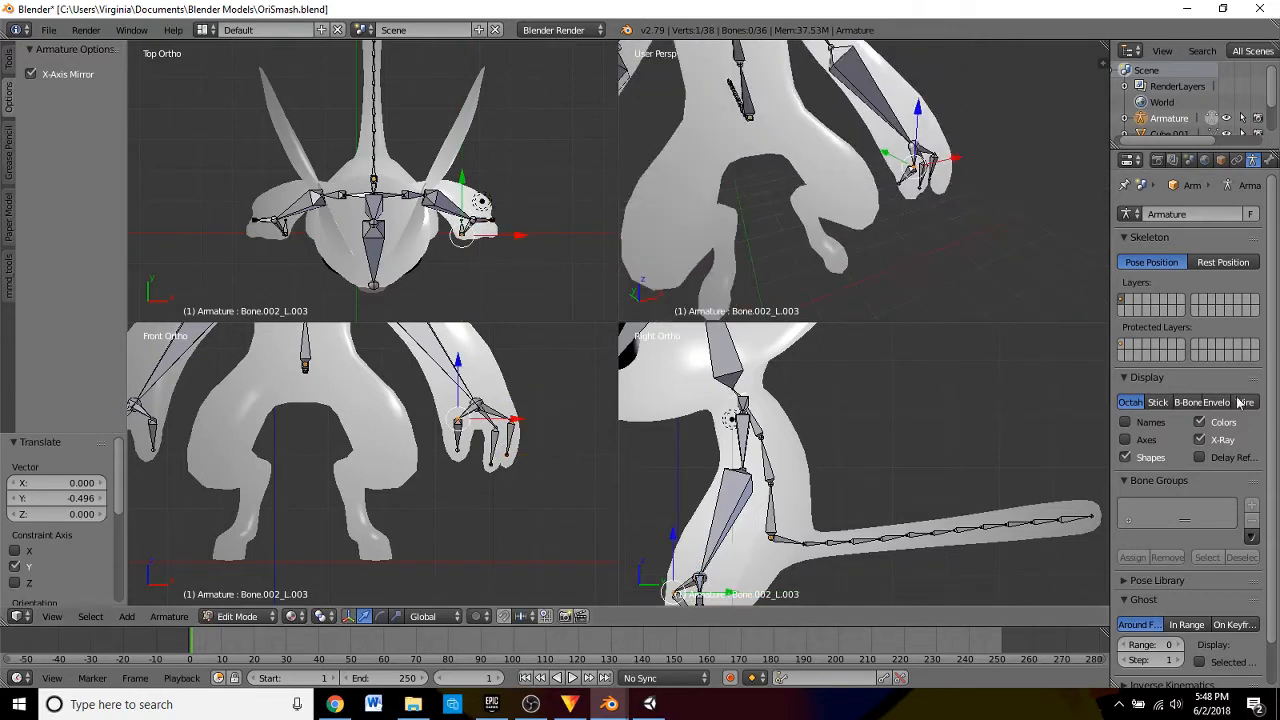
- Move the inner fingertip joints about 0.42 units forward along Y, with the armature's X-Ray display off only while checking the fit
{"action": "left_click", "coordinate": [1199, 439]}
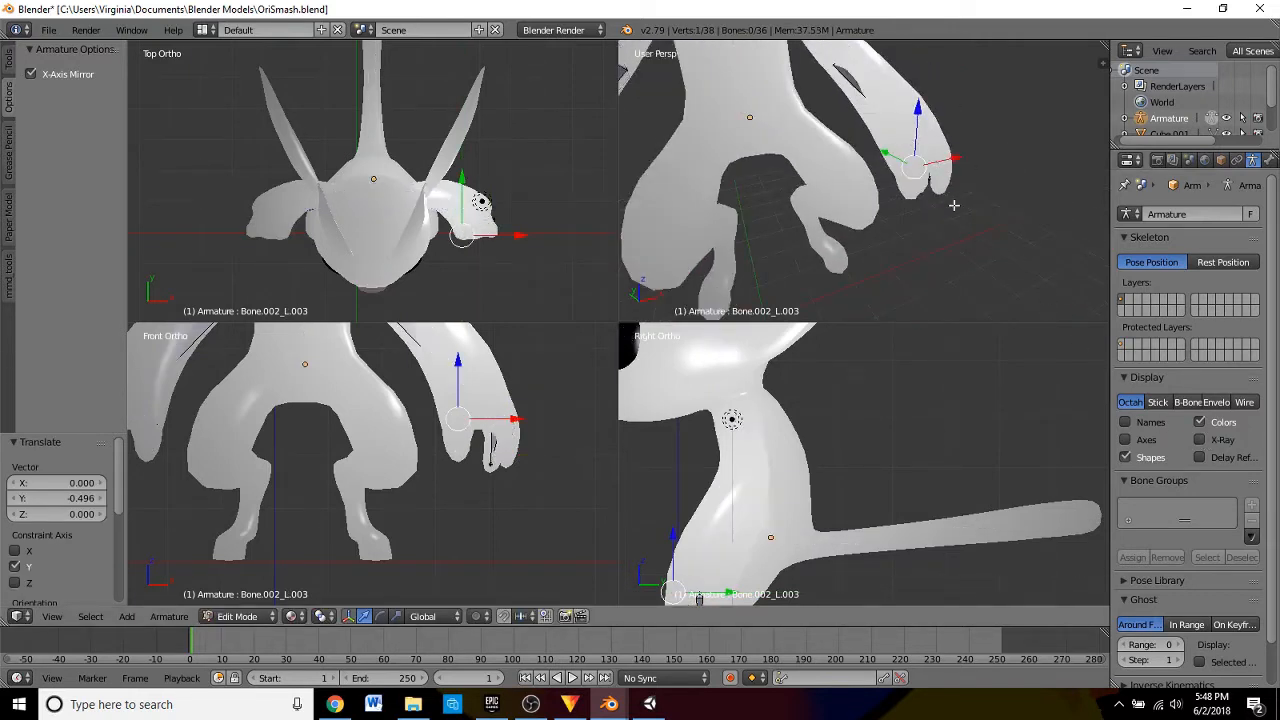
{"action": "middle_click_drag", "start_coordinate": [954, 205], "coordinate": [815, 151]}
{"action": "right_click", "coordinate": [843, 163]}
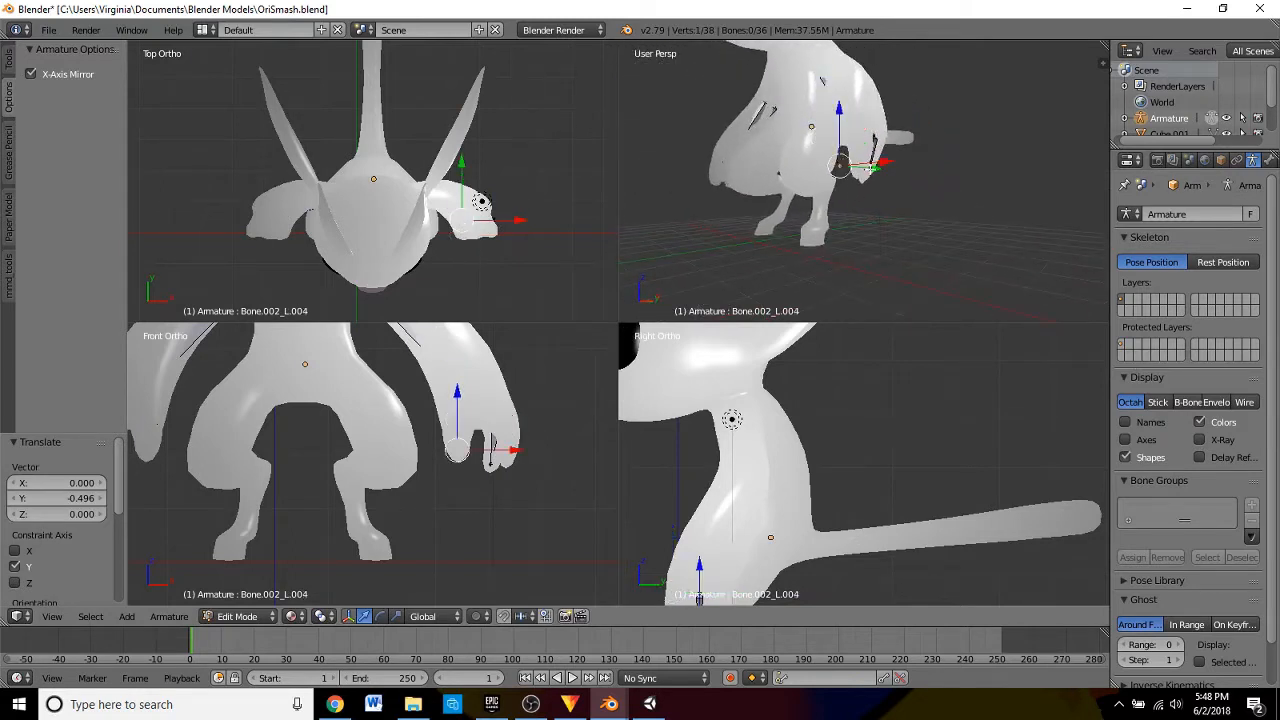
{"action": "key", "text": "g"}
{"action": "key", "text": "y"}
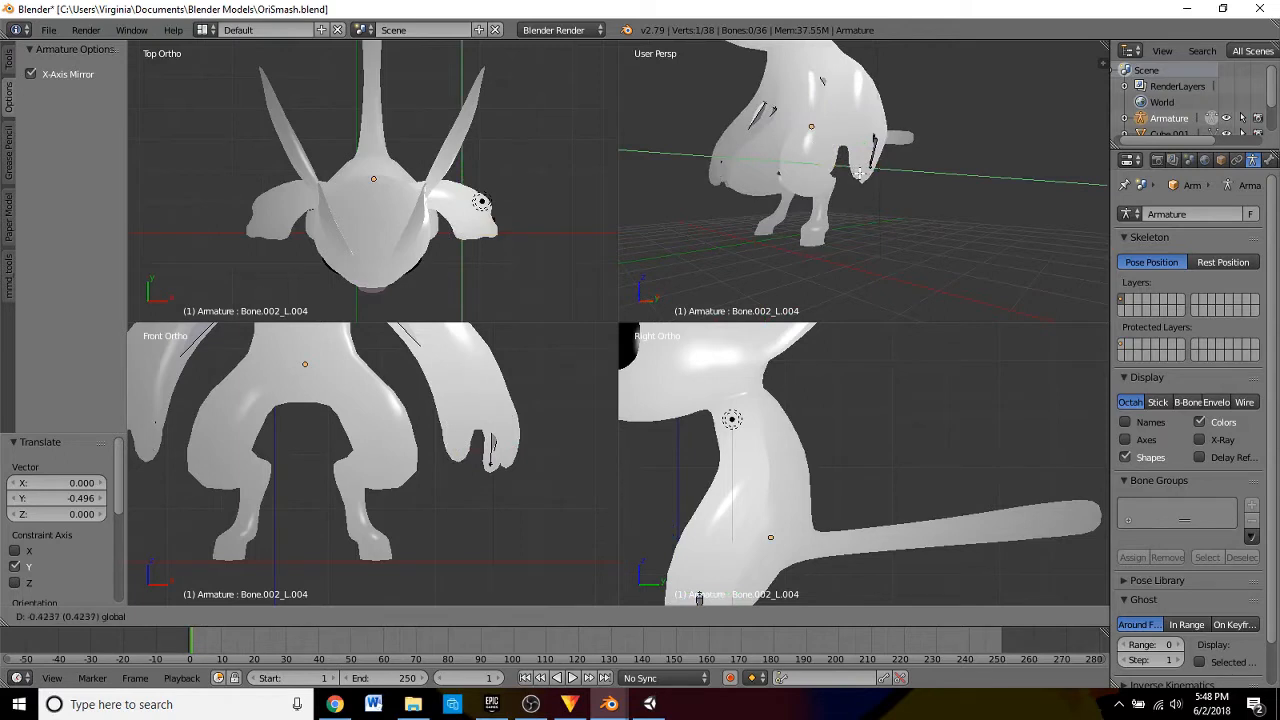
{"action": "left_click", "coordinate": [859, 173]}
{"action": "middle_click_drag", "start_coordinate": [782, 191], "coordinate": [902, 242]}
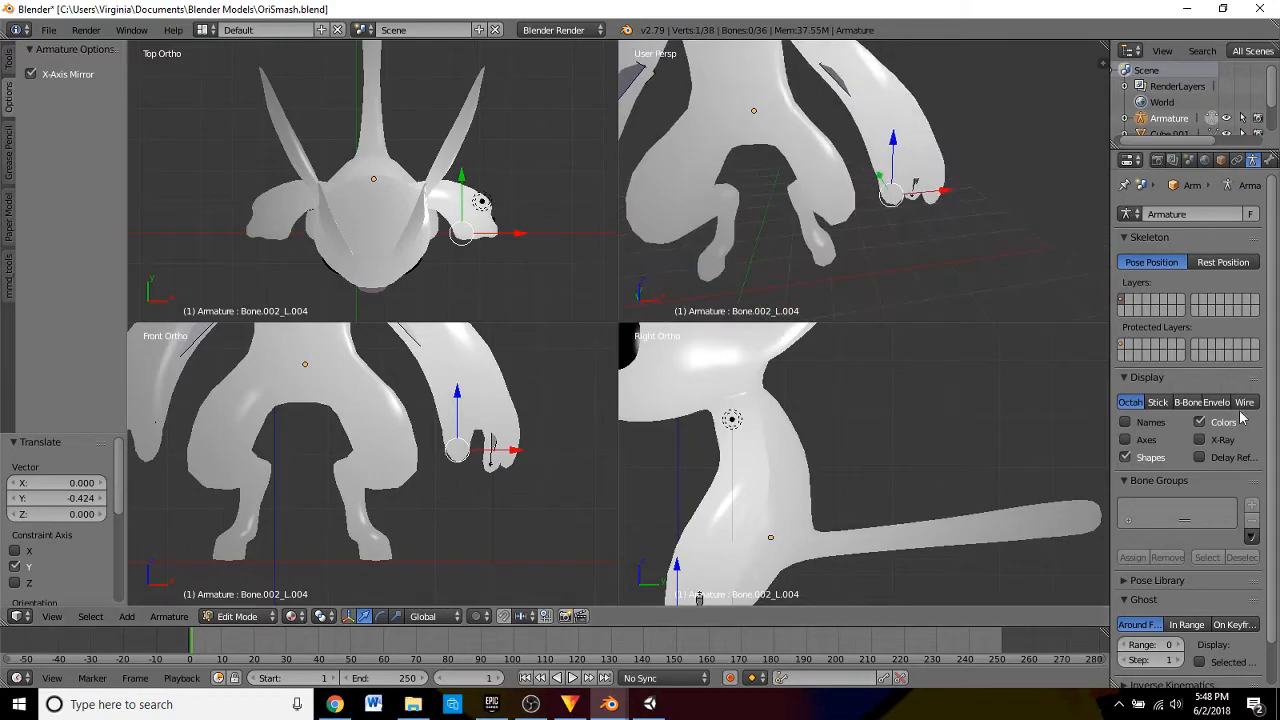
{"action": "left_click", "coordinate": [1213, 441]}
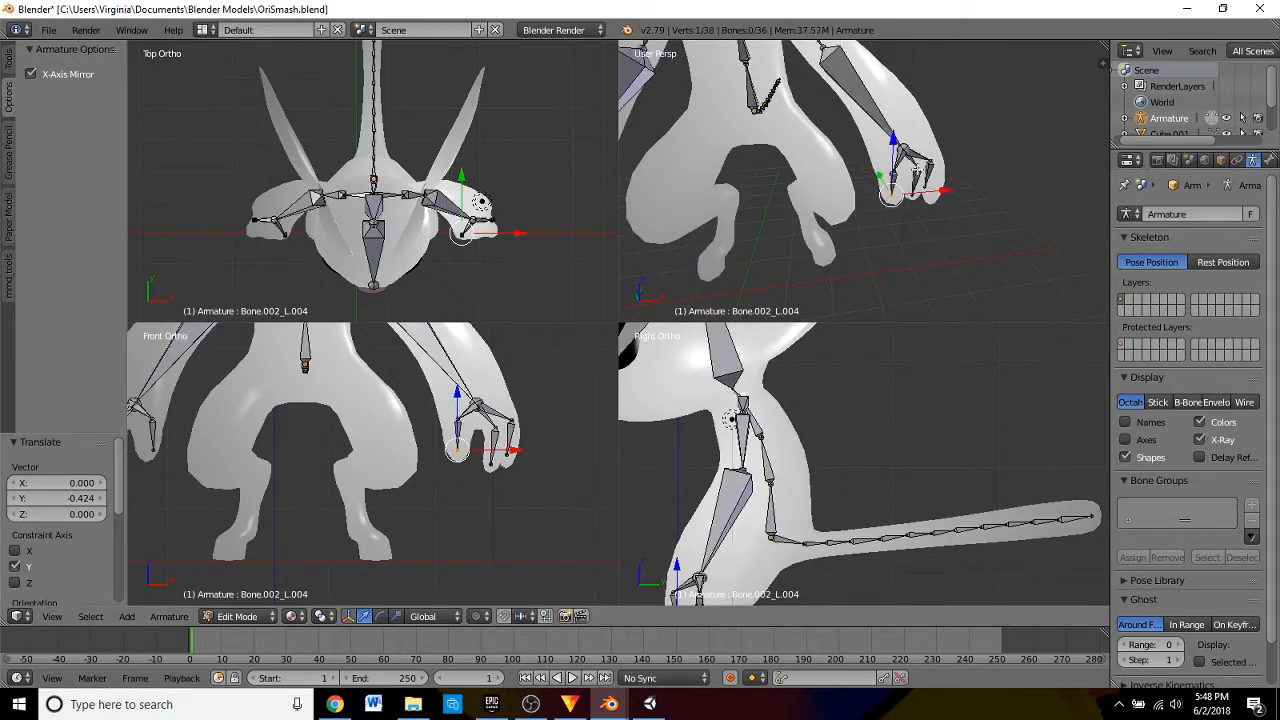
- Move the middle finger's mirrored knuckle joints forward along Y and about 0.26 units outward along X
{"action": "middle_click_drag", "start_coordinate": [917, 169], "coordinate": [789, 196]}
{"action": "right_click", "coordinate": [848, 199]}
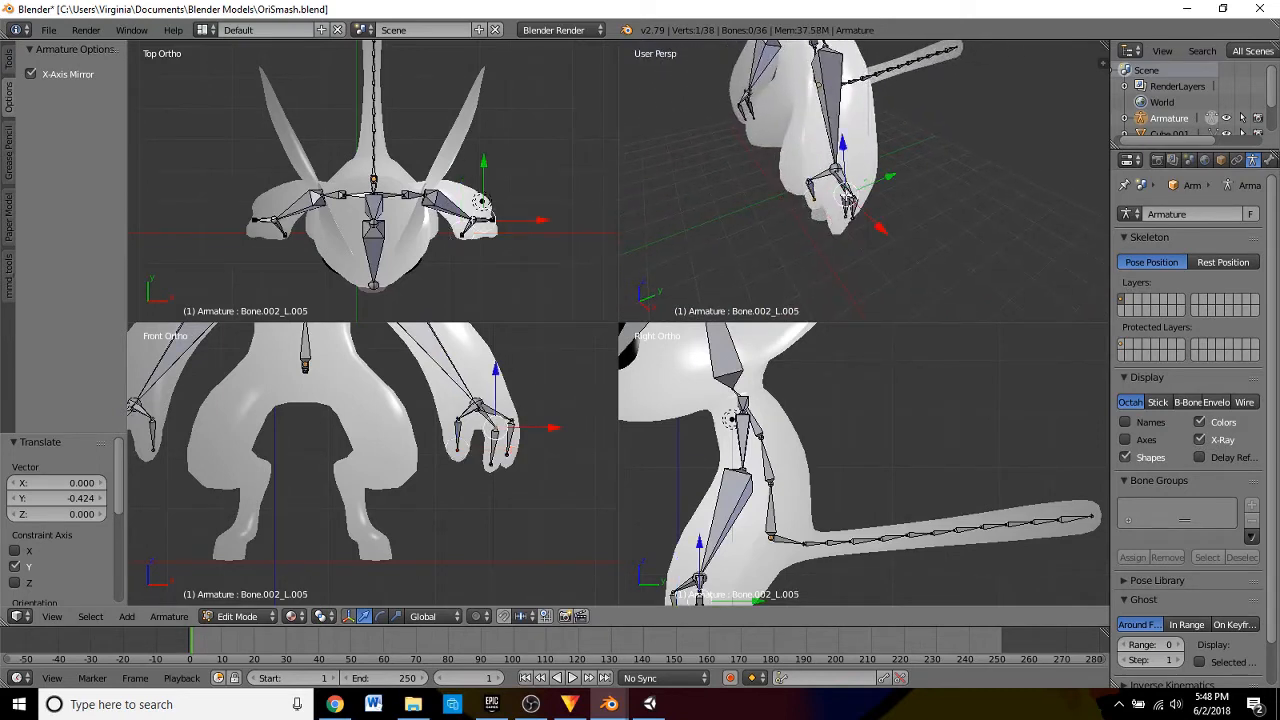
{"action": "left_click_drag", "start_coordinate": [890, 176], "coordinate": [868, 186]}
{"action": "left_click_drag", "start_coordinate": [862, 234], "coordinate": [1040, 305]}
- Check the middle knuckle's fit with X-Ray temporarily off and nudge the joint about 0.08 units back along Y
{"action": "left_click", "coordinate": [1200, 440]}
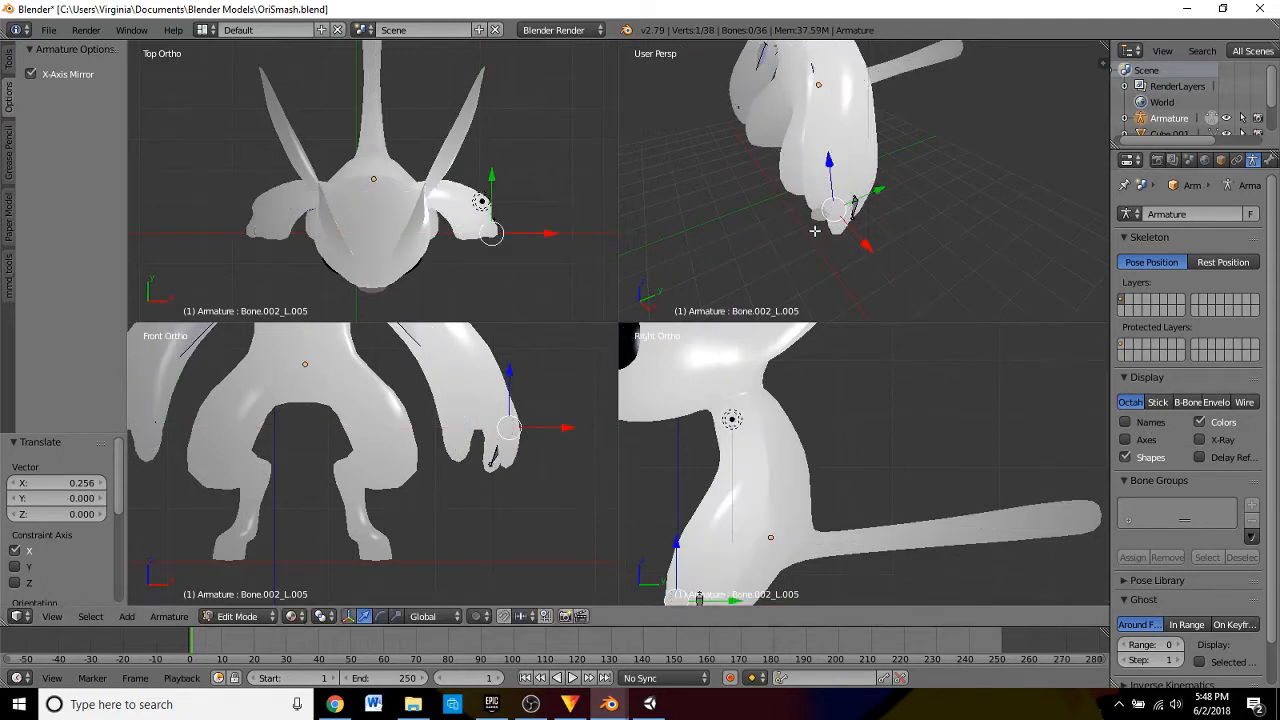
{"action": "middle_click_drag", "start_coordinate": [820, 190], "coordinate": [850, 168]}
{"action": "left_click_drag", "start_coordinate": [850, 168], "coordinate": [857, 171]}
{"action": "scroll", "coordinate": [827, 164], "scroll_direction": "up", "scroll_amount": 5}
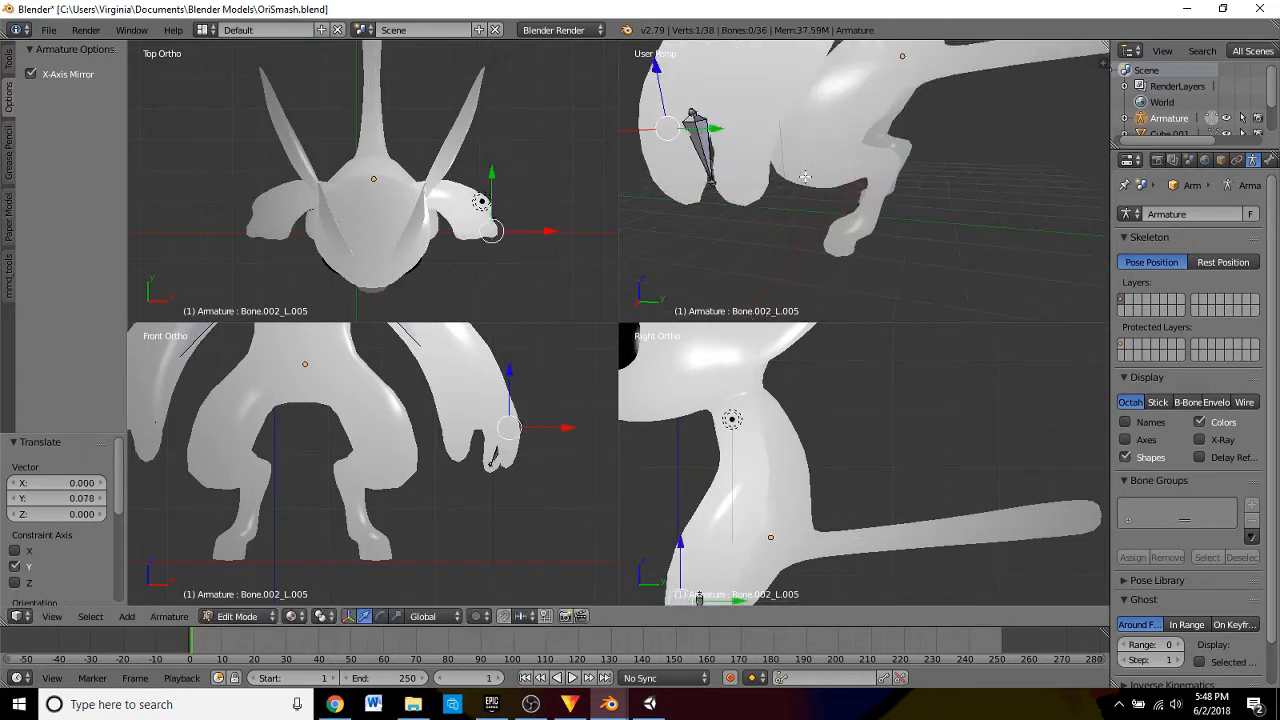
{"action": "middle_click_drag", "start_coordinate": [827, 164], "coordinate": [868, 177]}
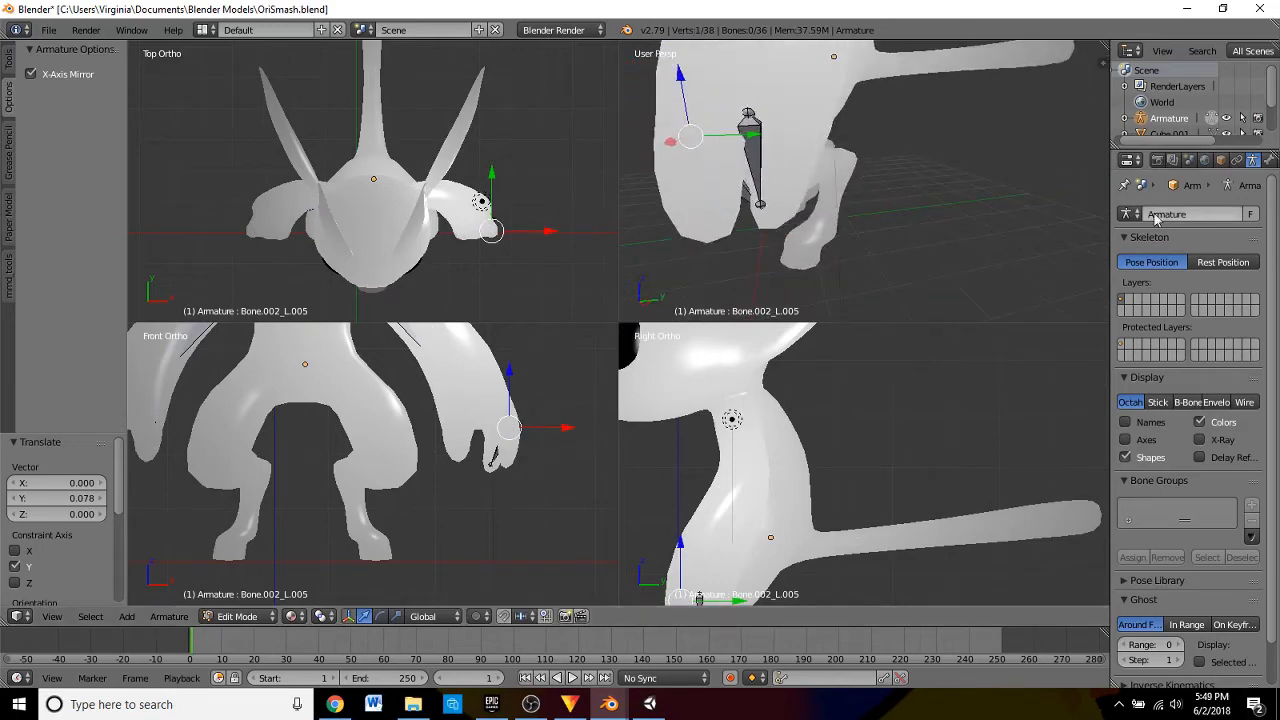
{"action": "left_click", "coordinate": [1199, 440]}
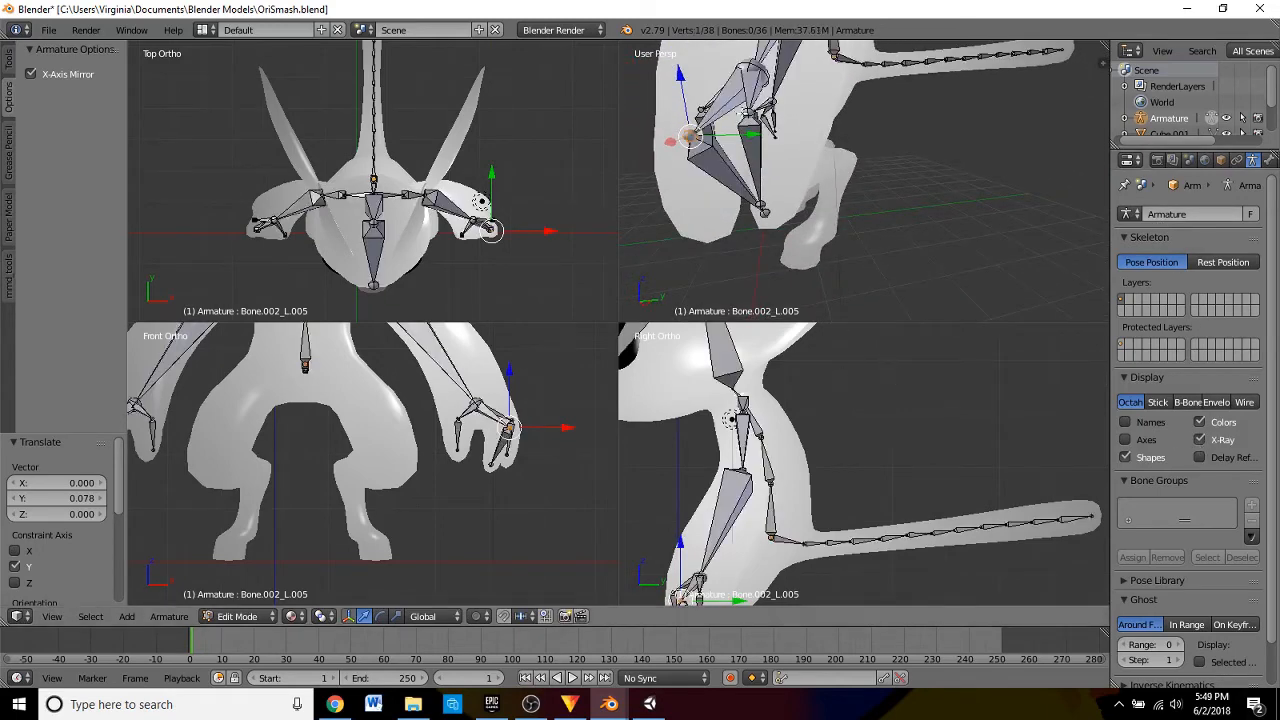
- Move the middle fingertip joints about 0.34 units forward along Y and about 0.28 units outward along X
{"action": "middle_click_drag", "start_coordinate": [742, 110], "coordinate": [817, 221]}
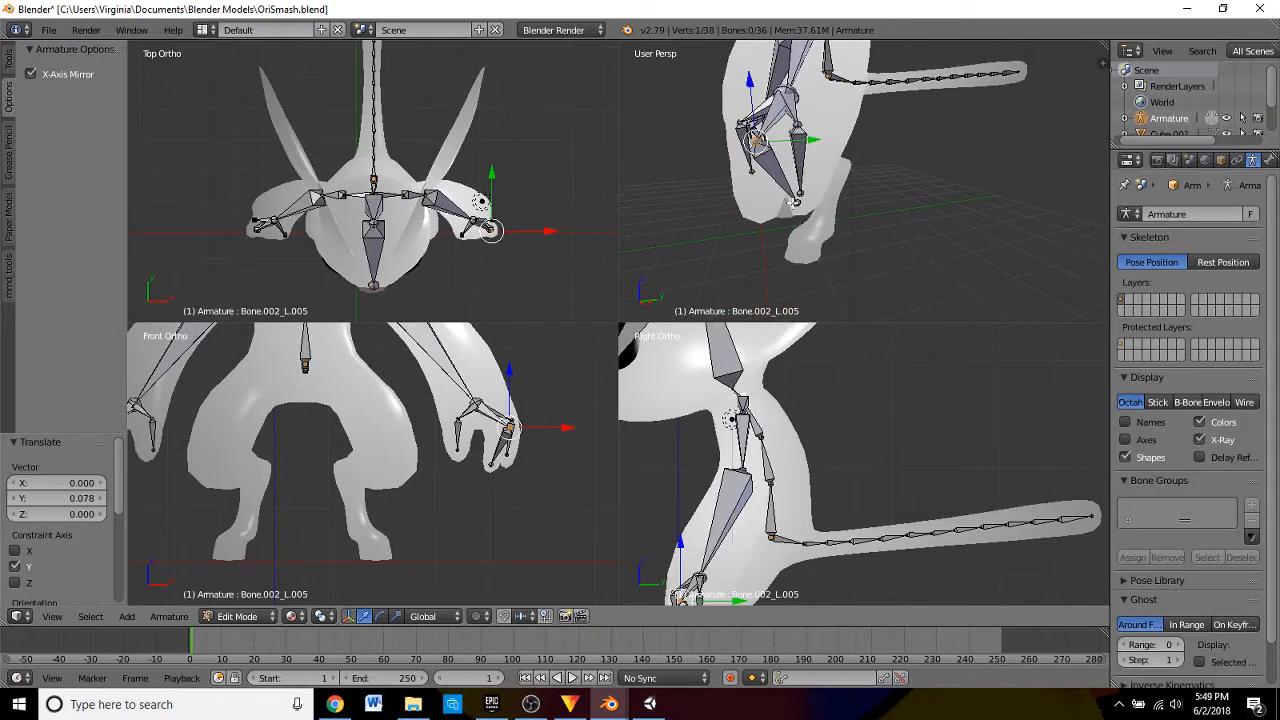
{"action": "key", "text": "e"}
{"action": "key", "text": "y"}
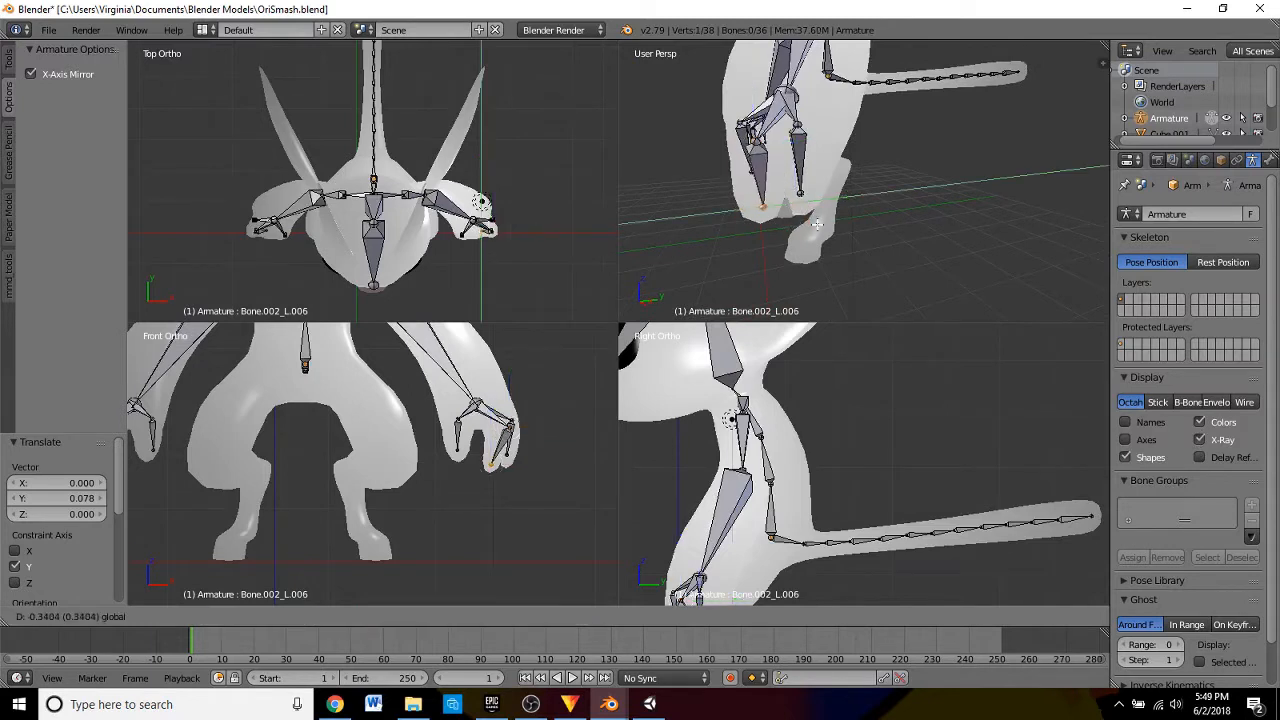
{"action": "left_click", "coordinate": [817, 226]}
{"action": "key", "text": "g"}
{"action": "key", "text": "x"}
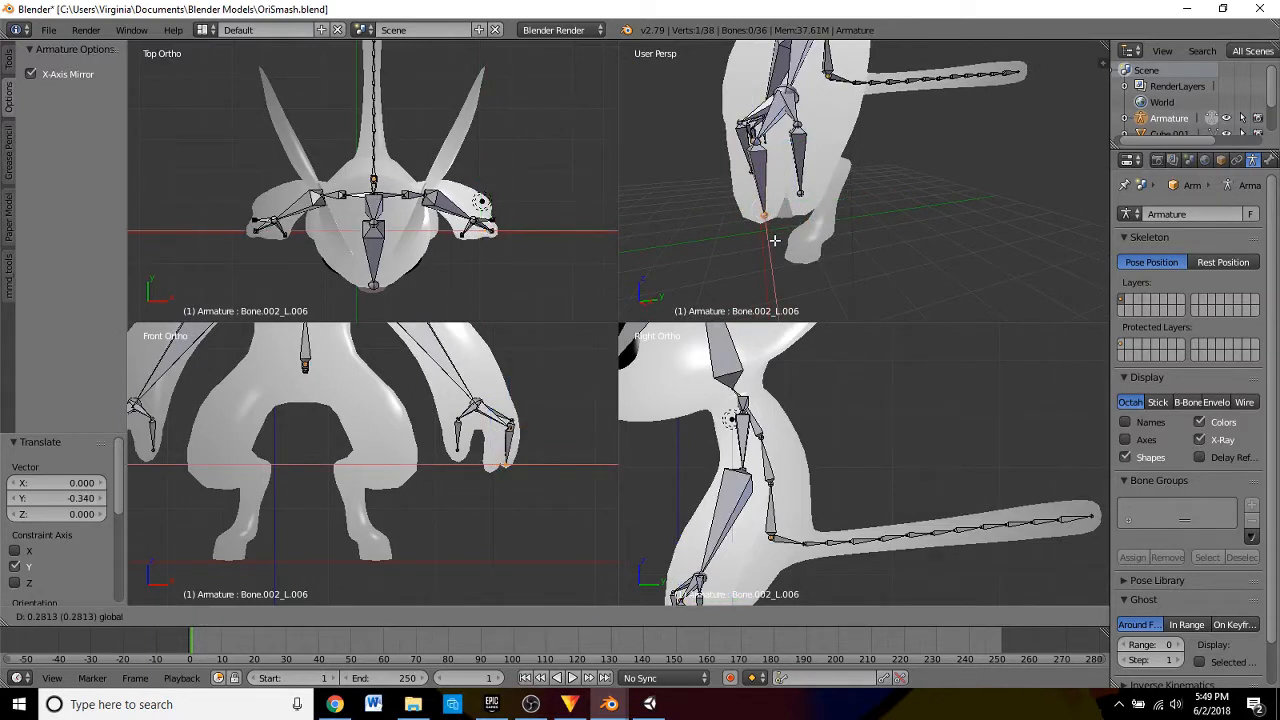
{"action": "left_click", "coordinate": [773, 222]}
- Turn off the armature's X-Ray and move the outer finger's knuckle joints about 0.31 units back along Y and 0.21 units inward along X
{"action": "left_click", "coordinate": [1200, 440]}
{"action": "middle_click_drag", "start_coordinate": [880, 245], "coordinate": [850, 287]}
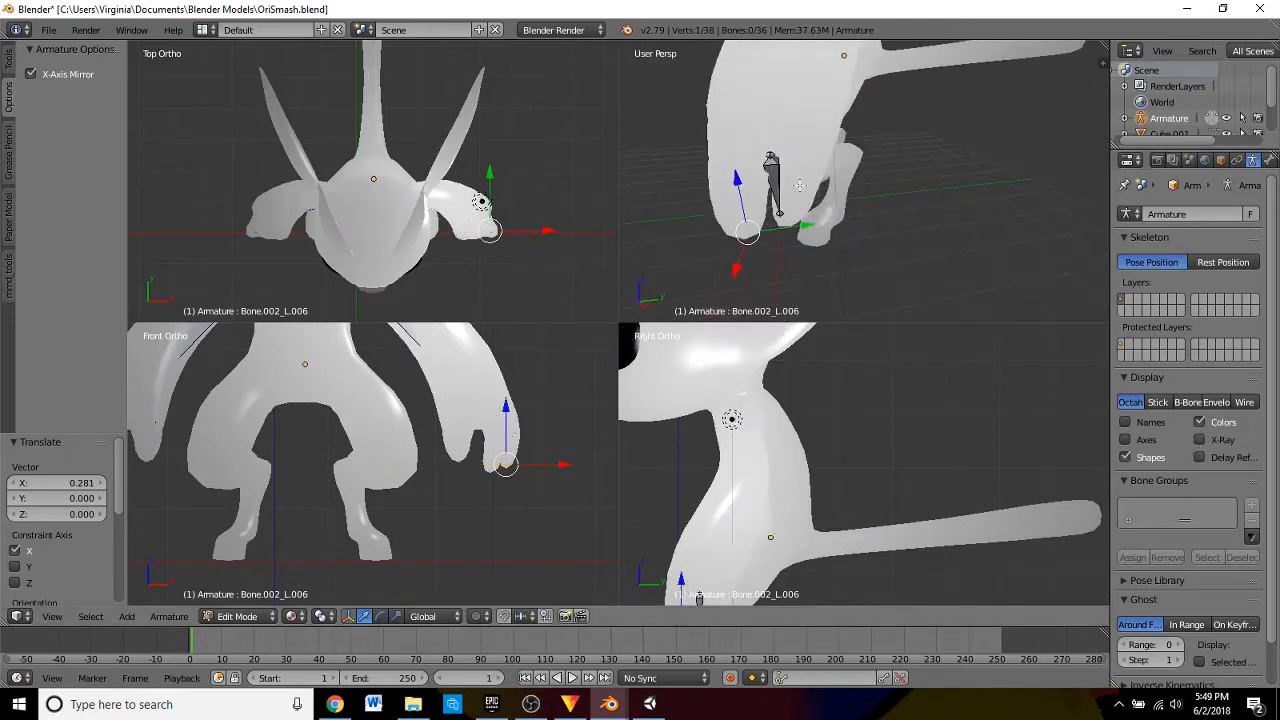
{"action": "right_click", "coordinate": [772, 155]}
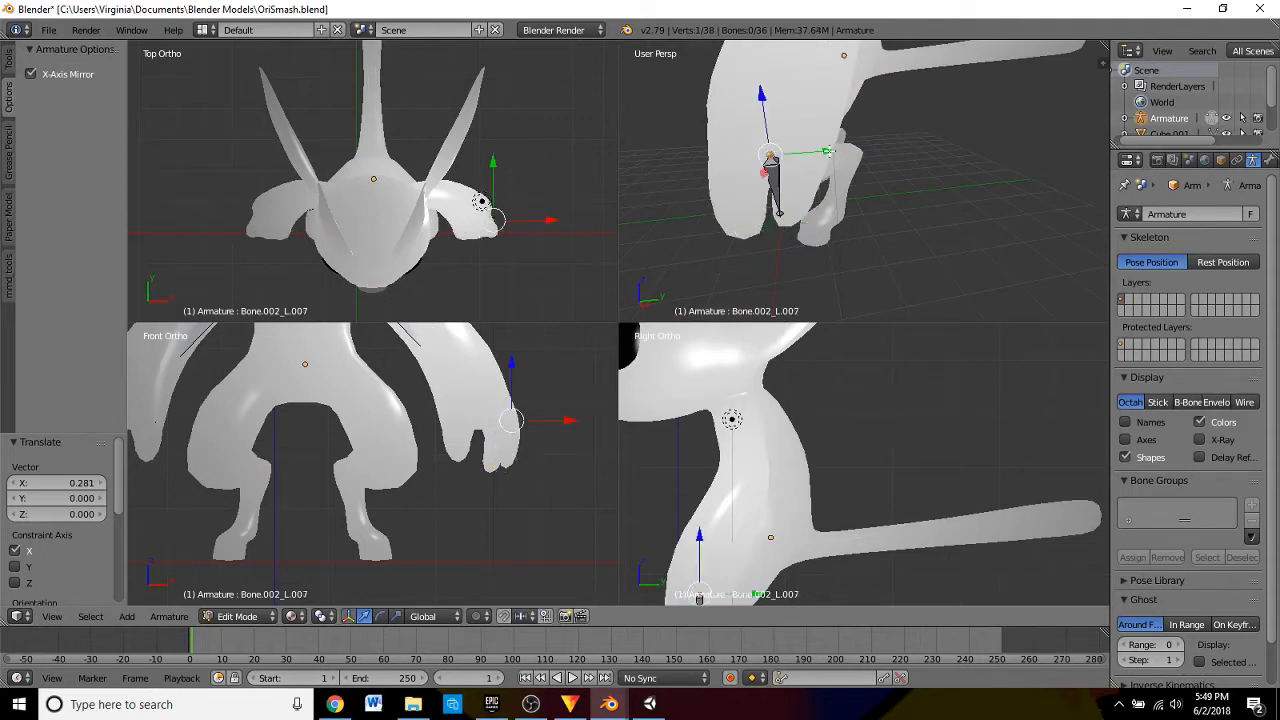
{"action": "key", "text": "g"}
{"action": "key", "text": "y"}
{"action": "left_click", "coordinate": [820, 175]}
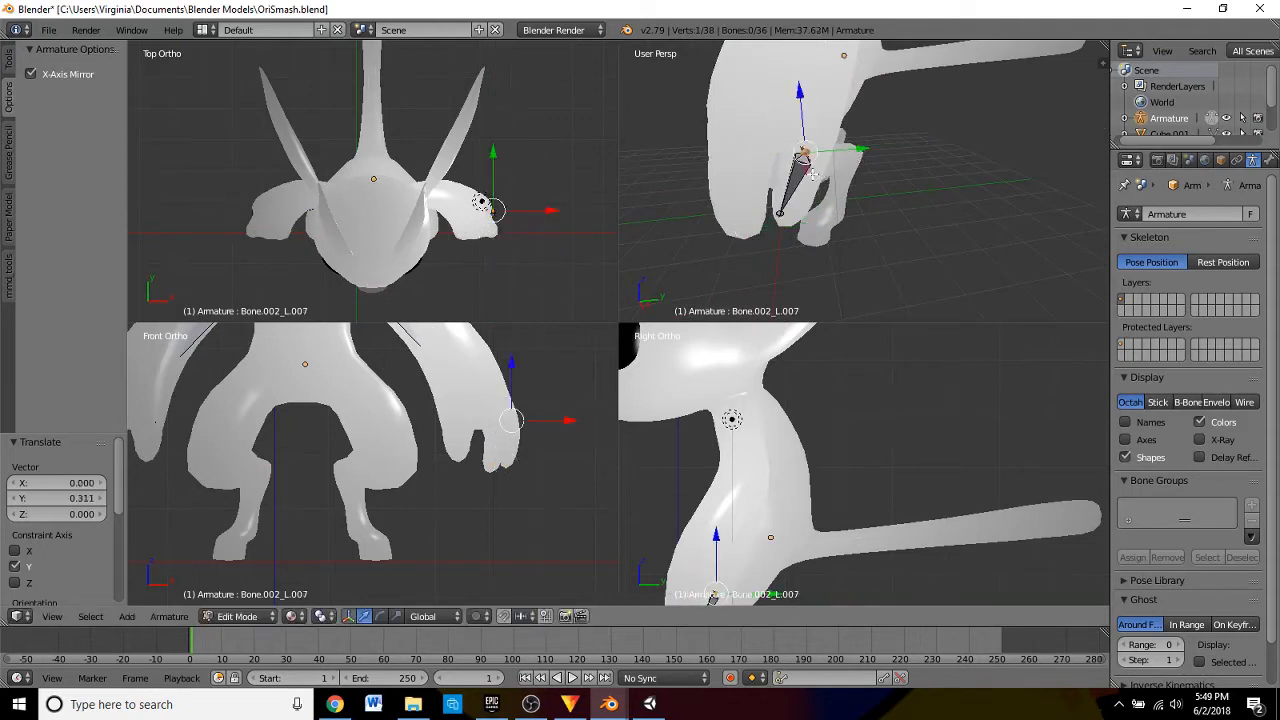
{"action": "key", "text": "g"}
{"action": "key", "text": "x"}
{"action": "left_click", "coordinate": [812, 168]}
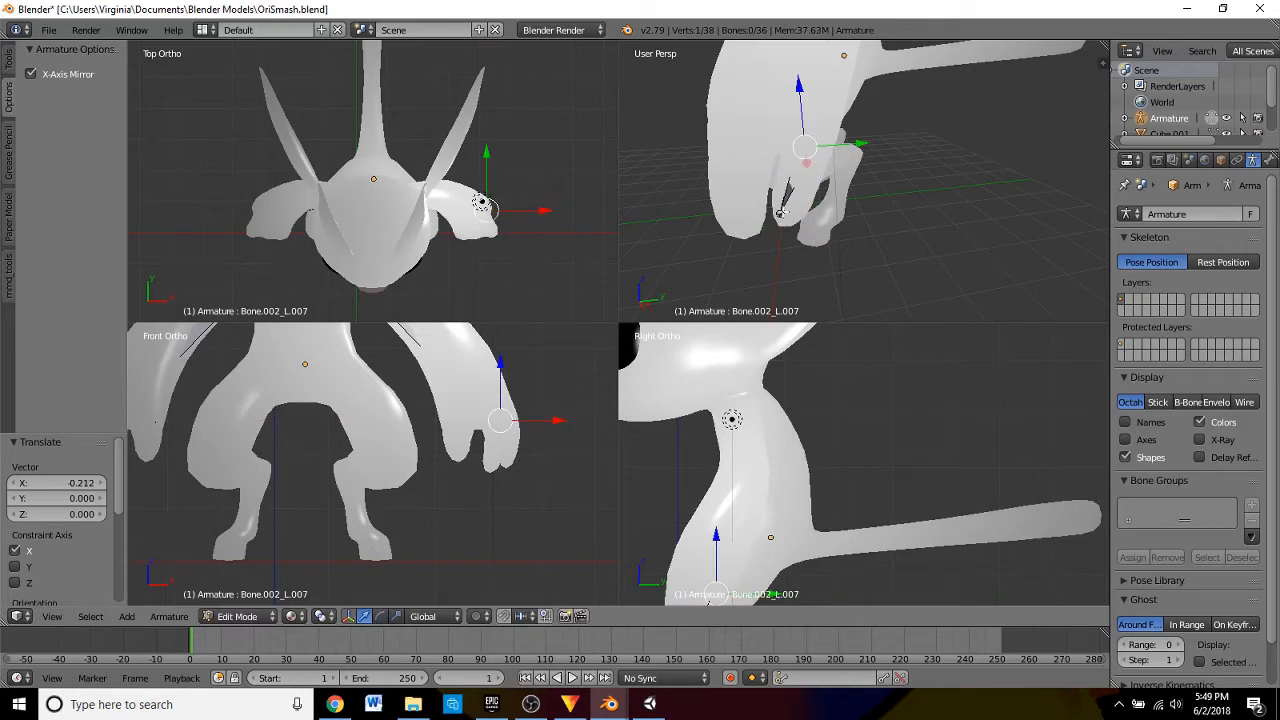
- Move the outer fingertip joints about 0.14 units back along Y and about 0.17 units inward along X
{"action": "right_click", "coordinate": [779, 214]}
{"action": "key", "text": "g"}
{"action": "key", "text": "y"}
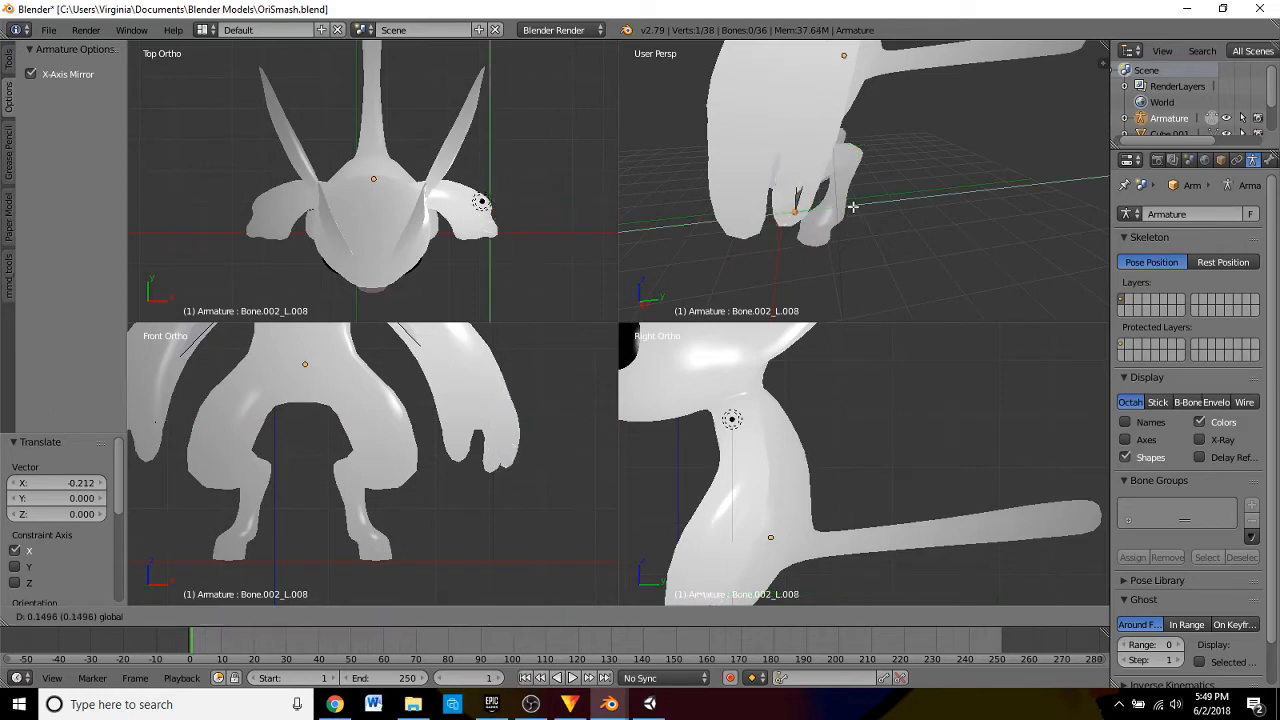
{"action": "left_click", "coordinate": [855, 209]}
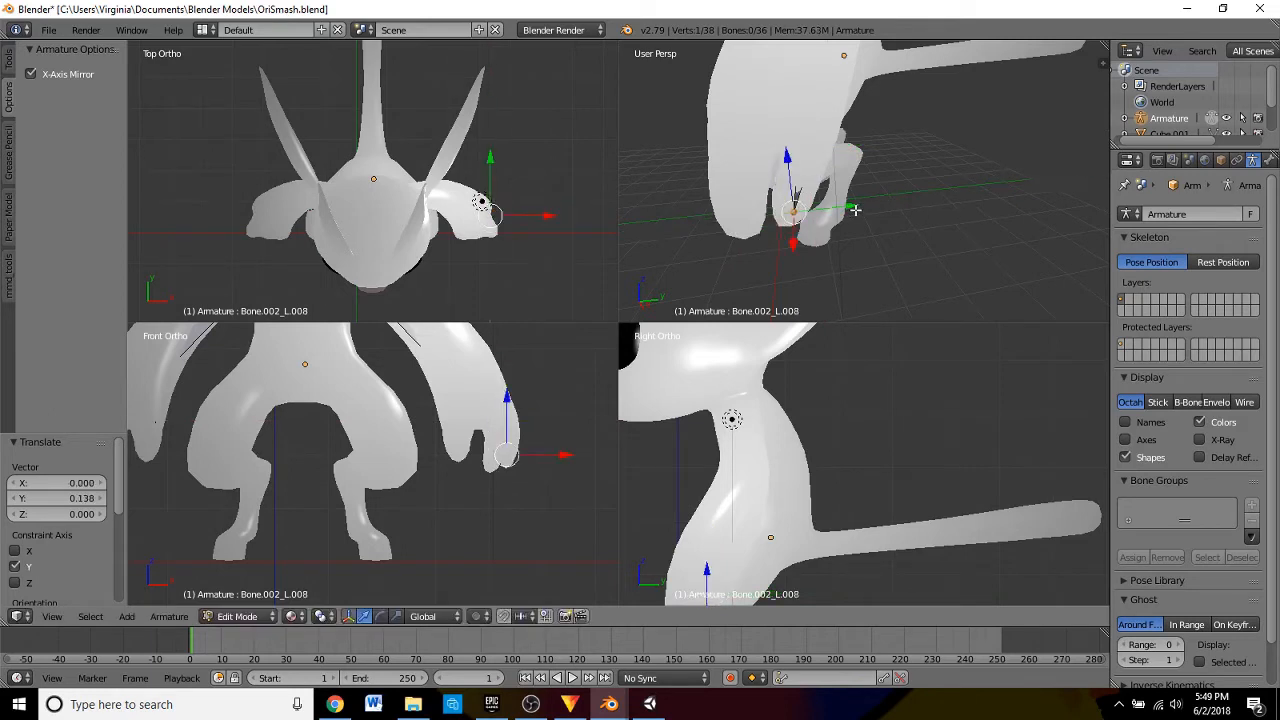
{"action": "key", "text": "g"}
{"action": "key", "text": "x"}
{"action": "left_click", "coordinate": [788, 243]}
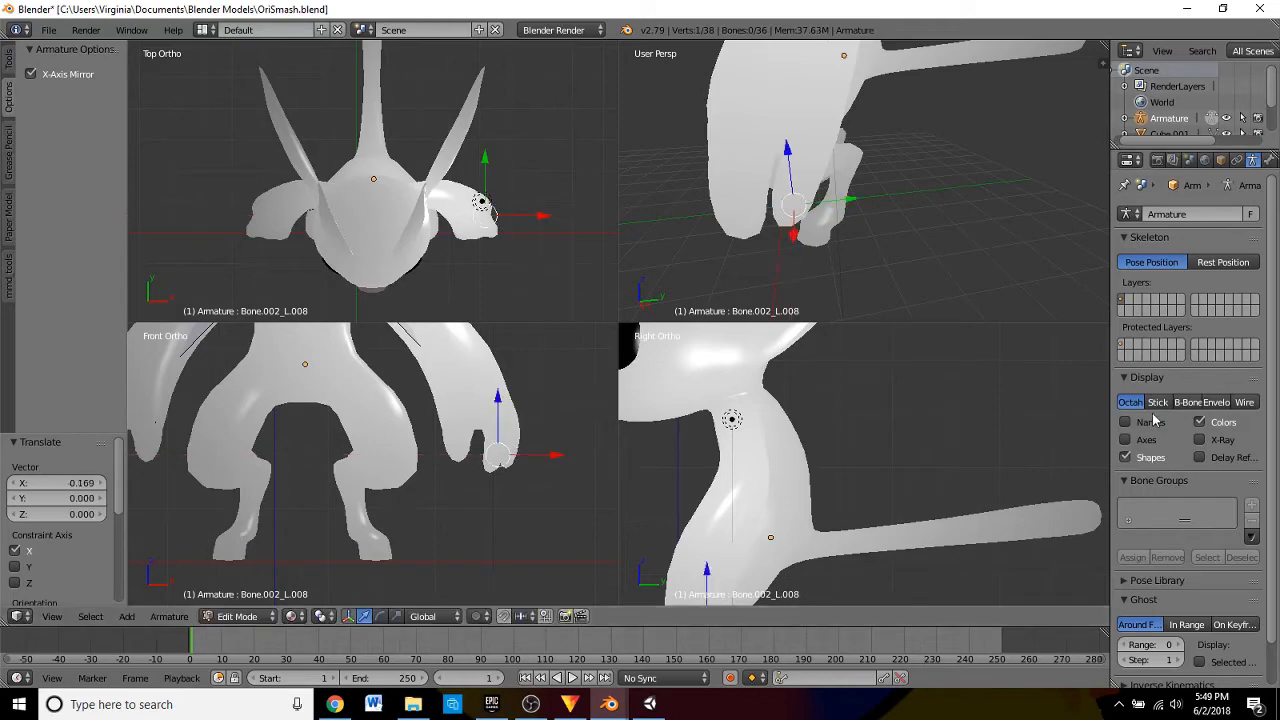
- Turn the armature's X-Ray back on and shift the outer fingertip joints a further 0.05 units inward along X
{"action": "left_click", "coordinate": [1196, 439]}
{"action": "middle_click_drag", "start_coordinate": [994, 149], "coordinate": [647, 182]}
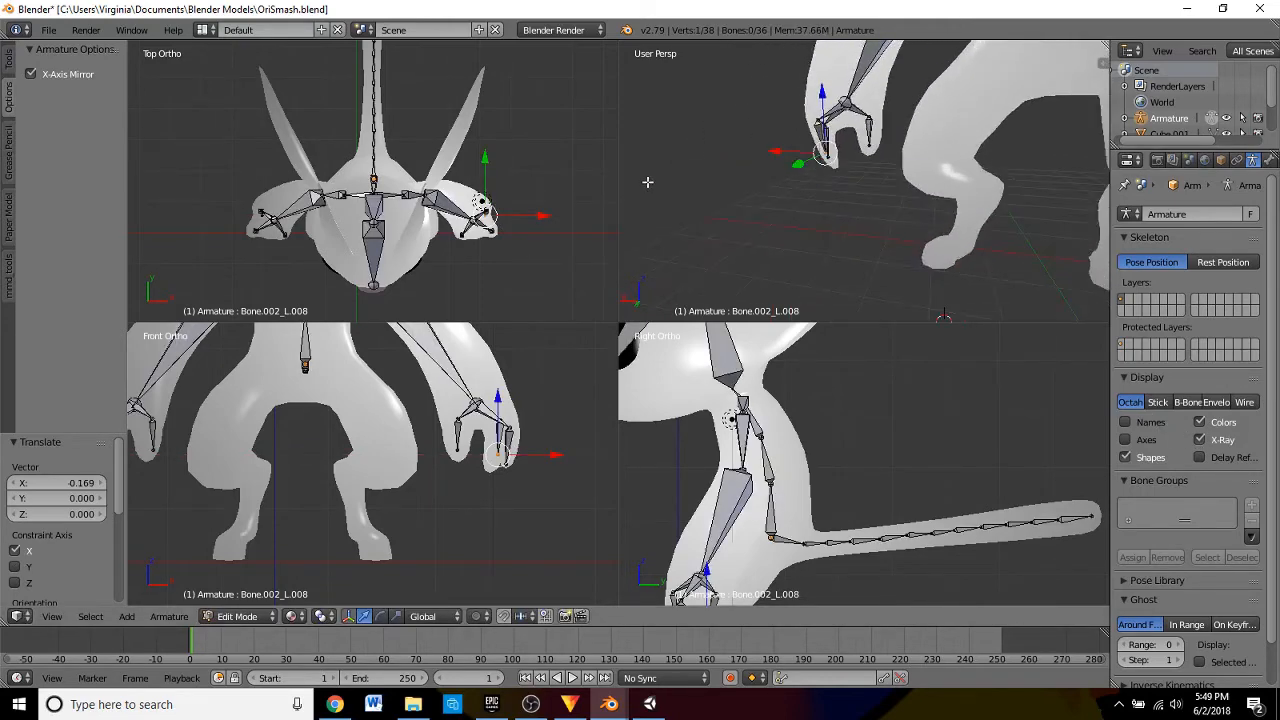
{"action": "key", "text": "g"}
{"action": "key", "text": "x"}
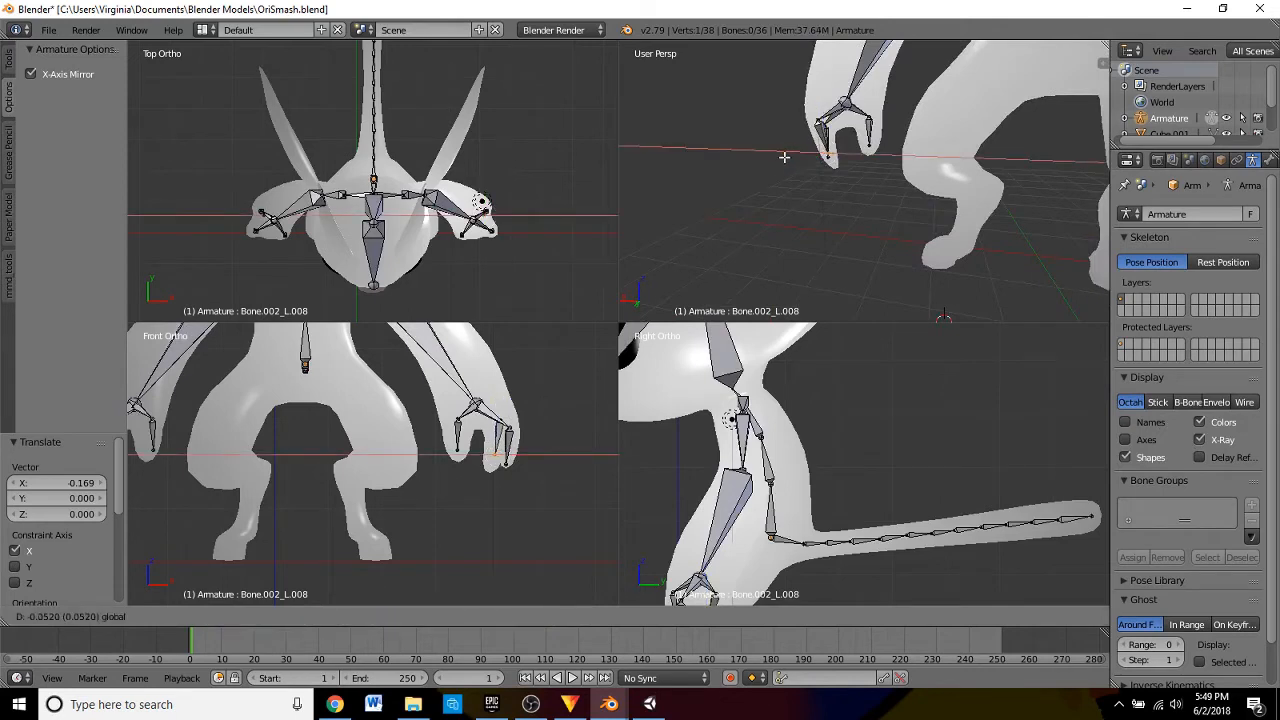
{"action": "left_click", "coordinate": [786, 157]}
{"action": "mouse_move", "coordinate": [845, 118]}
{"action": "middle_mouse_down"}
{"action": "mouse_move", "coordinate": [728, 120]}
{"action": "mouse_move", "coordinate": [708, 144]}
{"action": "mouse_move", "coordinate": [854, 320]}
{"action": "mouse_move", "coordinate": [1003, 100]}
{"action": "mouse_move", "coordinate": [771, 154]}
{"action": "mouse_move", "coordinate": [900, 140]}
{"action": "mouse_move", "coordinate": [880, 150]}
{"action": "mouse_move", "coordinate": [936, 165]}
{"action": "mouse_move", "coordinate": [920, 120]}
{"action": "mouse_move", "coordinate": [963, 145]}
{"action": "mouse_move", "coordinate": [806, 170]}
{"action": "mouse_move", "coordinate": [900, 110]}
{"action": "mouse_move", "coordinate": [855, 140]}
{"action": "middle_mouse_up"}
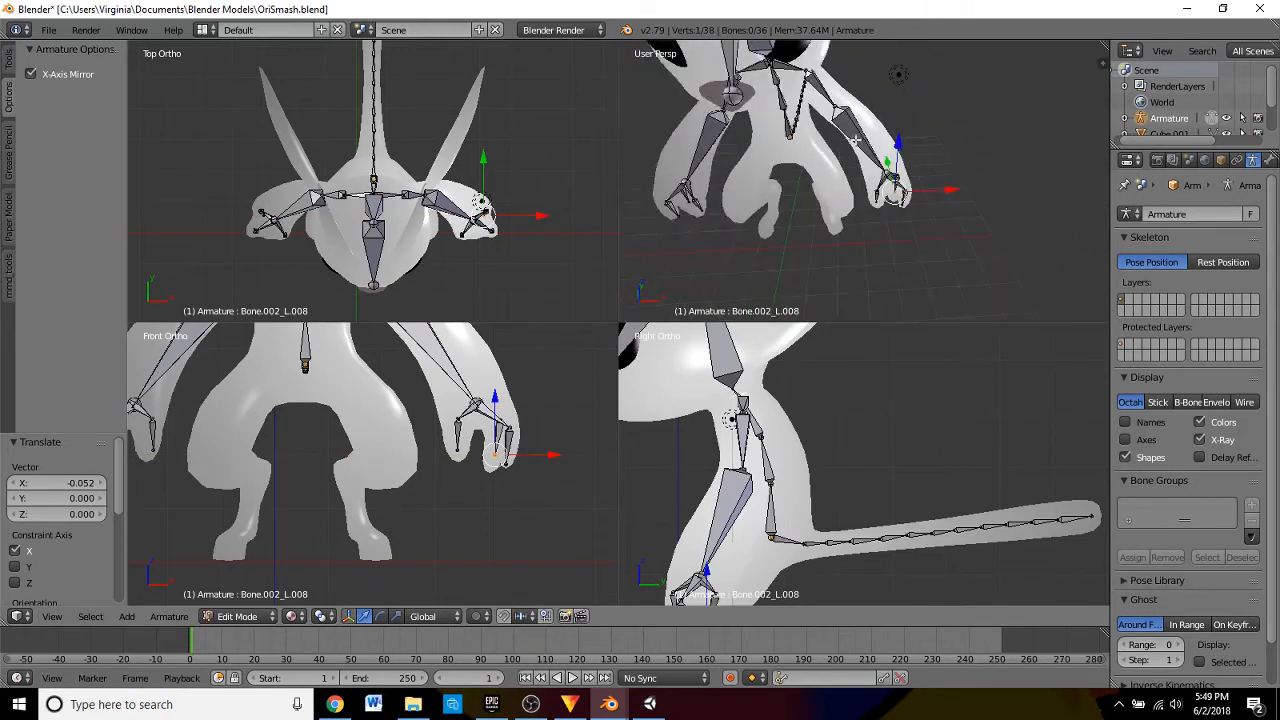
- Lower the elbow joints about 0.19 units along Z and move them about 0.30 units outward along X
{"action": "right_click", "coordinate": [470, 198]}
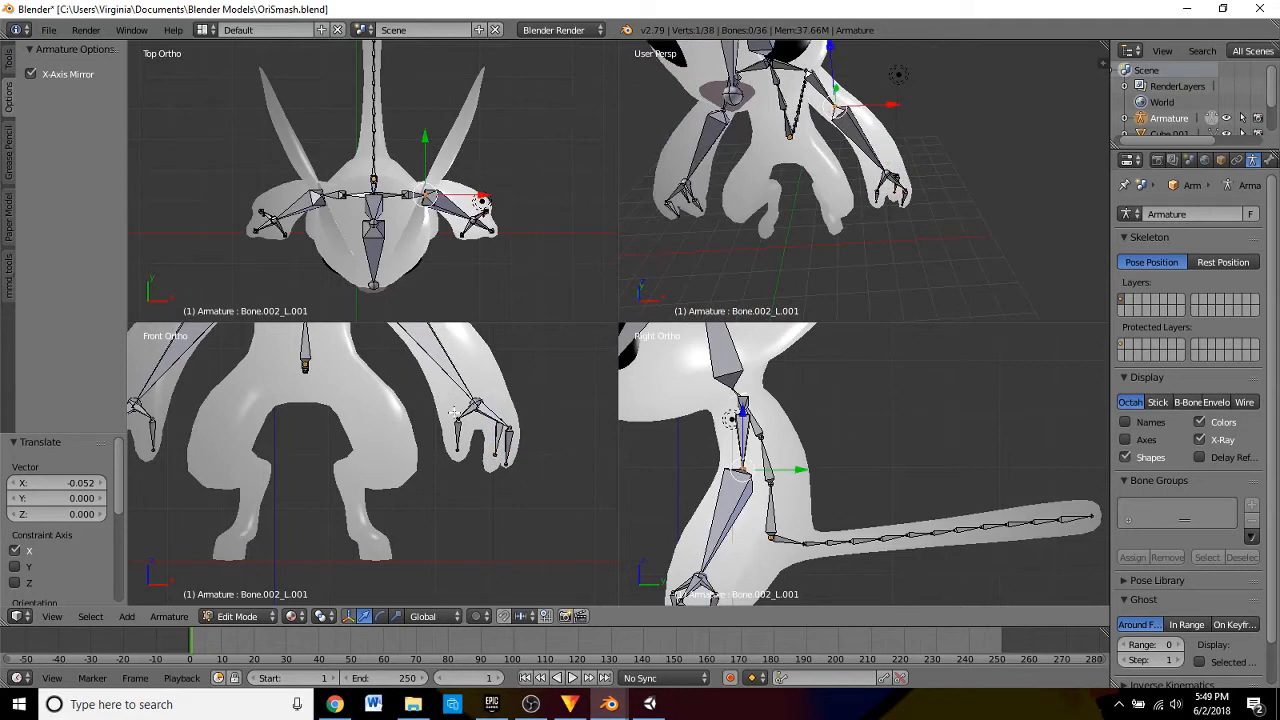
{"action": "middle_click_drag", "start_coordinate": [453, 412], "coordinate": [425, 540], "text": "shift"}
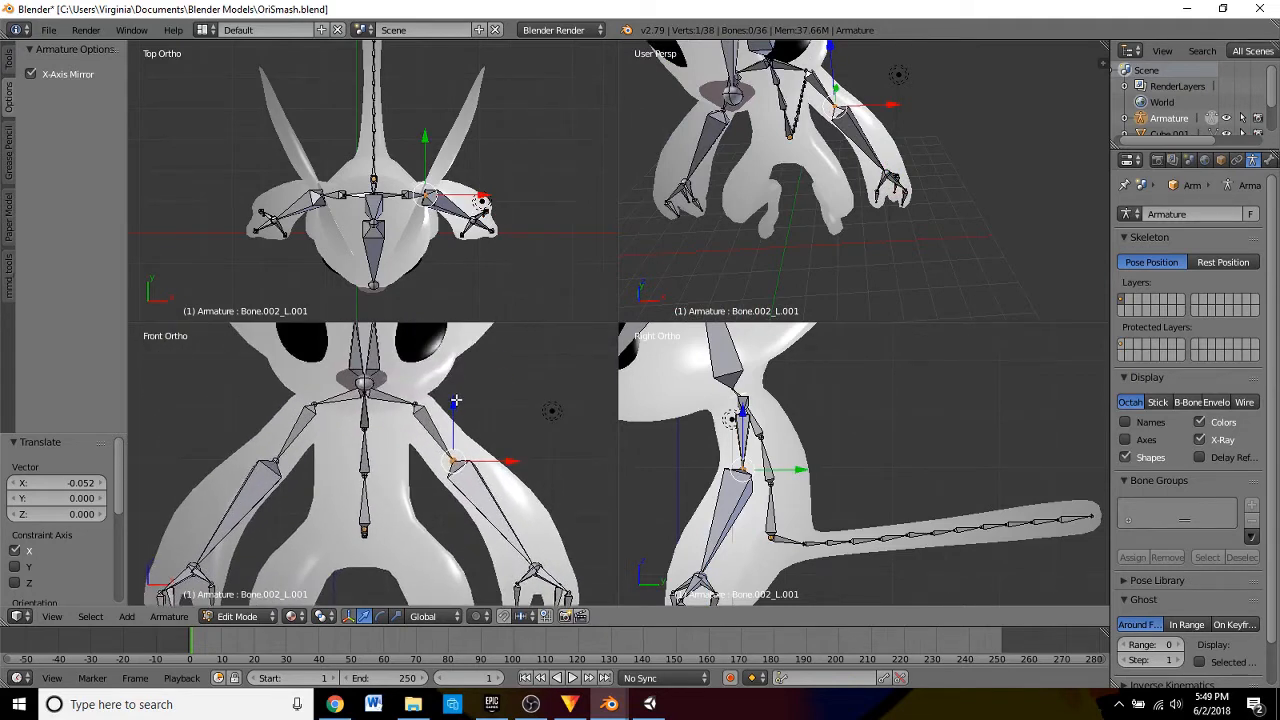
{"action": "left_click_drag", "start_coordinate": [455, 400], "coordinate": [460, 411]}
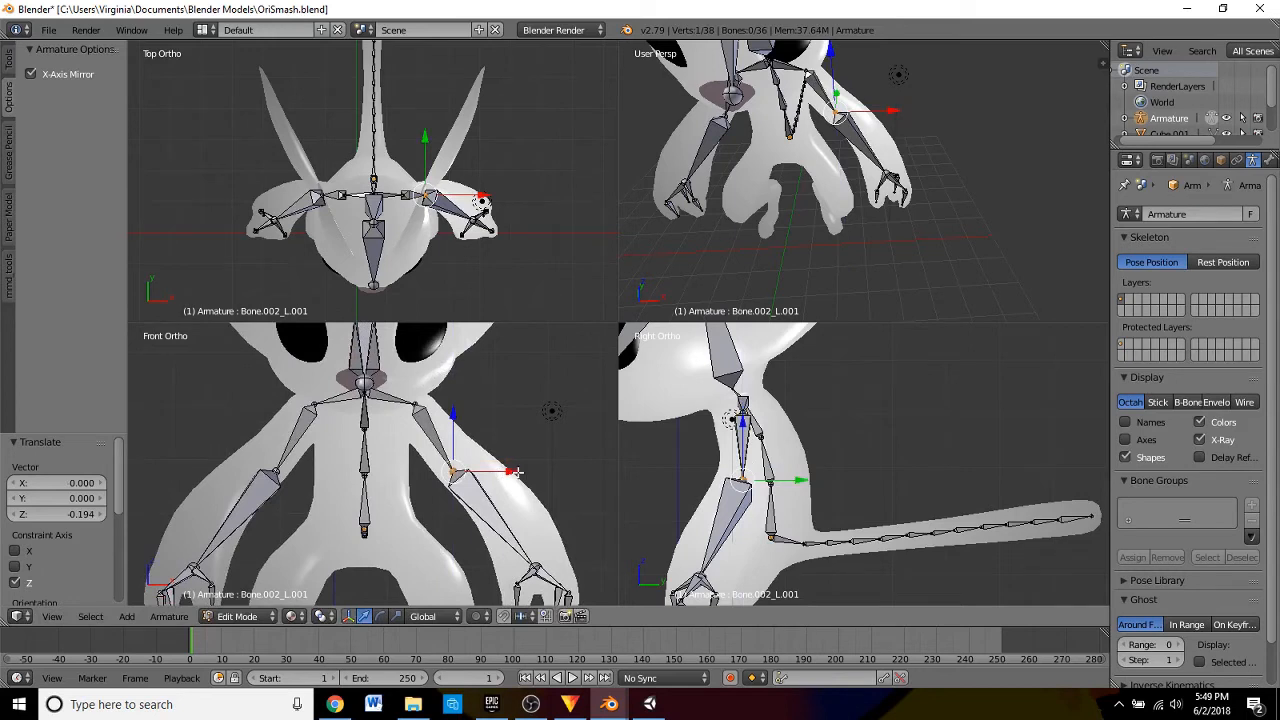
{"action": "left_click_drag", "start_coordinate": [517, 472], "coordinate": [533, 467]}
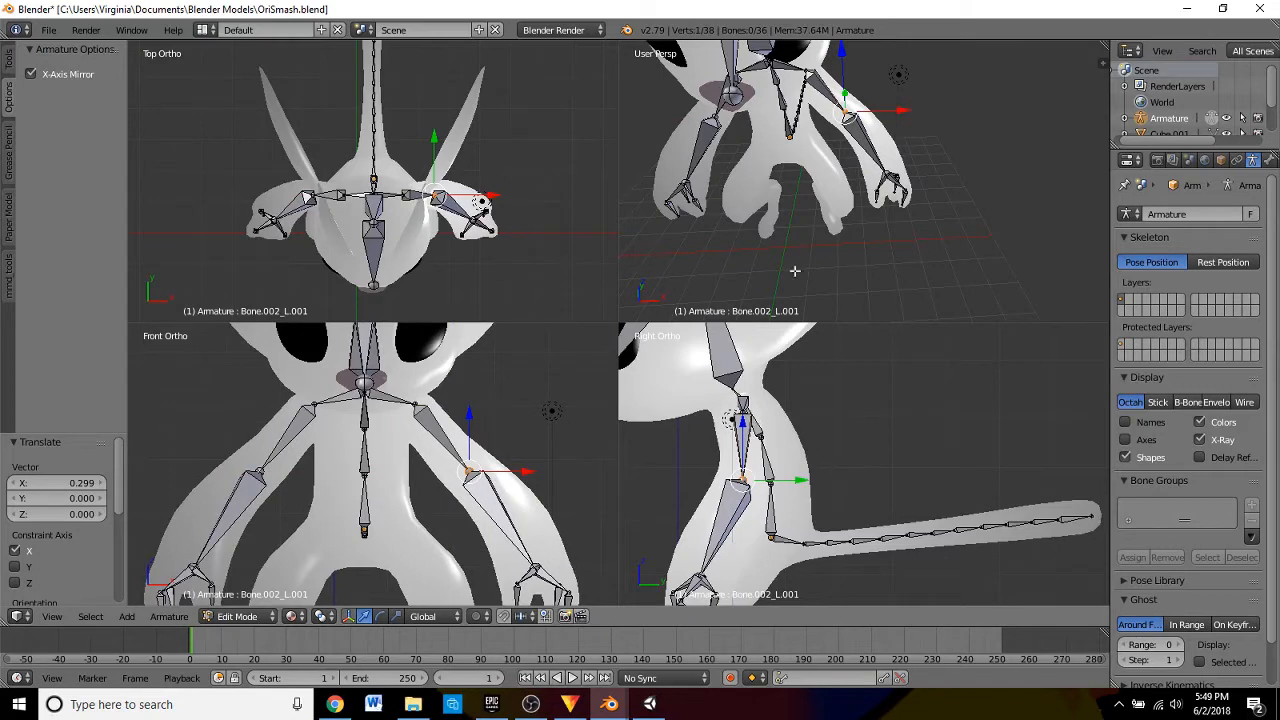
{"action": "middle_click_drag", "start_coordinate": [794, 270], "coordinate": [879, 163]}
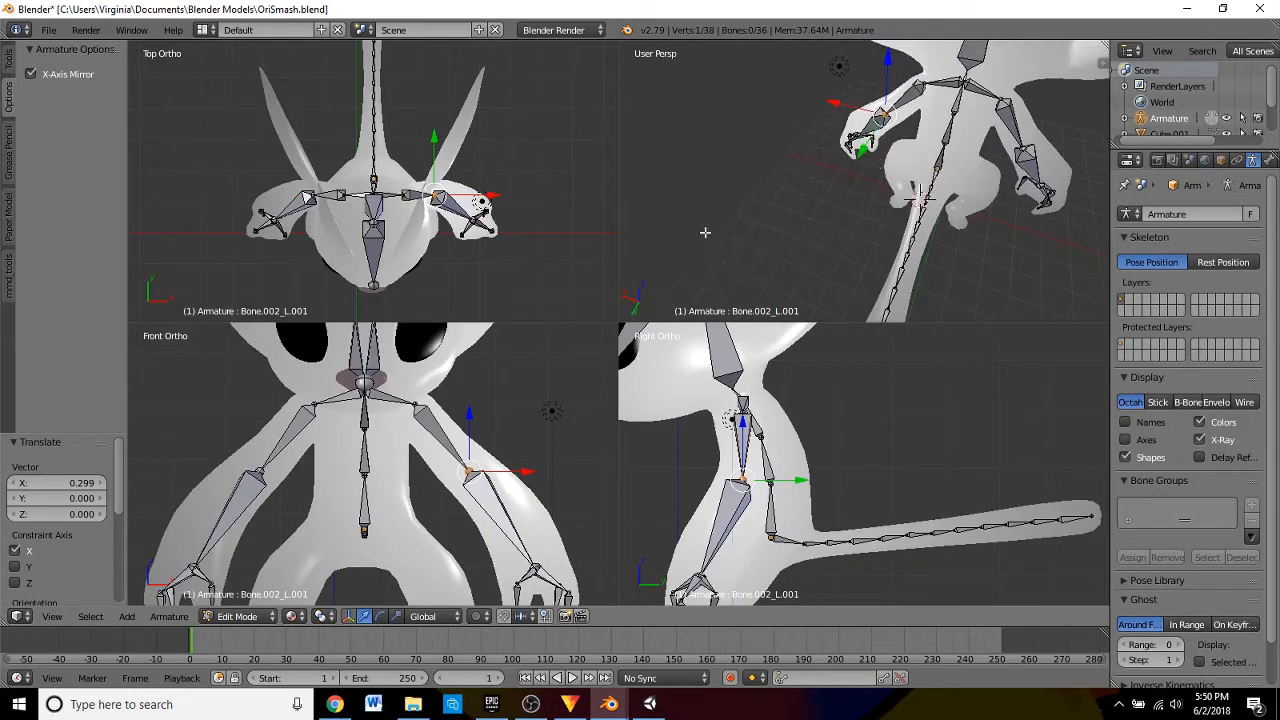
- Fork-extrude mirrored hip bones from the spine's base, about 0.70 units outward and 0.31 down, and move their ends about 0.72 units forward along Y
{"action": "middle_click_drag", "start_coordinate": [383, 140], "coordinate": [387, 93], "text": "shift"}
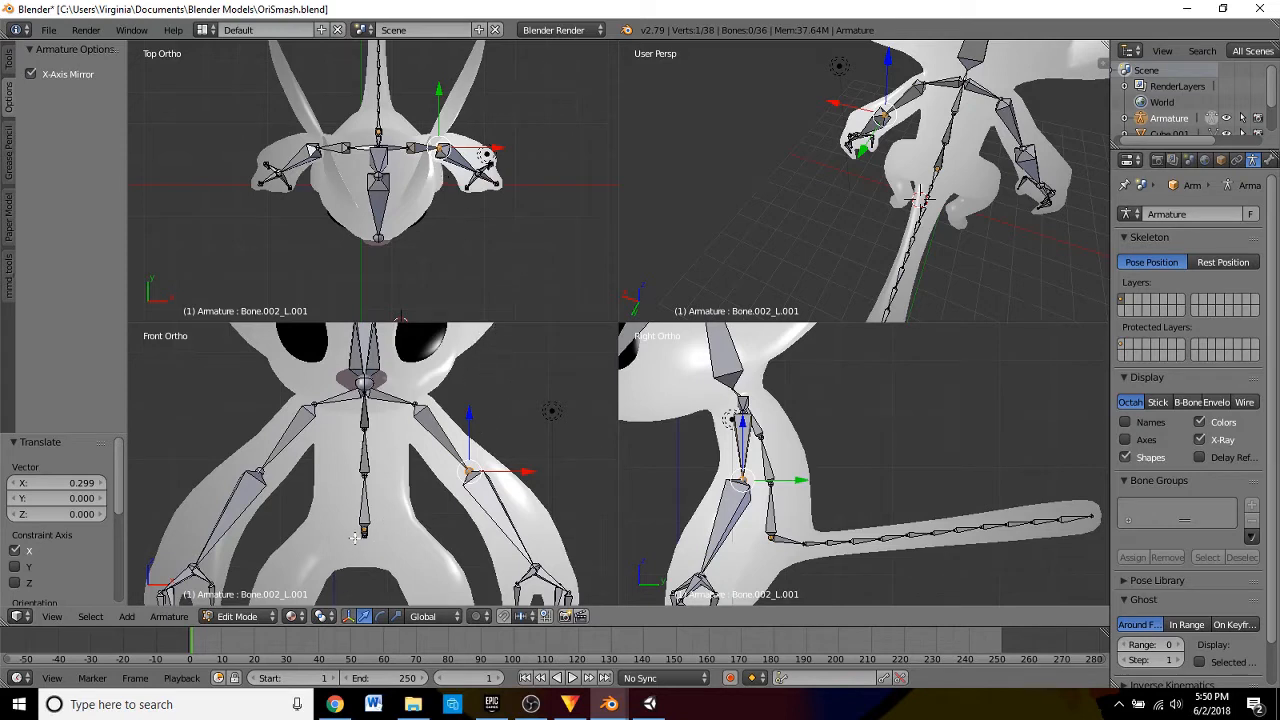
{"action": "middle_click_drag", "start_coordinate": [355, 538], "coordinate": [385, 396], "text": "shift"}
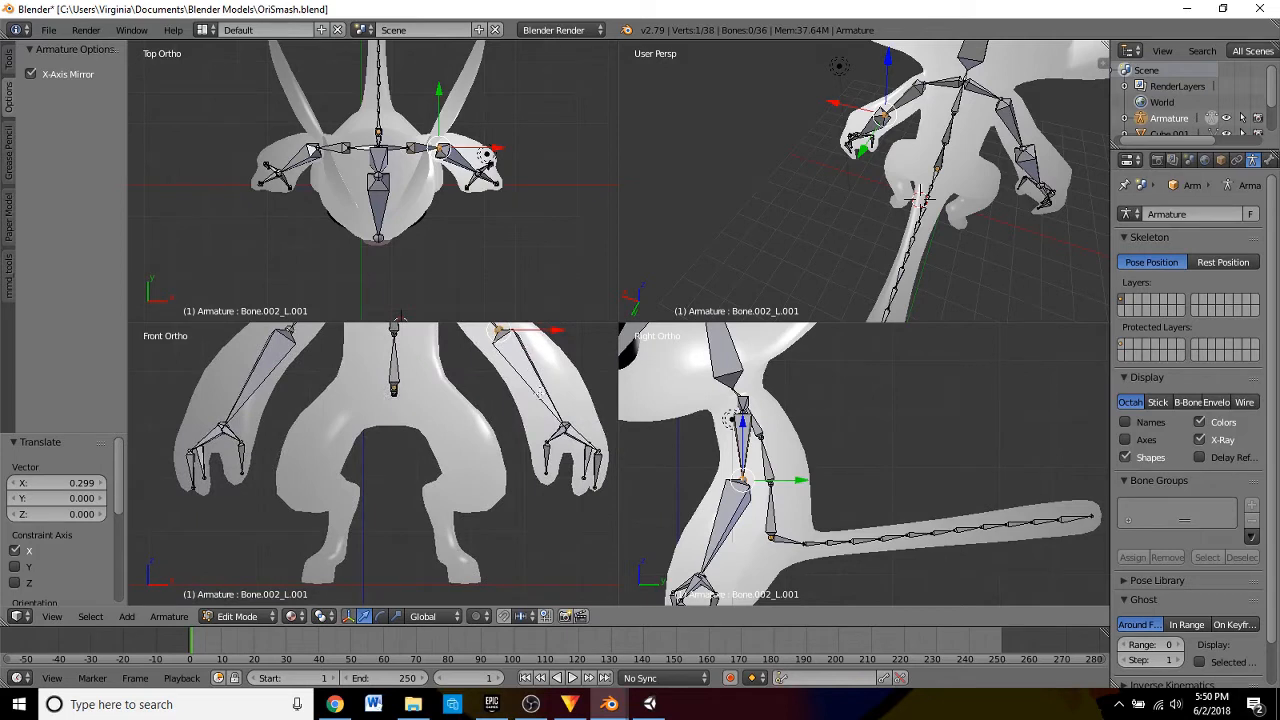
{"action": "right_click", "coordinate": [772, 540]}
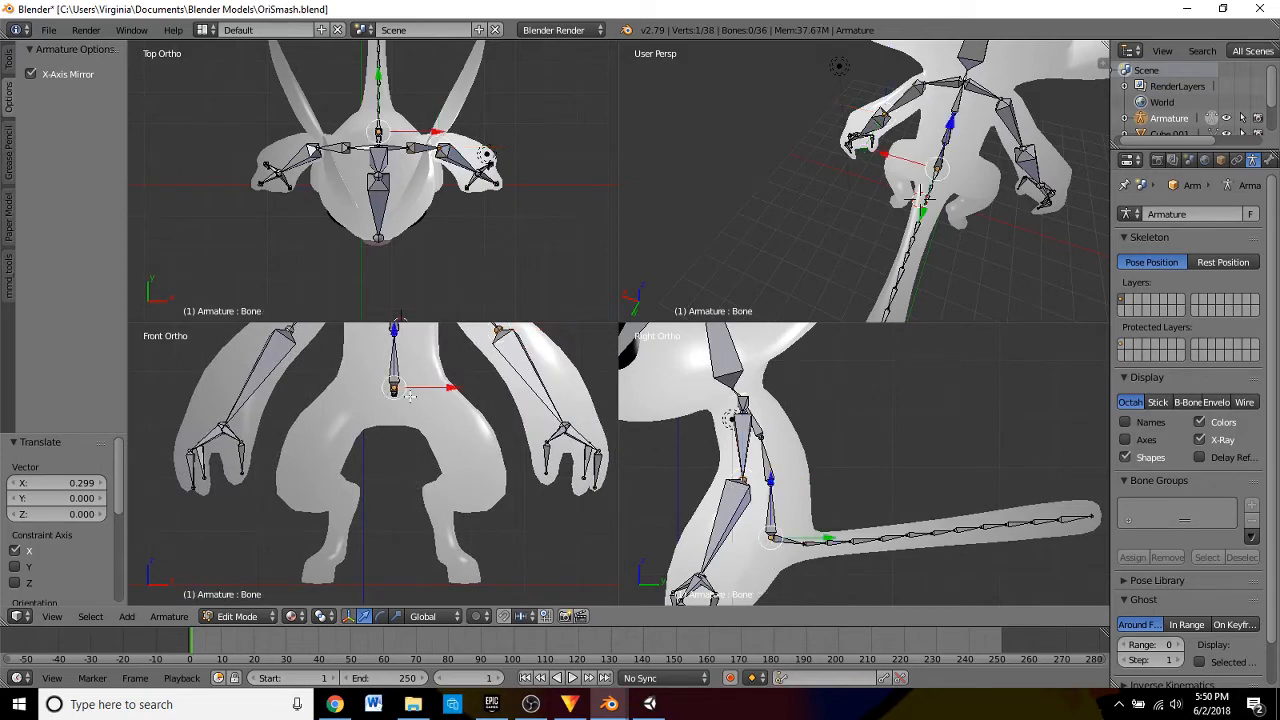
{"action": "key", "text": "shift+e"}
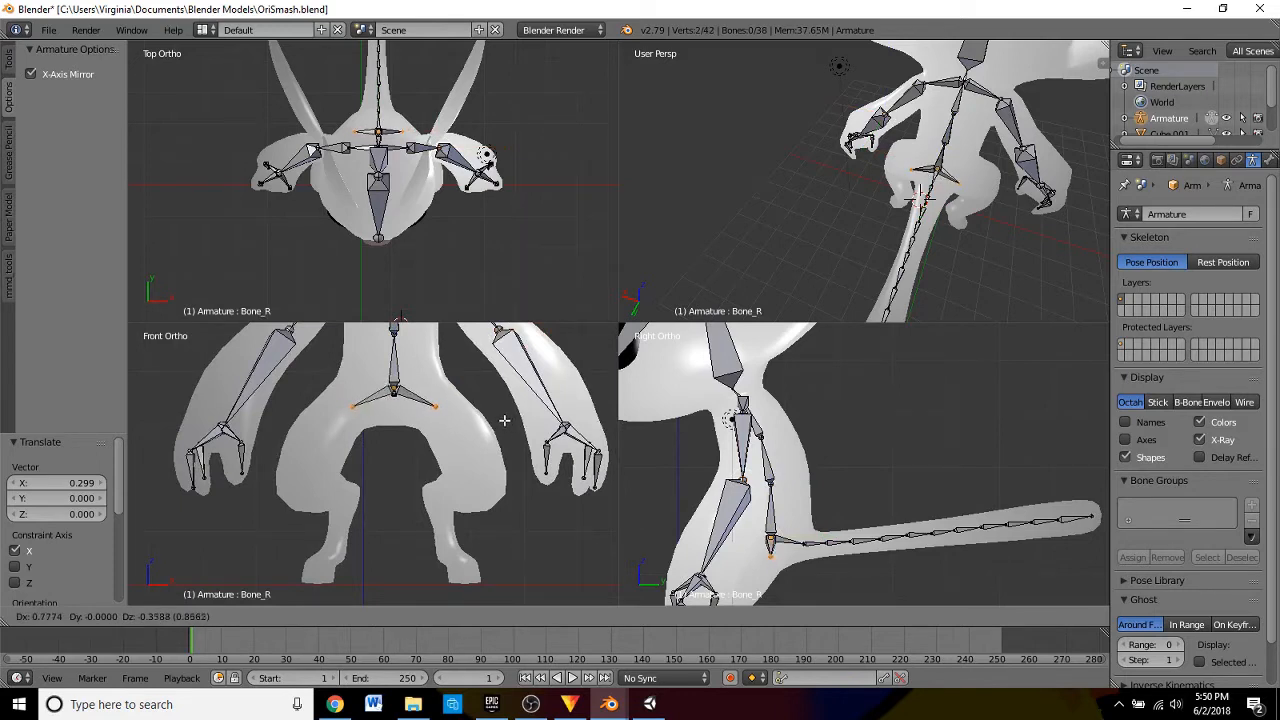
{"action": "left_click", "coordinate": [502, 420]}
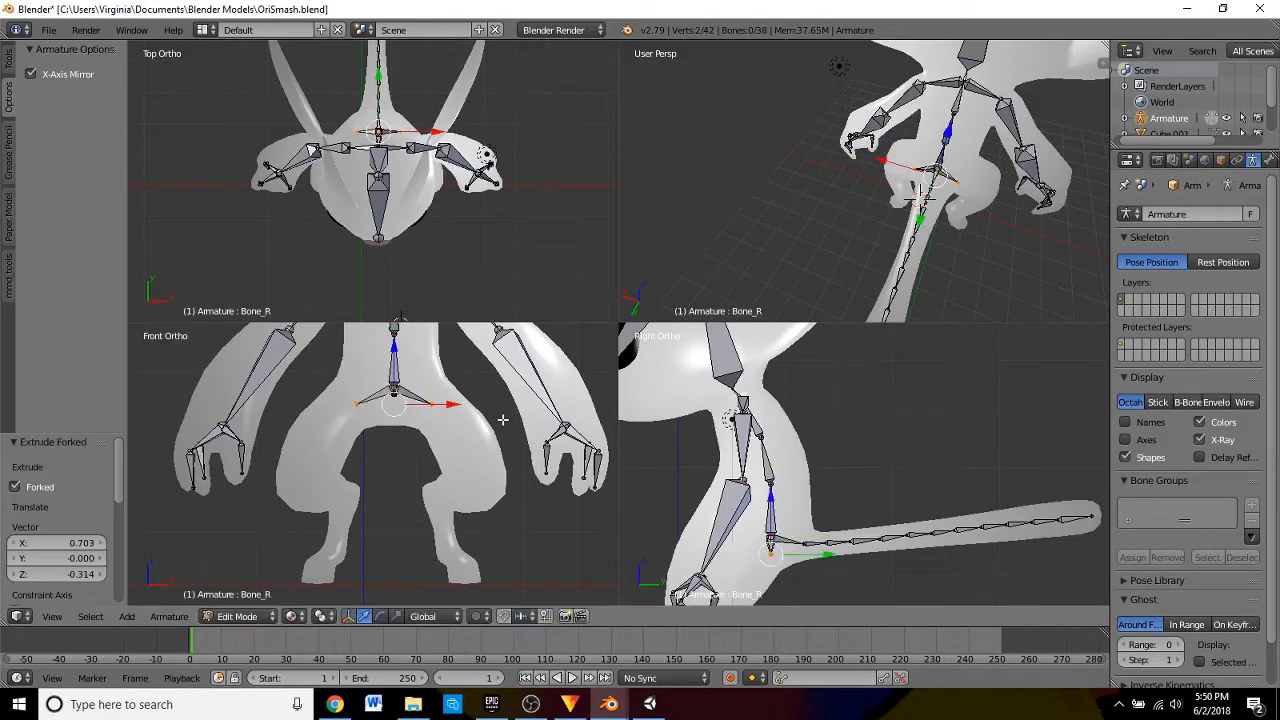
{"action": "left_click_drag", "start_coordinate": [828, 555], "coordinate": [791, 557]}
- Extrude thigh bones about 0.90 units outward and 1.67 down, then shift the knee joints about 0.14 further outward and 0.64 forward
{"action": "middle_click_drag", "start_coordinate": [480, 437], "coordinate": [453, 371], "text": "shift"}
{"action": "key", "text": "e"}
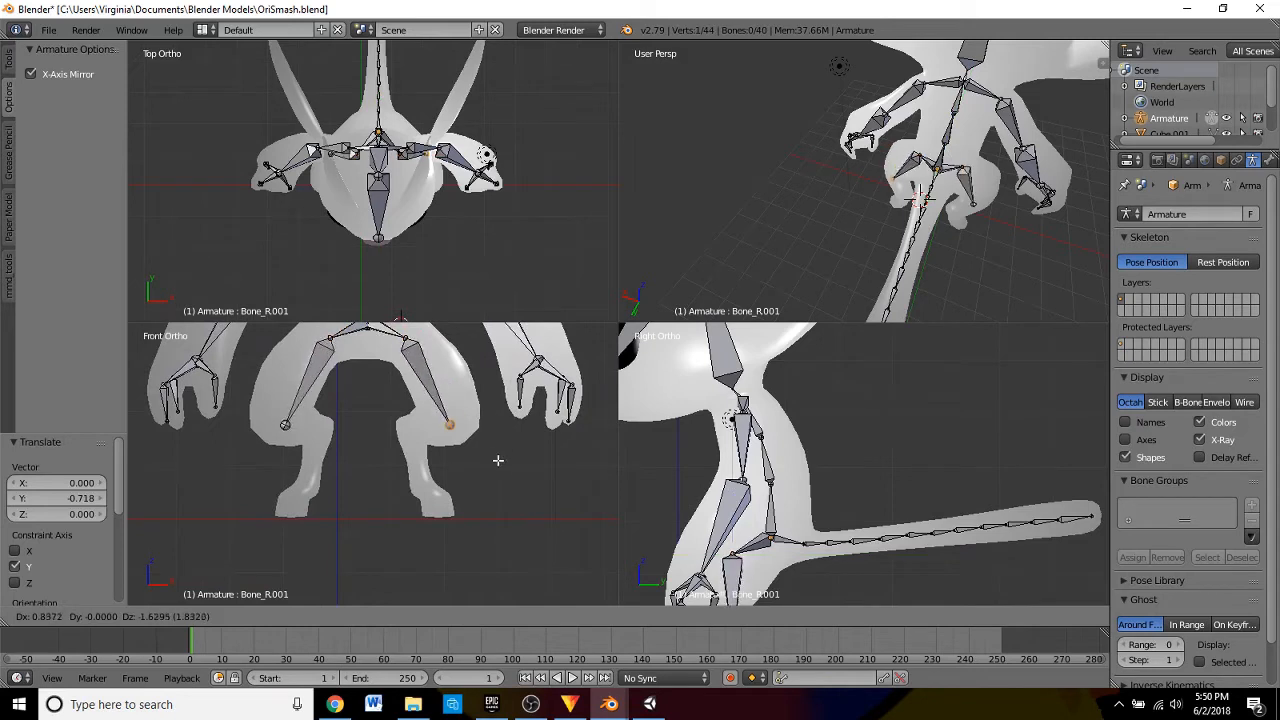
{"action": "left_click", "coordinate": [501, 461]}
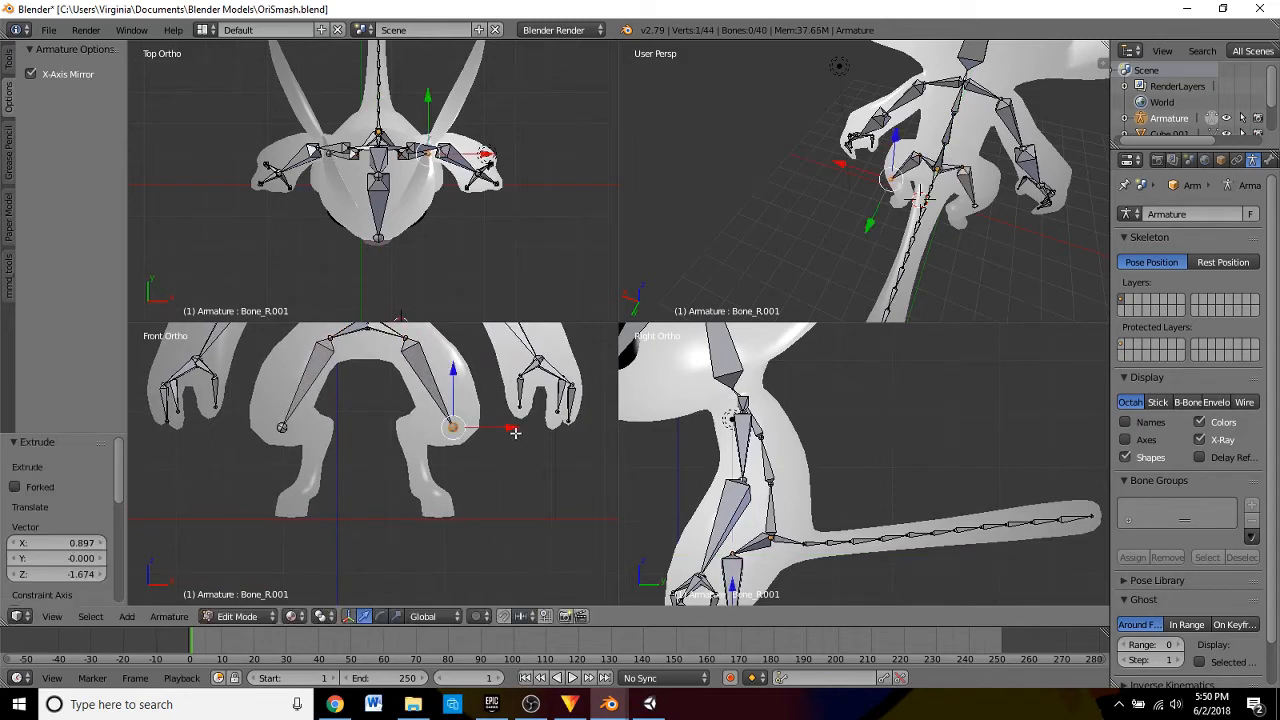
{"action": "left_click_drag", "start_coordinate": [514, 431], "coordinate": [523, 431]}
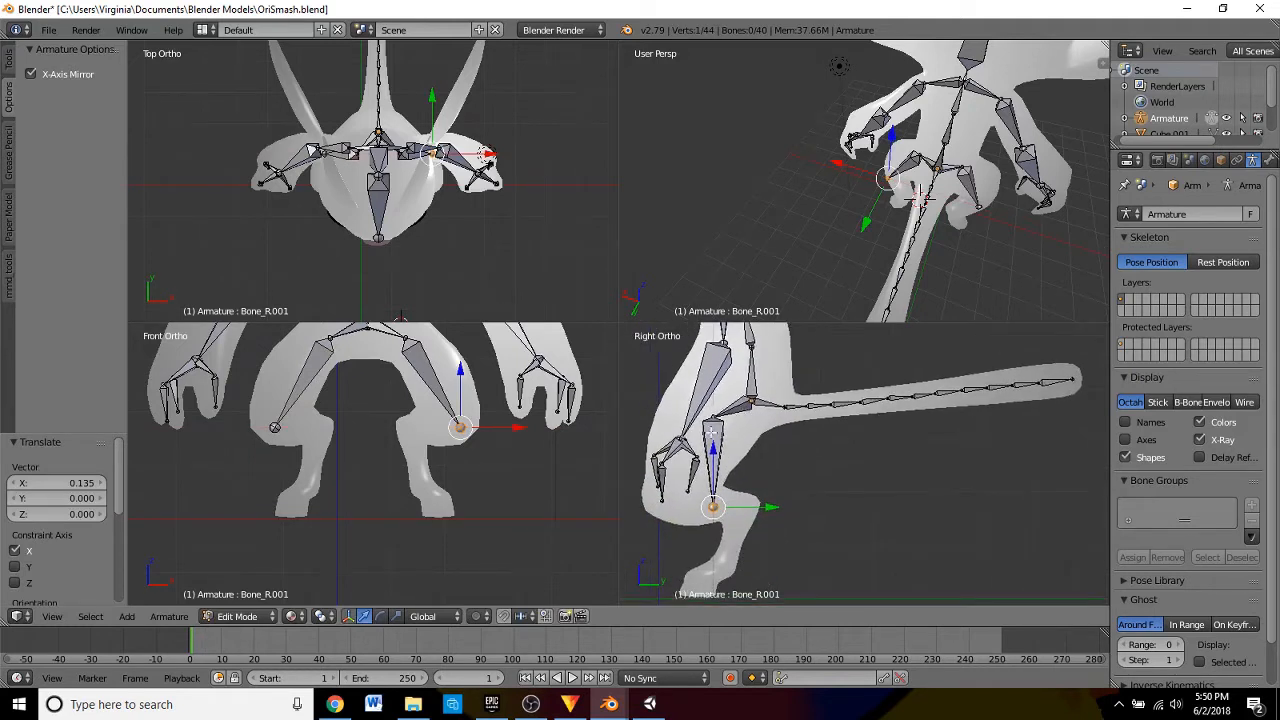
{"action": "left_click_drag", "start_coordinate": [775, 512], "coordinate": [740, 507]}
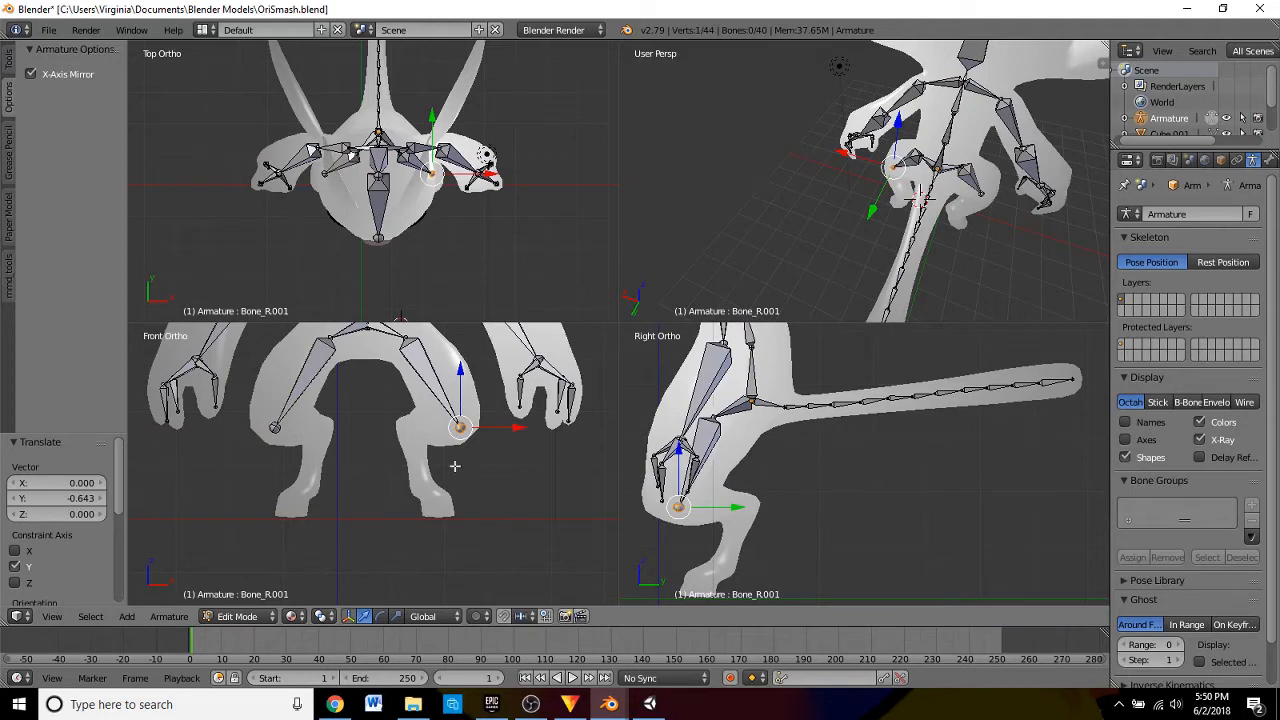
- Extrude bones from the knees about 1.21 units back along Y and 0.06 up, and move their ends about 1.05 units inward along X
{"action": "key", "text": "e"}
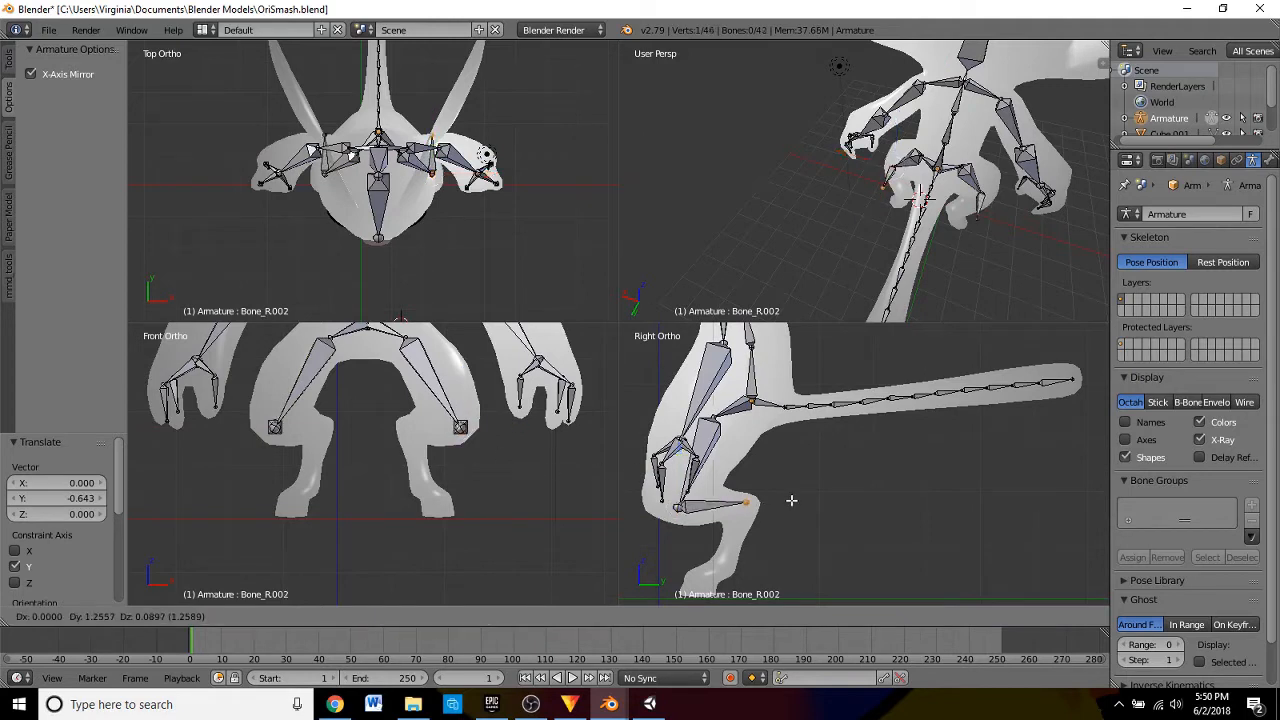
{"action": "left_click", "coordinate": [789, 503]}
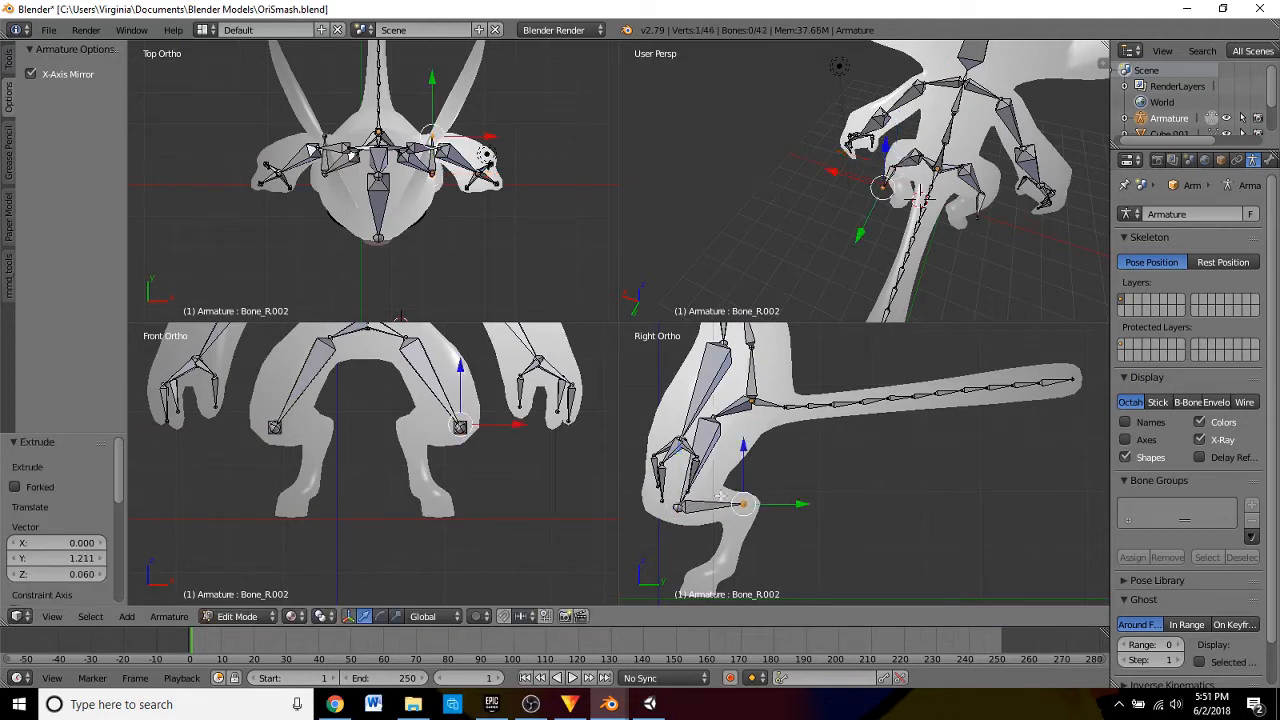
{"action": "key", "text": "e"}
{"action": "key", "text": "x"}
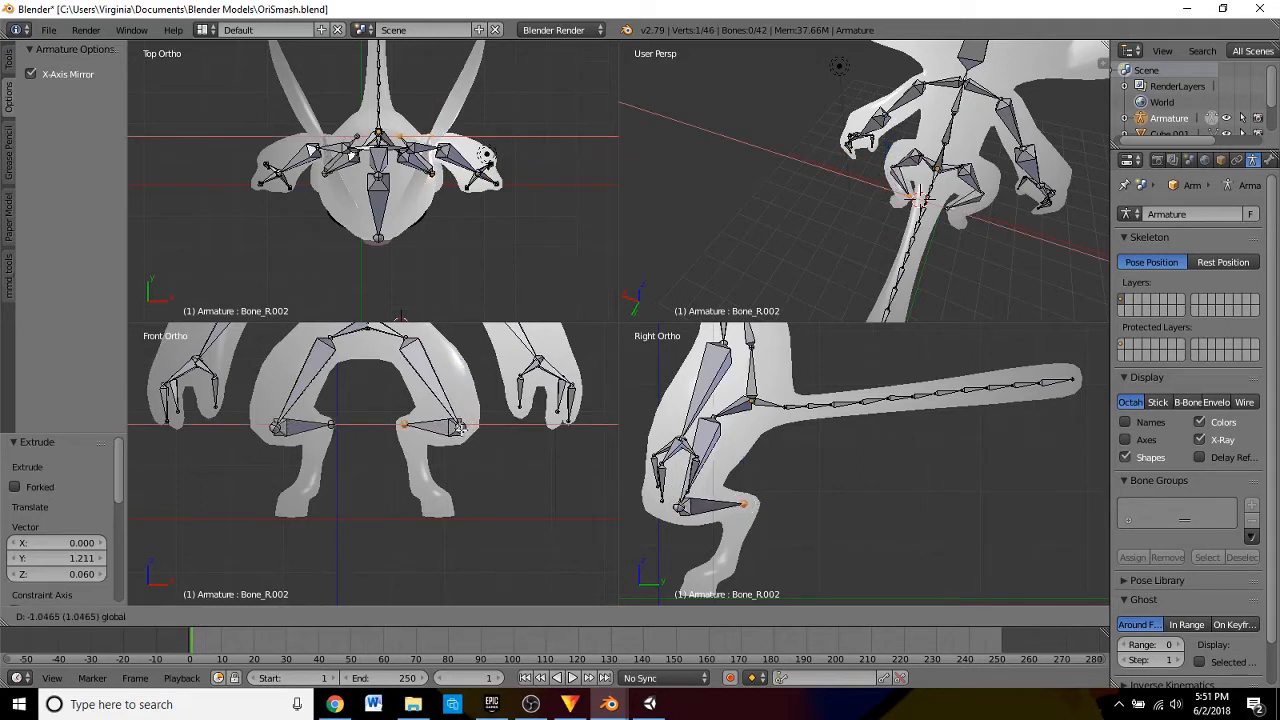
{"action": "left_click", "coordinate": [460, 428]}
- Extrude lower leg bones about 1.23 units down and 0.39 forward, and move the ankle joints about 0.40 units outward along X
{"action": "key", "text": "g"}
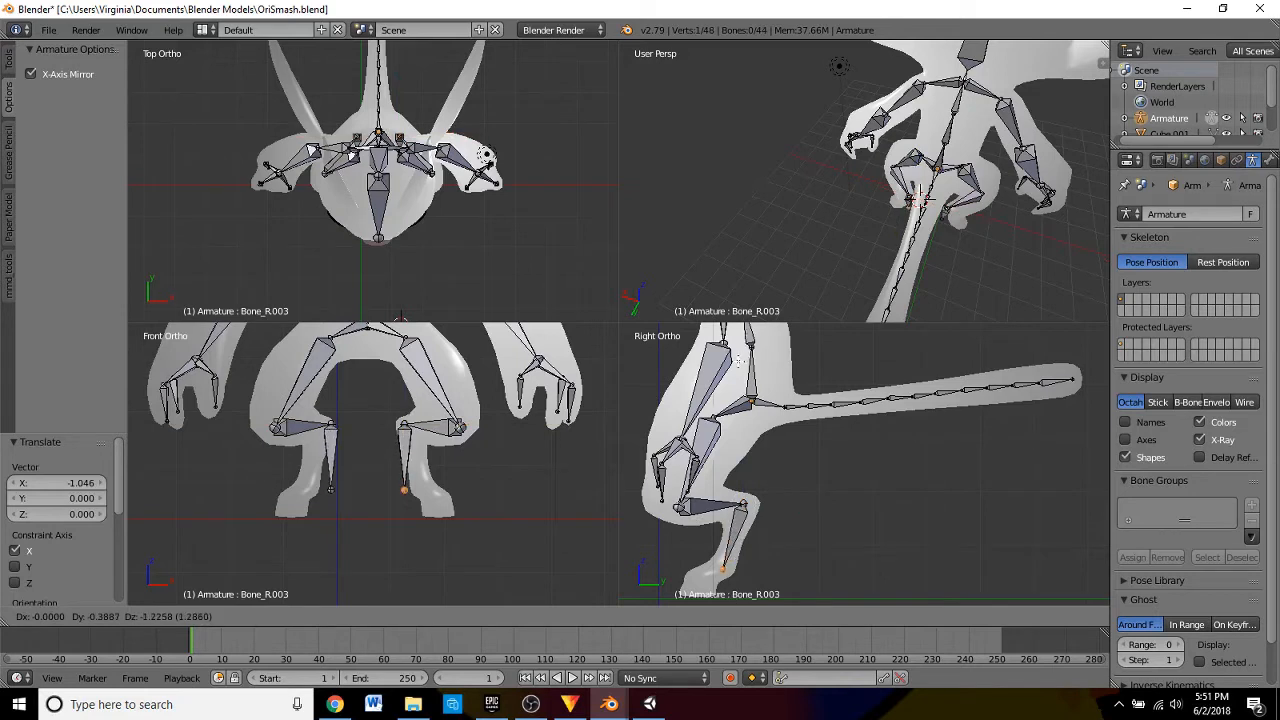
{"action": "left_click", "coordinate": [740, 361]}
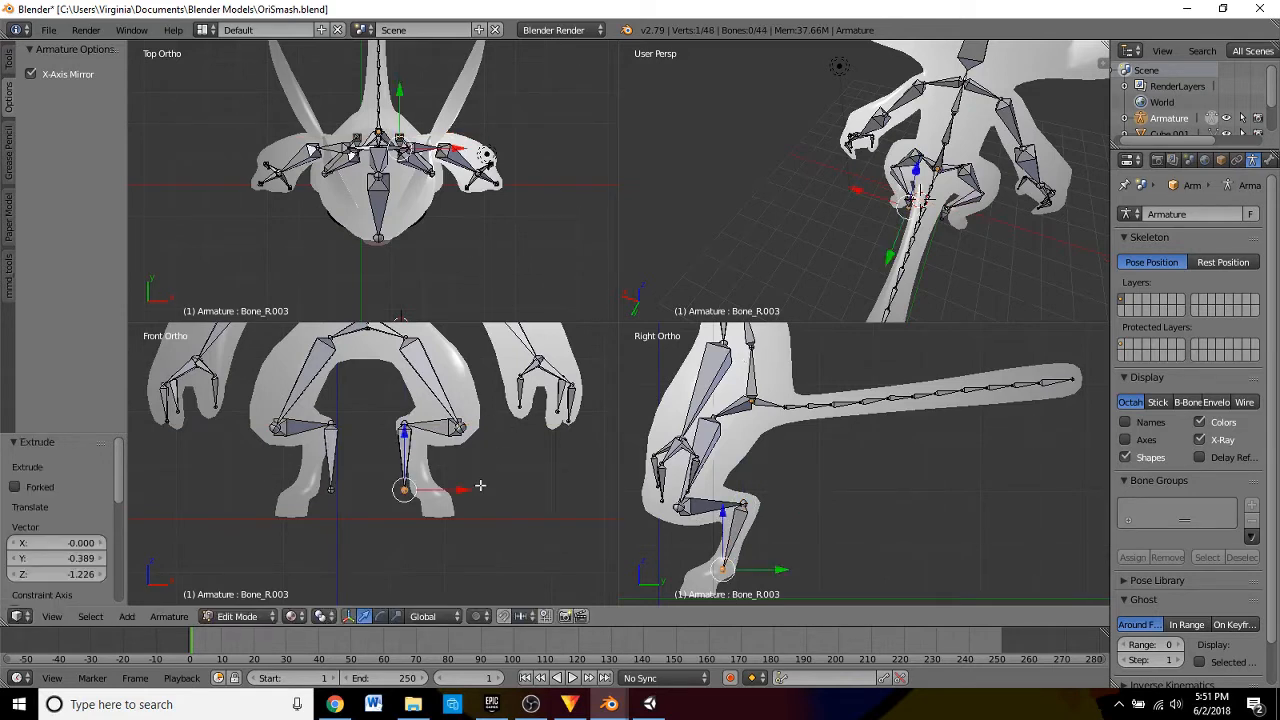
{"action": "key", "text": "g"}
{"action": "key", "text": "x"}
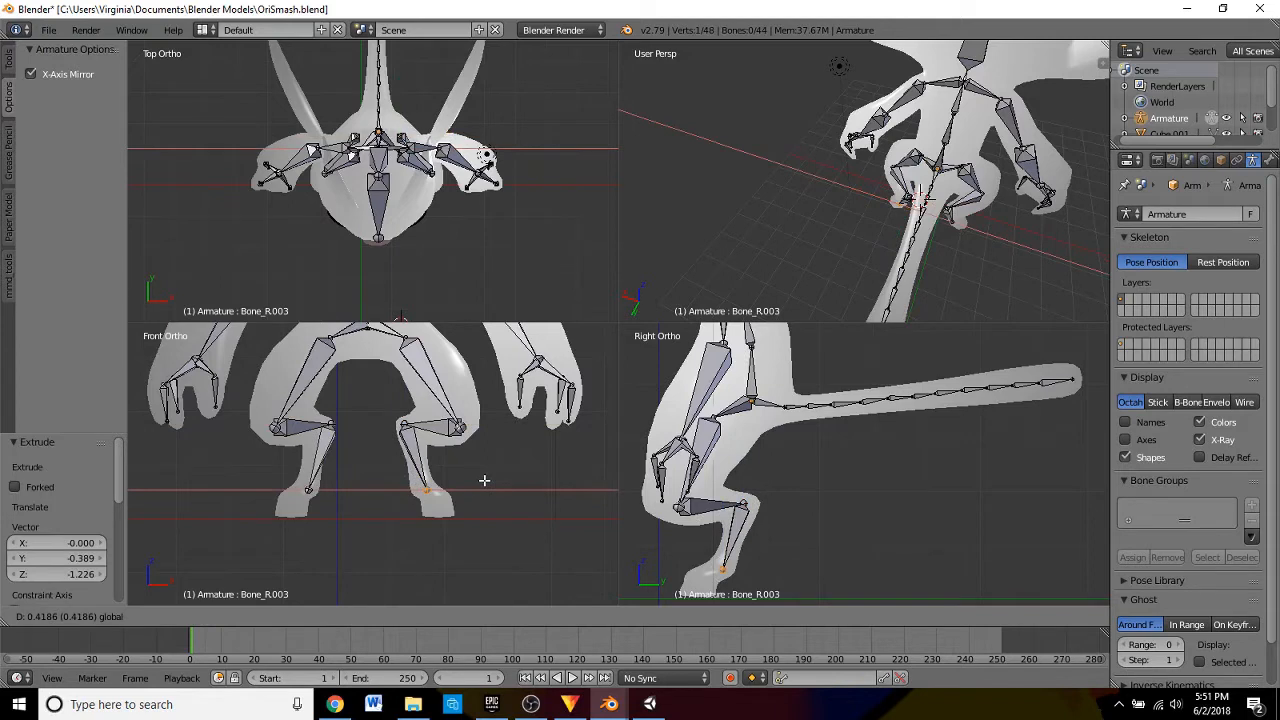
{"action": "left_click", "coordinate": [483, 481]}
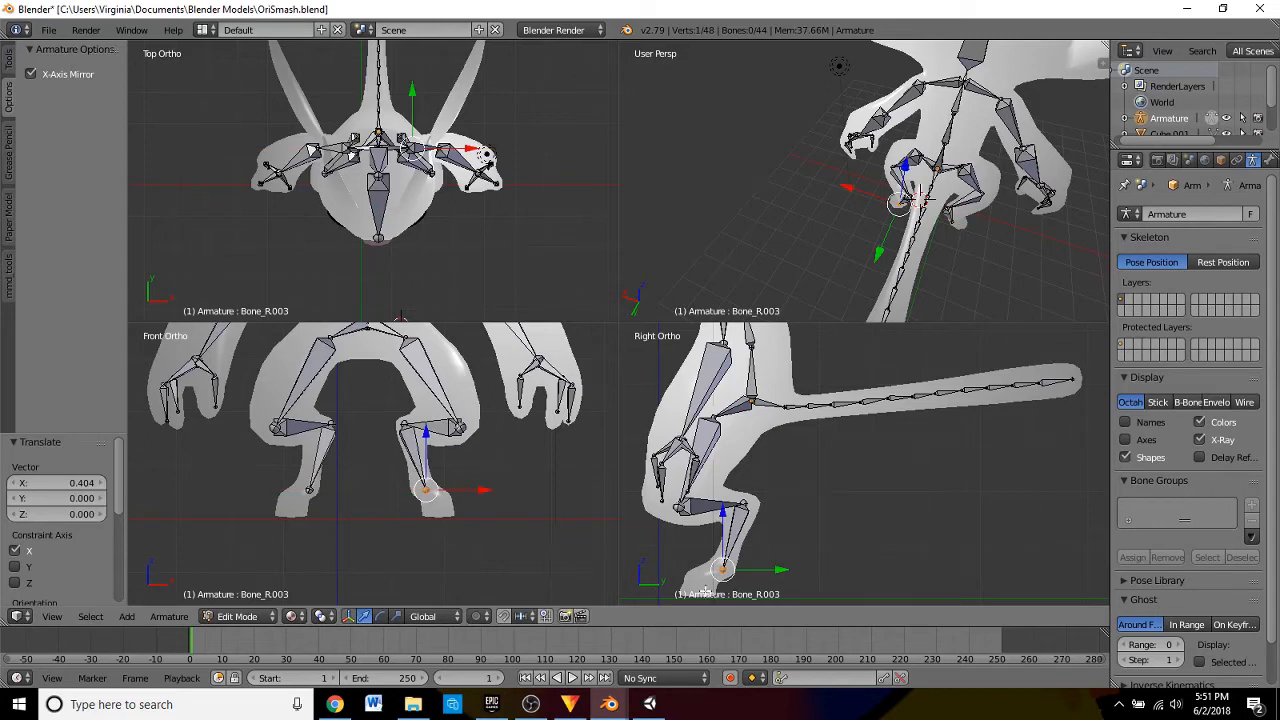
- Extrude foot bones from the ankles about 0.46 units forward and 0.12 down, and move their ends about 0.18 units outward along X
{"action": "key", "text": "e"}
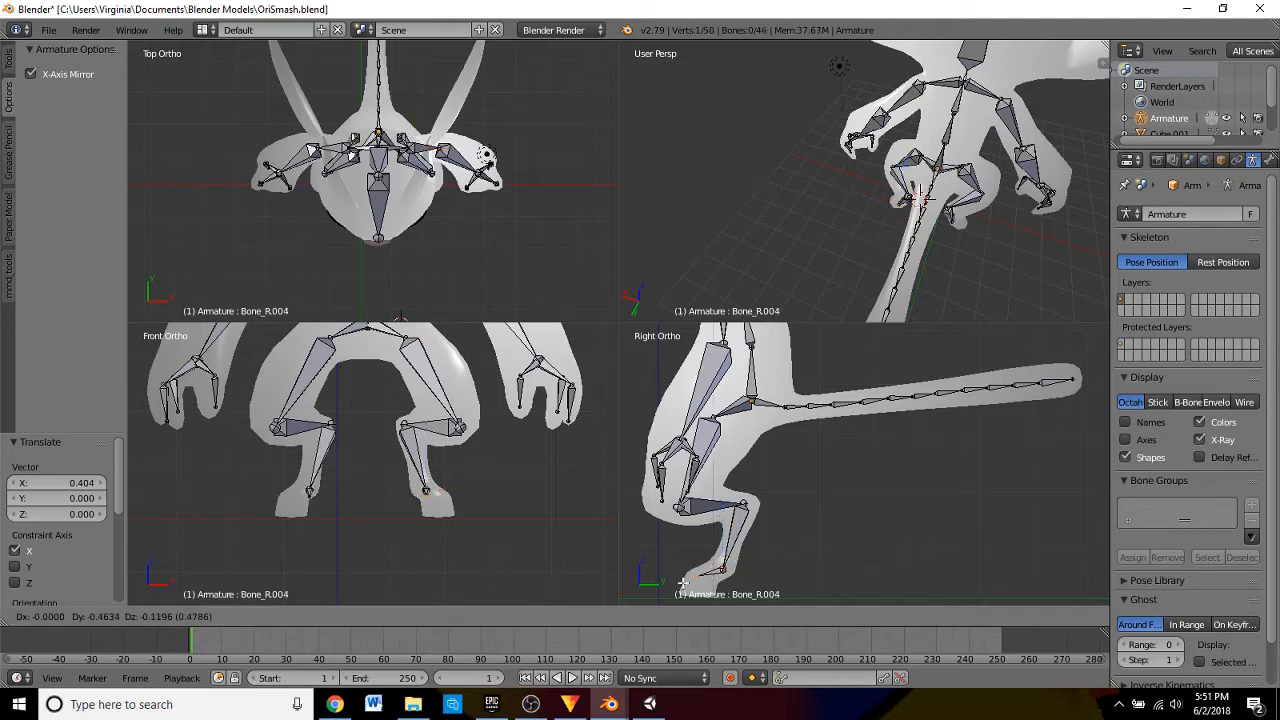
{"action": "left_click", "coordinate": [682, 582]}
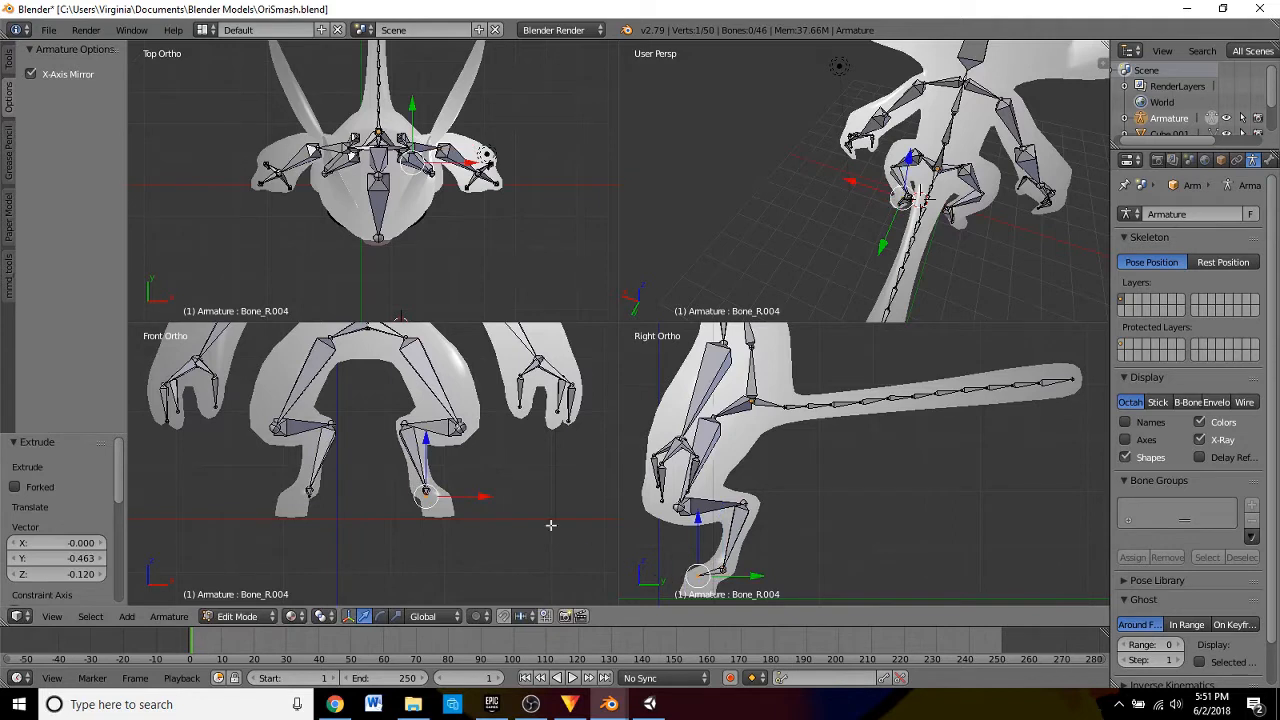
{"action": "key", "text": "g"}
{"action": "key", "text": "x"}
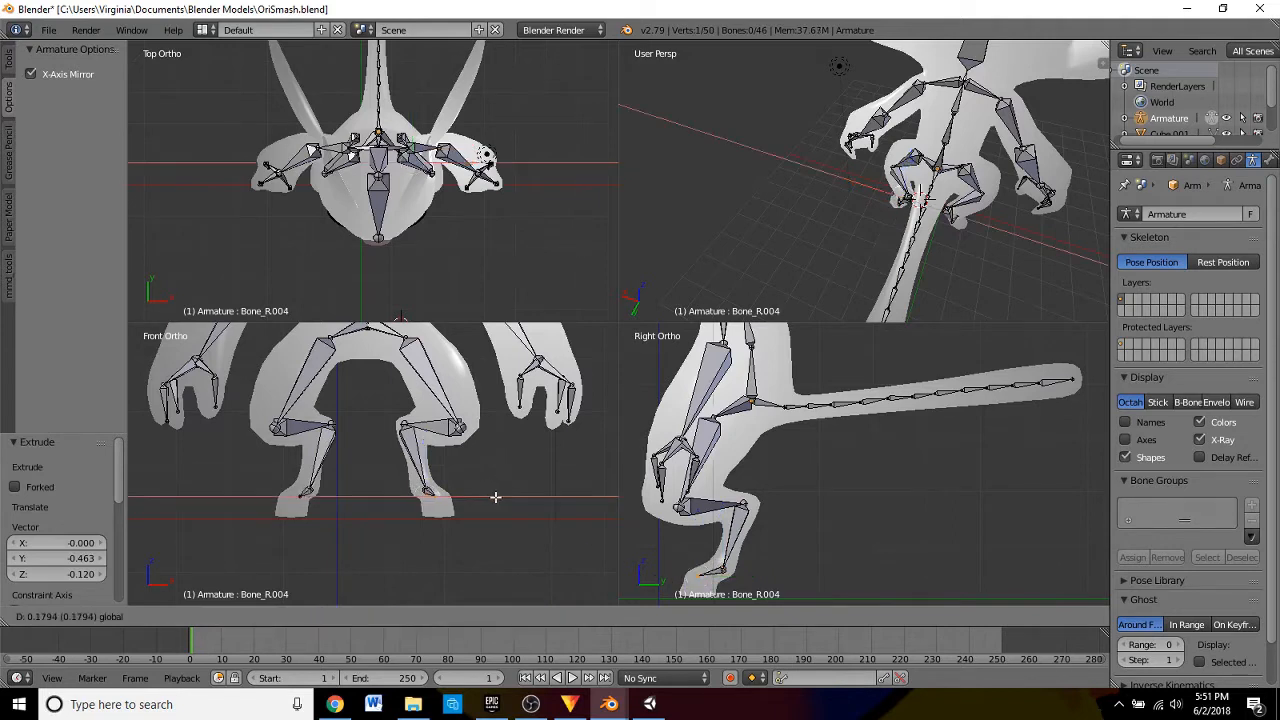
{"action": "left_click", "coordinate": [494, 496]}
- Extrude toe bones about 0.28 units down and 0.03 forward, and move the toe tips about 0.06 units outward along X
{"action": "key", "text": "e"}
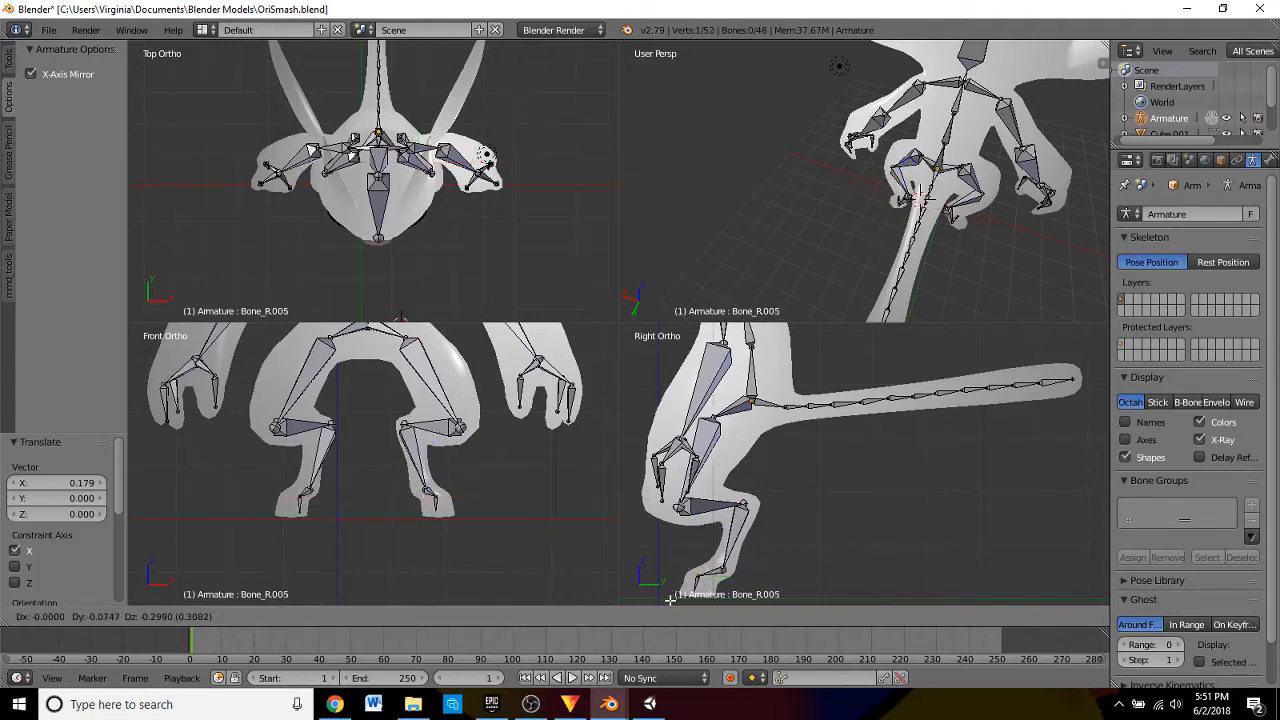
{"action": "left_click", "coordinate": [672, 598]}
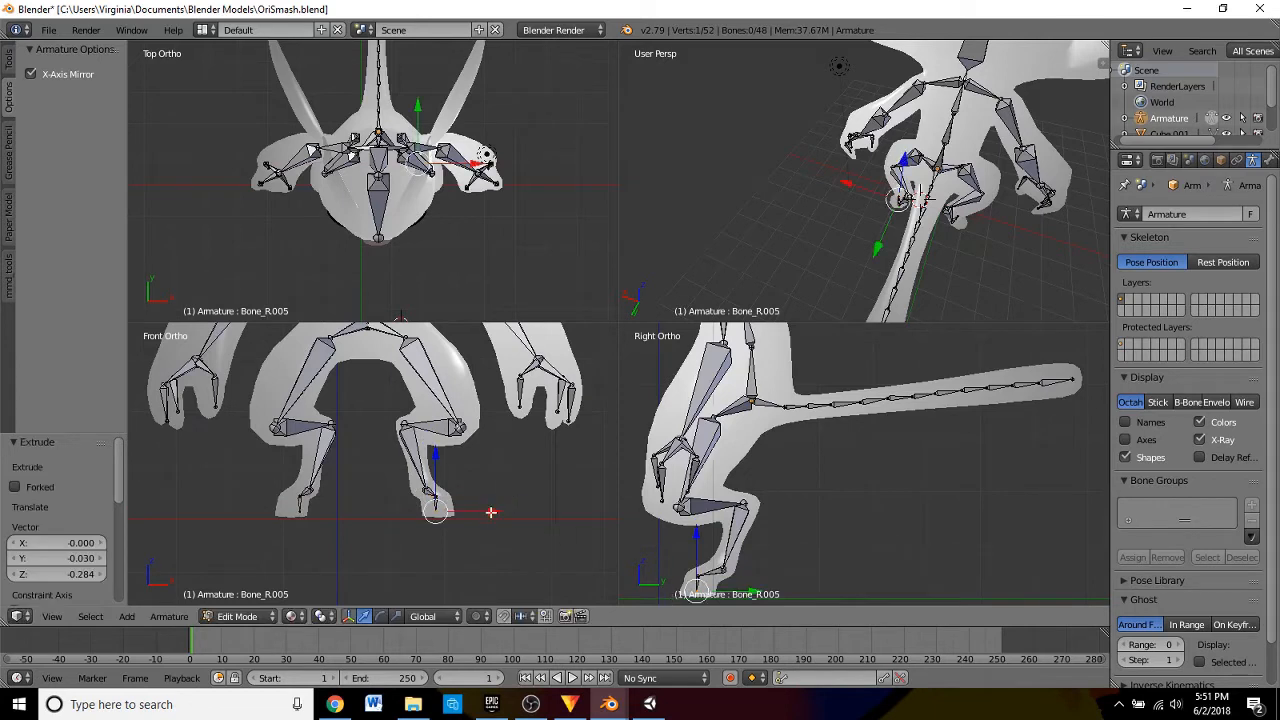
{"action": "key", "text": "g"}
{"action": "key", "text": "x"}
{"action": "left_click", "coordinate": [494, 515]}
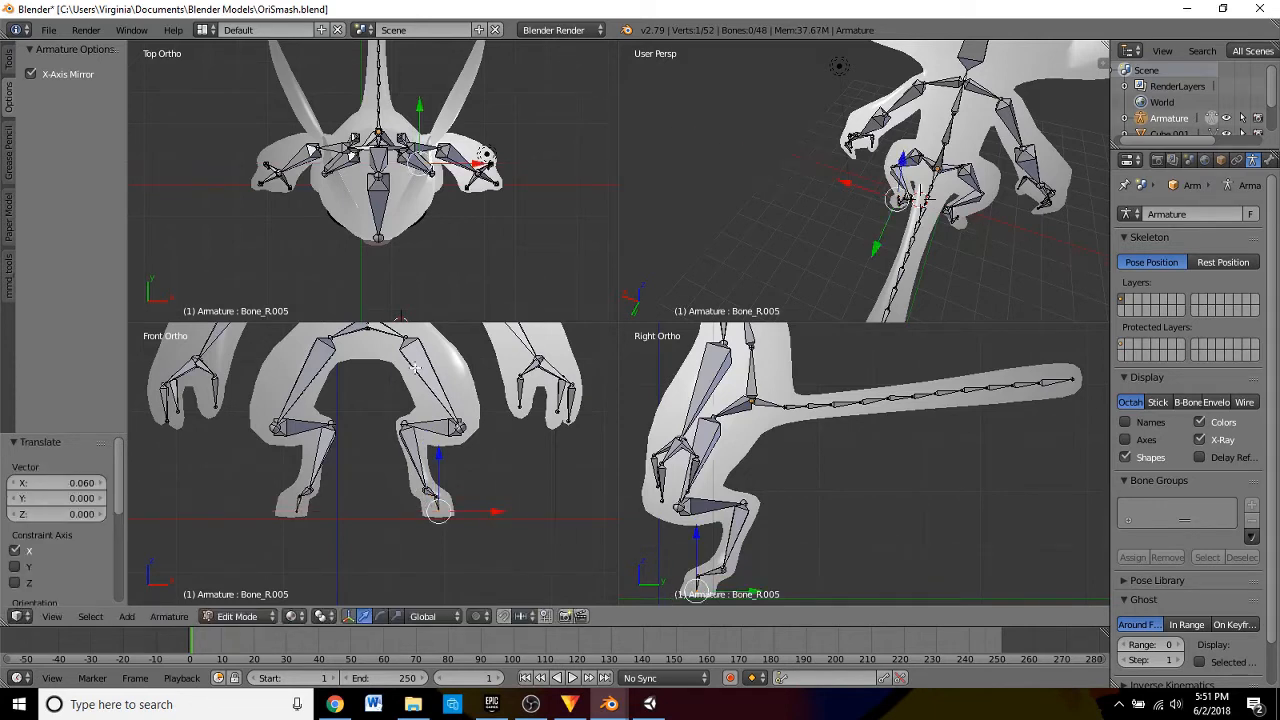
- Select the character meshes Cube.001 and Cube.002 in Object Mode and shift them slightly along positive X to centre them on the armature
{"action": "scroll", "coordinate": [1177, 117], "scroll_direction": "down", "scroll_amount": 3}
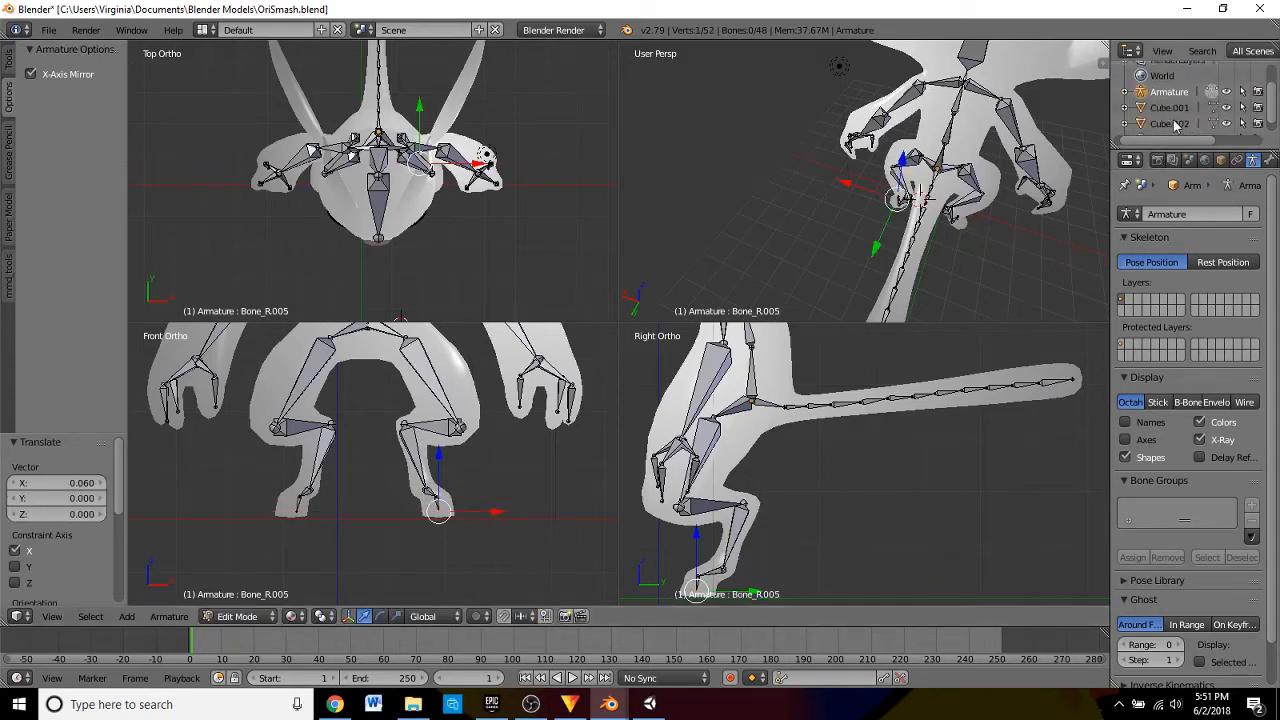
{"action": "left_click", "coordinate": [1175, 96]}
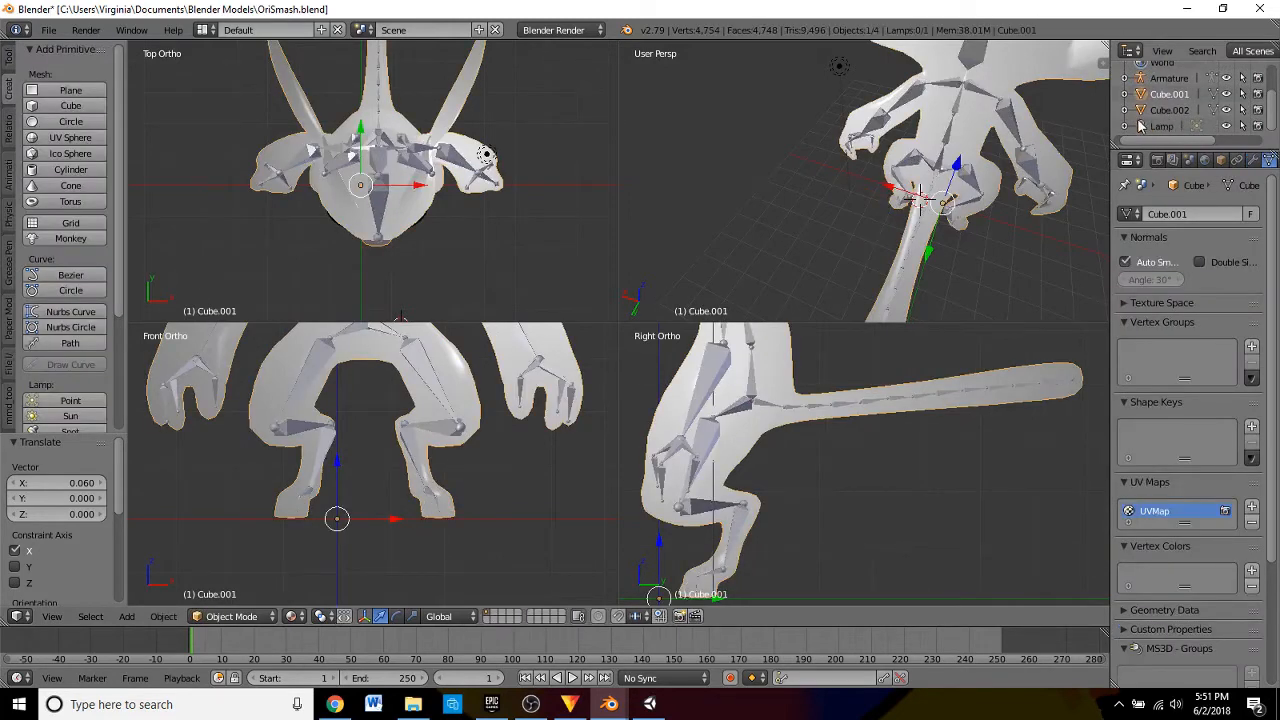
{"action": "left_click", "coordinate": [1165, 110], "text": "ctrl"}
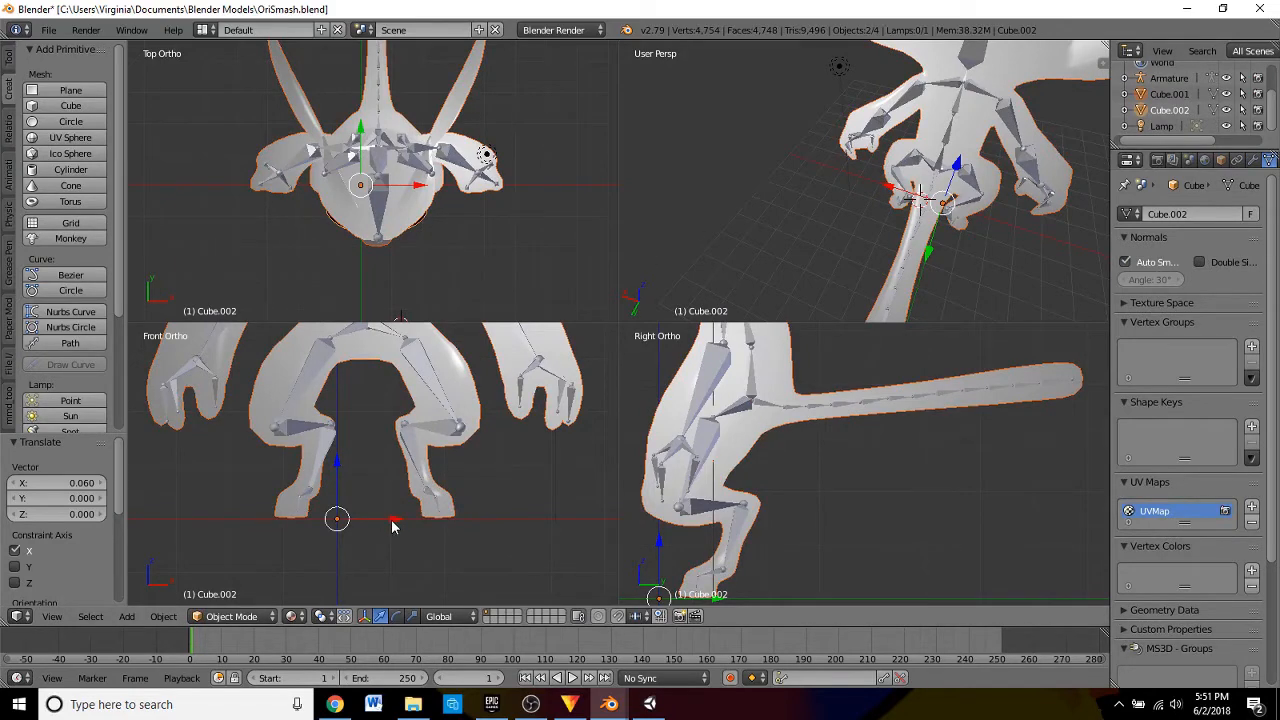
{"action": "left_click_drag", "start_coordinate": [393, 527], "coordinate": [394, 526]}
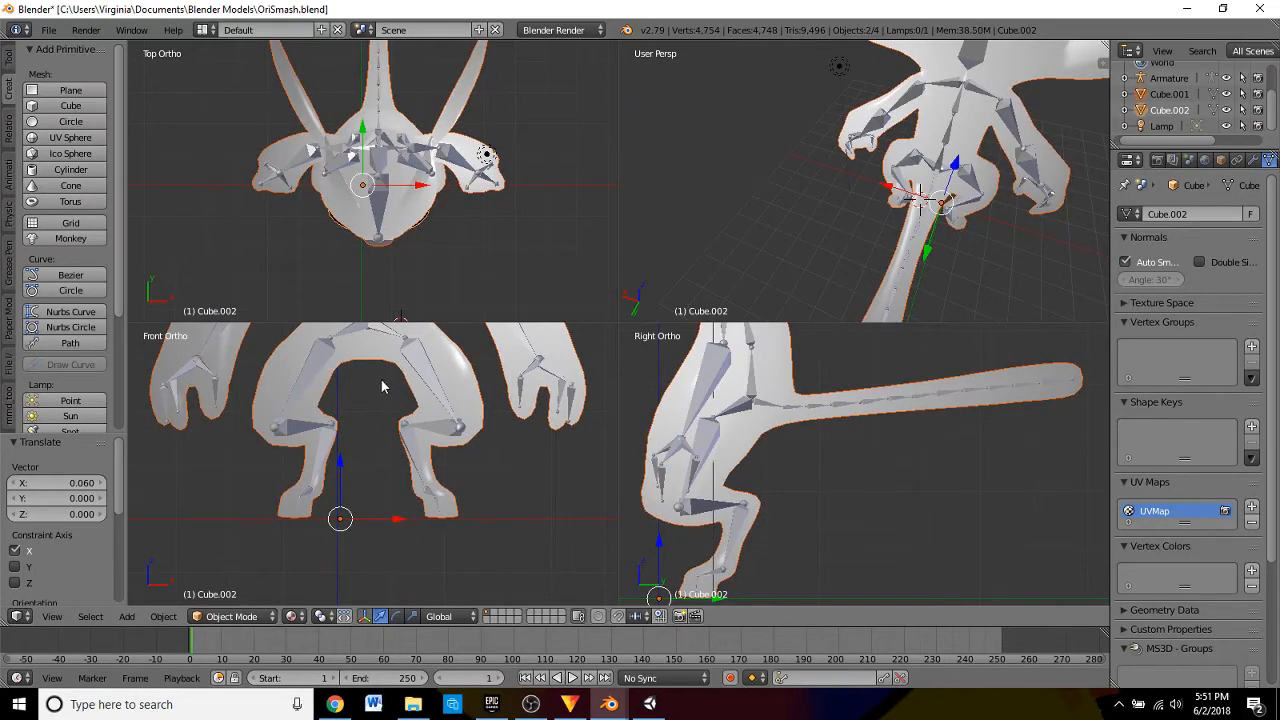
{"action": "scroll", "coordinate": [371, 551], "scroll_direction": "up", "scroll_amount": 5}
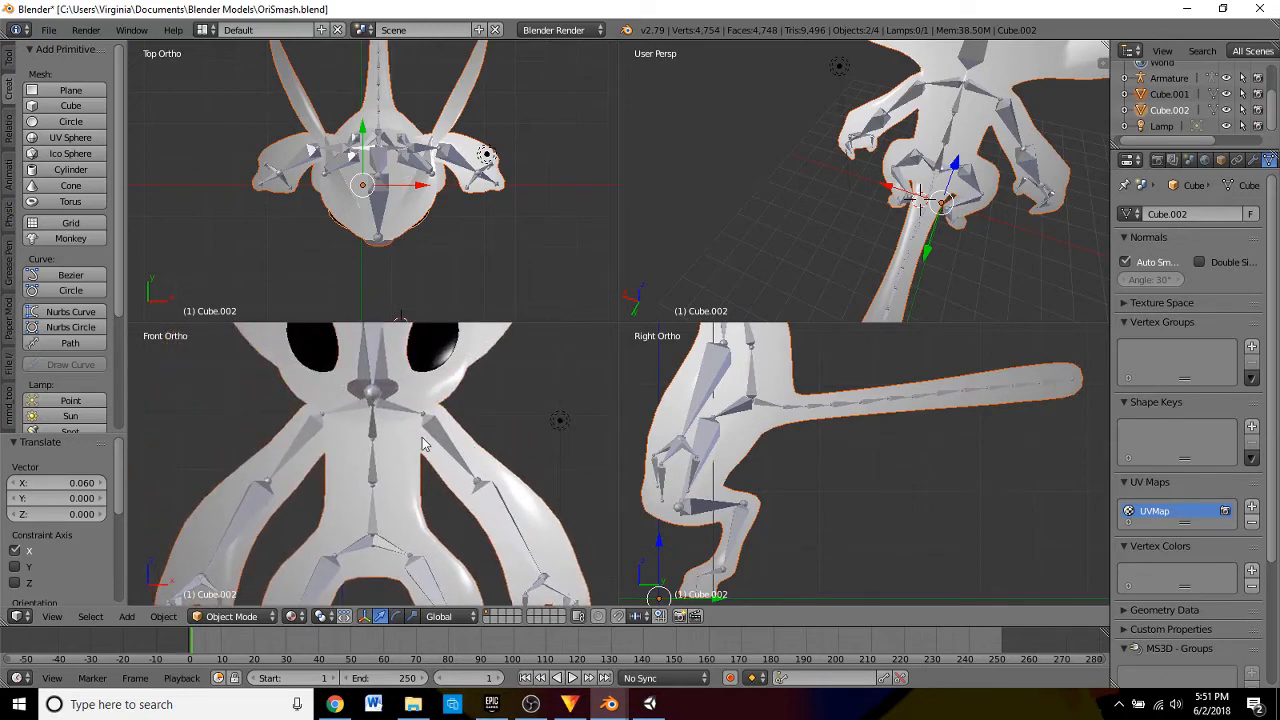
{"action": "scroll", "coordinate": [434, 421], "scroll_direction": "down", "scroll_amount": 1}
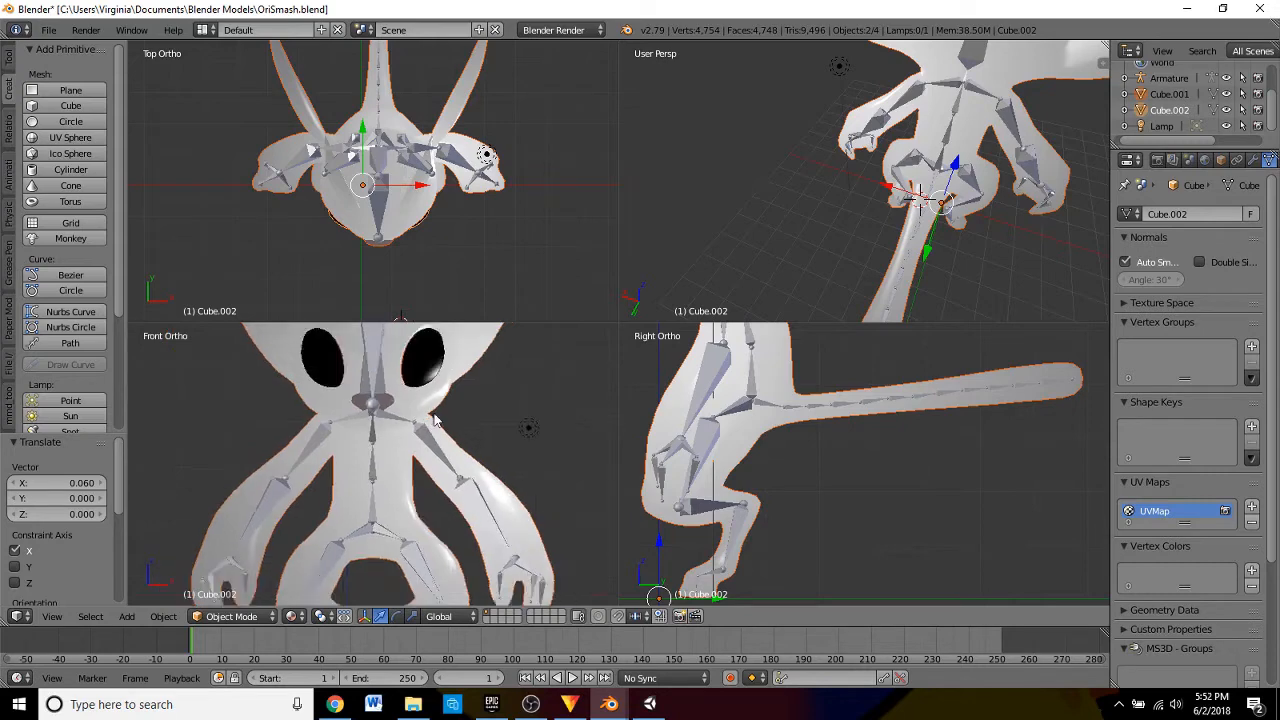
{"action": "scroll", "coordinate": [434, 421], "scroll_direction": "down", "scroll_amount": 3}
{"action": "scroll", "coordinate": [430, 423], "scroll_direction": "up", "scroll_amount": 4}
{"action": "scroll", "coordinate": [426, 425], "scroll_direction": "down", "scroll_amount": 2}
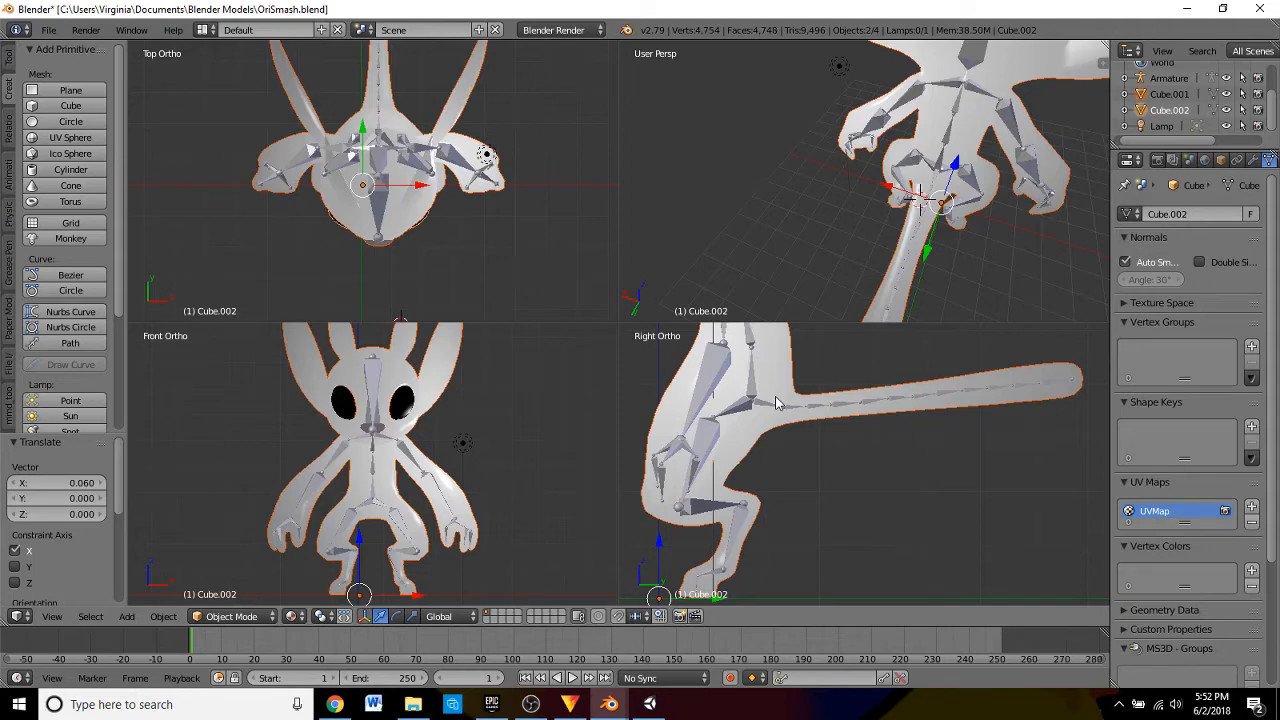
{"action": "scroll", "coordinate": [335, 560], "scroll_direction": "up", "scroll_amount": 4}
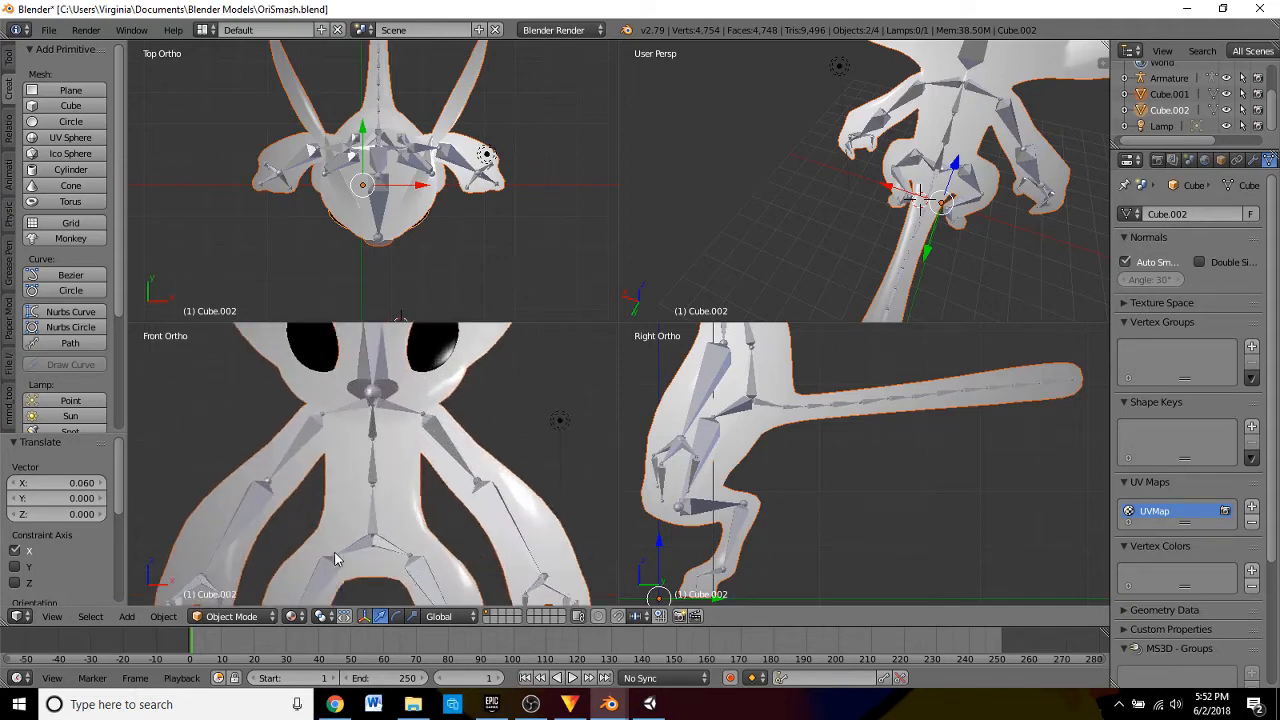
- Select the armature instead of the character meshes and switch it to Edit Mode
{"action": "middle_click_drag", "start_coordinate": [378, 545], "coordinate": [416, 368], "text": "shift"}
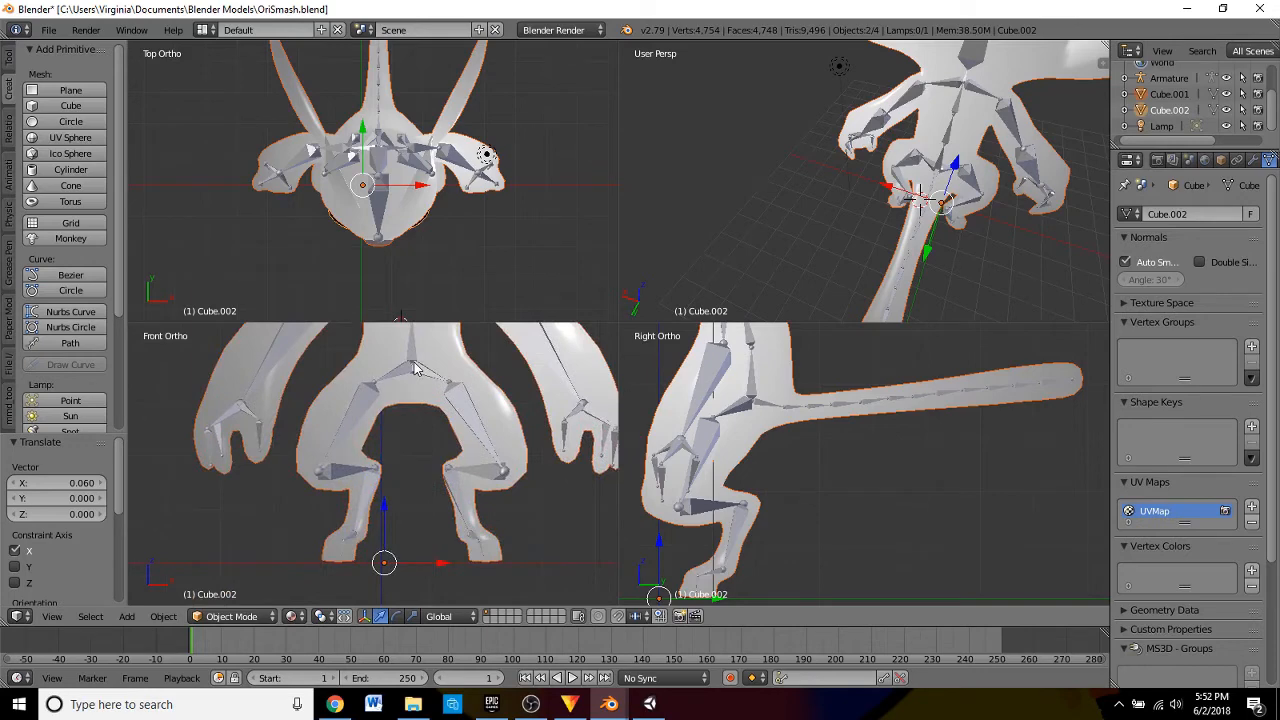
{"action": "right_click", "coordinate": [378, 473]}
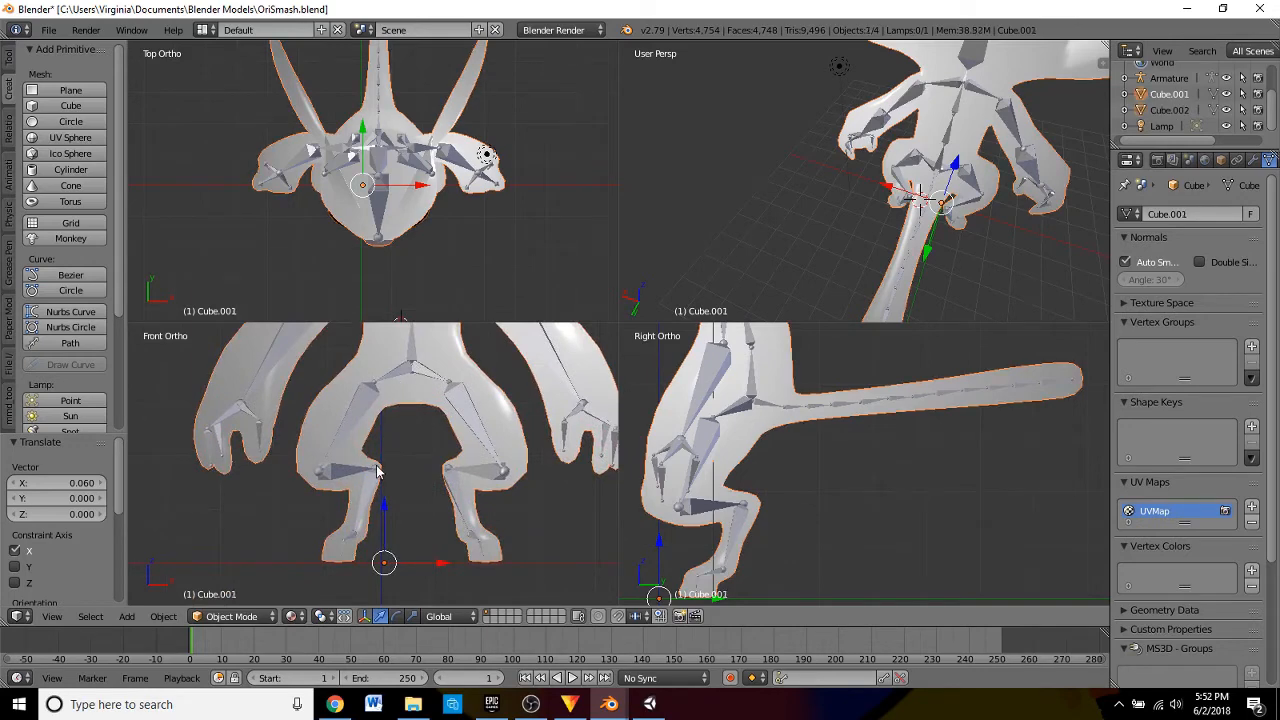
{"action": "right_click", "coordinate": [378, 473]}
{"action": "right_click", "coordinate": [378, 473]}
{"action": "right_click", "coordinate": [378, 473]}
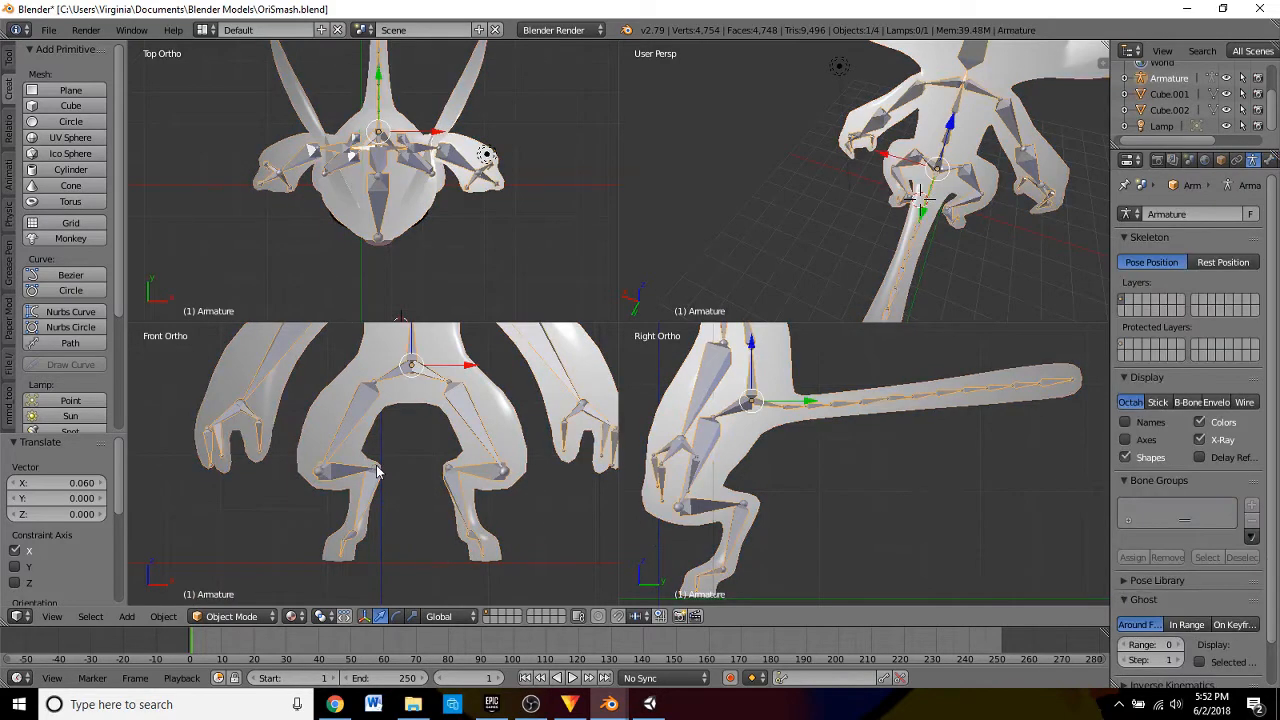
{"action": "left_click", "coordinate": [263, 615]}
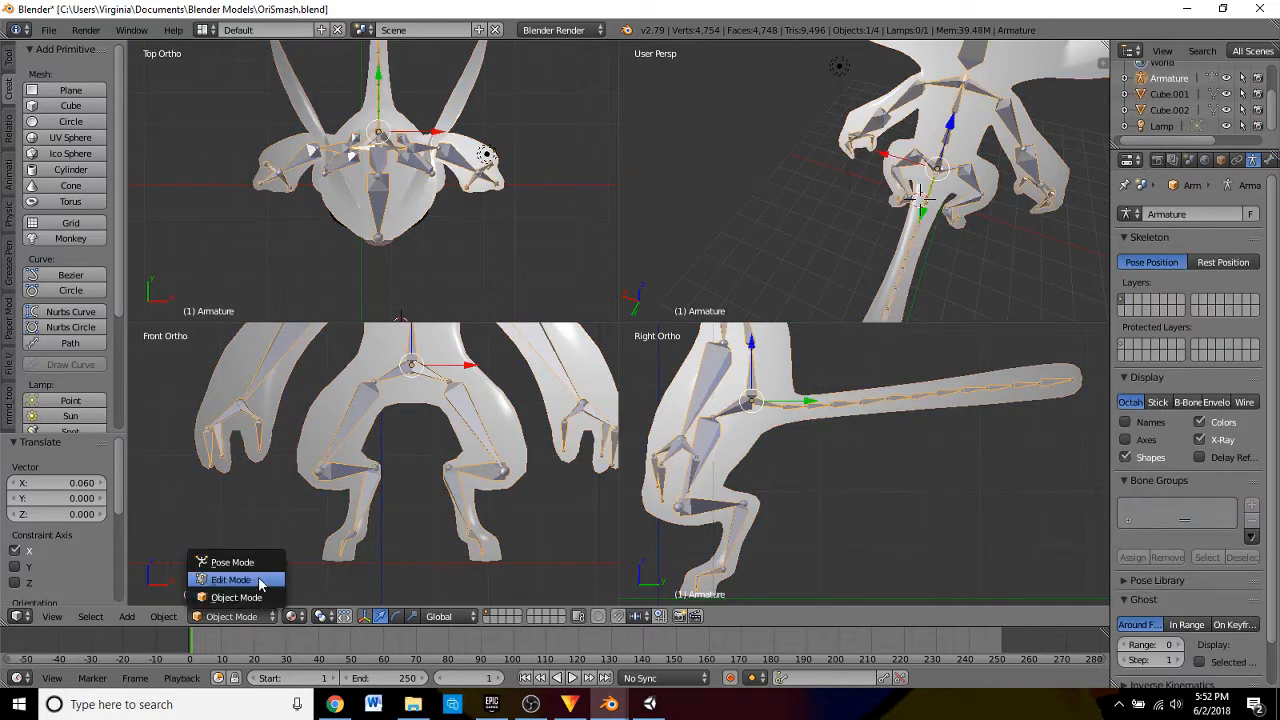
{"action": "left_click", "coordinate": [255, 580]}
- Move the mirrored joints at the top of the lower leg bones outward along X by about 0.09 and another 0.075 units
{"action": "right_click", "coordinate": [378, 470]}
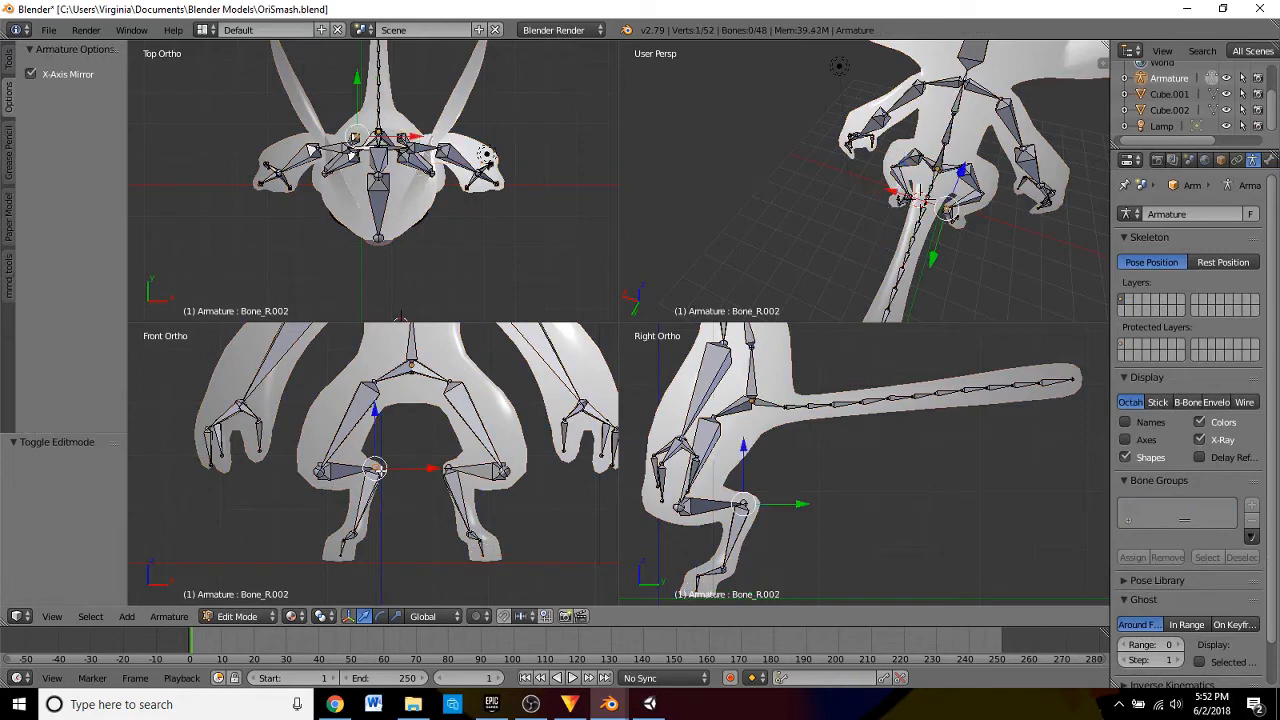
{"action": "key", "text": "g"}
{"action": "key", "text": "x"}
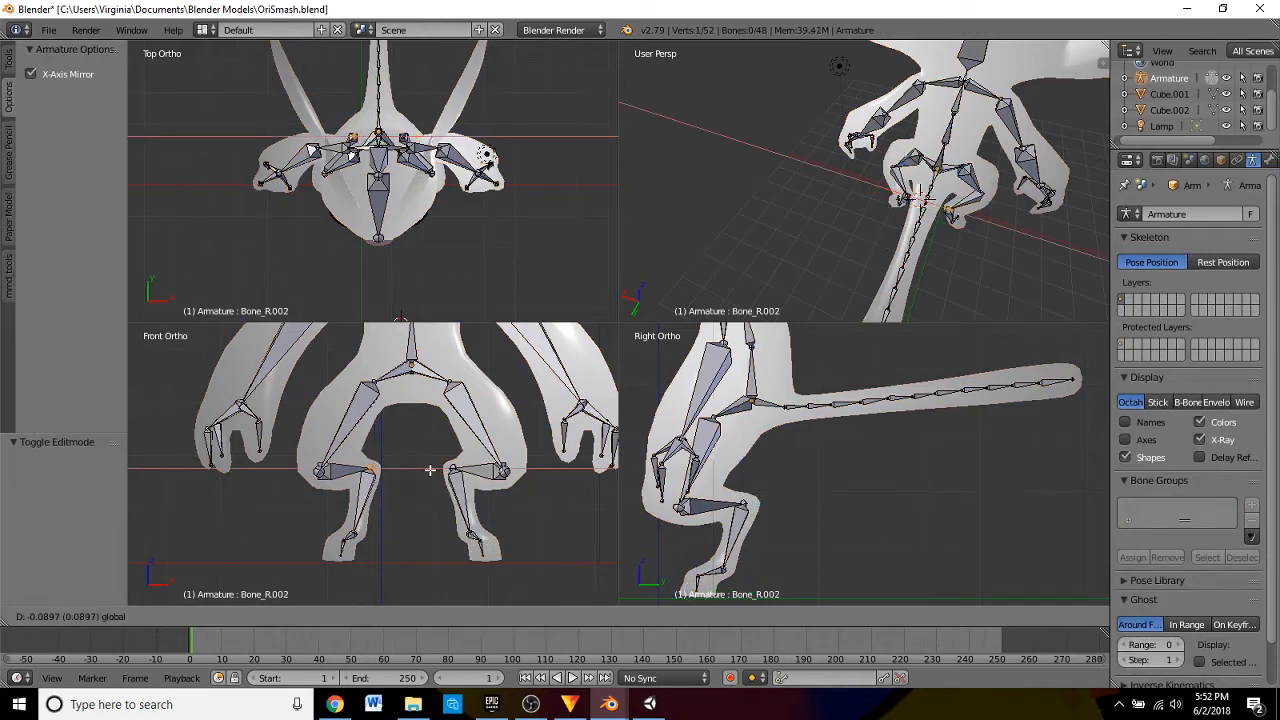
{"action": "left_click", "coordinate": [430, 470]}
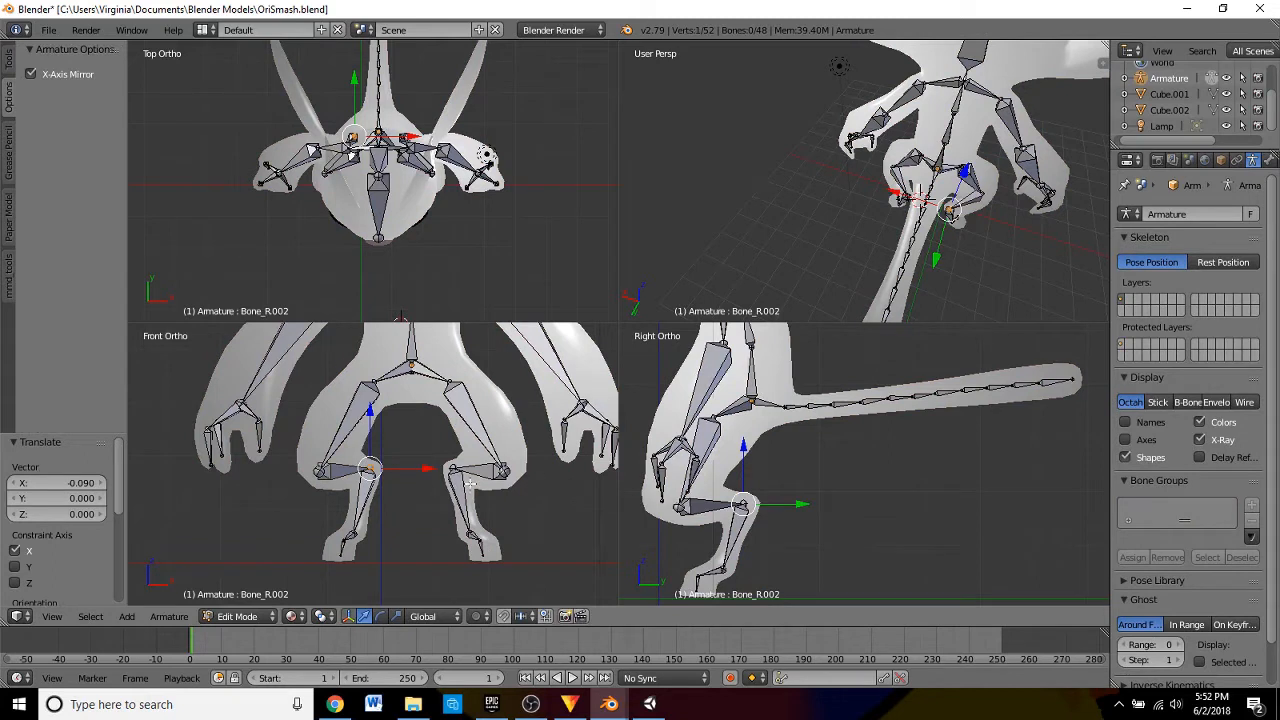
{"action": "key", "text": "g"}
{"action": "key", "text": "x"}
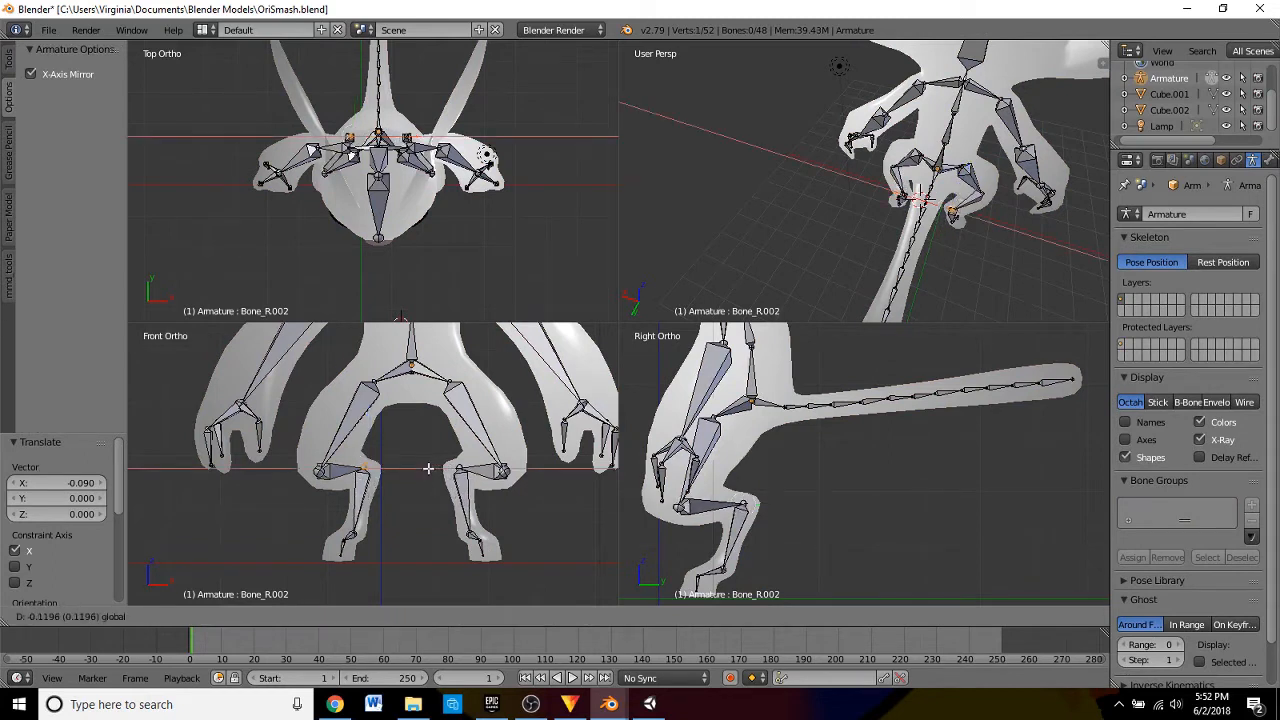
{"action": "left_click", "coordinate": [430, 469]}
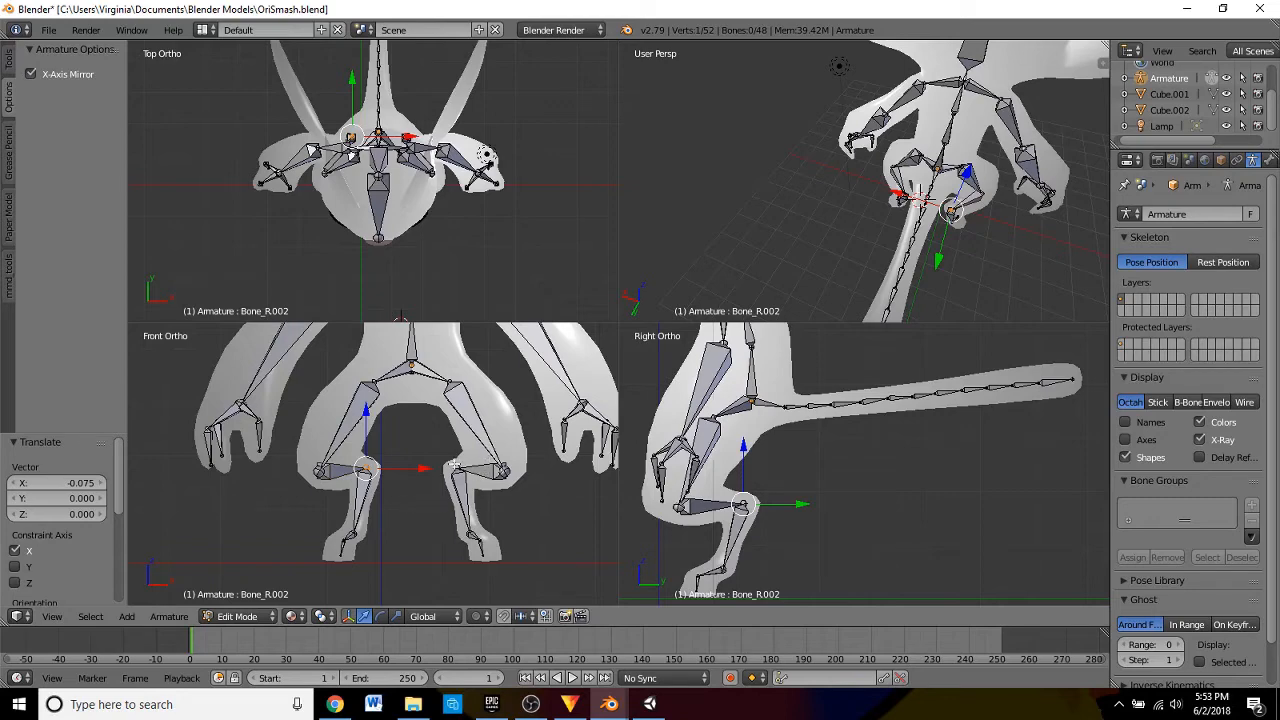
- Try a forked extrusion from the nose joint about 1.72 units along X and 1.03 up, and undo it
{"action": "scroll", "coordinate": [453, 485], "scroll_direction": "up", "scroll_amount": 1}
{"action": "middle_click_drag", "start_coordinate": [453, 485], "coordinate": [391, 505], "text": "shift"}
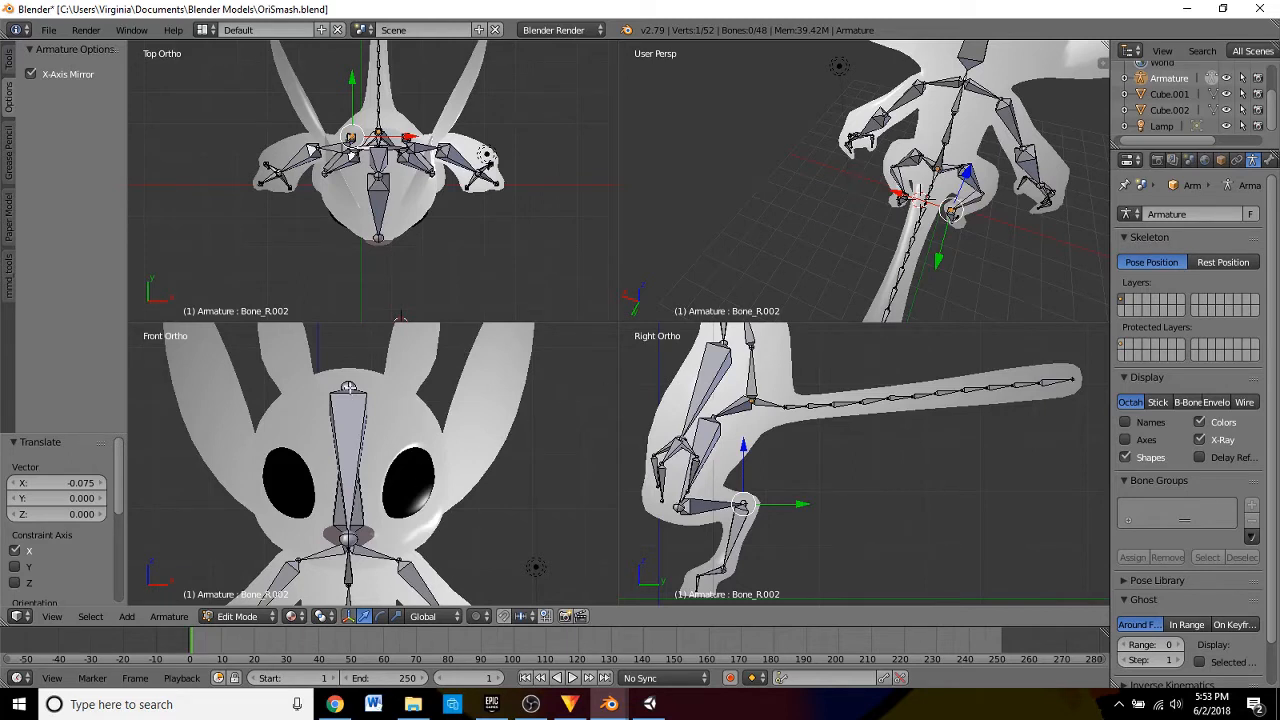
{"action": "right_click", "coordinate": [356, 540]}
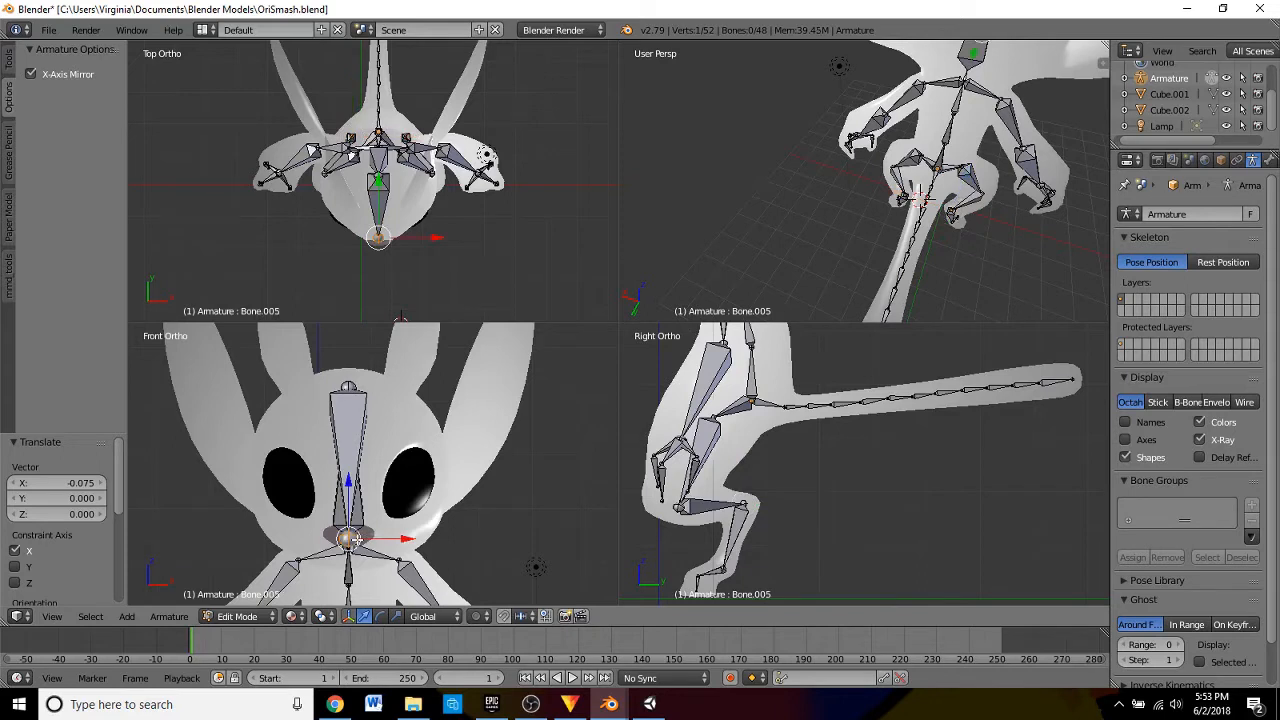
{"action": "left_click", "coordinate": [8, 66]}
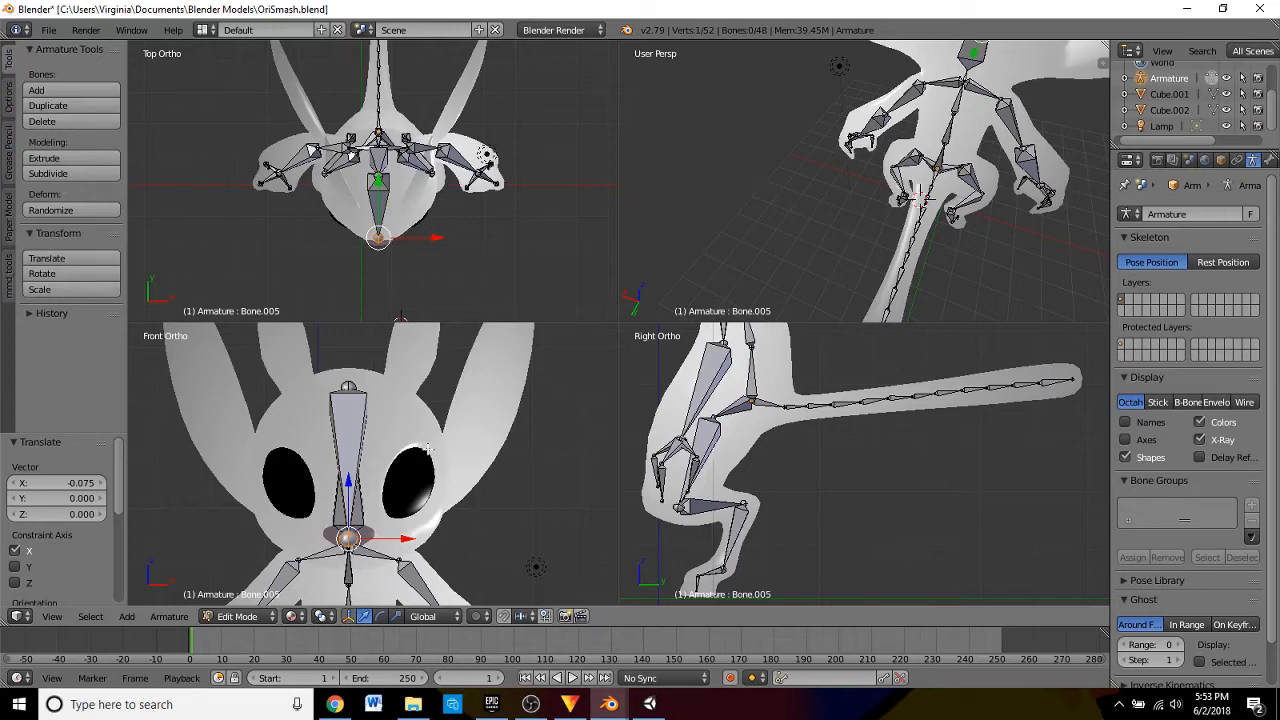
{"action": "key", "text": "shift+e"}
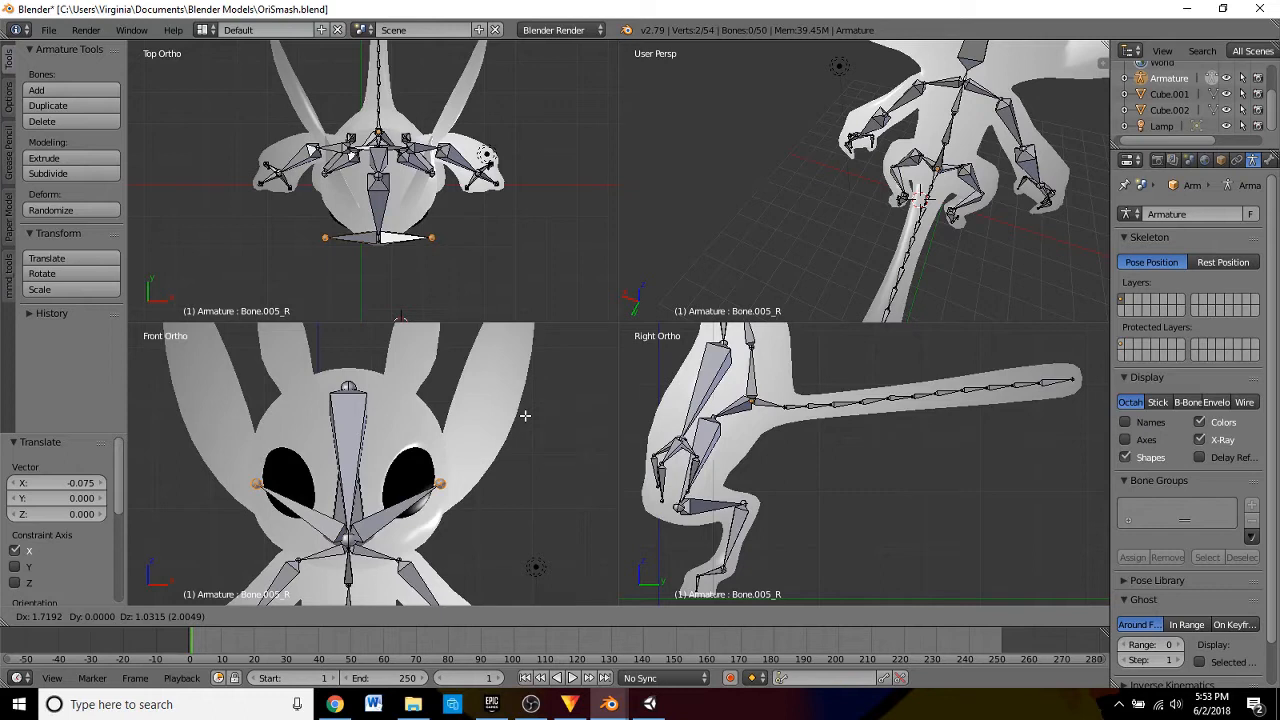
{"action": "left_click", "coordinate": [525, 415]}
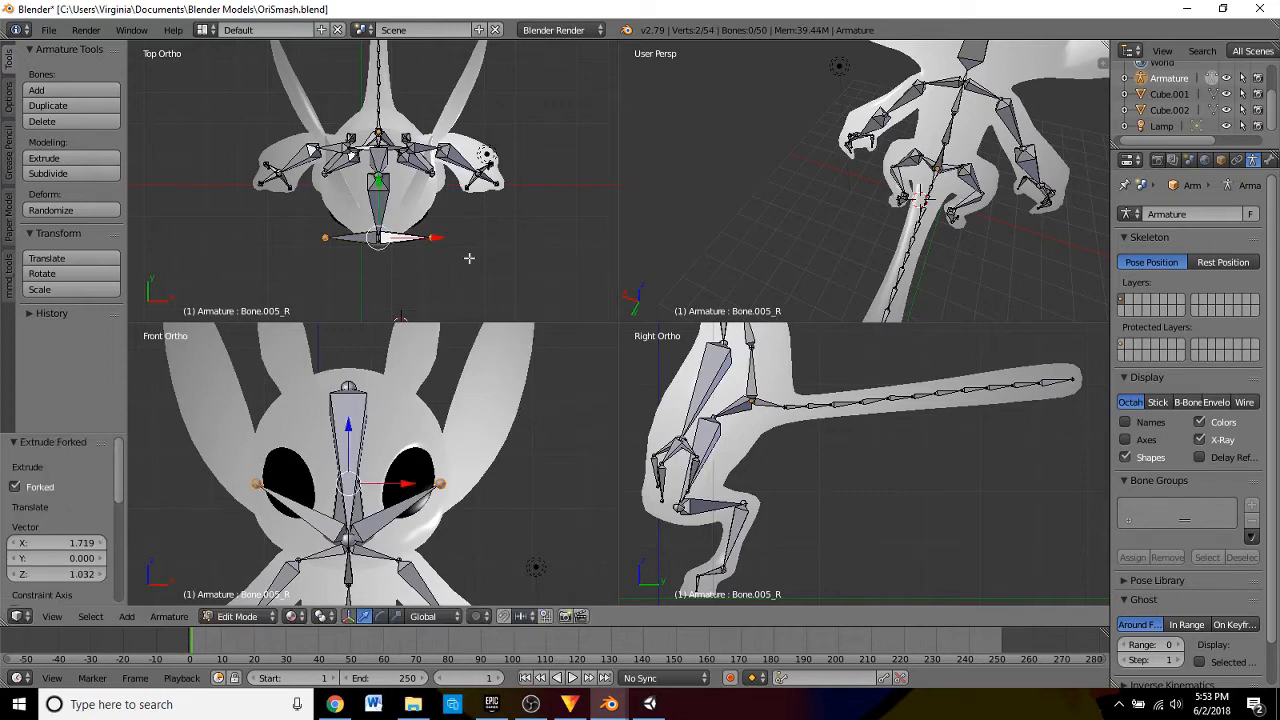
{"action": "key", "text": "ctrl+z"}
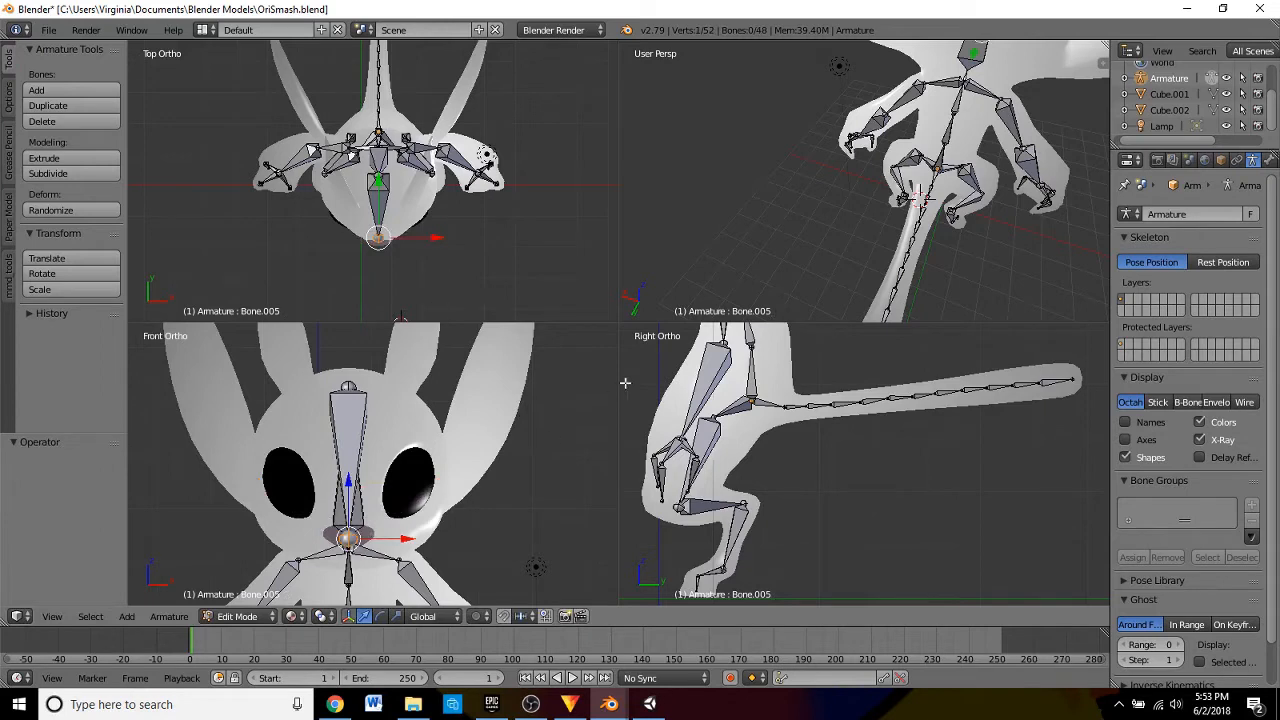
- Fork-extrude mirrored bones from the base joint of the head bone about 0.64 units back and 1.44 up, and spread their tips about 1.84 units along X
{"action": "middle_click_drag", "start_coordinate": [755, 492], "coordinate": [759, 510], "text": "shift"}
{"action": "scroll", "coordinate": [759, 510], "scroll_direction": "up", "scroll_amount": 4}
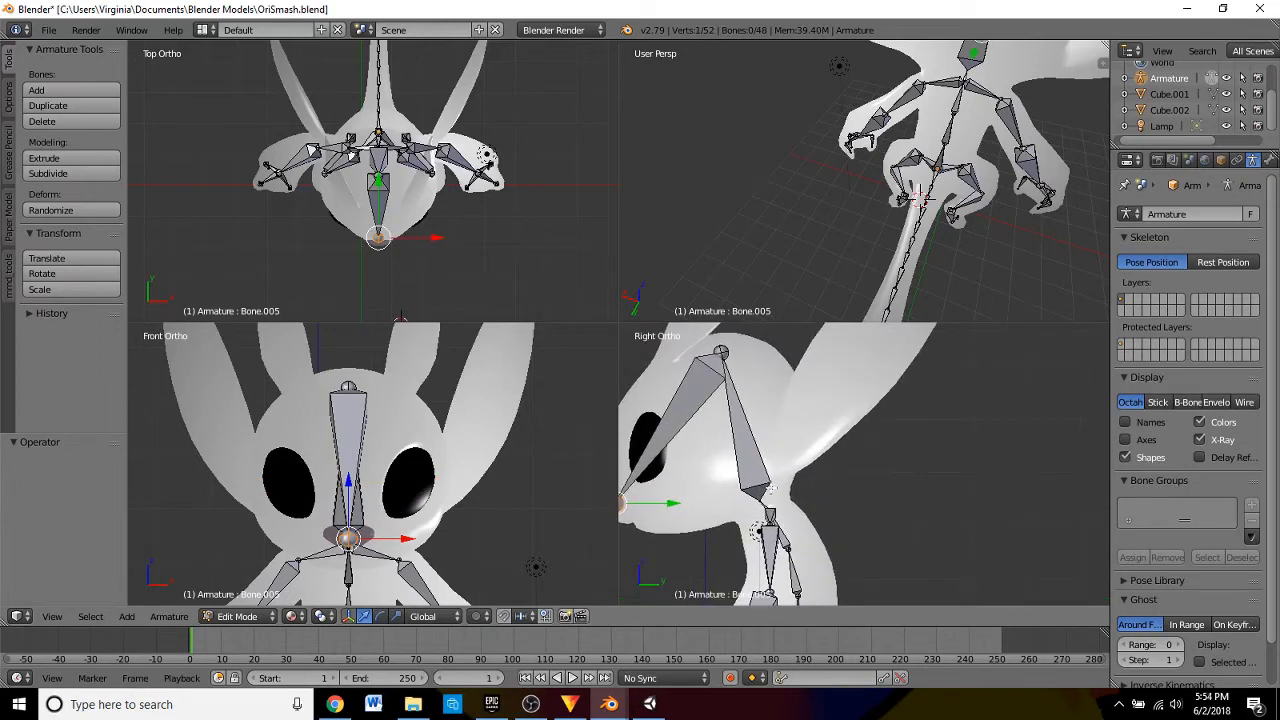
{"action": "right_click", "coordinate": [760, 496]}
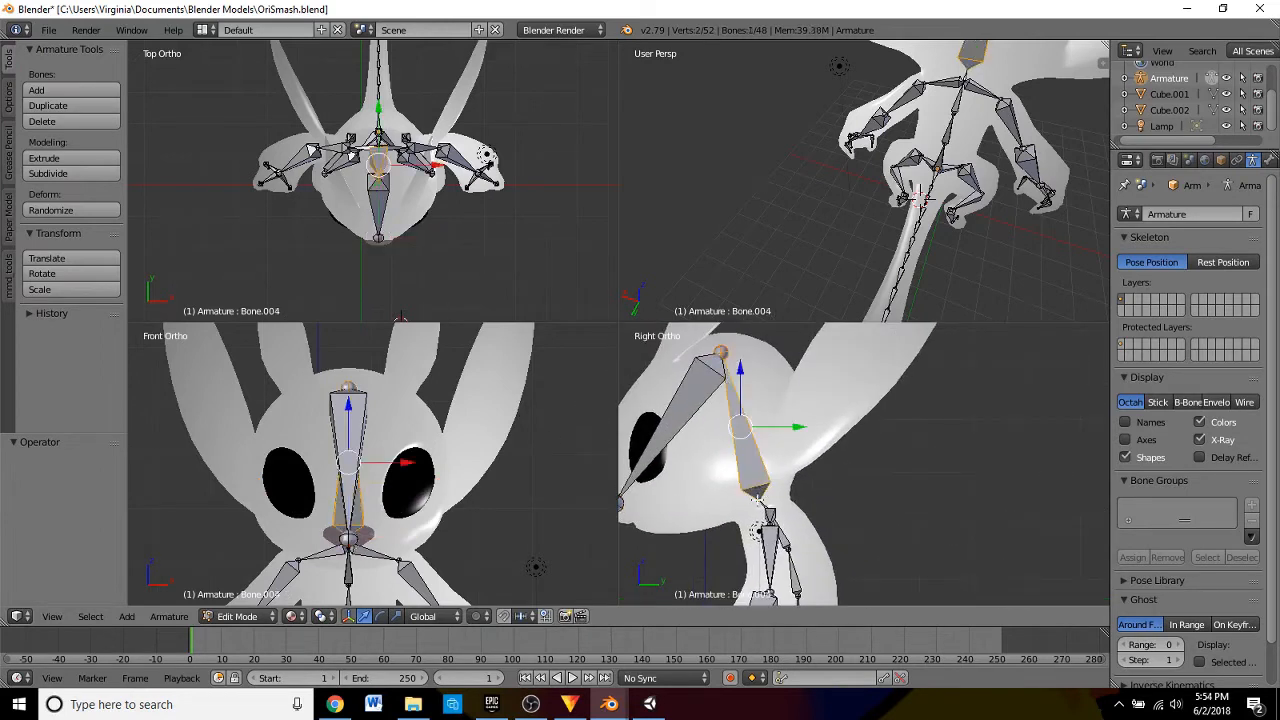
{"action": "right_click", "coordinate": [757, 495]}
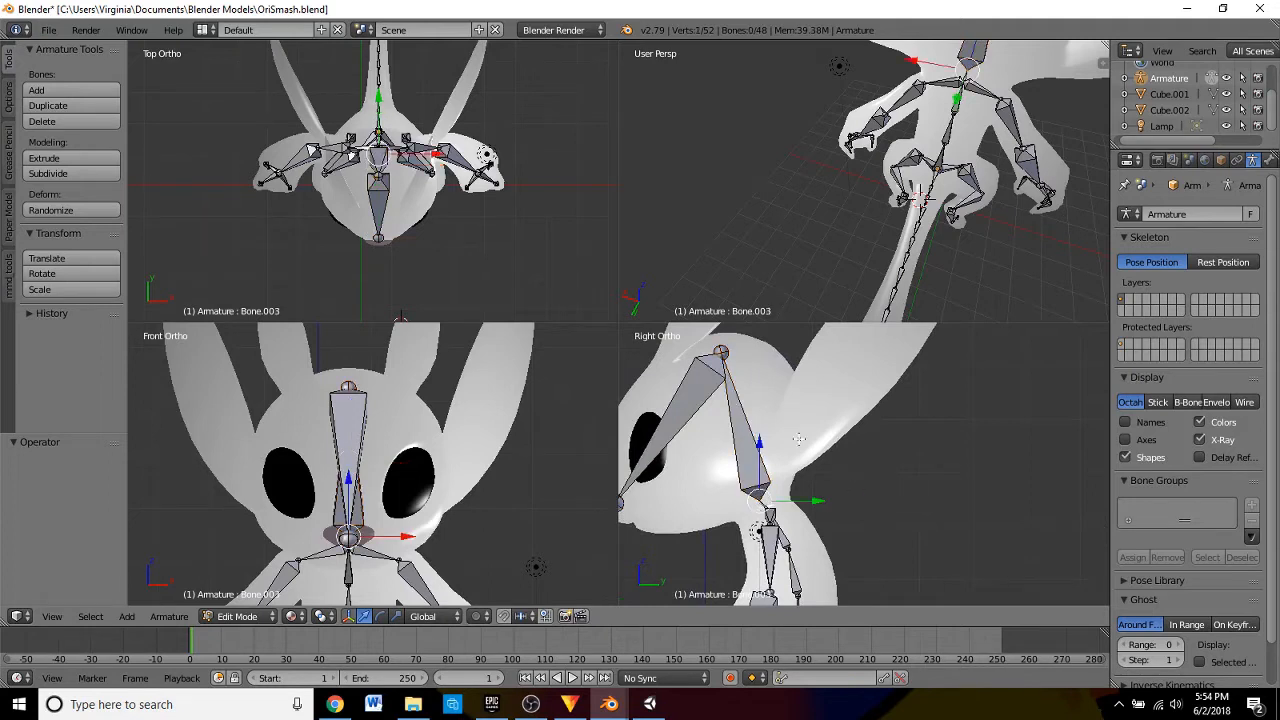
{"action": "key", "text": "shift+e"}
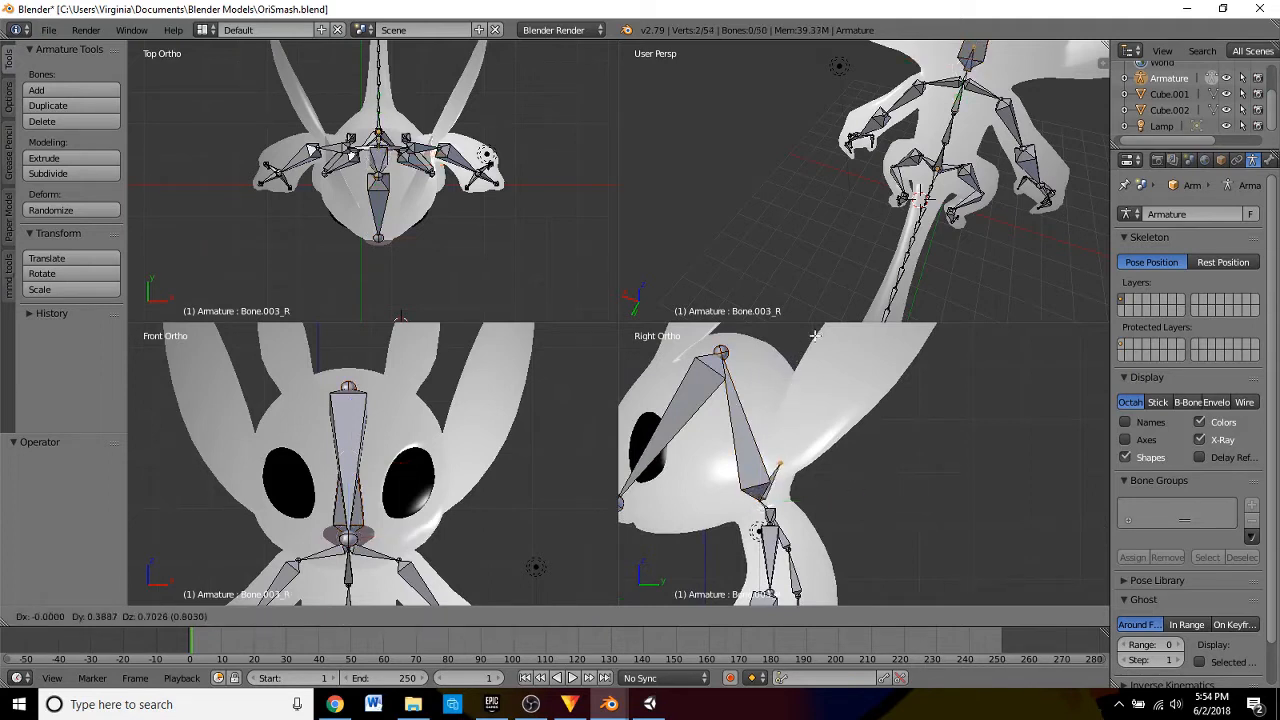
{"action": "left_click", "coordinate": [822, 582]}
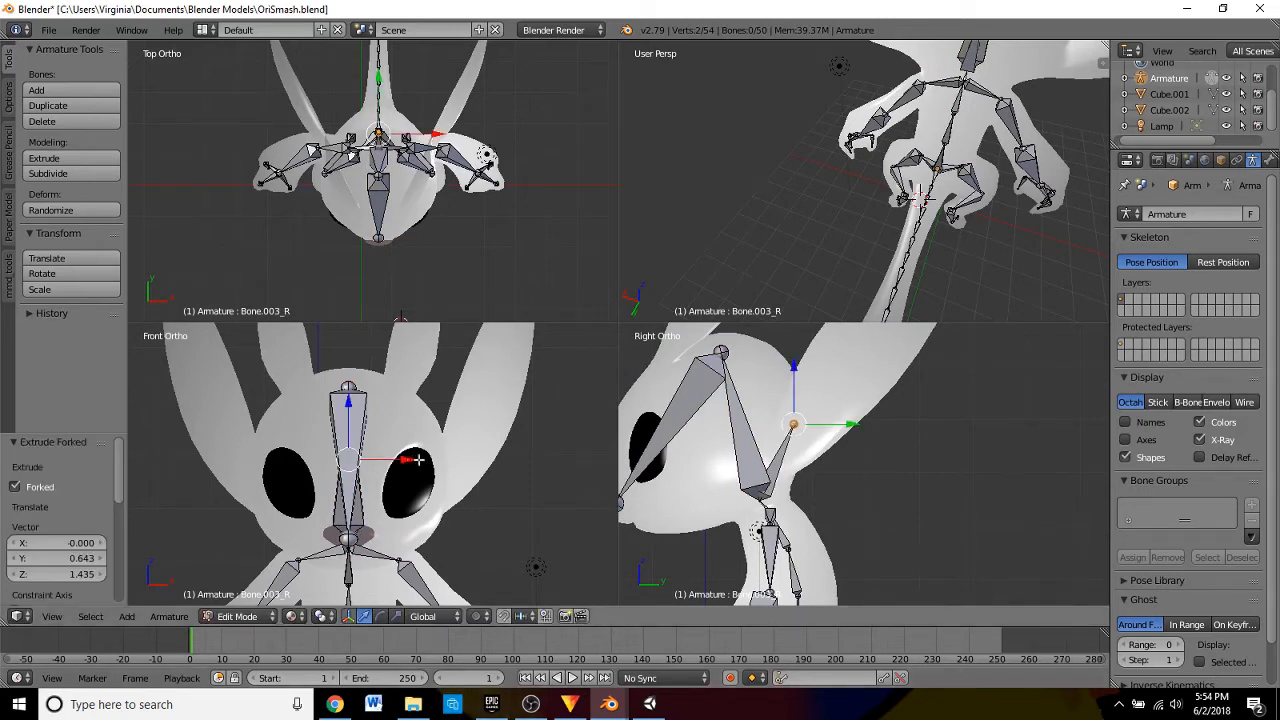
{"action": "left_click_drag", "start_coordinate": [418, 459], "coordinate": [510, 478]}
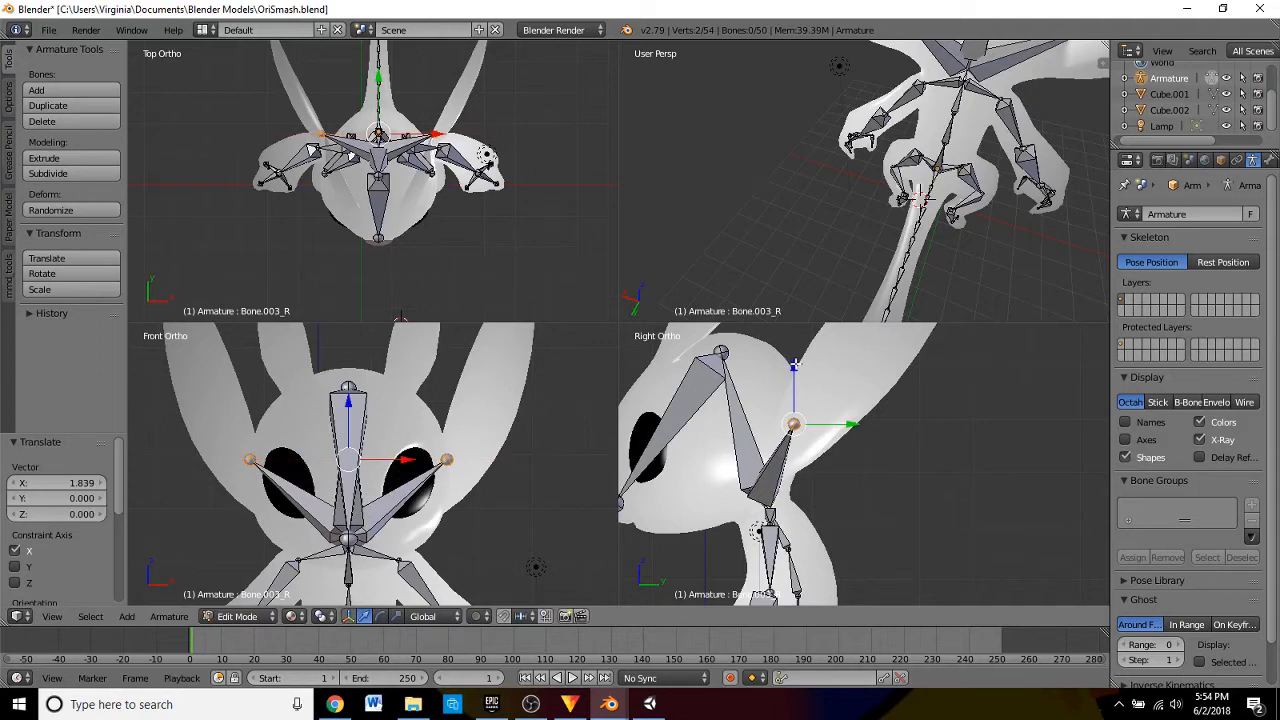
- Lower the new ear base joints about 0.18 units, turn off X-Ray, and shift them forward along Y by about 0.23 and another 0.20 units
{"action": "left_click_drag", "start_coordinate": [797, 364], "coordinate": [797, 372]}
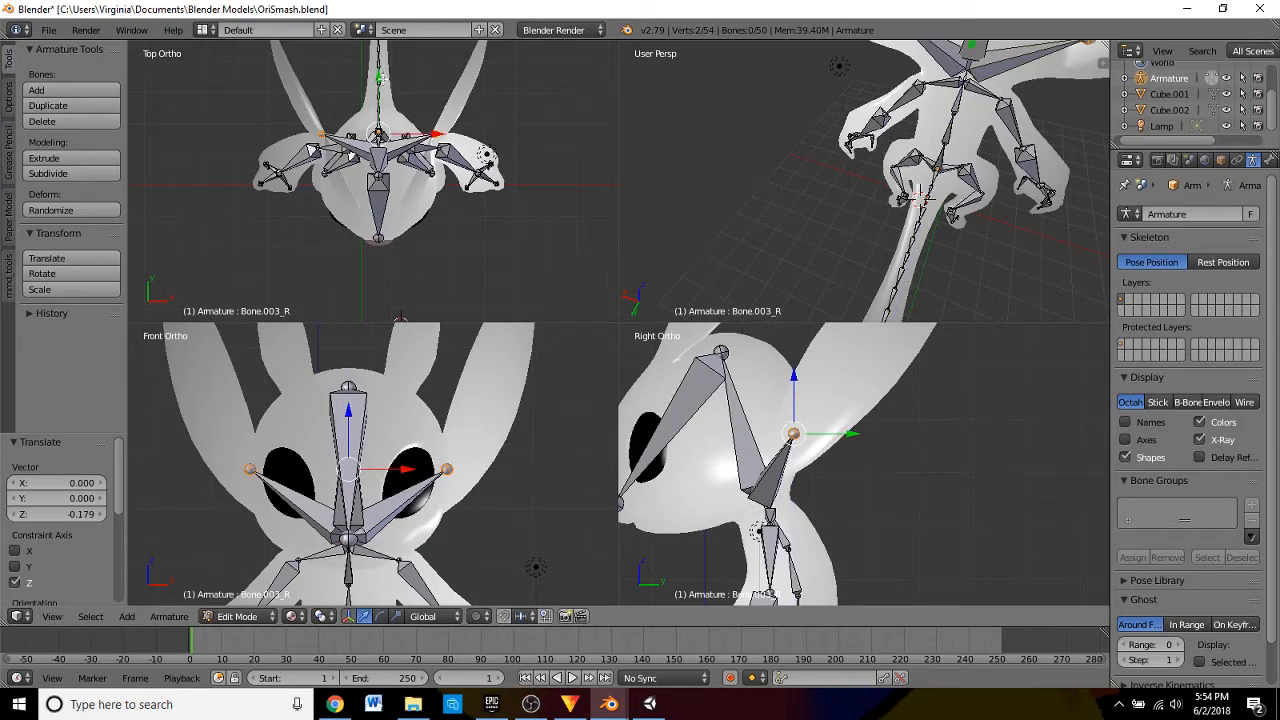
{"action": "left_click_drag", "start_coordinate": [381, 76], "coordinate": [380, 84]}
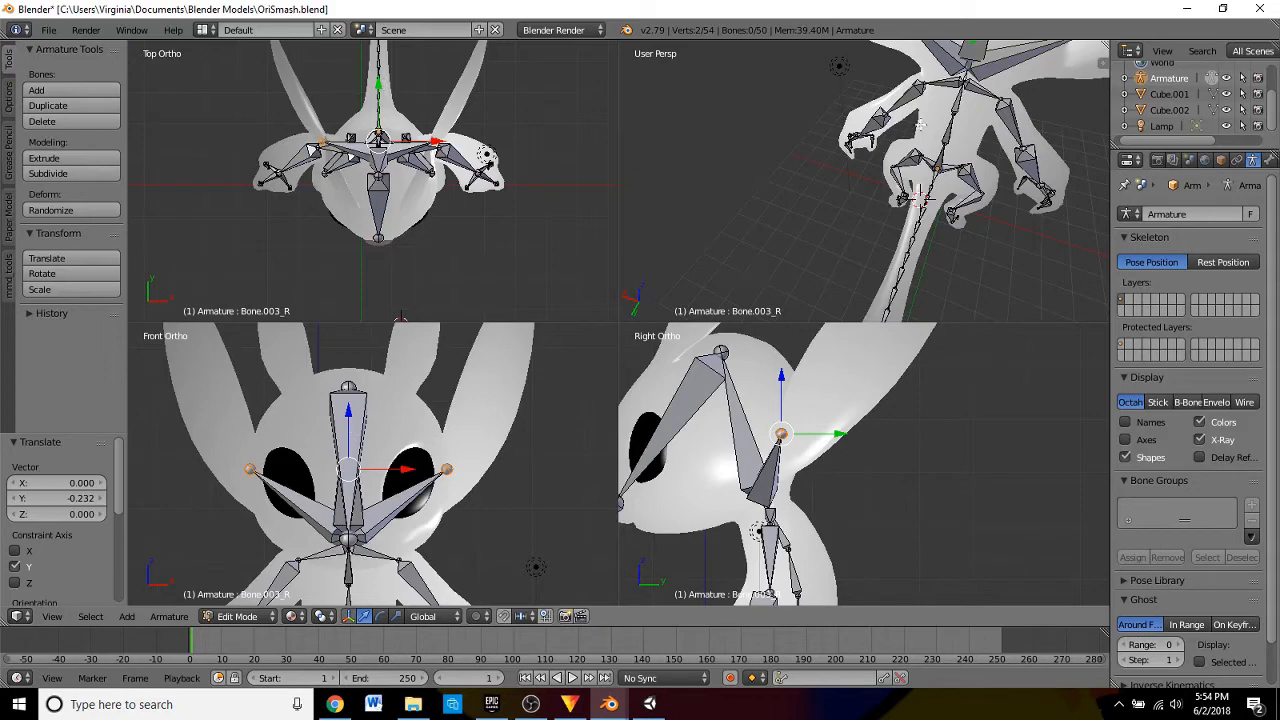
{"action": "middle_click_drag", "start_coordinate": [920, 124], "coordinate": [900, 107]}
{"action": "scroll", "coordinate": [1246, 391], "scroll_direction": "down", "scroll_amount": 2}
{"action": "left_click", "coordinate": [1199, 407]}
{"action": "scroll", "coordinate": [900, 107], "scroll_direction": "down", "scroll_amount": 4}
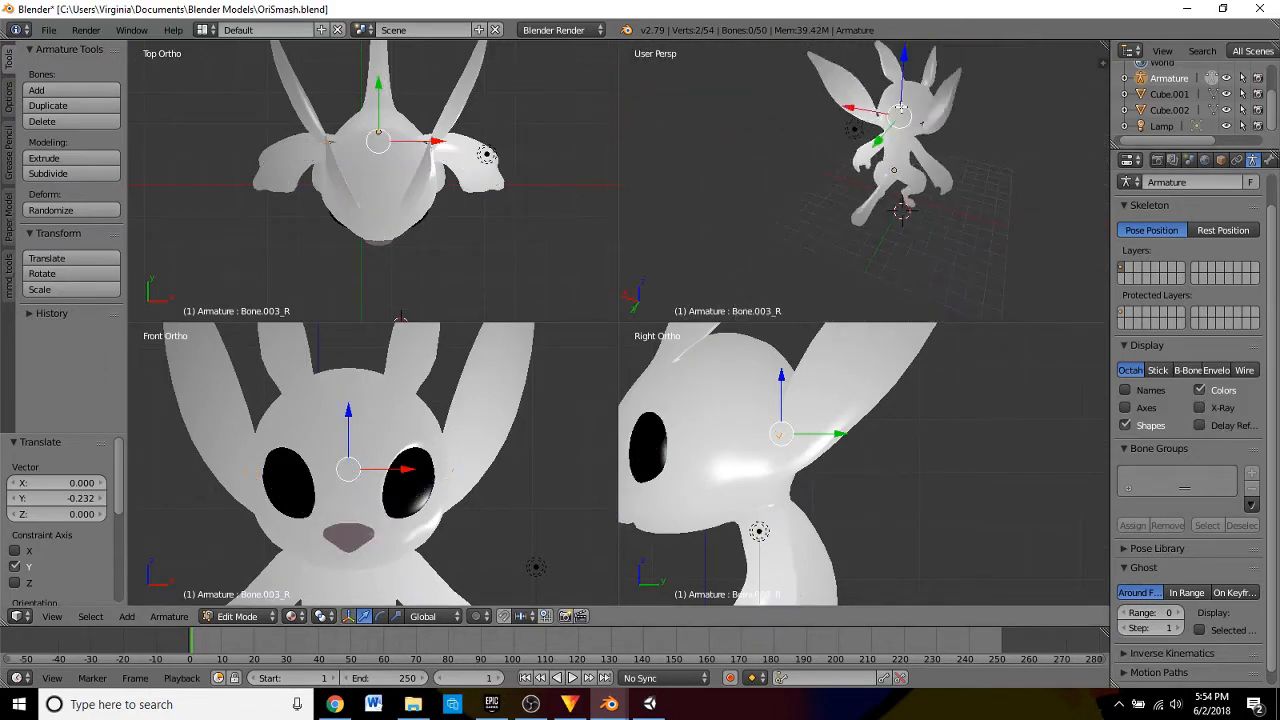
{"action": "left_click_drag", "start_coordinate": [881, 142], "coordinate": [883, 140]}
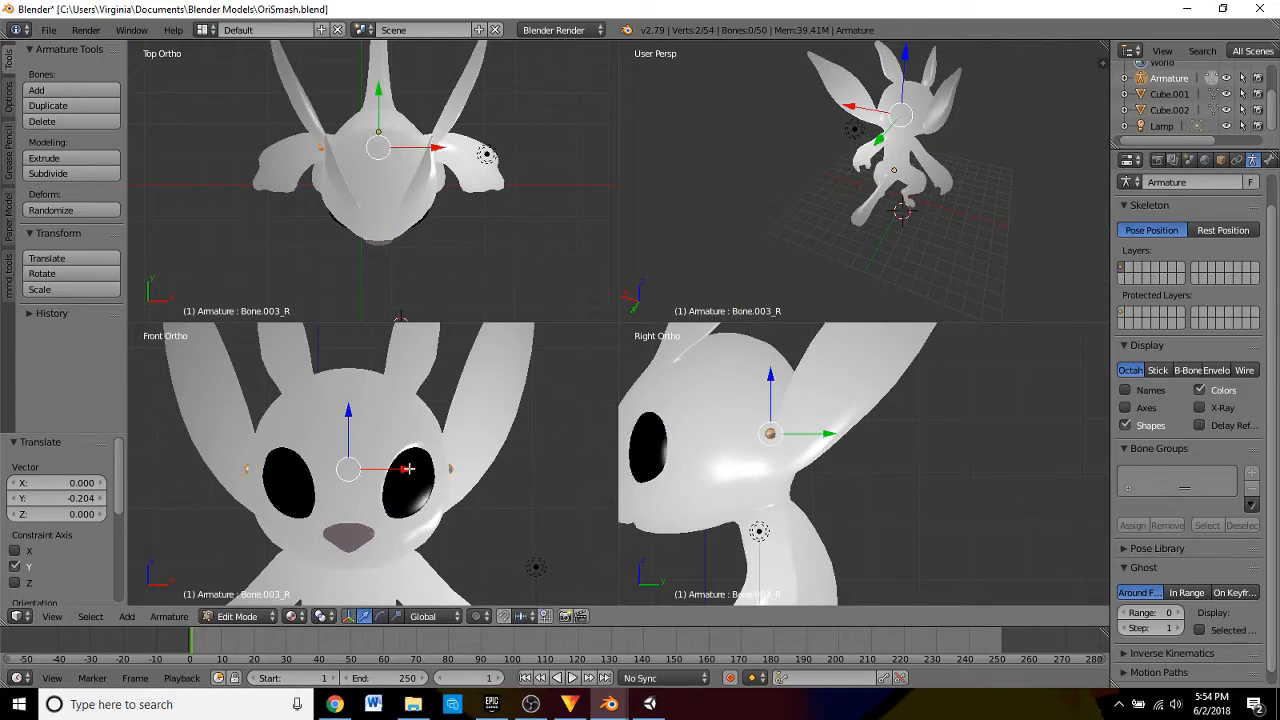
- Move the ear base joints inward along X by about 0.27 units to sit inside the head, undoing a trial forward shift
{"action": "left_click_drag", "start_coordinate": [409, 468], "coordinate": [421, 471]}
{"action": "left_click_drag", "start_coordinate": [827, 433], "coordinate": [797, 443]}
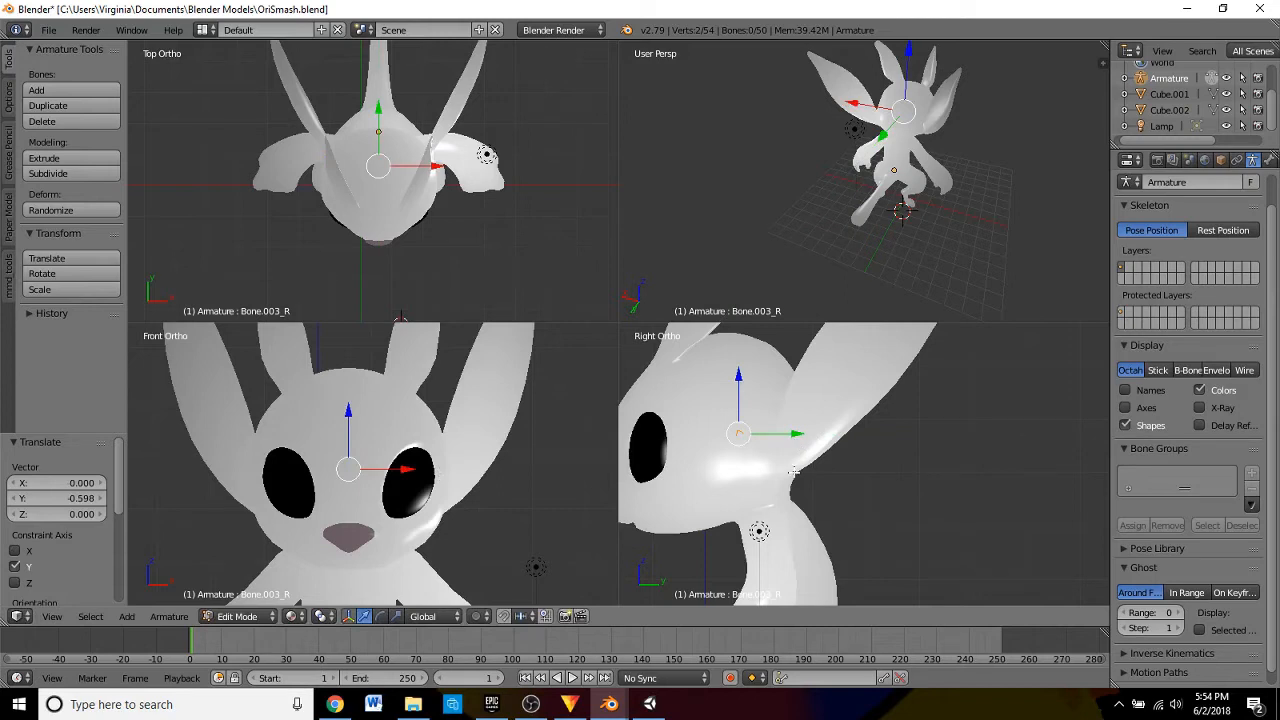
{"action": "key", "text": "ctrl+z"}
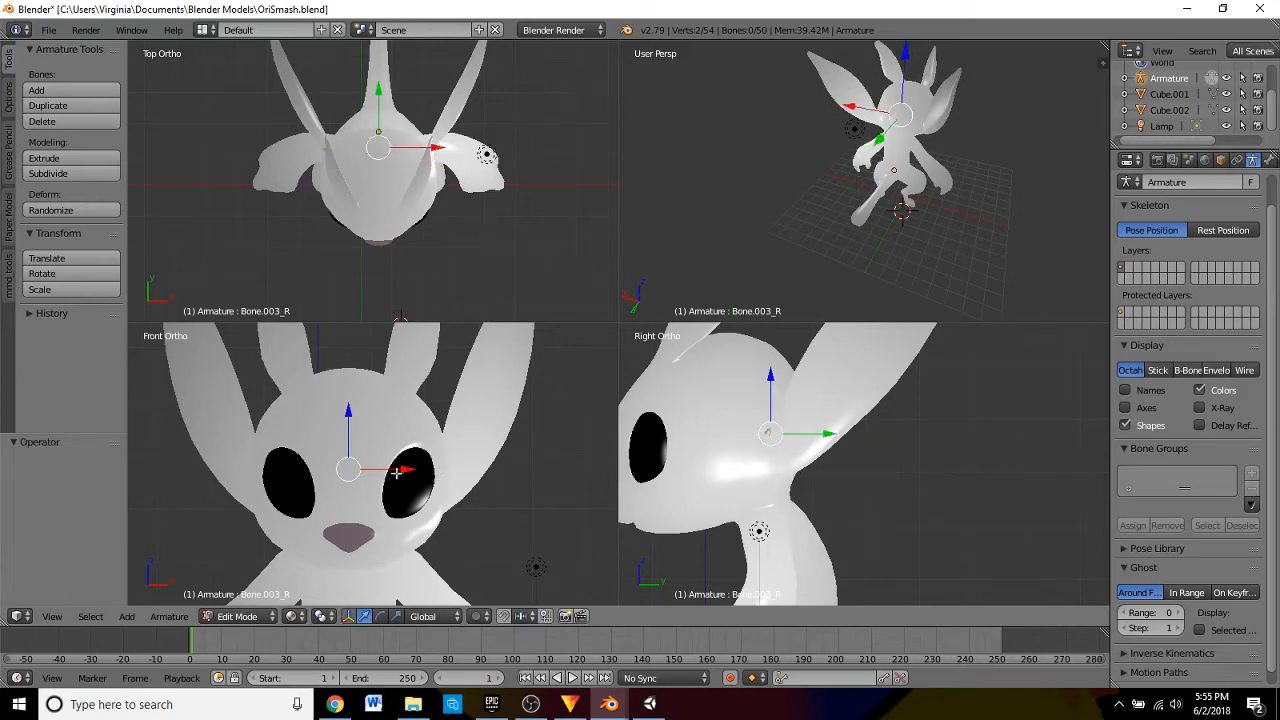
{"action": "left_click_drag", "start_coordinate": [408, 467], "coordinate": [395, 470]}
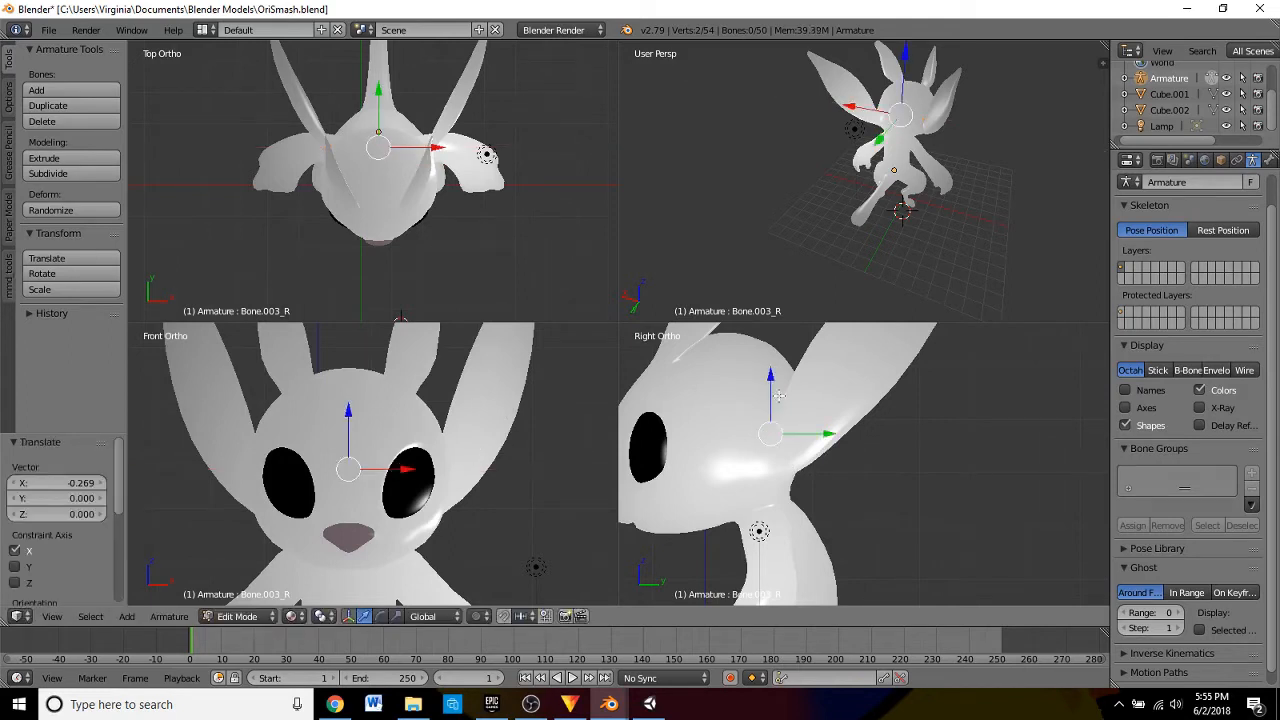
- Turn X-Ray back on and move the ear base joints about 0.15 units outward along X and 0.15 down
{"action": "left_click", "coordinate": [1200, 408]}
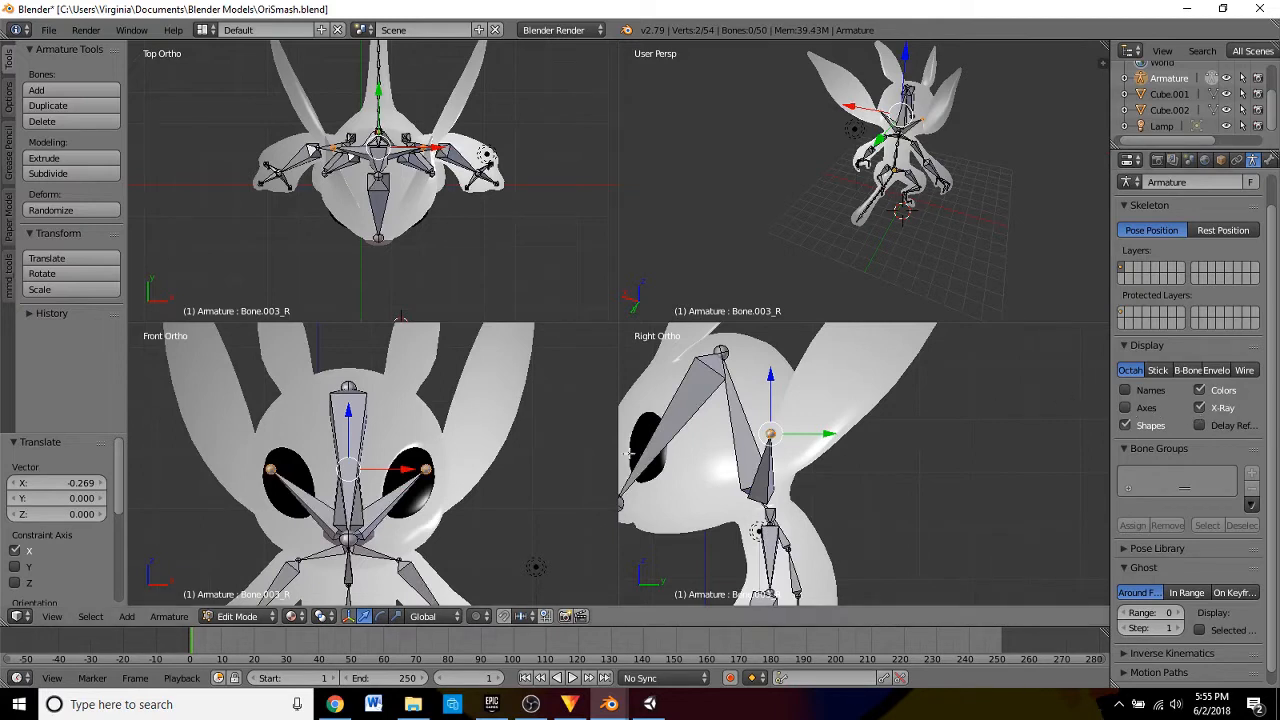
{"action": "left_click_drag", "start_coordinate": [407, 472], "coordinate": [415, 477]}
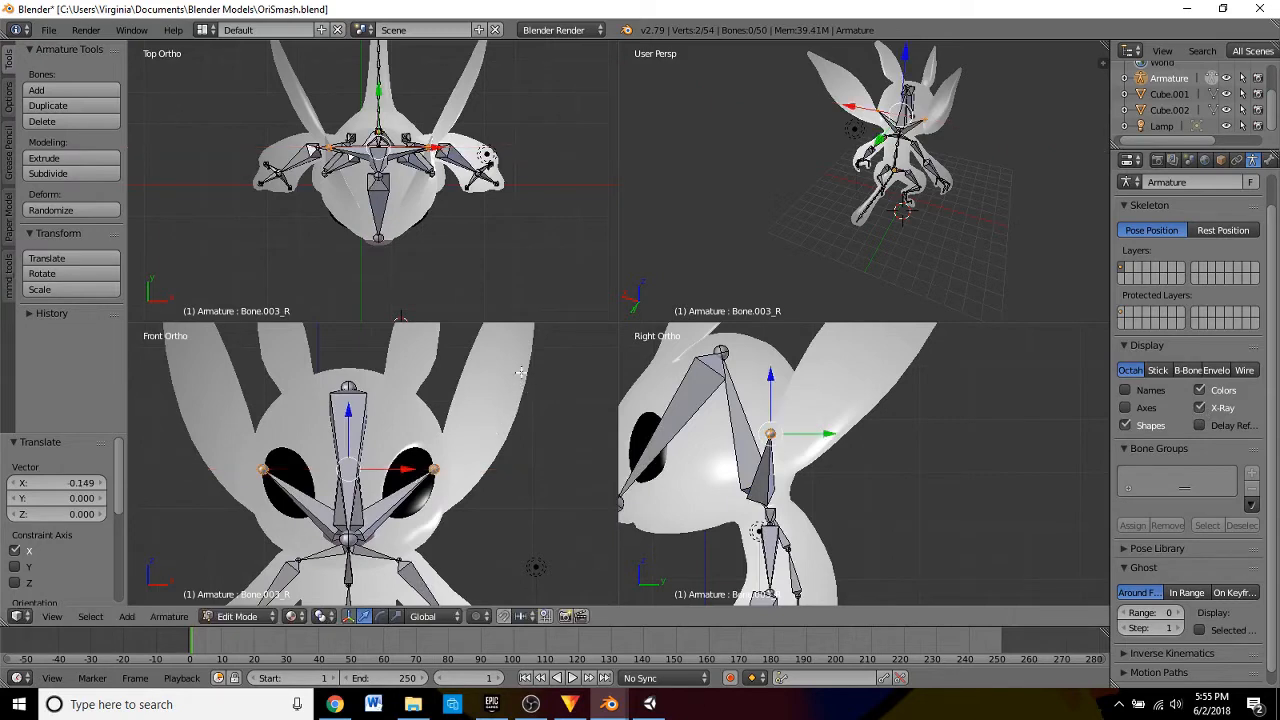
{"action": "left_click_drag", "start_coordinate": [349, 415], "coordinate": [350, 422]}
- Extrude two mirrored bones up each large ear, about 0.88 units outward and 0.91 up, and about 0.39 outward and 1.47 up
{"action": "middle_click_drag", "start_coordinate": [549, 410], "coordinate": [510, 508], "text": "shift"}
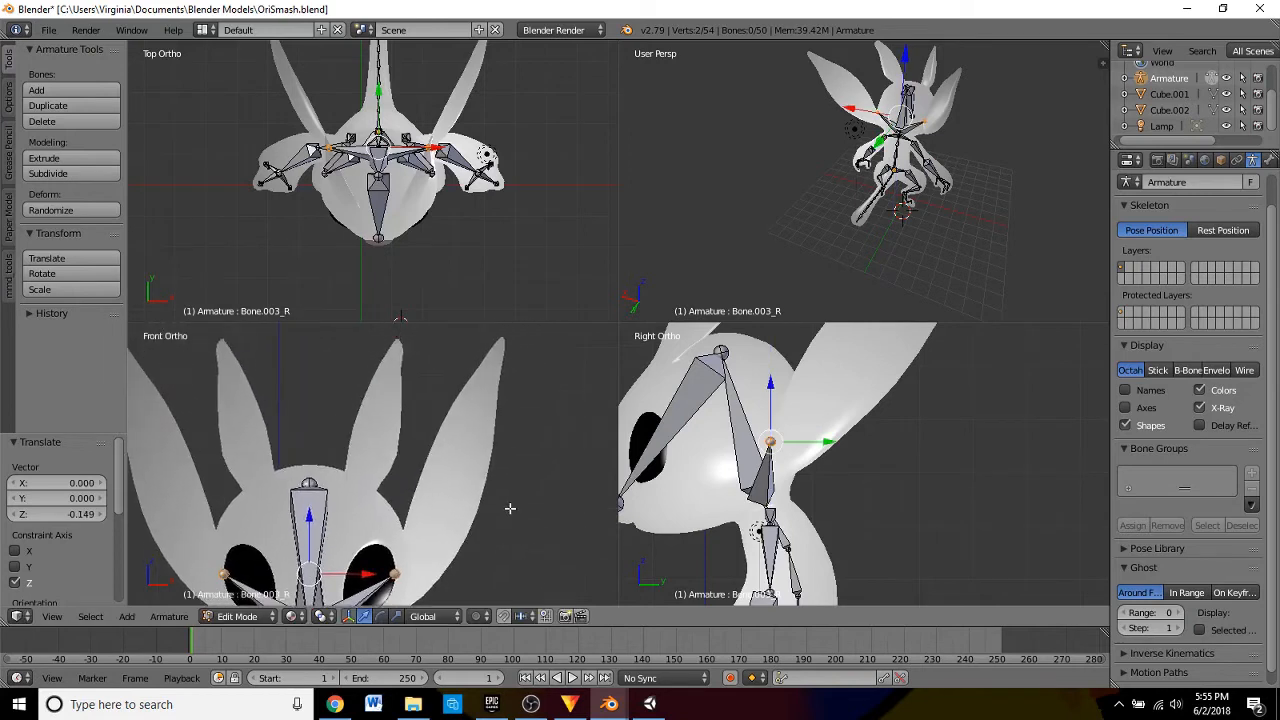
{"action": "key", "text": "shift+d"}
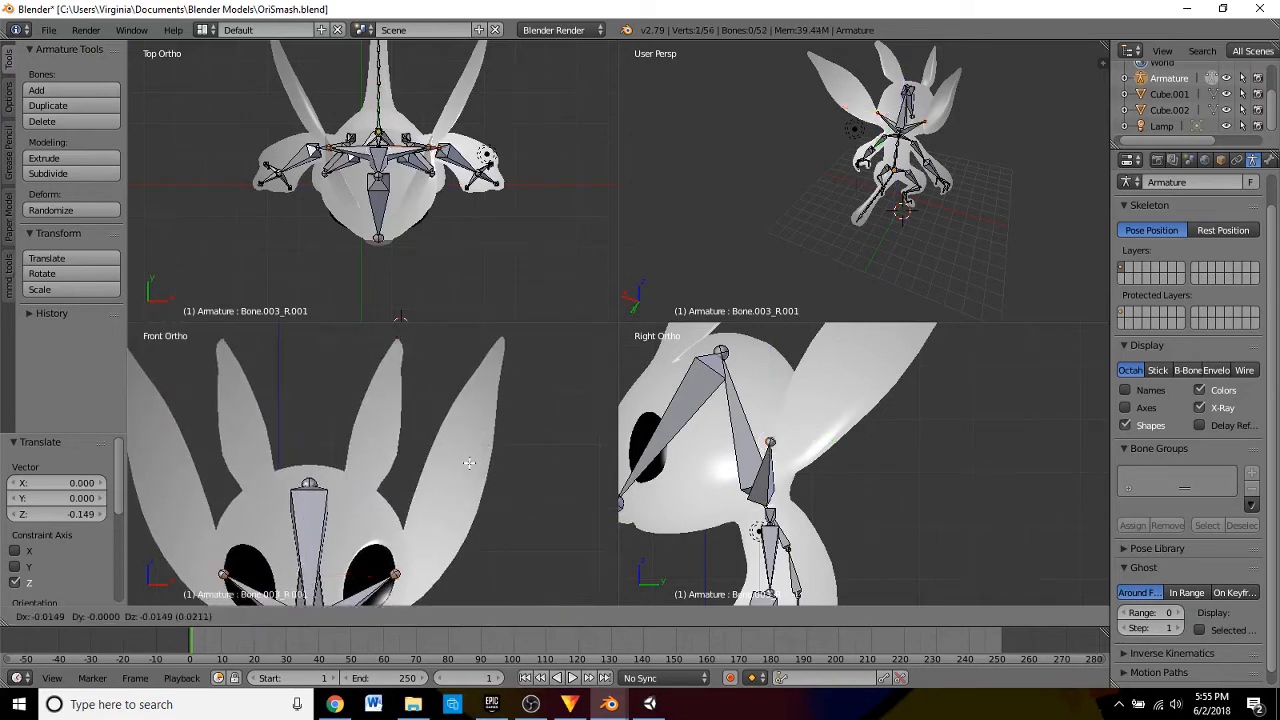
{"action": "left_click", "coordinate": [517, 411]}
{"action": "key", "text": "e"}
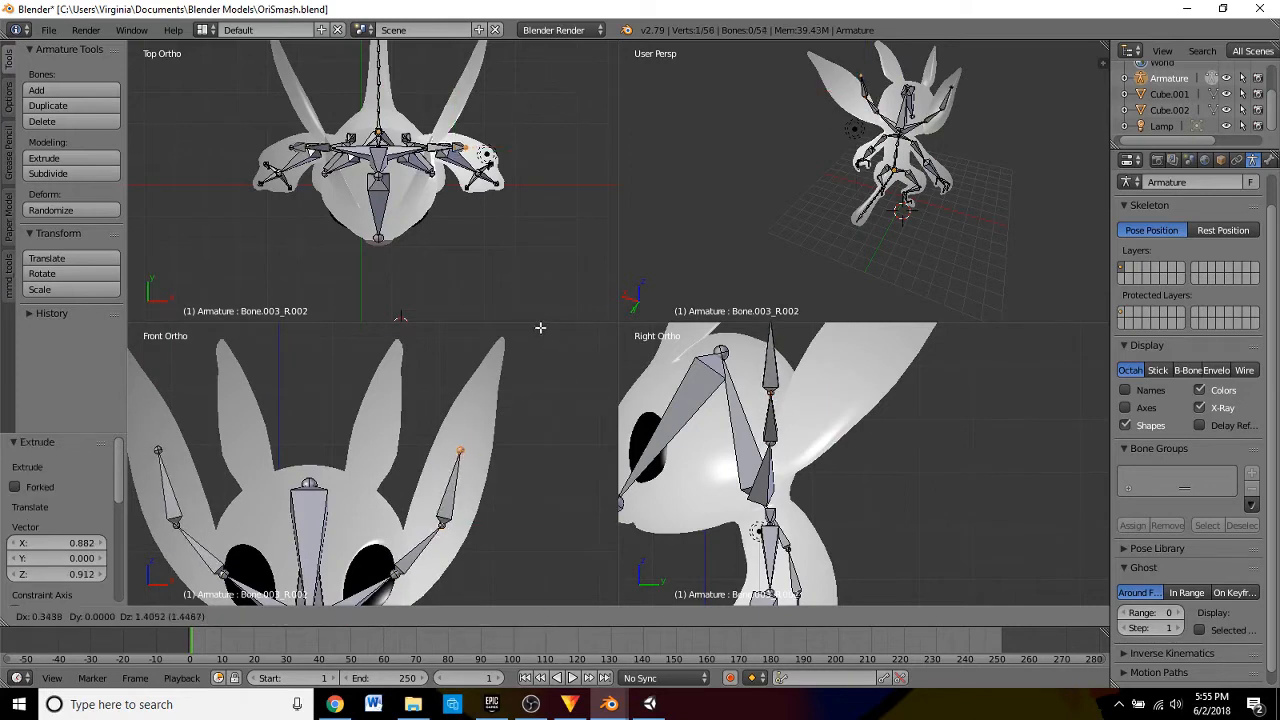
{"action": "left_click", "coordinate": [543, 318]}
{"action": "key", "text": "e"}
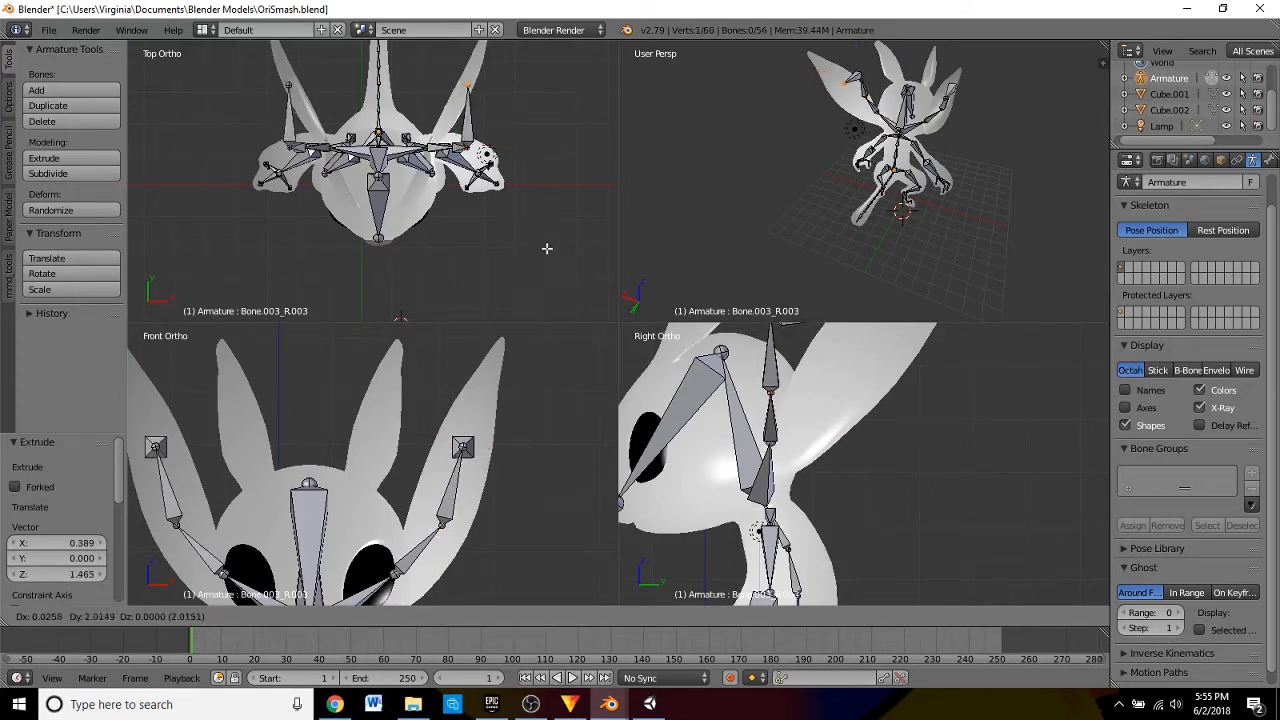
{"action": "right_click", "coordinate": [538, 296]}
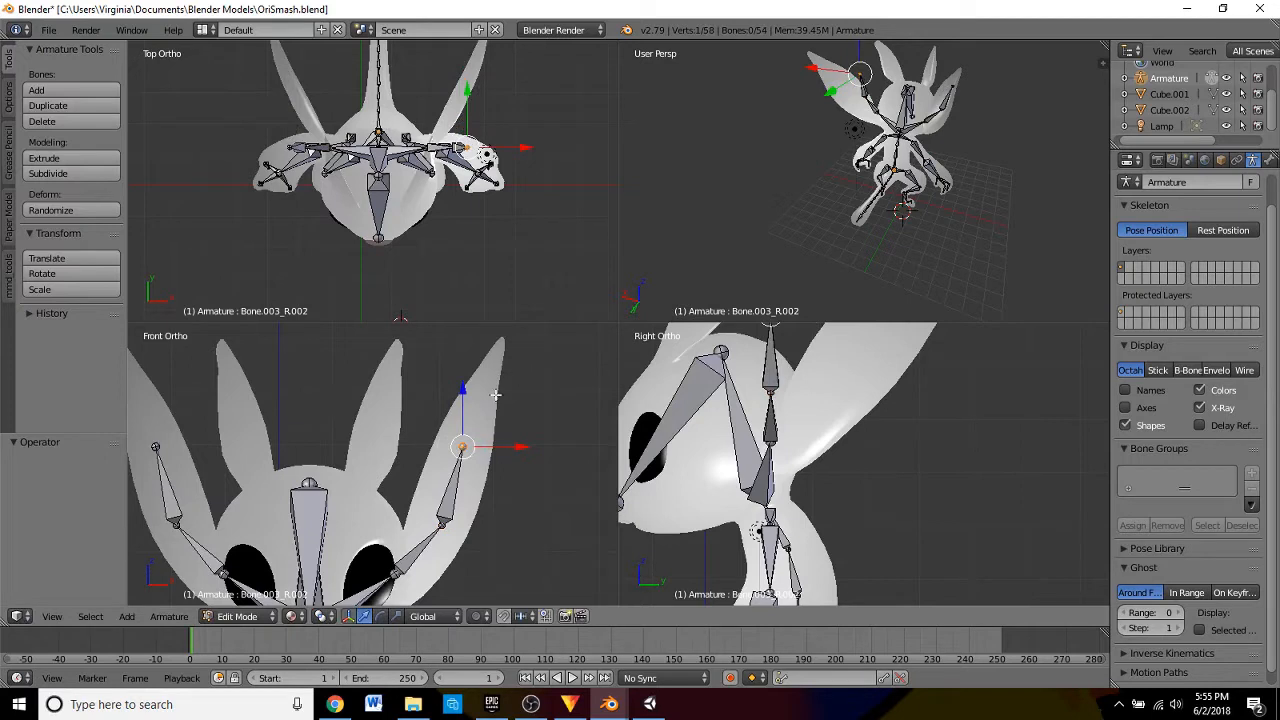
{"action": "key", "text": "g"}
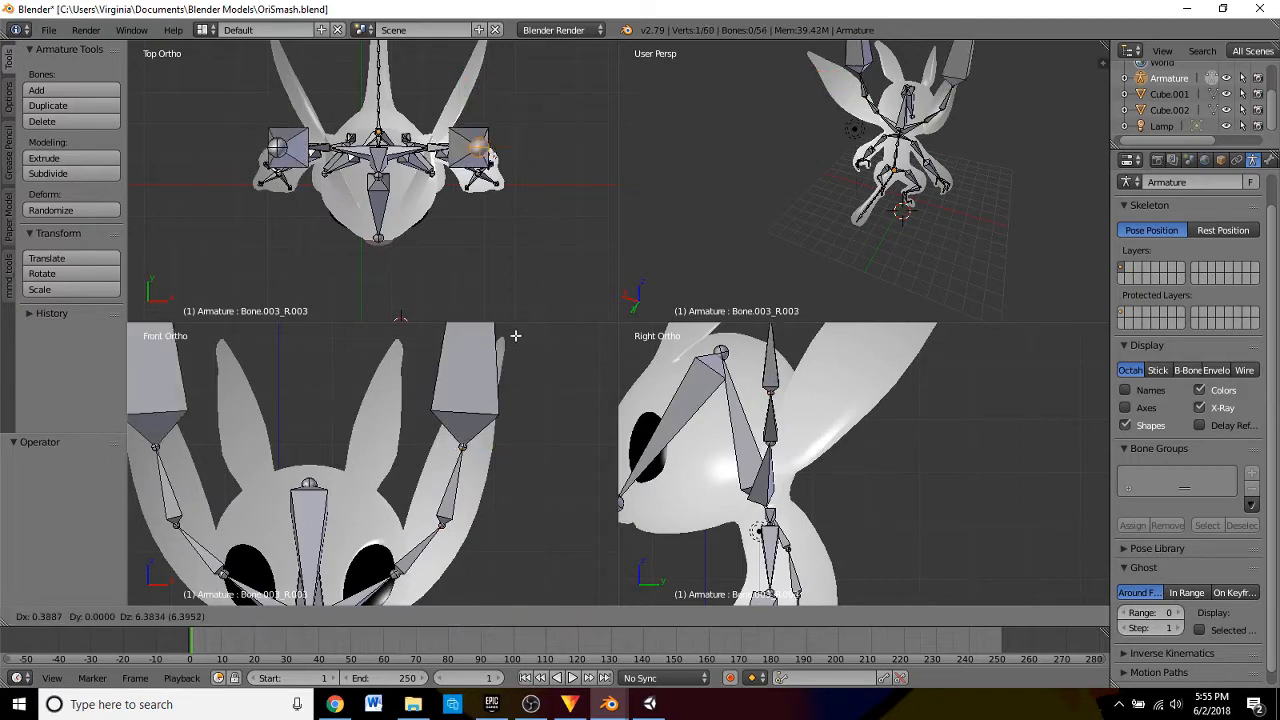
{"action": "left_click", "coordinate": [499, 398]}
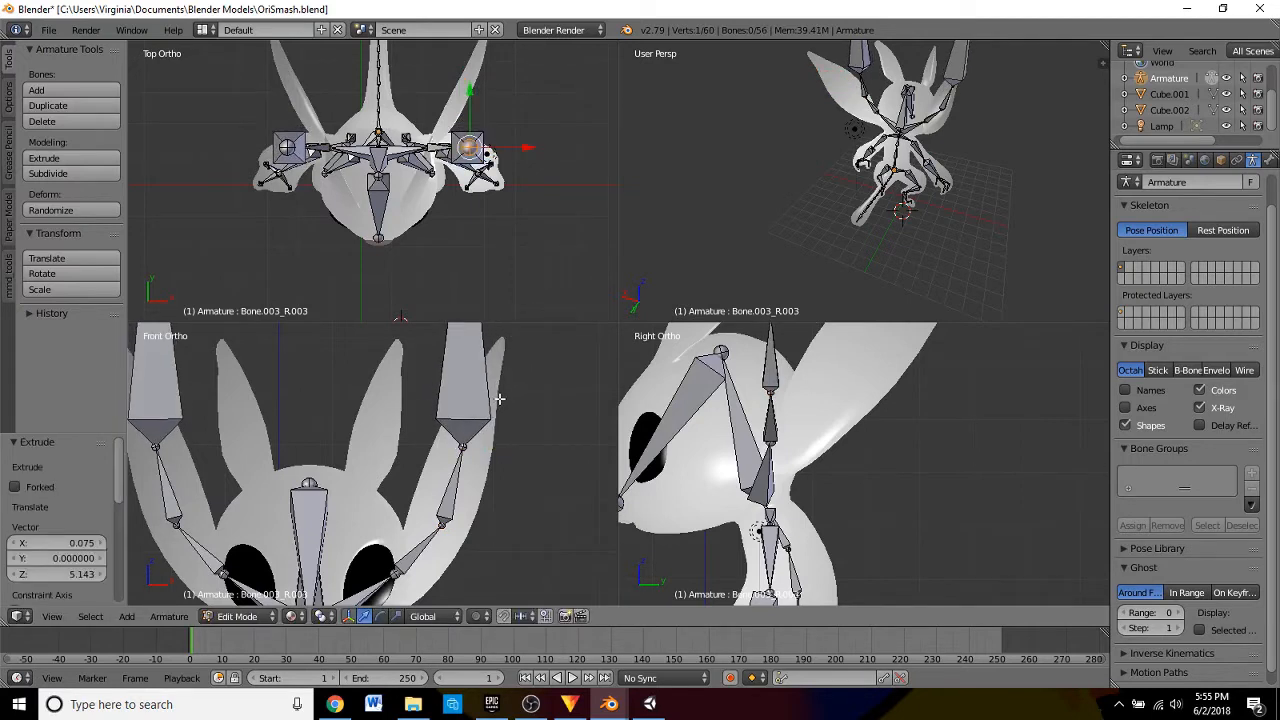
{"action": "key", "text": "ctrl+z"}
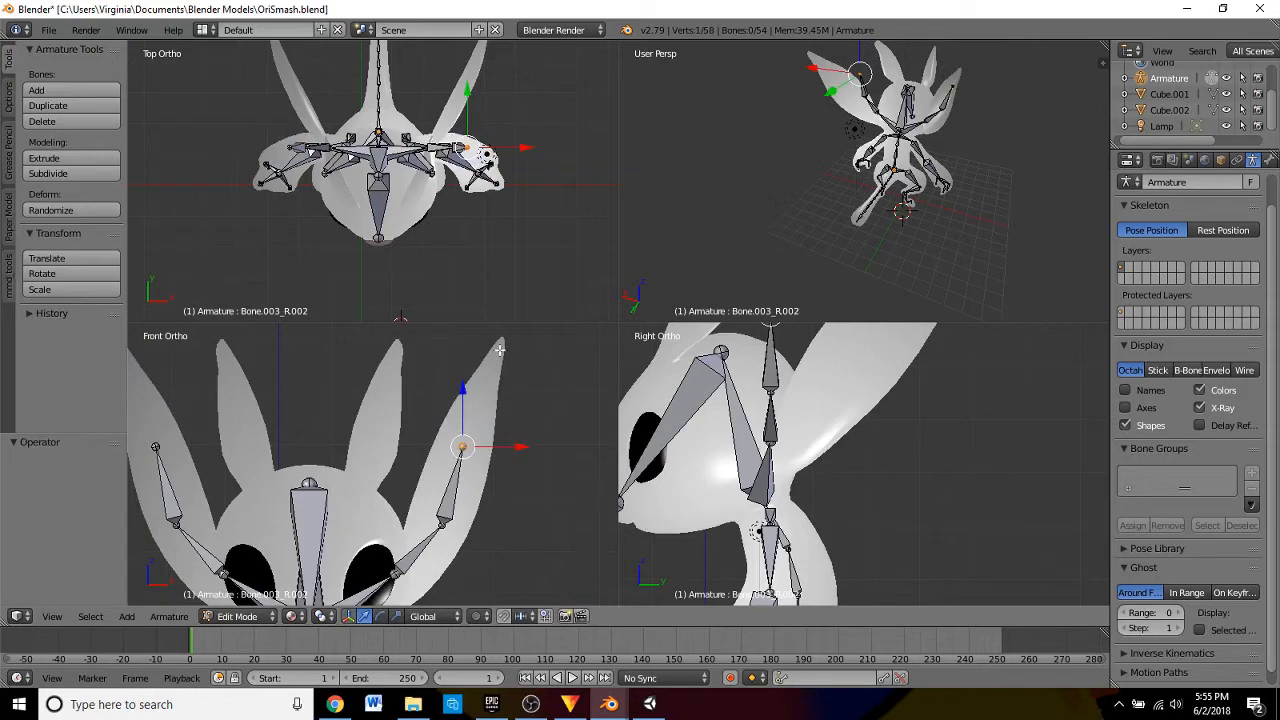
- Extrude a third mirrored bone toward the tip of each large ear, about 0.63 units outward and 1.75 up
{"action": "key", "text": "shift+e"}
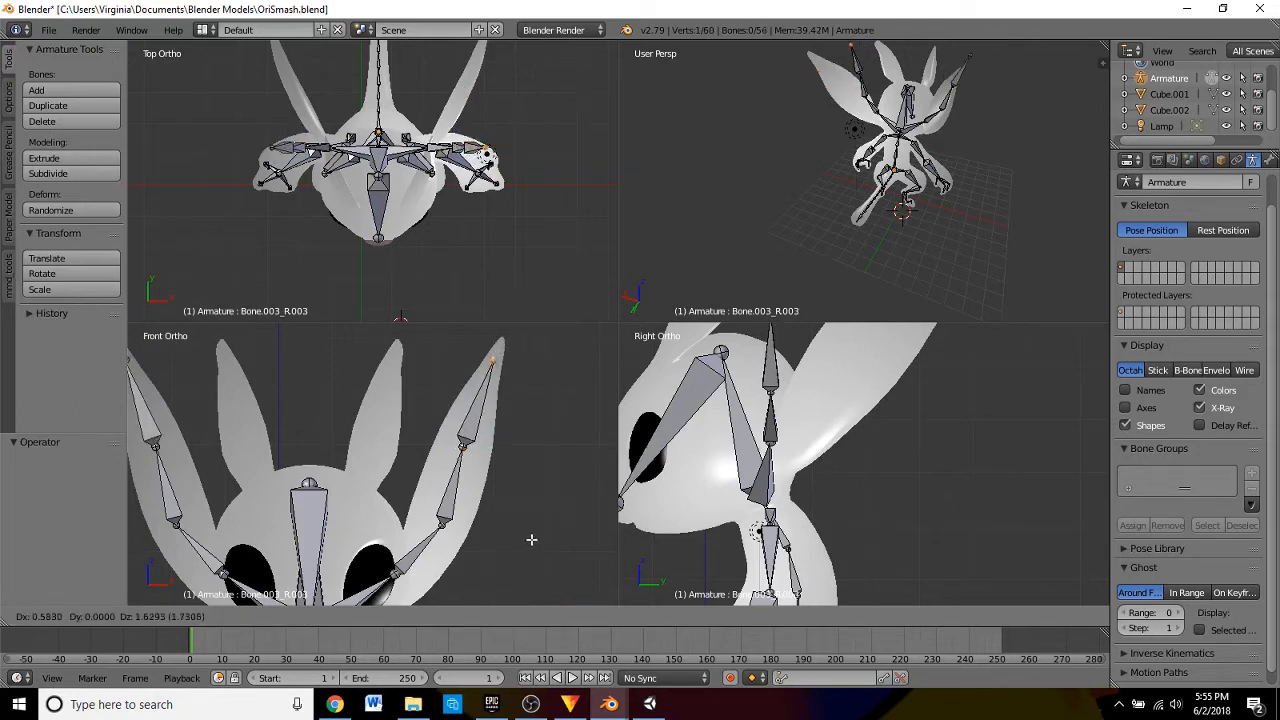
{"action": "left_click", "coordinate": [533, 536]}
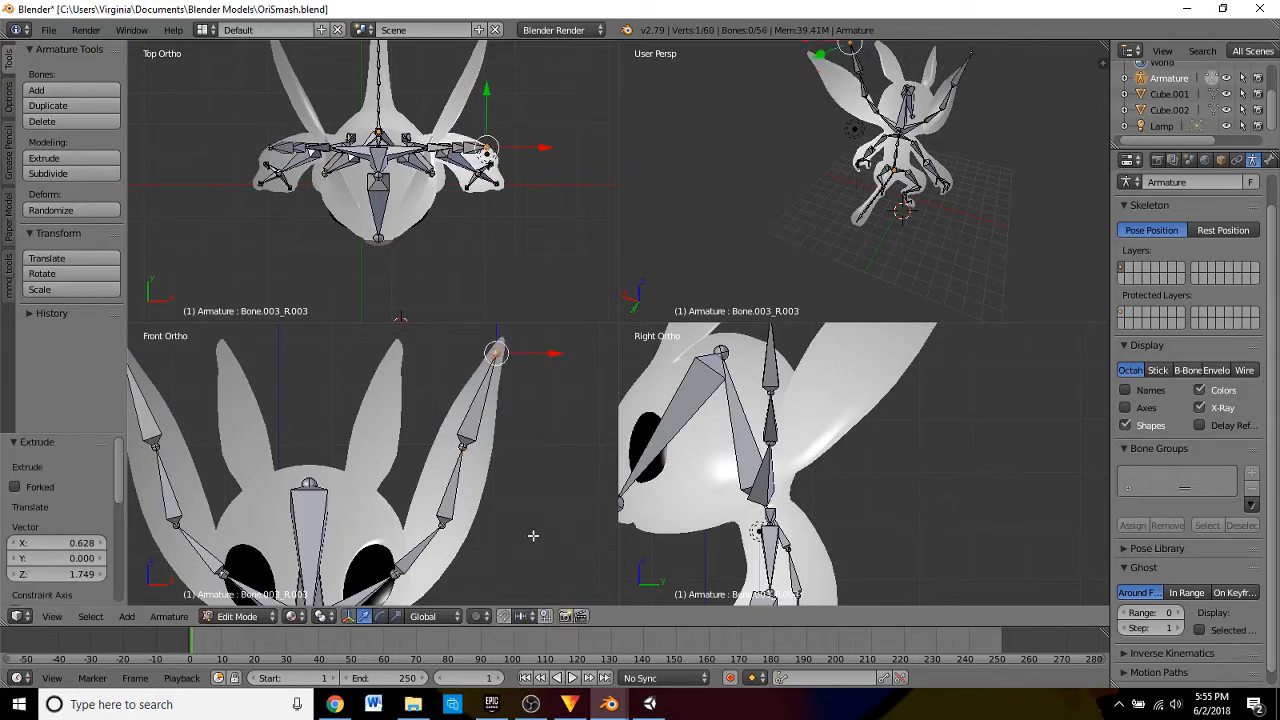
{"action": "right_click", "coordinate": [775, 445]}
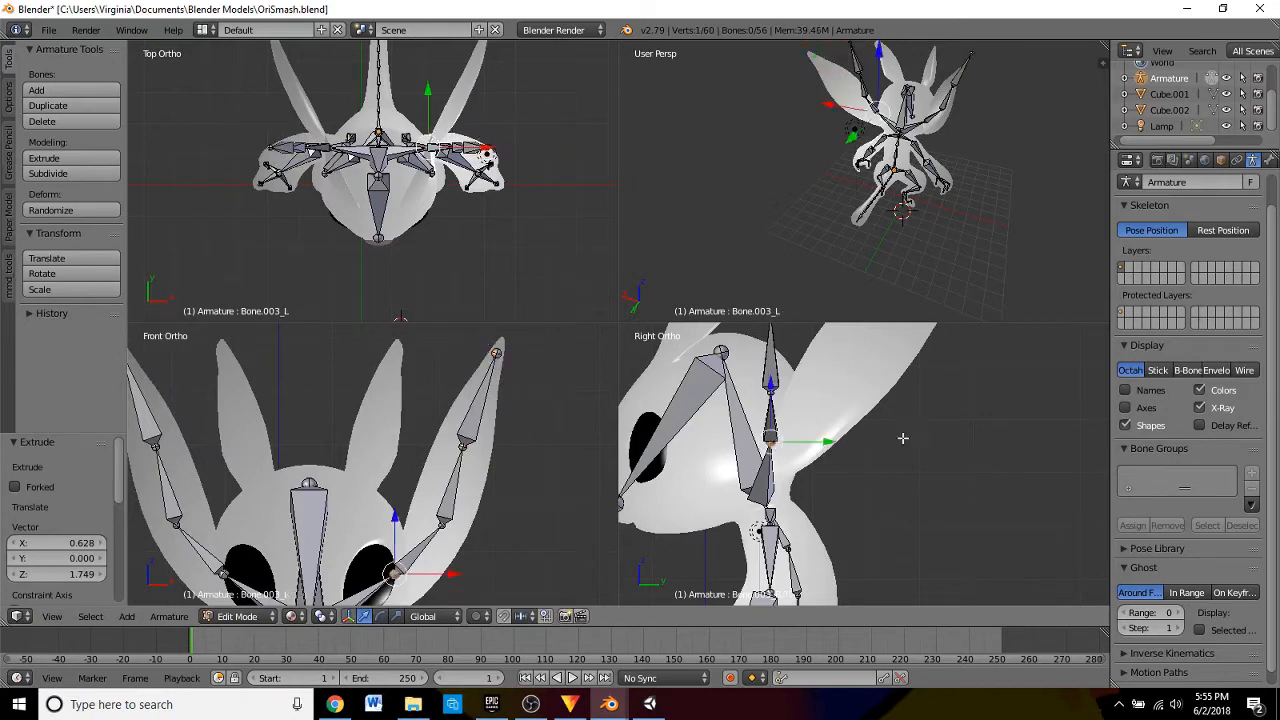
{"action": "middle_click_drag", "start_coordinate": [903, 438], "coordinate": [712, 482], "text": "shift"}
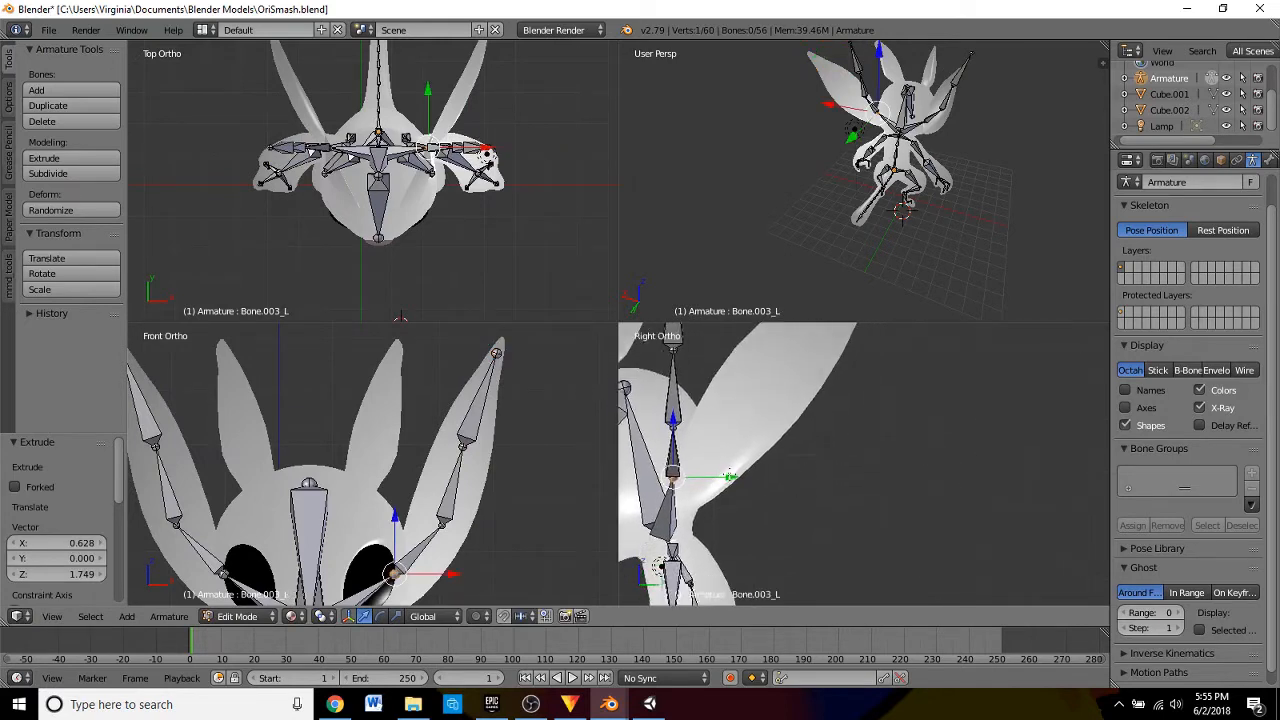
{"action": "key", "text": "g"}
{"action": "key", "text": "y"}
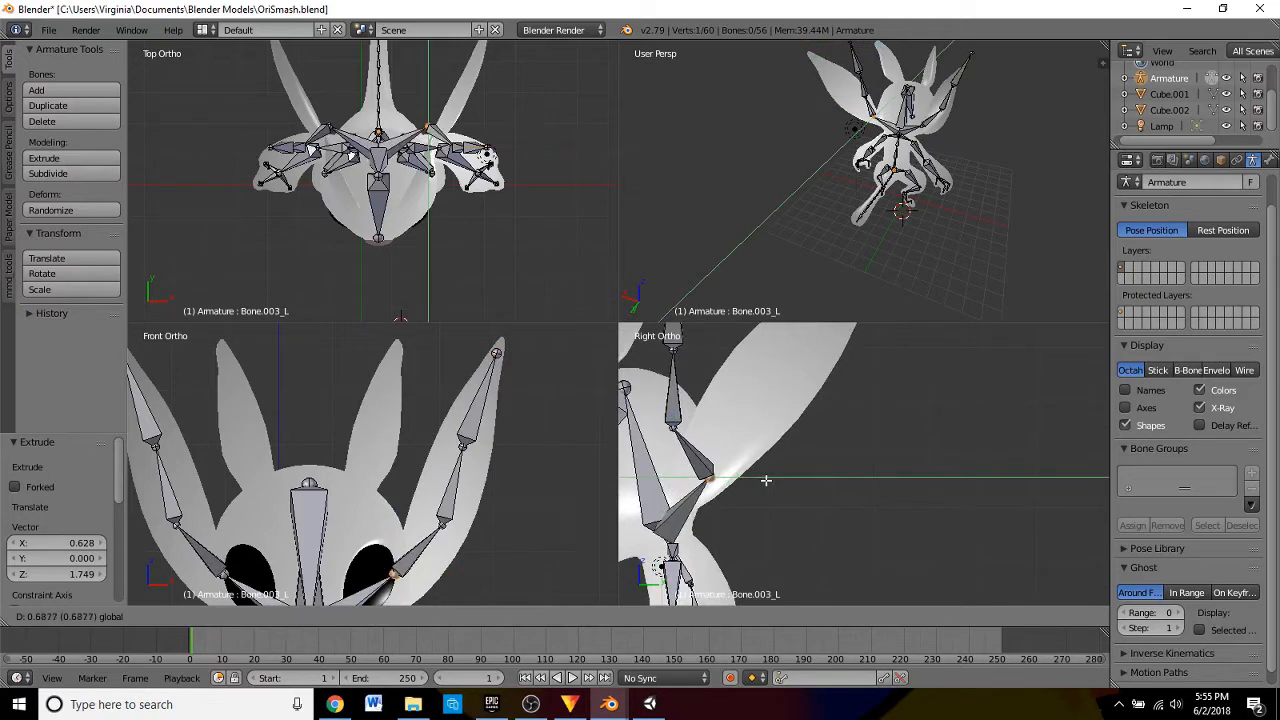
{"action": "key", "text": "Escape"}
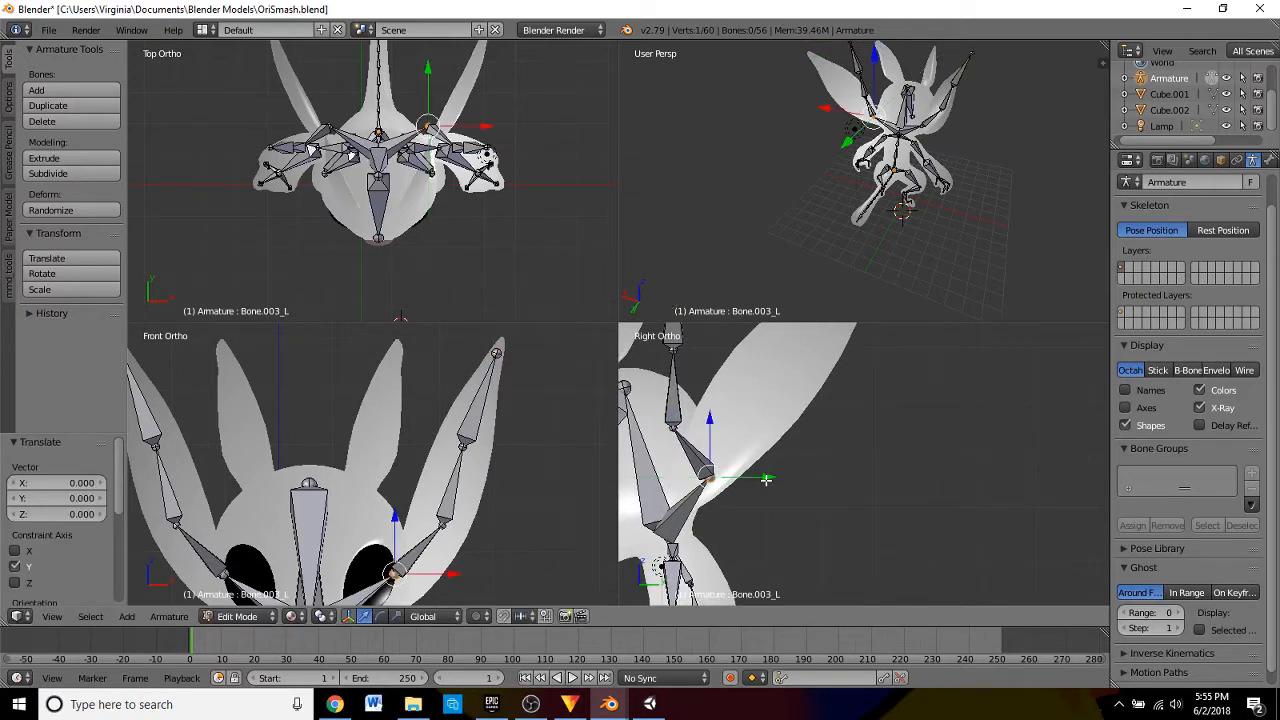
{"action": "key", "text": "g"}
{"action": "key", "text": "z"}
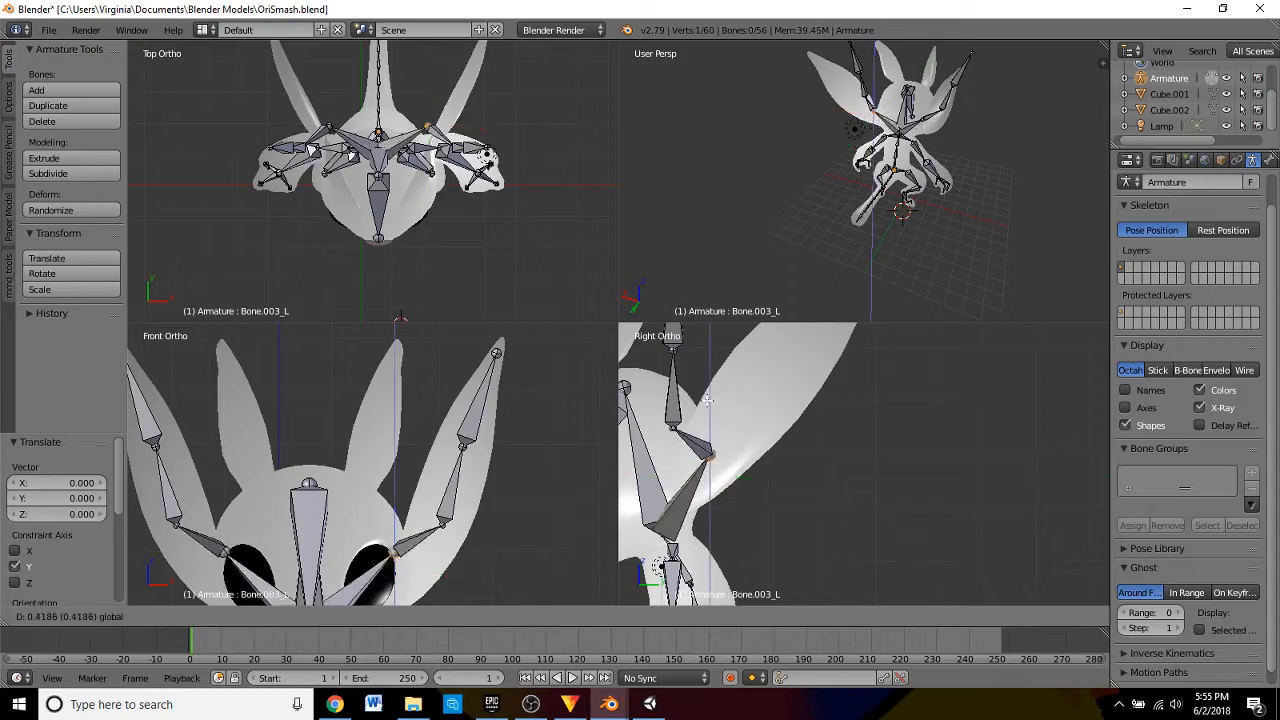
{"action": "left_click", "coordinate": [707, 405]}
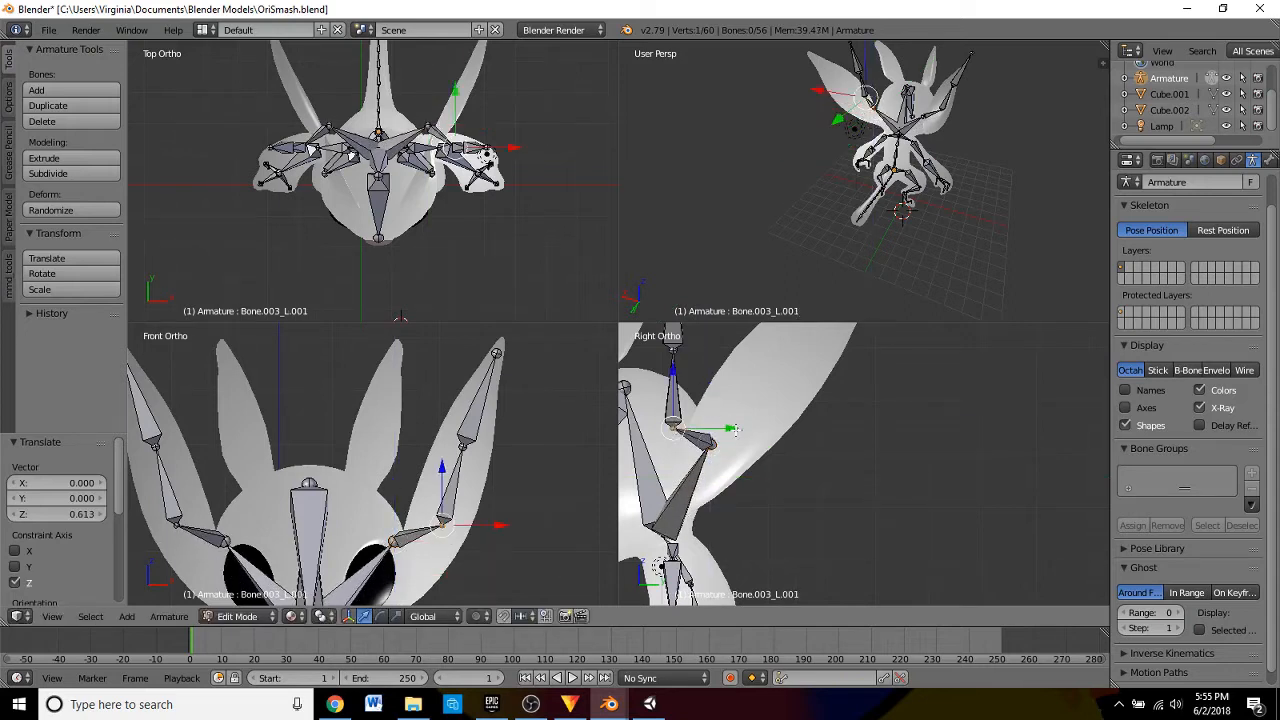
{"action": "left_click_drag", "start_coordinate": [735, 430], "coordinate": [829, 420]}
{"action": "left_click_drag", "start_coordinate": [765, 370], "coordinate": [750, 336]}
{"action": "key", "text": "ctrl+z"}
{"action": "key", "text": "ctrl+z"}
{"action": "key", "text": "ctrl+z"}
{"action": "key", "text": "ctrl+z"}
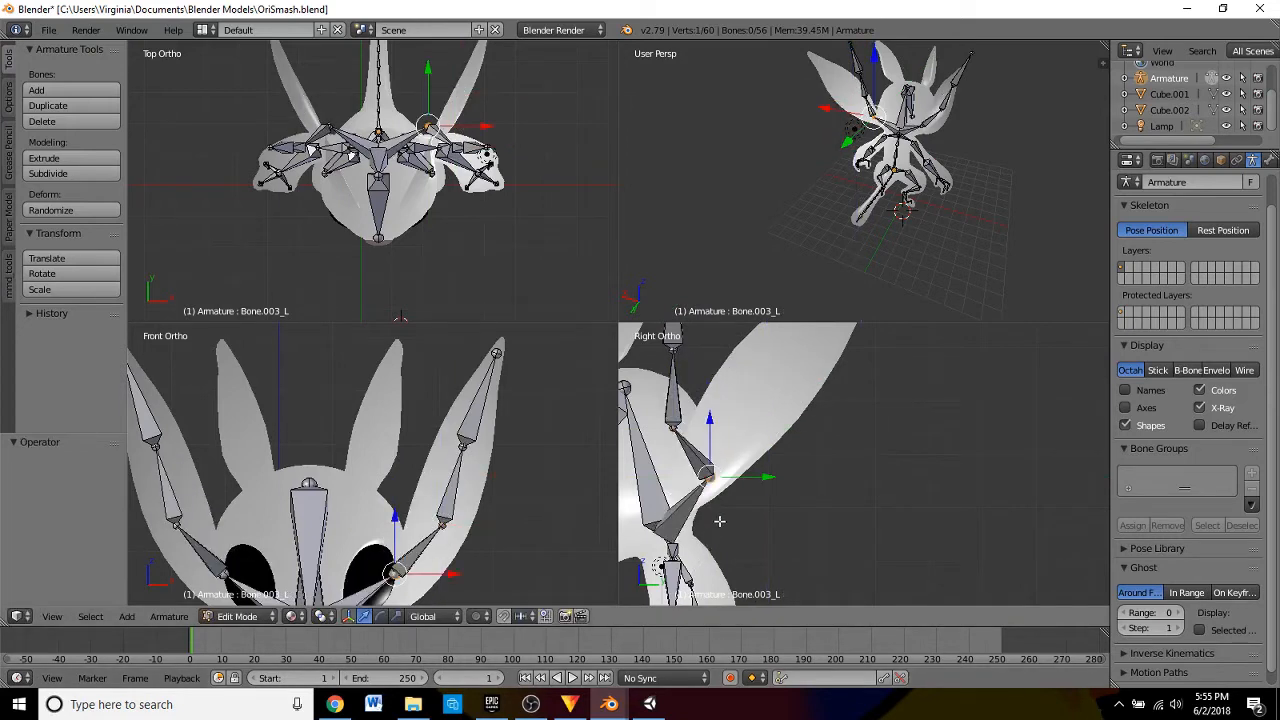
{"action": "key", "text": "ctrl+z"}
- Move the first joint above each large ear's base back along Y by about 1.11 units and the second by about 2.42
{"action": "key", "text": "e"}
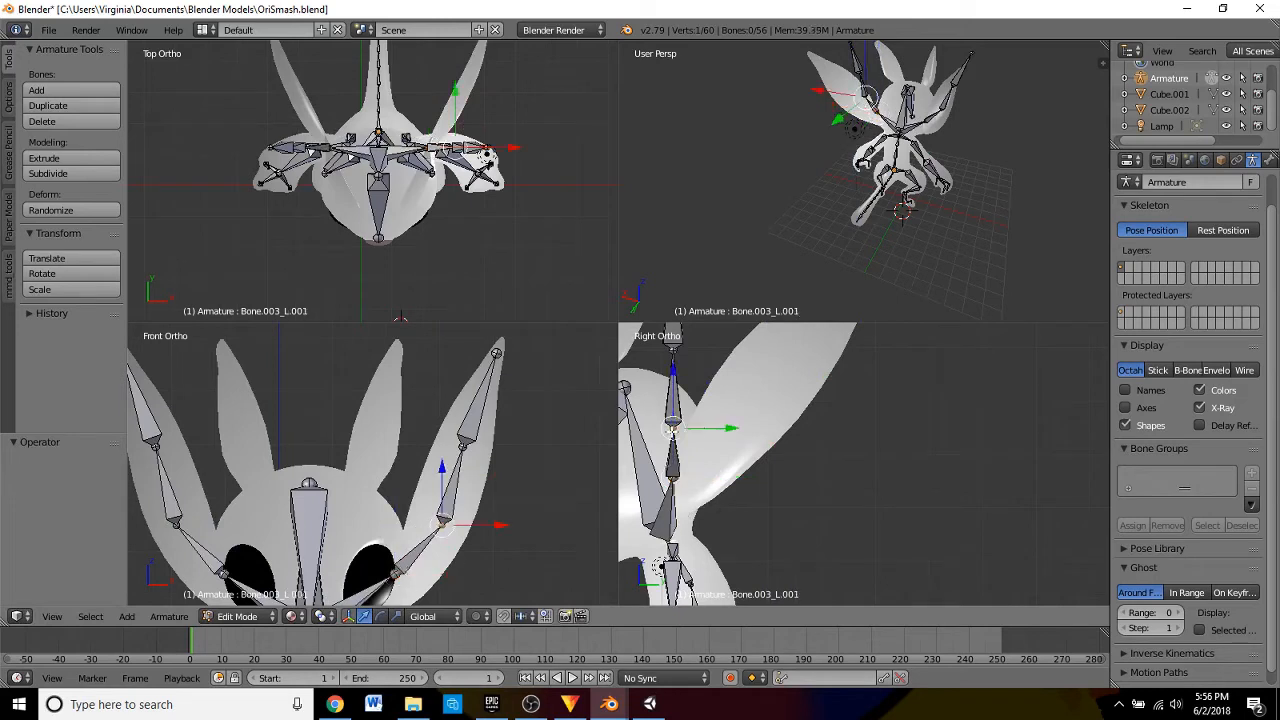
{"action": "key", "text": "y"}
{"action": "left_click", "coordinate": [797, 420]}
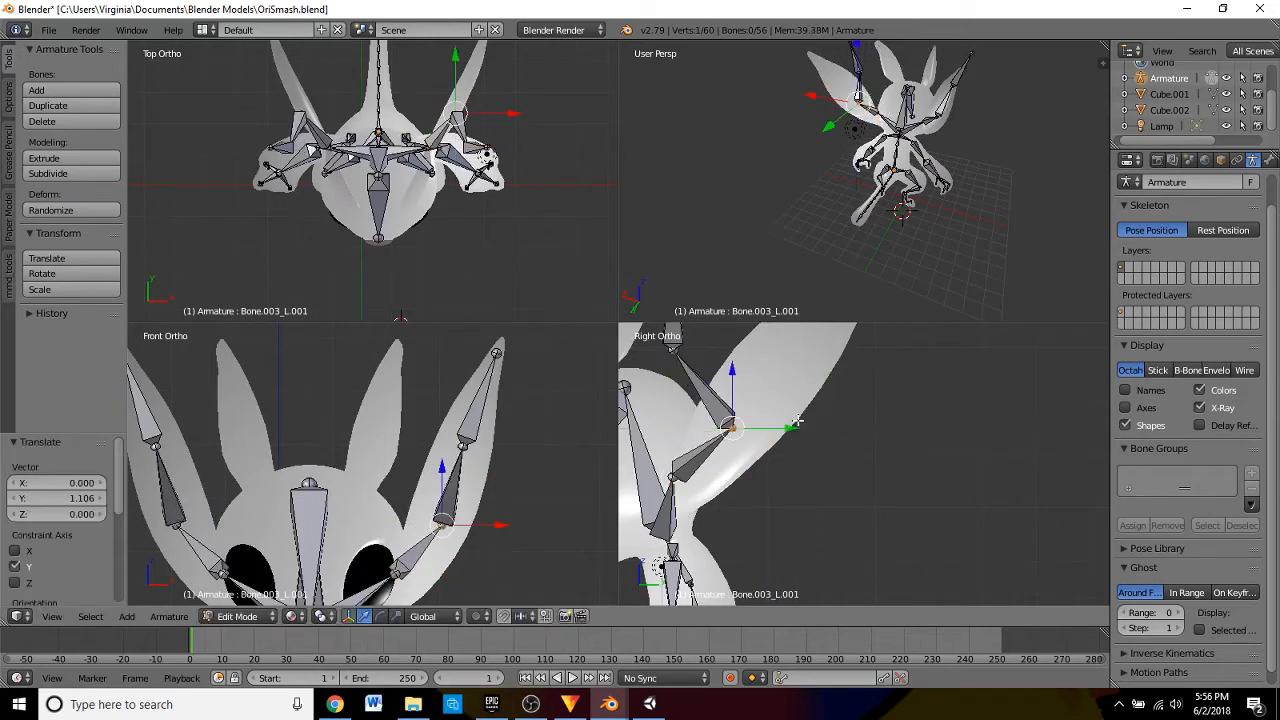
{"action": "middle_click_drag", "start_coordinate": [891, 441], "coordinate": [848, 526], "text": "shift"}
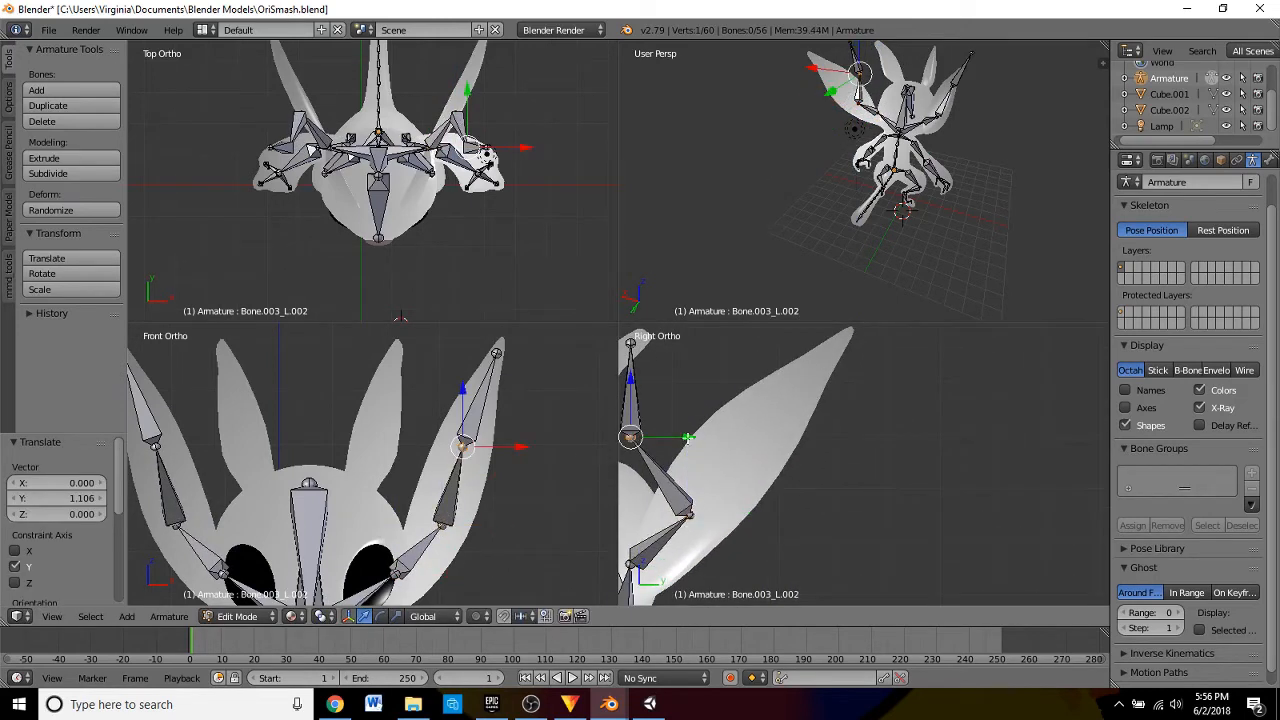
{"action": "key", "text": "e"}
{"action": "key", "text": "y"}
{"action": "left_click", "coordinate": [820, 426]}
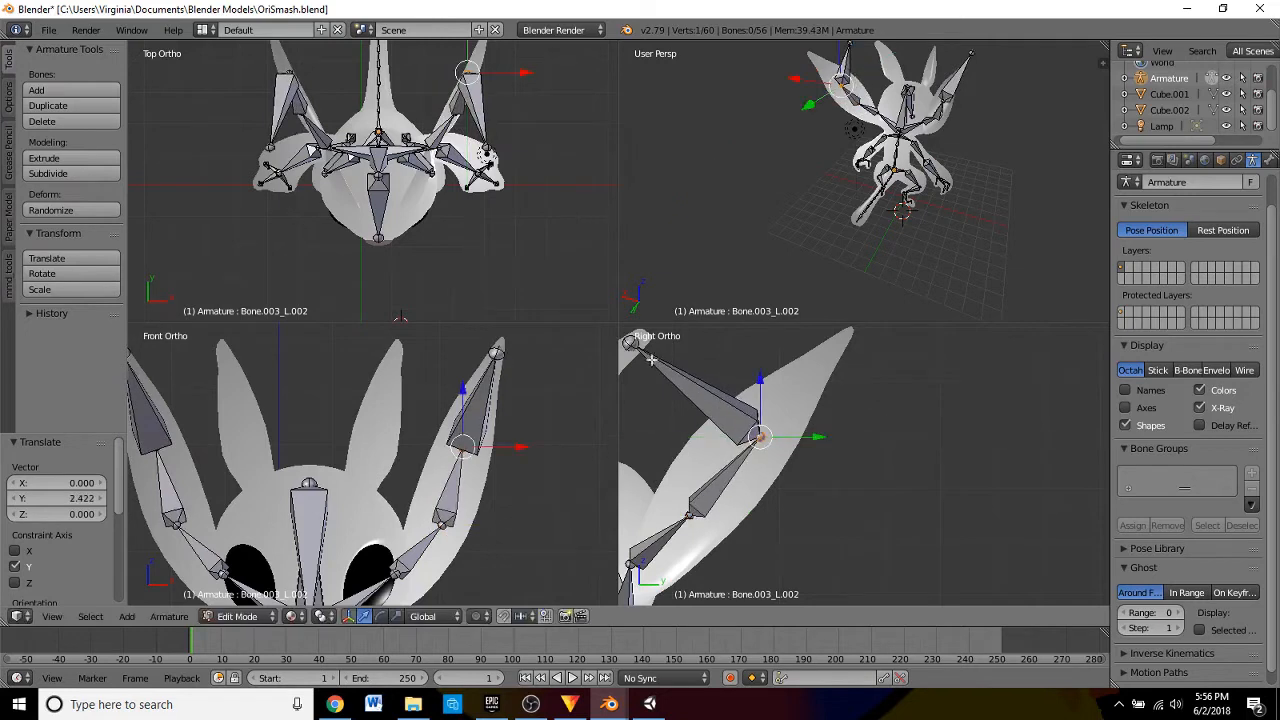
- Move the large ear tip joints back along Y by about 3.95 units, into the tips of the ear meshes
{"action": "key", "text": "e"}
{"action": "key", "text": "y"}
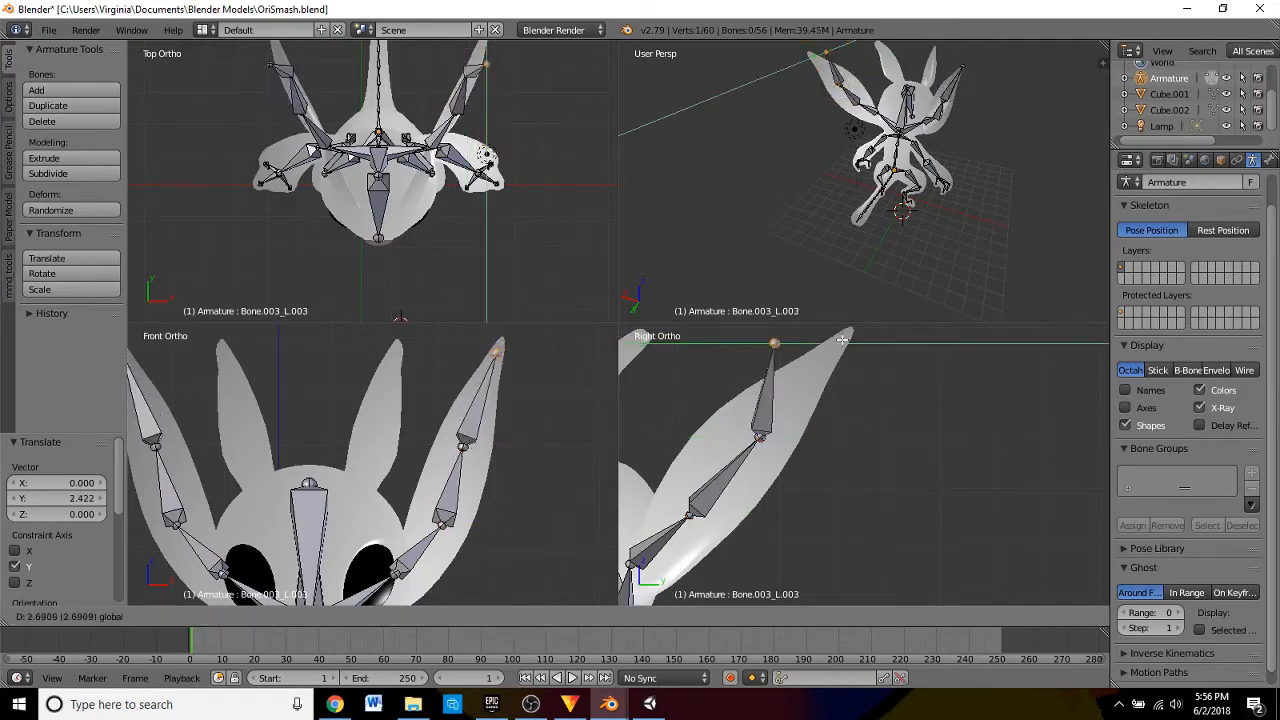
{"action": "left_click", "coordinate": [790, 425]}
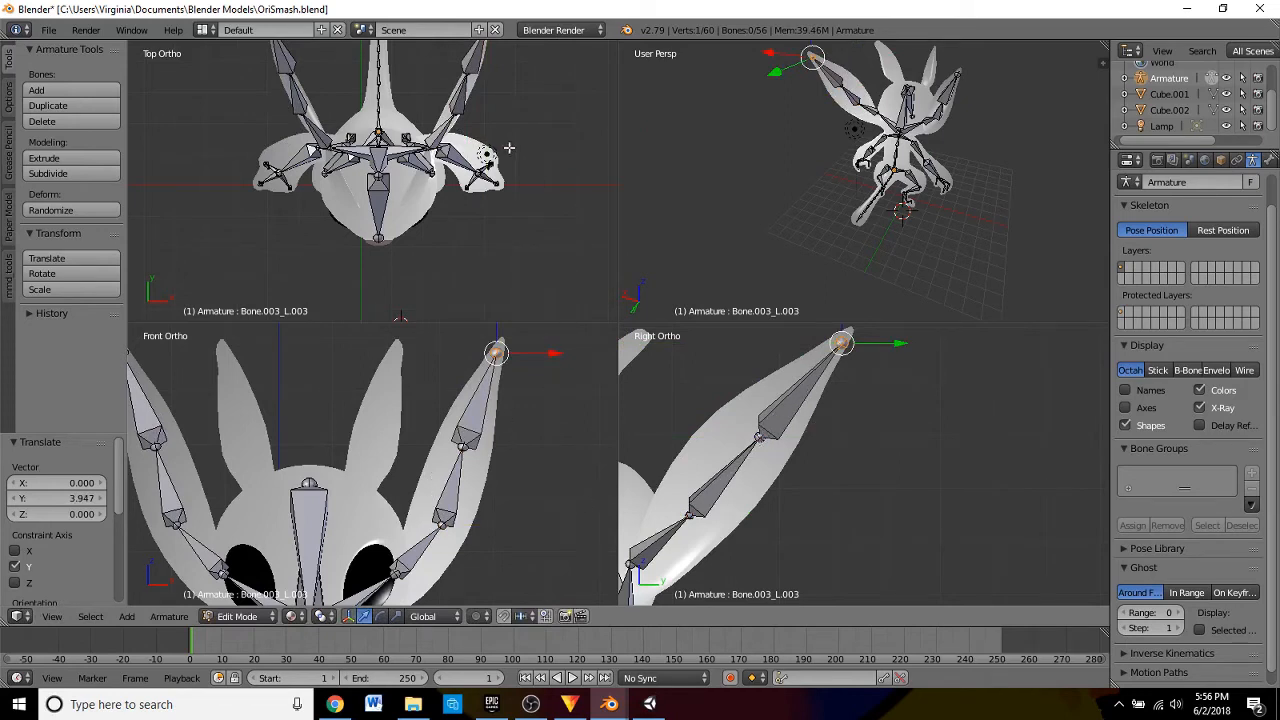
- Move the first joints above the large ears' bases about 0.13 units inward along X and the second joints about 0.10 outward
{"action": "right_click", "coordinate": [455, 118]}
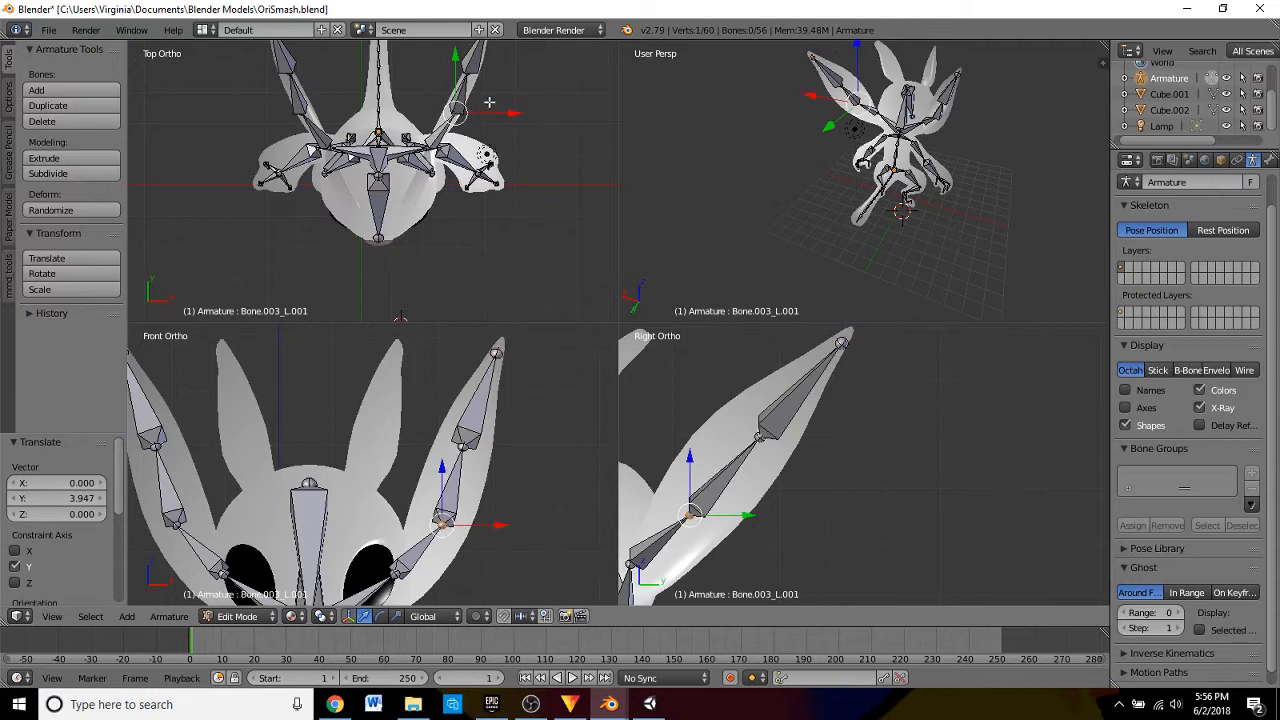
{"action": "key", "text": "g"}
{"action": "key", "text": "x"}
{"action": "left_click", "coordinate": [503, 112]}
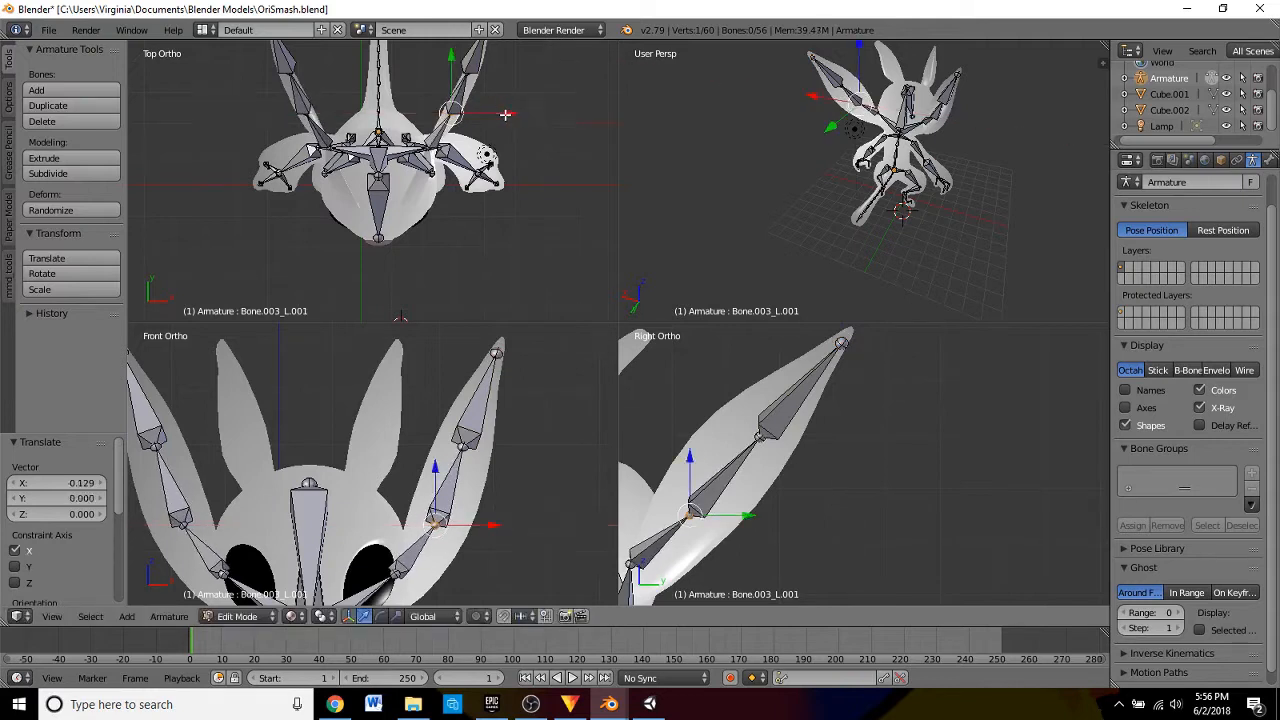
{"action": "right_click", "coordinate": [468, 76]}
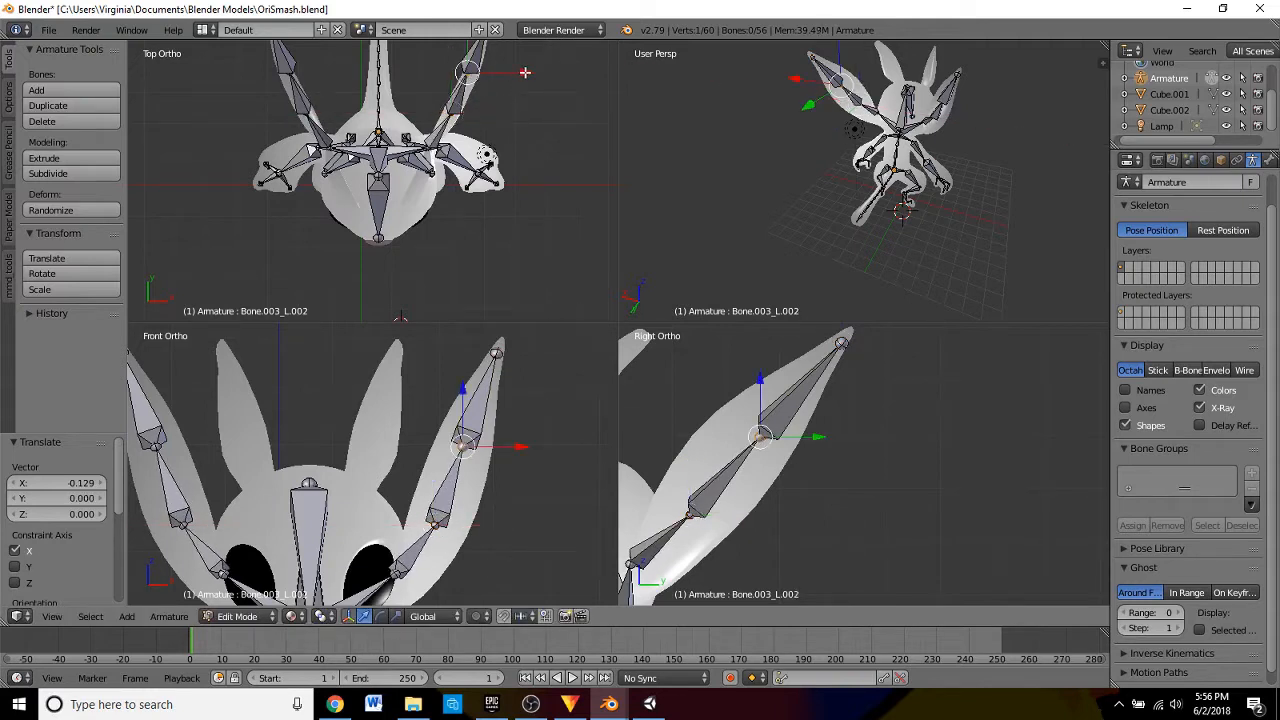
{"action": "key", "text": "g"}
{"action": "key", "text": "x"}
{"action": "left_click", "coordinate": [527, 75]}
- Nudge the large ear tip joints about 0.03 units outward along X
{"action": "middle_click_drag", "start_coordinate": [515, 103], "coordinate": [517, 207], "text": "shift"}
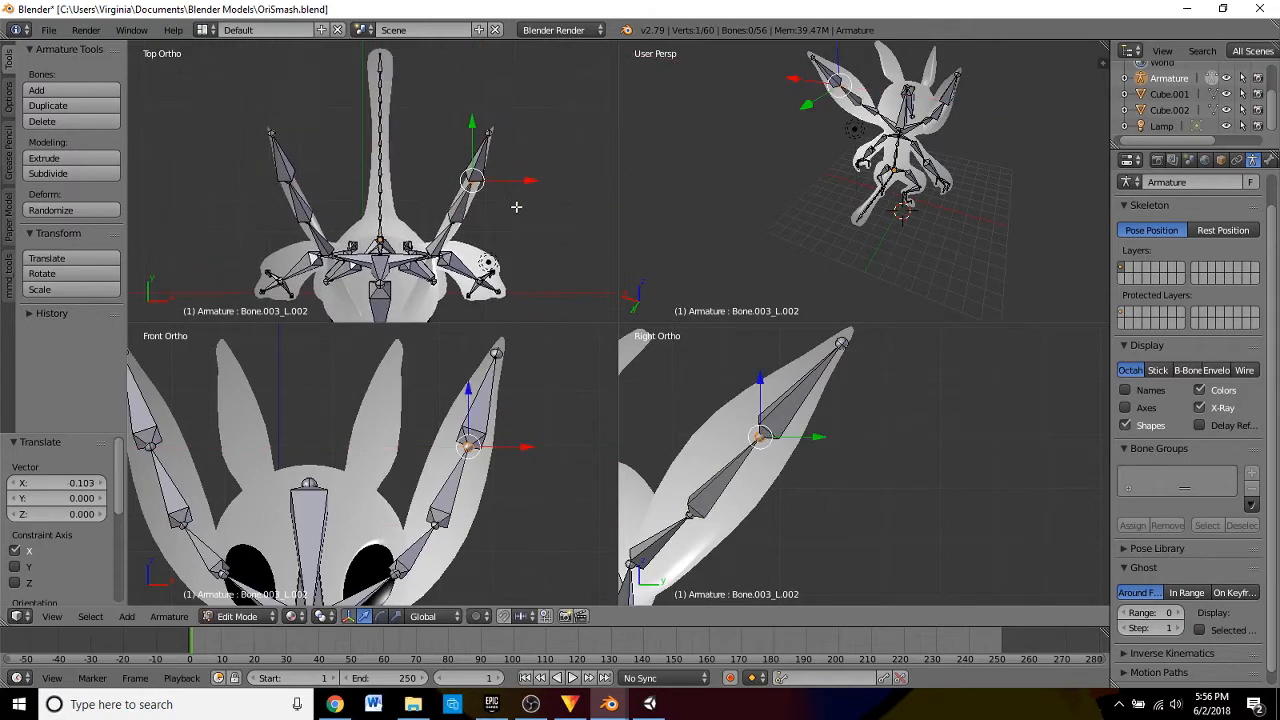
{"action": "right_click", "coordinate": [488, 133]}
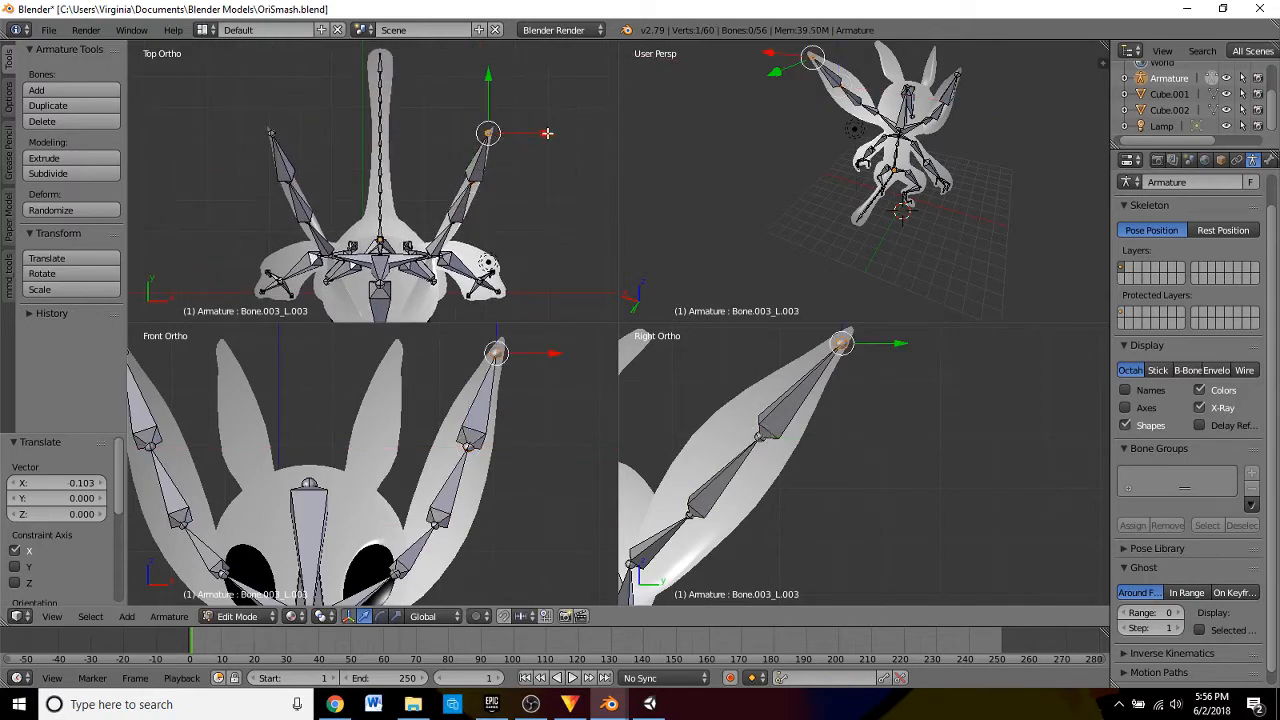
{"action": "key", "text": "g"}
{"action": "key", "text": "x"}
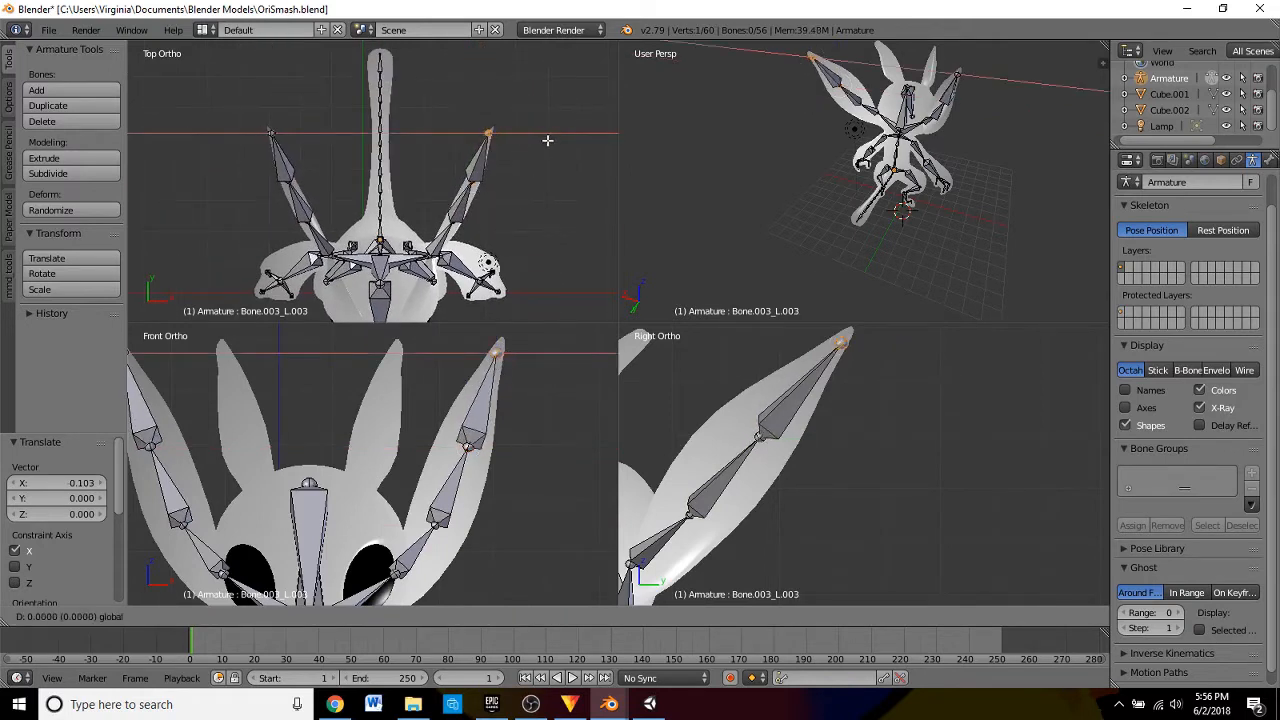
{"action": "left_click", "coordinate": [548, 140]}
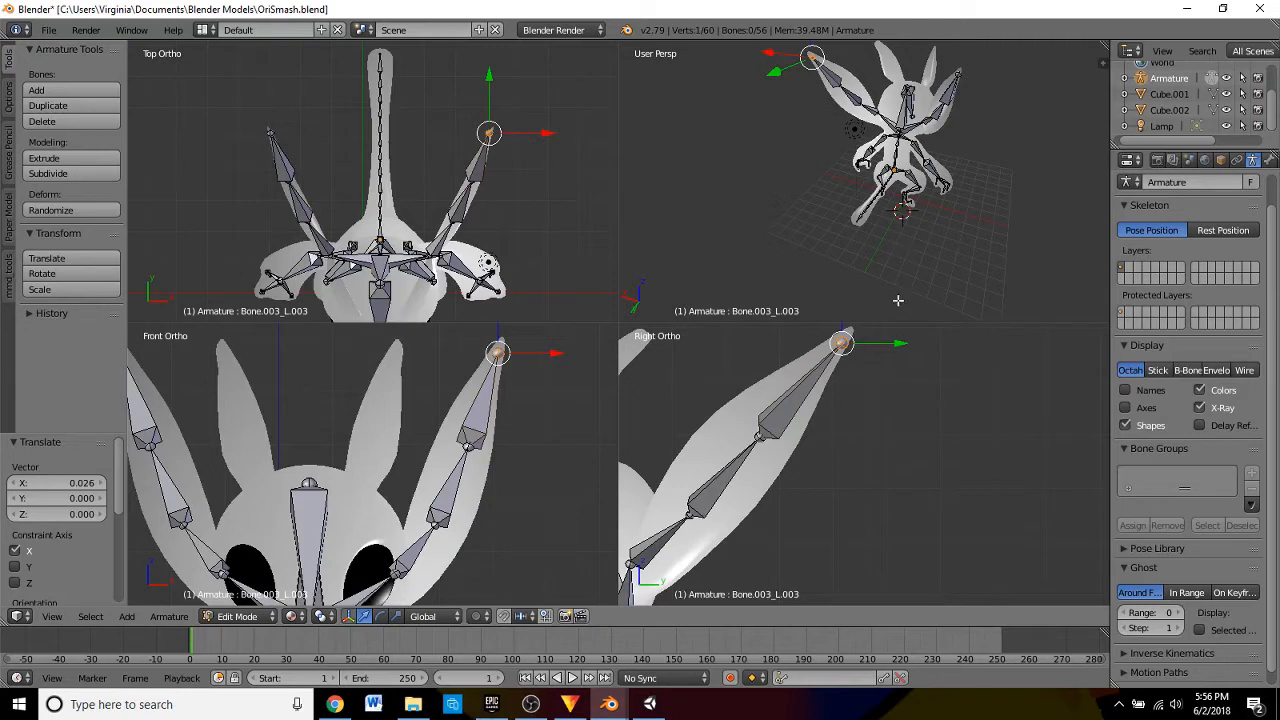
- Extrude mirrored bones sideways from the joint at the top of the head, about 0.94 units out toward the small ears
{"action": "middle_click_drag", "start_coordinate": [996, 167], "coordinate": [710, 161]}
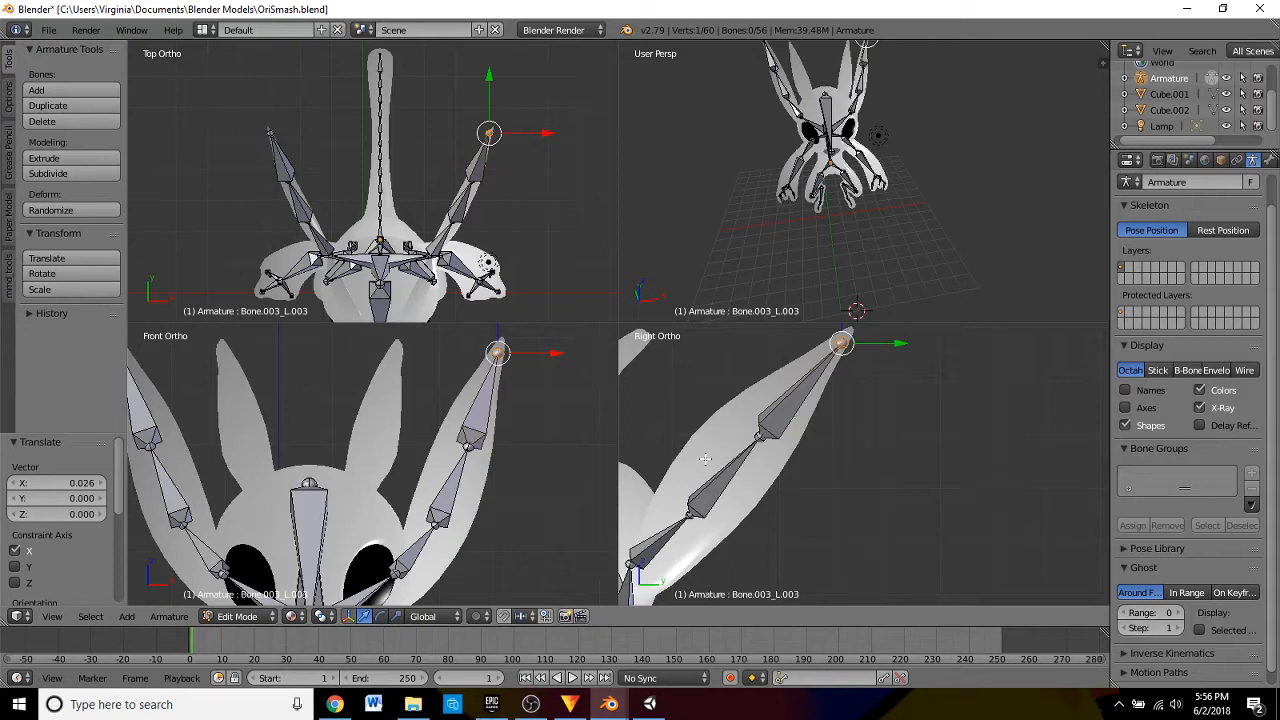
{"action": "middle_click_drag", "start_coordinate": [337, 505], "coordinate": [427, 465], "text": "shift"}
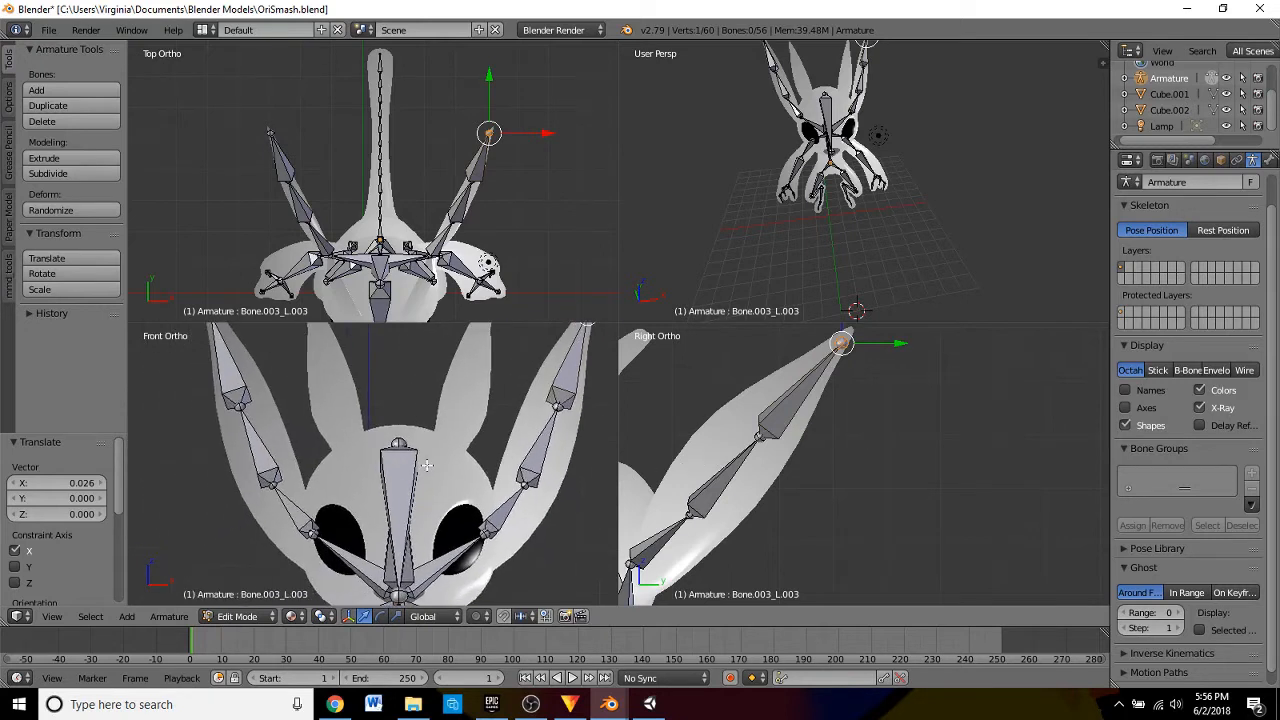
{"action": "right_click", "coordinate": [398, 443]}
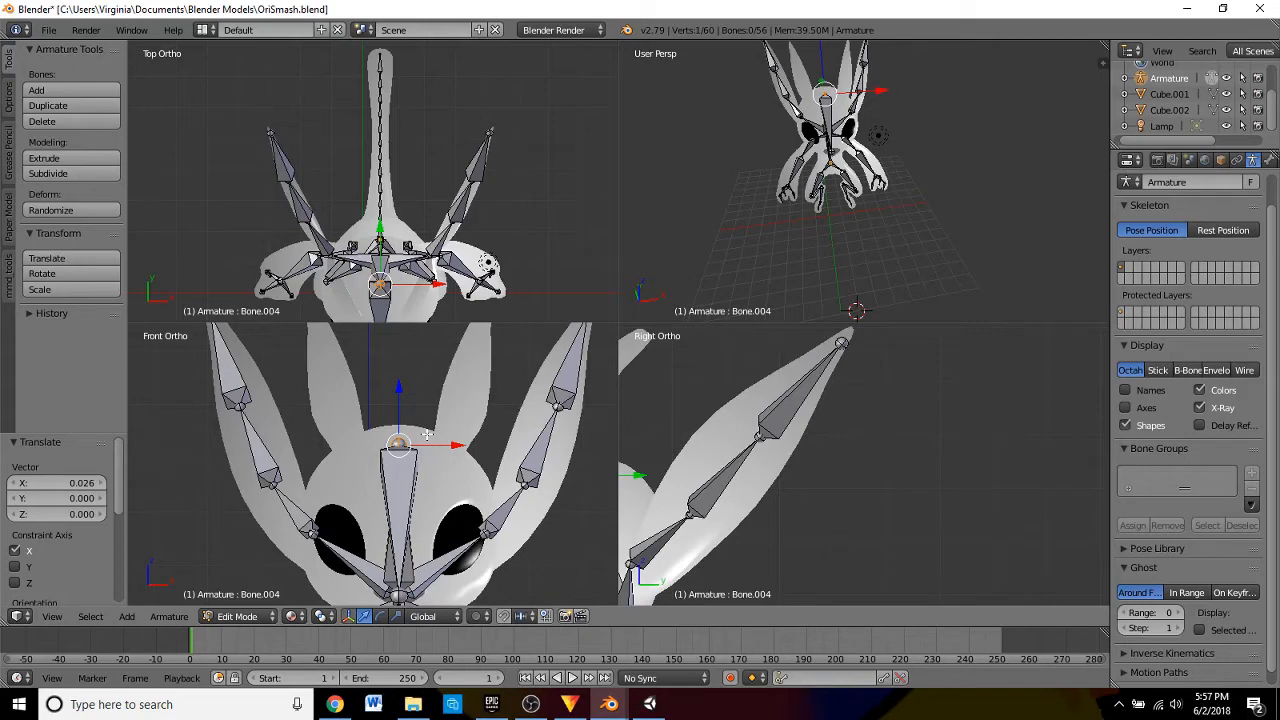
{"action": "key", "text": "shift+e"}
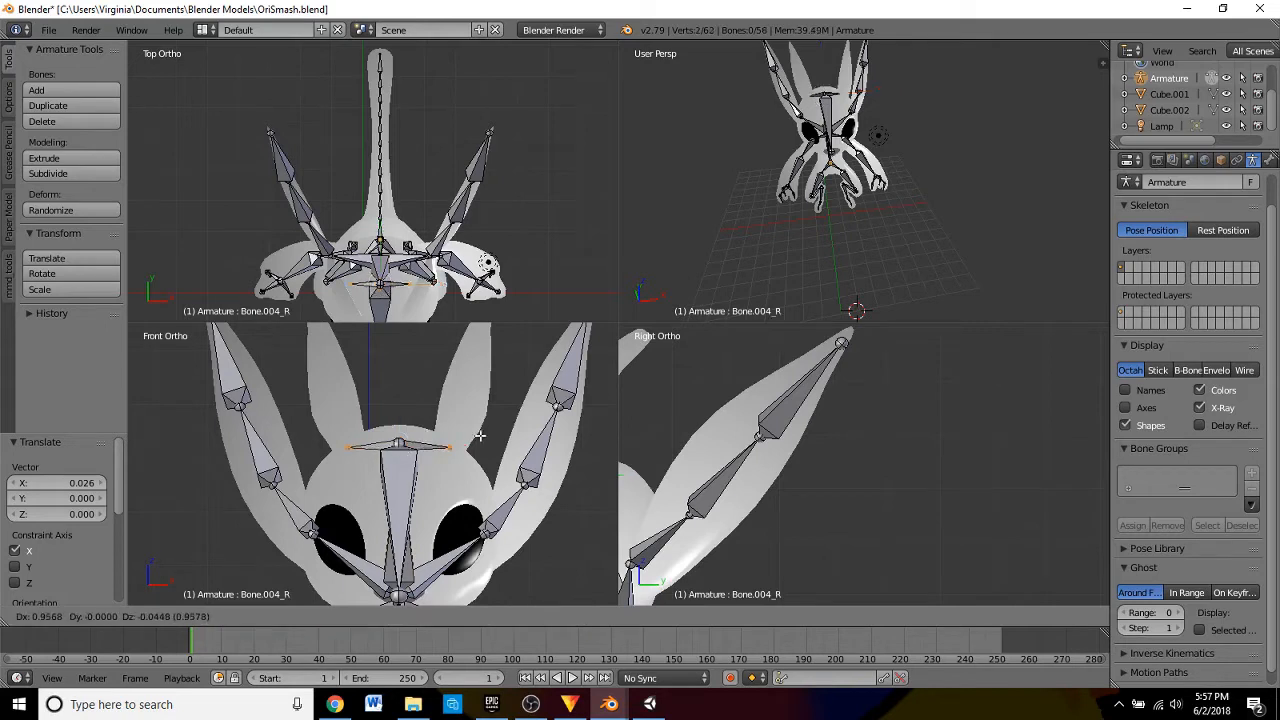
{"action": "left_click", "coordinate": [477, 432]}
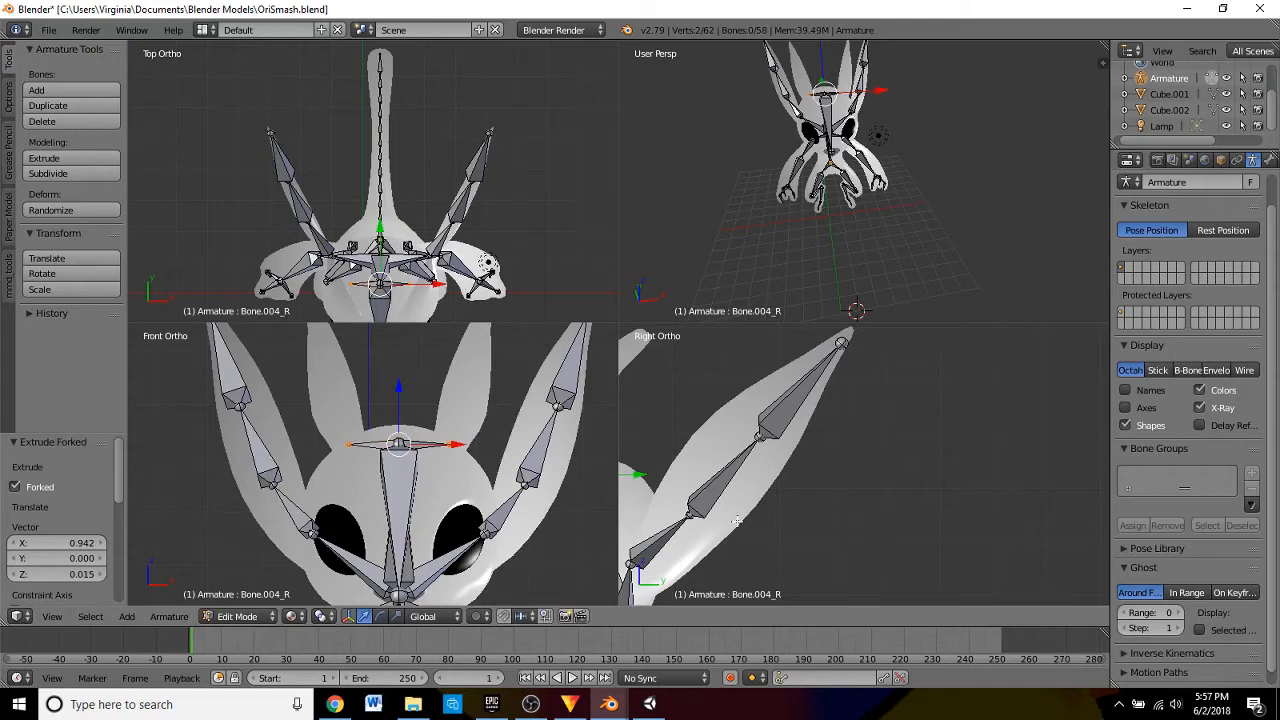
- Move the new small ear base joints about 1.03 units forward along Y
{"action": "middle_click_drag", "start_coordinate": [736, 520], "coordinate": [870, 450], "text": "shift"}
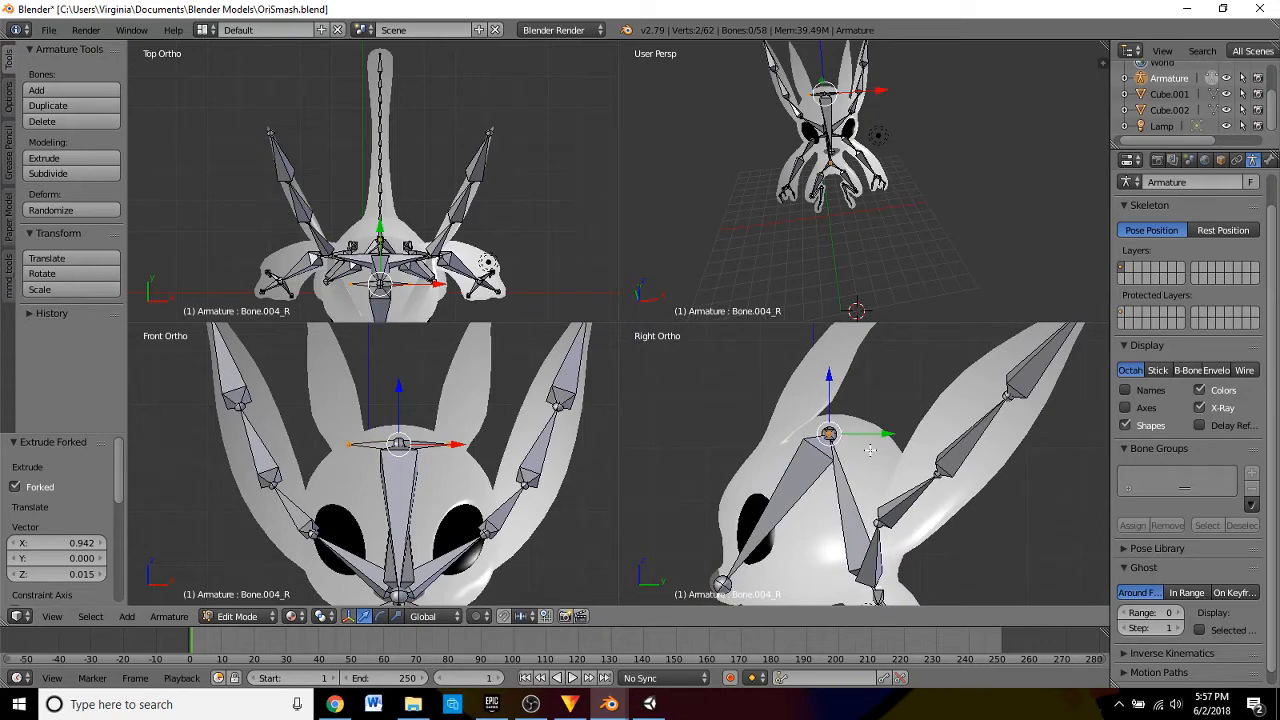
{"action": "key", "text": "g"}
{"action": "key", "text": "y"}
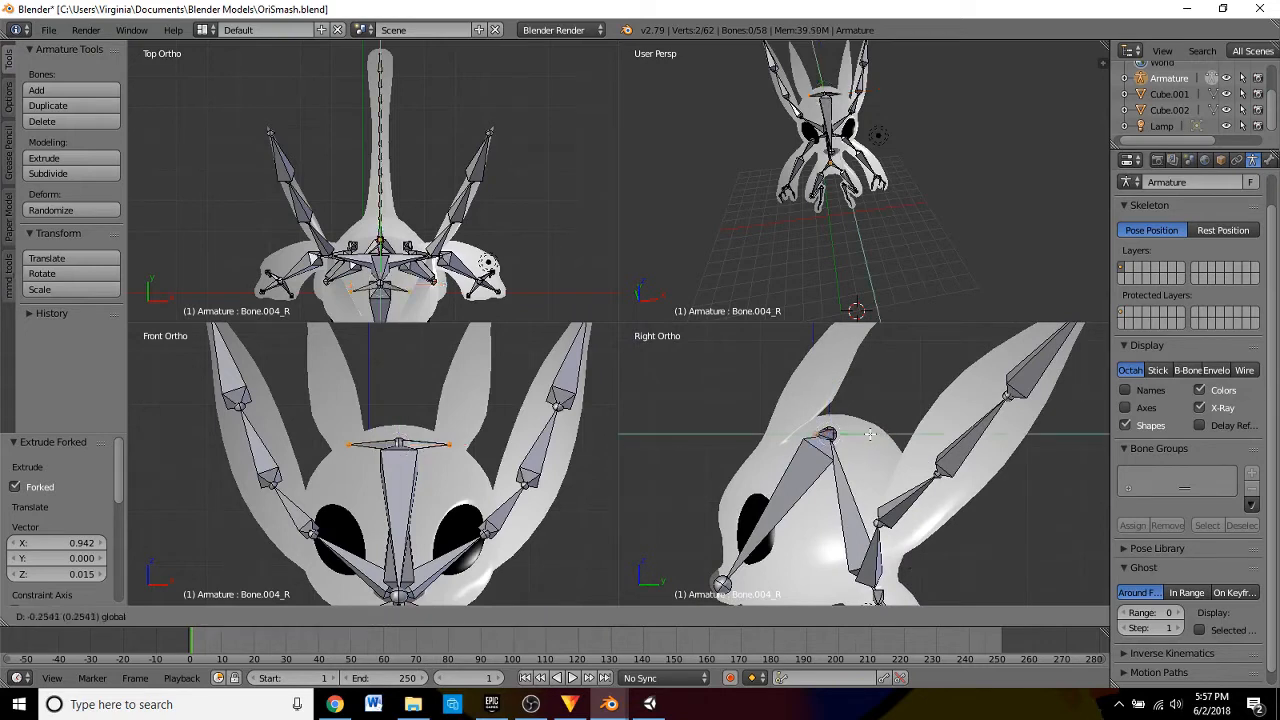
{"action": "left_click", "coordinate": [782, 424]}
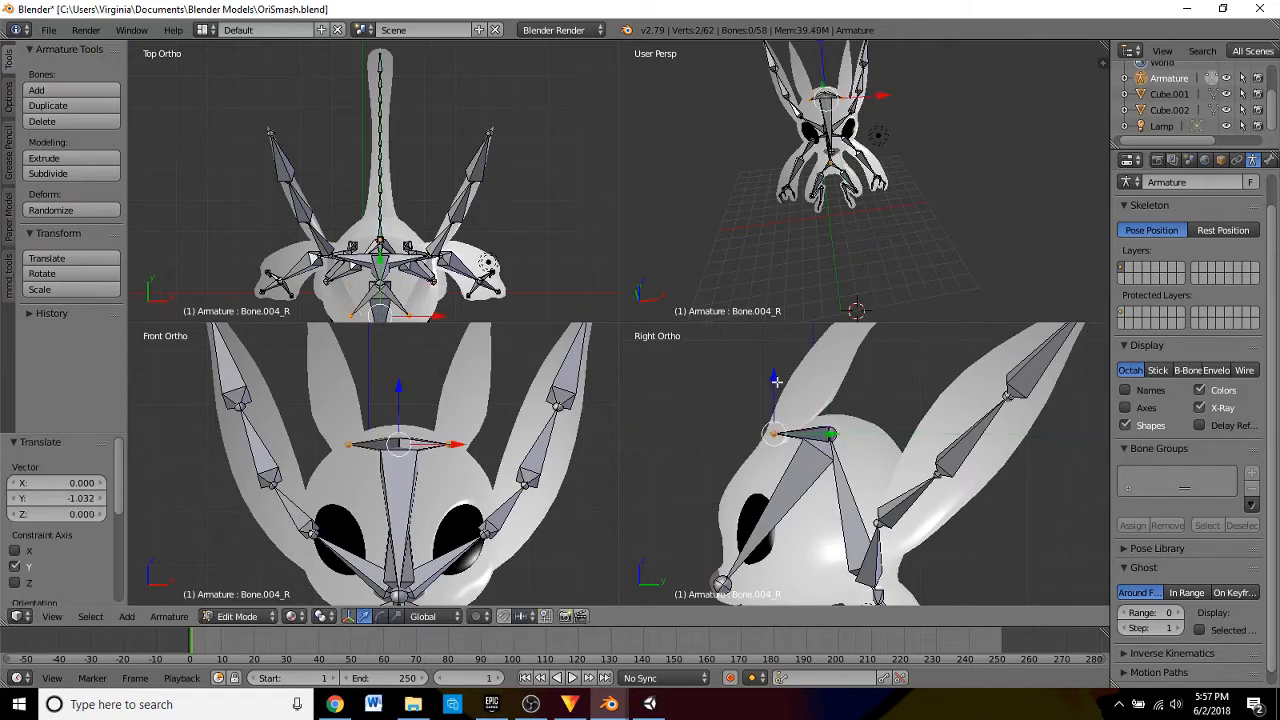
- Lower the small ear base joints about 0.21 units along Z and move them about 0.08 units forward along Y
{"action": "key", "text": "g"}
{"action": "key", "text": "z"}
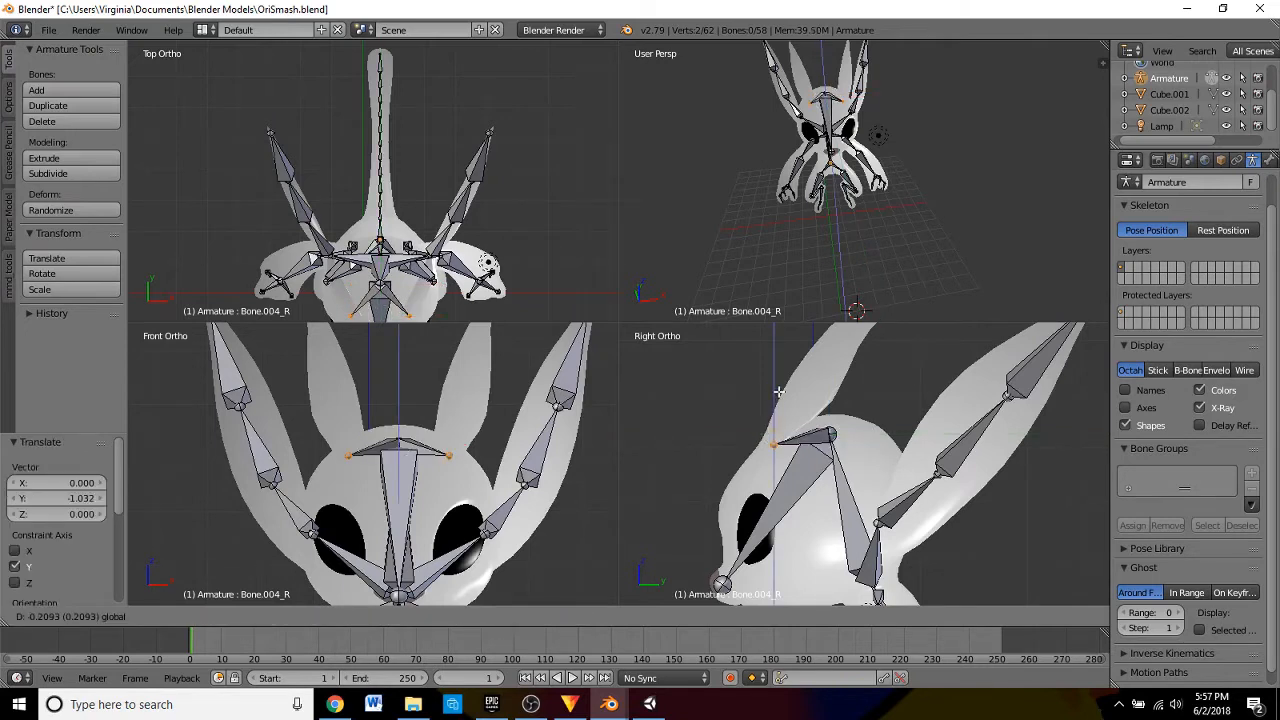
{"action": "left_click", "coordinate": [778, 392]}
{"action": "key", "text": "g"}
{"action": "key", "text": "y"}
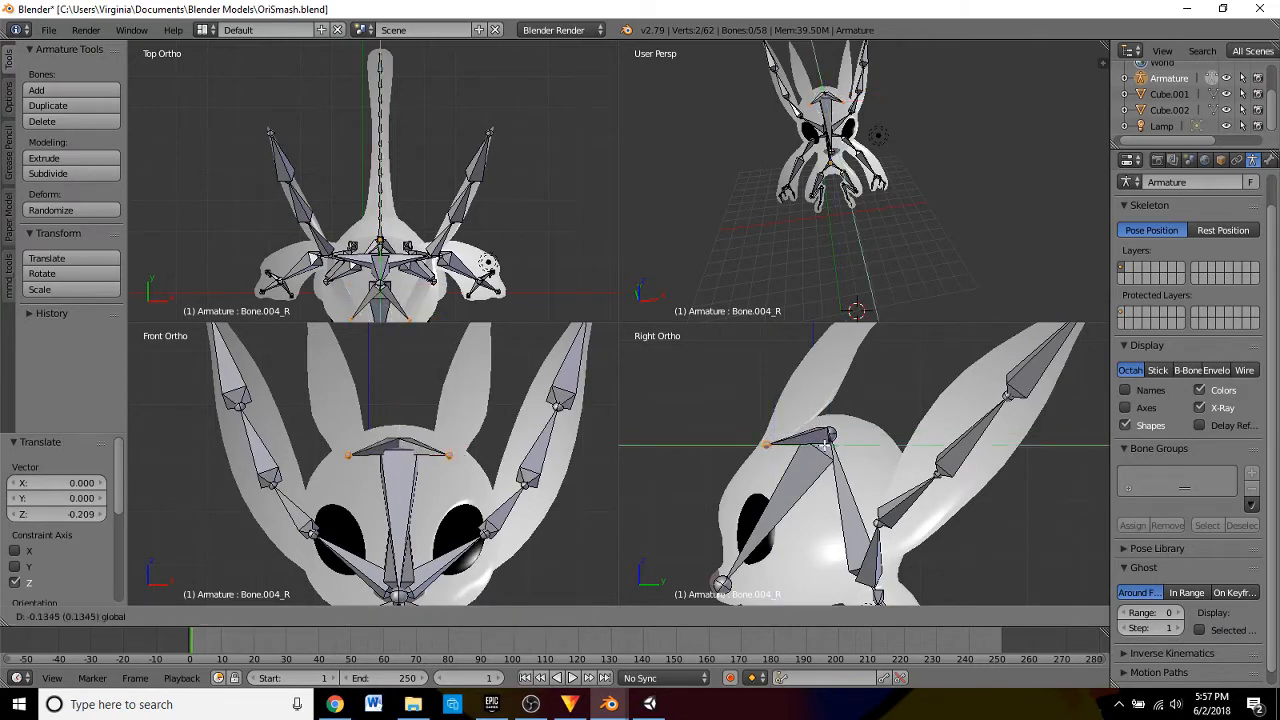
{"action": "left_click", "coordinate": [828, 443]}
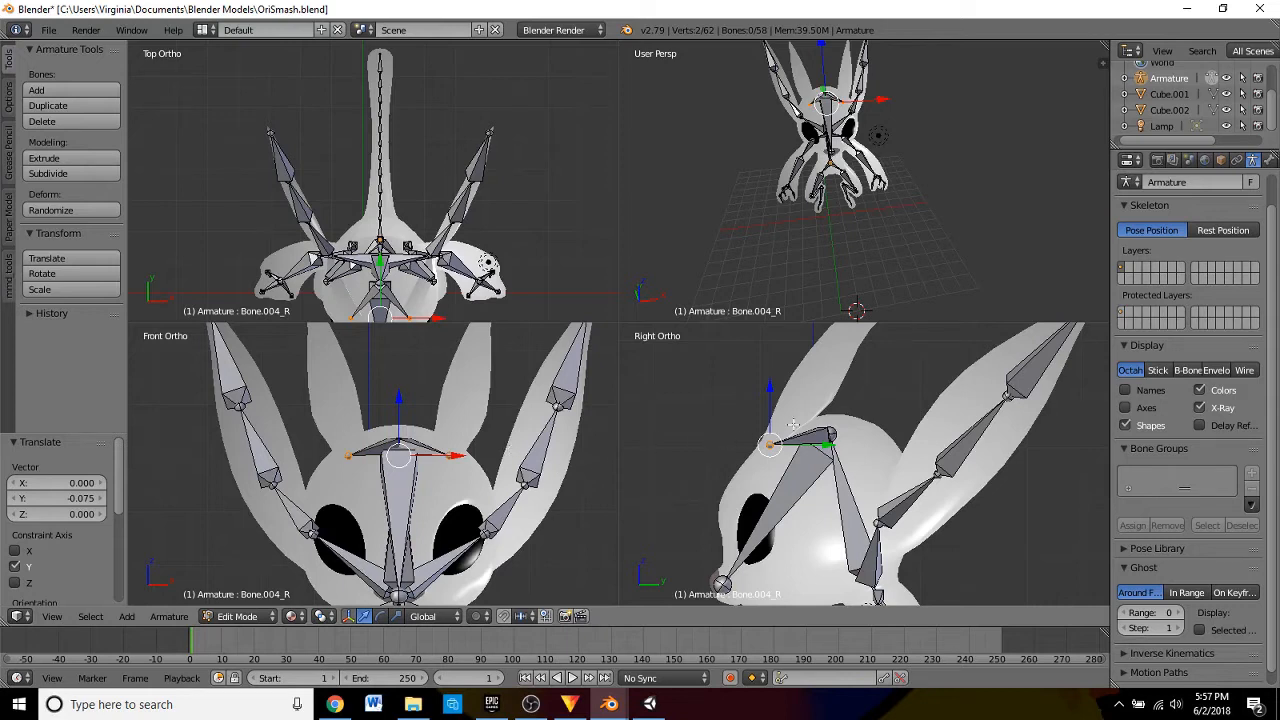
- Extrude a mirrored chain of three bones from the small ear base joints, following each ear's curve up to its tip
{"action": "key", "text": "e"}
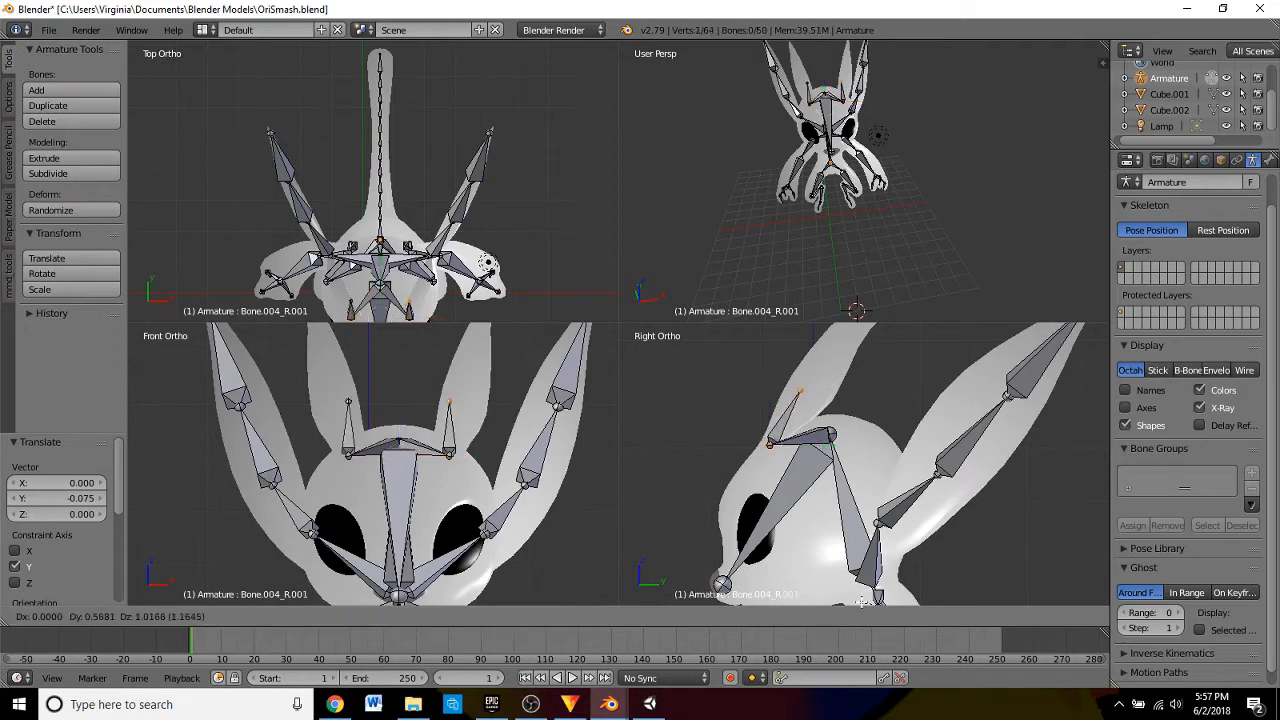
{"action": "left_click", "coordinate": [803, 392]}
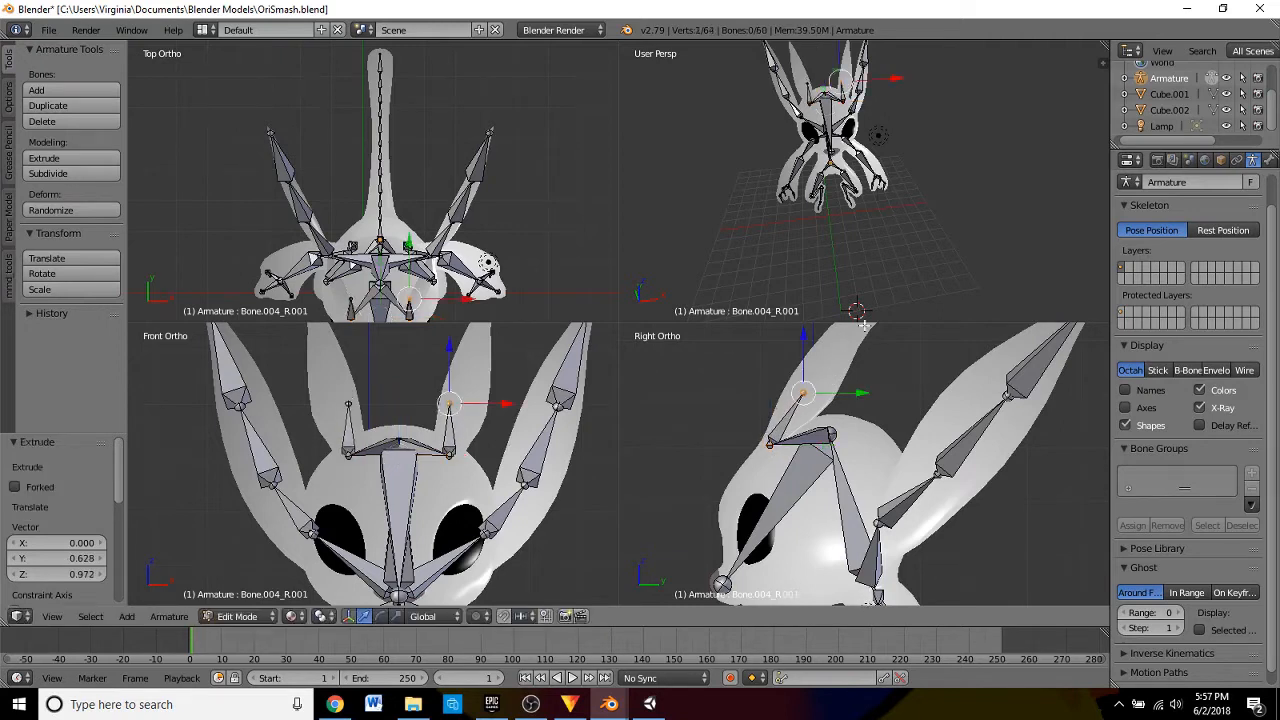
{"action": "middle_click_drag", "start_coordinate": [880, 387], "coordinate": [847, 472], "text": "shift"}
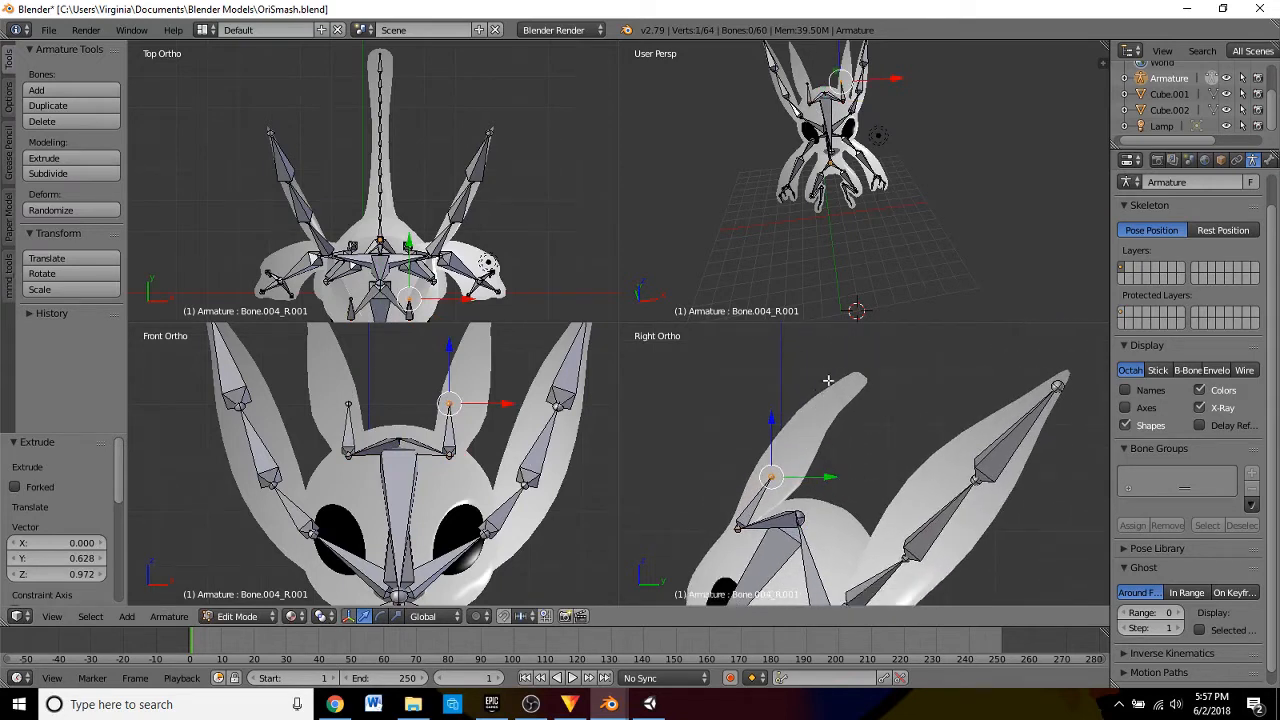
{"action": "key", "text": "e"}
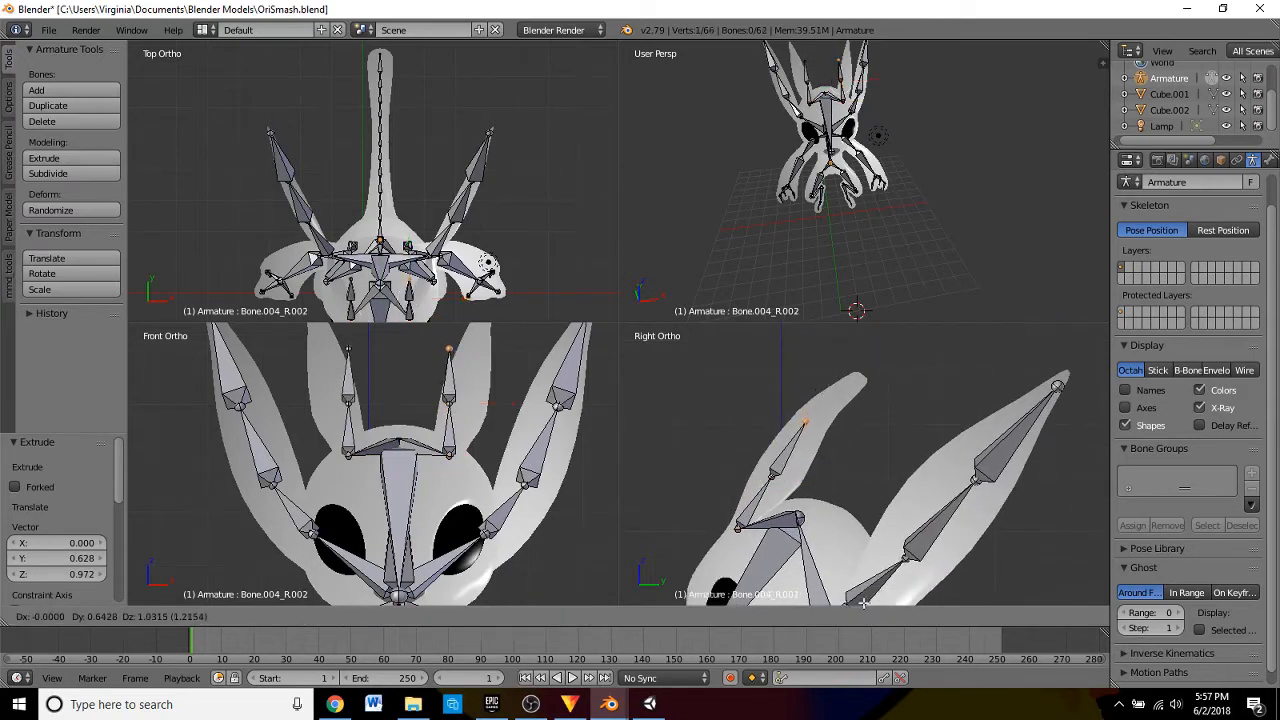
{"action": "left_click", "coordinate": [863, 600]}
{"action": "key", "text": "e"}
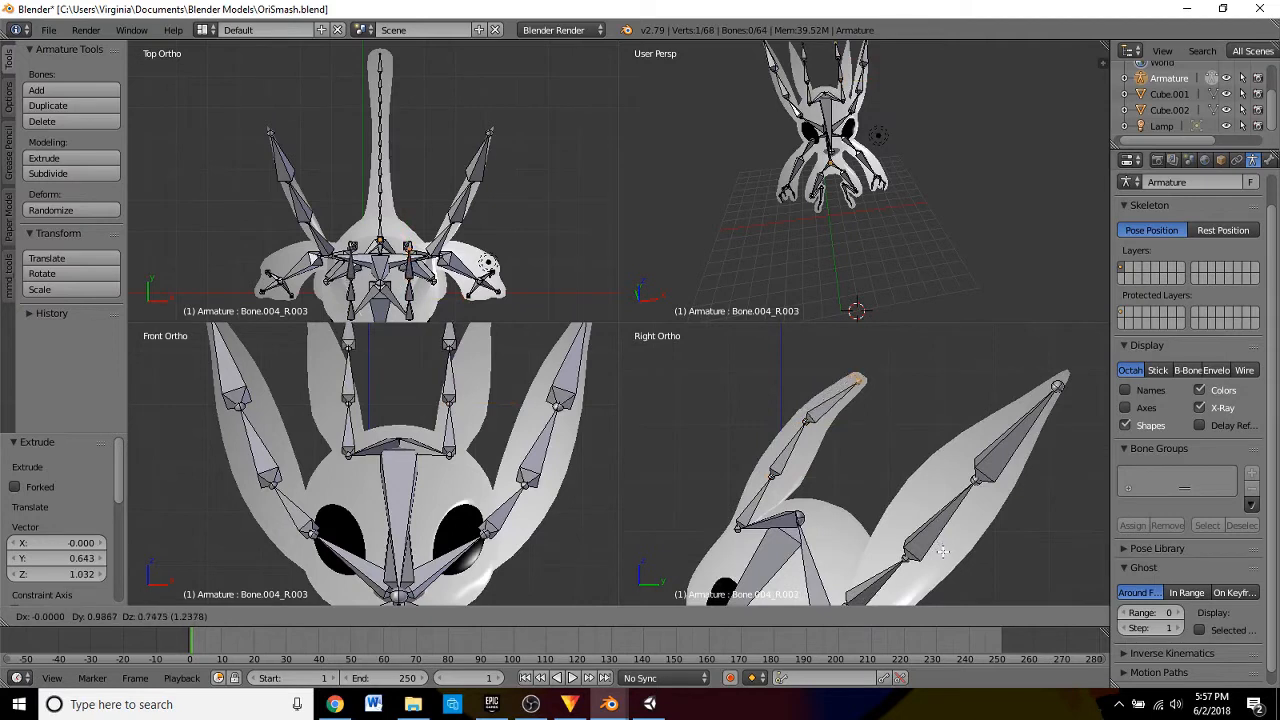
{"action": "left_click", "coordinate": [943, 551]}
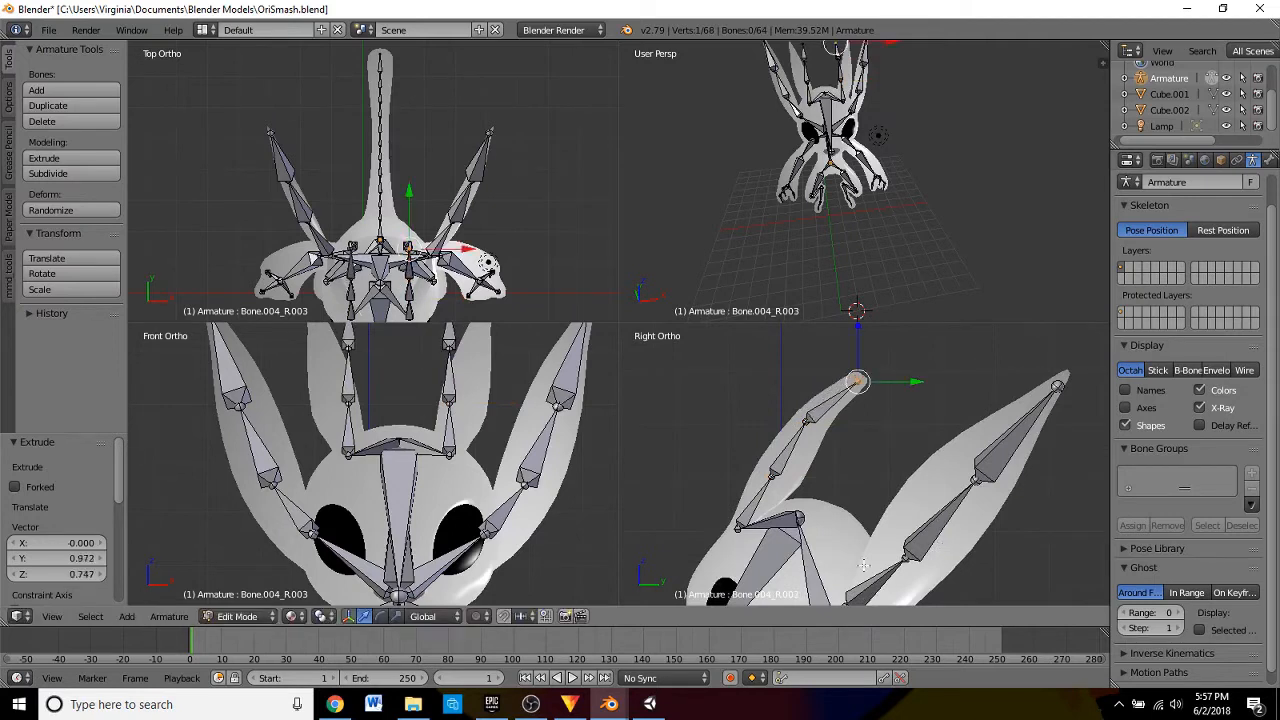
- Move the small ear joints outward along X, from base to tip by about 0.33, 0.49 and 0.67 units
{"action": "right_click", "coordinate": [450, 404]}
{"action": "left_click_drag", "start_coordinate": [499, 404], "coordinate": [516, 402]}
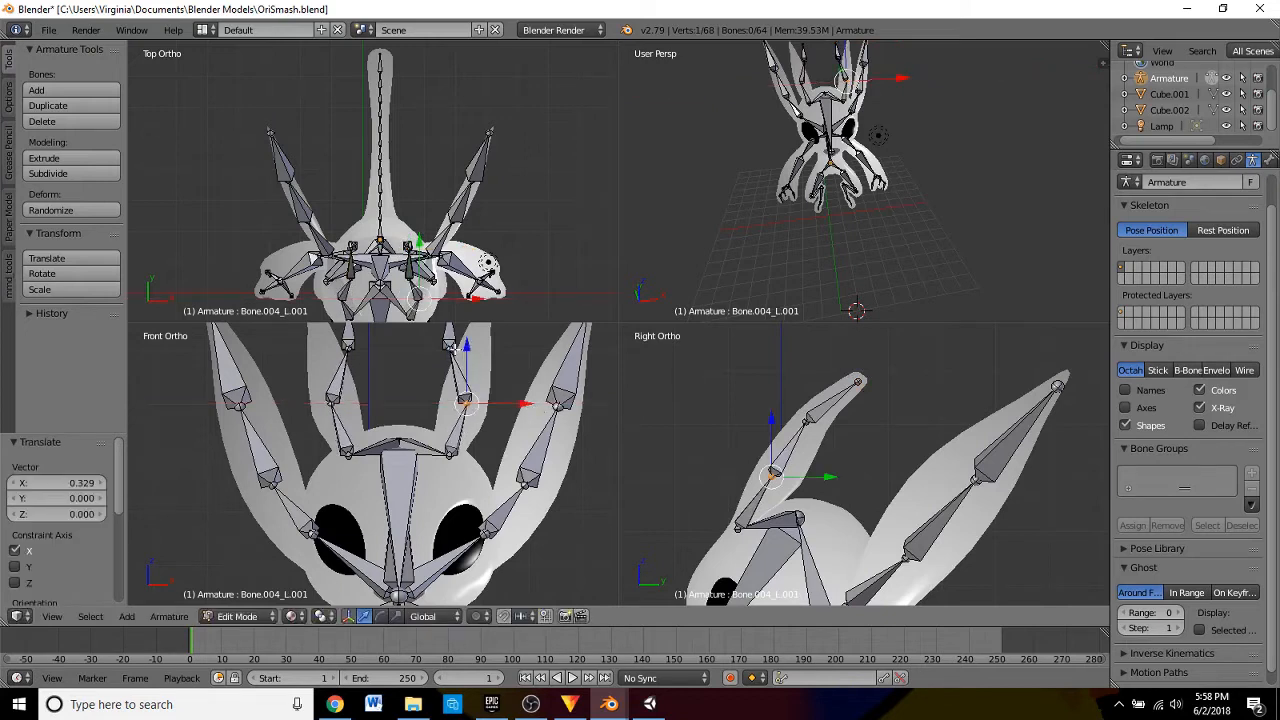
{"action": "right_click", "coordinate": [453, 350]}
{"action": "left_click_drag", "start_coordinate": [509, 348], "coordinate": [533, 350]}
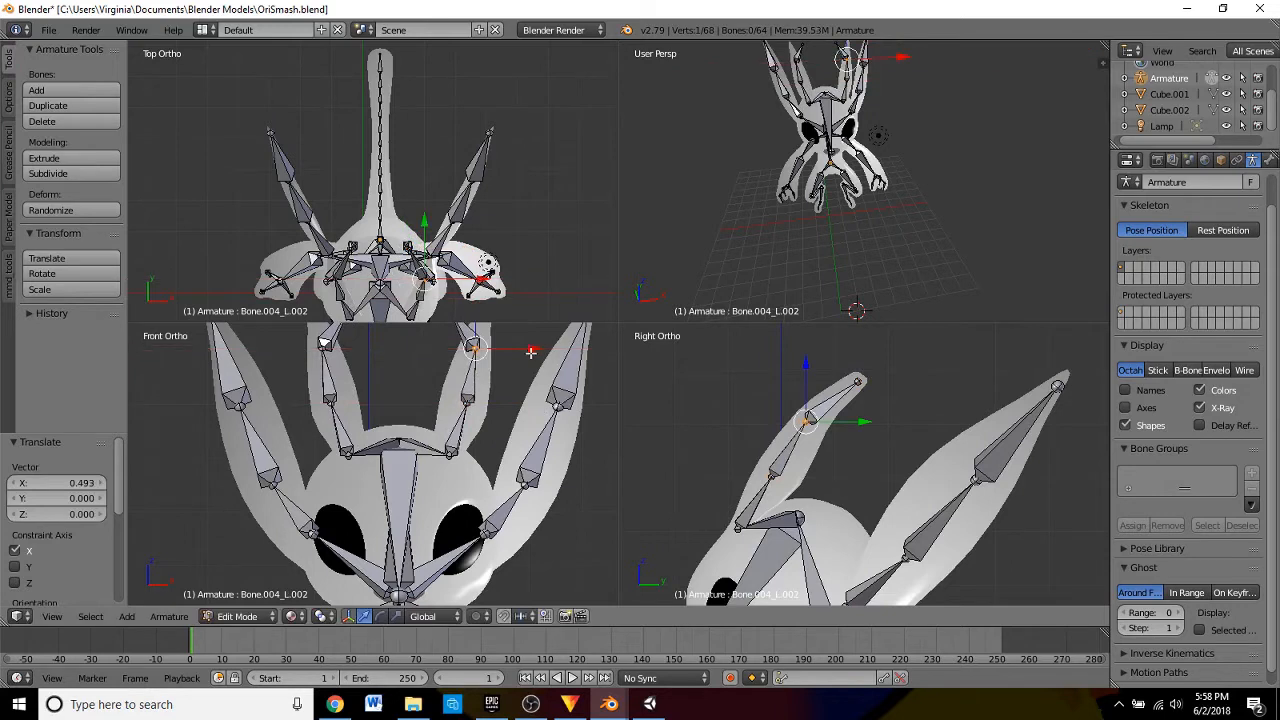
{"action": "middle_click_drag", "start_coordinate": [526, 382], "coordinate": [541, 530], "text": "shift"}
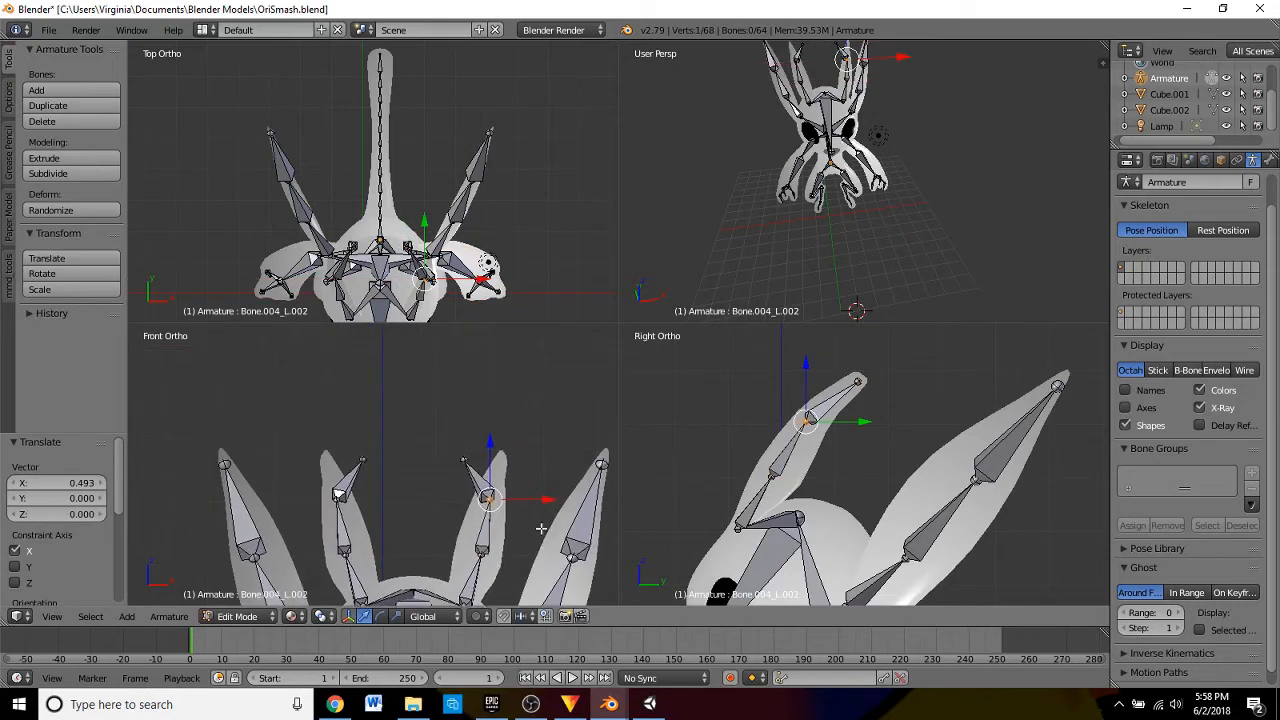
{"action": "right_click", "coordinate": [463, 461]}
{"action": "left_click_drag", "start_coordinate": [525, 461], "coordinate": [554, 463]}
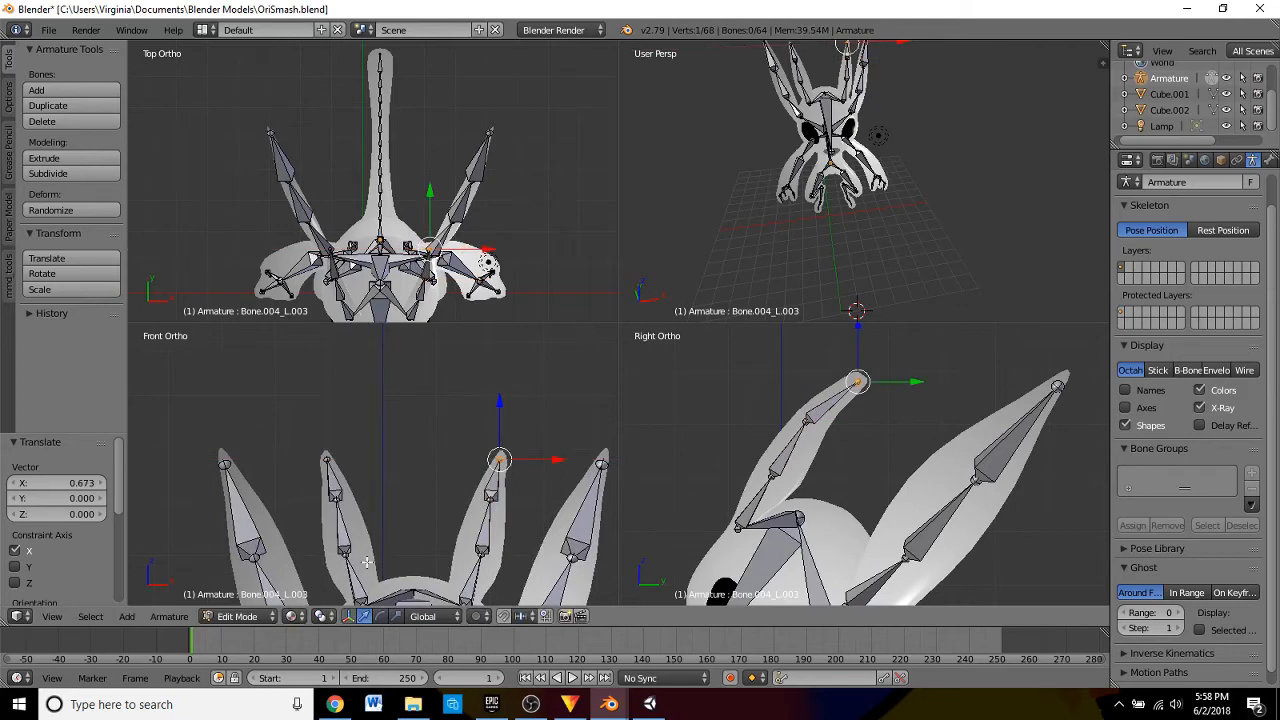
- Nudge the first joints above the small ears' bases about 0.06 units inward along X
{"action": "right_click", "coordinate": [487, 556]}
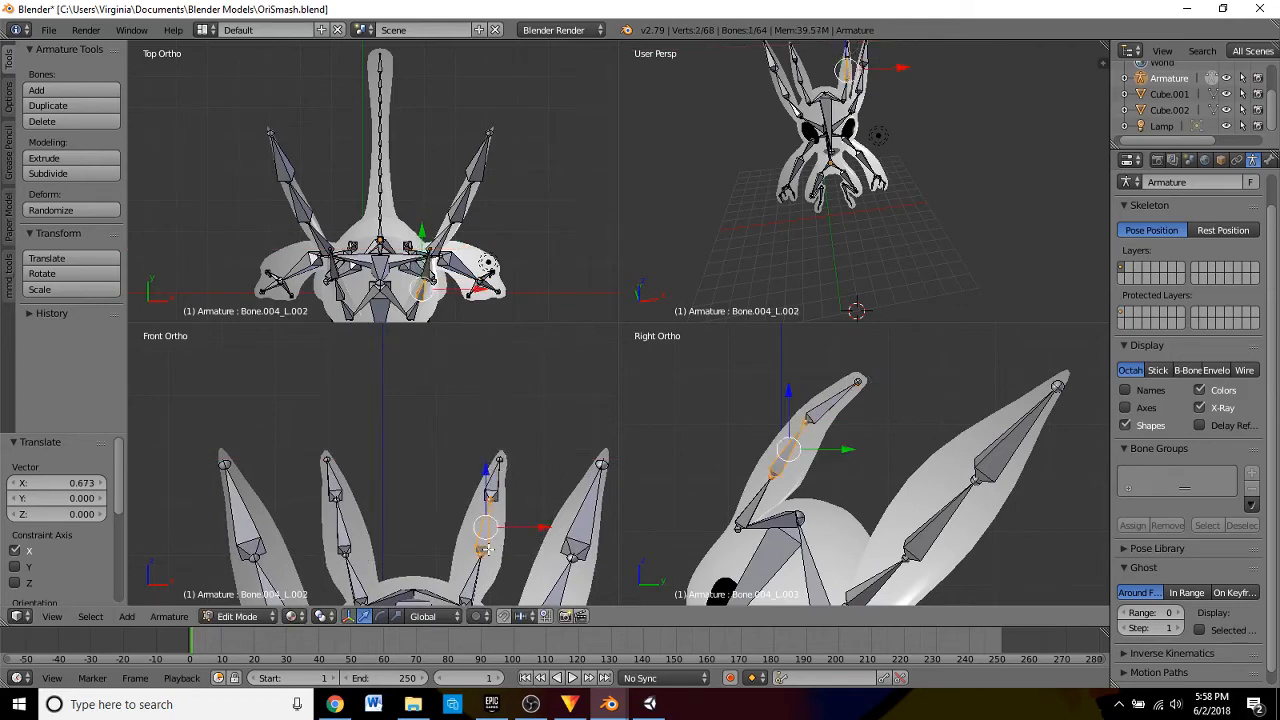
{"action": "right_click", "coordinate": [483, 553]}
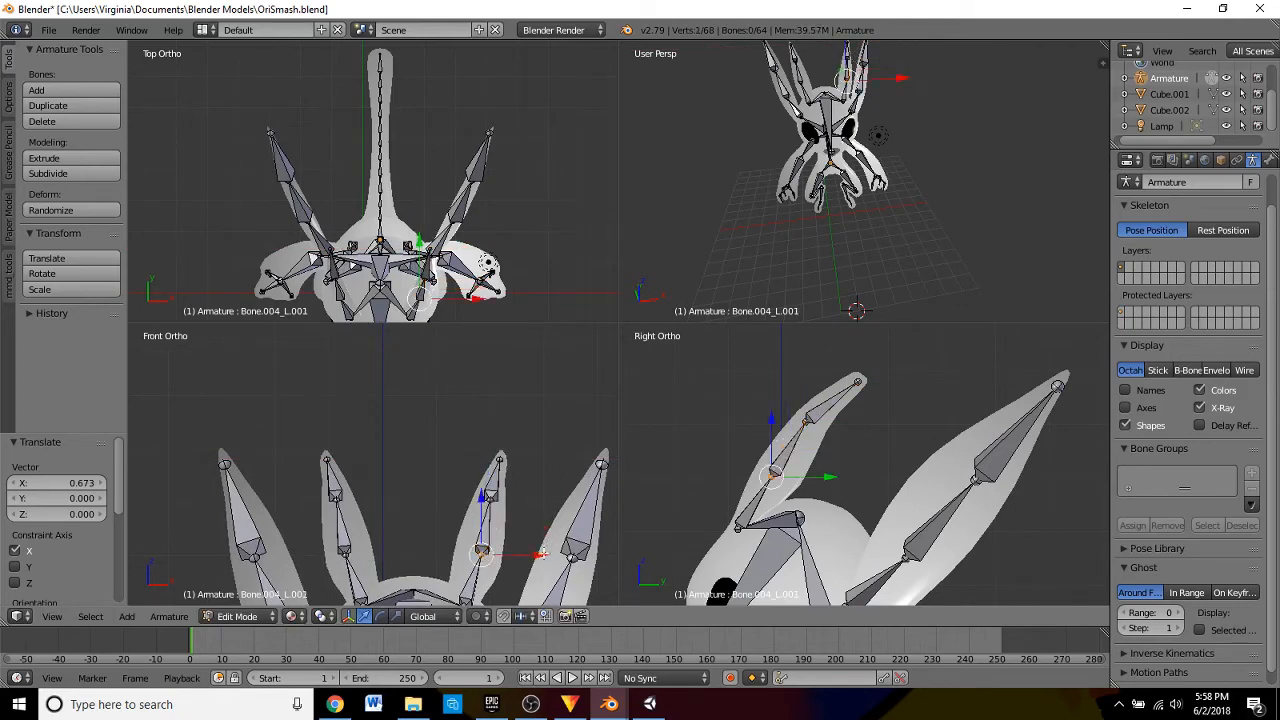
{"action": "left_click_drag", "start_coordinate": [539, 555], "coordinate": [536, 556]}
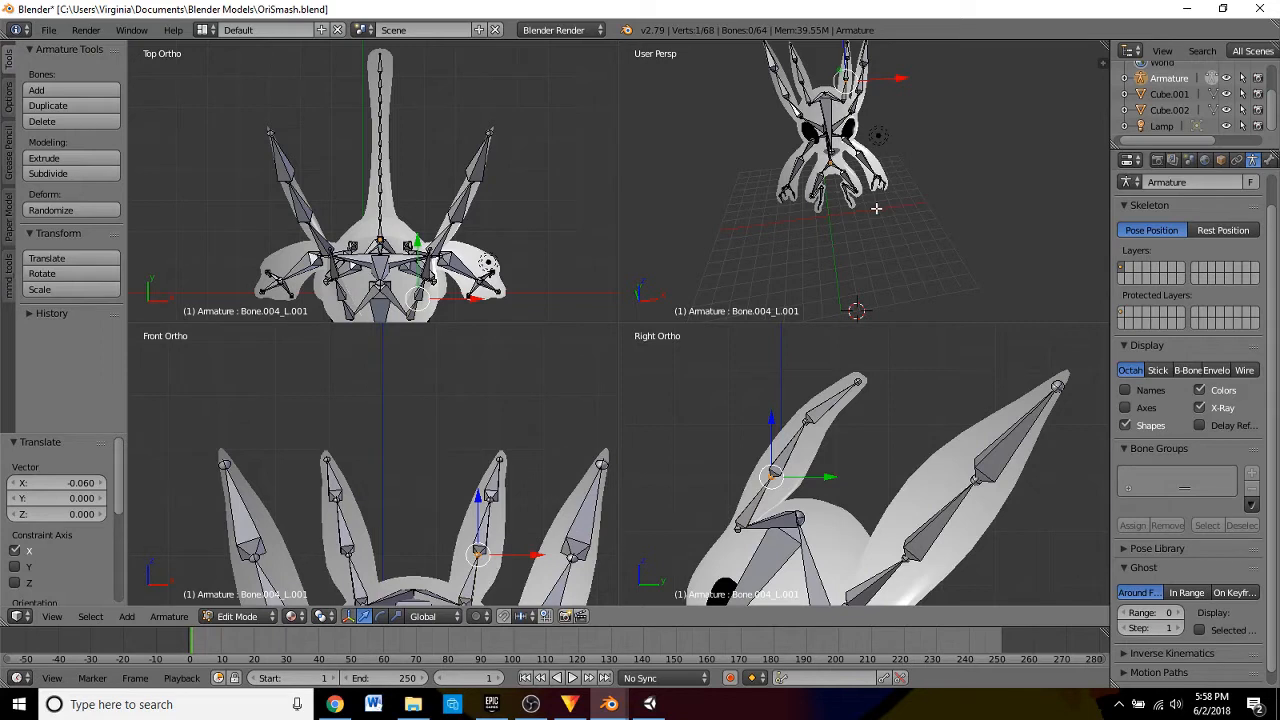
- Leave armature editing and select the Cube.001 and Cube.002 meshes together, with Cube.002 active
{"action": "middle_click_drag", "start_coordinate": [876, 208], "coordinate": [667, 150]}
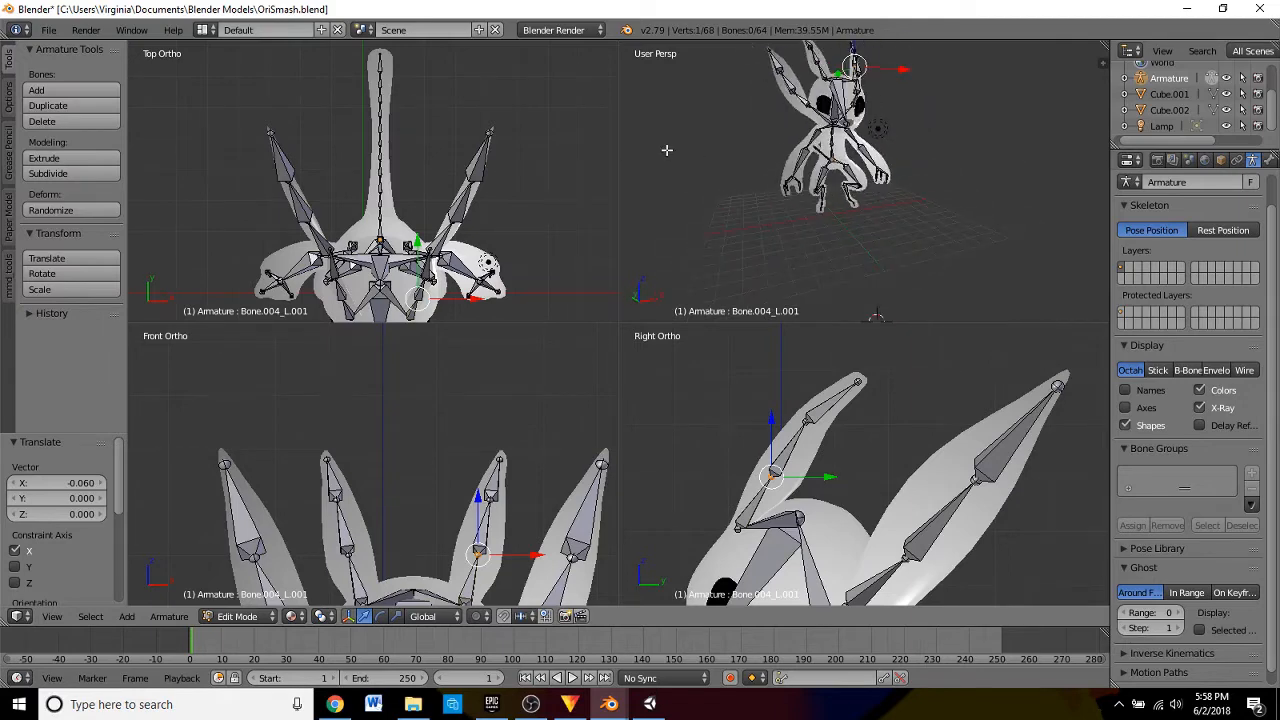
{"action": "left_click", "coordinate": [1159, 100]}
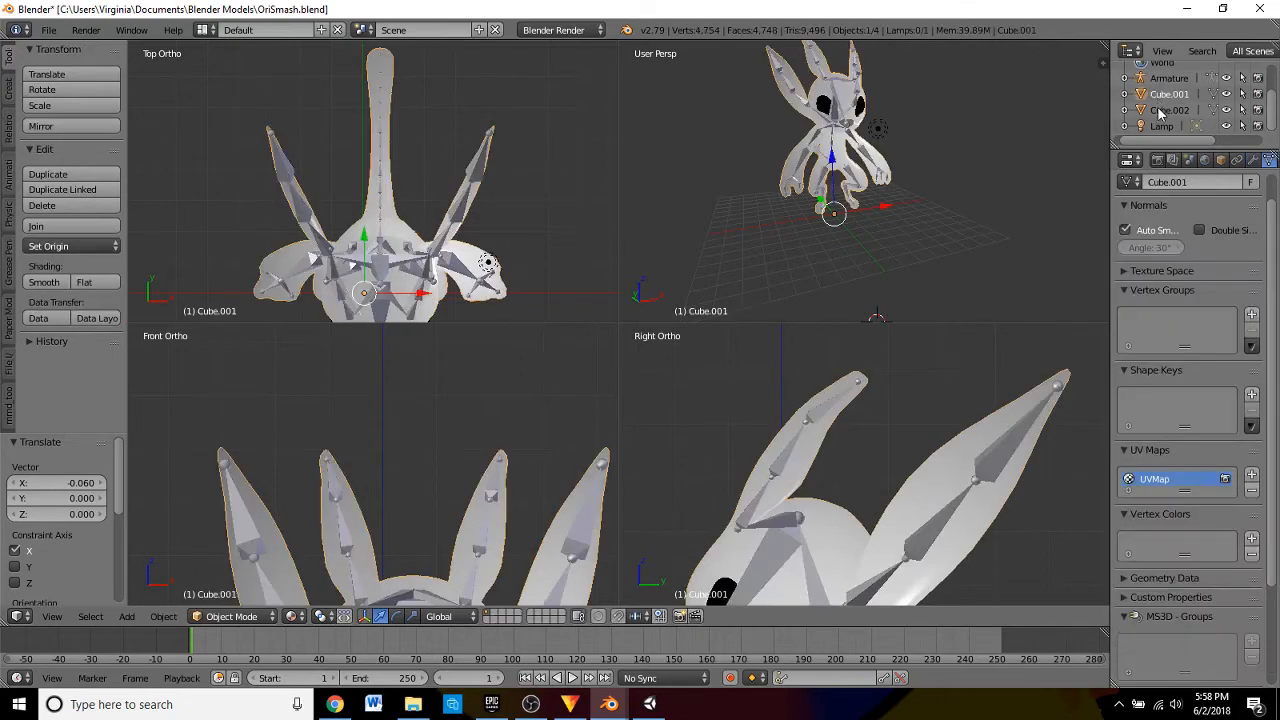
{"action": "left_click", "coordinate": [1161, 110], "text": "ctrl"}
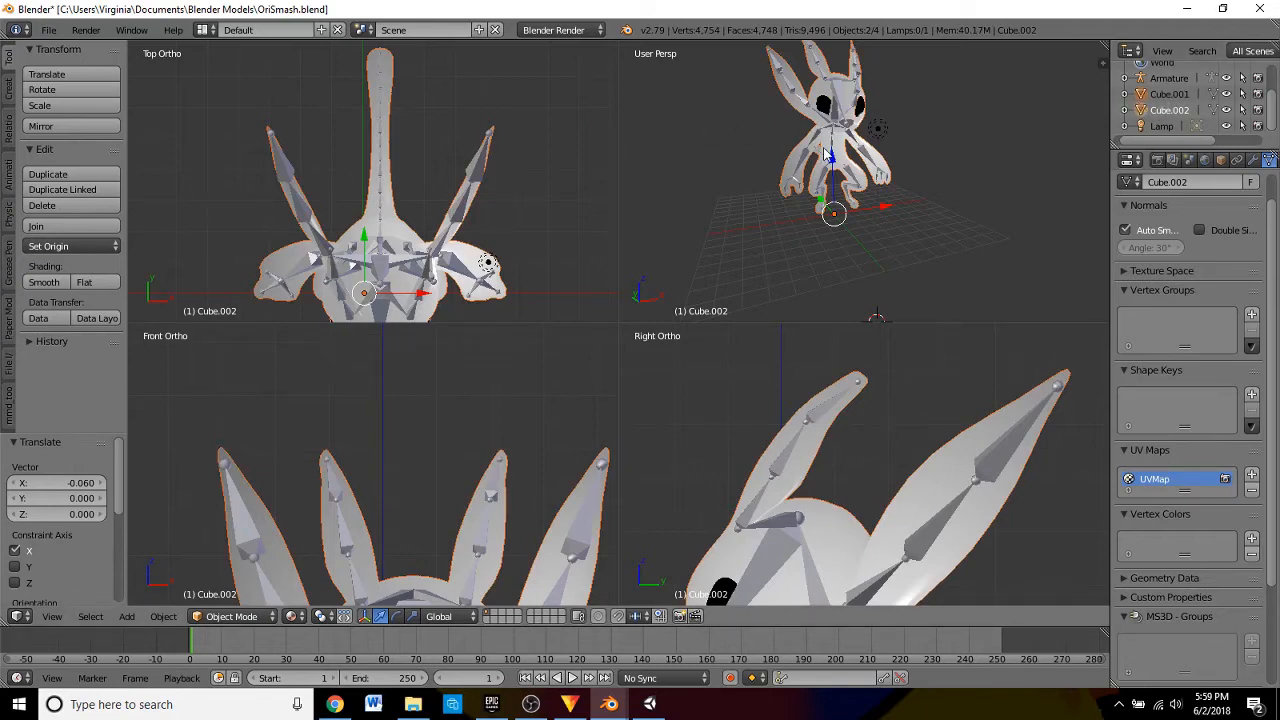
{"action": "key", "text": "space"}
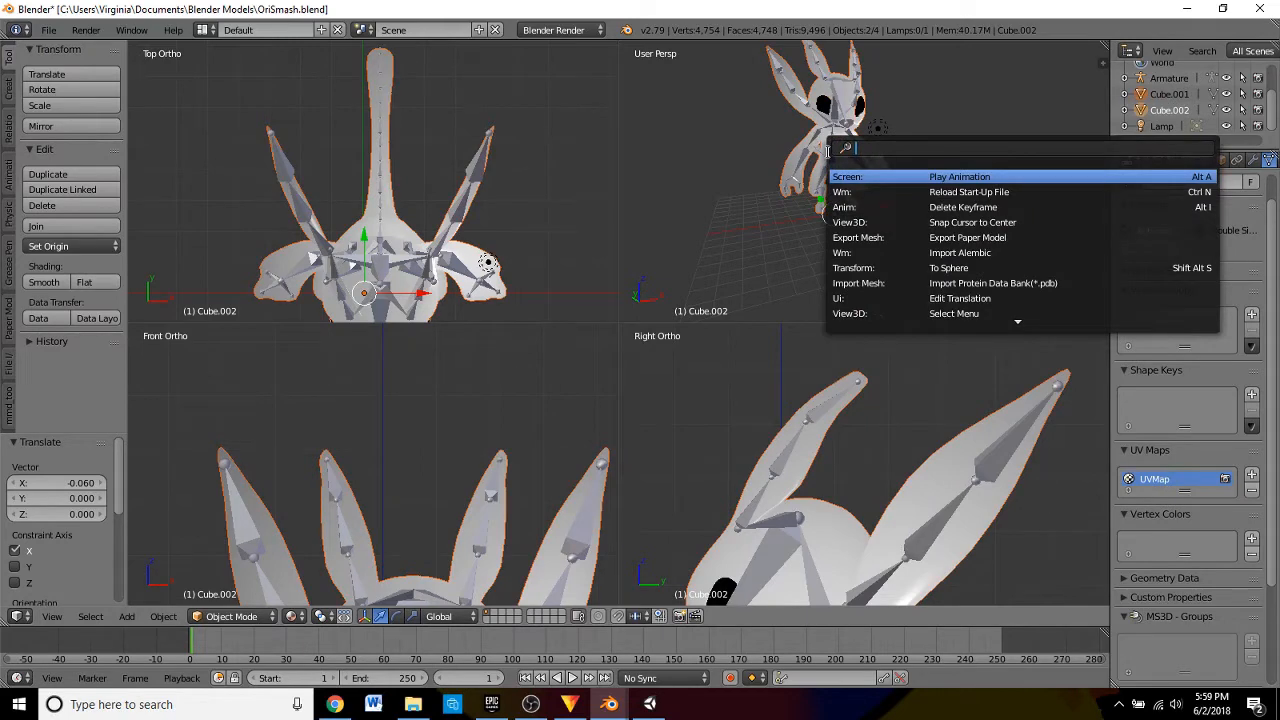
{"action": "type", "text": "com"}
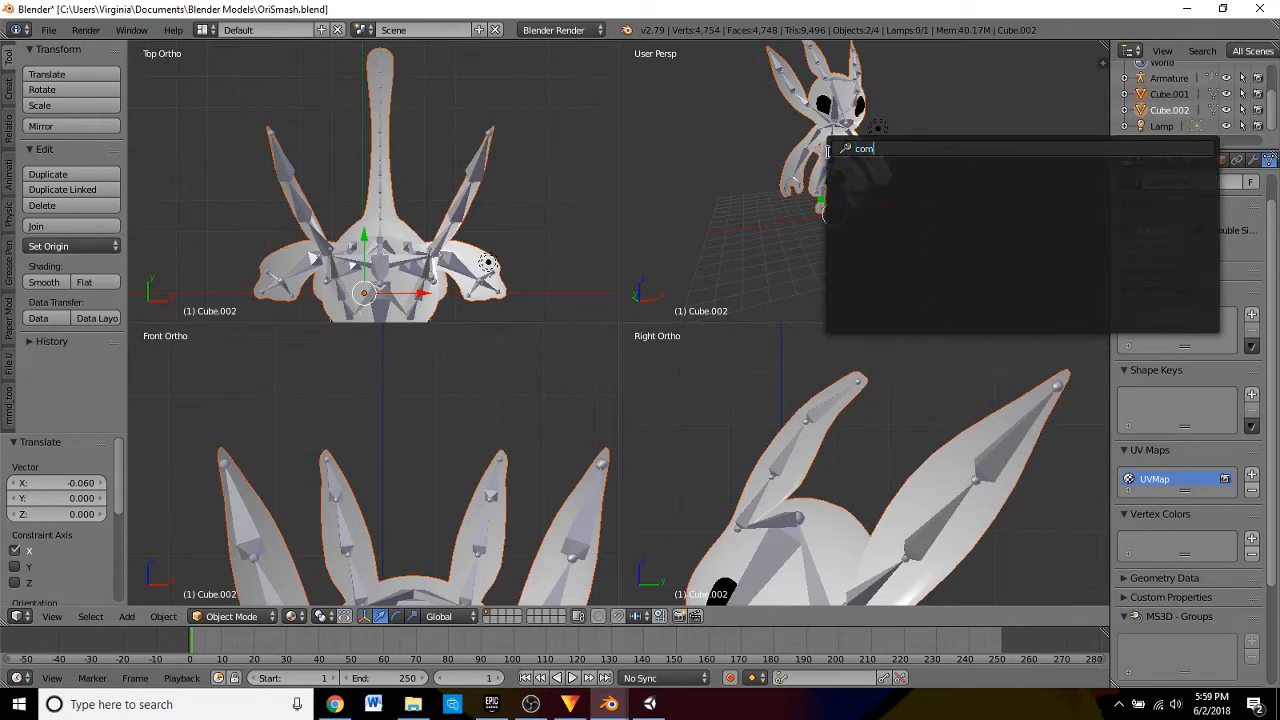
{"action": "key", "text": "BackSpace"}
{"action": "key", "text": "BackSpace"}
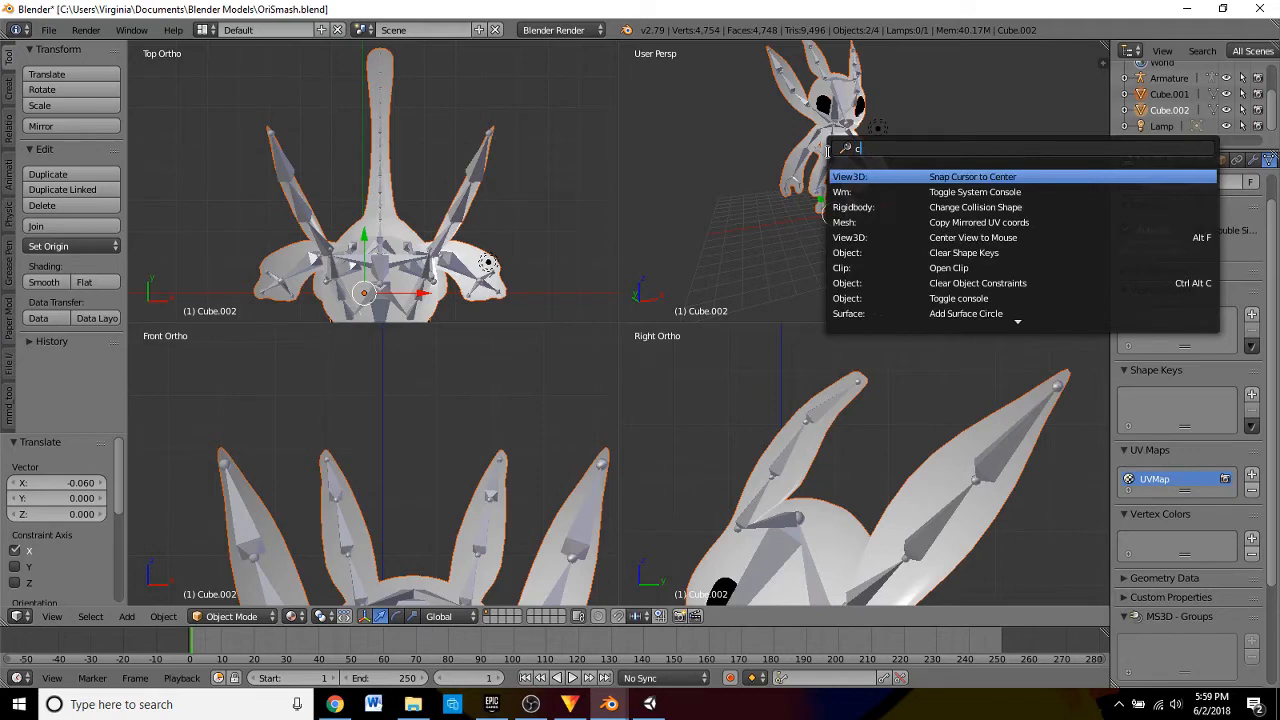
{"action": "key", "text": "BackSpace"}
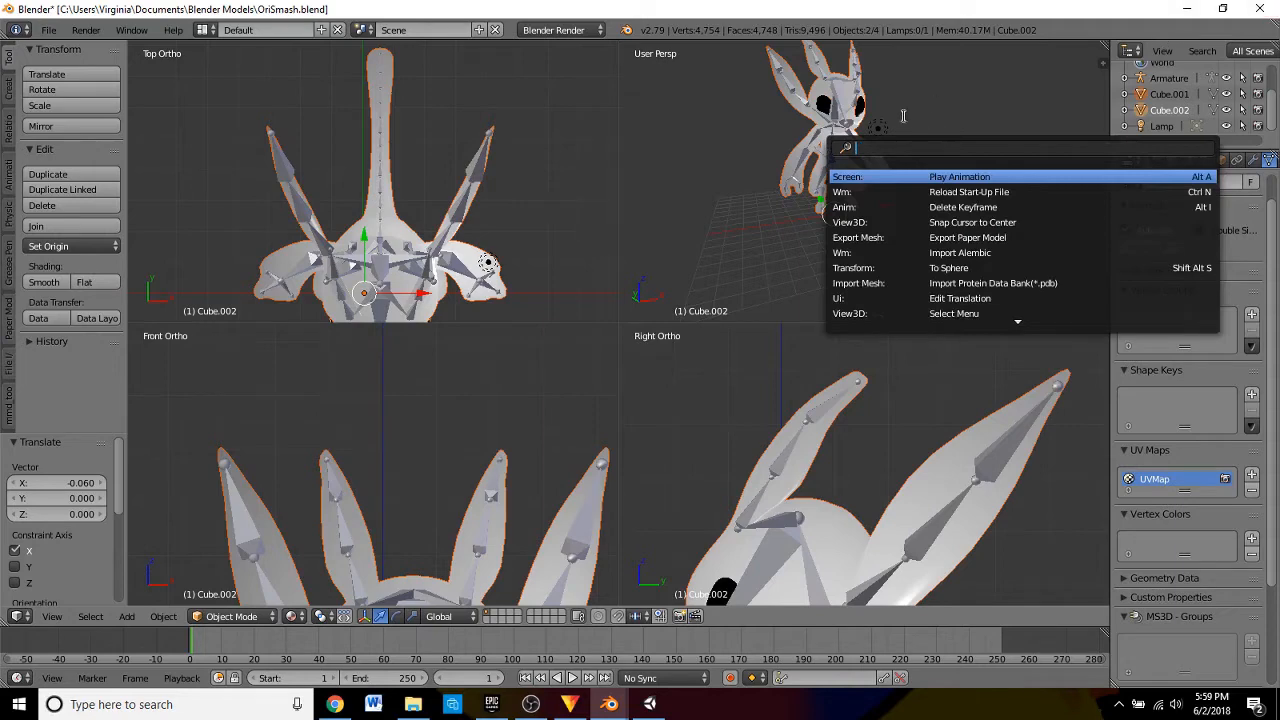
{"action": "right_click", "coordinate": [1163, 100]}
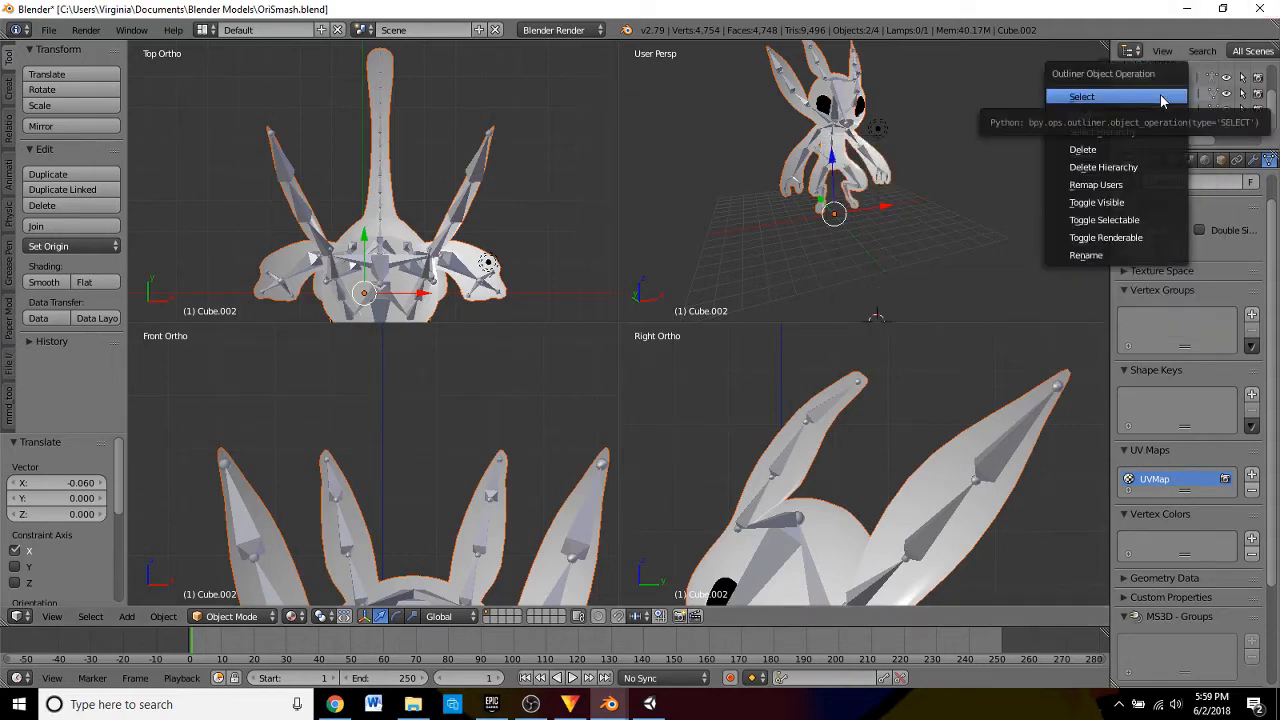
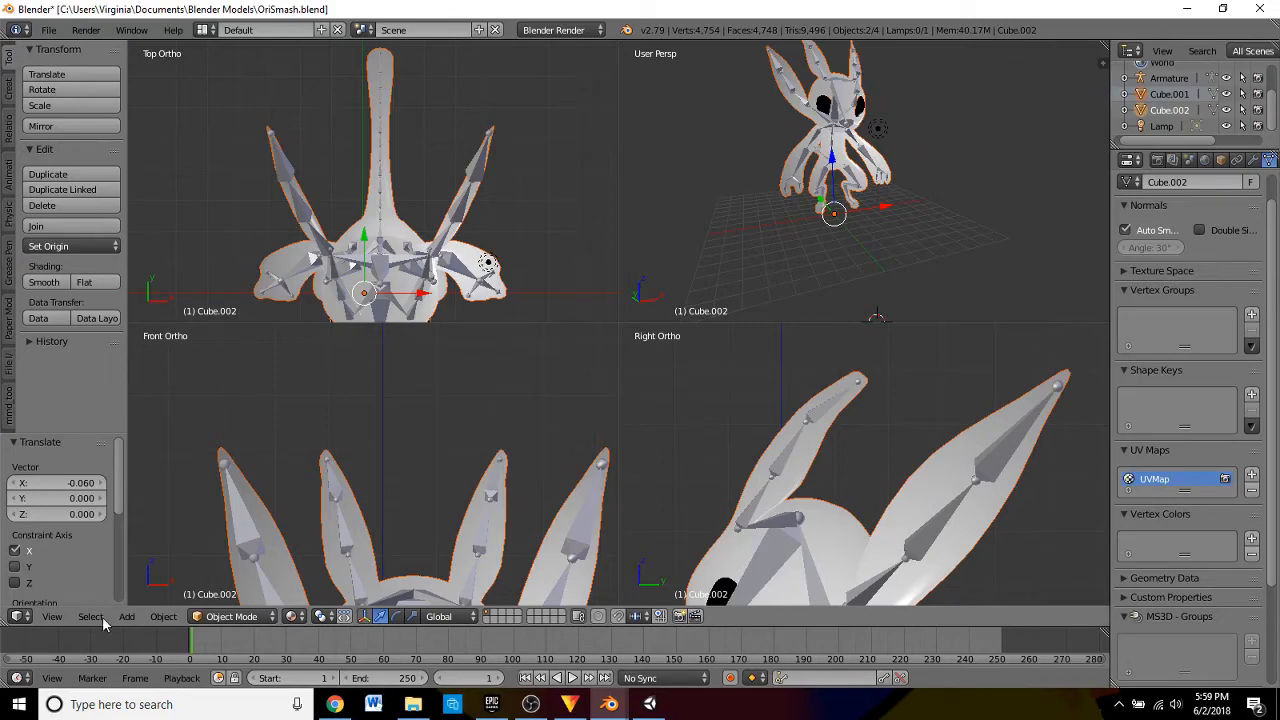
- Switch from quad view to a single perspective view and join the two selected meshes into one object
{"action": "left_click", "coordinate": [52, 616]}
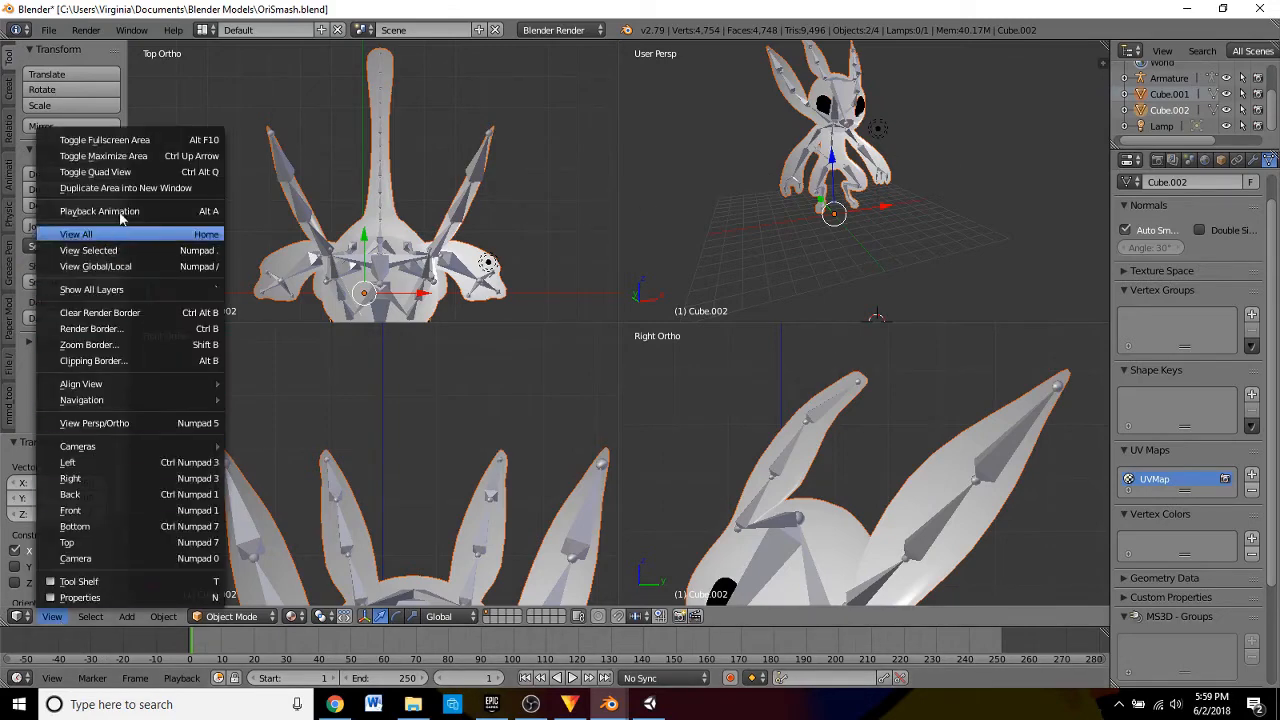
{"action": "left_click", "coordinate": [118, 174]}
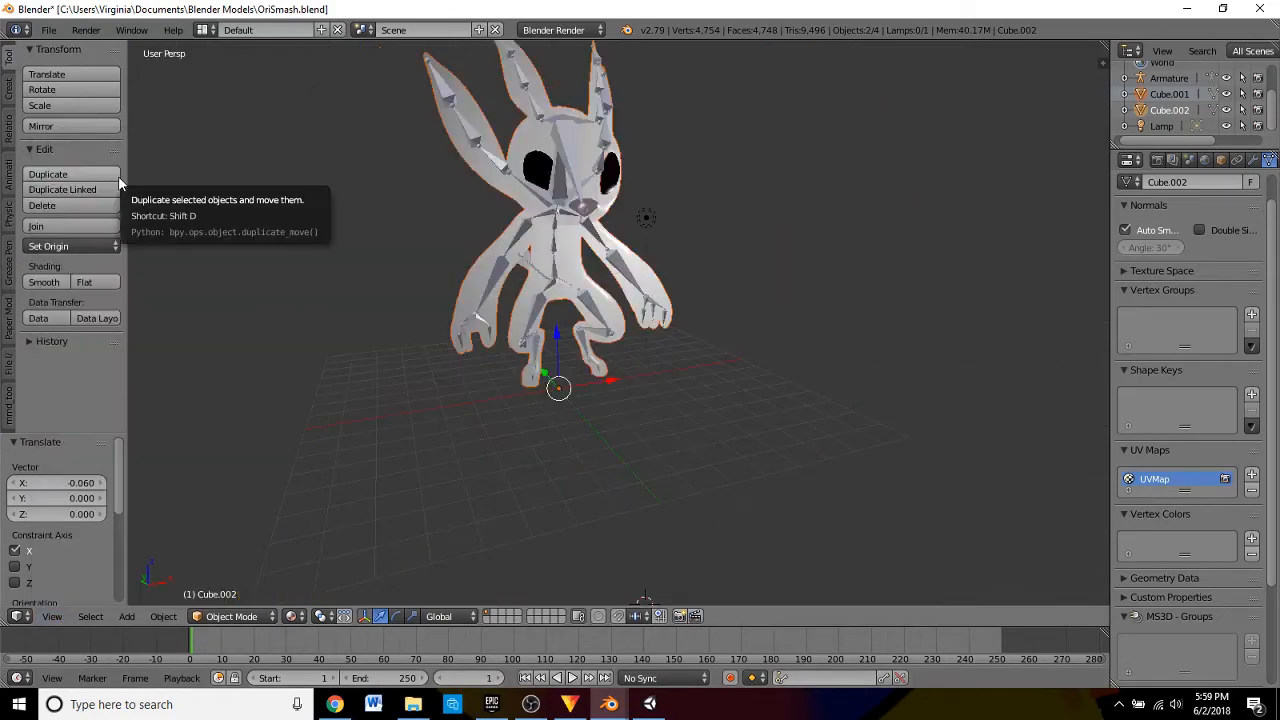
{"action": "left_click", "coordinate": [54, 228]}
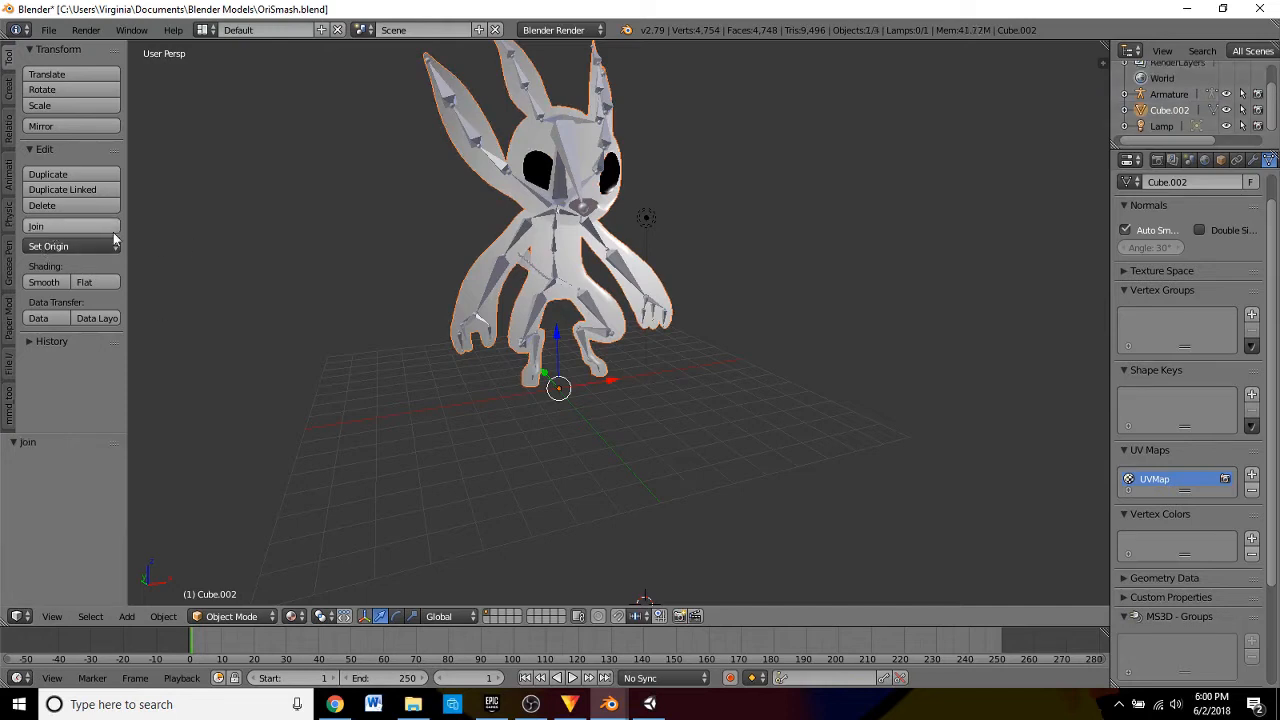
- Rename the joined mesh object Cube.002 as Ori
{"action": "scroll", "coordinate": [575, 195], "scroll_direction": "up", "scroll_amount": 2}
{"action": "middle_click_drag", "start_coordinate": [575, 195], "coordinate": [529, 215]}
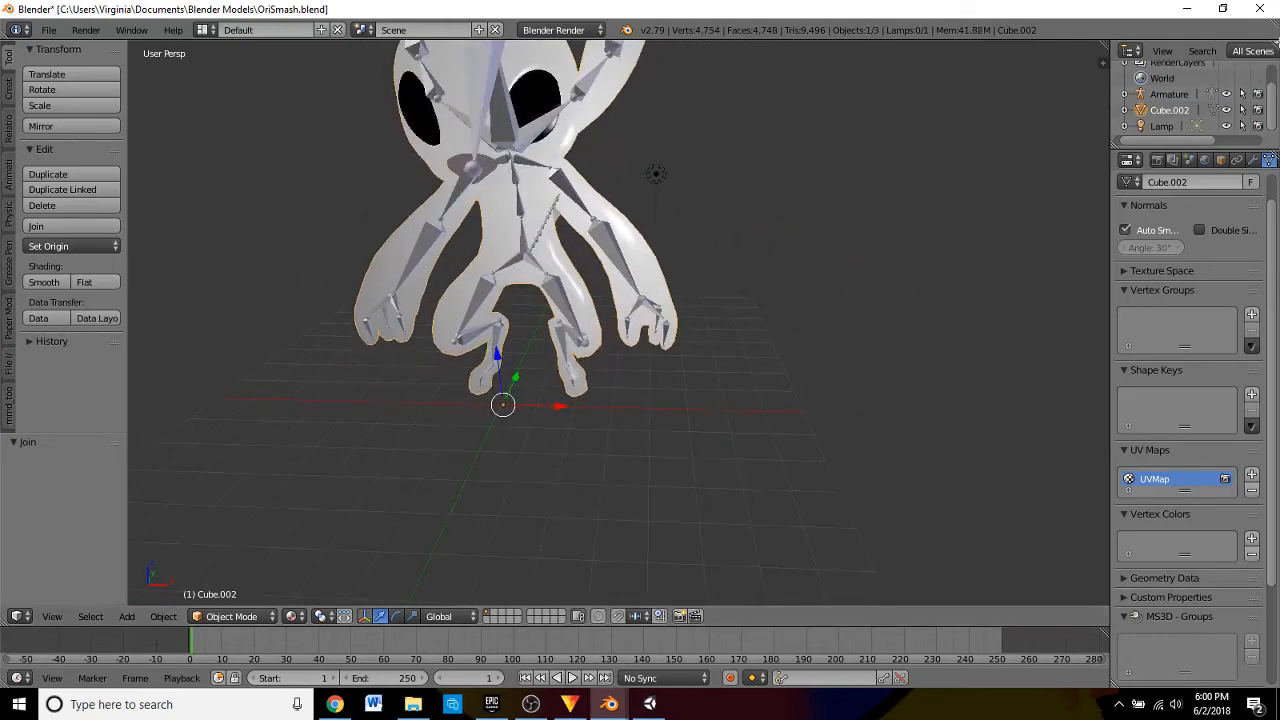
{"action": "right_click", "coordinate": [1174, 112]}
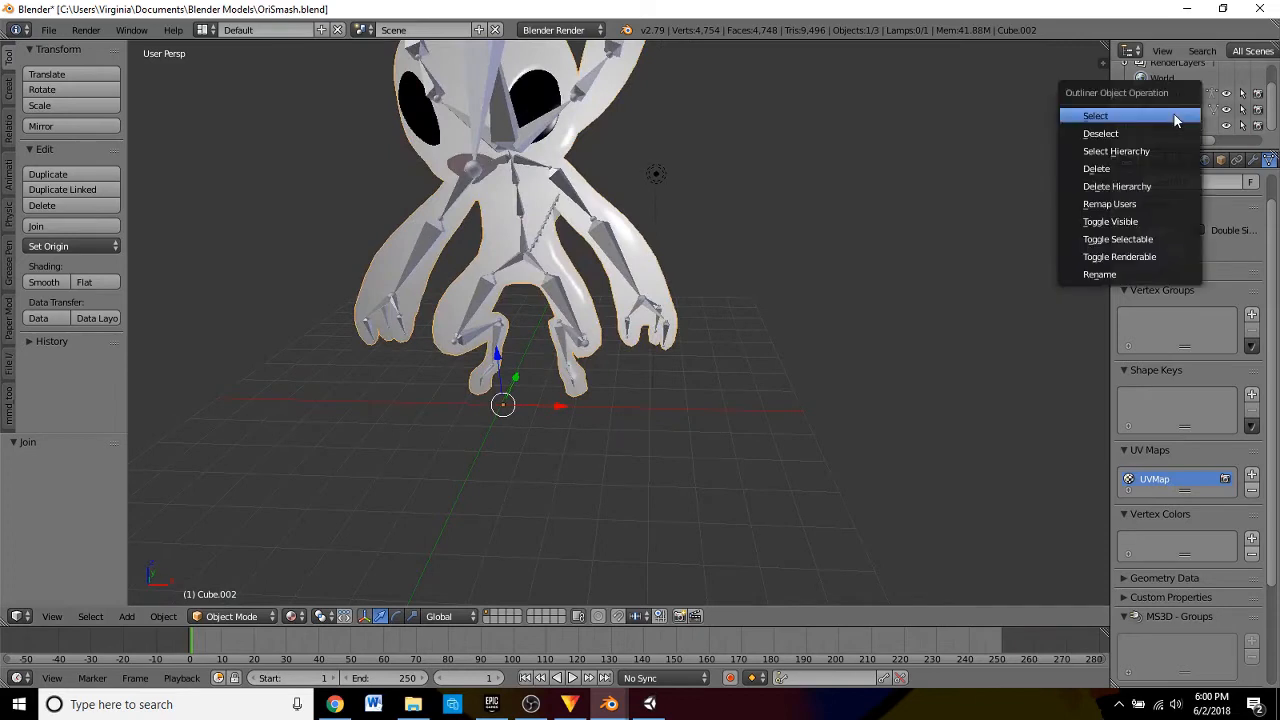
{"action": "left_click", "coordinate": [1137, 271]}
{"action": "type", "text": "Ori"}
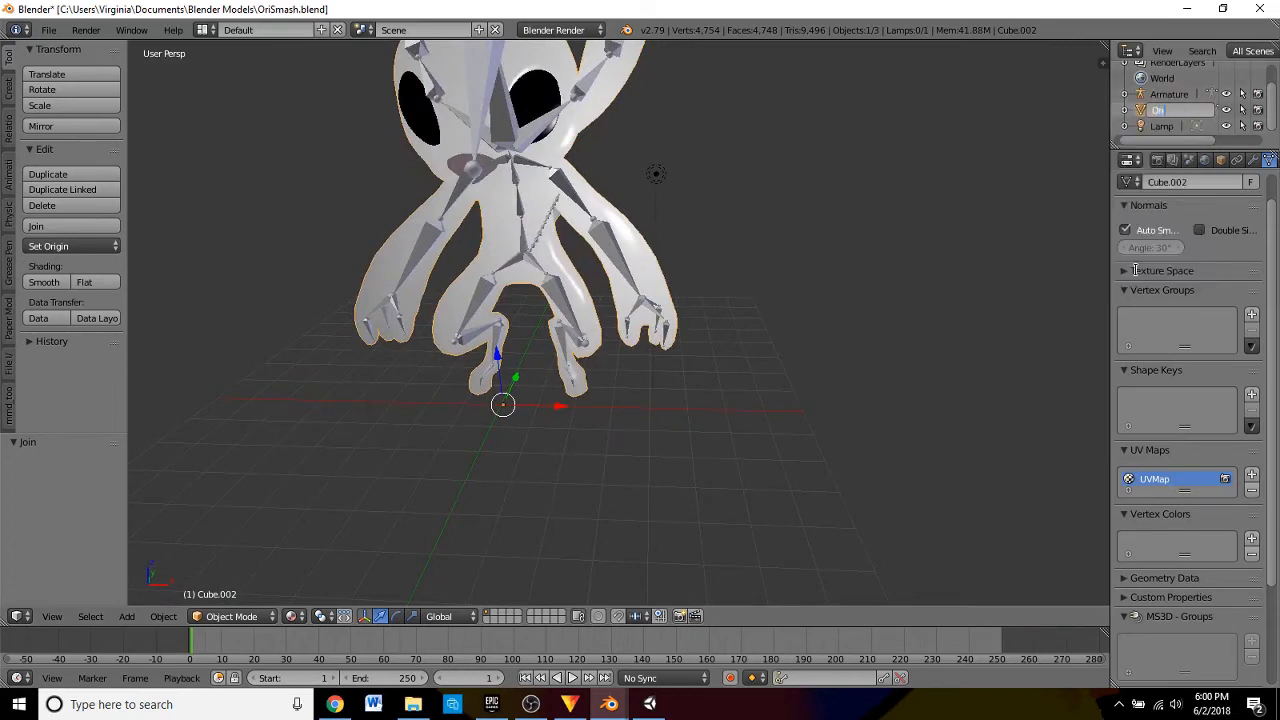
{"action": "key", "text": "Return"}
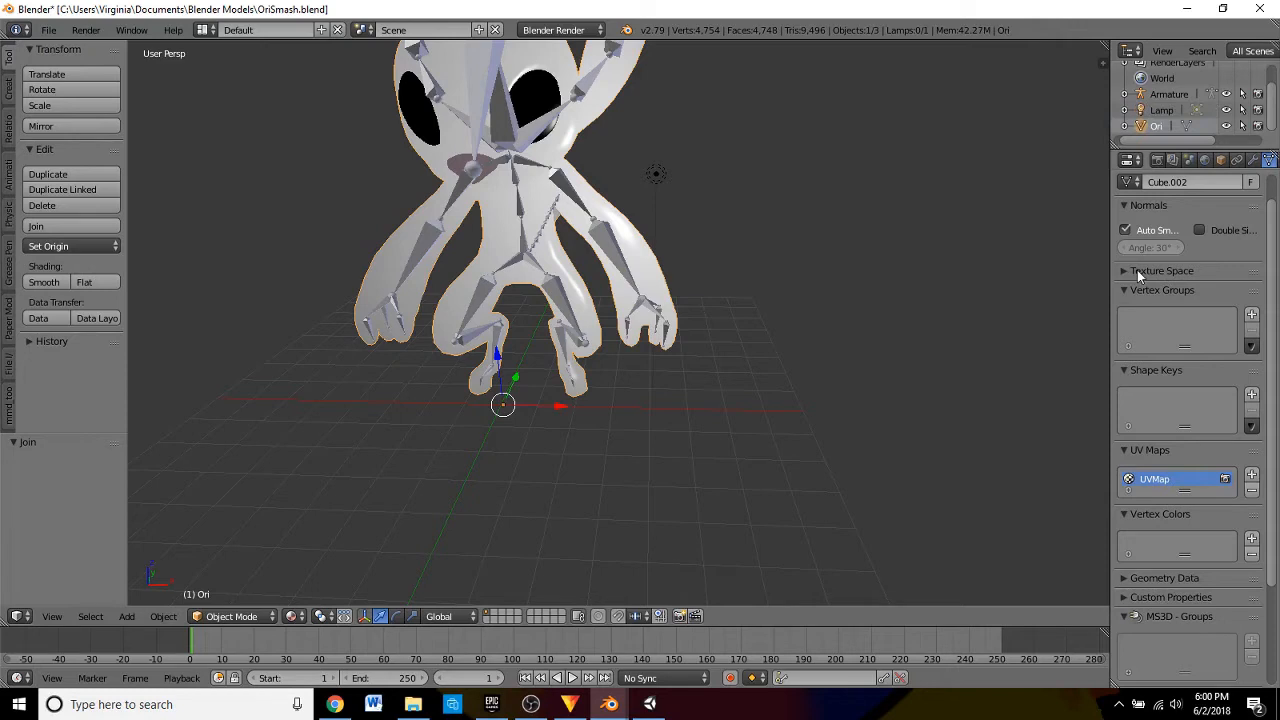
- Select the Ori mesh and the armature together, keeping Ori as the active object
{"action": "right_click", "coordinate": [524, 263], "text": "shift"}
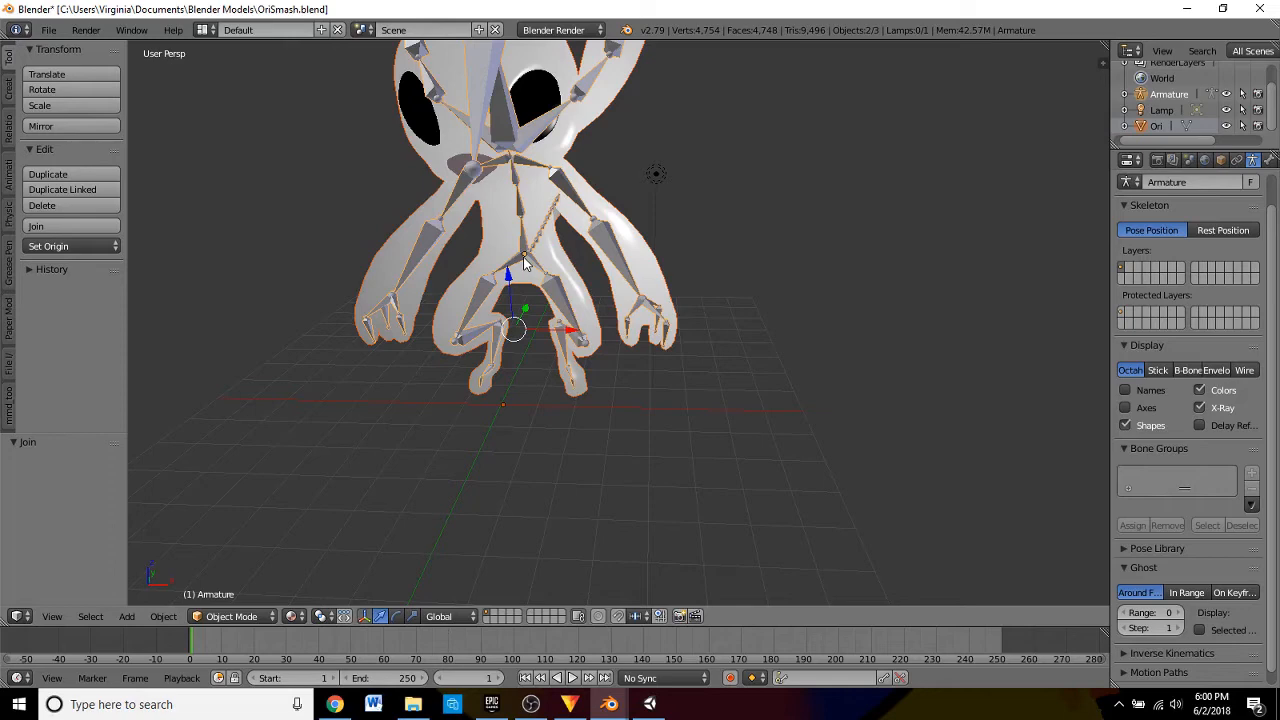
{"action": "right_click", "coordinate": [523, 257]}
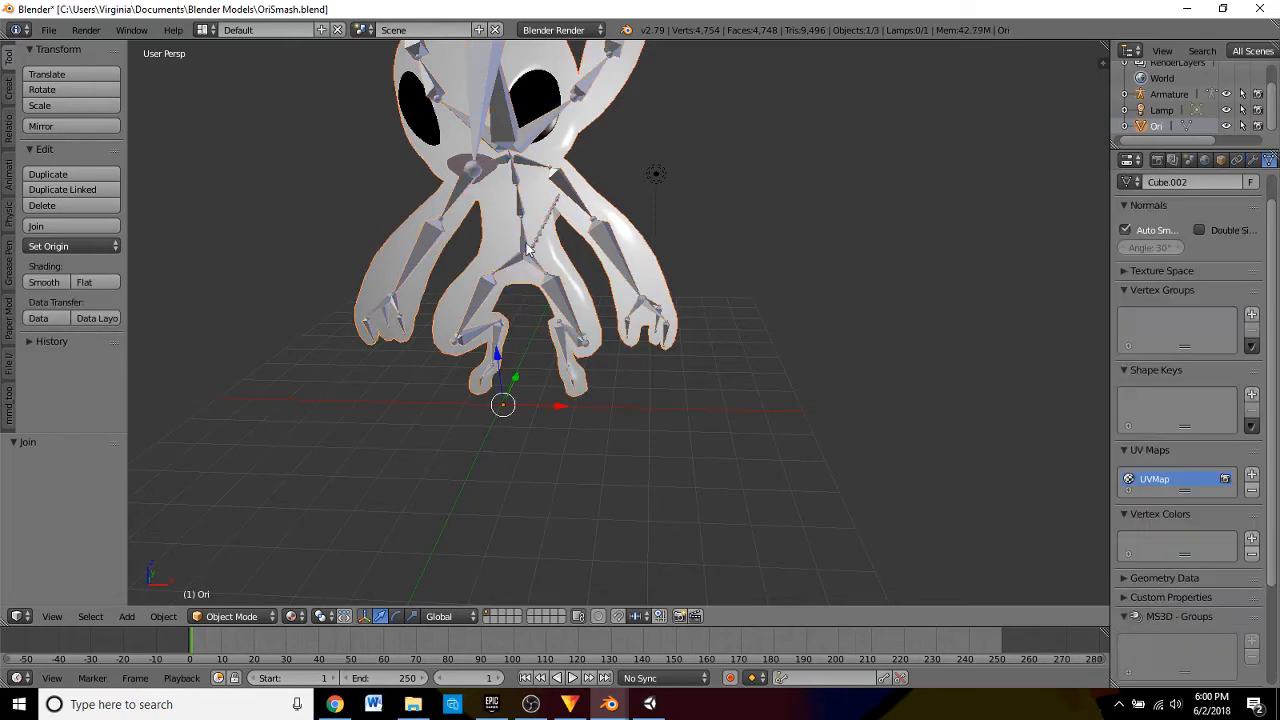
{"action": "right_click", "coordinate": [528, 250]}
{"action": "right_click", "coordinate": [530, 228], "text": "shift"}
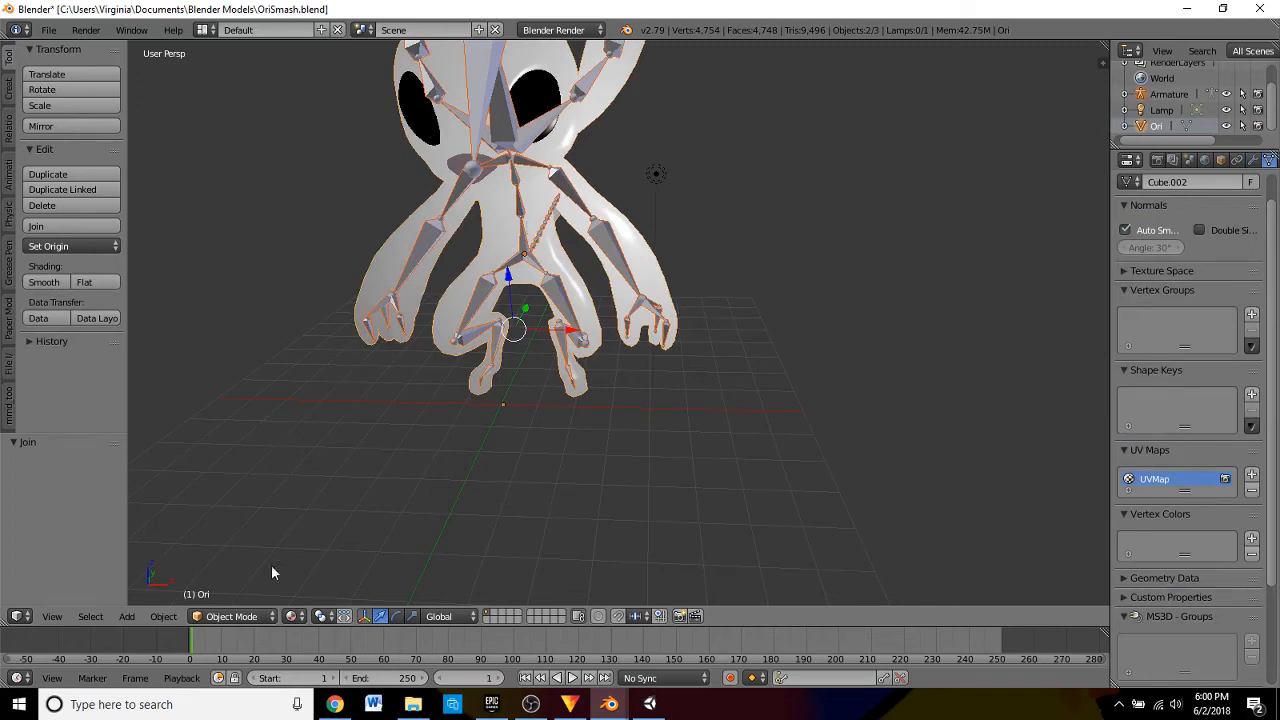
{"action": "left_click", "coordinate": [255, 615]}
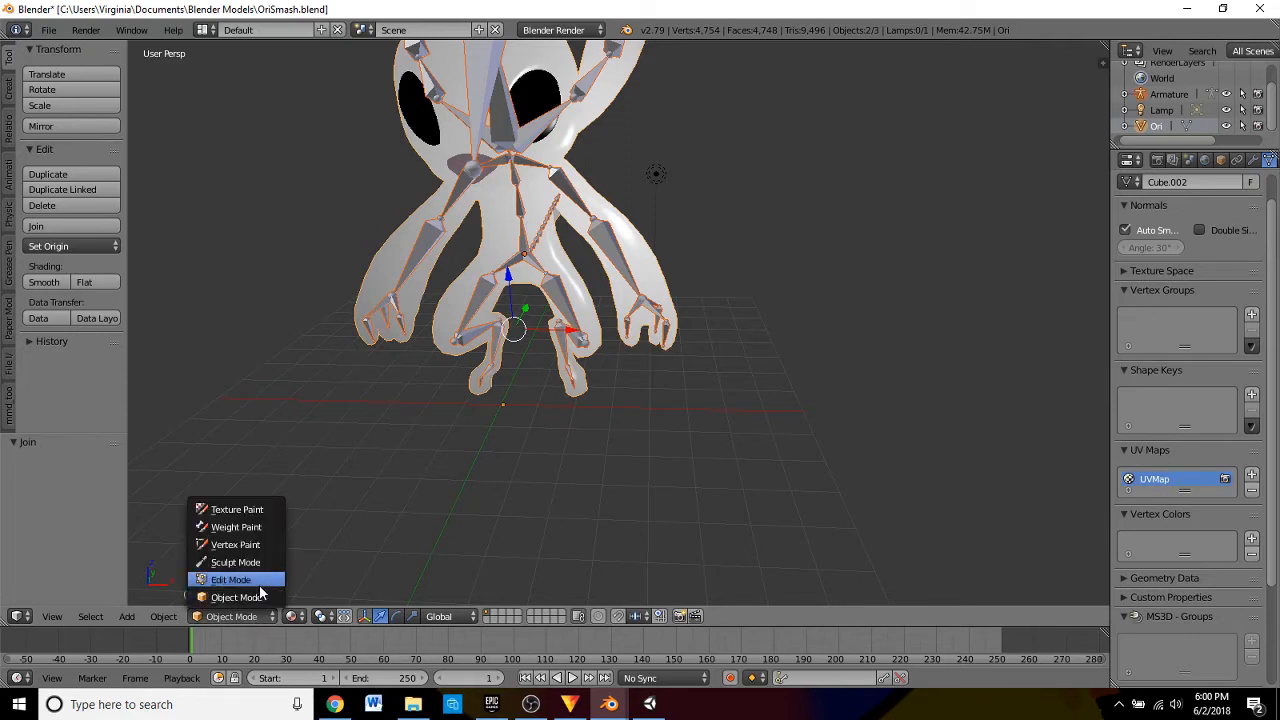
{"action": "left_click", "coordinate": [258, 584]}
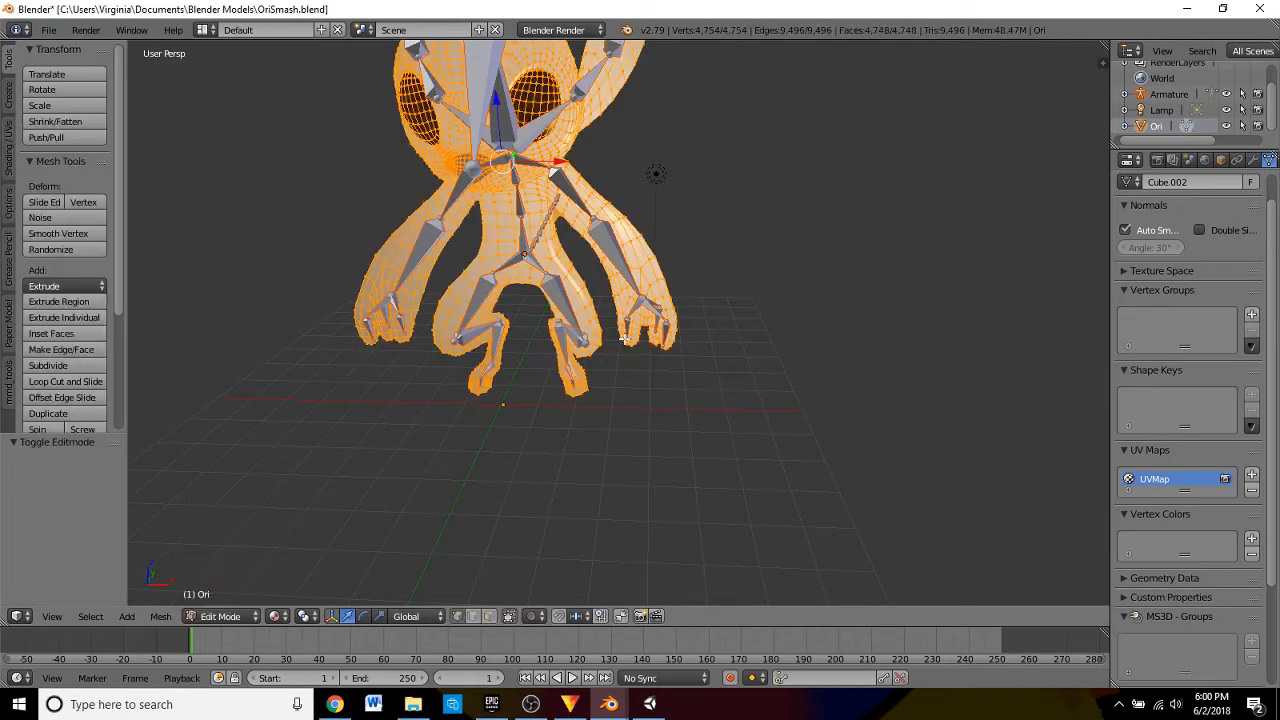
{"action": "key", "text": "p"}
{"action": "left_click", "coordinate": [937, 276]}
{"action": "left_click", "coordinate": [241, 619]}
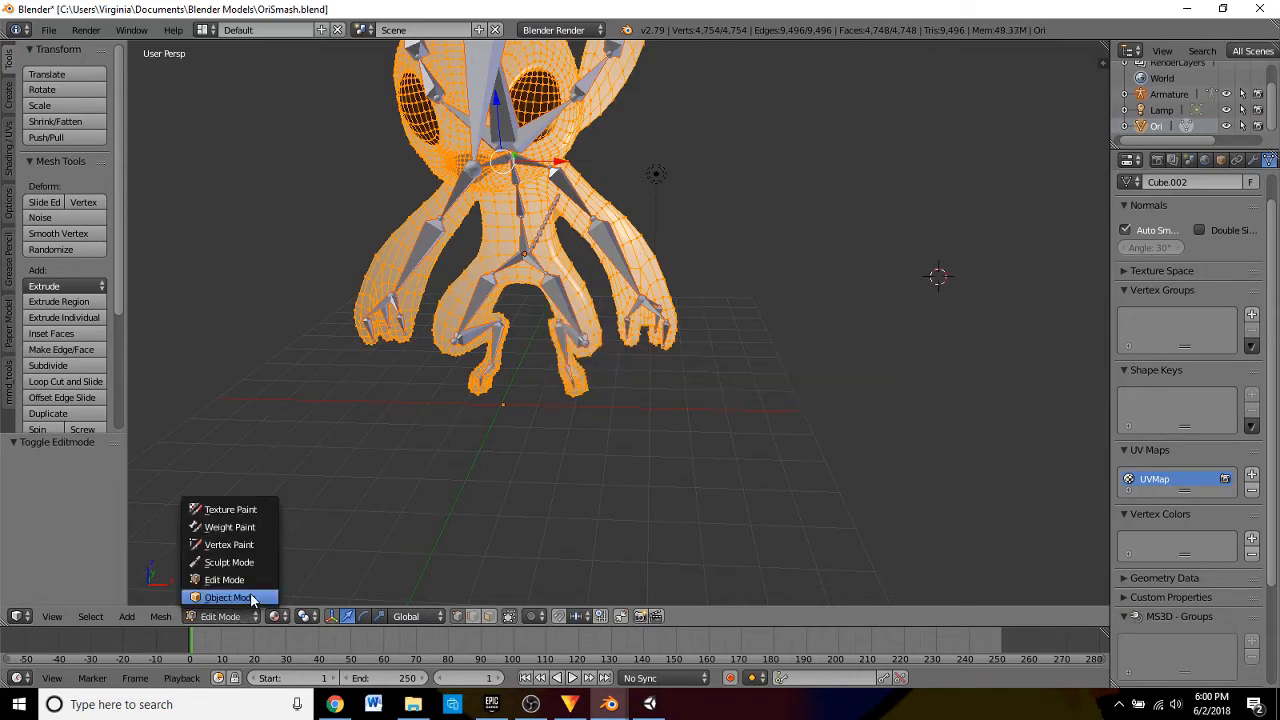
{"action": "left_click", "coordinate": [250, 596]}
- Reselect the armature and the Ori mesh together in Object Mode, with Ori as the active object
{"action": "right_click", "coordinate": [540, 245]}
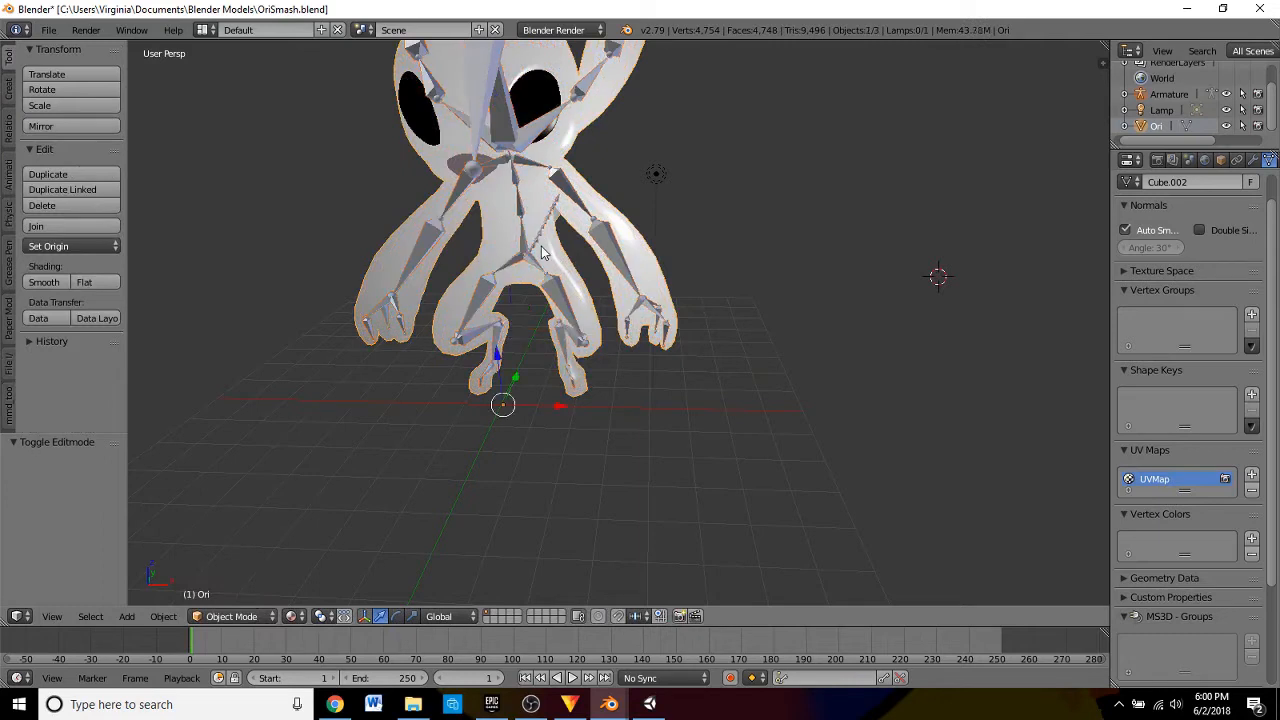
{"action": "right_click", "coordinate": [525, 250], "text": "shift"}
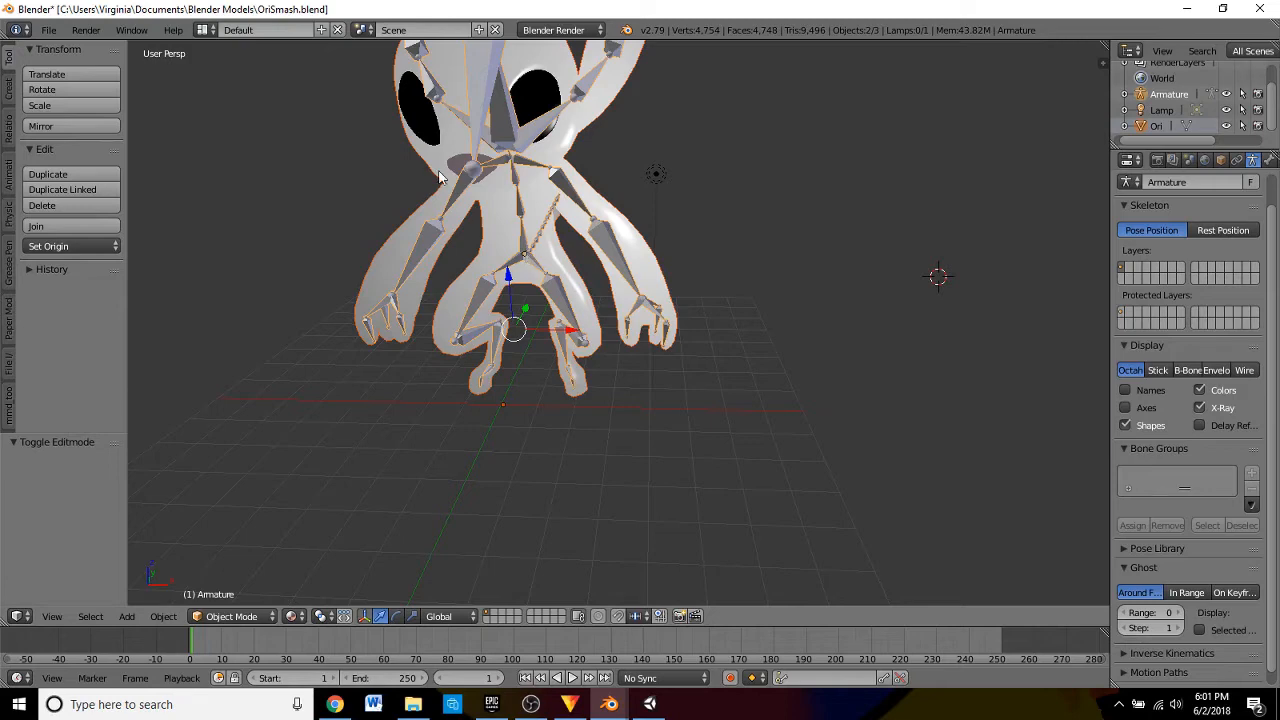
{"action": "middle_click_drag", "start_coordinate": [506, 164], "coordinate": [514, 216]}
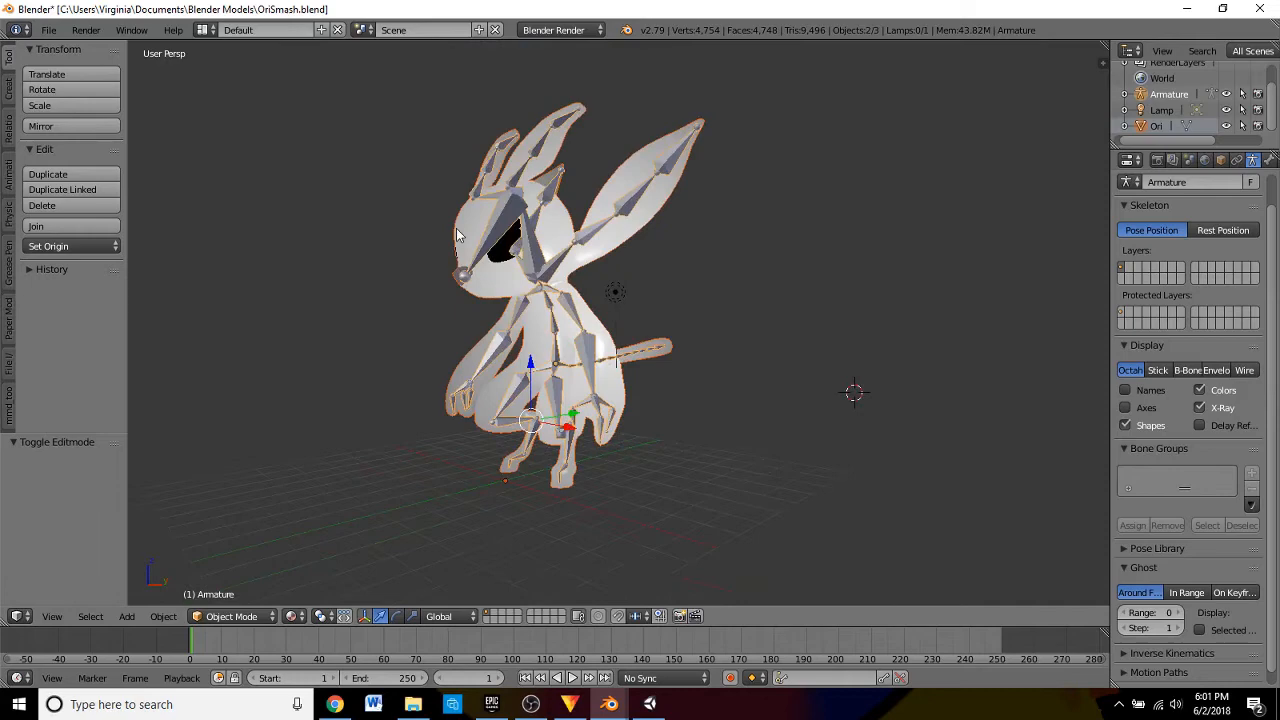
{"action": "right_click", "coordinate": [514, 216]}
{"action": "right_click", "coordinate": [520, 206]}
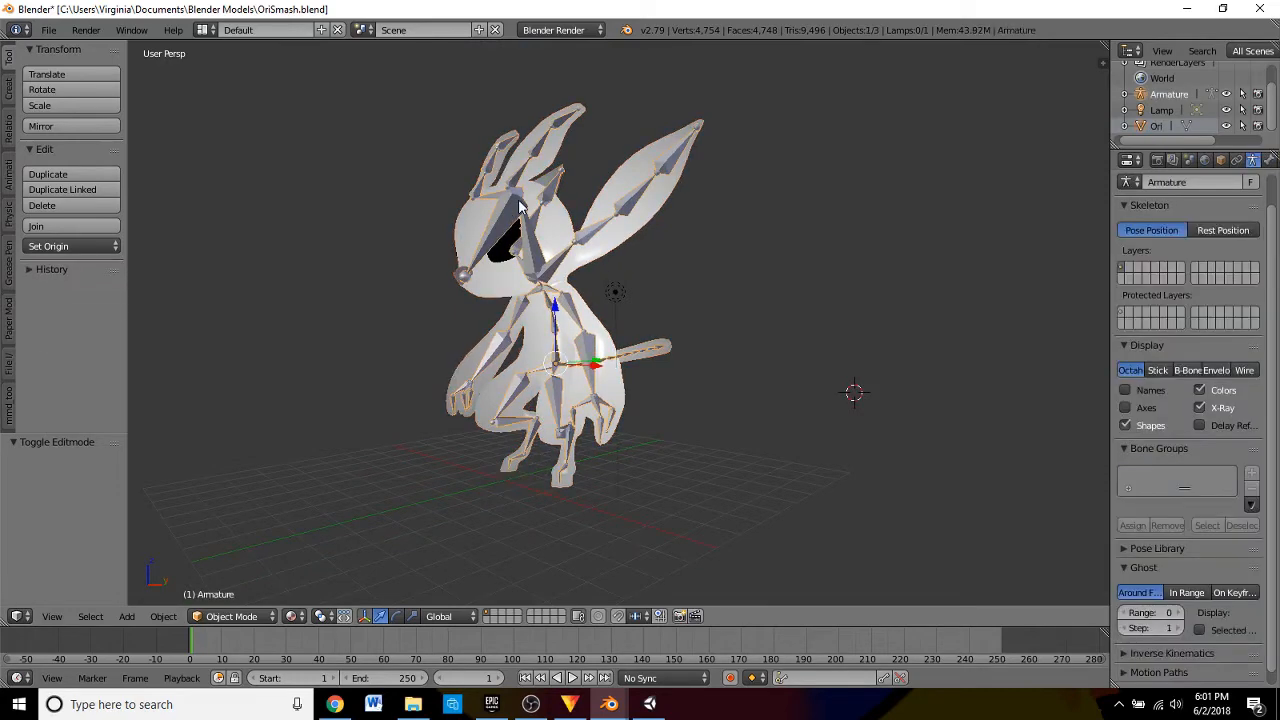
{"action": "right_click", "coordinate": [547, 229], "text": "shift"}
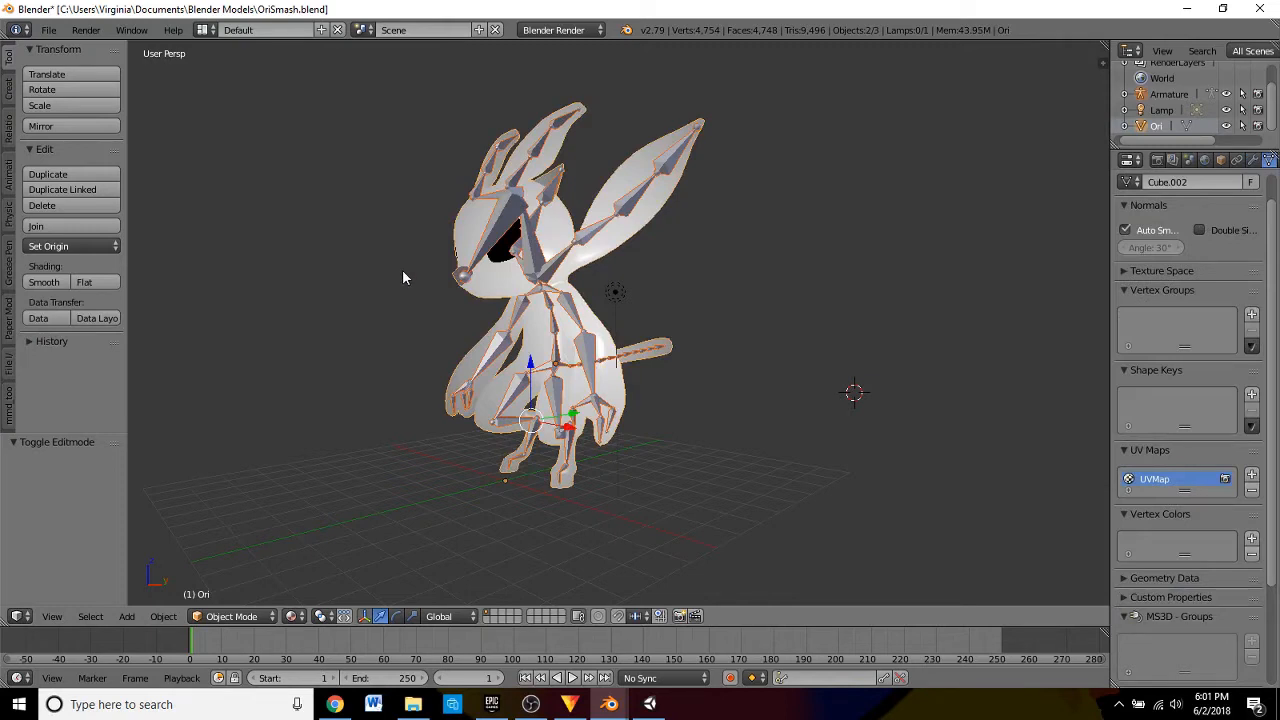
{"action": "key", "text": "w"}
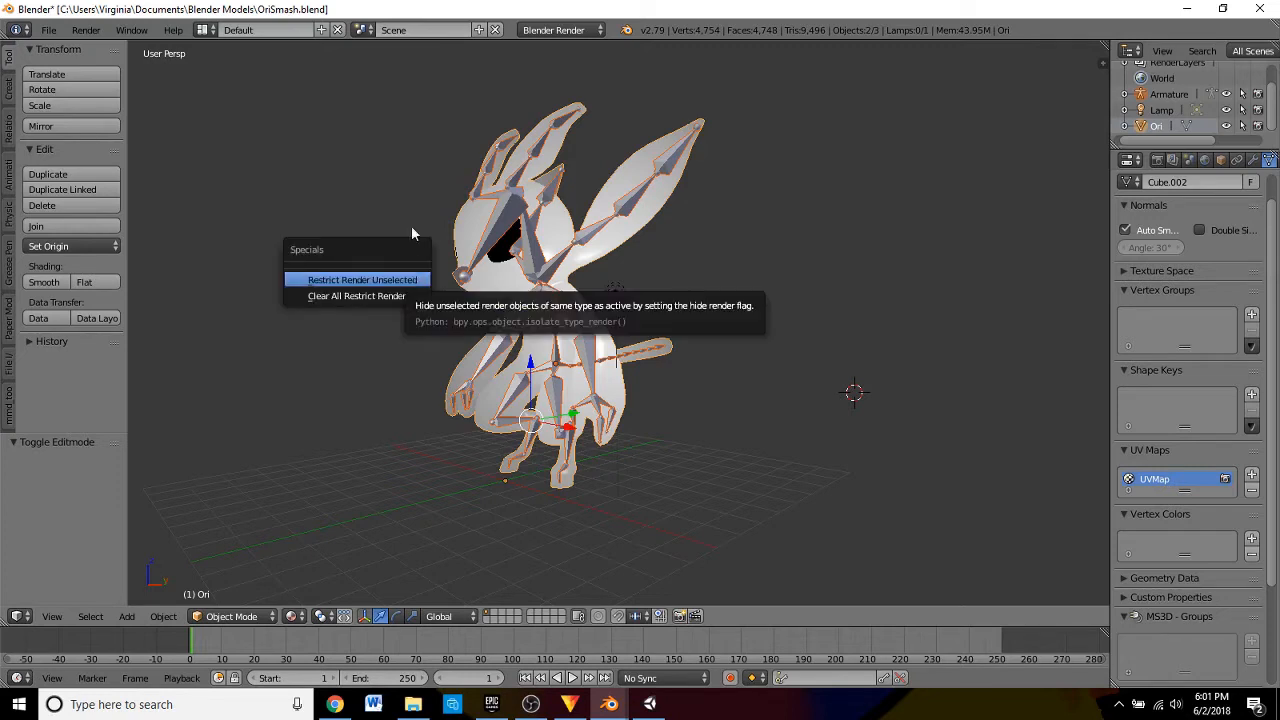
{"action": "key", "text": "Escape"}
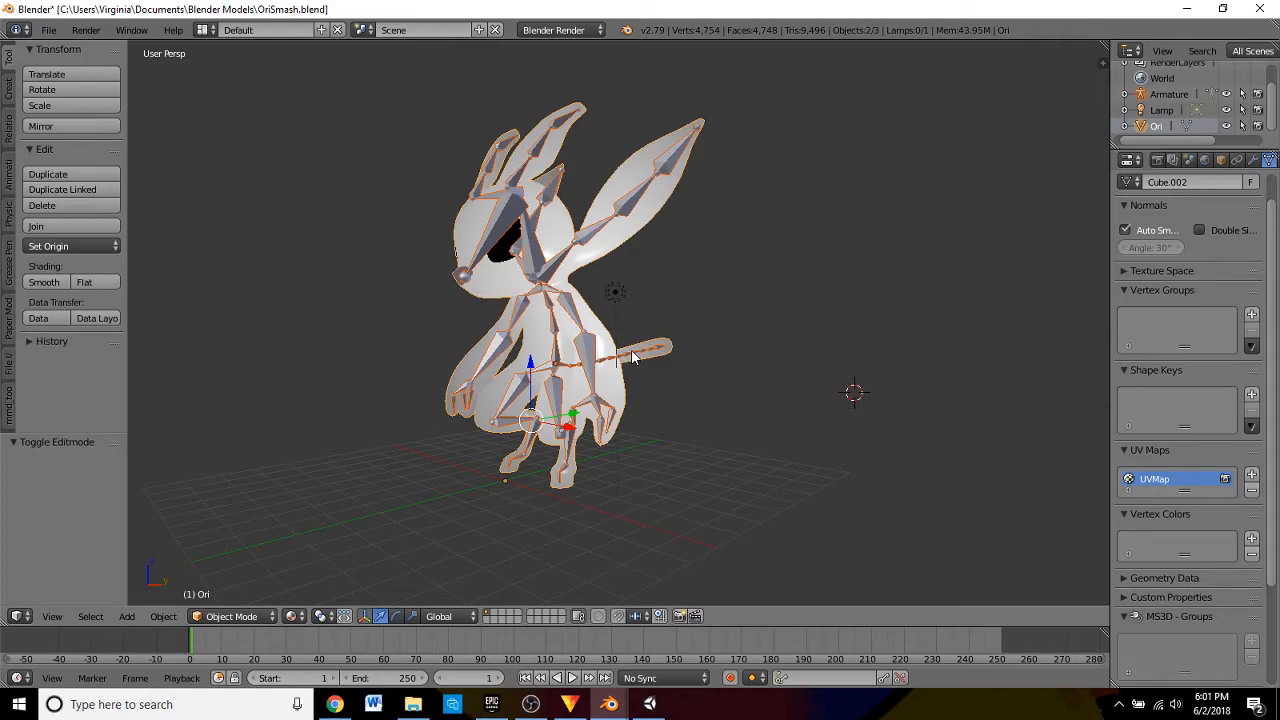
- Find the Make Parent operation by searching and try to apply it to the selected armature and Ori mesh
{"action": "key", "text": "space"}
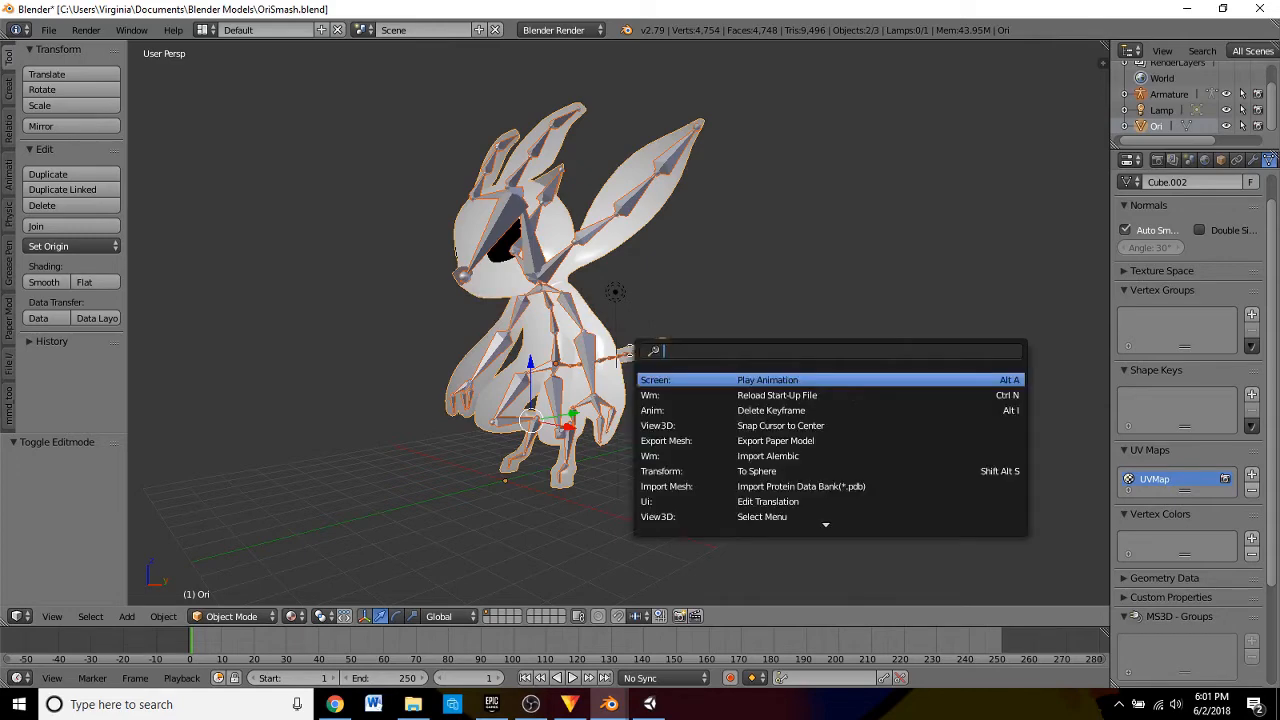
{"action": "type", "text": "ps"}
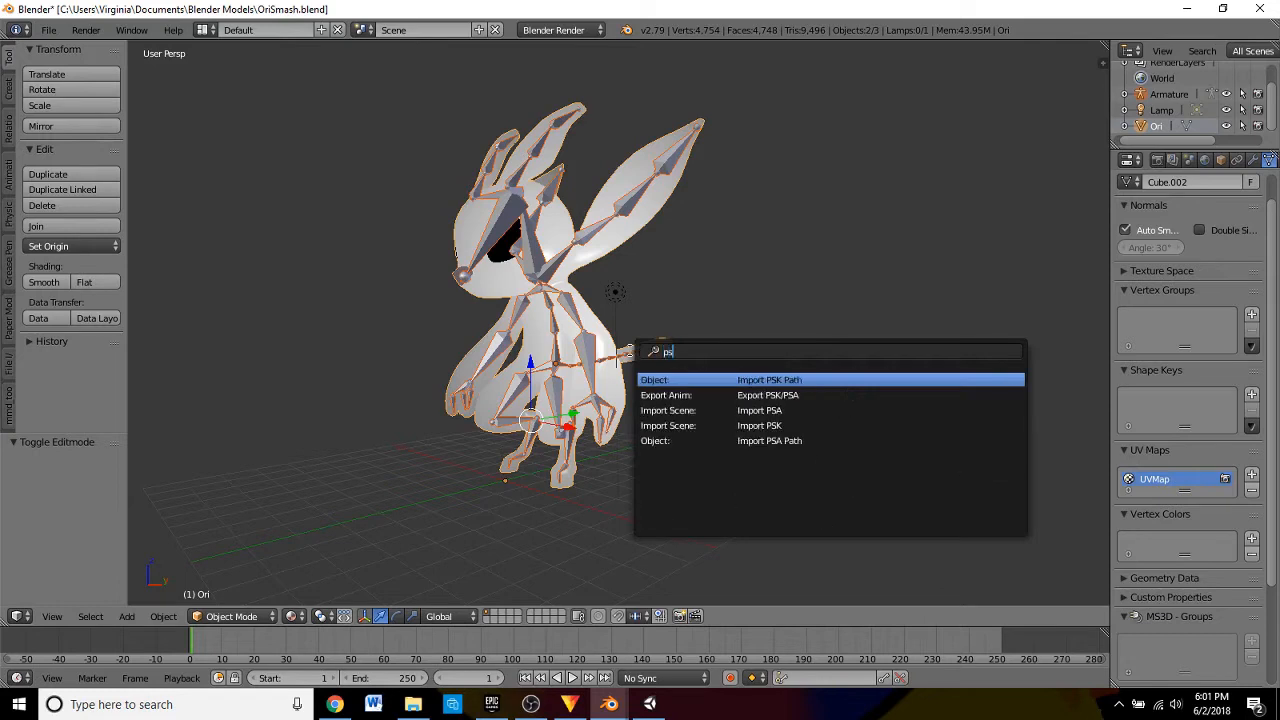
{"action": "key", "text": "BackSpace"}
{"action": "type", "text": "are"}
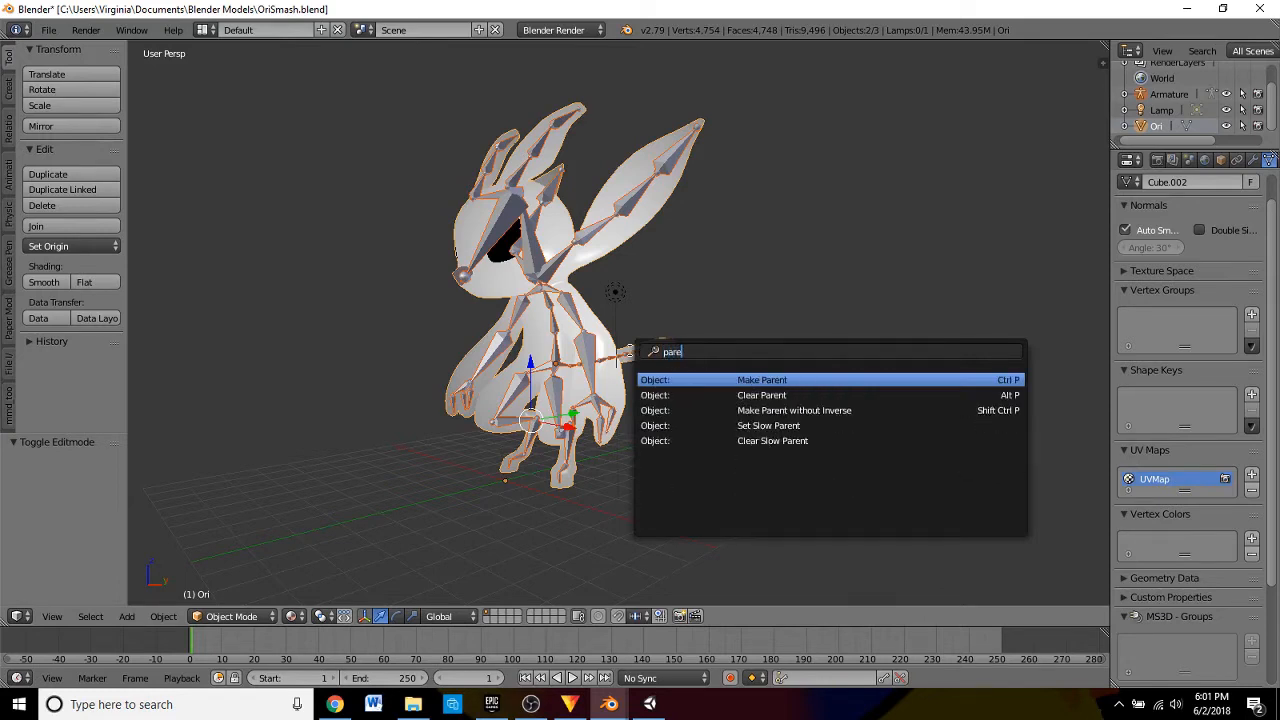
{"action": "left_click", "coordinate": [775, 380]}
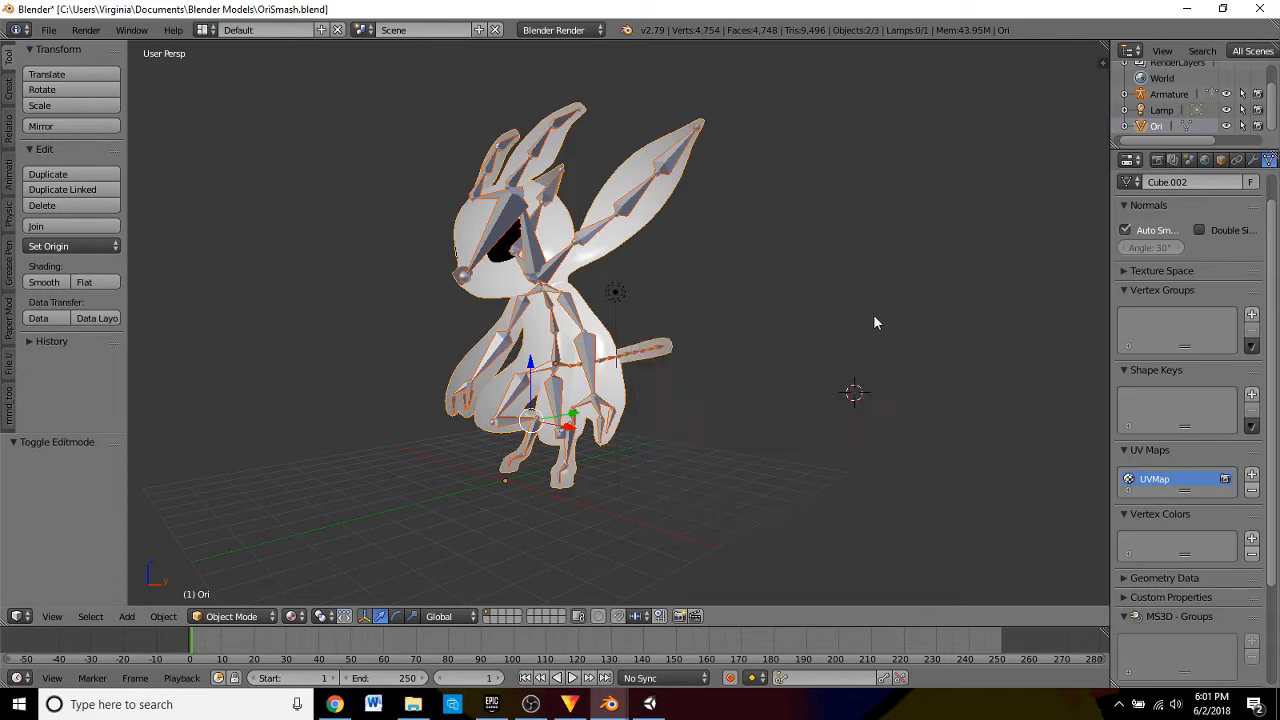
- Select Ori and the armature with the armature active, and parent the mesh to it with automatic weights
{"action": "right_click", "coordinate": [607, 250]}
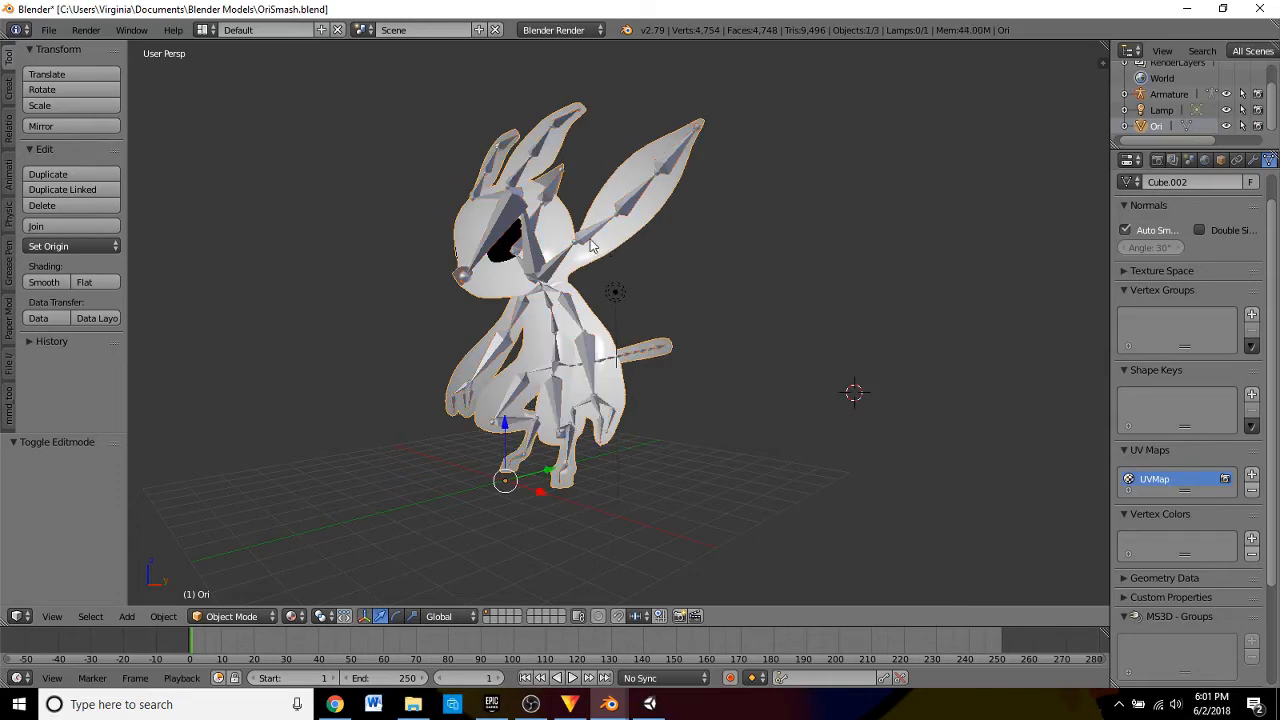
{"action": "right_click", "coordinate": [588, 243], "text": "shift"}
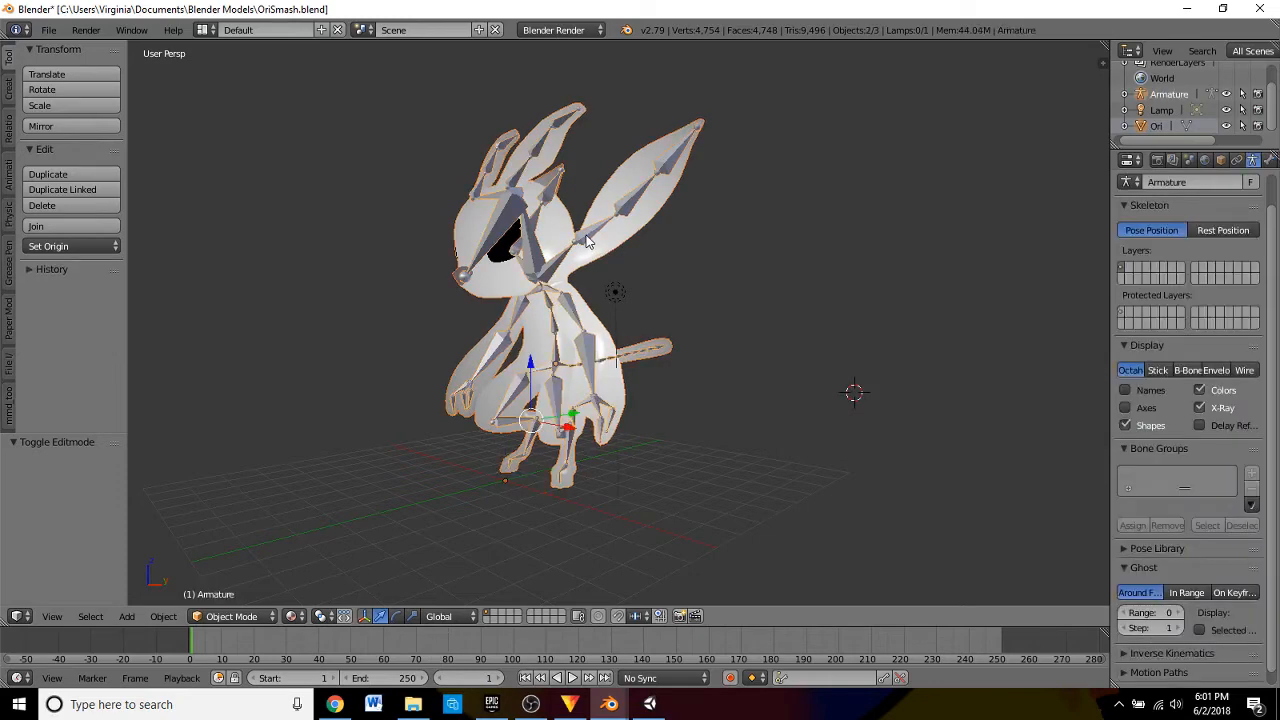
{"action": "key", "text": "ctrl+p"}
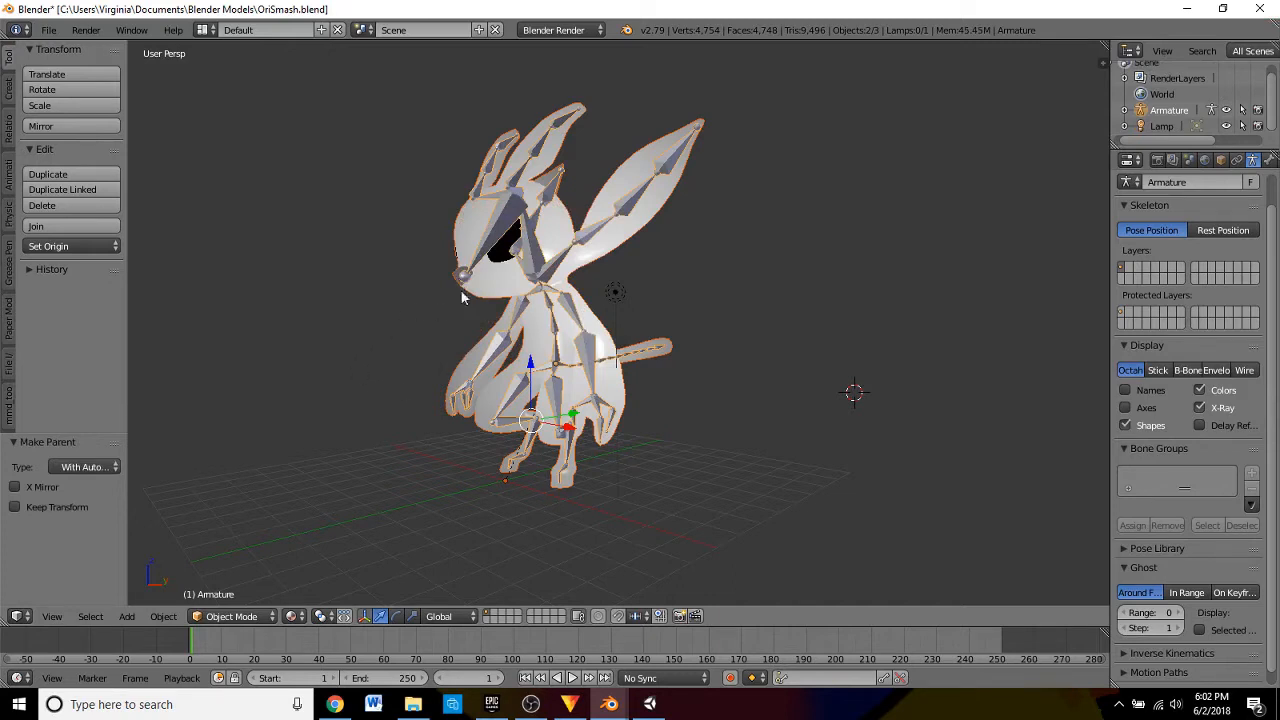
- Switch the armature to Pose Mode and select the tip bone of the character's right large ear
{"action": "scroll", "coordinate": [400, 430], "scroll_direction": "down", "scroll_amount": 1}
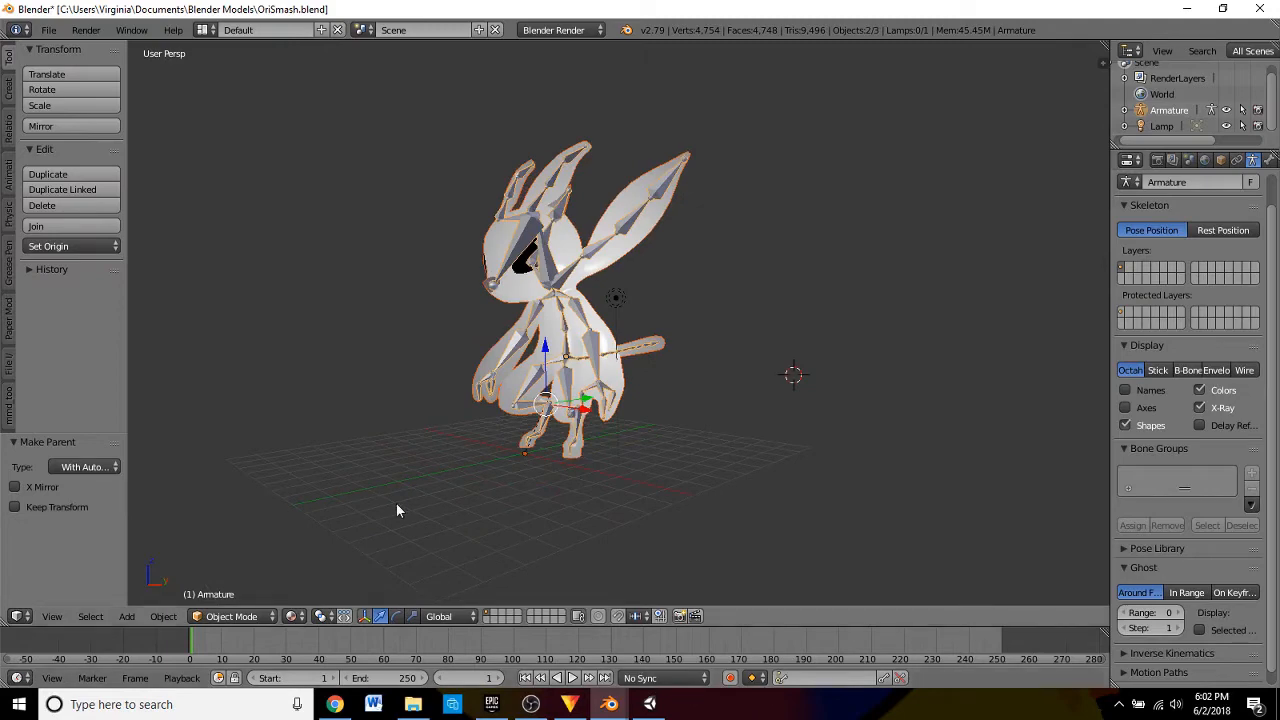
{"action": "scroll", "coordinate": [434, 443], "scroll_direction": "up", "scroll_amount": 8}
{"action": "scroll", "coordinate": [570, 426], "scroll_direction": "down", "scroll_amount": 8}
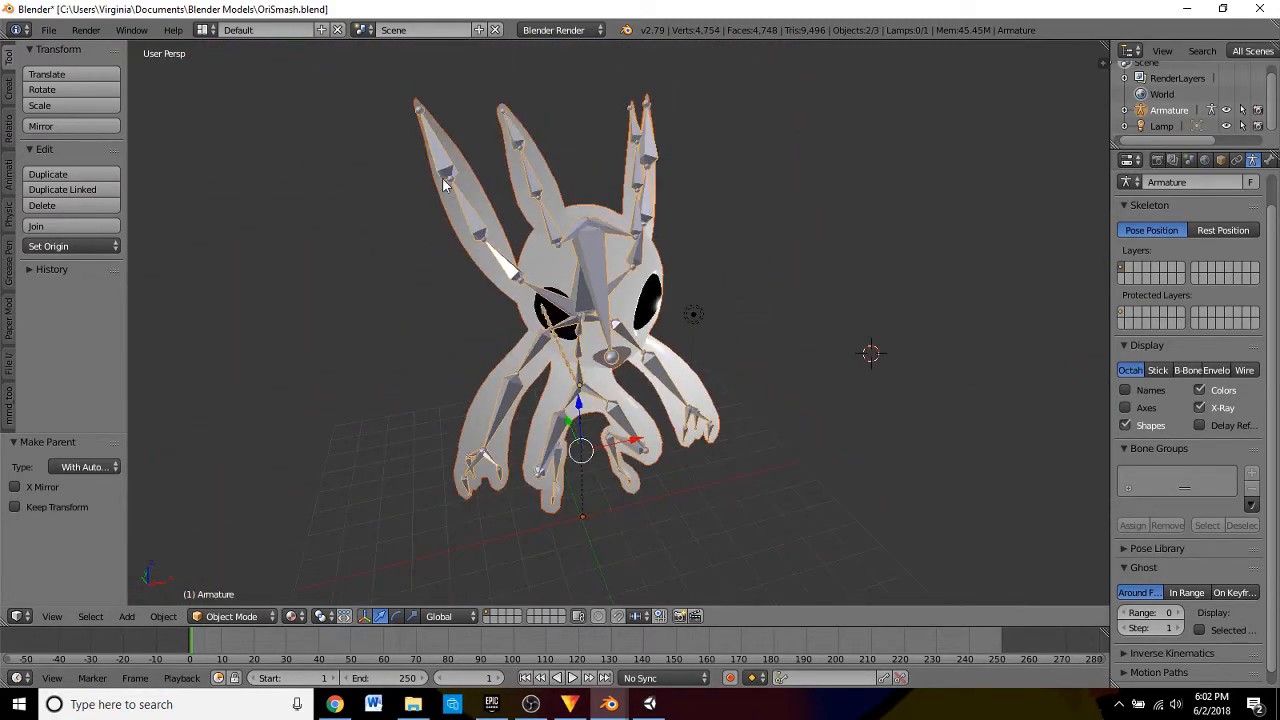
{"action": "right_click", "coordinate": [452, 178]}
{"action": "right_click", "coordinate": [452, 178]}
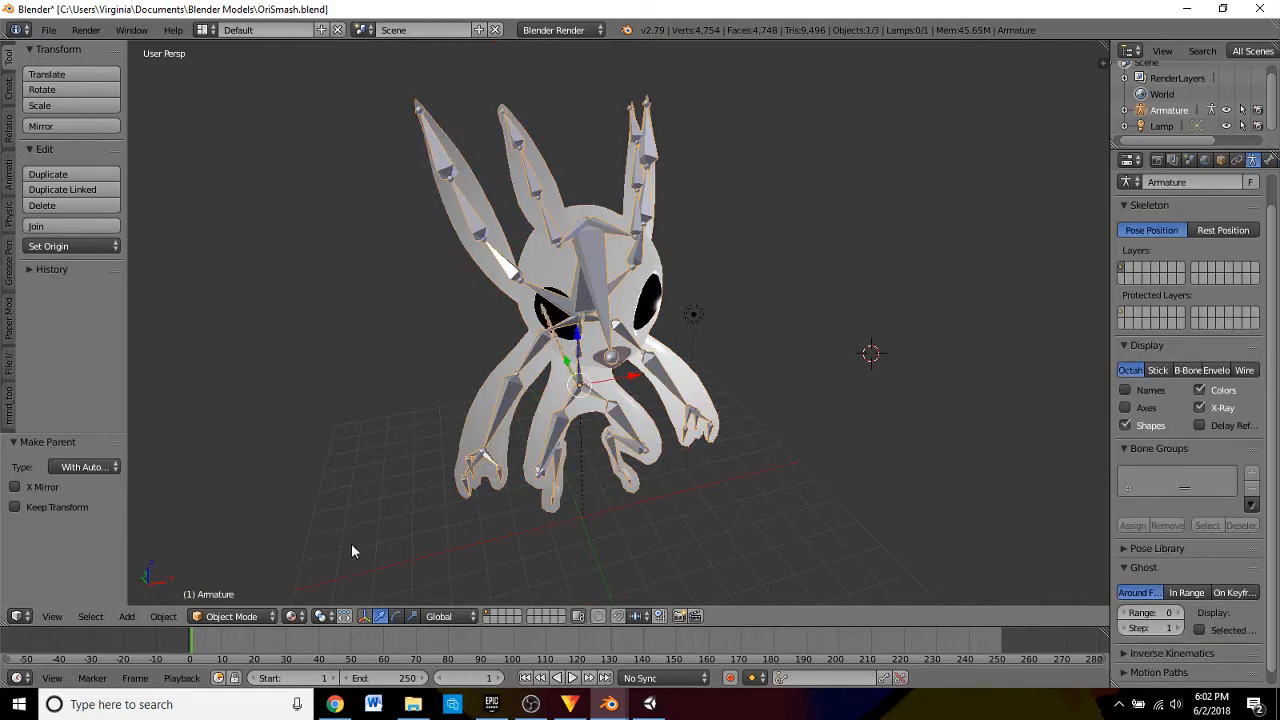
{"action": "left_click", "coordinate": [257, 617]}
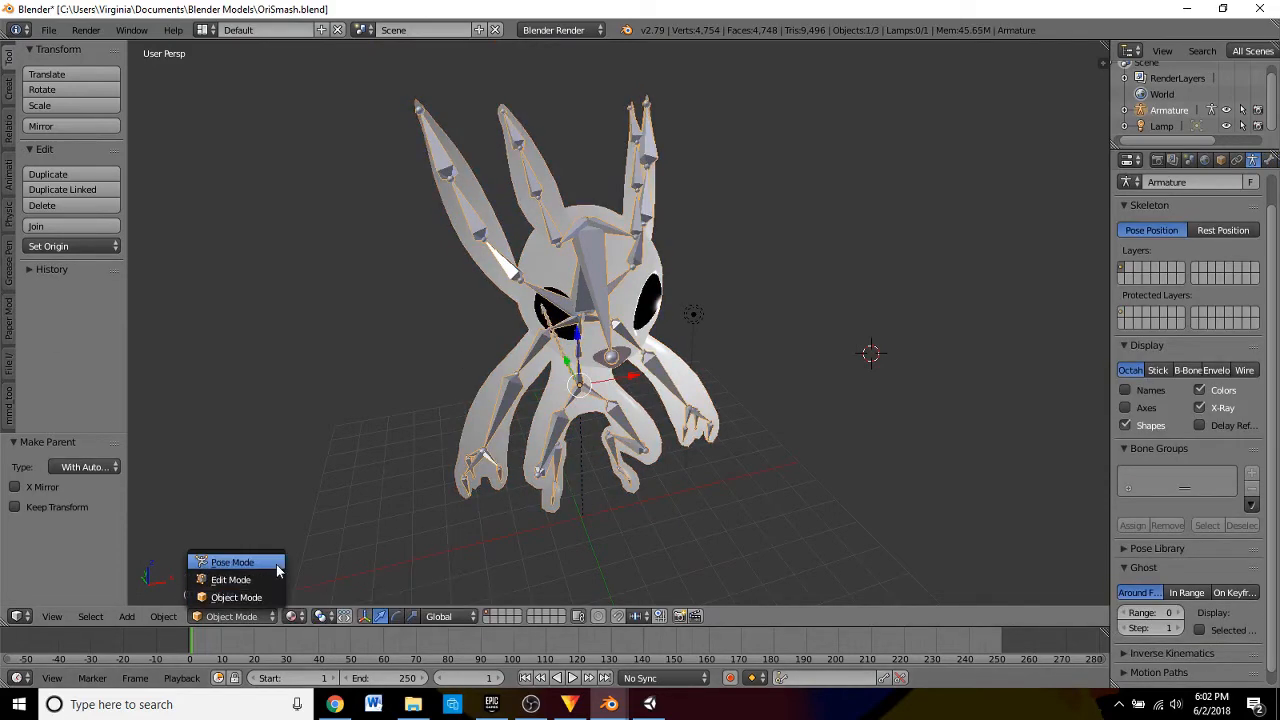
{"action": "left_click", "coordinate": [277, 569]}
{"action": "right_click", "coordinate": [447, 177]}
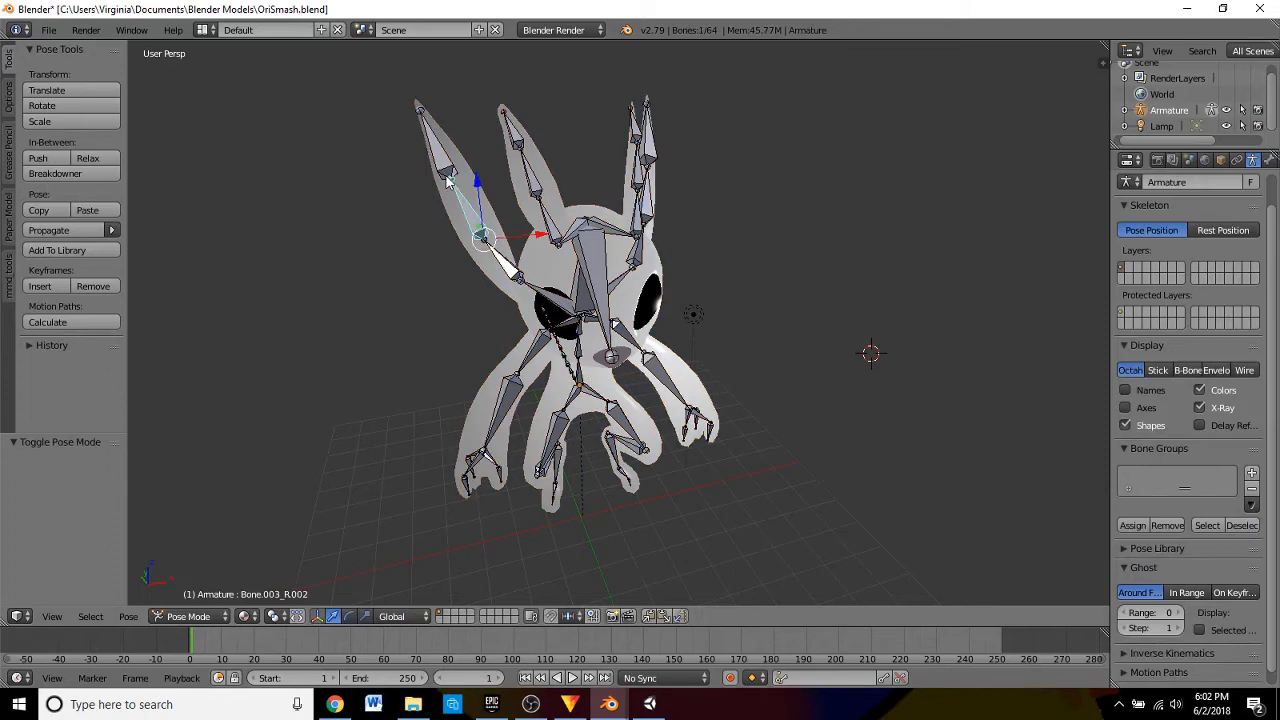
{"action": "right_click", "coordinate": [447, 178]}
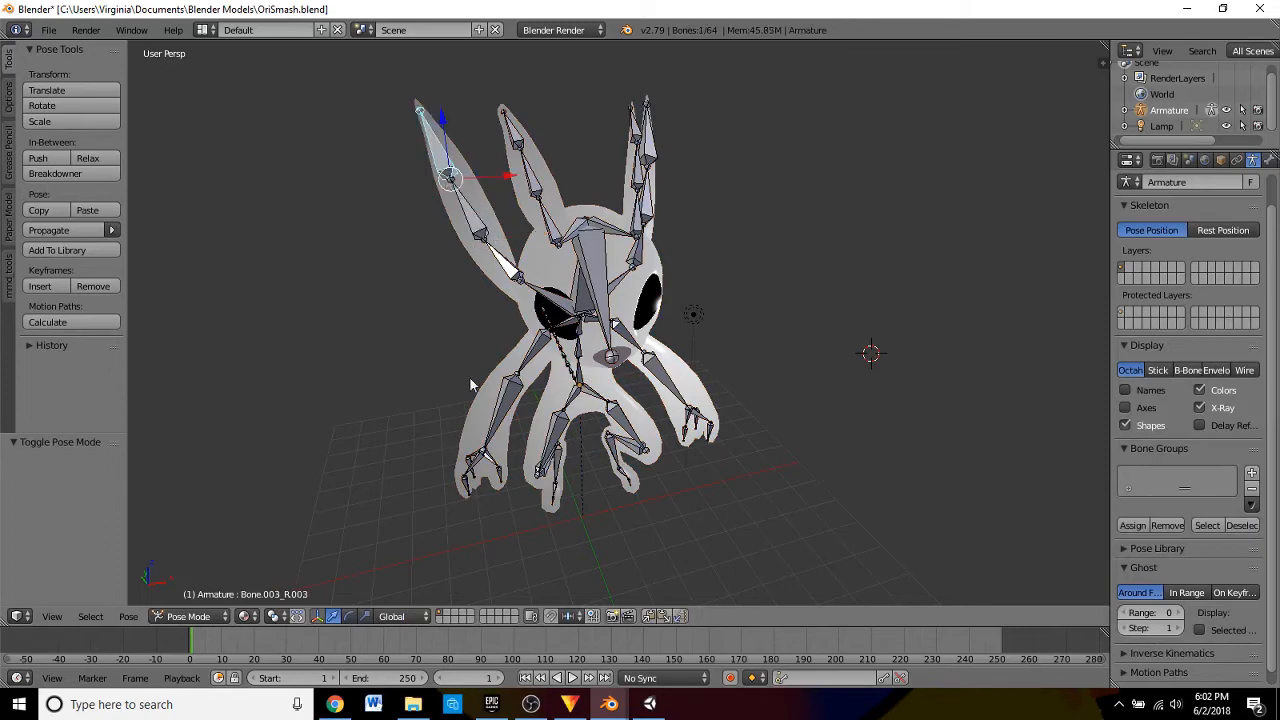
- Test the ear's tip bone by rotating it with the rotation manipulator, and undo the rotation
{"action": "left_click", "coordinate": [349, 616]}
{"action": "left_click_drag", "start_coordinate": [390, 150], "coordinate": [340, 256]}
{"action": "middle_click_drag", "start_coordinate": [413, 243], "coordinate": [461, 230]}
{"action": "key", "text": "ctrl+z"}
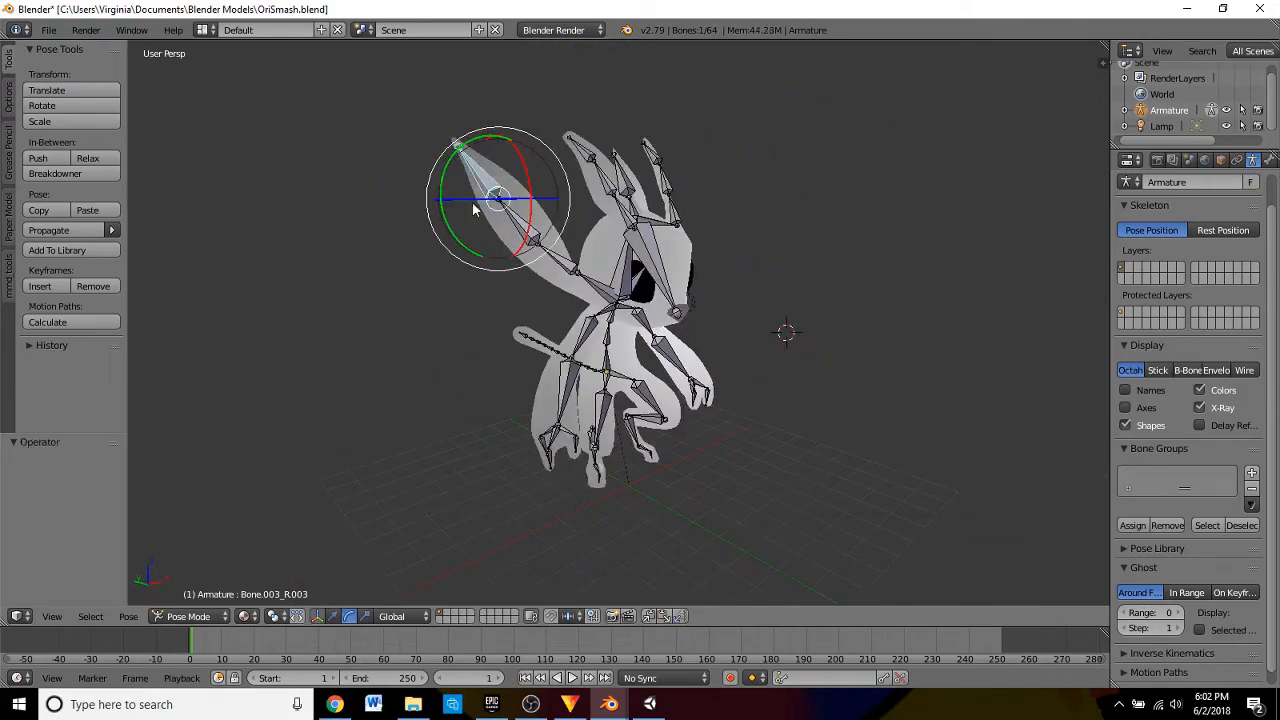
- Rotate the right large ear's bone Bone.003_R.001 by -3.96° about the global Y axis
{"action": "right_click", "coordinate": [538, 246]}
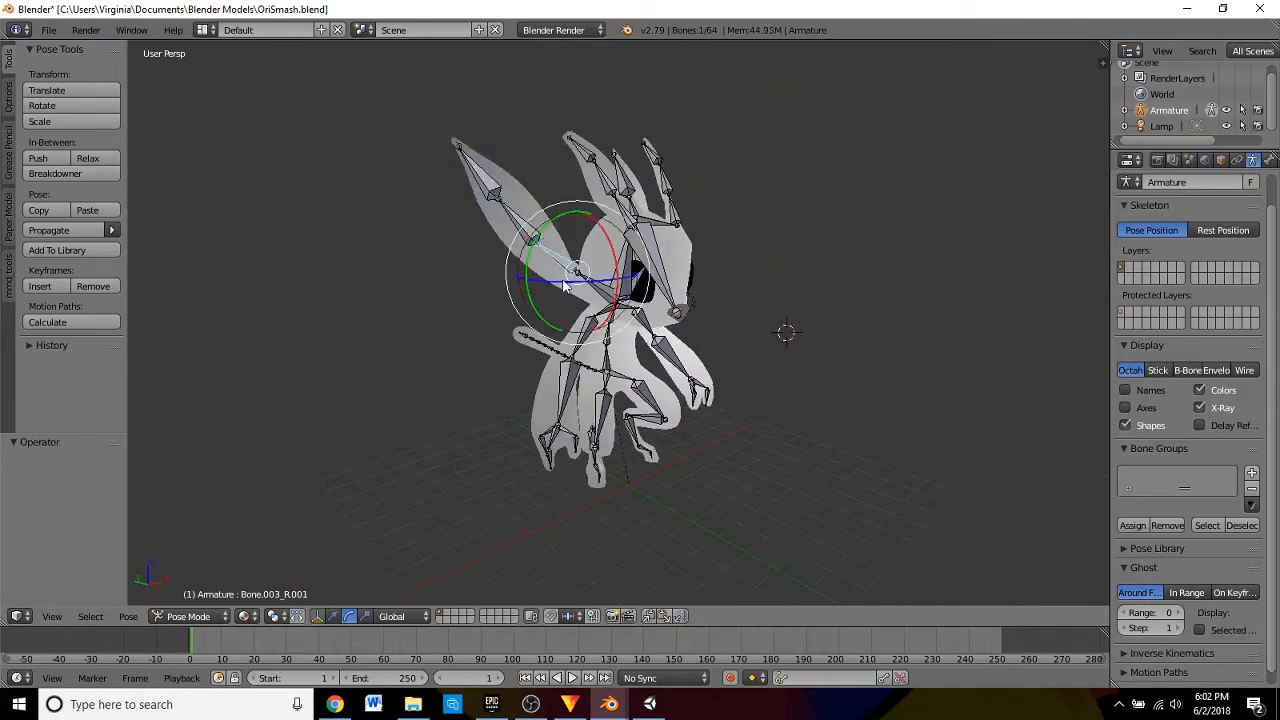
{"action": "key", "text": "r"}
{"action": "key", "text": "y"}
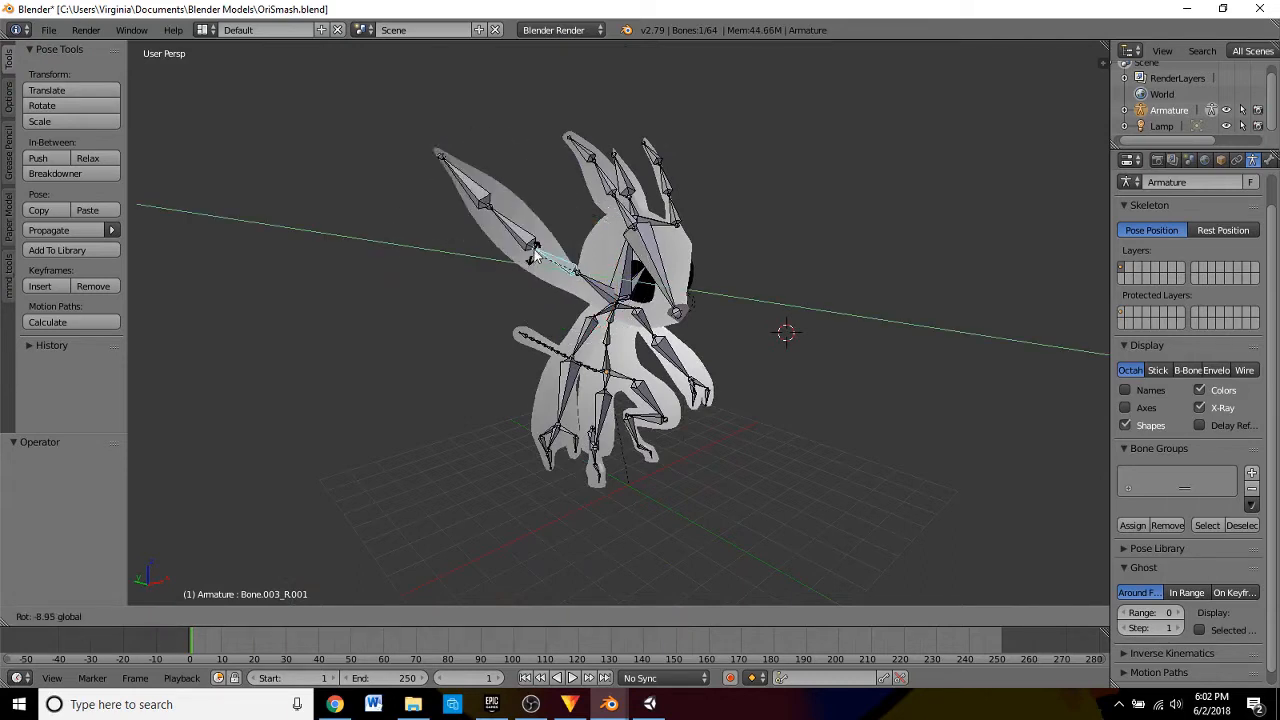
{"action": "left_click", "coordinate": [530, 250]}
- Try a free trackball rotation on the same ear bone and undo it
{"action": "key", "text": "r"}
{"action": "key", "text": "r"}
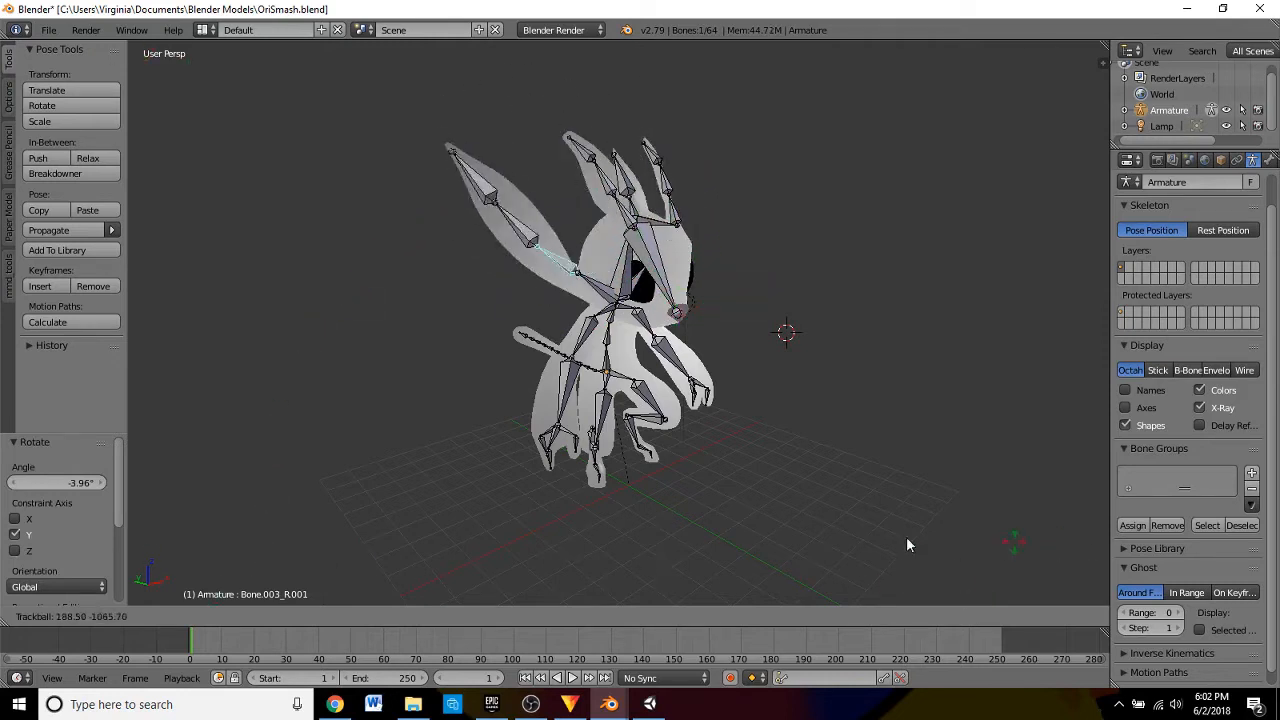
{"action": "left_click", "coordinate": [733, 514]}
{"action": "key", "text": "ctrl+z"}
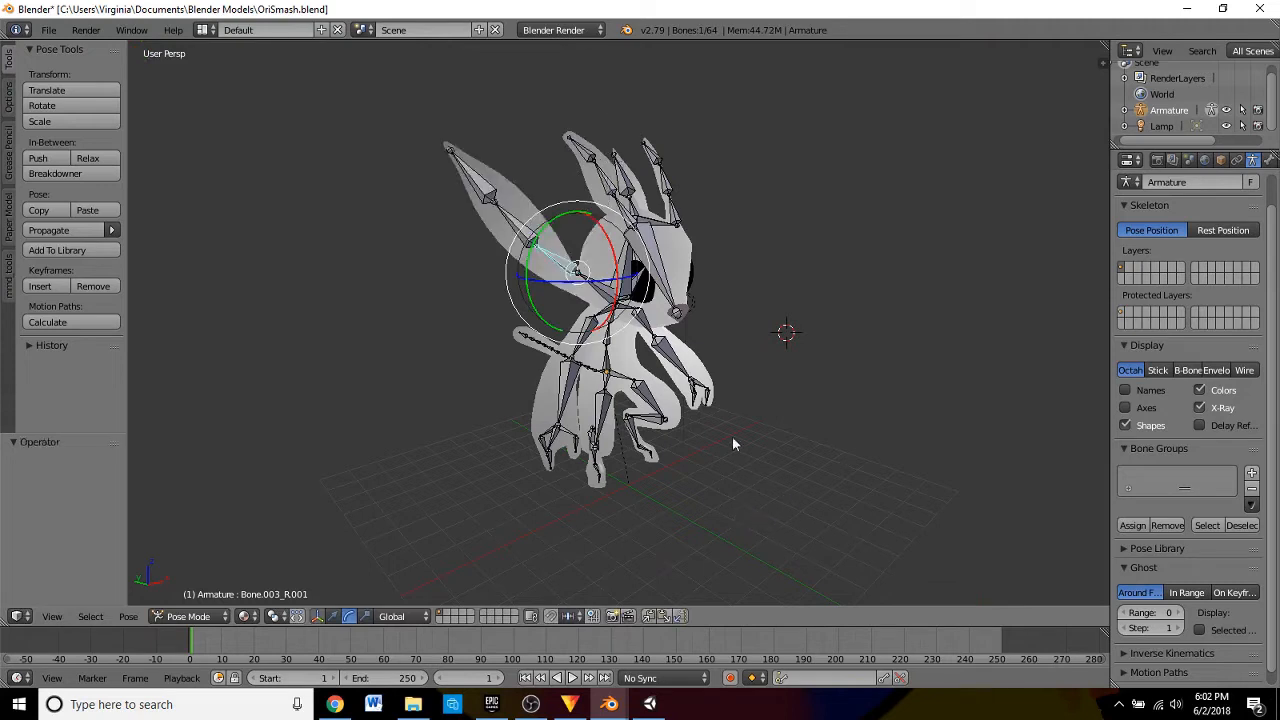
- Test the right shoulder bone Bone.002_R by rotating it 20.6° about global Y and slightly further, and undo the rotations
{"action": "right_click", "coordinate": [595, 324]}
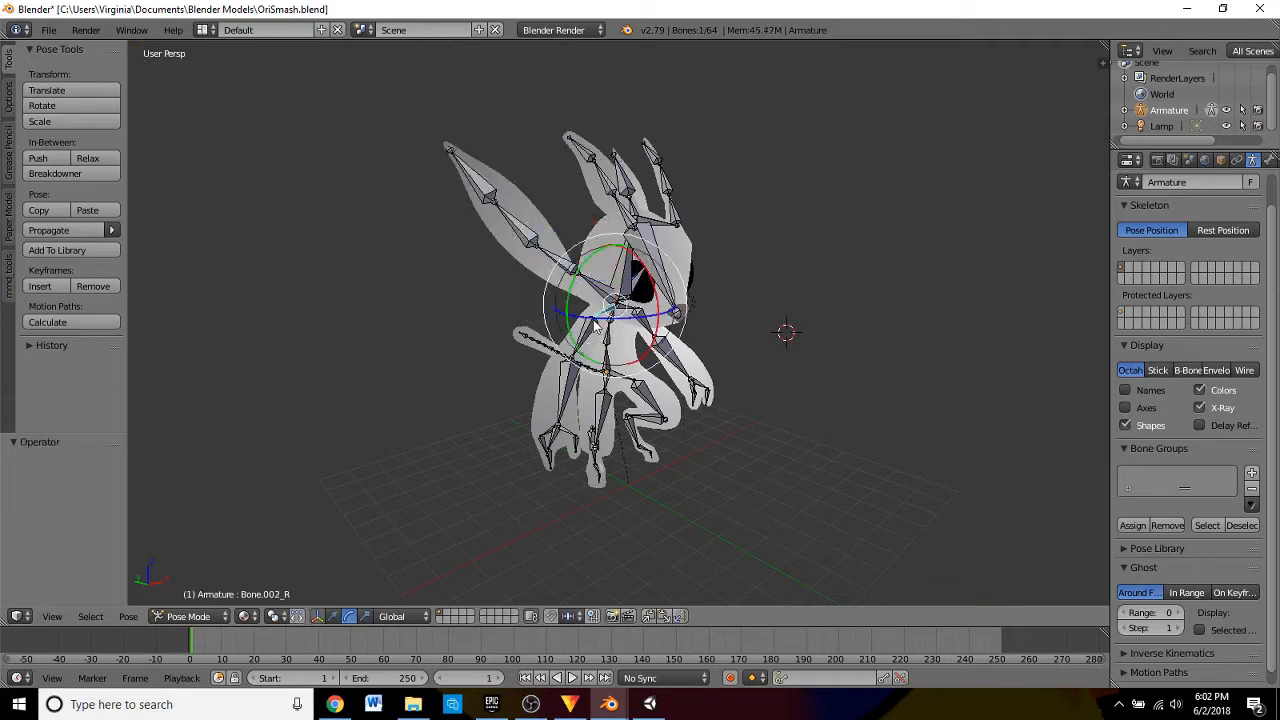
{"action": "mouse_move", "coordinate": [588, 255]}
{"action": "left_mouse_down"}
{"action": "mouse_move", "coordinate": [628, 227]}
{"action": "mouse_move", "coordinate": [573, 234]}
{"action": "mouse_move", "coordinate": [759, 177]}
{"action": "mouse_move", "coordinate": [823, 221]}
{"action": "mouse_move", "coordinate": [506, 297]}
{"action": "mouse_move", "coordinate": [601, 264]}
{"action": "left_mouse_up"}
{"action": "middle_click_drag", "start_coordinate": [601, 264], "coordinate": [616, 322]}
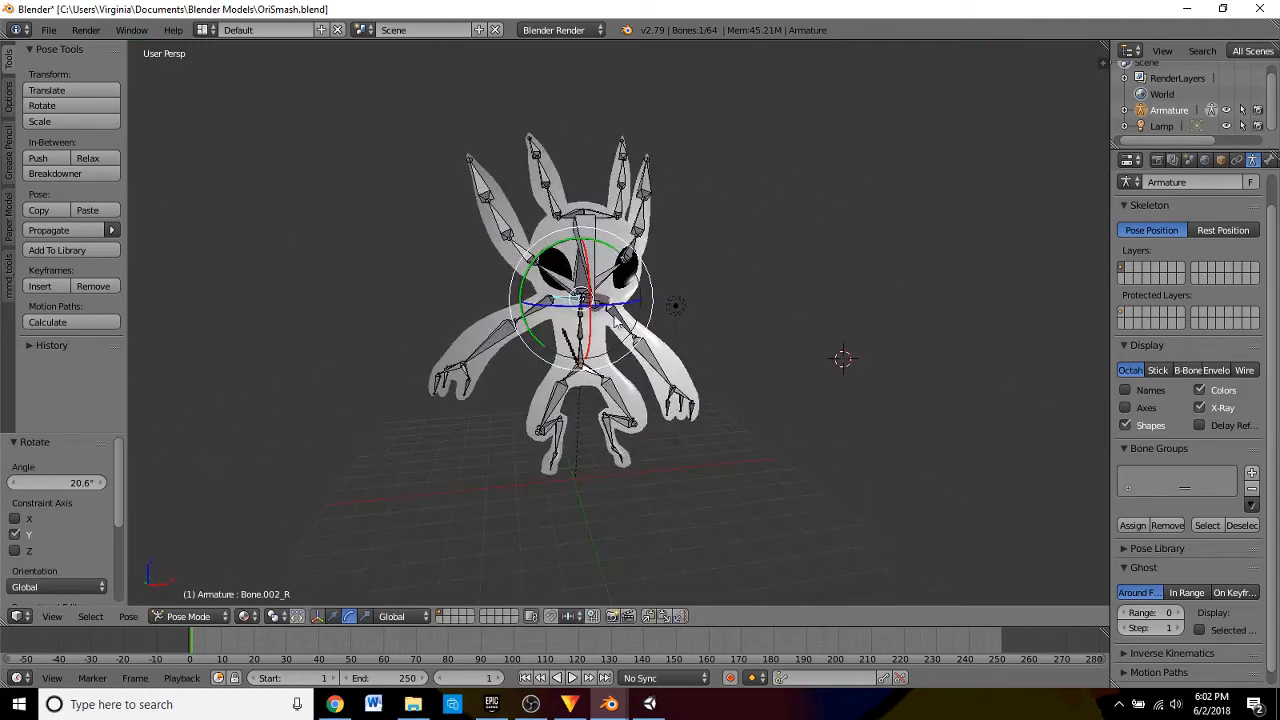
{"action": "left_click_drag", "start_coordinate": [532, 278], "coordinate": [519, 279]}
{"action": "key", "text": "ctrl+z"}
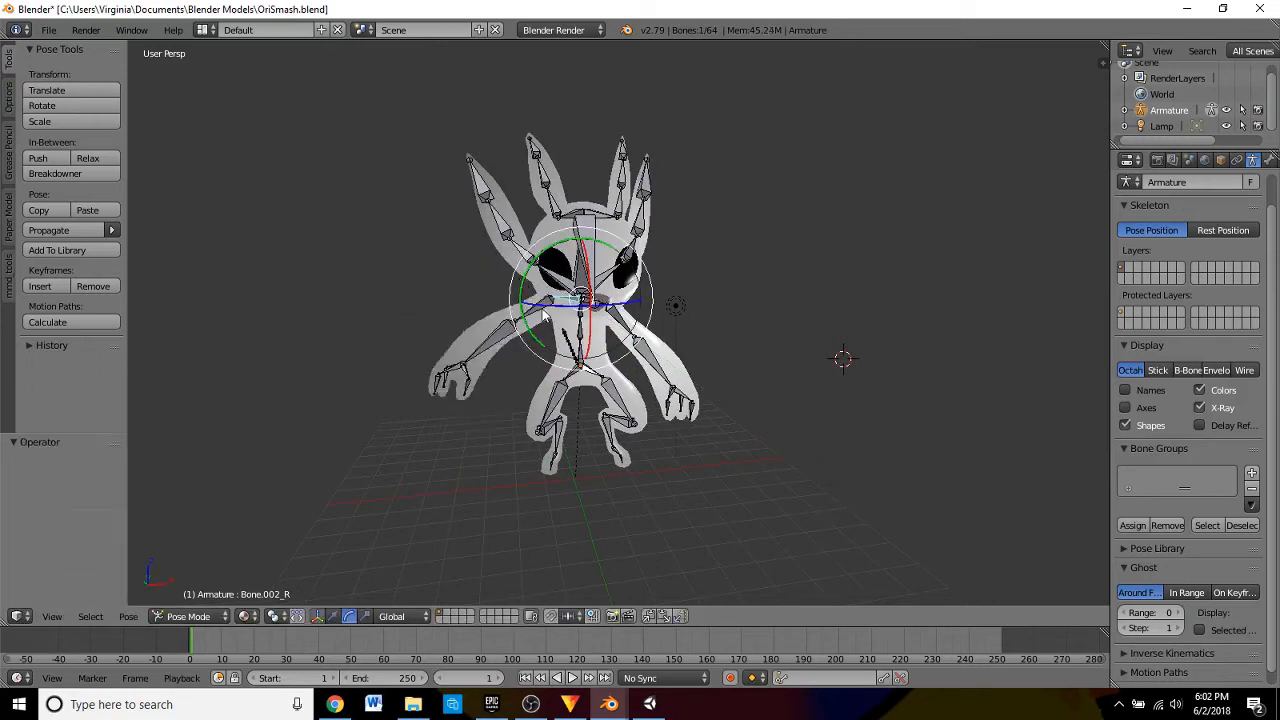
- Test the right upper arm bone Bone.002_R.001 and the forearm bone Bone.002_R.002 by rotating each freely, and discard the rotations
{"action": "right_click", "coordinate": [545, 316]}
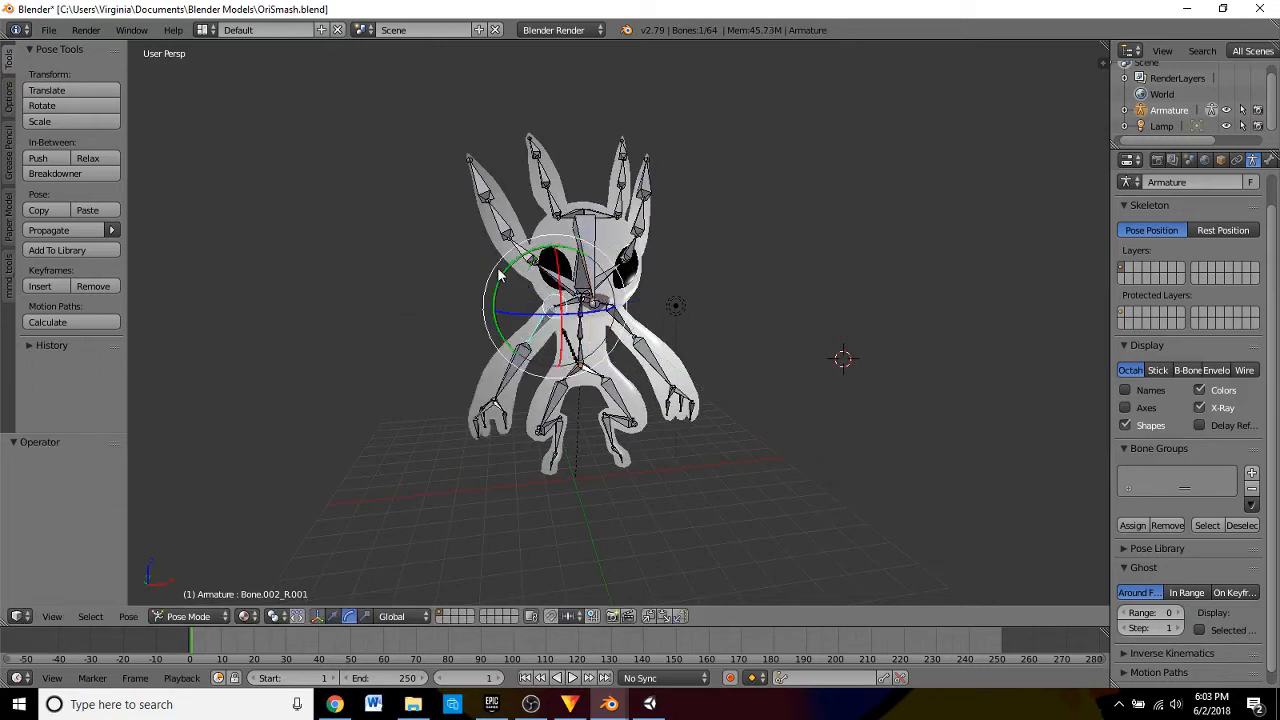
{"action": "key", "text": "r"}
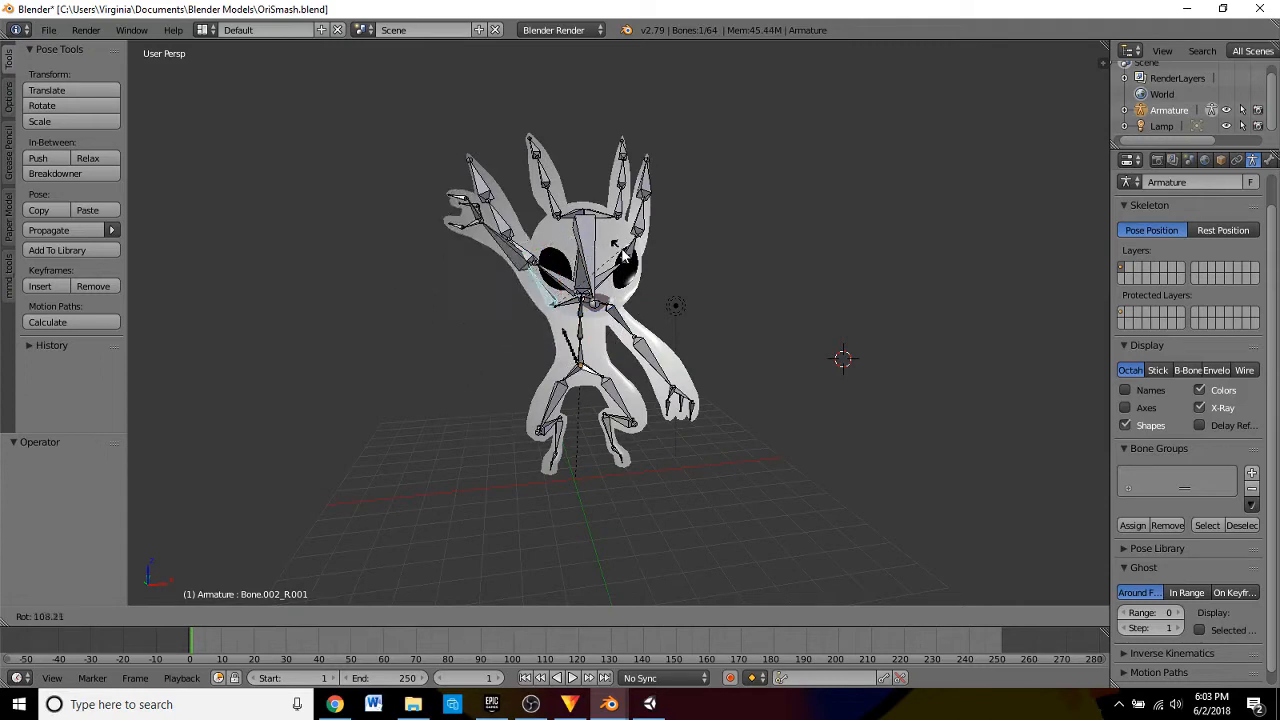
{"action": "left_click", "coordinate": [505, 268]}
{"action": "right_click", "coordinate": [492, 330]}
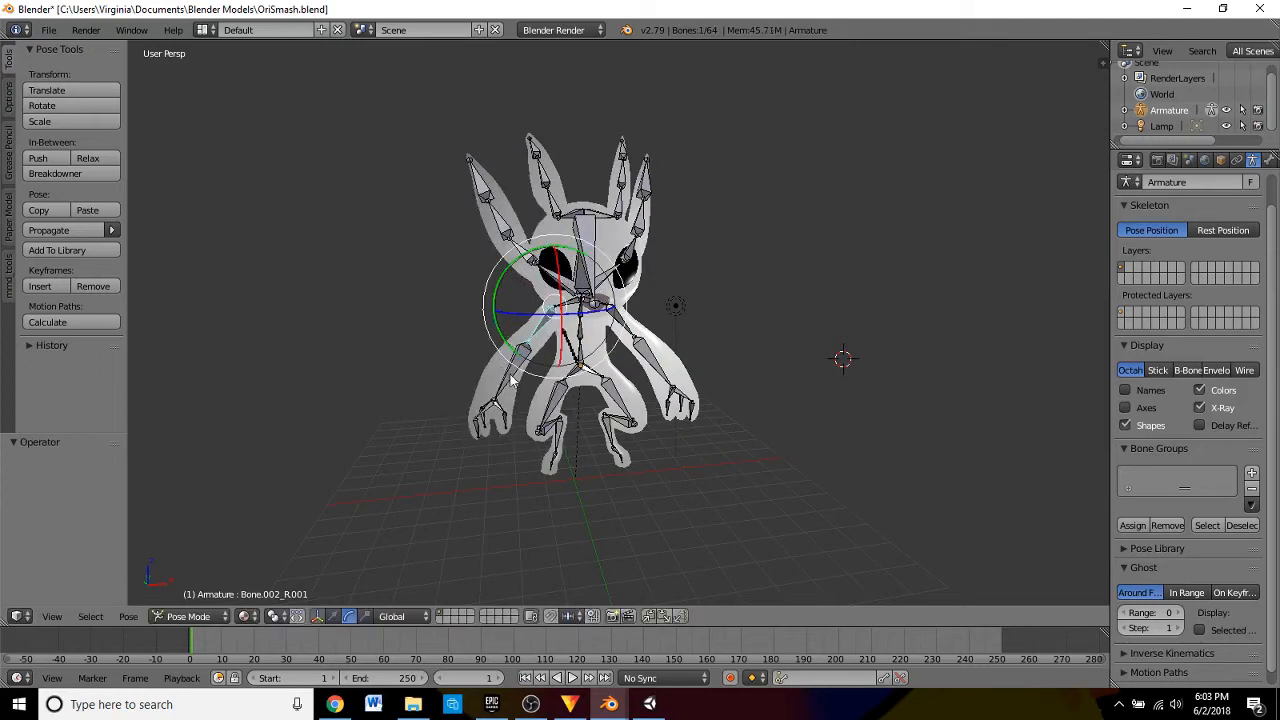
{"action": "key", "text": "r"}
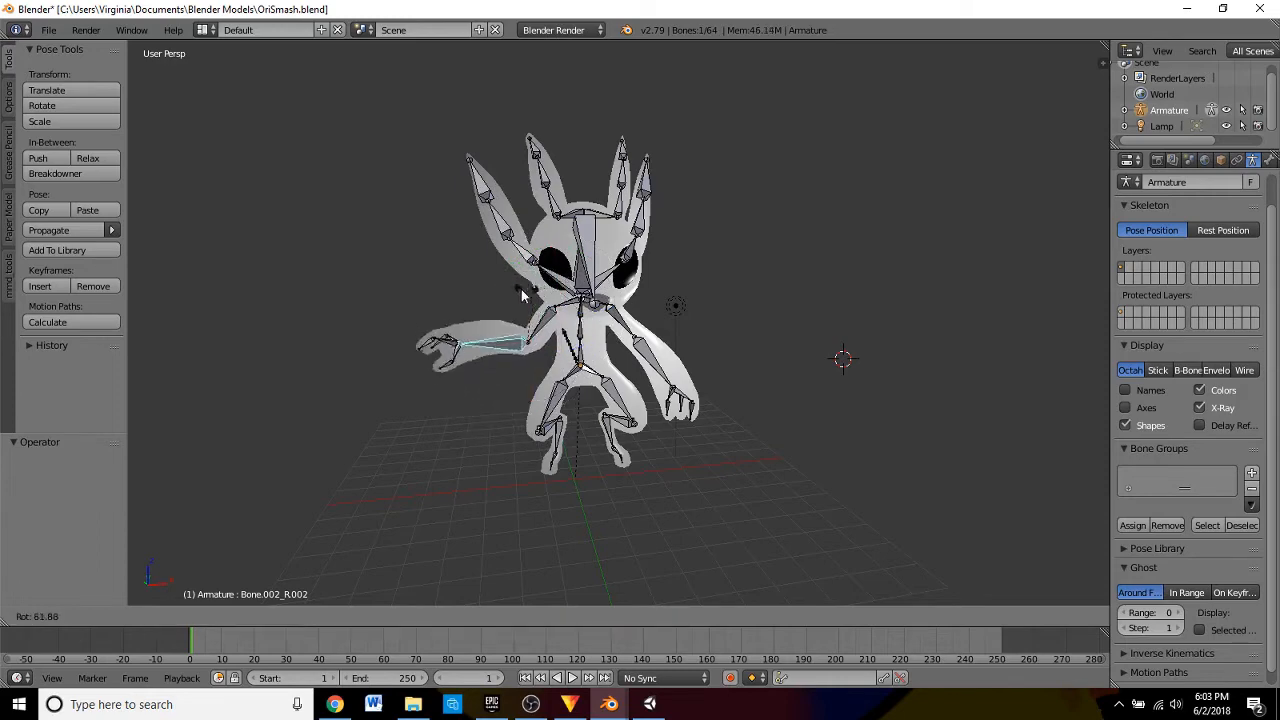
{"action": "left_click", "coordinate": [481, 372]}
- Test the right hand's bone Bone.002_R.005 by rotating it 136° and then -68.4° about the global Y axis, and undo both rotations
{"action": "middle_click_drag", "start_coordinate": [481, 372], "coordinate": [721, 392]}
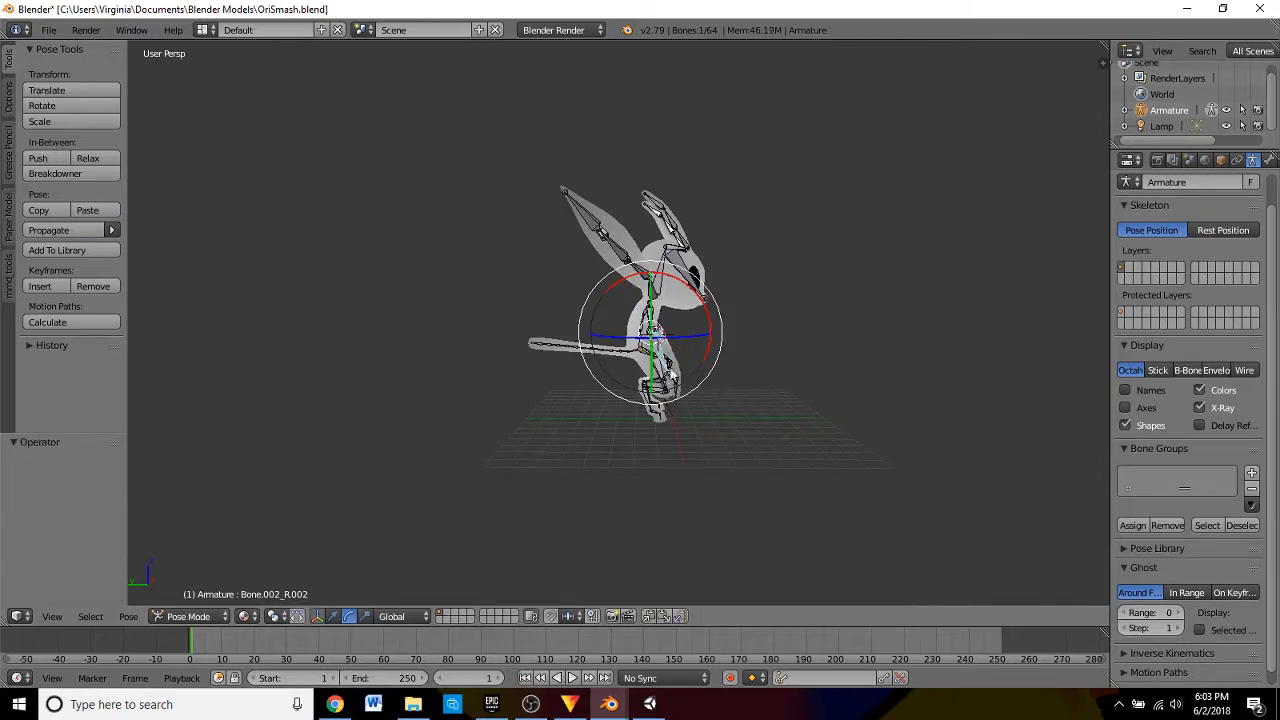
{"action": "scroll", "coordinate": [672, 370], "scroll_direction": "up", "scroll_amount": 4}
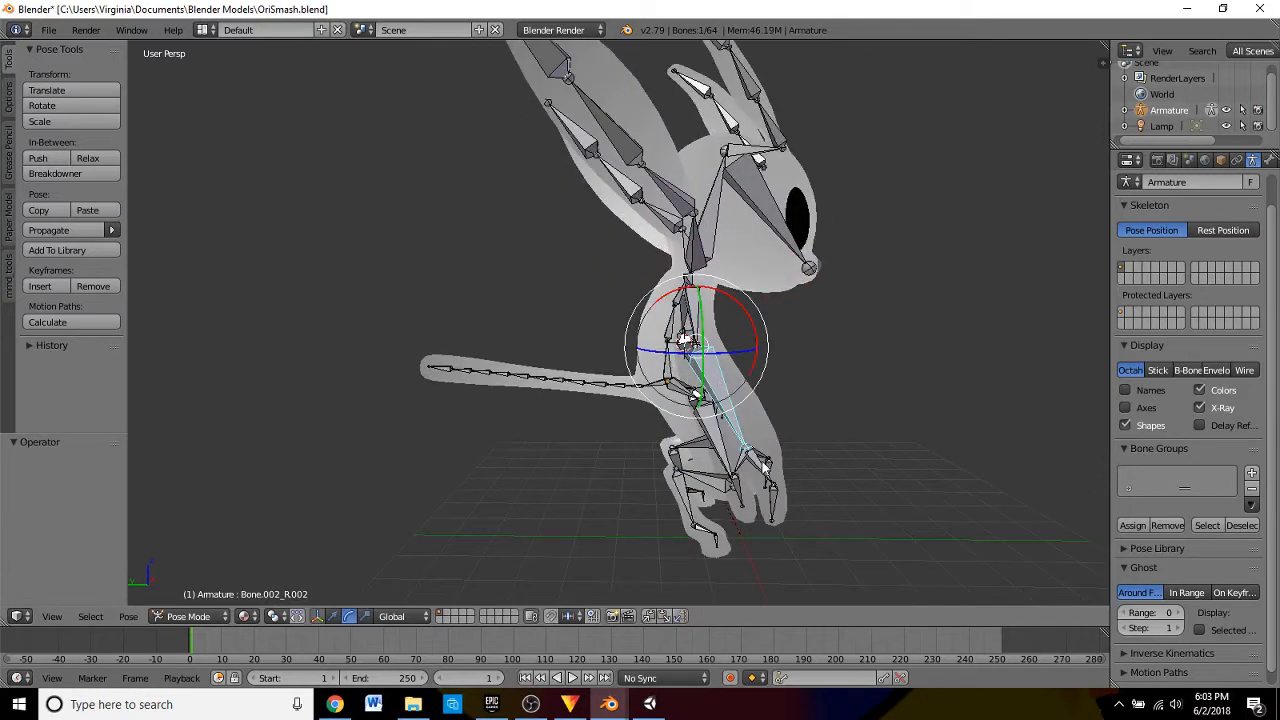
{"action": "right_click", "coordinate": [765, 458]}
{"action": "right_click", "coordinate": [754, 466]}
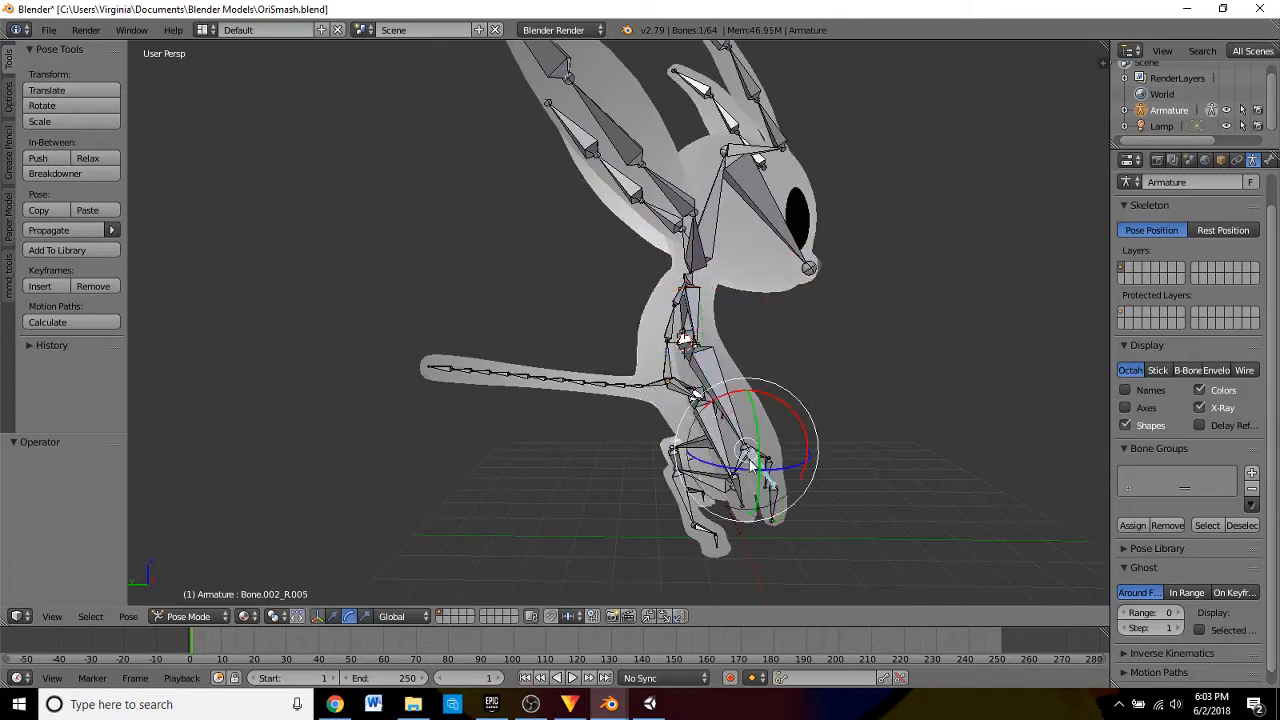
{"action": "key", "text": "r"}
{"action": "key", "text": "y"}
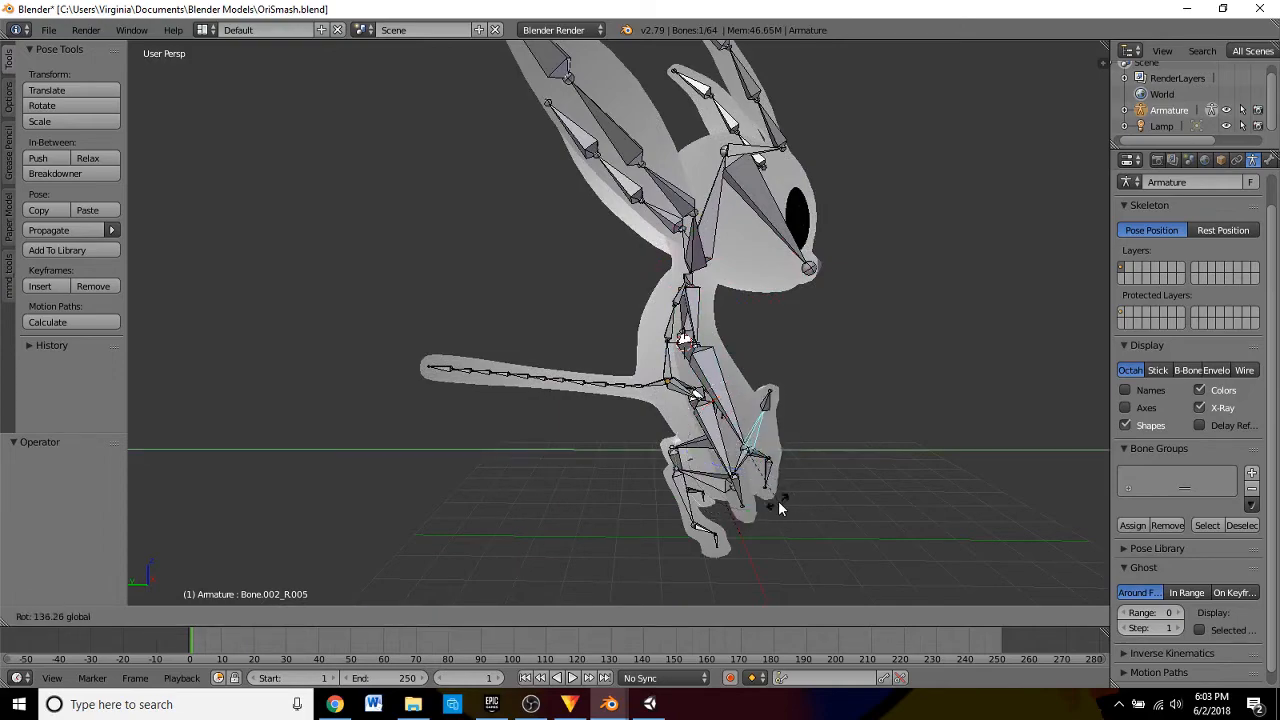
{"action": "left_click", "coordinate": [780, 508]}
{"action": "middle_click_drag", "start_coordinate": [780, 508], "coordinate": [630, 505]}
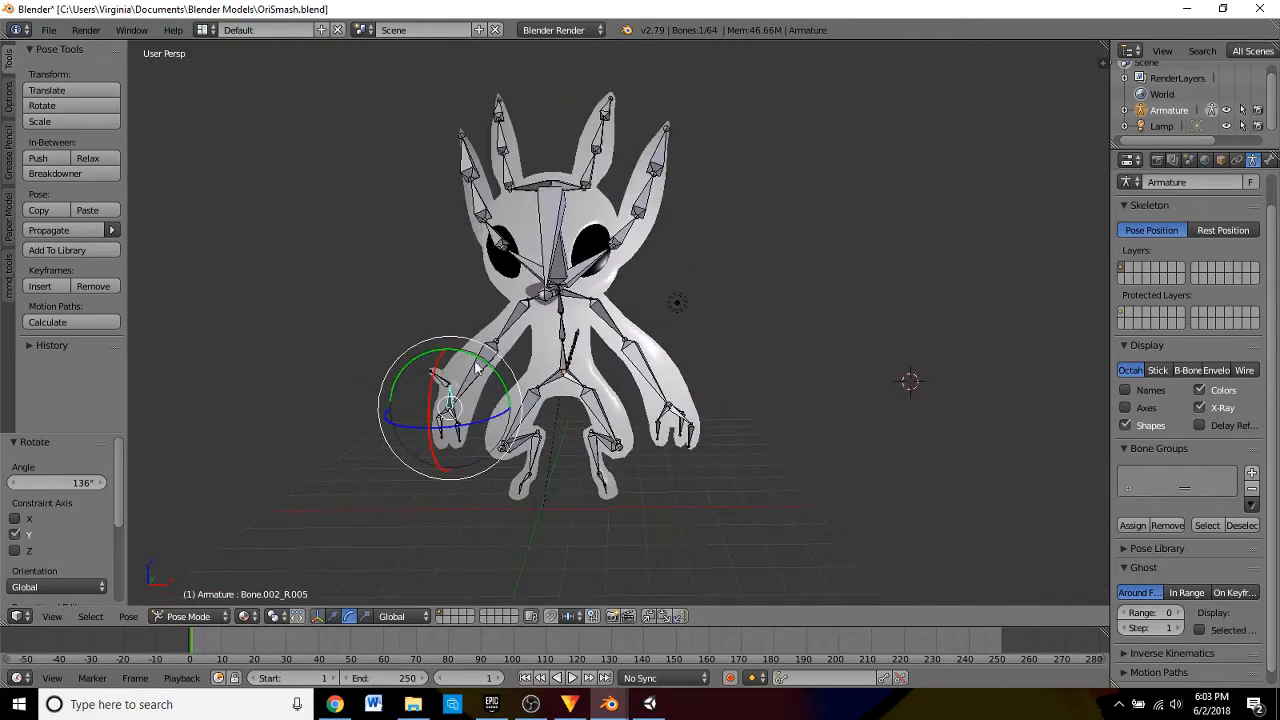
{"action": "left_click_drag", "start_coordinate": [428, 355], "coordinate": [203, 411]}
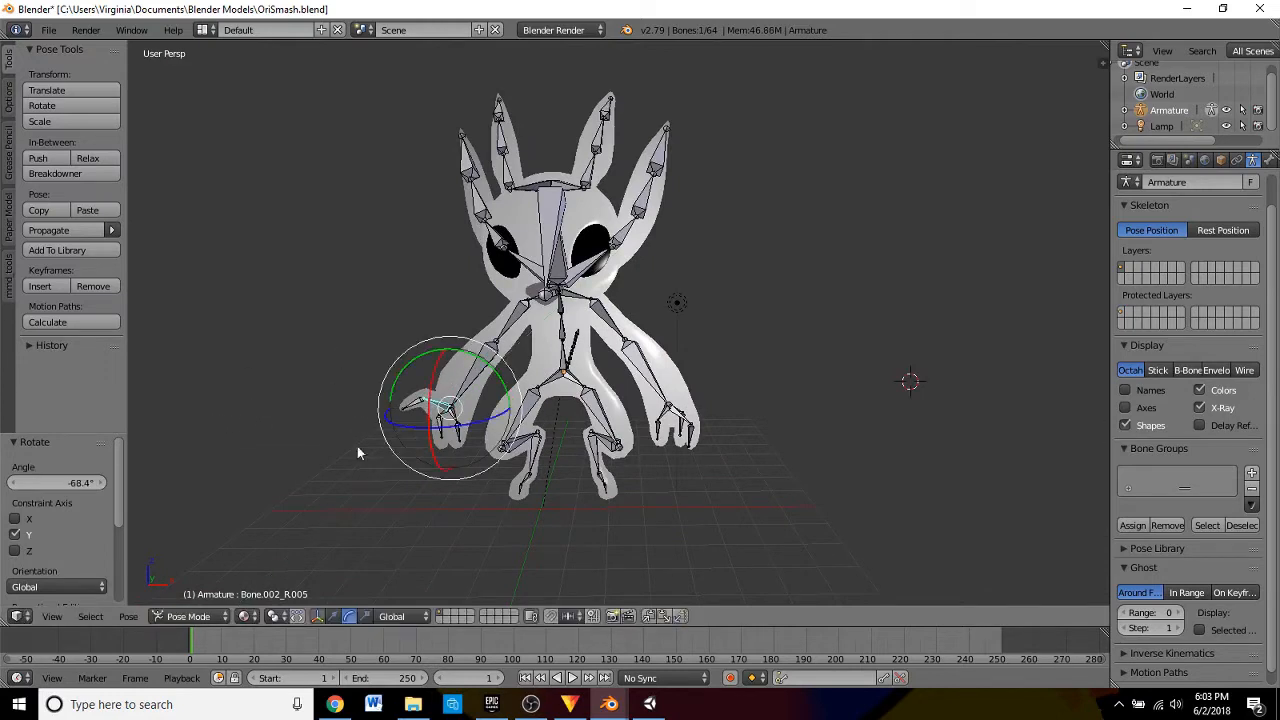
{"action": "key", "text": "ctrl+z"}
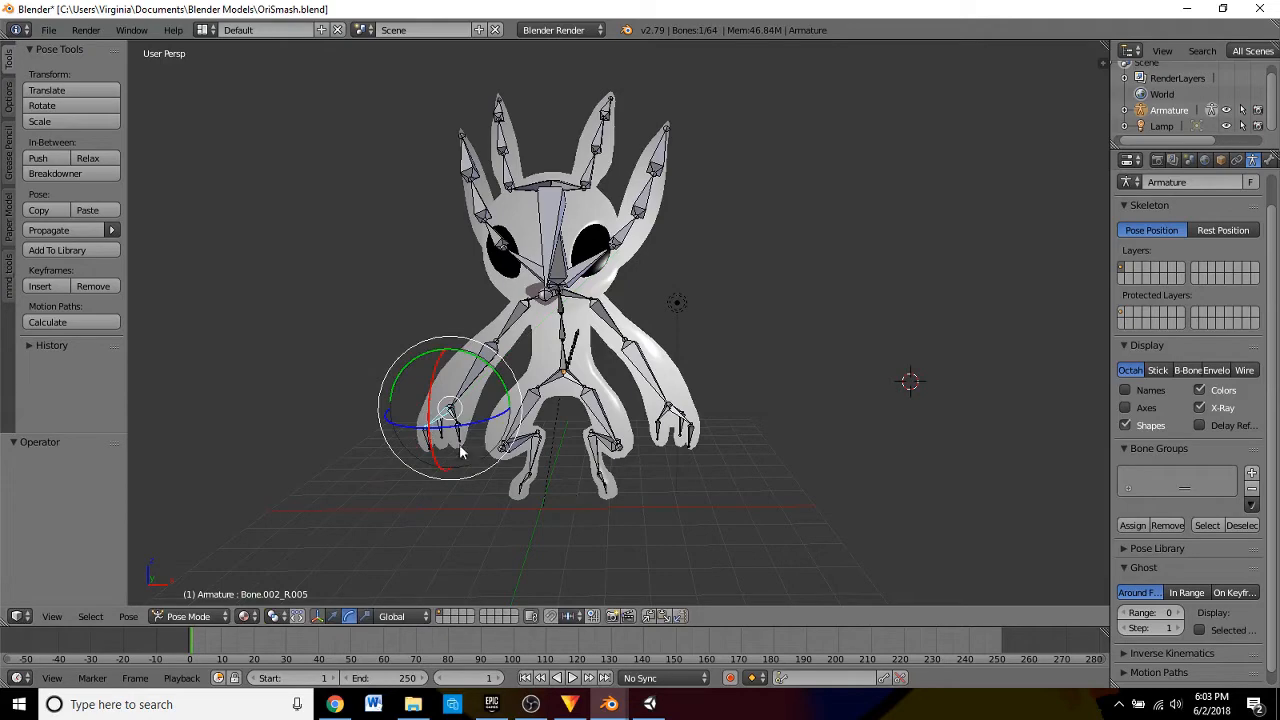
- Rotate the right thigh bone Bone_R.001 by -76° about the global X axis to test the leg's deformation
{"action": "right_click", "coordinate": [530, 400]}
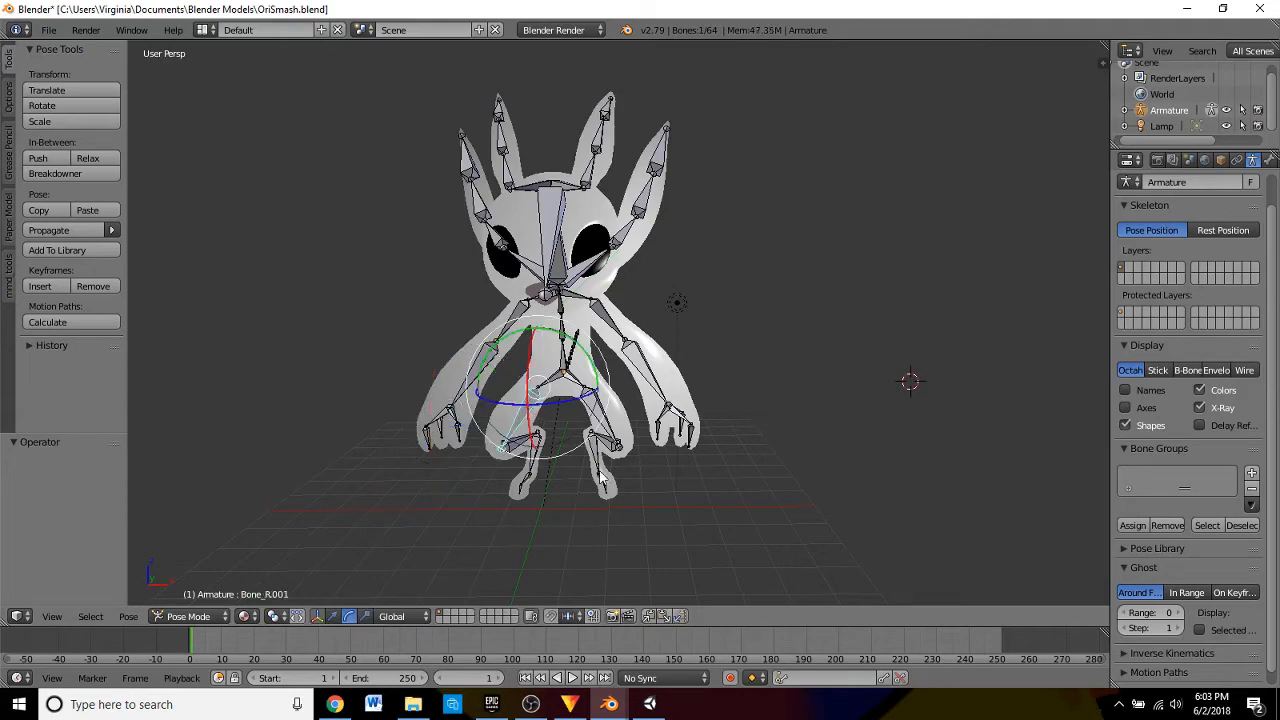
{"action": "middle_click_drag", "start_coordinate": [590, 432], "coordinate": [483, 437]}
{"action": "left_click_drag", "start_coordinate": [497, 348], "coordinate": [563, 543]}
{"action": "middle_click_drag", "start_coordinate": [563, 543], "coordinate": [885, 445]}
{"action": "middle_click_drag", "start_coordinate": [745, 493], "coordinate": [671, 403]}
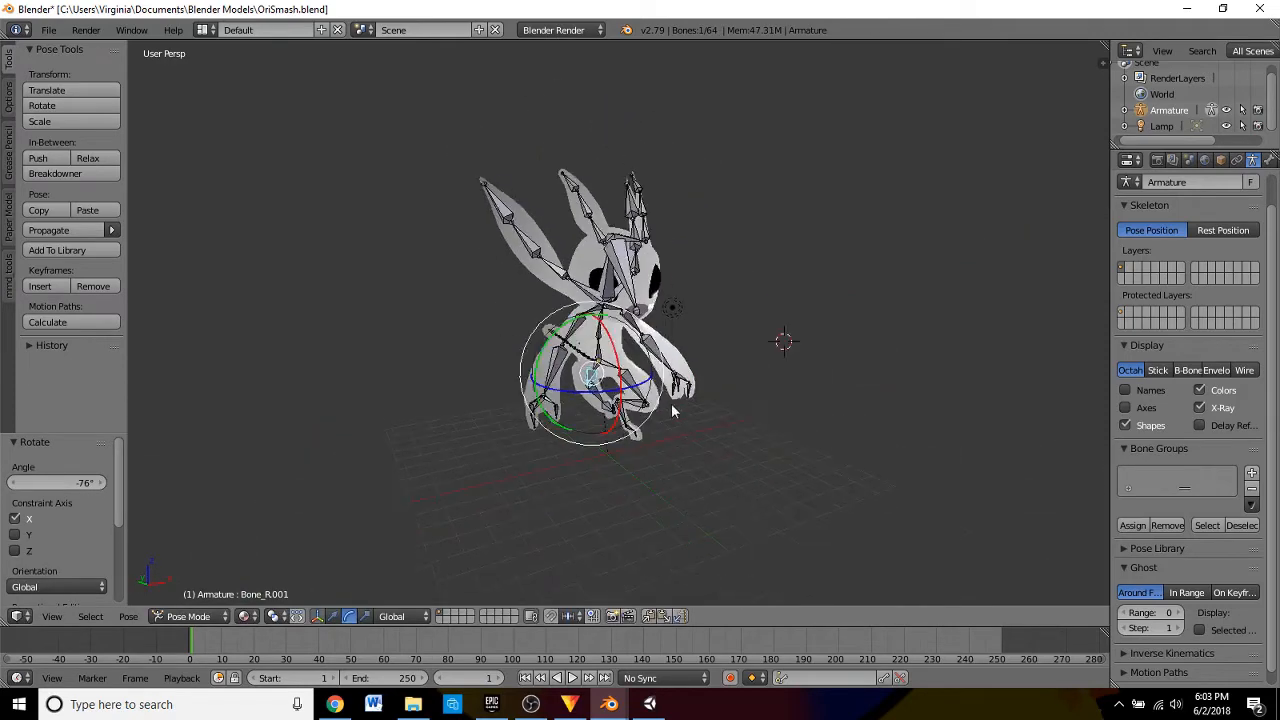
- Rotate the same thigh bone -11.2° about global Z and 35.4° about global Y, and undo all the leg rotations
{"action": "mouse_move", "coordinate": [535, 376]}
{"action": "left_mouse_down"}
{"action": "mouse_move", "coordinate": [560, 340]}
{"action": "mouse_move", "coordinate": [539, 366]}
{"action": "left_mouse_up"}
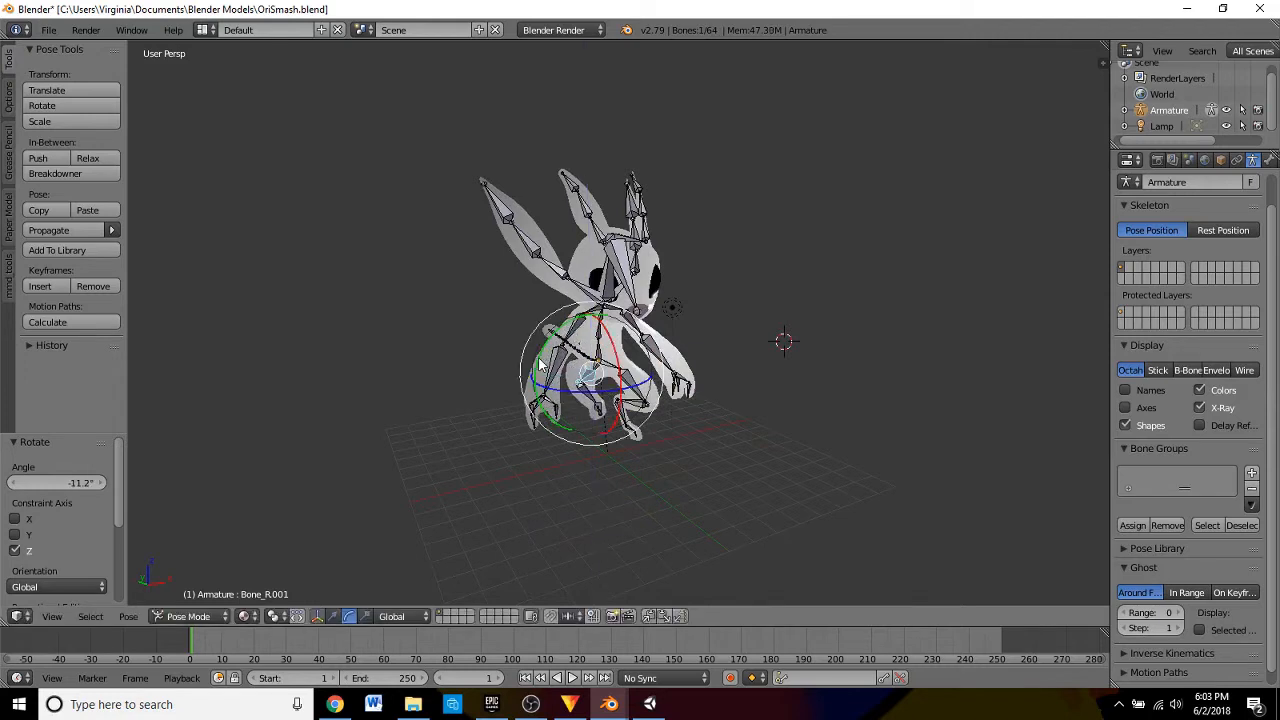
{"action": "left_click_drag", "start_coordinate": [544, 356], "coordinate": [569, 331]}
{"action": "middle_click_drag", "start_coordinate": [632, 405], "coordinate": [530, 445]}
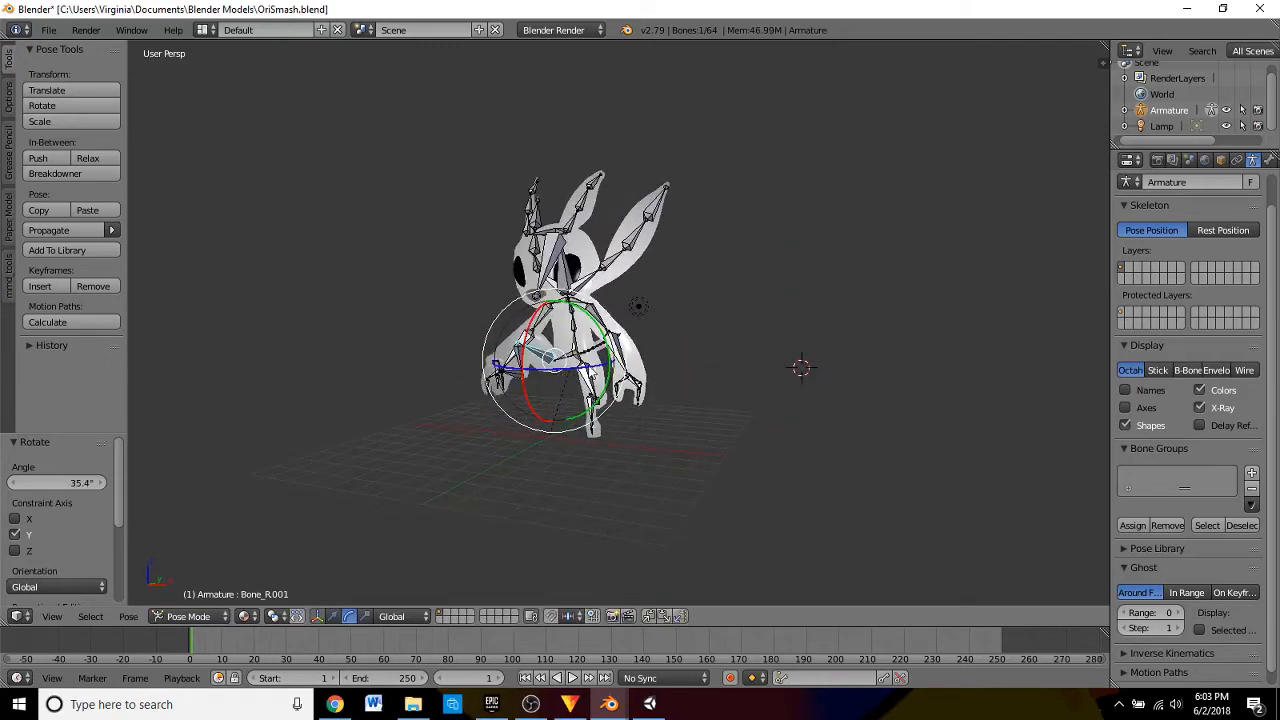
{"action": "scroll", "coordinate": [589, 294], "scroll_direction": "up", "scroll_amount": 2}
{"action": "key", "text": "ctrl+z"}
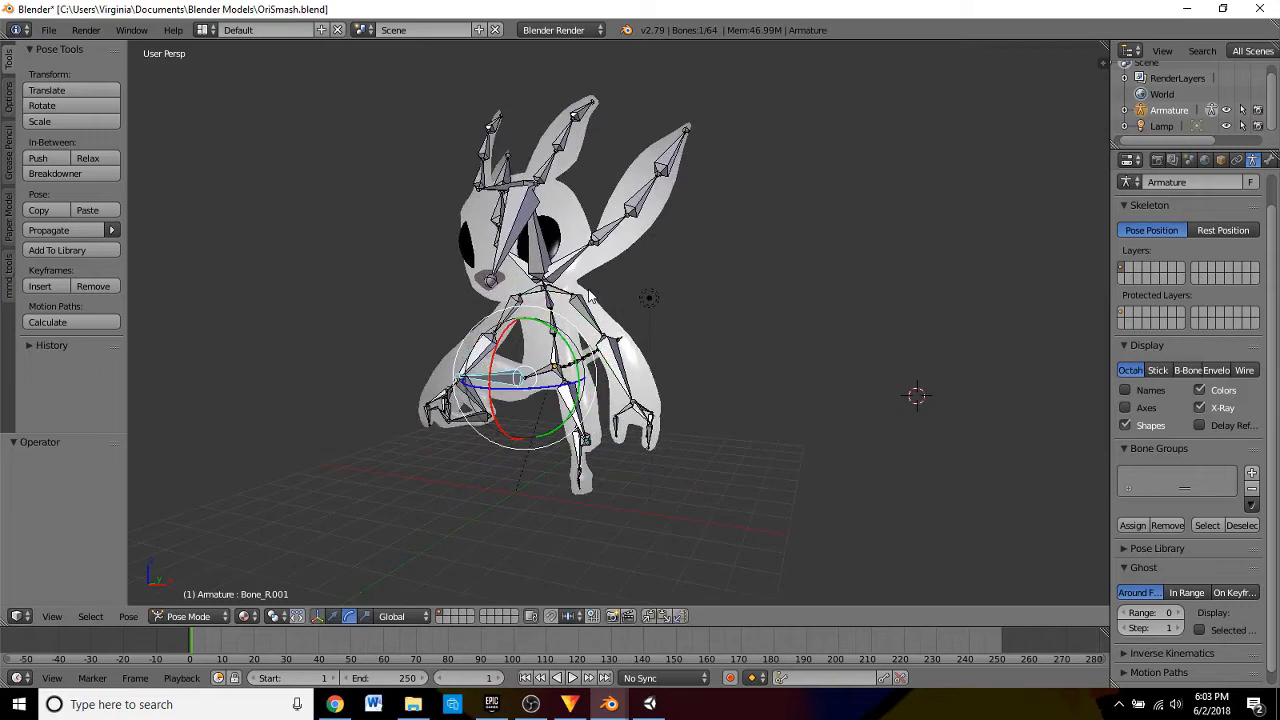
{"action": "middle_click_drag", "start_coordinate": [589, 294], "coordinate": [410, 220]}
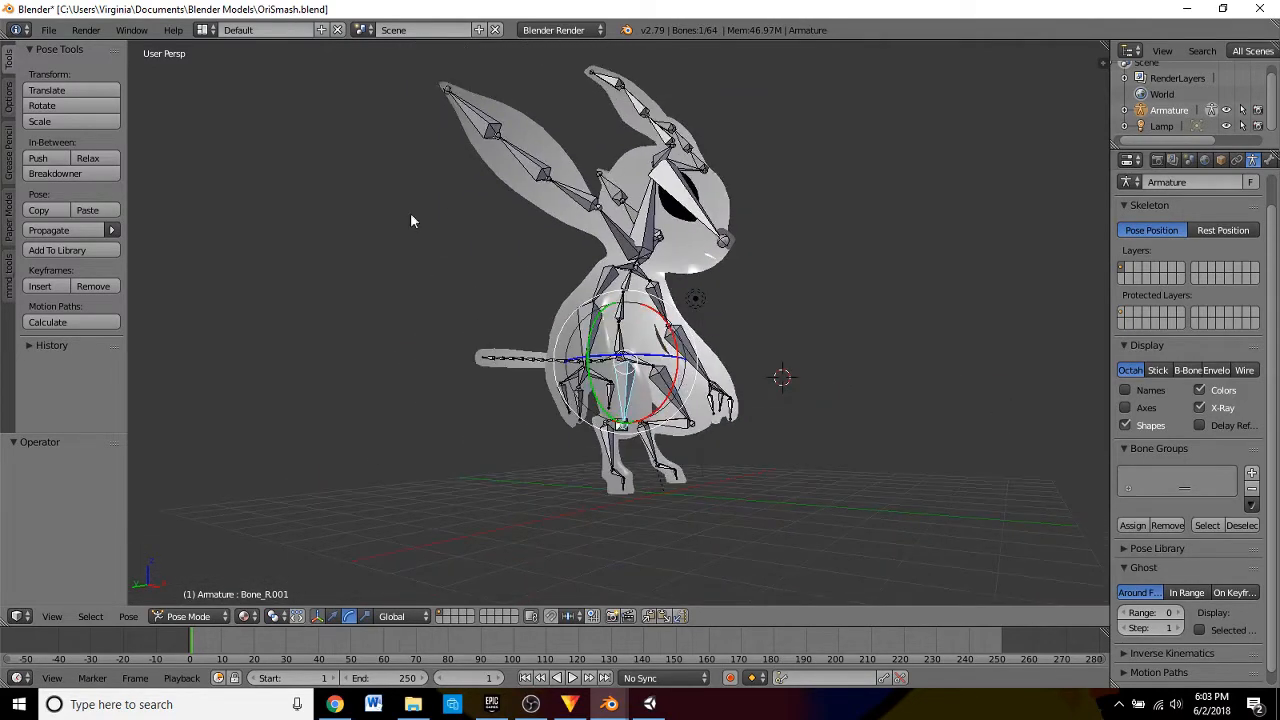
- Save the rigged OriSmash.blend file
{"action": "left_click", "coordinate": [49, 30]}
{"action": "left_click", "coordinate": [111, 154]}
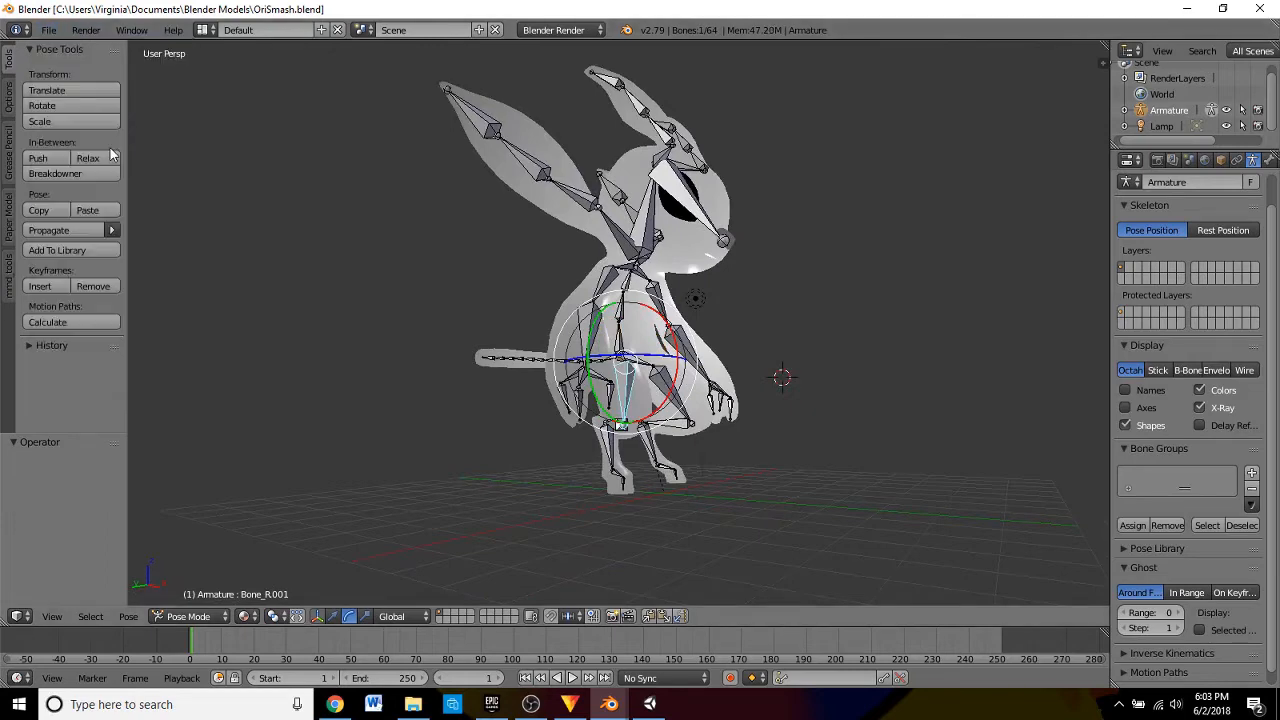
{"action": "middle_click_drag", "start_coordinate": [799, 292], "coordinate": [684, 327]}
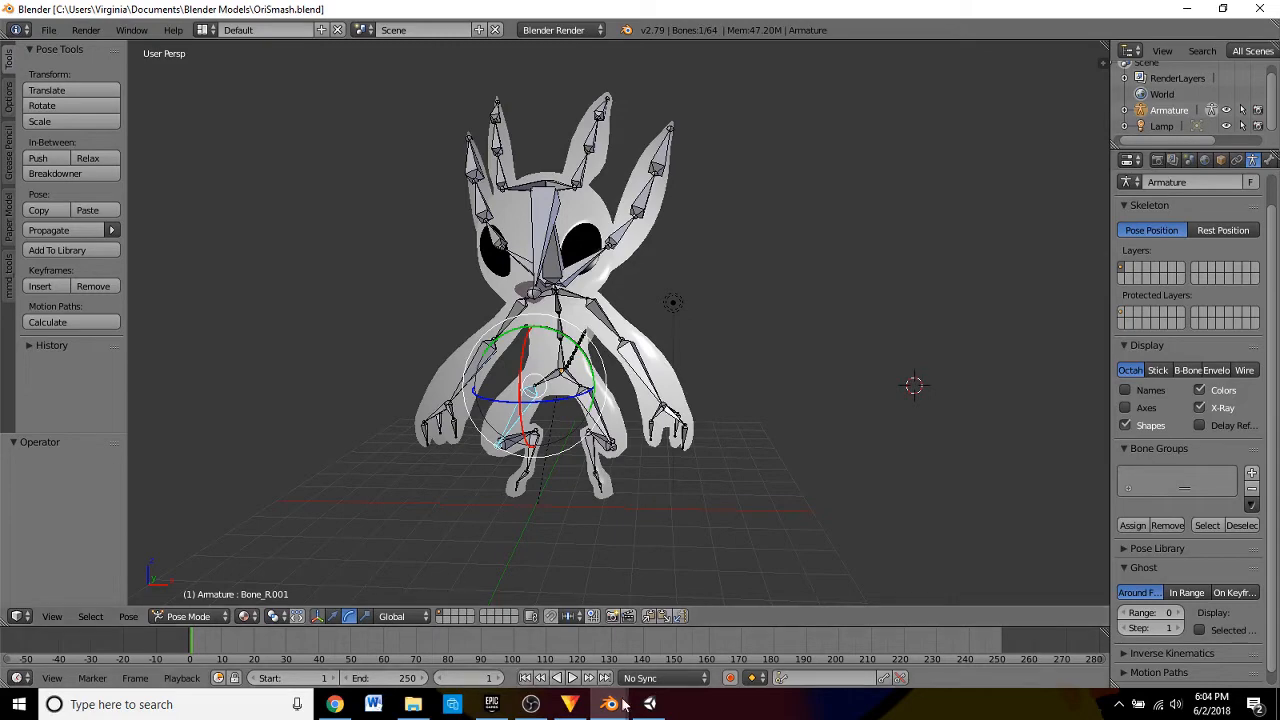
- Switch to the Blender window with Ninten.blend and hide the Bat object
{"action": "mouse_move", "coordinate": [612, 704]}
{"action": "left_click", "coordinate": [559, 641]}
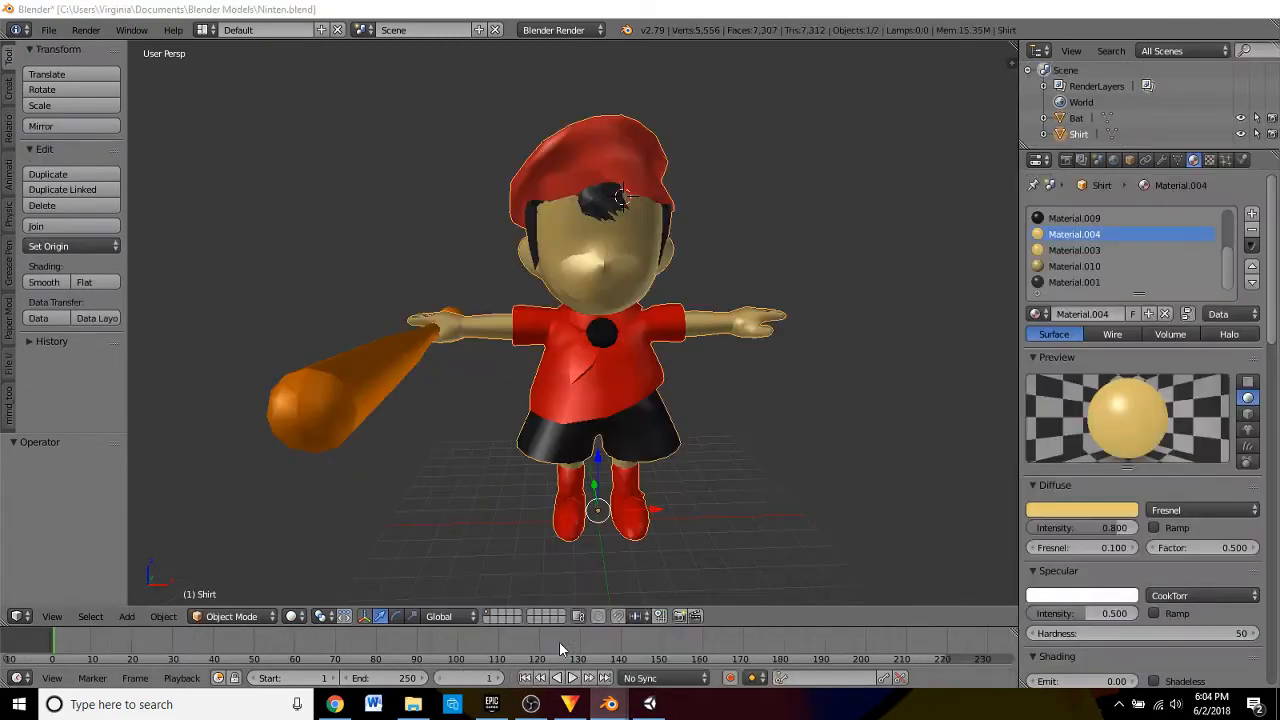
{"action": "right_click", "coordinate": [355, 392]}
{"action": "middle_click_drag", "start_coordinate": [443, 340], "coordinate": [404, 352]}
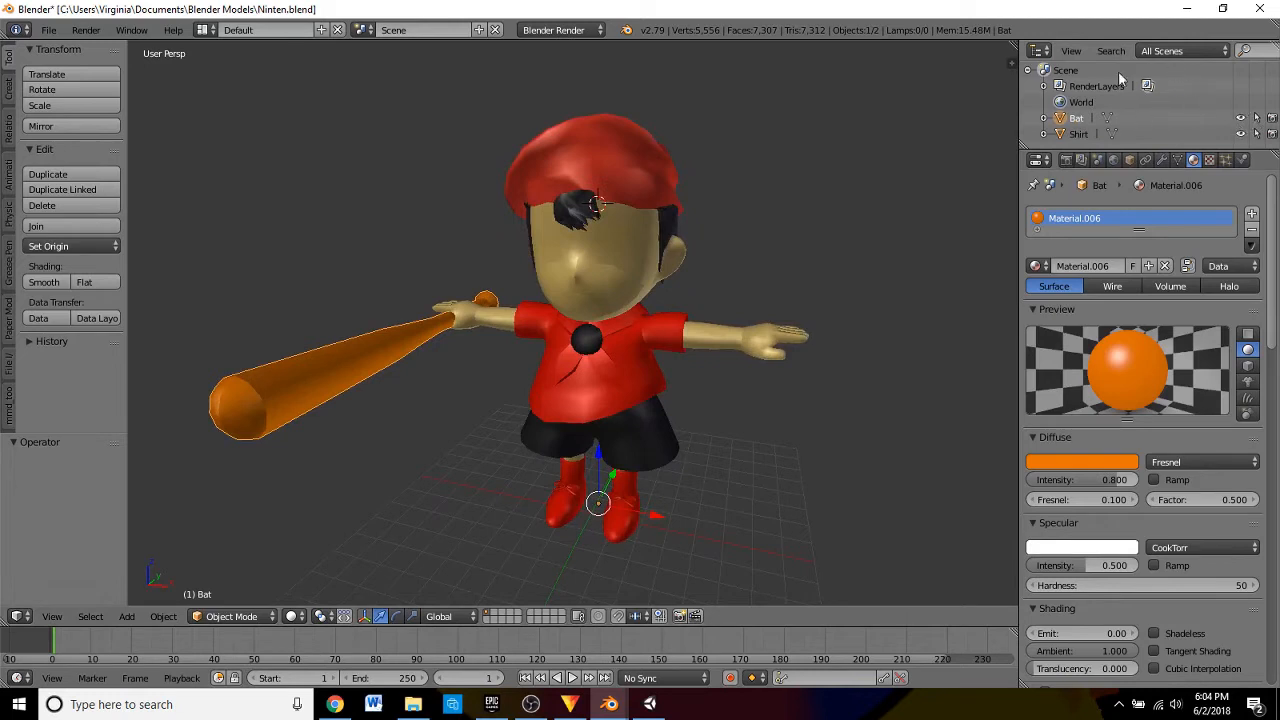
{"action": "left_click", "coordinate": [1243, 118]}
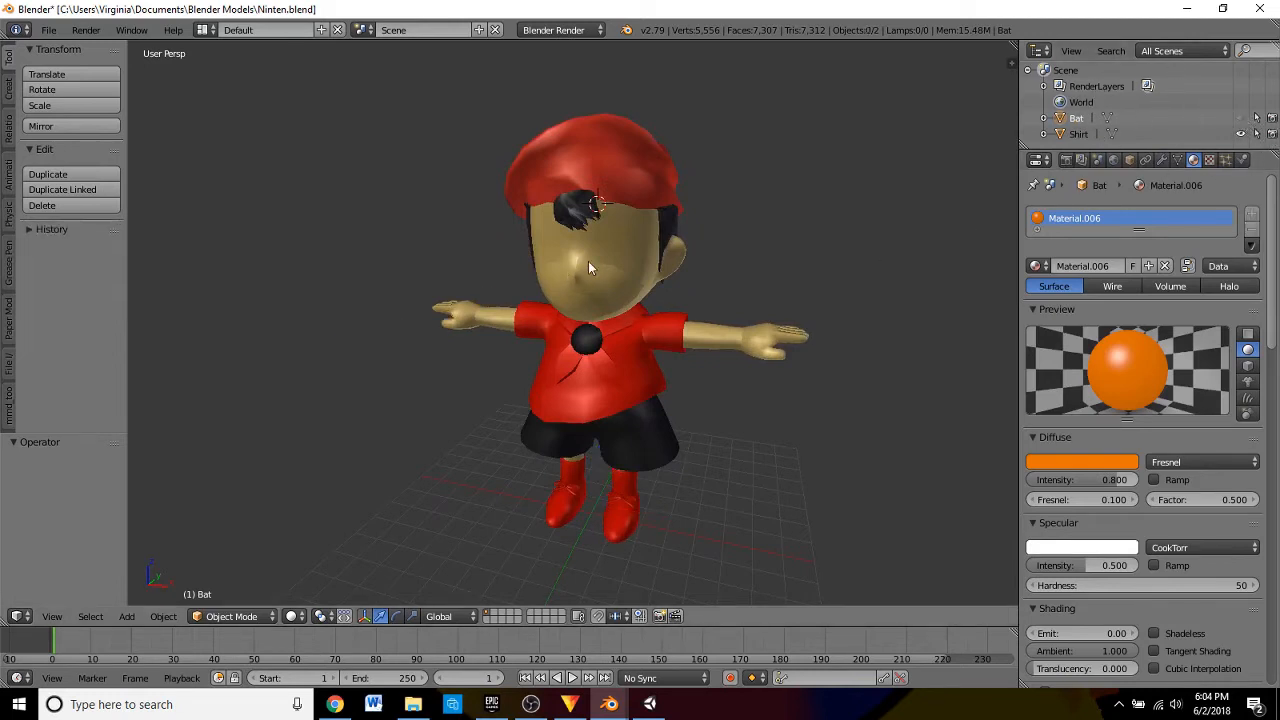
- Add an armature to the Ninten scene and lower its bone along Z to the character's waist
{"action": "scroll", "coordinate": [588, 261], "scroll_direction": "up", "scroll_amount": 4}
{"action": "middle_click_drag", "start_coordinate": [615, 295], "coordinate": [649, 279]}
{"action": "scroll", "coordinate": [649, 279], "scroll_direction": "down", "scroll_amount": 2}
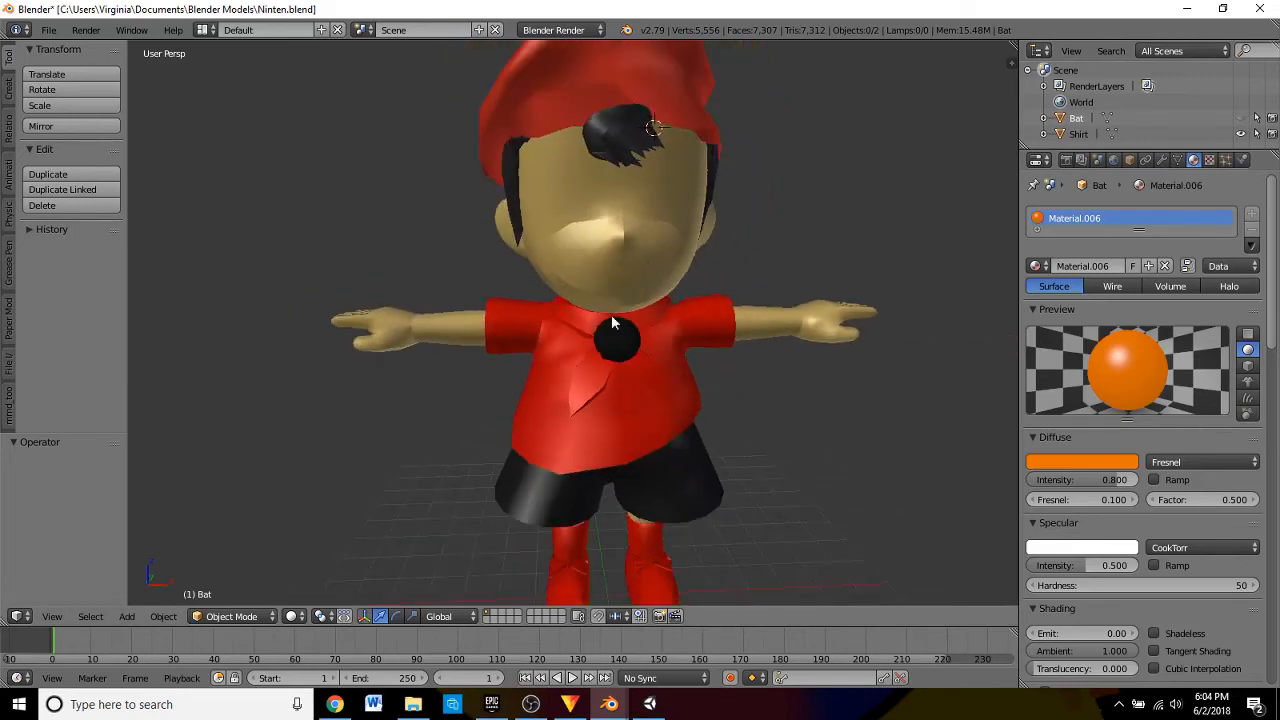
{"action": "left_click", "coordinate": [8, 88]}
{"action": "scroll", "coordinate": [70, 250], "scroll_direction": "down", "scroll_amount": 3}
{"action": "left_click", "coordinate": [70, 354]}
{"action": "left_click_drag", "start_coordinate": [654, 75], "coordinate": [654, 330]}
{"action": "middle_click_drag", "start_coordinate": [654, 360], "coordinate": [650, 400]}
- Show the armature's data settings, split the viewport into quad view, and centre the root bone in the body along X and Y
{"action": "left_click", "coordinate": [1161, 160]}
{"action": "key", "text": "ctrl+alt+q"}
{"action": "middle_click_drag", "start_coordinate": [452, 563], "coordinate": [441, 503], "text": "shift"}
{"action": "left_click_drag", "start_coordinate": [458, 514], "coordinate": [433, 514]}
{"action": "scroll", "coordinate": [809, 526], "scroll_direction": "up", "scroll_amount": 6}
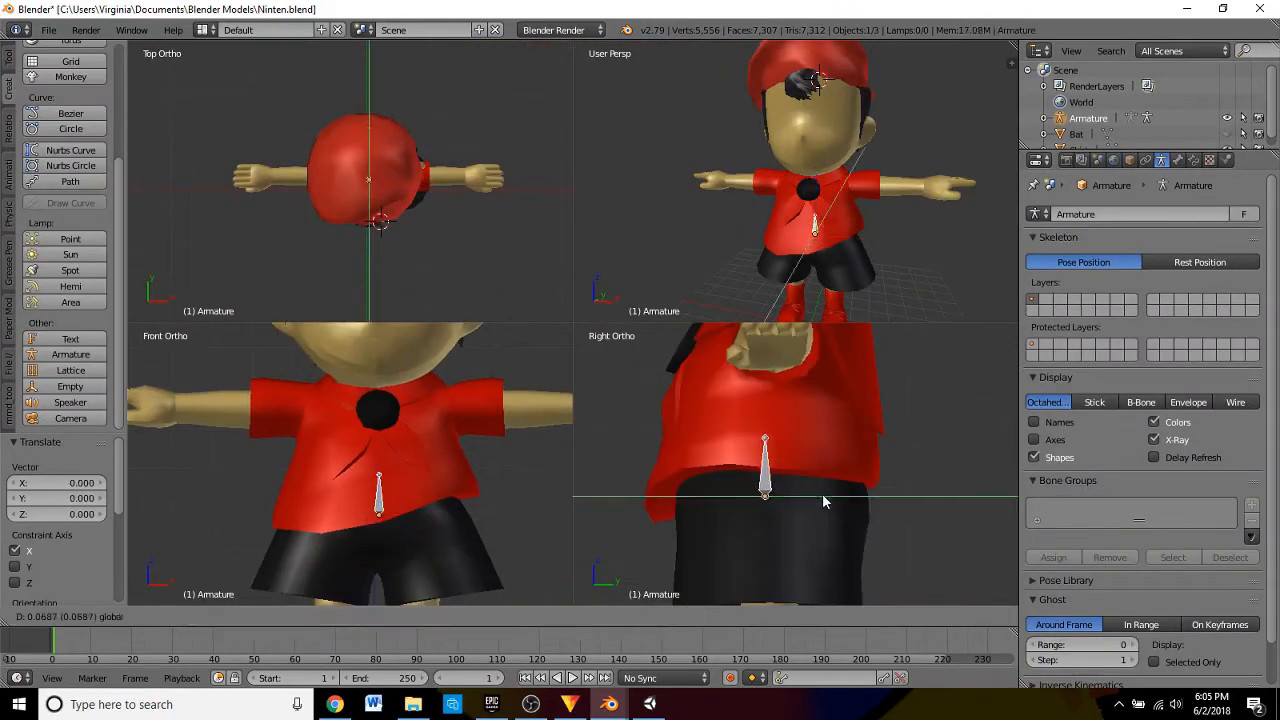
{"action": "left_click_drag", "start_coordinate": [822, 496], "coordinate": [831, 496]}
- In Edit Mode, extrude three spine bones upward from the root bone to the base of the neck
{"action": "key", "text": "Tab"}
{"action": "key", "text": "e"}
{"action": "left_click", "coordinate": [389, 351]}
{"action": "key", "text": "e"}
{"action": "left_click", "coordinate": [390, 573]}
{"action": "key", "text": "e"}
{"action": "left_click", "coordinate": [379, 326]}
- Extrude a head bone from the neck up into the cap, and another from its tip forward and down to the nose
{"action": "middle_click_drag", "start_coordinate": [379, 340], "coordinate": [357, 534], "text": "shift"}
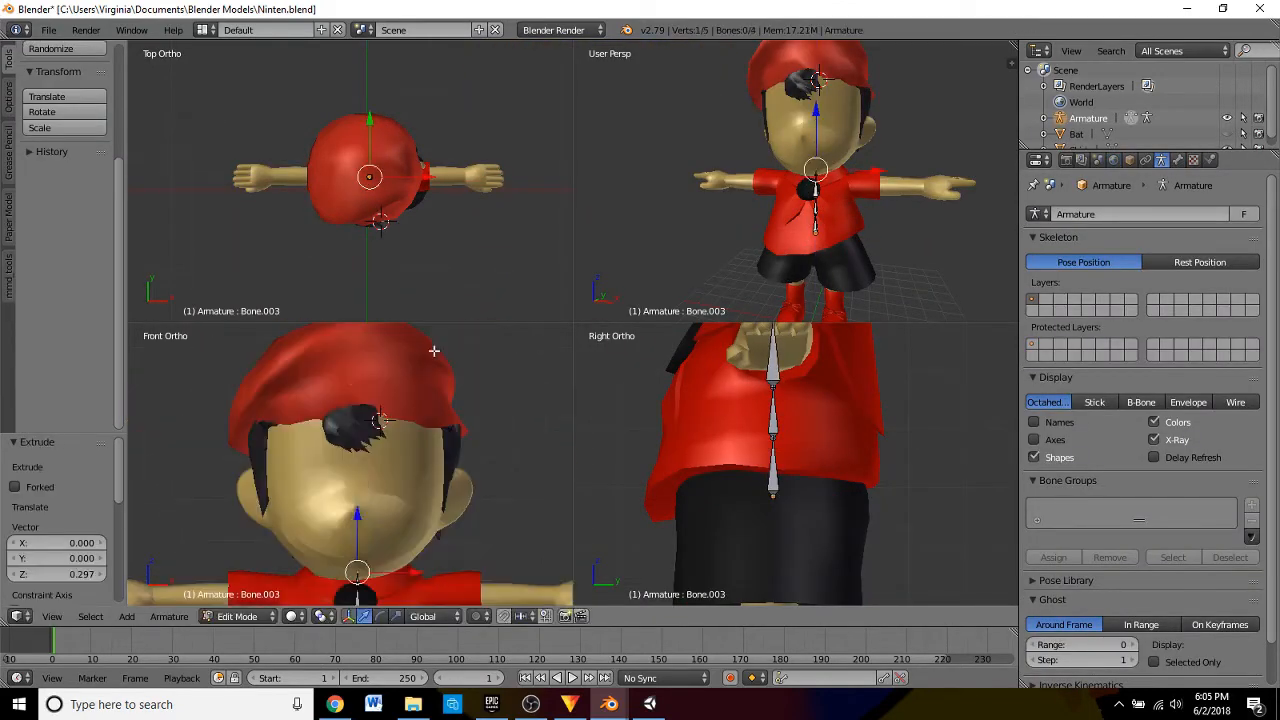
{"action": "key", "text": "e"}
{"action": "left_click", "coordinate": [434, 443]}
{"action": "middle_click_drag", "start_coordinate": [700, 335], "coordinate": [738, 600], "text": "shift"}
{"action": "key", "text": "e"}
{"action": "scroll", "coordinate": [420, 450], "scroll_direction": "down", "scroll_amount": 3}
{"action": "scroll", "coordinate": [400, 450], "scroll_direction": "up", "scroll_amount": 6}
- Enable X-Axis Mirror and extrude mirrored shoulder bones from the joint at the neck's base
{"action": "right_click", "coordinate": [347, 423]}
{"action": "left_click", "coordinate": [9, 96]}
{"action": "left_click", "coordinate": [31, 74]}
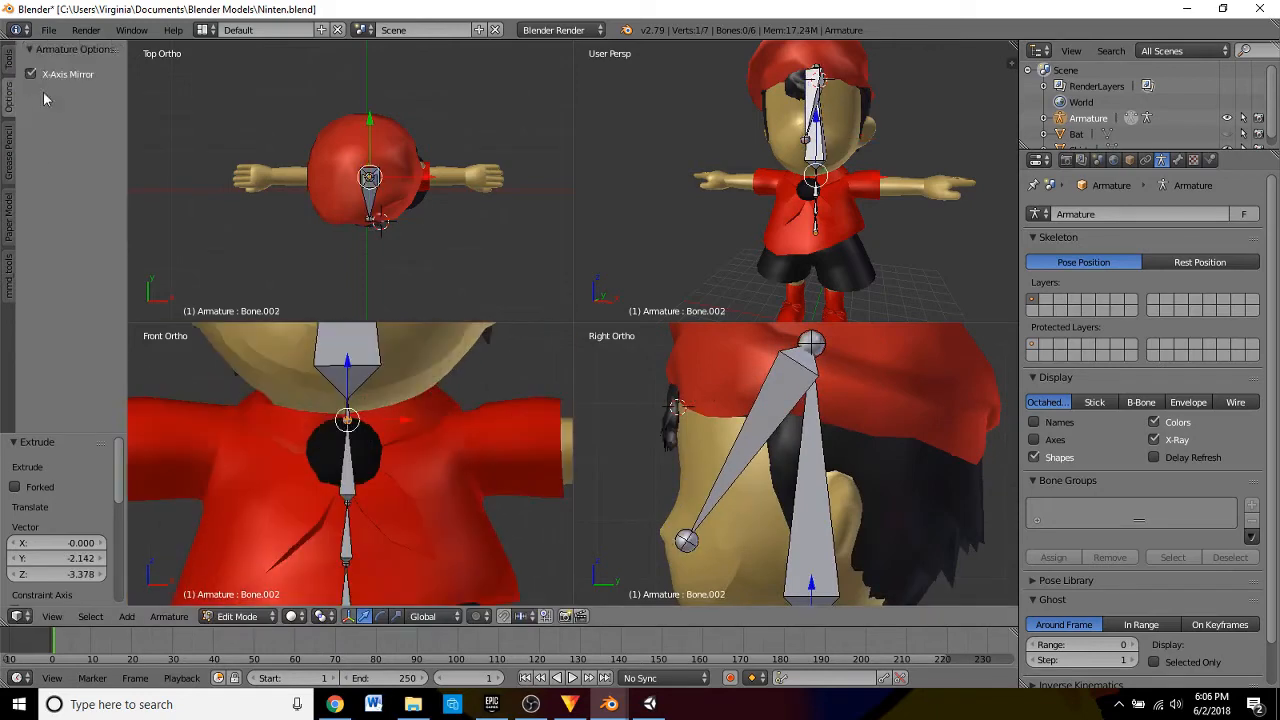
{"action": "key", "text": "shift+e"}
{"action": "left_click", "coordinate": [462, 448]}
- Extrude the mirrored arm chain along the upper arm and forearm into the hand
{"action": "key", "text": "e"}
{"action": "left_click", "coordinate": [610, 518]}
{"action": "key", "text": "e"}
{"action": "left_click", "coordinate": [546, 449]}
- Extrude the further mirrored hand and finger bones, including a lower chain into the thumb
{"action": "key", "text": "e"}
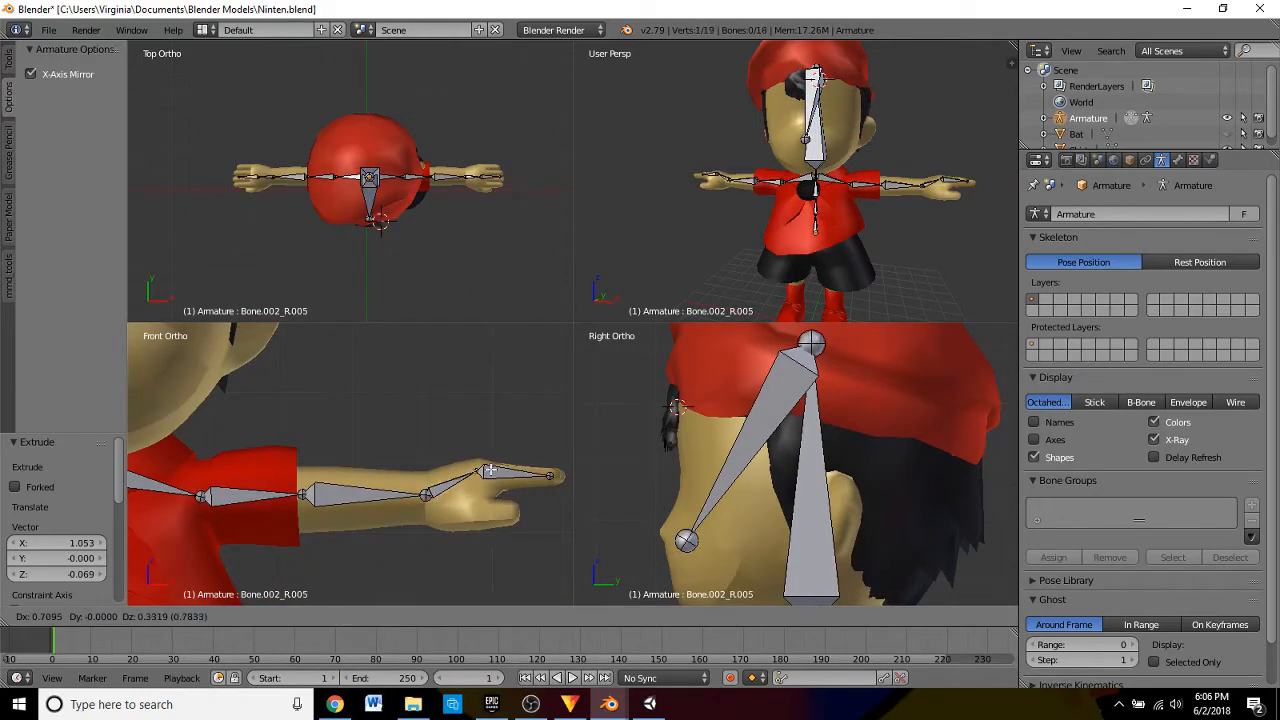
{"action": "left_click", "coordinate": [522, 492]}
{"action": "key", "text": "e"}
{"action": "left_click", "coordinate": [482, 512]}
{"action": "key", "text": "e"}
{"action": "left_click", "coordinate": [511, 512]}
- Select the hand's bone joints and start moving them in the top view to line up with the modelled fingers
{"action": "middle_click_drag", "start_coordinate": [914, 206], "coordinate": [780, 215]}
{"action": "right_click", "coordinate": [943, 251]}
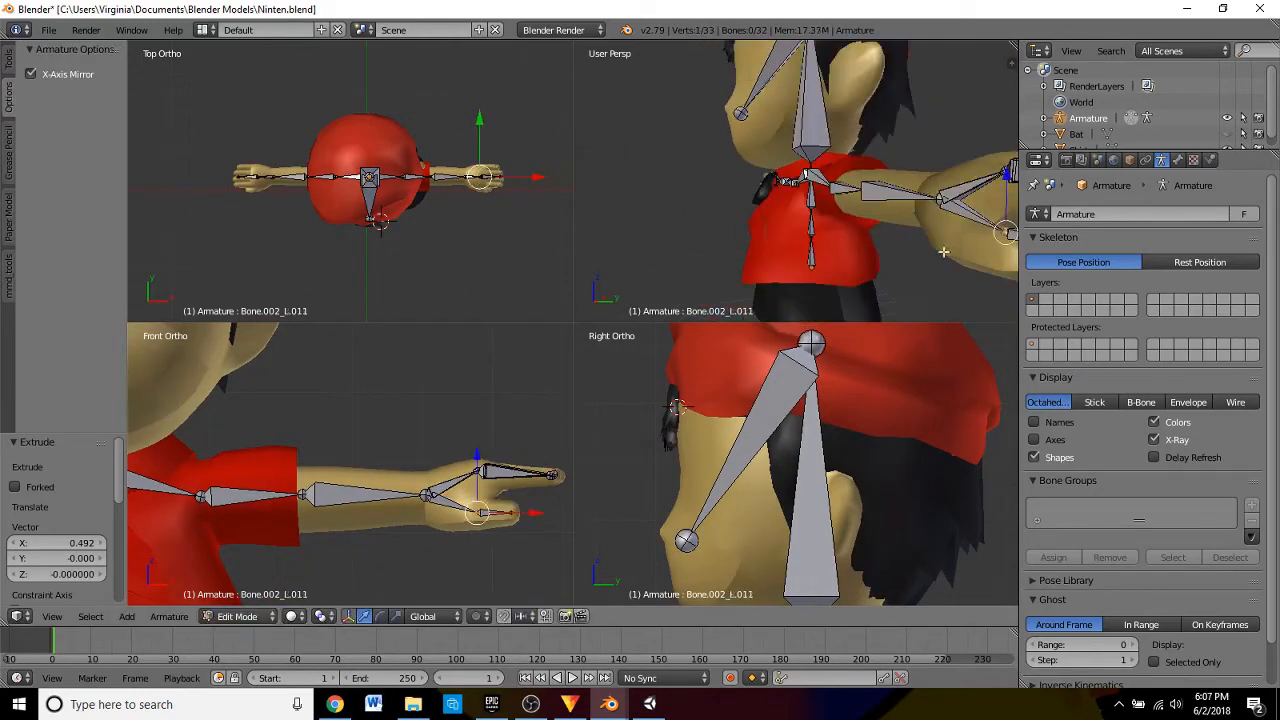
{"action": "left_click_drag", "start_coordinate": [943, 251], "coordinate": [893, 231]}
{"action": "right_click", "coordinate": [859, 232]}
{"action": "scroll", "coordinate": [517, 193], "scroll_direction": "up", "scroll_amount": 9}
{"action": "left_click_drag", "start_coordinate": [375, 117], "coordinate": [375, 112]}
{"action": "right_click", "coordinate": [324, 102]}
{"action": "left_click_drag", "start_coordinate": [324, 62], "coordinate": [344, 84]}
{"action": "key", "text": "Right"}
{"action": "key", "text": "Right"}
{"action": "key", "text": "Up"}
{"action": "left_click_drag", "start_coordinate": [404, 141], "coordinate": [412, 141]}
- Adjust the remaining finger and thumb joints so each bone chain runs inside its finger, checking the fit with X-Ray display
{"action": "scroll", "coordinate": [476, 140], "scroll_direction": "down", "scroll_amount": 1}
{"action": "middle_click_drag", "start_coordinate": [476, 140], "coordinate": [496, 186], "text": "shift"}
{"action": "left_click_drag", "start_coordinate": [496, 122], "coordinate": [486, 122]}
{"action": "left_click_drag", "start_coordinate": [428, 66], "coordinate": [429, 63]}
{"action": "right_click_drag", "start_coordinate": [436, 142], "coordinate": [442, 142]}
{"action": "right_click", "coordinate": [441, 172]}
{"action": "left_click_drag", "start_coordinate": [499, 172], "coordinate": [505, 172]}
{"action": "left_click_drag", "start_coordinate": [447, 126], "coordinate": [428, 147]}
{"action": "right_click", "coordinate": [358, 160]}
{"action": "left_click_drag", "start_coordinate": [358, 106], "coordinate": [358, 115]}
{"action": "left_click_drag", "start_coordinate": [413, 169], "coordinate": [428, 169]}
{"action": "left_click_drag", "start_coordinate": [405, 119], "coordinate": [427, 119]}
{"action": "right_click", "coordinate": [371, 144]}
{"action": "left_click_drag", "start_coordinate": [428, 144], "coordinate": [430, 144]}
{"action": "left_click", "coordinate": [1156, 439]}
{"action": "right_click", "coordinate": [496, 470]}
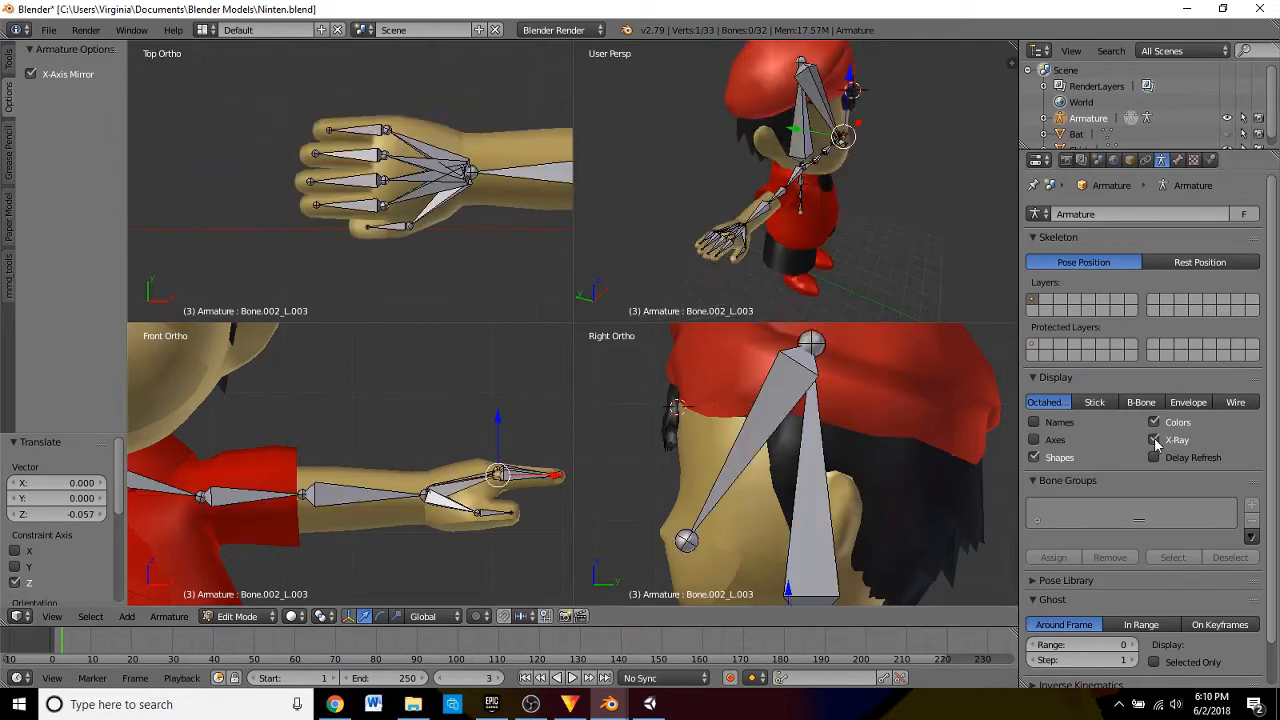
{"action": "scroll", "coordinate": [1088, 120], "scroll_direction": "down", "scroll_amount": 1}
- Merge the Ninten mesh's duplicate vertices with Remove Doubles and return to Object Mode
{"action": "left_click", "coordinate": [1080, 140]}
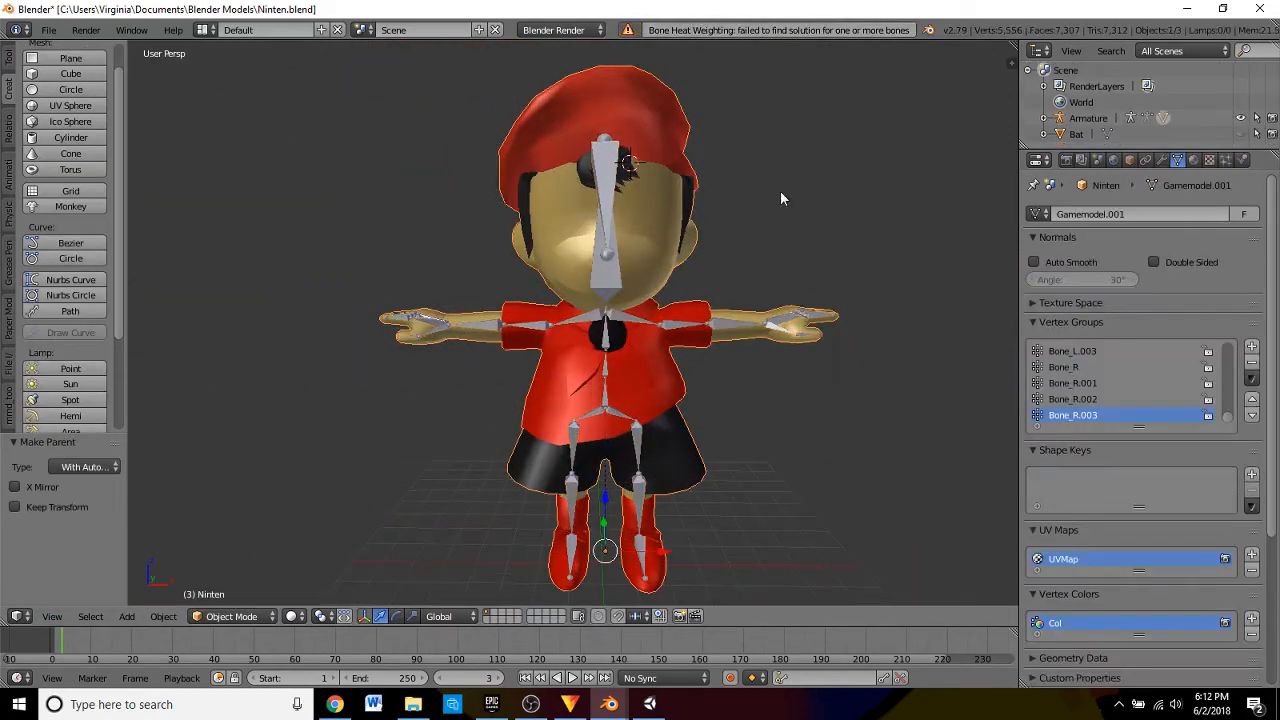
{"action": "key", "text": "Tab"}
{"action": "key", "text": "w"}
{"action": "left_click", "coordinate": [448, 356]}
{"action": "left_click", "coordinate": [230, 616]}
{"action": "left_click", "coordinate": [230, 596]}
- Parent the Ninten mesh to the armature again with automatic weights
{"action": "right_click", "coordinate": [605, 223], "text": "shift"}
{"action": "key", "text": "ctrl+p"}
{"action": "left_click", "coordinate": [605, 223]}
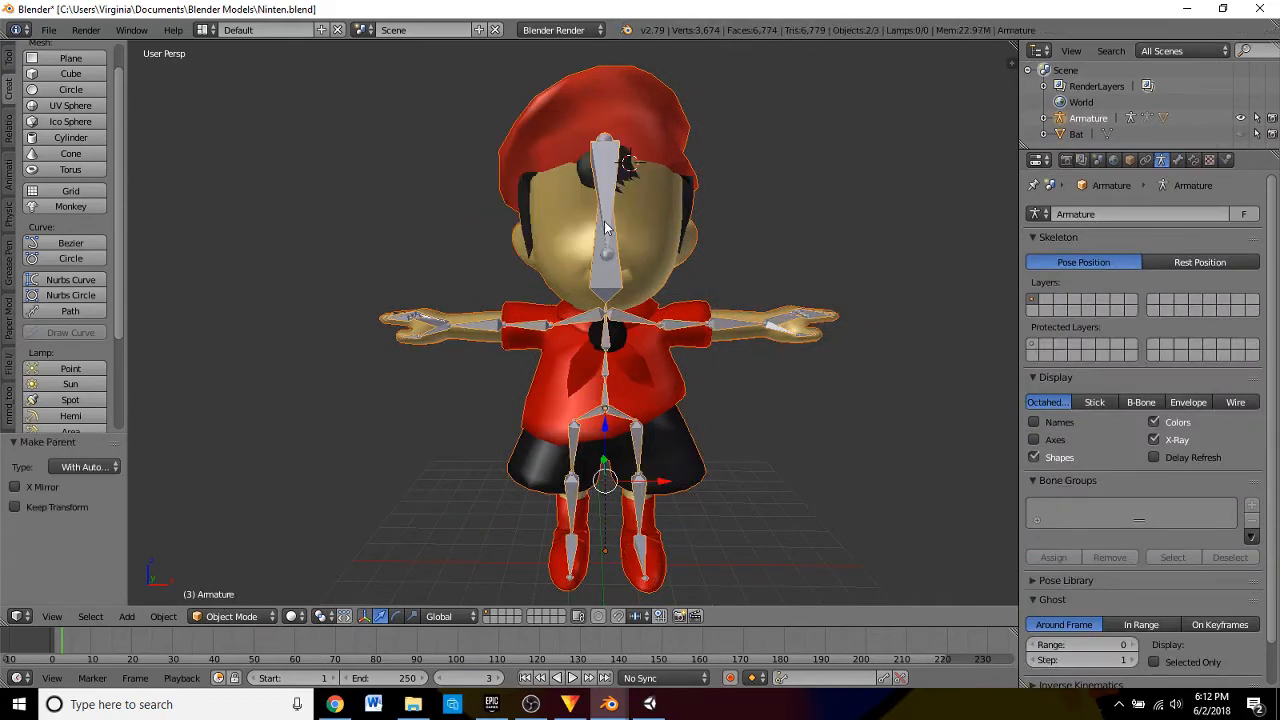
- In Edit Mode, find the normals operator and make the Ninten mesh's selected normals consistent, with Inside off
{"action": "right_click", "coordinate": [640, 318]}
{"action": "key", "text": "Tab"}
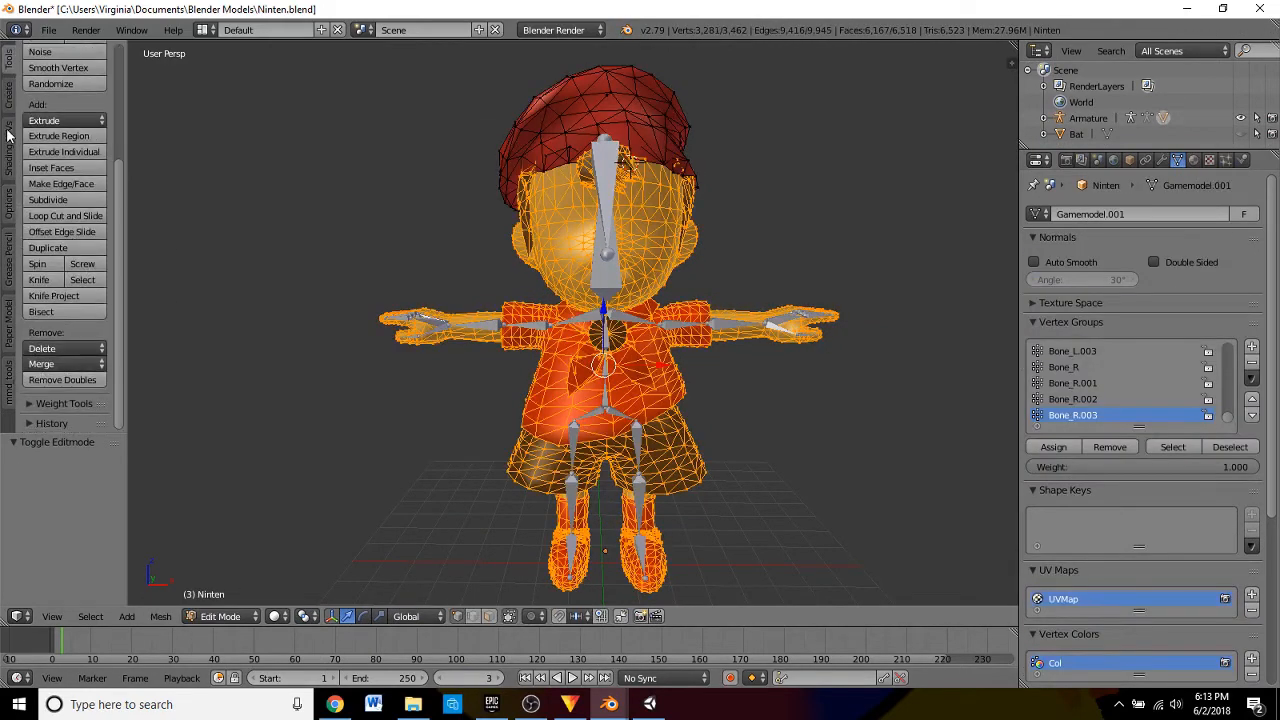
{"action": "scroll", "coordinate": [40, 143], "scroll_direction": "up", "scroll_amount": 3}
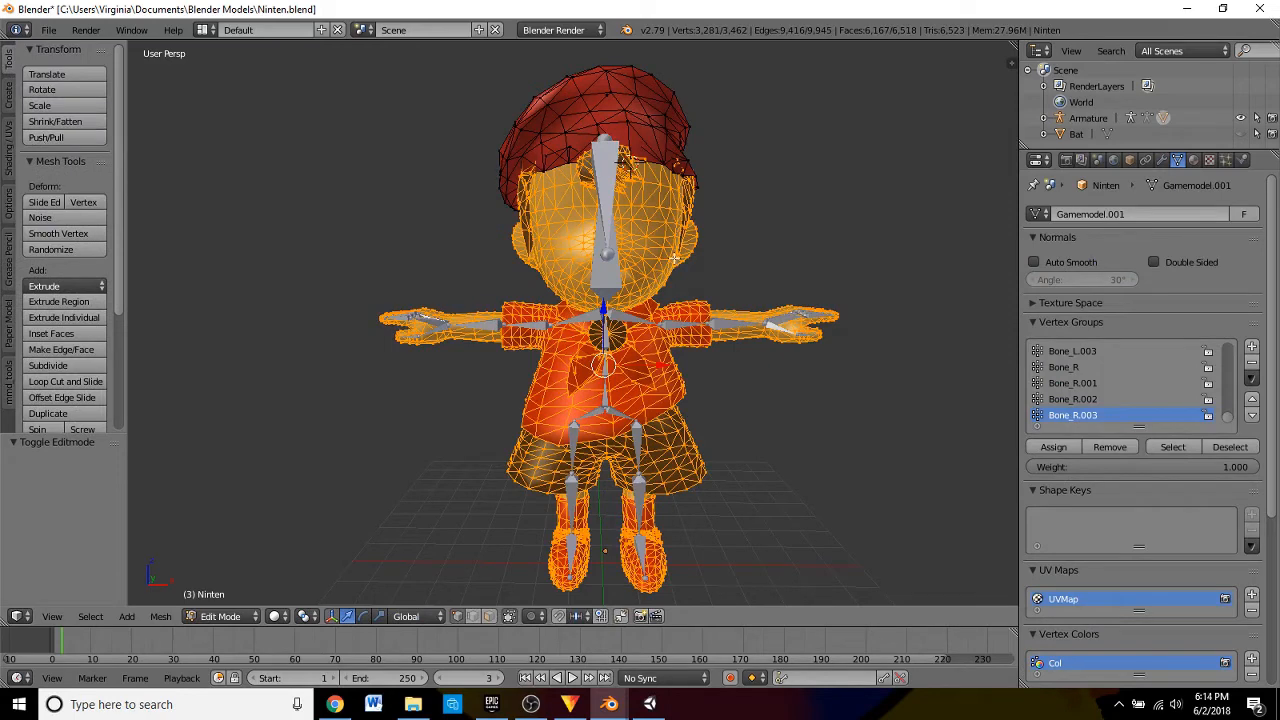
{"action": "scroll", "coordinate": [65, 250], "scroll_direction": "down", "scroll_amount": 5}
{"action": "key", "text": "space"}
{"action": "type", "text": "reca"}
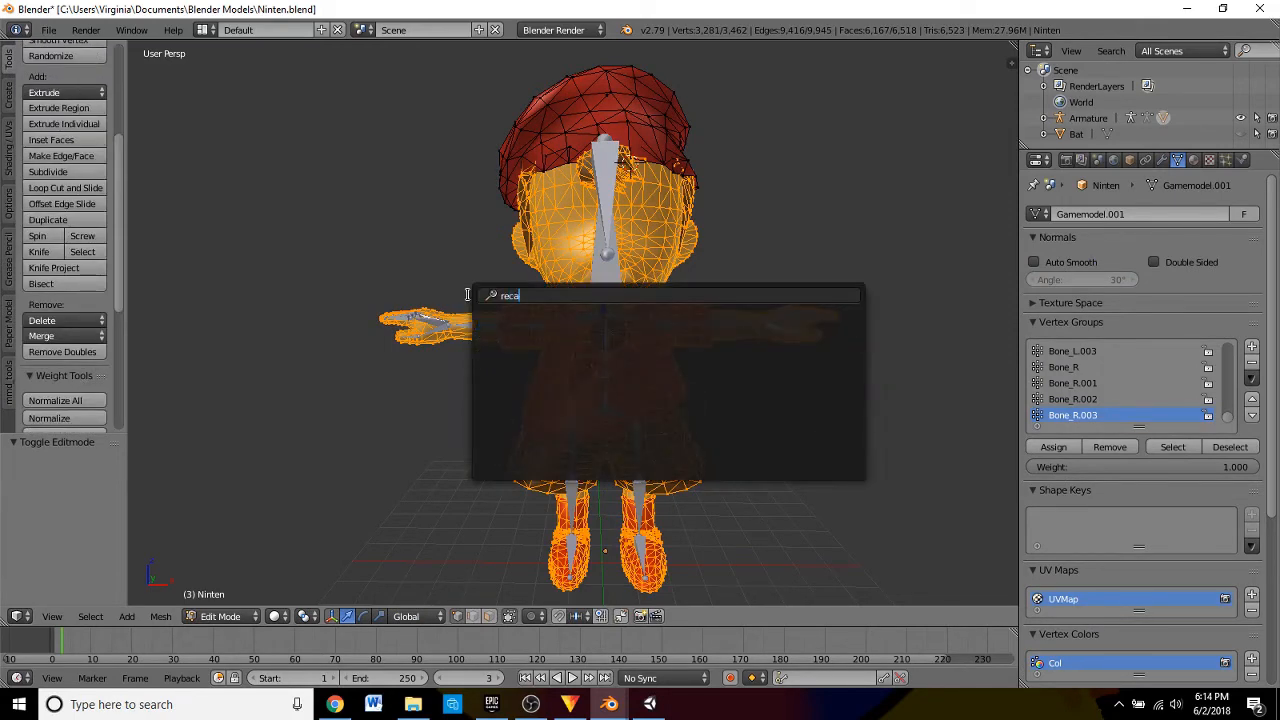
{"action": "key", "text": "BackSpace"}
{"action": "key", "text": "BackSpace"}
{"action": "key", "text": "BackSpace"}
{"action": "key", "text": "BackSpace"}
{"action": "type", "text": "normals"}
{"action": "left_click", "coordinate": [520, 337]}
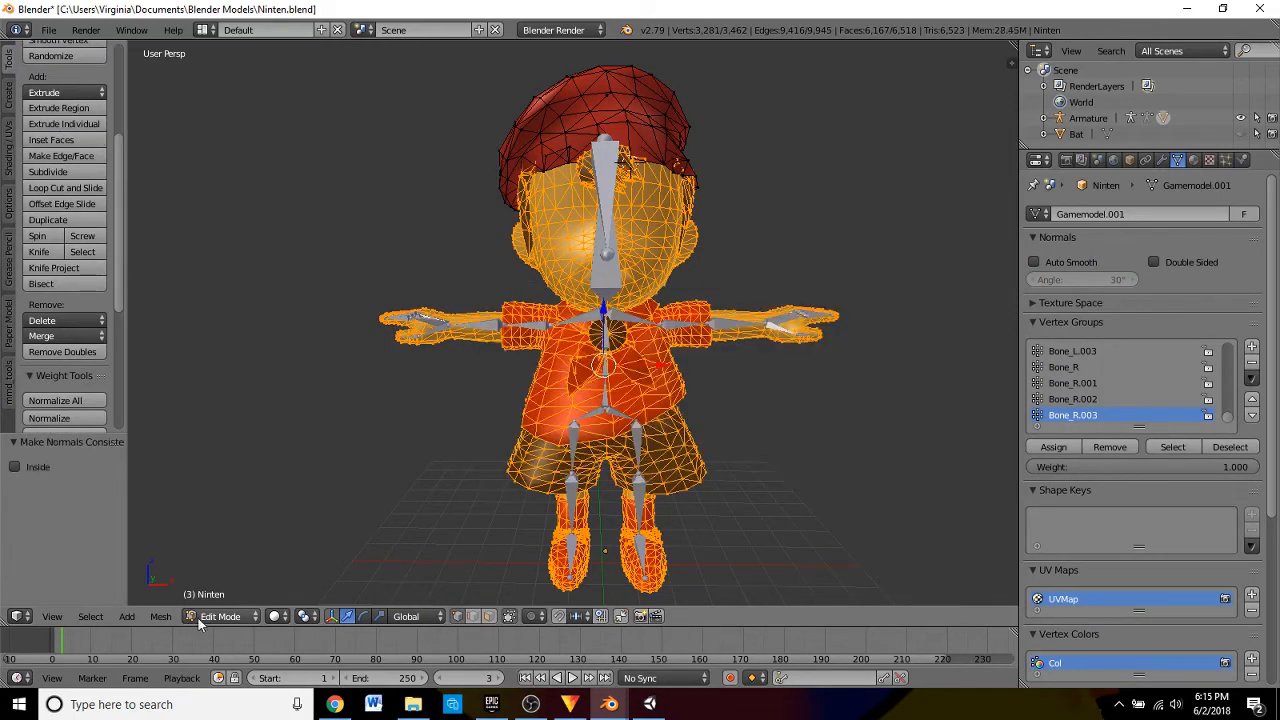
- Leave Edit Mode and remove the Armature modifier from the Ninten mesh
{"action": "left_click", "coordinate": [612, 270]}
{"action": "left_click", "coordinate": [1225, 160]}
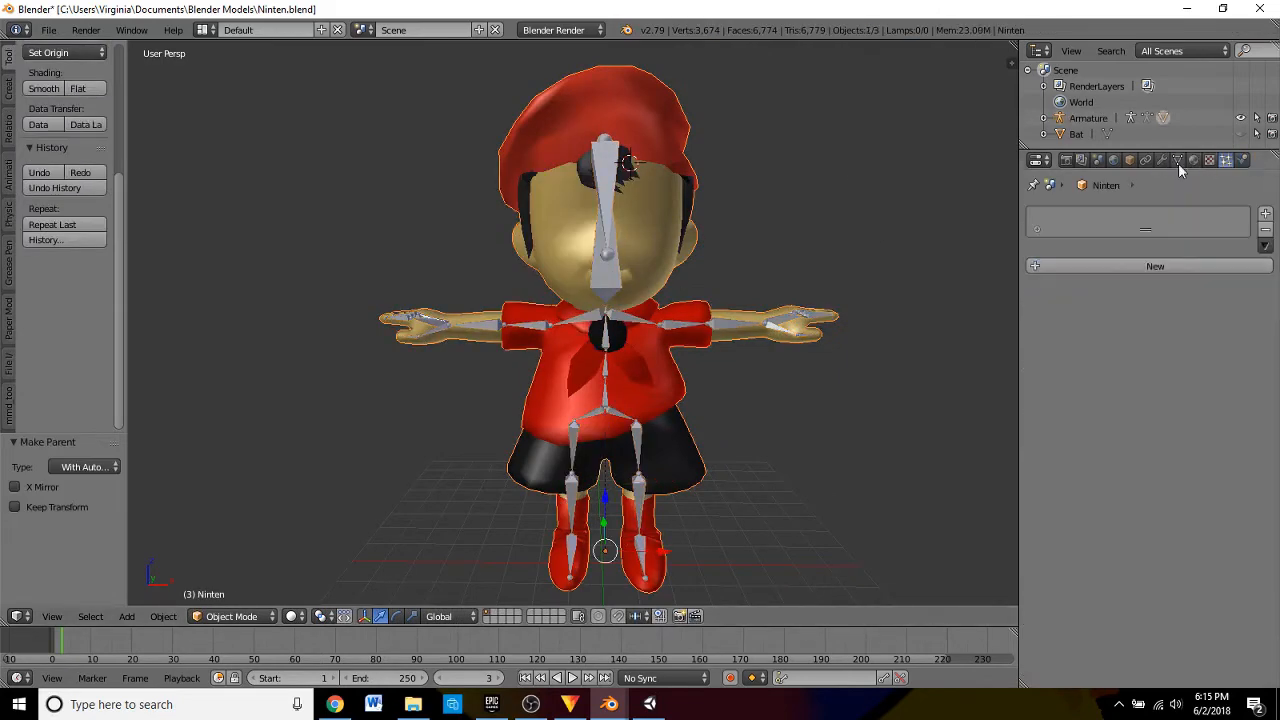
{"action": "left_click", "coordinate": [1161, 160]}
{"action": "left_click", "coordinate": [1256, 239]}
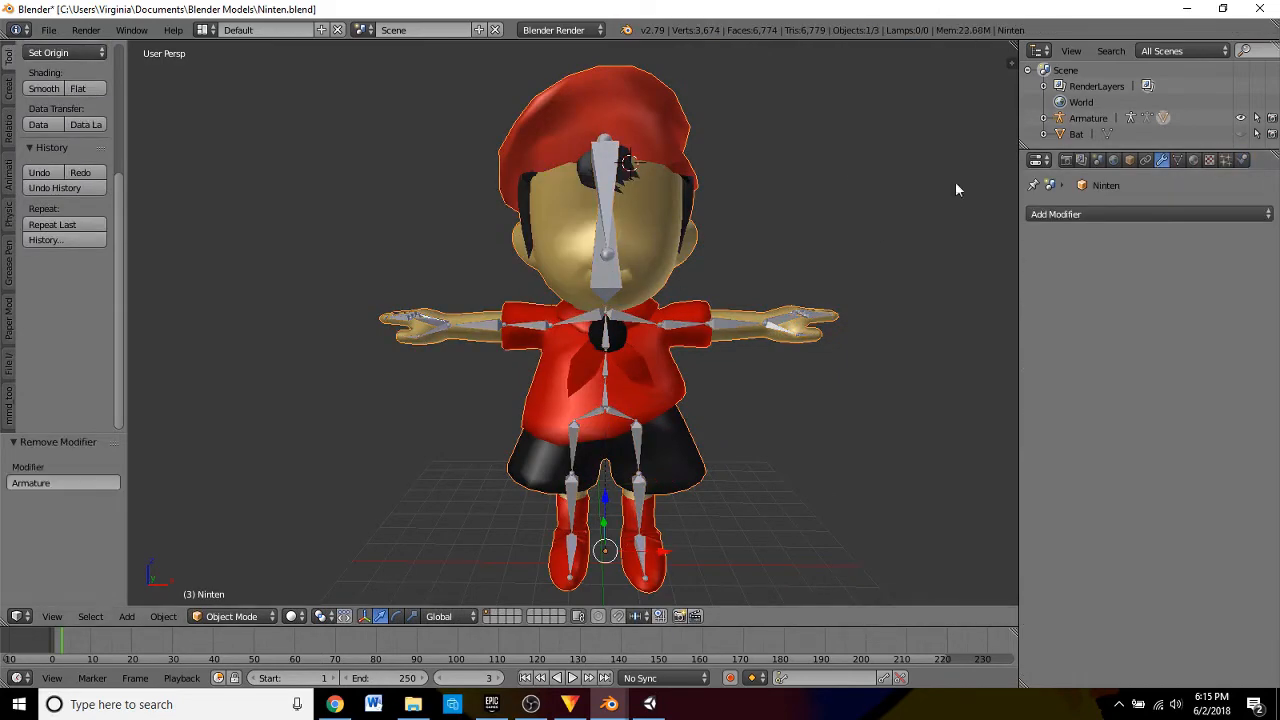
- Parent the Ninten mesh to the armature again and select all of its bones in Pose Mode
{"action": "right_click", "coordinate": [660, 323], "text": "shift"}
{"action": "key", "text": "ctrl+p"}
{"action": "left_click", "coordinate": [660, 323]}
{"action": "key", "text": "ctrl+Tab"}
{"action": "right_click", "coordinate": [669, 320]}
{"action": "key", "text": "a"}
{"action": "key", "text": "a"}
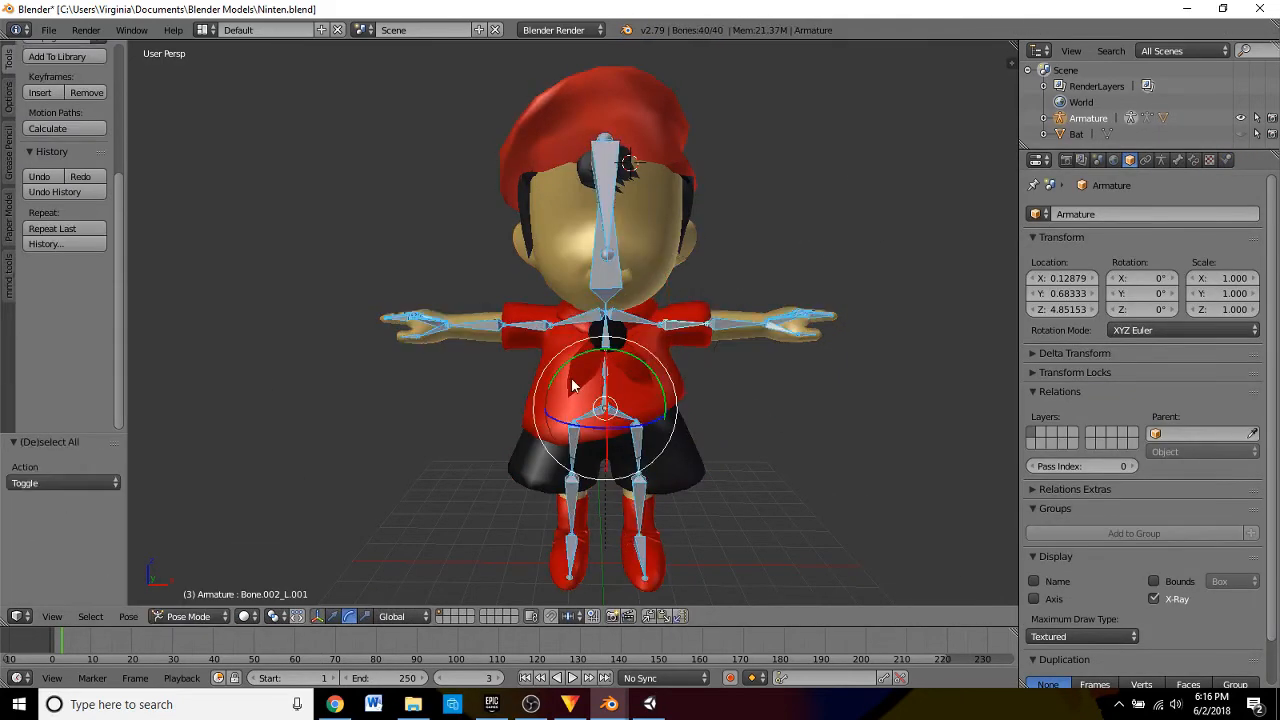
- Back in Object Mode, repeat the parenting of the Ninten mesh to the armature and switch to Pose Mode to check an arm bone
{"action": "key", "text": "ctrl+Tab"}
{"action": "right_click", "coordinate": [660, 240]}
{"action": "right_click", "coordinate": [700, 323], "text": "shift"}
{"action": "key", "text": "ctrl+p"}
{"action": "left_click", "coordinate": [749, 273]}
{"action": "left_click", "coordinate": [243, 616]}
{"action": "left_click", "coordinate": [230, 557]}
{"action": "right_click", "coordinate": [680, 323]}
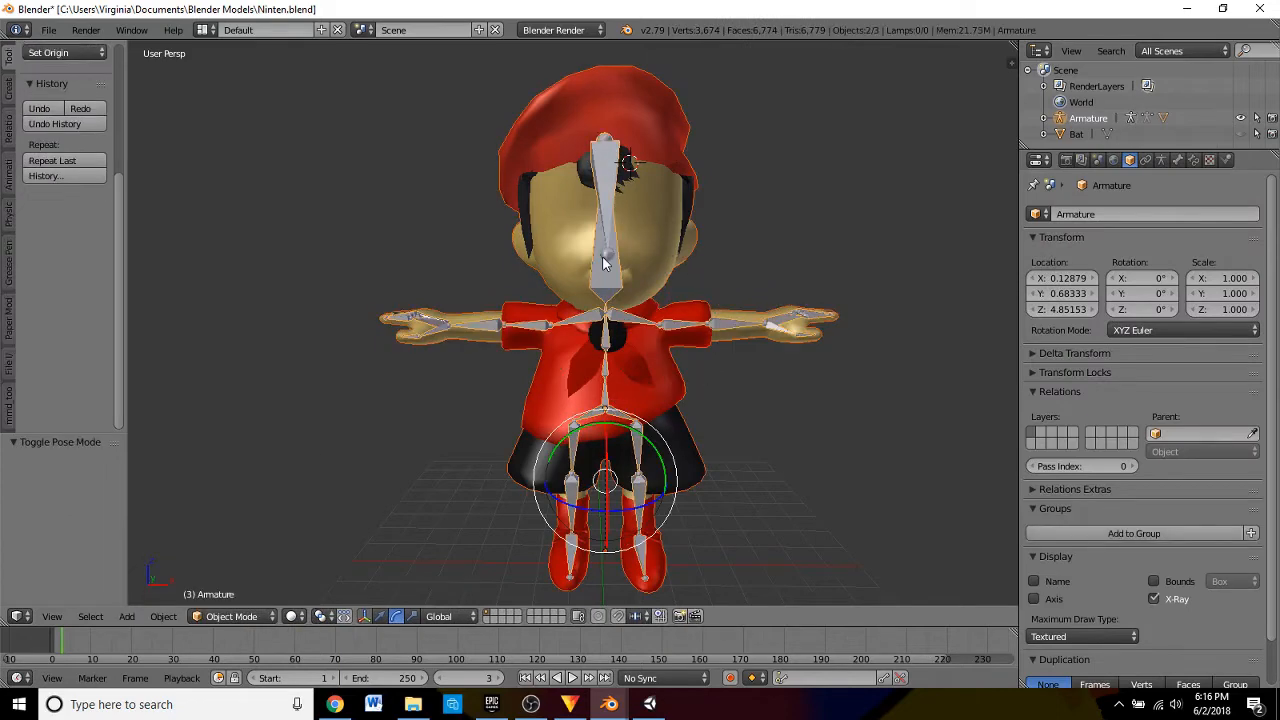
- Try parenting the Ninten mesh to the armature with the Bone option, make a test pose, and undo the attempt
{"action": "left_click", "coordinate": [243, 616]}
{"action": "left_click", "coordinate": [280, 562]}
{"action": "right_click", "coordinate": [660, 240]}
{"action": "right_click", "coordinate": [700, 323], "text": "shift"}
{"action": "key", "text": "ctrl+p"}
{"action": "left_click", "coordinate": [704, 335]}
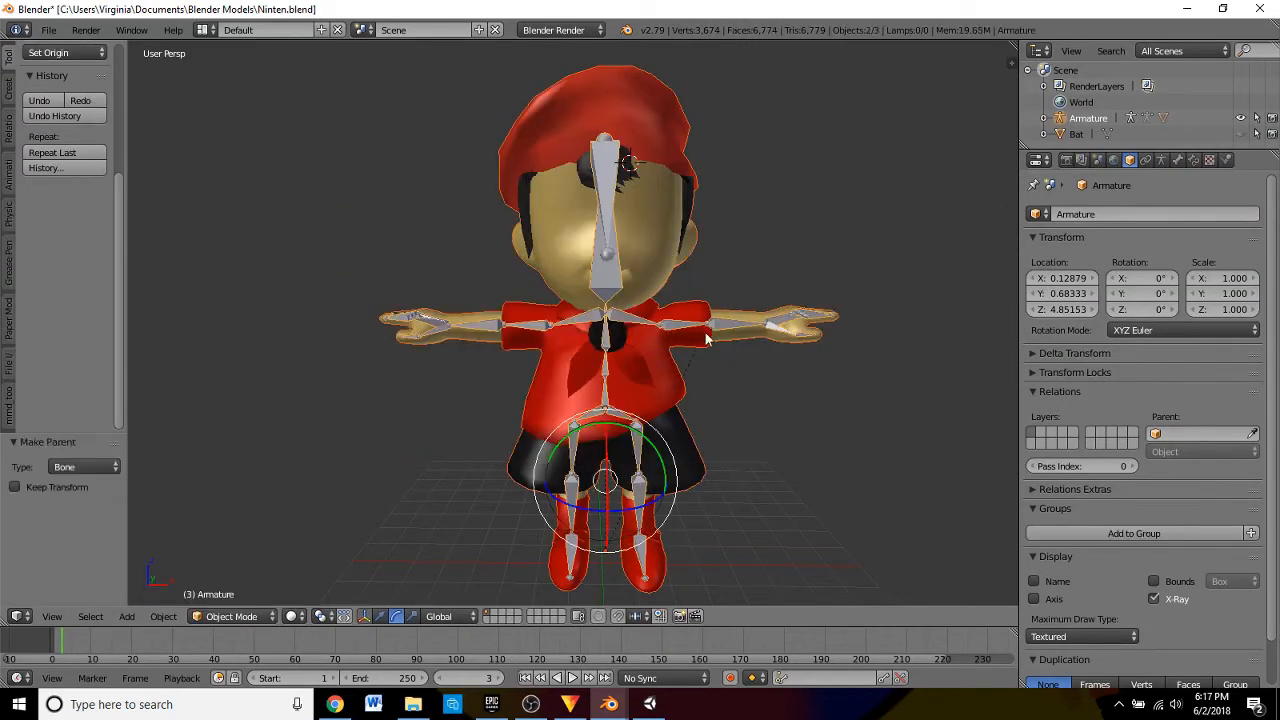
{"action": "left_click", "coordinate": [236, 612]}
{"action": "left_click_drag", "start_coordinate": [637, 265], "coordinate": [518, 310]}
{"action": "key", "text": "ctrl+z"}
{"action": "key", "text": "ctrl+z"}
{"action": "key", "text": "ctrl+z"}
- Parent the Ninten mesh to the armature with automatic weights and X Mirror on
{"action": "key", "text": "ctrl+p"}
{"action": "left_click", "coordinate": [657, 346]}
{"action": "scroll", "coordinate": [600, 340], "scroll_direction": "up", "scroll_amount": 1}
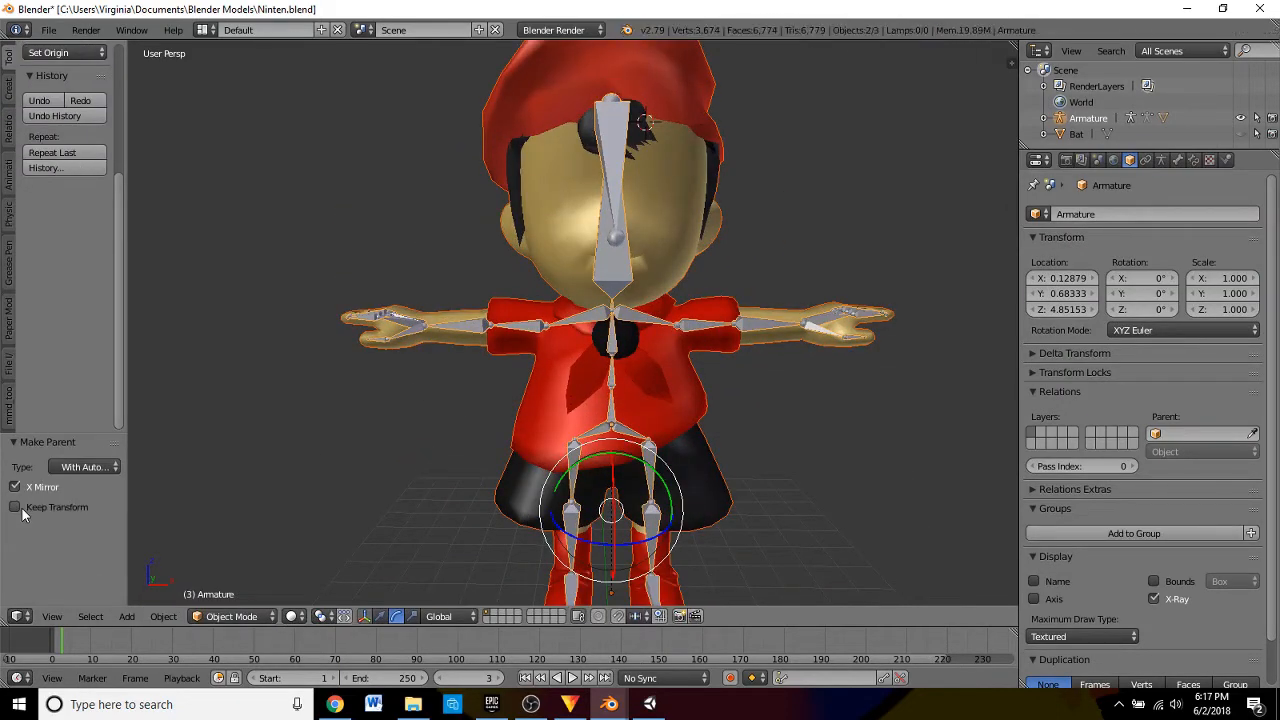
- Clean up the Ninten mesh in Edit Mode, and parent it to the armature again with automatic weights and X Mirror
{"action": "right_click", "coordinate": [634, 249]}
{"action": "key", "text": "Tab"}
{"action": "scroll", "coordinate": [78, 170], "scroll_direction": "up", "scroll_amount": 3}
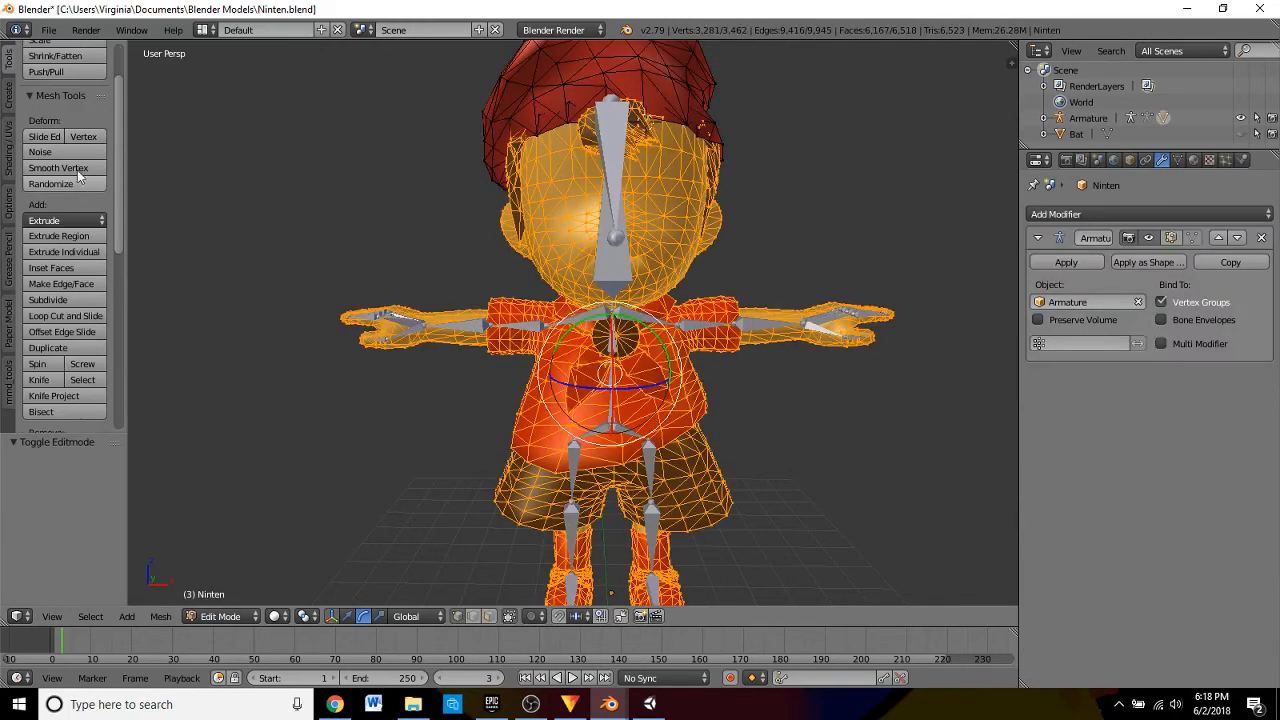
{"action": "scroll", "coordinate": [70, 200], "scroll_direction": "down", "scroll_amount": 7}
{"action": "left_click", "coordinate": [64, 240]}
{"action": "key", "text": "Tab"}
{"action": "right_click", "coordinate": [616, 245], "text": "shift"}
{"action": "key", "text": "ctrl+p"}
{"action": "left_click", "coordinate": [615, 262]}
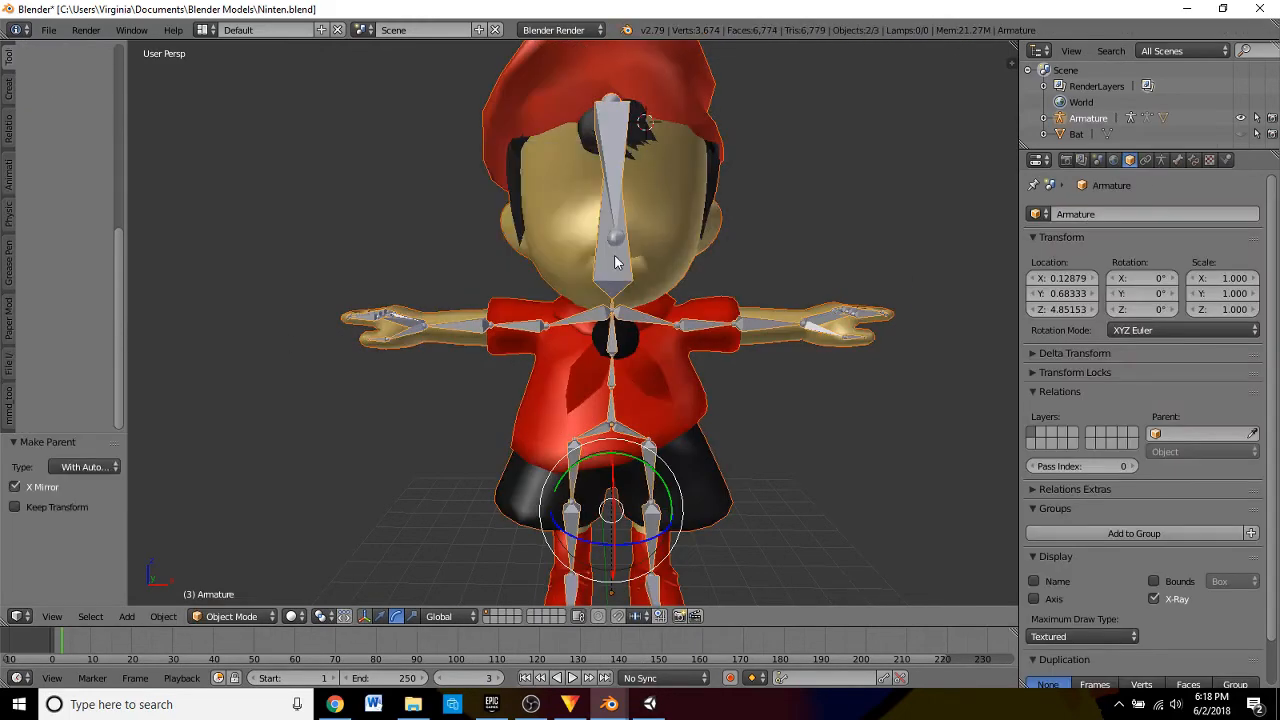
- Remove the Ninten mesh's Armature modifier and parent it to the armature with automatic weights, leaving X Mirror off
{"action": "right_click", "coordinate": [640, 375]}
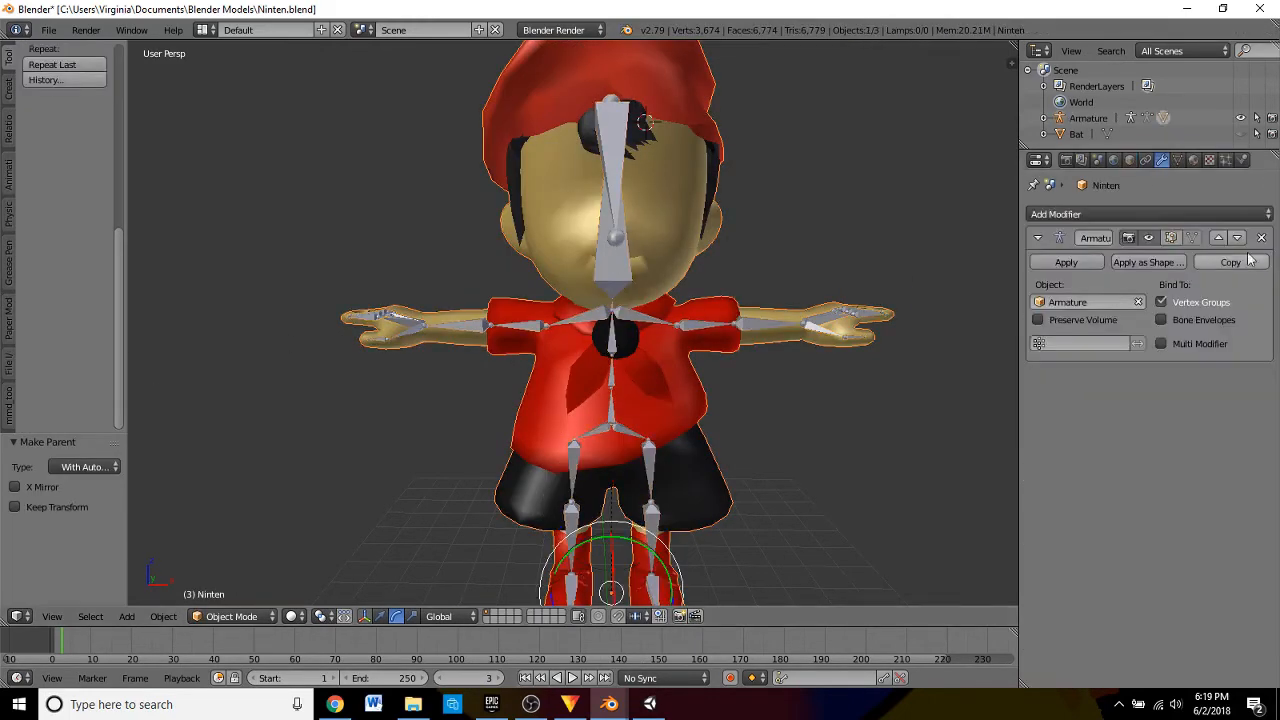
{"action": "left_click", "coordinate": [1244, 234]}
{"action": "left_click", "coordinate": [1097, 160]}
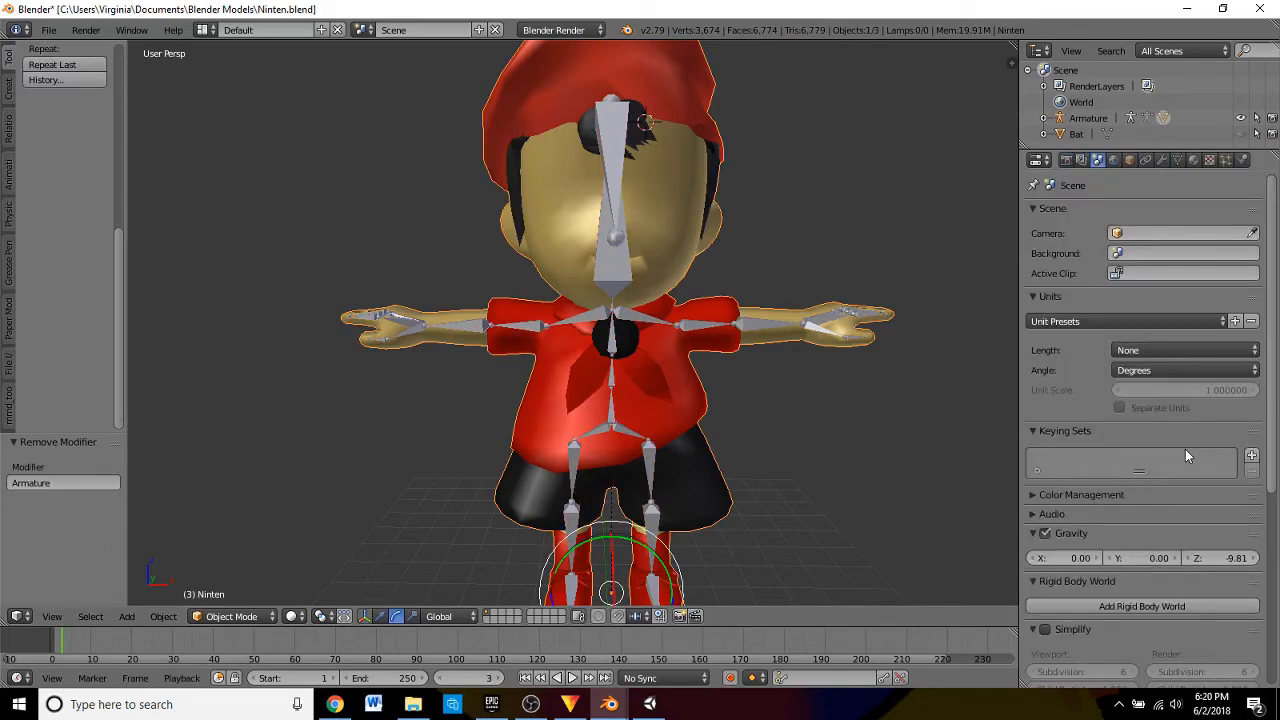
{"action": "right_click", "coordinate": [621, 149], "text": "shift"}
{"action": "key", "text": "ctrl+p"}
{"action": "left_click", "coordinate": [621, 149]}
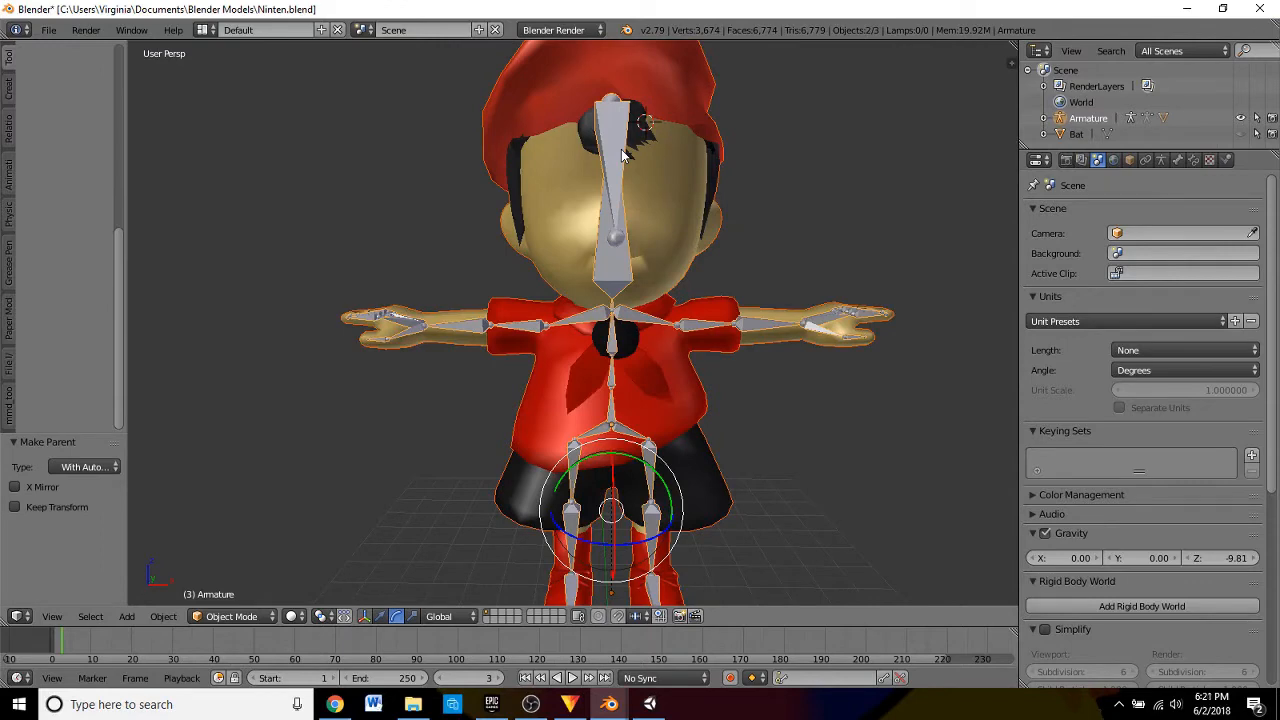
- Parent the Ninten mesh to the armature with the plain Armature Deform option
{"action": "key", "text": "ctrl+p"}
{"action": "left_click", "coordinate": [621, 151]}
{"action": "key", "text": "ctrl+Tab"}
{"action": "key", "text": "ctrl+Tab"}
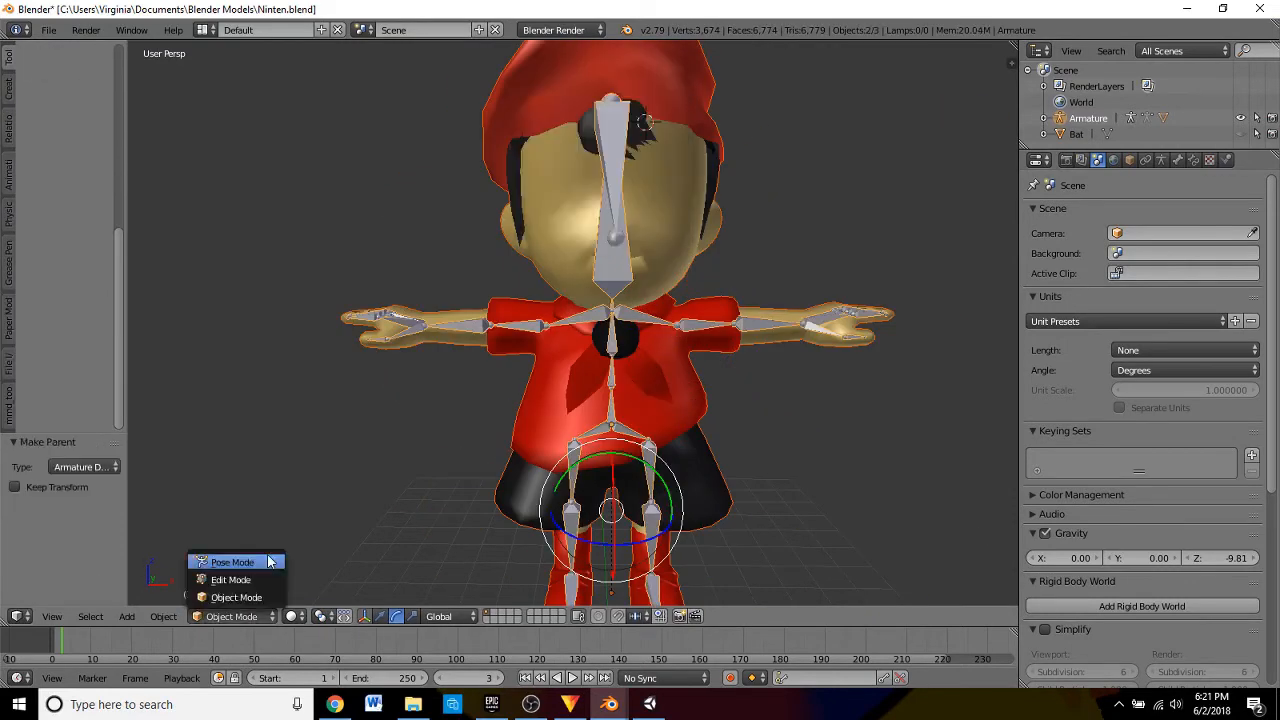
- Test the binding in Pose Mode by rotating an upper arm bone, and cancel the rotation
{"action": "left_click", "coordinate": [268, 562]}
{"action": "key", "text": "ctrl+Tab"}
{"action": "key", "text": "ctrl+Tab"}
{"action": "key", "text": "ctrl+Tab"}
{"action": "right_click", "coordinate": [708, 325]}
{"action": "key", "text": "r"}
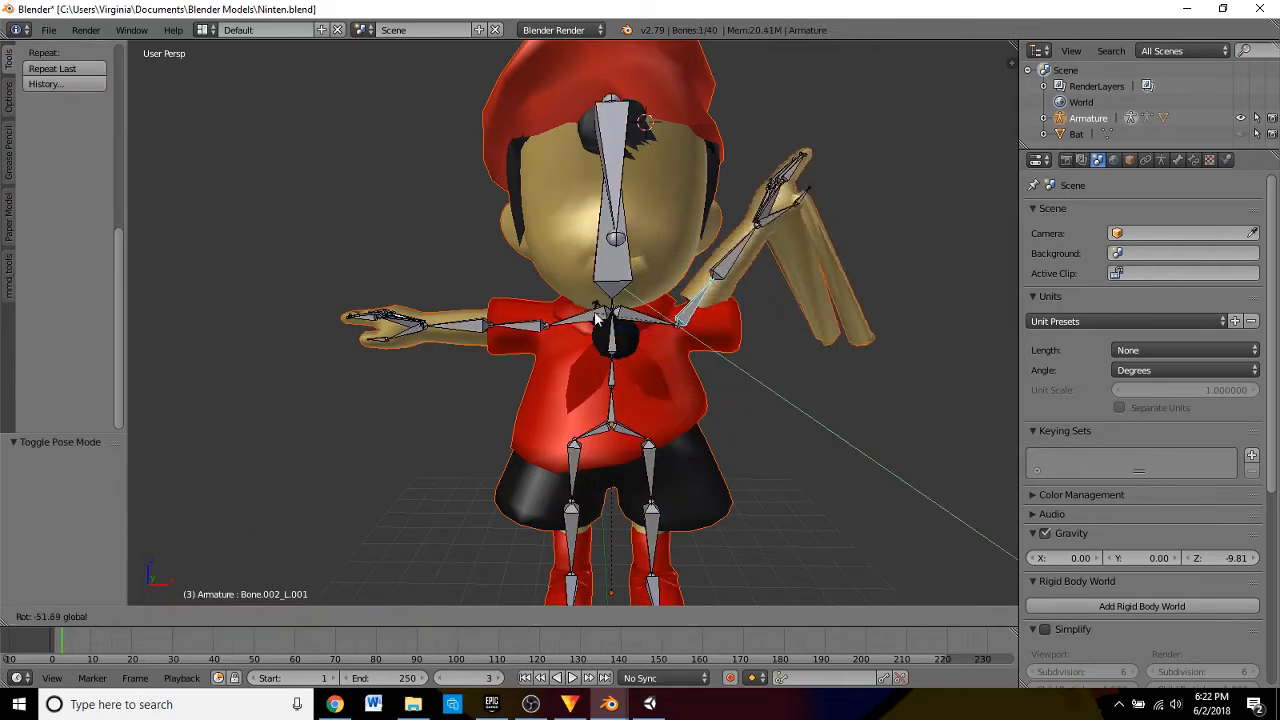
{"action": "key", "text": "Escape"}
- Undo the last changes, repeat the bone rotation test in Pose Mode, and undo it as well
{"action": "key", "text": "ctrl+z"}
{"action": "key", "text": "ctrl+z"}
{"action": "left_click", "coordinate": [250, 562]}
{"action": "key", "text": "r"}
{"action": "left_click", "coordinate": [760, 260]}
{"action": "key", "text": "ctrl+z"}
{"action": "key", "text": "ctrl+z"}
- Clear the Armature parent from the Ninten mesh in its object relations
{"action": "right_click", "coordinate": [653, 222]}
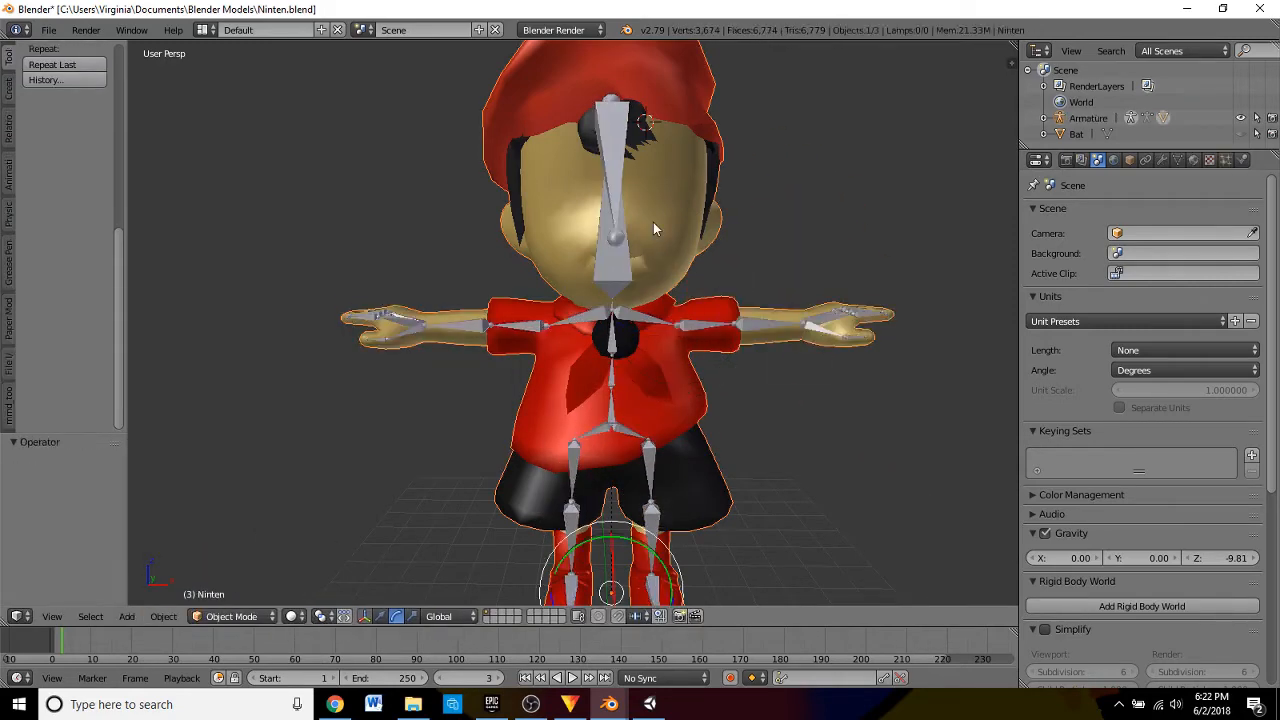
{"action": "left_click", "coordinate": [1129, 160]}
{"action": "left_click", "coordinate": [1097, 160]}
{"action": "scroll", "coordinate": [1218, 557], "scroll_direction": "down", "scroll_amount": 5}
{"action": "scroll", "coordinate": [1219, 559], "scroll_direction": "up", "scroll_amount": 5}
{"action": "left_click", "coordinate": [1129, 160]}
{"action": "scroll", "coordinate": [1234, 394], "scroll_direction": "down", "scroll_amount": 3}
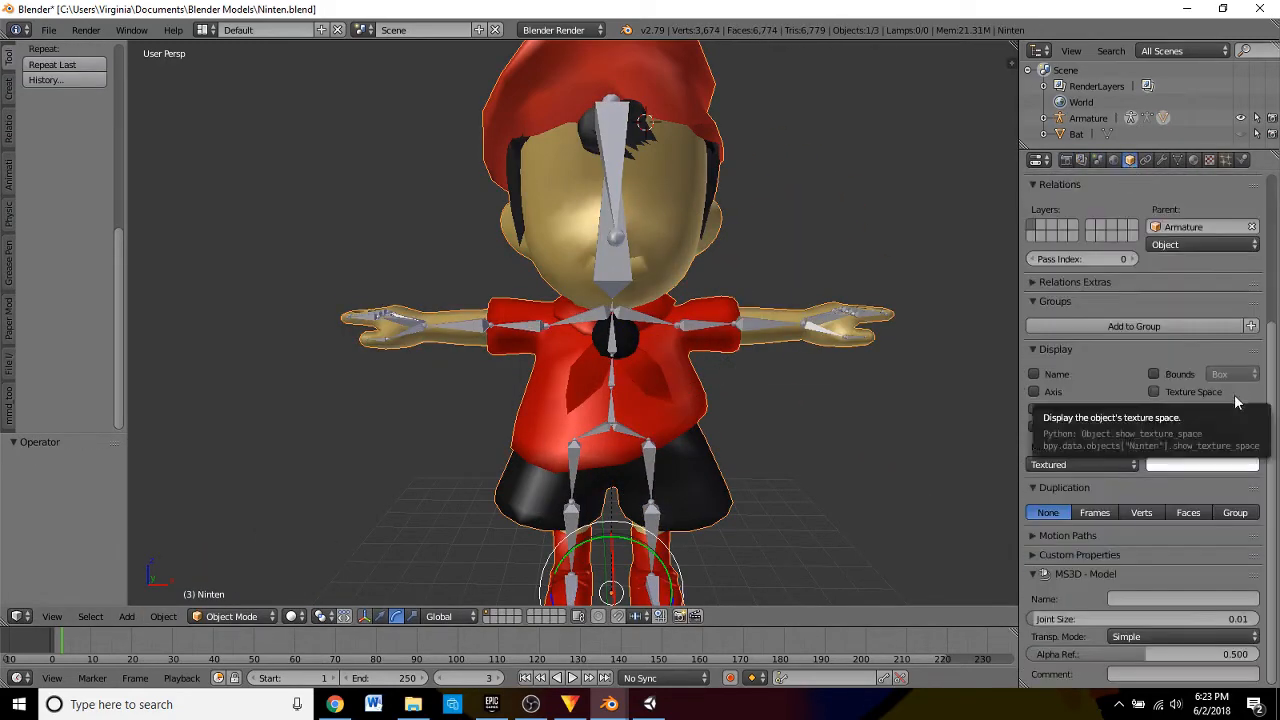
{"action": "scroll", "coordinate": [1214, 407], "scroll_direction": "up", "scroll_amount": 3}
{"action": "left_click", "coordinate": [1248, 433]}
- Remove the Armature modifier from the Ninten mesh and delete all of its vertex groups
{"action": "left_click", "coordinate": [1161, 160]}
{"action": "left_click", "coordinate": [1263, 237]}
{"action": "left_click", "coordinate": [1177, 160]}
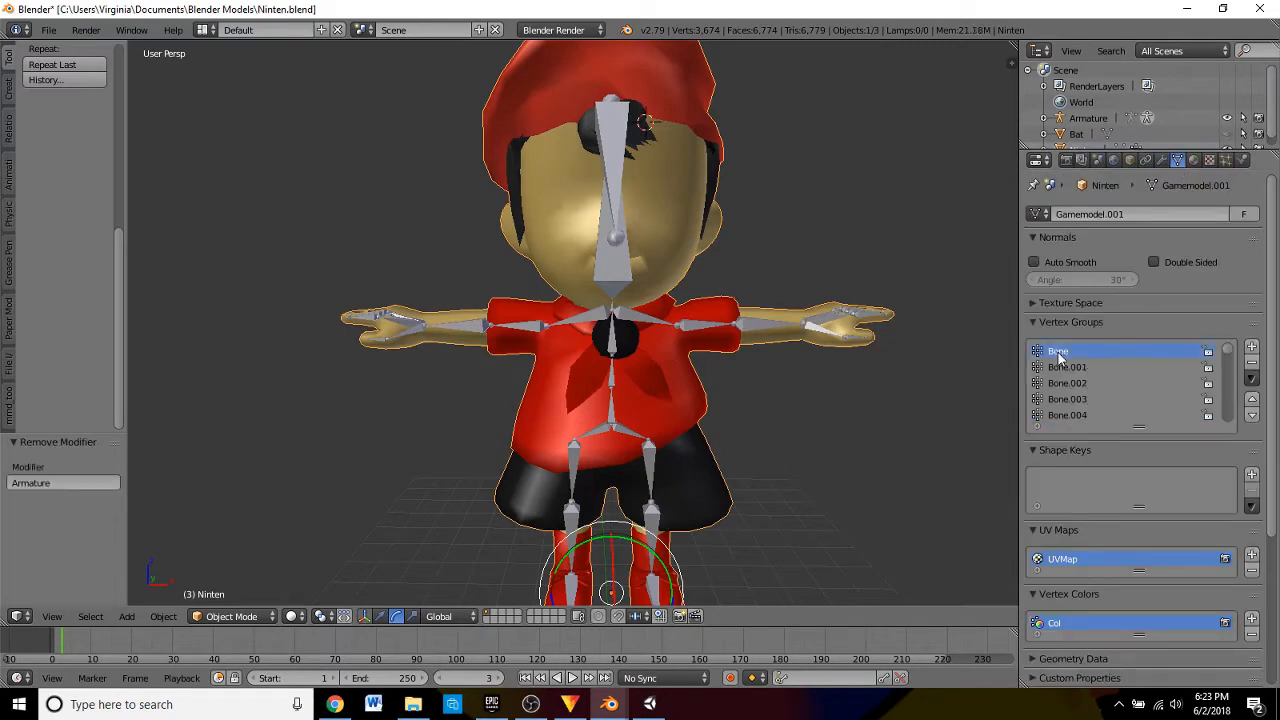
{"action": "left_click", "coordinate": [1250, 378]}
{"action": "left_click", "coordinate": [1132, 482]}
- Return the armature to Object Mode and parent the unbound Ninten mesh to it with automatic weights
{"action": "right_click", "coordinate": [652, 318], "text": "shift"}
{"action": "left_click", "coordinate": [183, 616]}
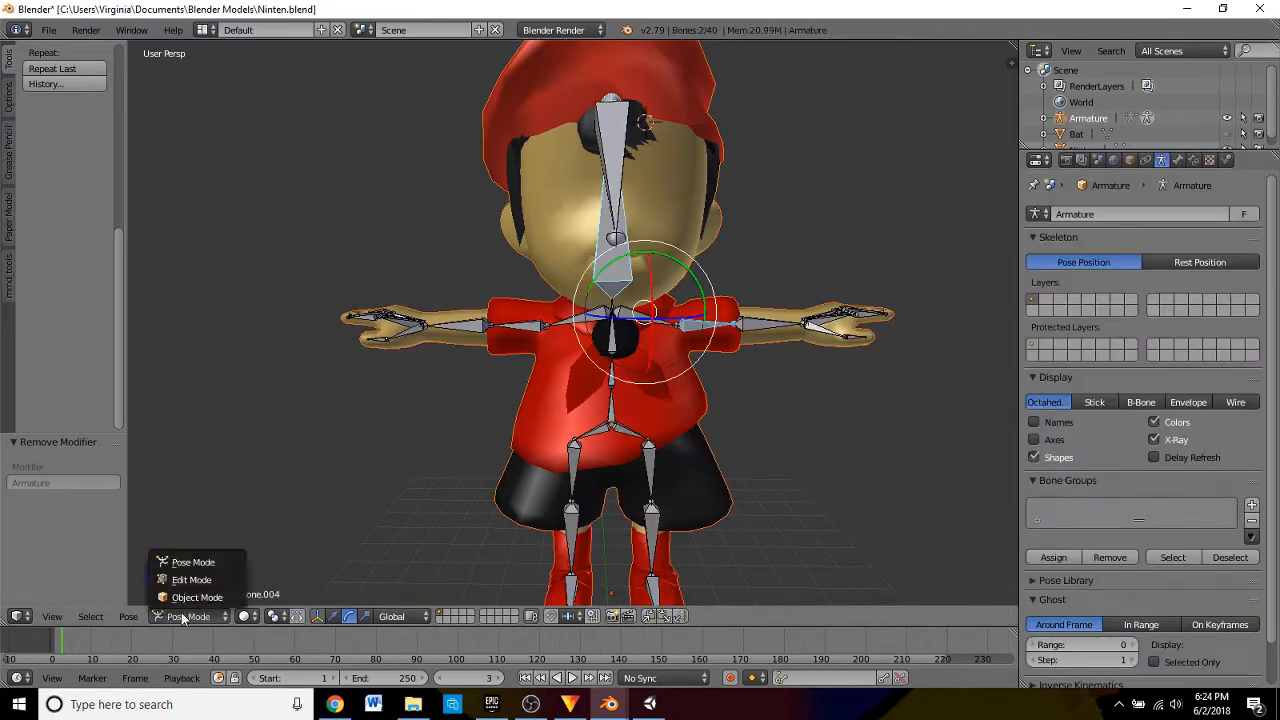
{"action": "left_click", "coordinate": [197, 595]}
{"action": "key", "text": "ctrl+p"}
{"action": "left_click", "coordinate": [814, 300]}
- Look through the bone, object and world properties, checking the armature briefly in Edit Mode
{"action": "left_click", "coordinate": [1191, 160]}
{"action": "left_click", "coordinate": [1129, 160]}
{"action": "right_click", "coordinate": [690, 500]}
{"action": "right_click", "coordinate": [612, 422]}
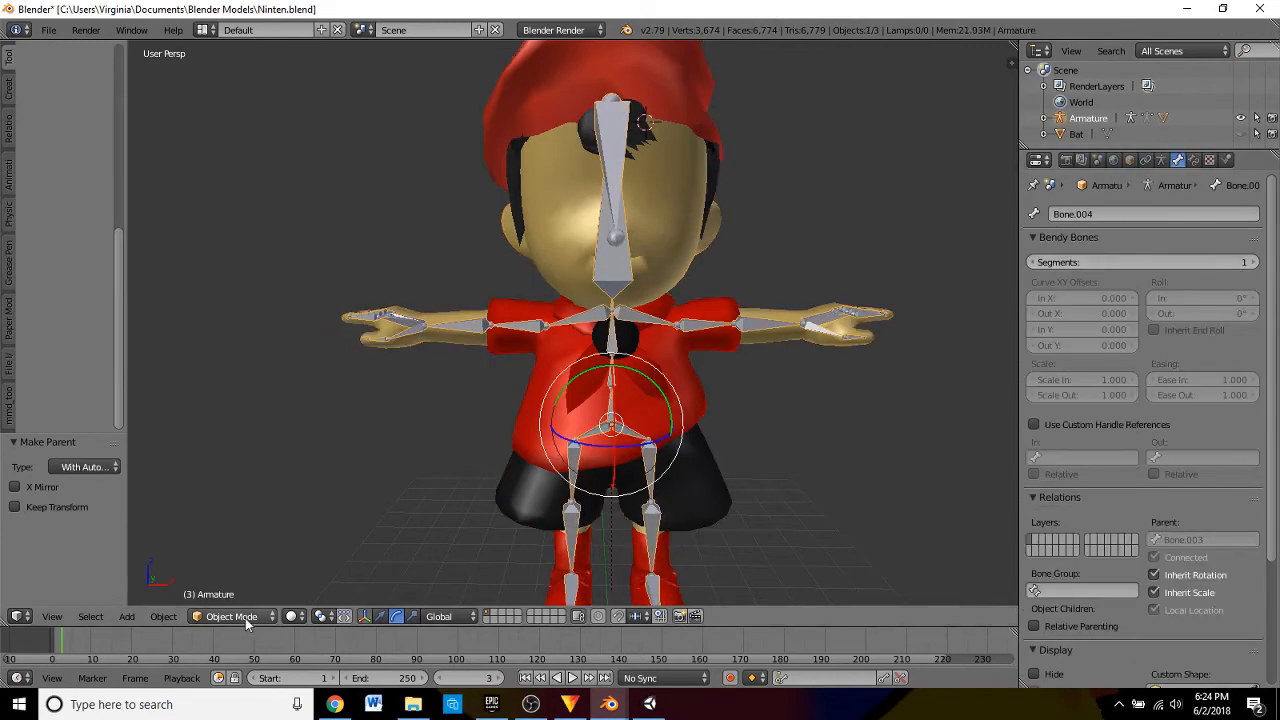
{"action": "left_click", "coordinate": [246, 617]}
{"action": "left_click", "coordinate": [250, 580]}
{"action": "left_click", "coordinate": [246, 617]}
{"action": "left_click", "coordinate": [250, 596]}
{"action": "left_click", "coordinate": [1208, 160]}
{"action": "left_click", "coordinate": [1130, 160]}
{"action": "left_click", "coordinate": [1113, 160]}
- Select the Ninten mesh with the armature and parent them with automatic weights once more
{"action": "right_click", "coordinate": [621, 276]}
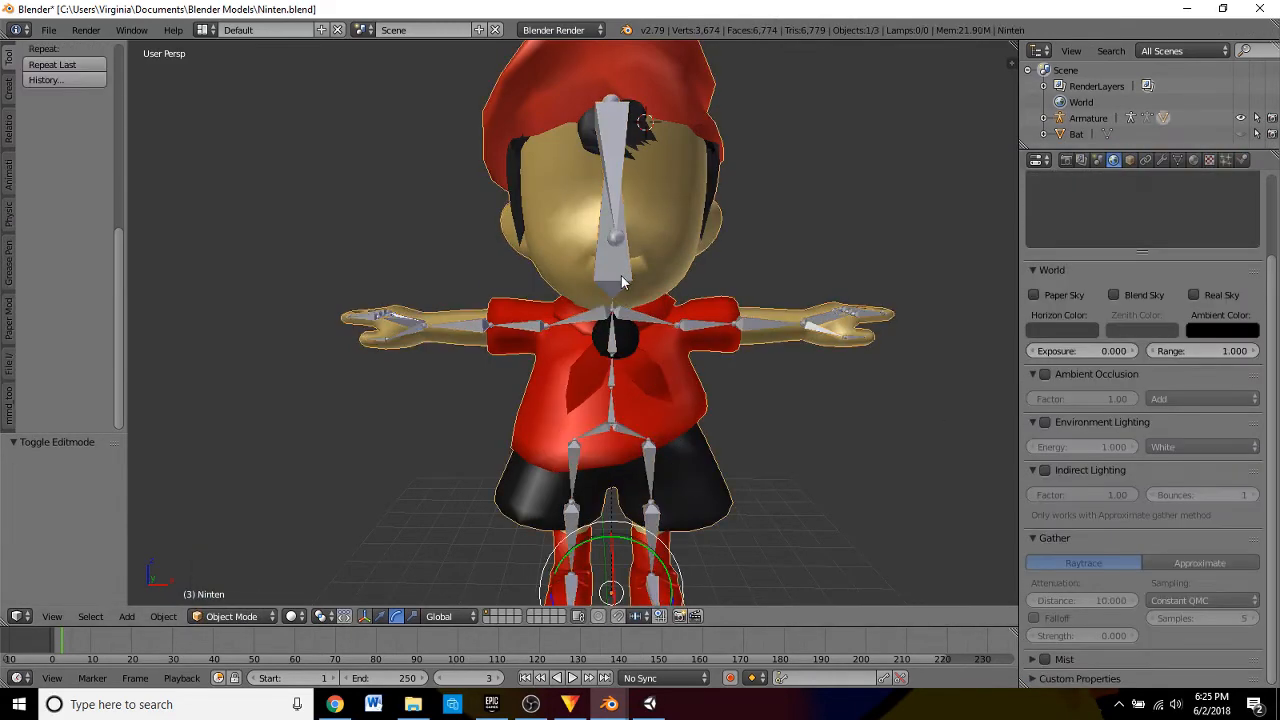
{"action": "right_click", "coordinate": [621, 276], "text": "shift"}
{"action": "key", "text": "ctrl+p"}
{"action": "left_click", "coordinate": [621, 276]}
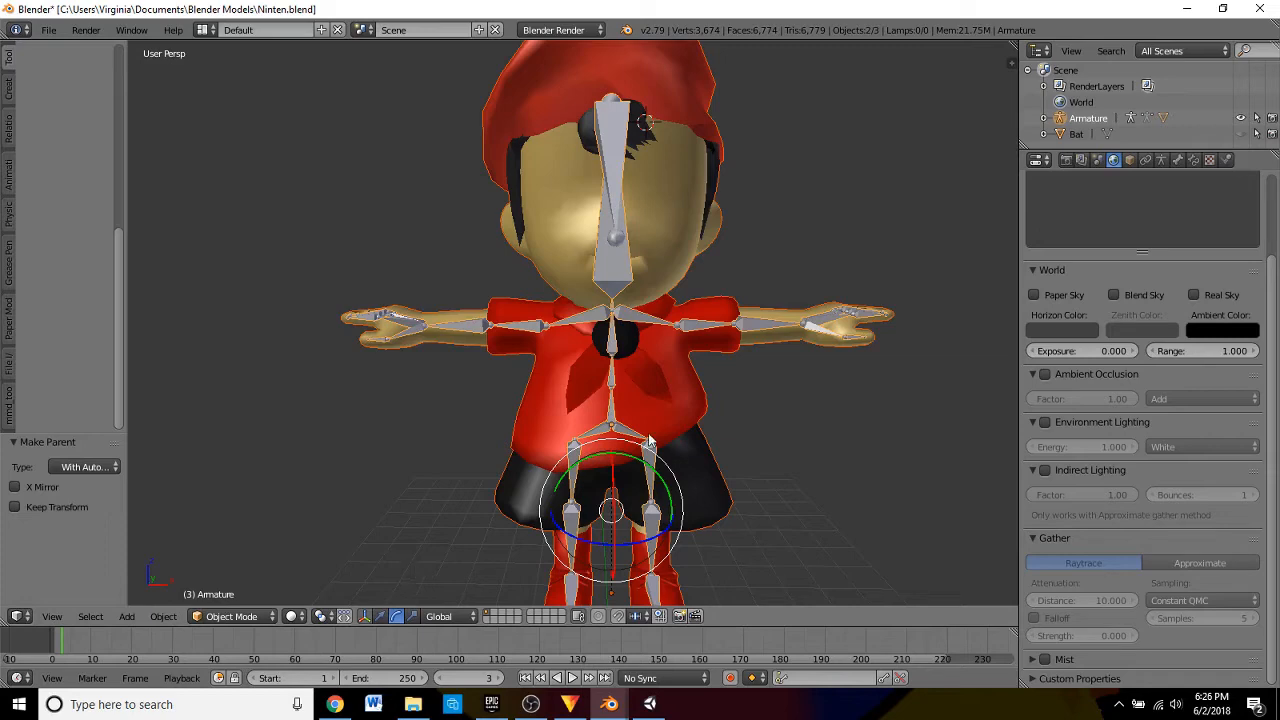
- Remove the new Armature modifier from the Ninten mesh and view the list of available modifiers
{"action": "left_click", "coordinate": [1161, 160]}
{"action": "left_click", "coordinate": [1193, 160]}
{"action": "left_click", "coordinate": [1130, 215]}
{"action": "right_click", "coordinate": [700, 400]}
{"action": "left_click", "coordinate": [1161, 160]}
{"action": "left_click", "coordinate": [1250, 241]}
{"action": "left_click", "coordinate": [1190, 215]}
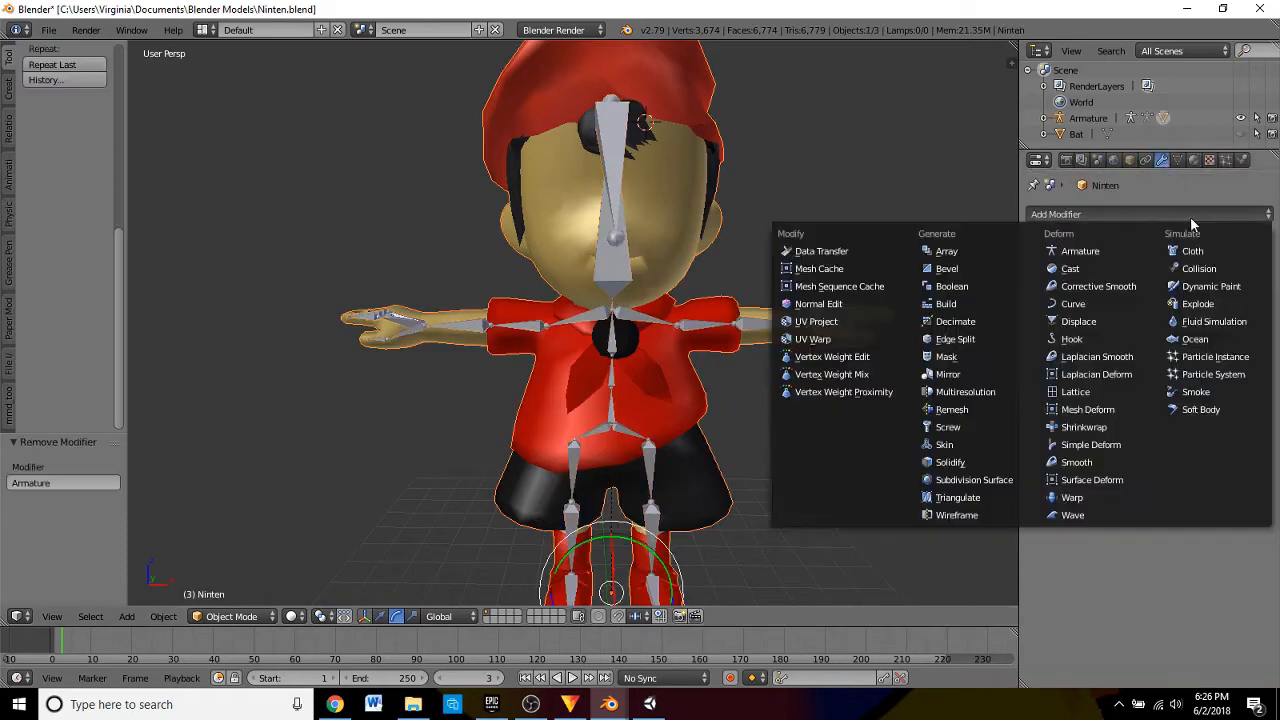
- Delete the Ninten mesh's vertex groups and switch its mesh data to the Ninten datablock
{"action": "left_click", "coordinate": [1177, 160]}
{"action": "left_click", "coordinate": [1252, 374]}
{"action": "left_click", "coordinate": [1177, 295]}
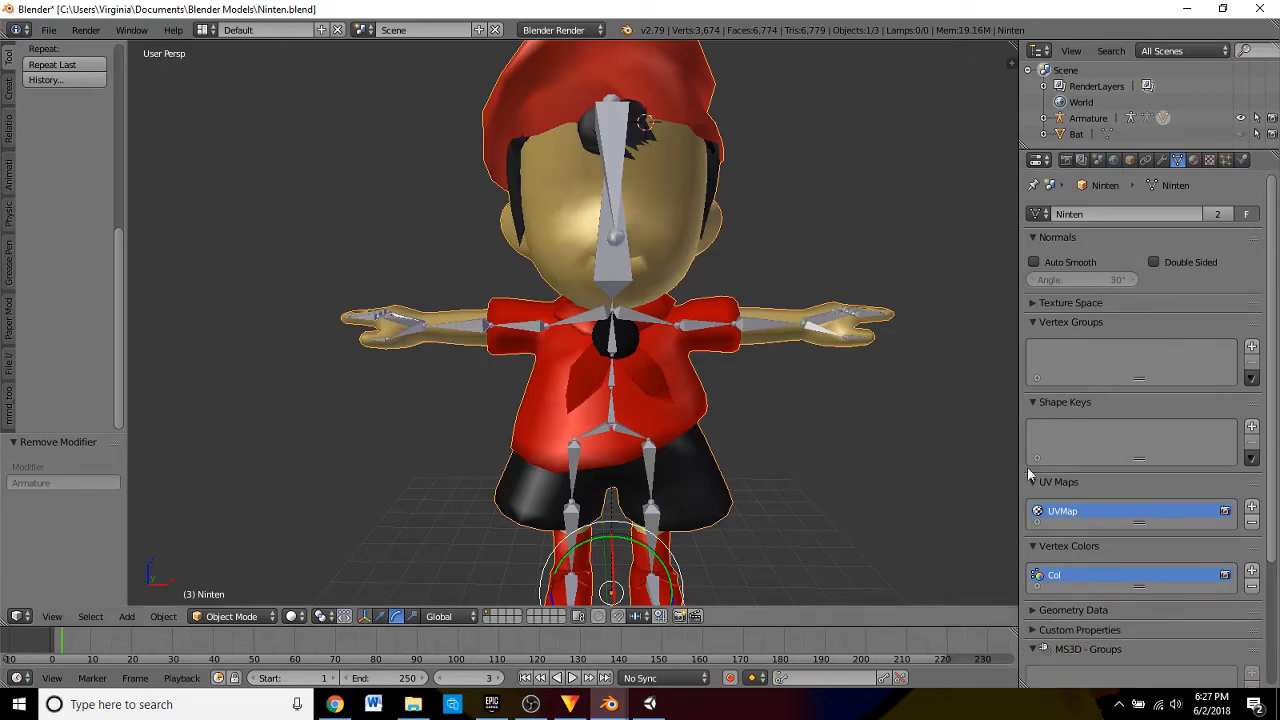
- Examine the Ninten mesh's physics, data, object and motion path settings, and the scene properties
{"action": "left_click", "coordinate": [1242, 160]}
{"action": "left_click", "coordinate": [1177, 160]}
{"action": "scroll", "coordinate": [1043, 449], "scroll_direction": "down", "scroll_amount": 2}
{"action": "left_click", "coordinate": [1130, 160]}
{"action": "scroll", "coordinate": [1162, 579], "scroll_direction": "down", "scroll_amount": 4}
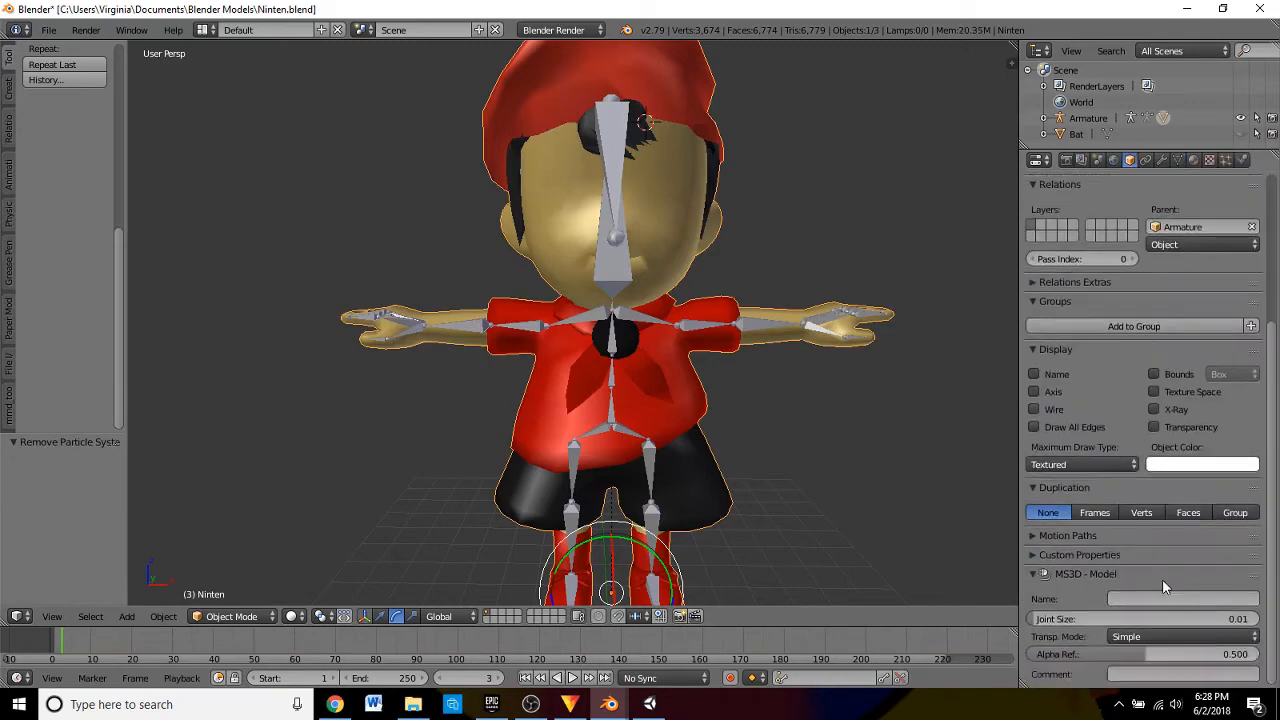
{"action": "left_click", "coordinate": [1069, 534]}
{"action": "scroll", "coordinate": [1069, 443], "scroll_direction": "down", "scroll_amount": 3}
{"action": "scroll", "coordinate": [1069, 443], "scroll_direction": "up", "scroll_amount": 8}
{"action": "left_click", "coordinate": [1099, 160]}
{"action": "scroll", "coordinate": [1199, 519], "scroll_direction": "down", "scroll_amount": 8}
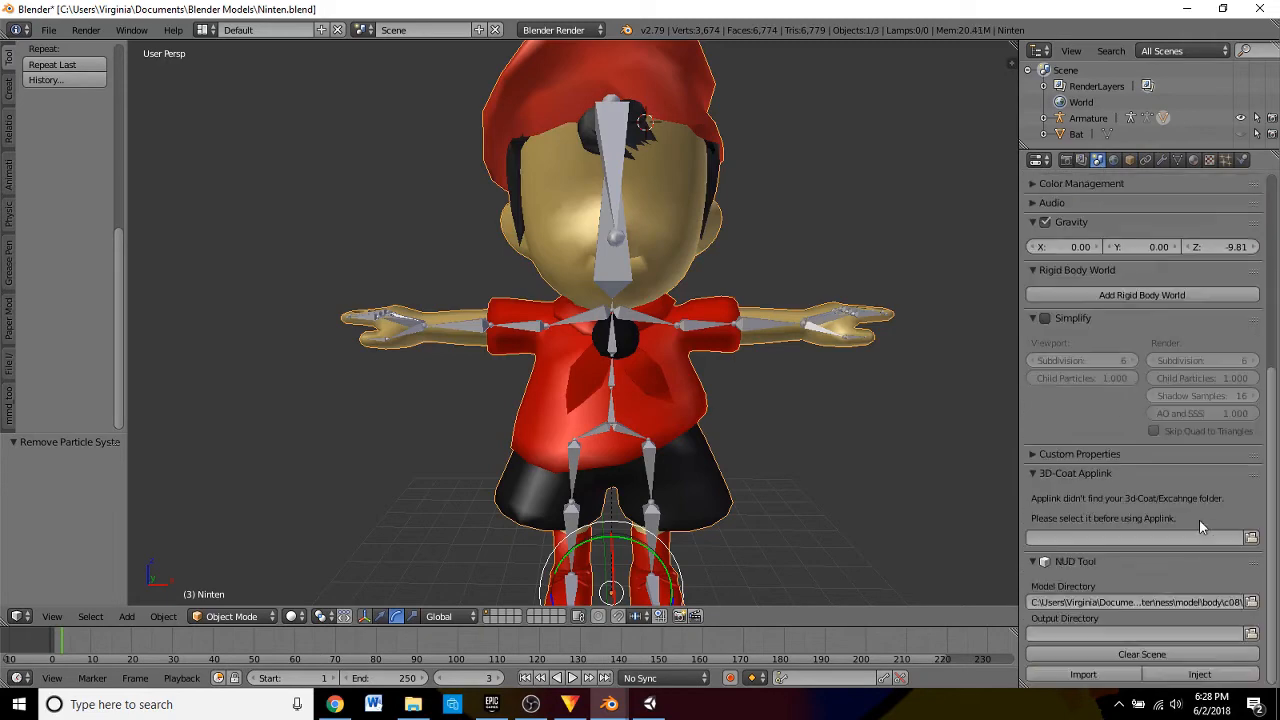
{"action": "scroll", "coordinate": [1199, 519], "scroll_direction": "up", "scroll_amount": 8}
- Enter Edit Mode on the armature and delete the extra bone between the head bone's tip and the face
{"action": "right_click", "coordinate": [641, 226]}
{"action": "key", "text": "Tab"}
{"action": "middle_click_drag", "start_coordinate": [497, 336], "coordinate": [657, 286]}
{"action": "key", "text": "x"}
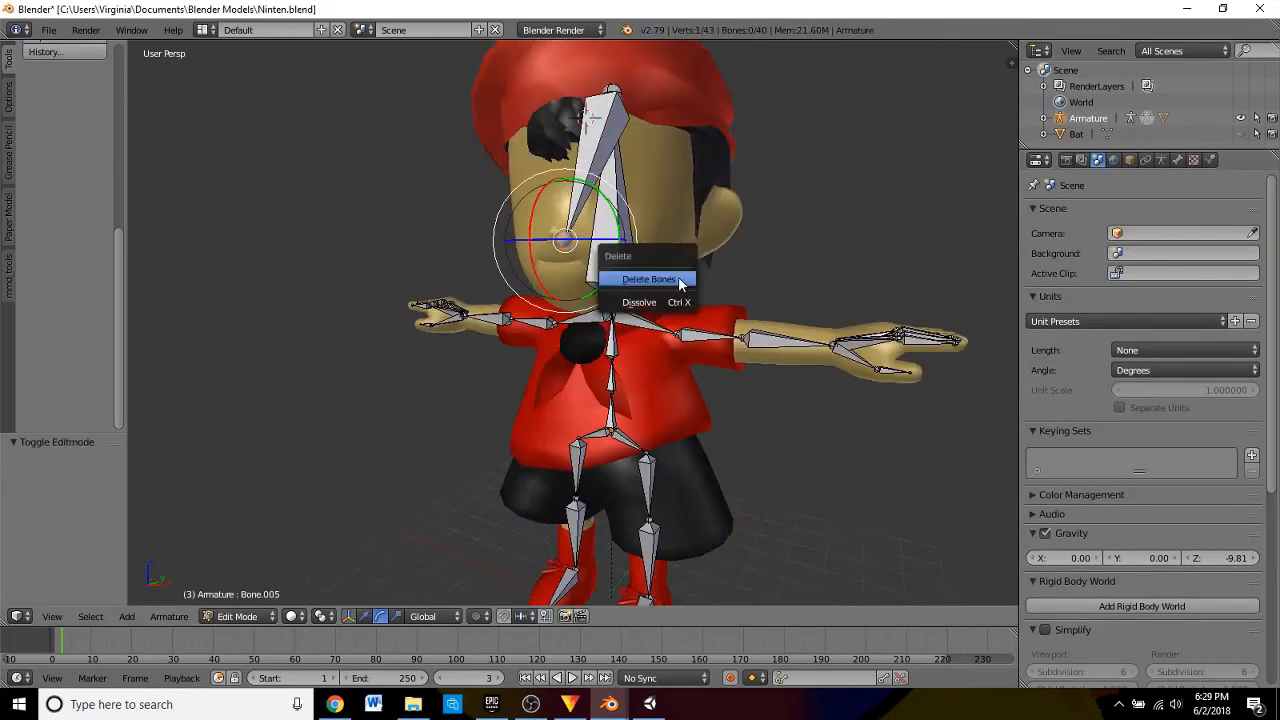
{"action": "key", "text": "x"}
{"action": "left_click", "coordinate": [571, 129]}
{"action": "left_click", "coordinate": [364, 616]}
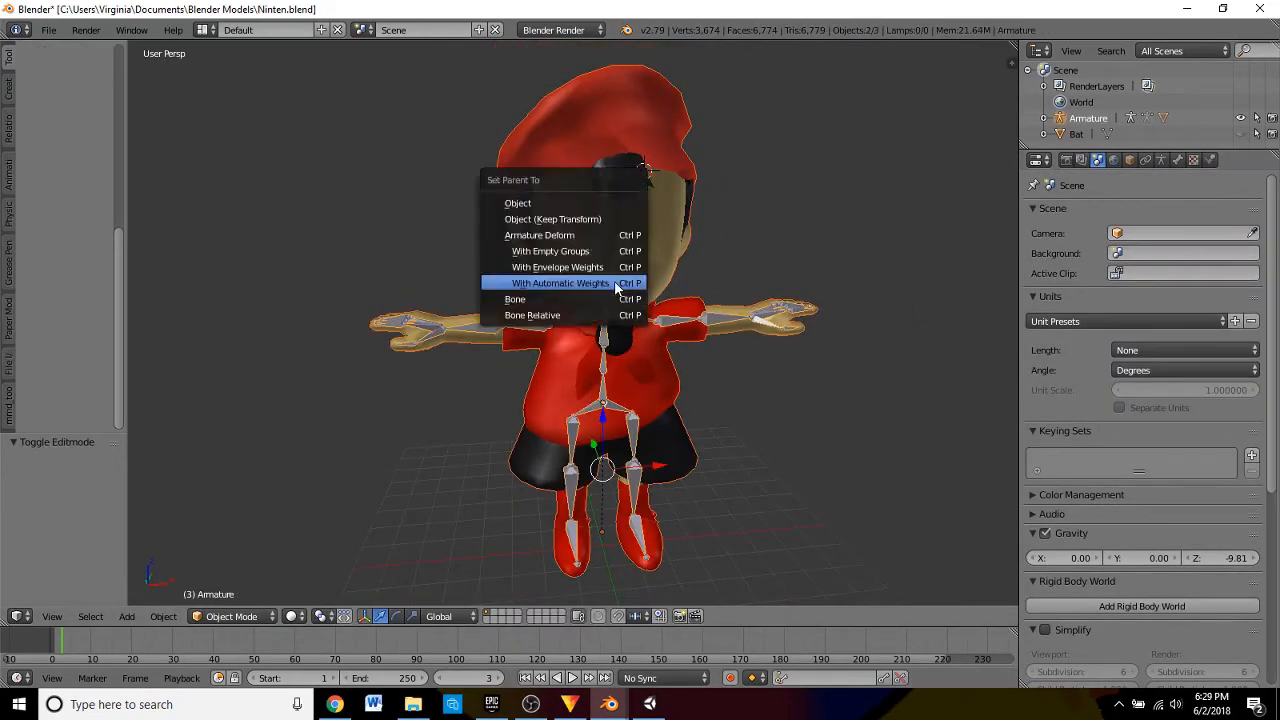
- Parent the Ninten mesh to the edited armature with automatic weights
{"action": "left_click", "coordinate": [572, 283]}
{"action": "key", "text": "Tab"}
{"action": "key", "text": "Tab"}
{"action": "right_click", "coordinate": [611, 286], "text": "shift"}
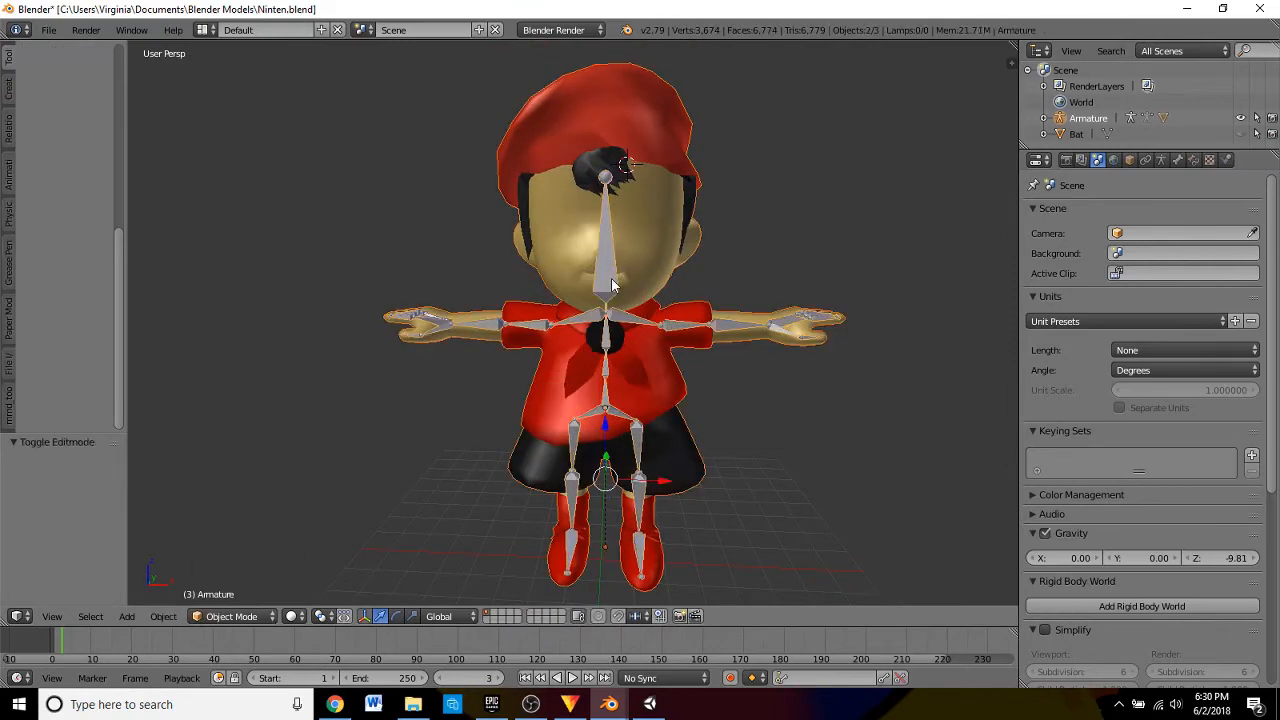
- Repeat the parenting in Object Mode, check the head bone in Pose Mode, and return to Object Mode
{"action": "key", "text": "ctrl+Tab"}
{"action": "left_click", "coordinate": [232, 616]}
{"action": "left_click", "coordinate": [230, 597]}
{"action": "key", "text": "ctrl+p"}
{"action": "left_click", "coordinate": [620, 228]}
{"action": "left_click", "coordinate": [232, 616]}
{"action": "left_click", "coordinate": [249, 566]}
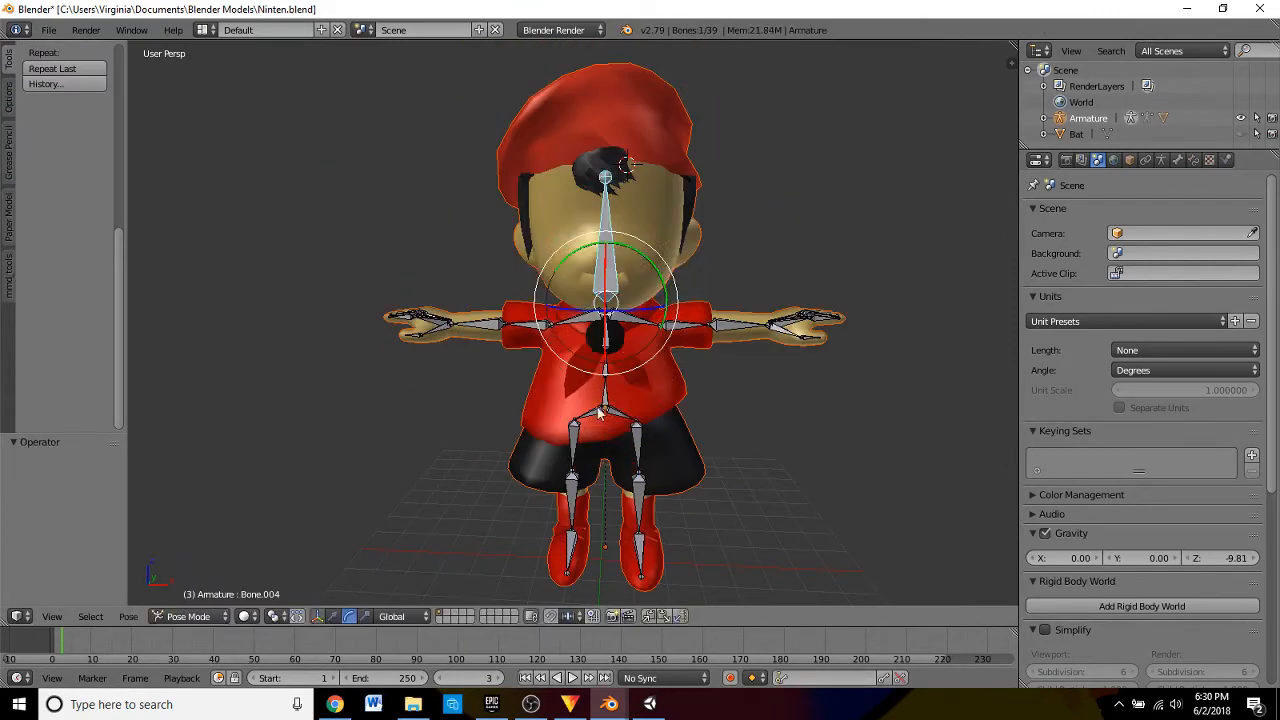
{"action": "right_click", "coordinate": [598, 288]}
{"action": "left_click", "coordinate": [216, 617]}
{"action": "left_click", "coordinate": [222, 597]}
- Parent the Ninten mesh to the armature with empty groups and test it by rotating the head bone in Pose Mode
{"action": "key", "text": "ctrl+p"}
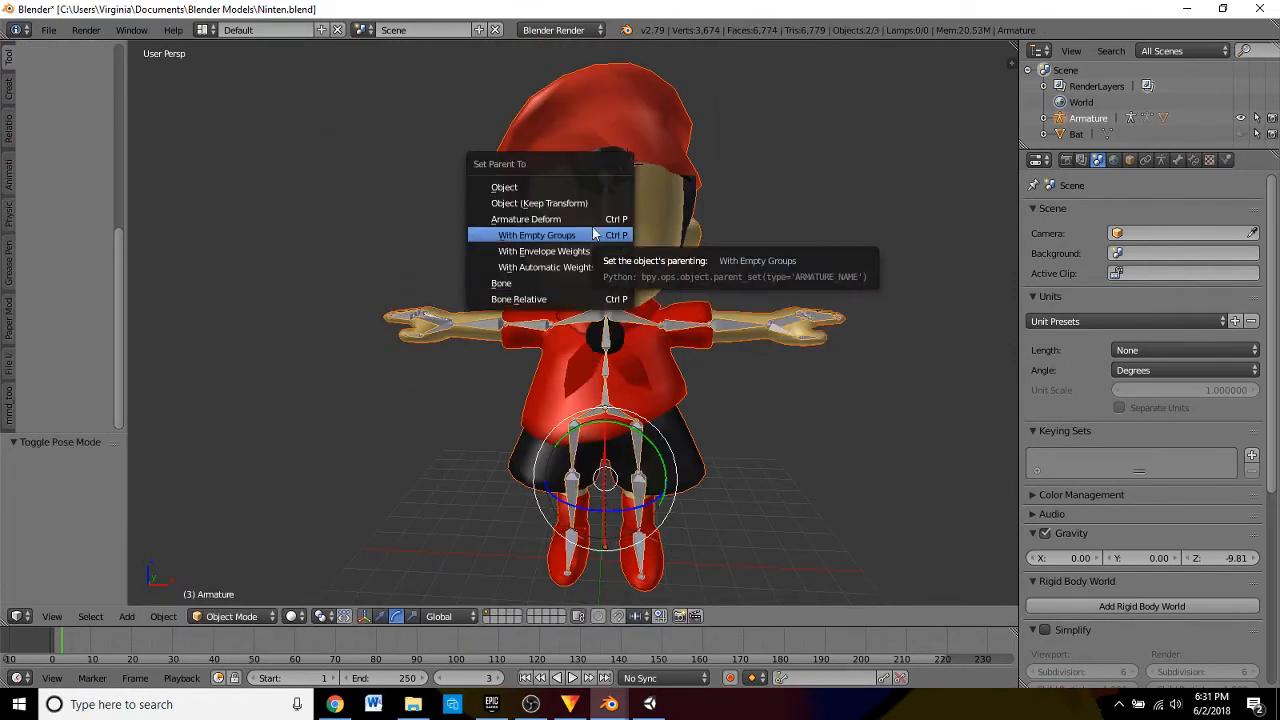
{"action": "left_click", "coordinate": [594, 234]}
{"action": "key", "text": "ctrl+Tab"}
{"action": "key", "text": "ctrl+Tab"}
{"action": "left_click", "coordinate": [232, 616]}
{"action": "left_click", "coordinate": [240, 566]}
{"action": "key", "text": "r"}
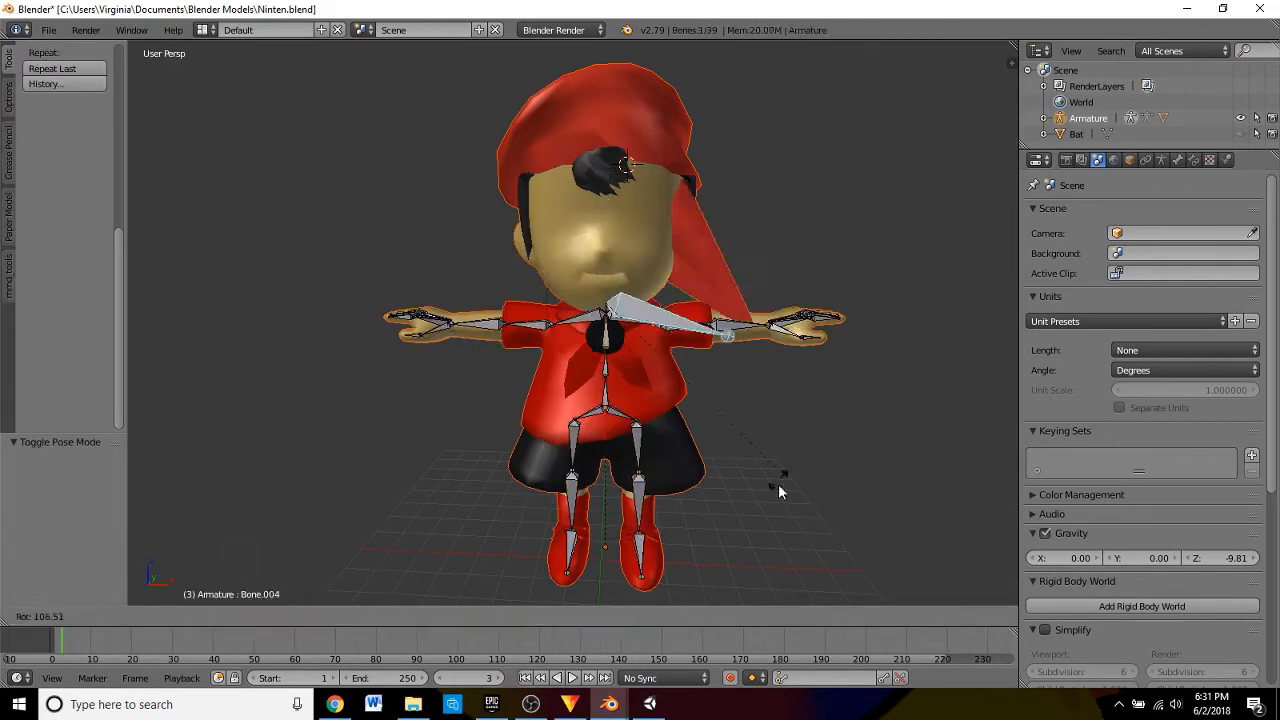
{"action": "right_click", "coordinate": [780, 491]}
- Return to Object Mode and parent the Ninten mesh to the armature with empty groups and Keep Transform on
{"action": "left_click", "coordinate": [216, 617]}
{"action": "left_click", "coordinate": [222, 597]}
{"action": "key", "text": "ctrl+p"}
{"action": "left_click", "coordinate": [611, 246]}
{"action": "left_click", "coordinate": [211, 616]}
{"action": "left_click", "coordinate": [210, 597]}
{"action": "key", "text": "ctrl+p"}
{"action": "left_click", "coordinate": [620, 188]}
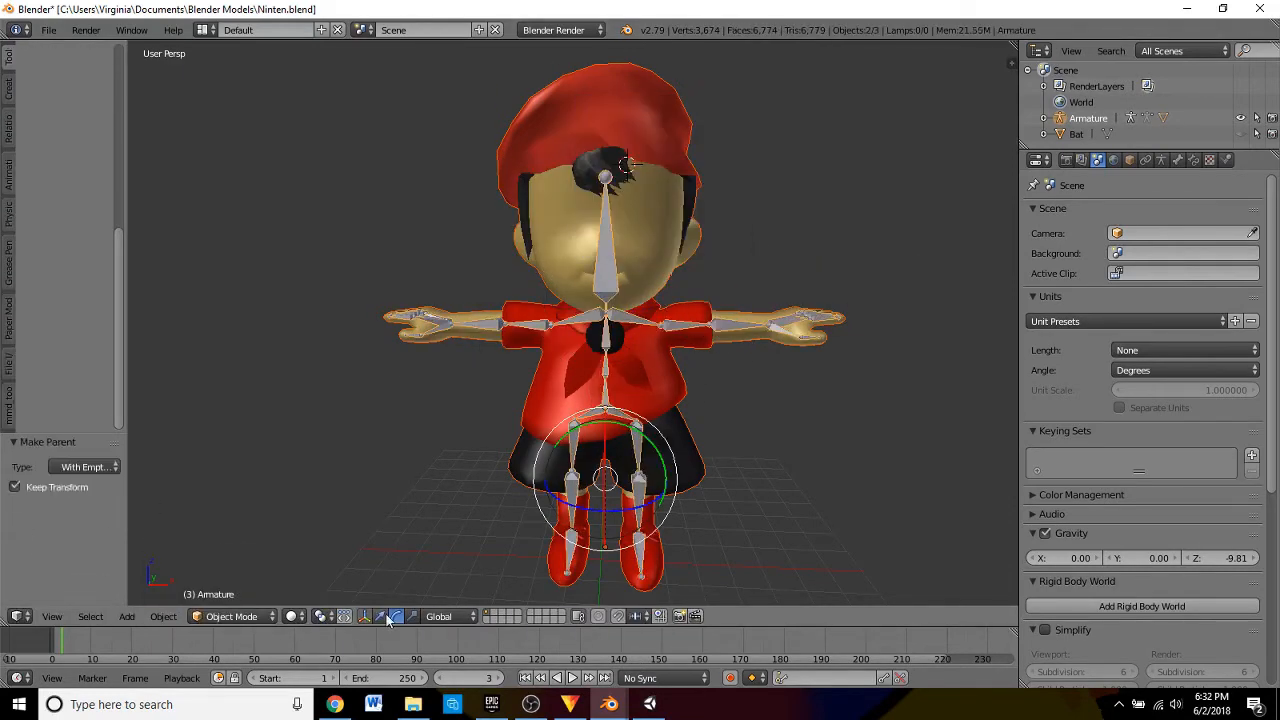
- Switch the armature to Pose Mode to check the new empty-groups parenting on the head bone
{"action": "key", "text": "ctrl+Tab"}
{"action": "middle_click_drag", "start_coordinate": [760, 270], "coordinate": [526, 263]}
{"action": "left_click", "coordinate": [189, 616]}
{"action": "left_click", "coordinate": [200, 597]}
{"action": "key", "text": "ctrl+Tab"}
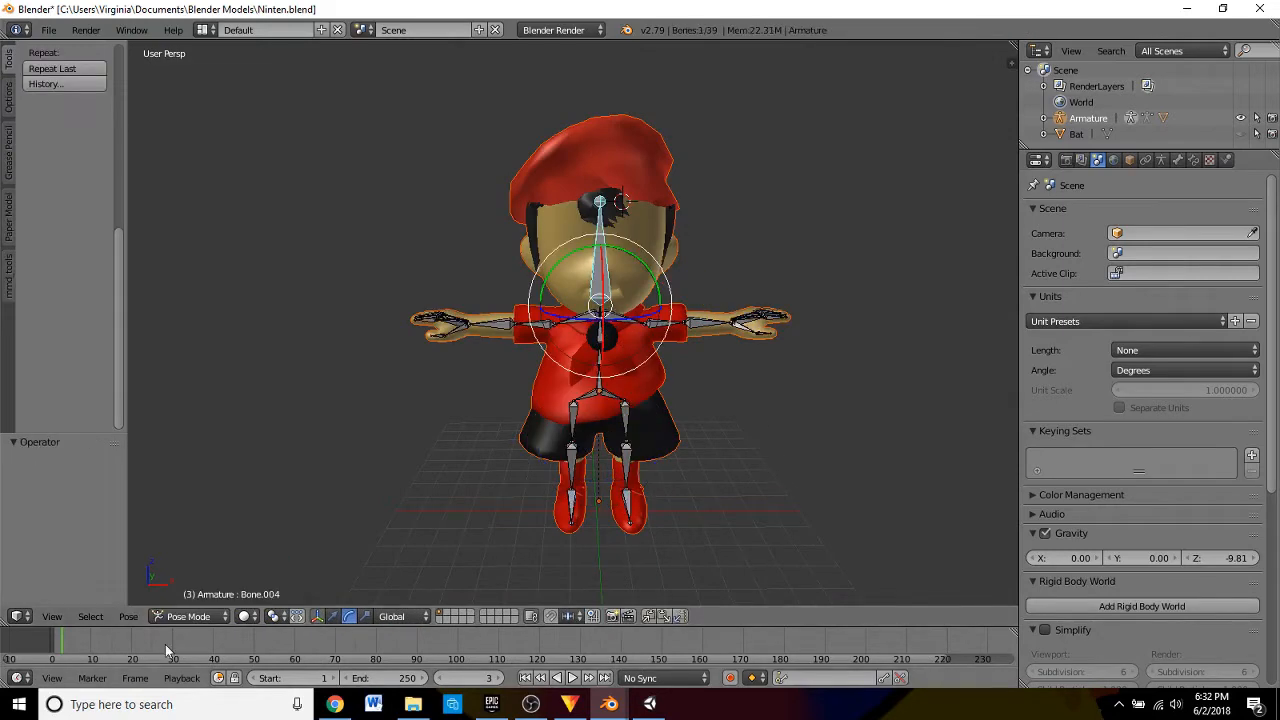
- Return to Object Mode and parent the Ninten mesh to the armature as Object with Keep Transform on
{"action": "left_click", "coordinate": [205, 616]}
{"action": "left_click", "coordinate": [189, 599]}
{"action": "key", "text": "ctrl+p"}
{"action": "left_click", "coordinate": [590, 192]}
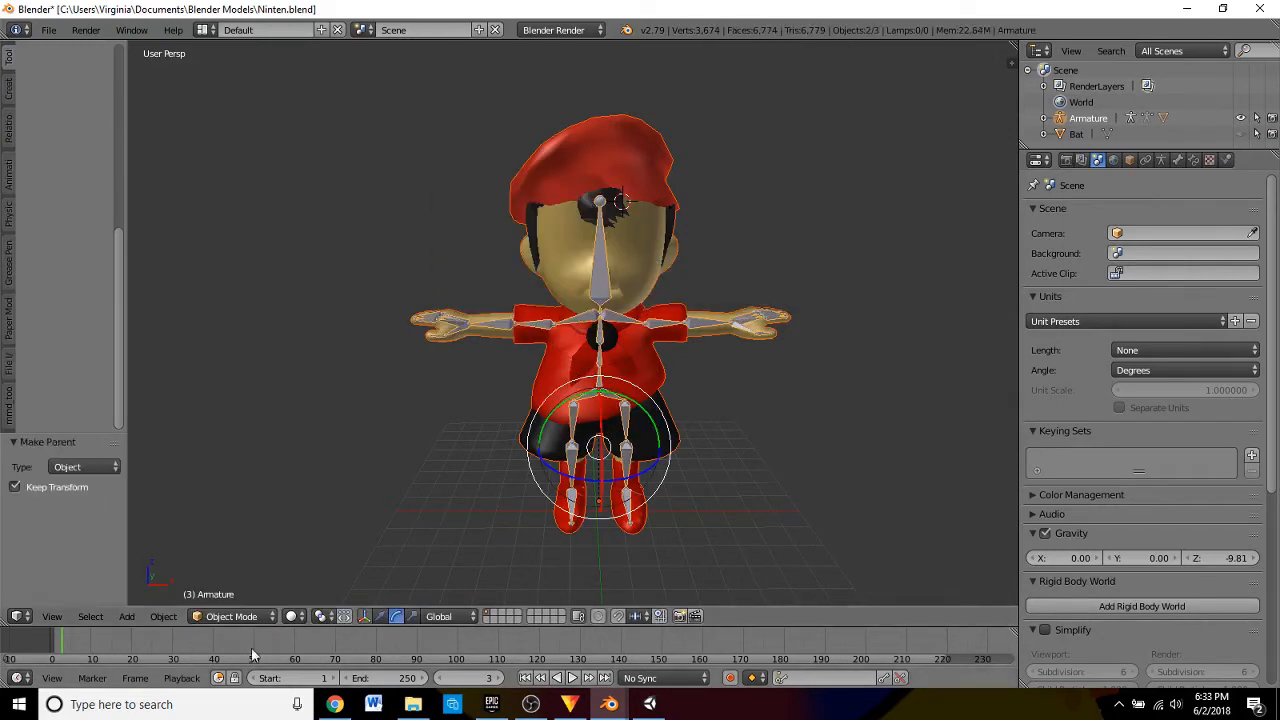
- Put the armature into Pose Mode and select the left upper-arm bone for a closer look
{"action": "left_click", "coordinate": [232, 616]}
{"action": "left_click", "coordinate": [235, 566]}
{"action": "right_click", "coordinate": [655, 323]}
{"action": "left_click", "coordinate": [189, 616]}
{"action": "left_click", "coordinate": [195, 598]}
{"action": "key", "text": "ctrl+Tab"}
{"action": "middle_click_drag", "start_coordinate": [660, 219], "coordinate": [600, 222]}
{"action": "scroll", "coordinate": [600, 222], "scroll_direction": "up", "scroll_amount": 5}
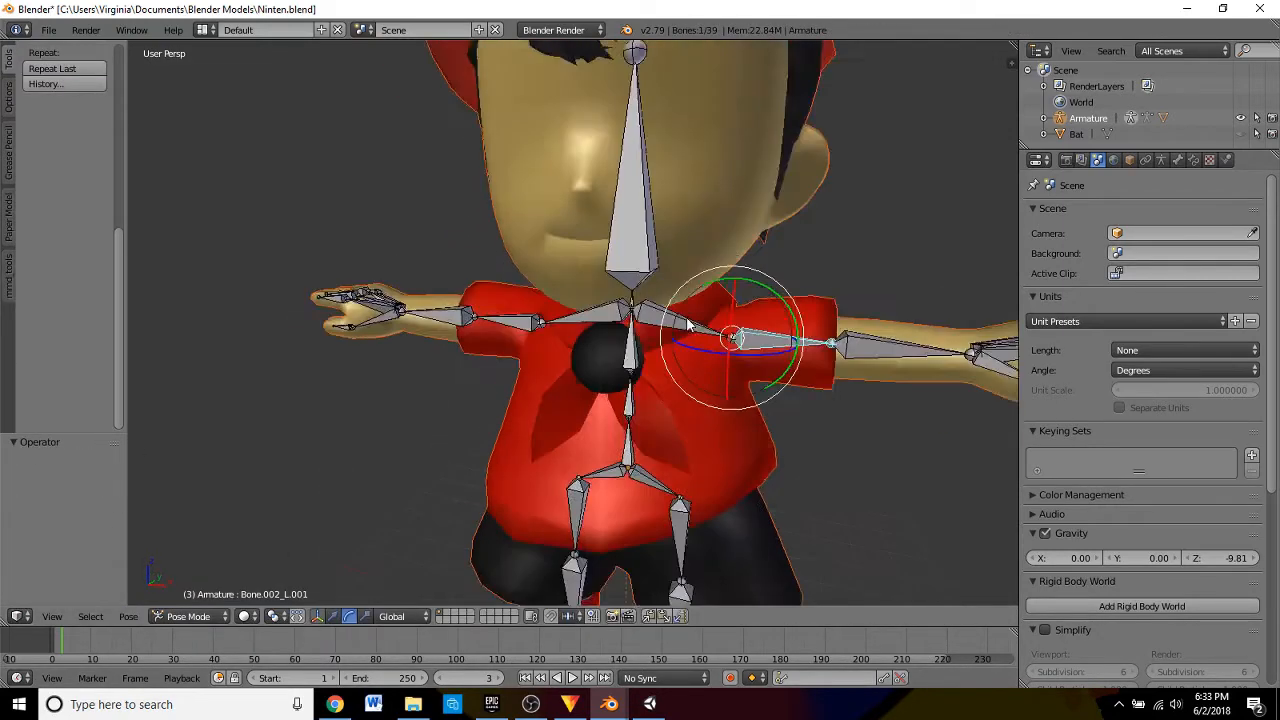
- Return the armature to Object Mode and check the Ninten mesh in Weight Paint mode
{"action": "scroll", "coordinate": [600, 300], "scroll_direction": "down", "scroll_amount": 2}
{"action": "left_click", "coordinate": [176, 616]}
{"action": "left_click", "coordinate": [186, 597]}
{"action": "right_click", "coordinate": [571, 498]}
{"action": "left_click", "coordinate": [266, 617]}
{"action": "left_click", "coordinate": [236, 530]}
{"action": "left_click", "coordinate": [1177, 160]}
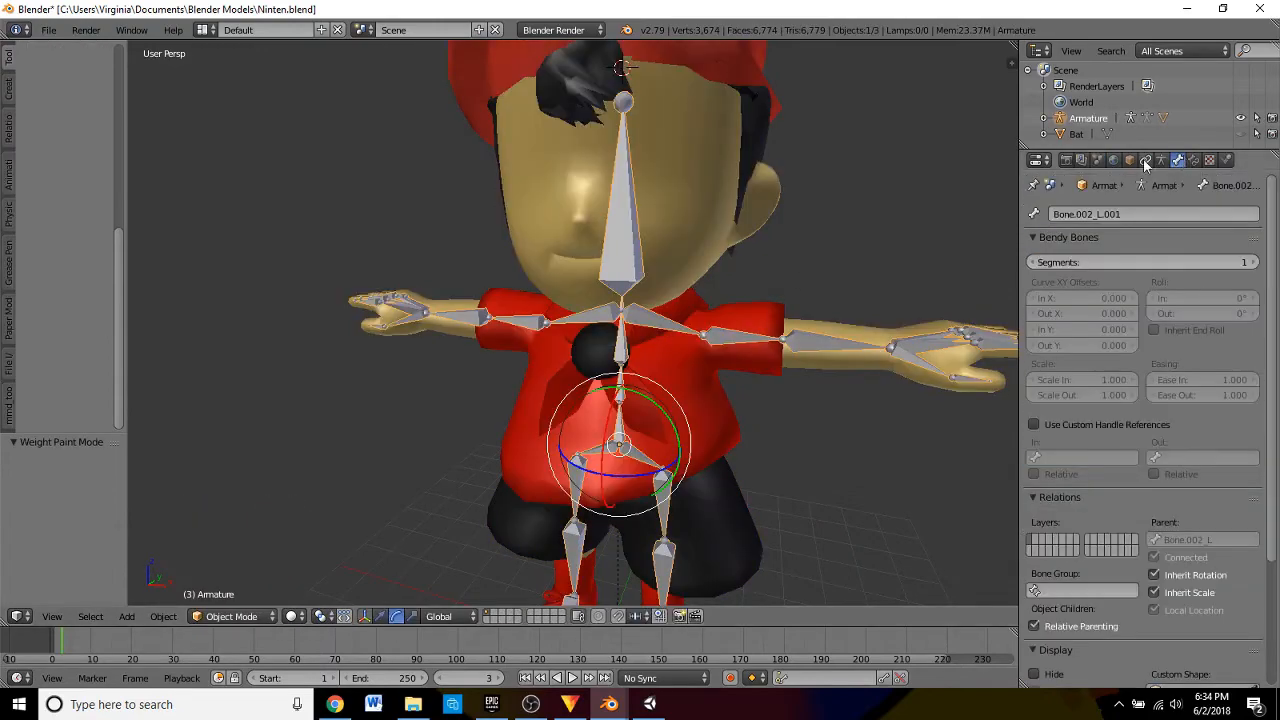
- Remove the Armature modifier from the Ninten mesh in Object Mode
{"action": "left_click", "coordinate": [1163, 118]}
{"action": "scroll", "coordinate": [1266, 234], "scroll_direction": "up", "scroll_amount": 4}
{"action": "left_click", "coordinate": [232, 616]}
{"action": "left_click", "coordinate": [230, 598]}
{"action": "left_click", "coordinate": [1161, 160]}
{"action": "left_click", "coordinate": [1253, 241]}
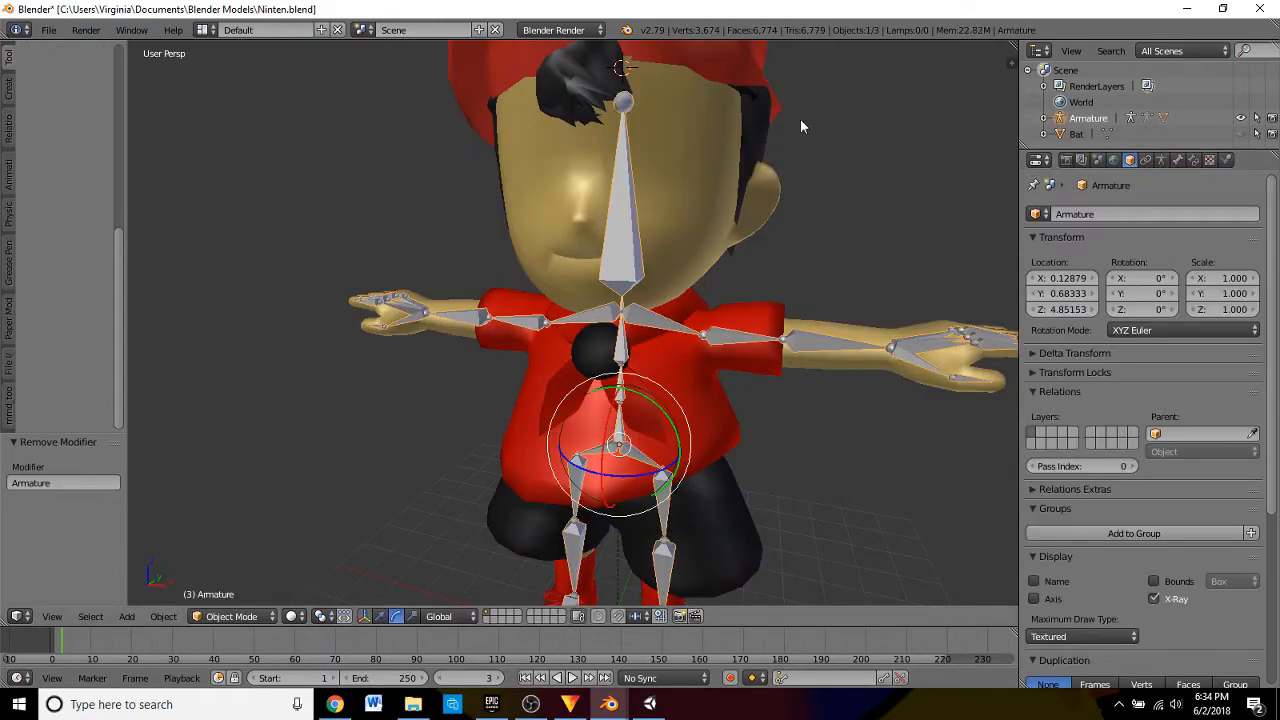
- Add a Subdivision Surface modifier to the Ninten mesh and parent the mesh to the armature with automatic weights
{"action": "left_click", "coordinate": [1150, 214]}
{"action": "left_click", "coordinate": [1085, 483]}
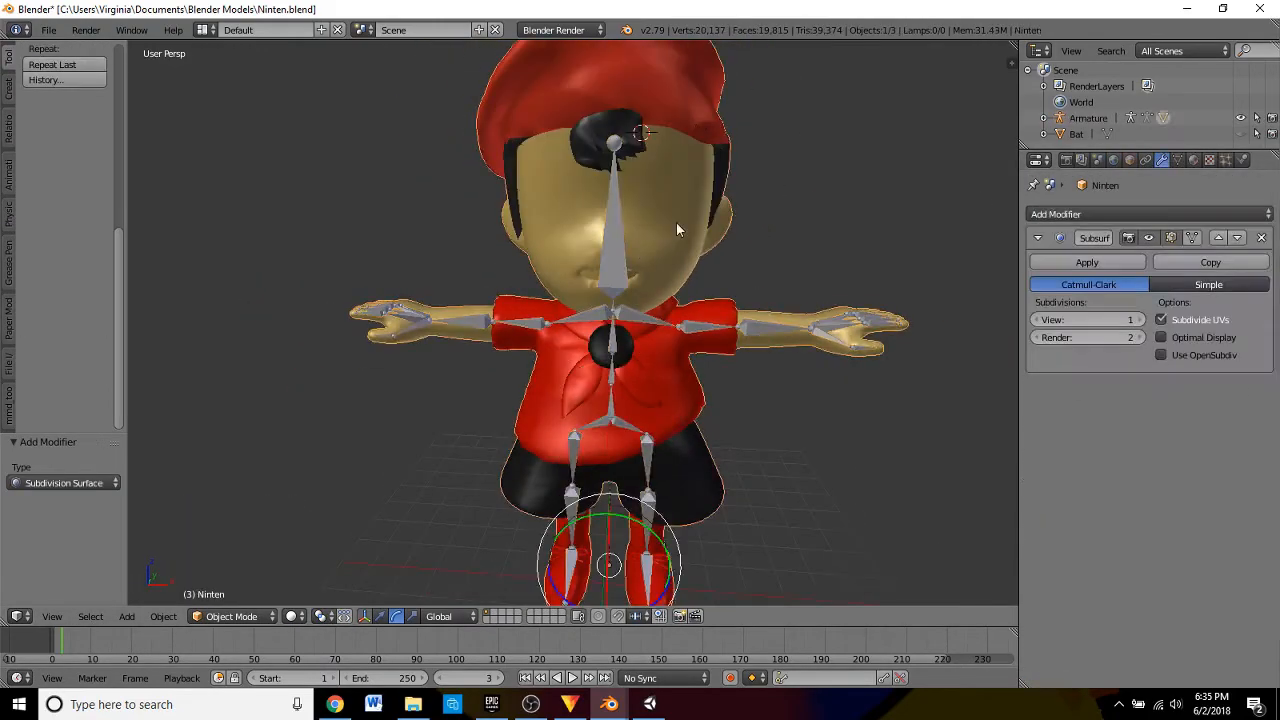
{"action": "key", "text": "ctrl+p"}
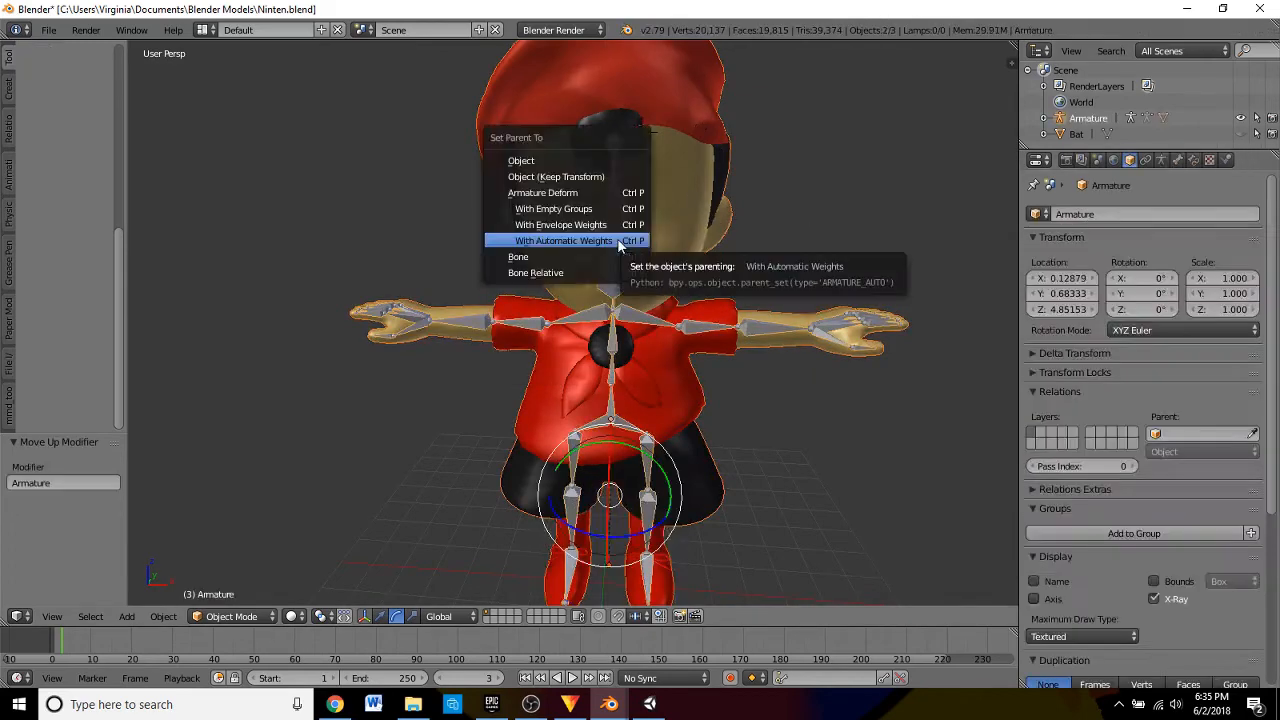
{"action": "left_click", "coordinate": [618, 242]}
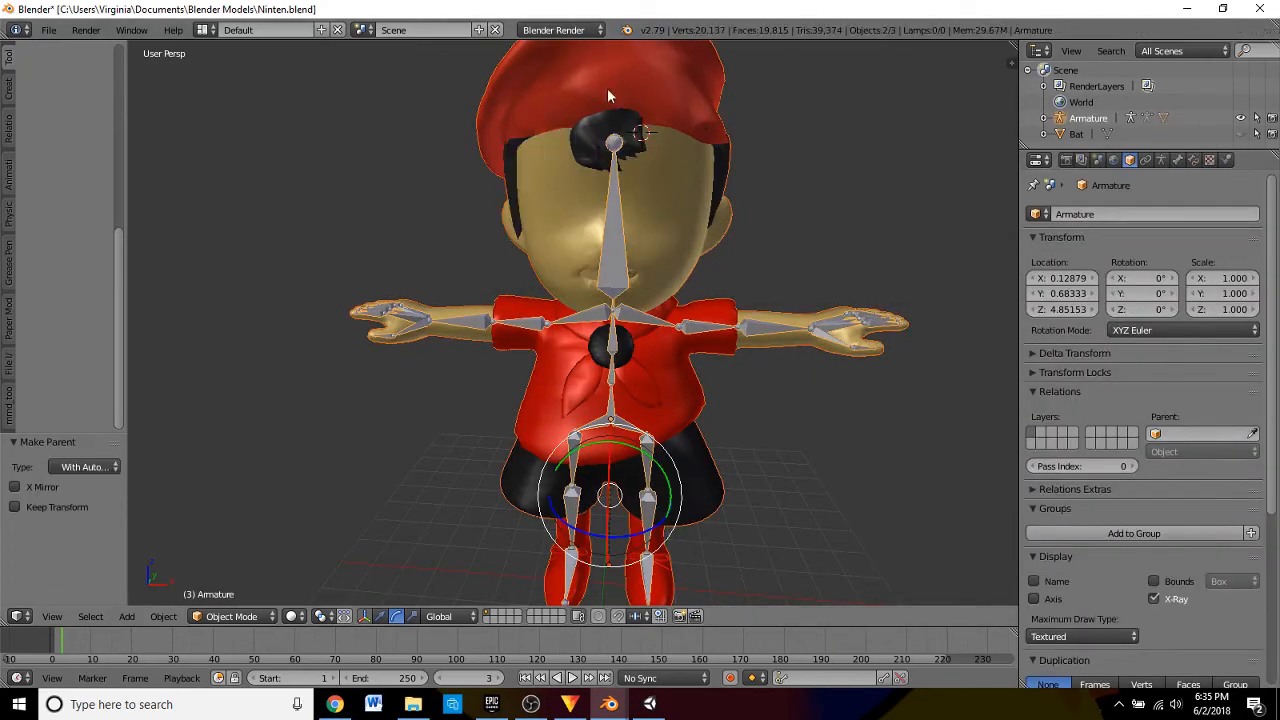
- Remove the mesh's Subdivision Surface modifier and try to apply its Armature modifier with Bone Envelopes enabled
{"action": "right_click", "coordinate": [607, 88]}
{"action": "left_click", "coordinate": [1258, 381]}
{"action": "left_click", "coordinate": [1078, 262]}
{"action": "left_click", "coordinate": [1160, 319]}
{"action": "left_click", "coordinate": [1162, 301]}
{"action": "left_click", "coordinate": [1055, 264]}
{"action": "left_click", "coordinate": [1161, 302]}
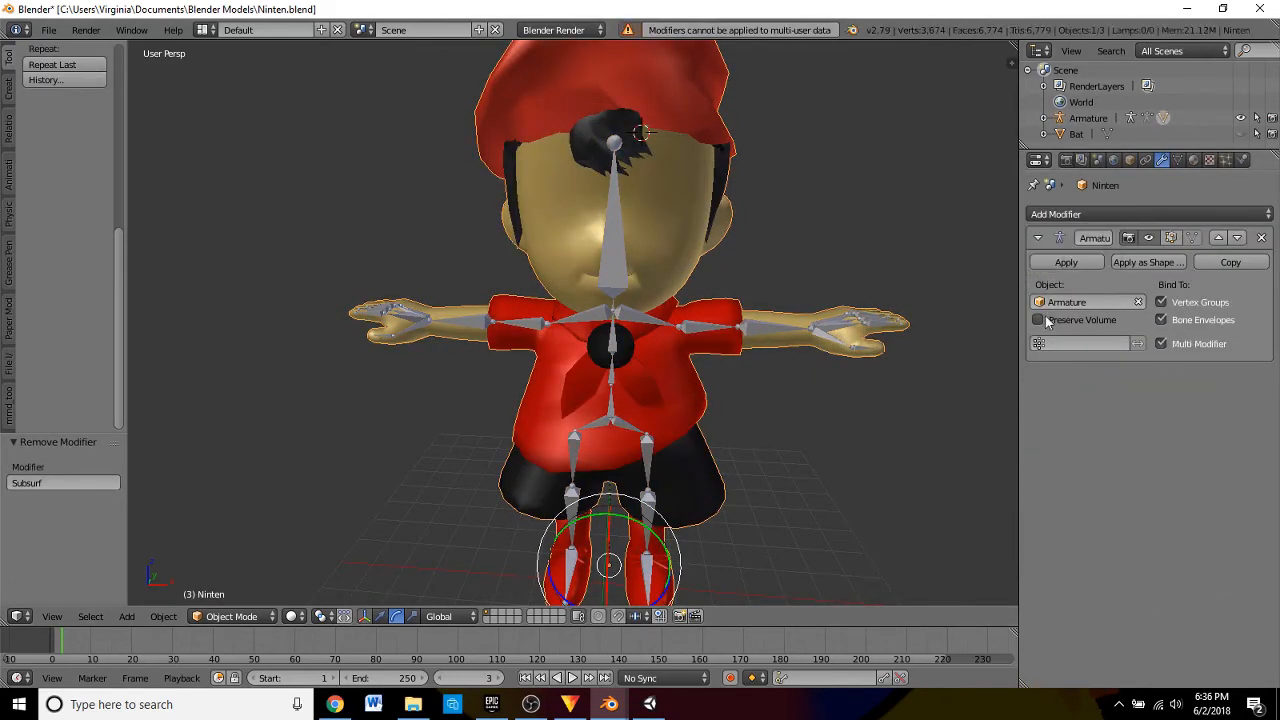
- Try applying the Armature modifier with different Preserve Volume, Multi Modifier and Vertex Groups settings, and remove the modifier
{"action": "left_click", "coordinate": [1039, 319]}
{"action": "left_click", "coordinate": [1161, 343]}
{"action": "left_click", "coordinate": [1080, 343]}
{"action": "left_click", "coordinate": [1052, 366]}
{"action": "left_click", "coordinate": [1162, 300]}
{"action": "left_click", "coordinate": [1066, 264]}
{"action": "left_click", "coordinate": [1261, 237]}
- Parent the Ninten mesh to the armature again and select the head bone in Pose Mode
{"action": "right_click", "coordinate": [622, 217], "text": "shift"}
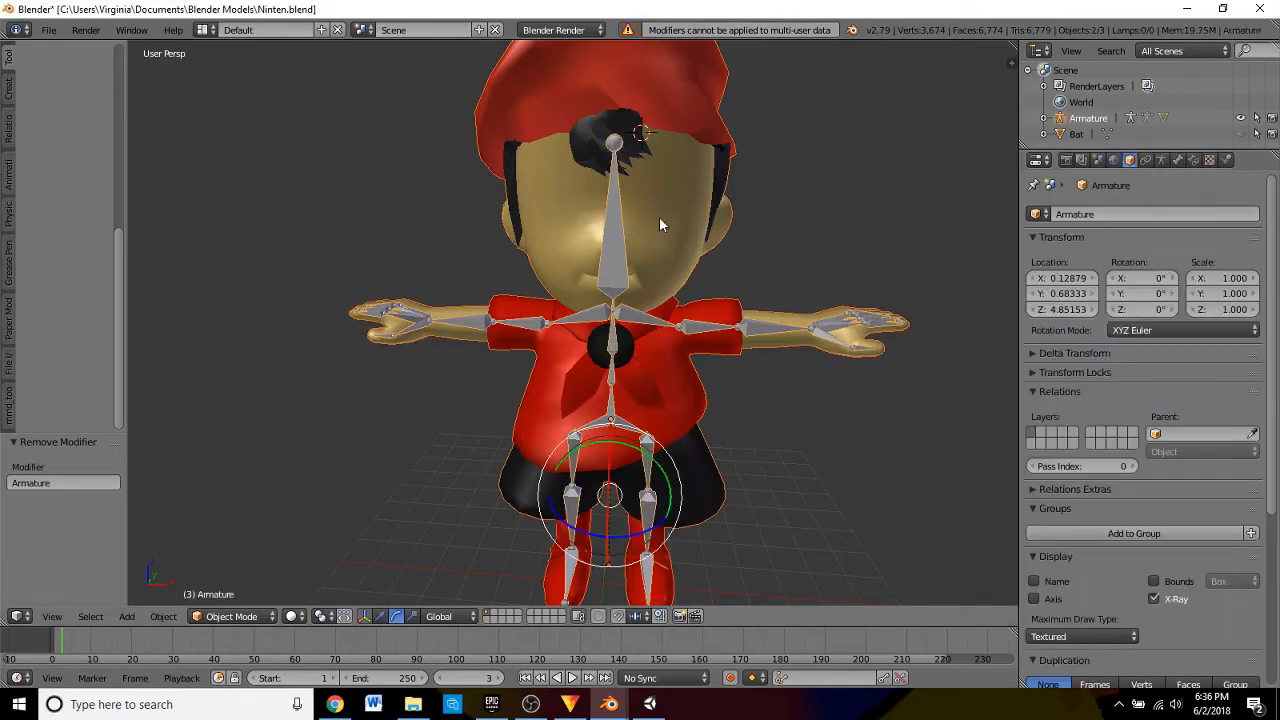
{"action": "key", "text": "ctrl+p"}
{"action": "left_click", "coordinate": [659, 217]}
{"action": "key", "text": "ctrl+Tab"}
{"action": "right_click", "coordinate": [625, 246]}
- Undo the last parenting and bone selection changes
{"action": "key", "text": "ctrl+z"}
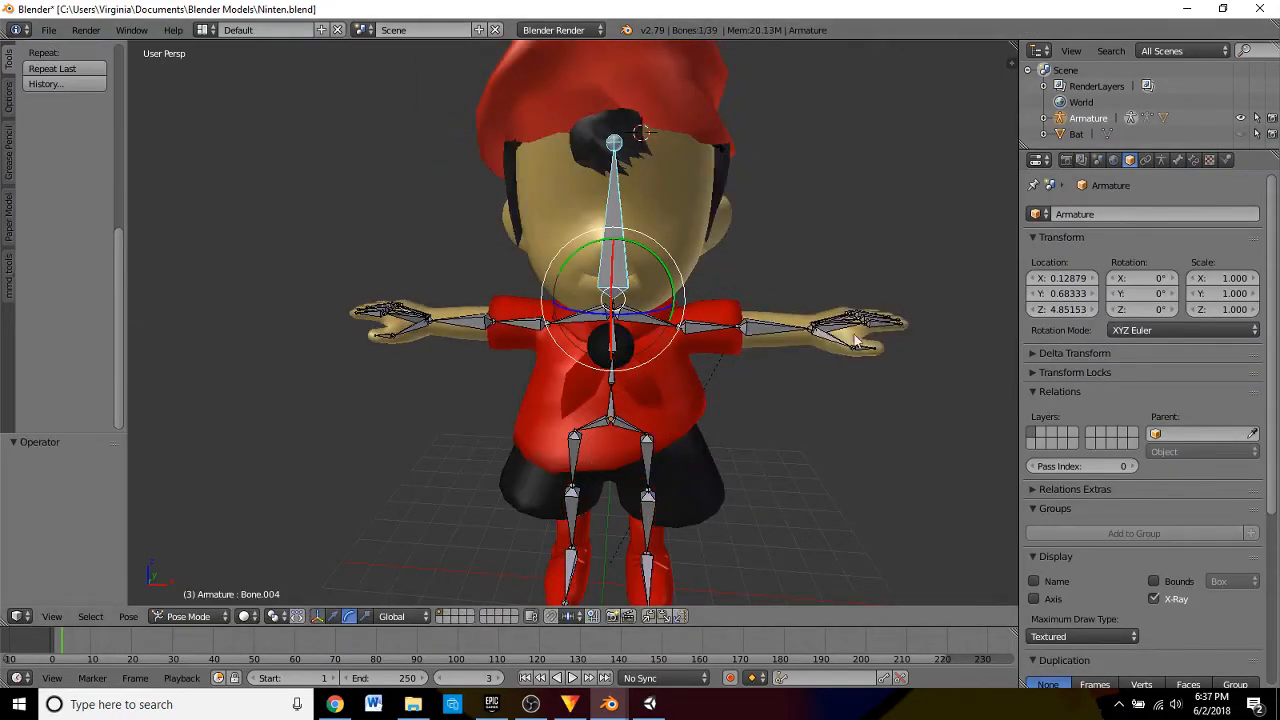
{"action": "scroll", "coordinate": [855, 341], "scroll_direction": "up", "scroll_amount": 1}
{"action": "key", "text": "ctrl+z"}
{"action": "key", "text": "ctrl+z"}
{"action": "key", "text": "ctrl+z"}
{"action": "key", "text": "ctrl+z"}
- Parent the Ninten mesh to the armature with automatic weights through the outliner
{"action": "scroll", "coordinate": [1091, 137], "scroll_direction": "down", "scroll_amount": 1}
{"action": "left_click_drag", "start_coordinate": [1069, 140], "coordinate": [1075, 106]}
{"action": "left_click", "coordinate": [1045, 130]}
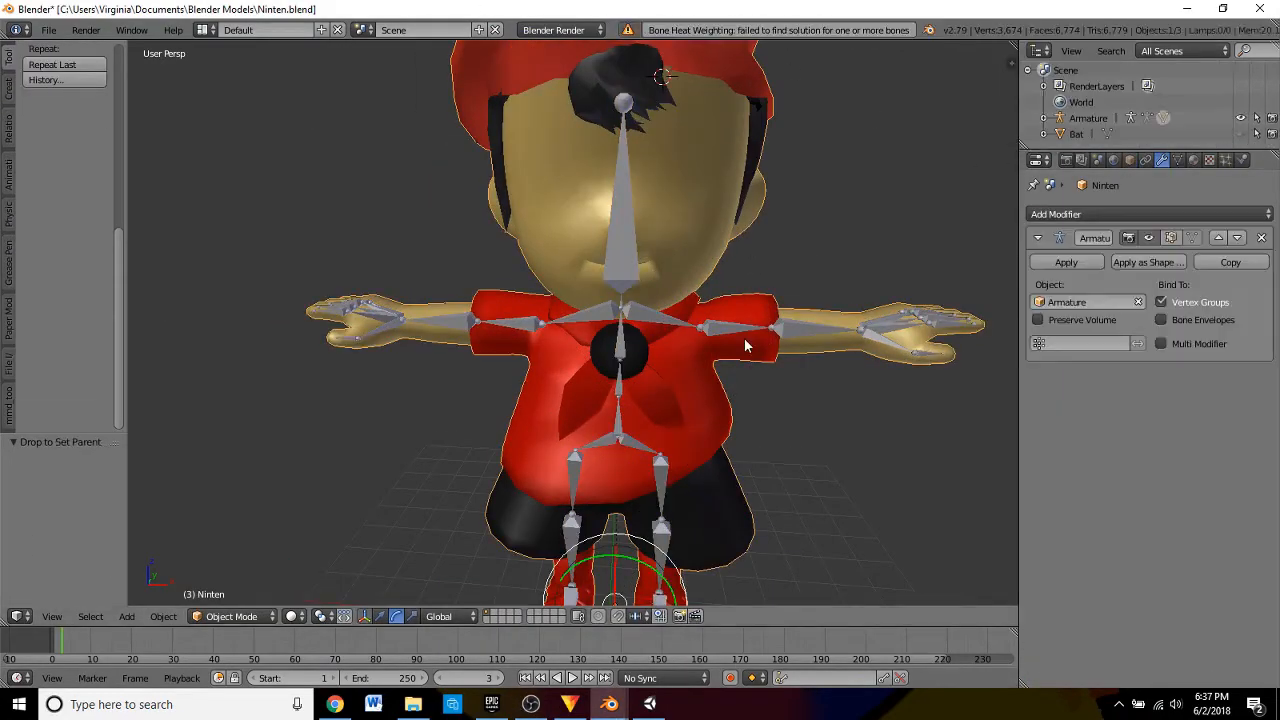
- Inspect the right foot bone's influence on the mesh in Weight Paint mode
{"action": "right_click", "coordinate": [745, 338]}
{"action": "key", "text": "ctrl+Tab"}
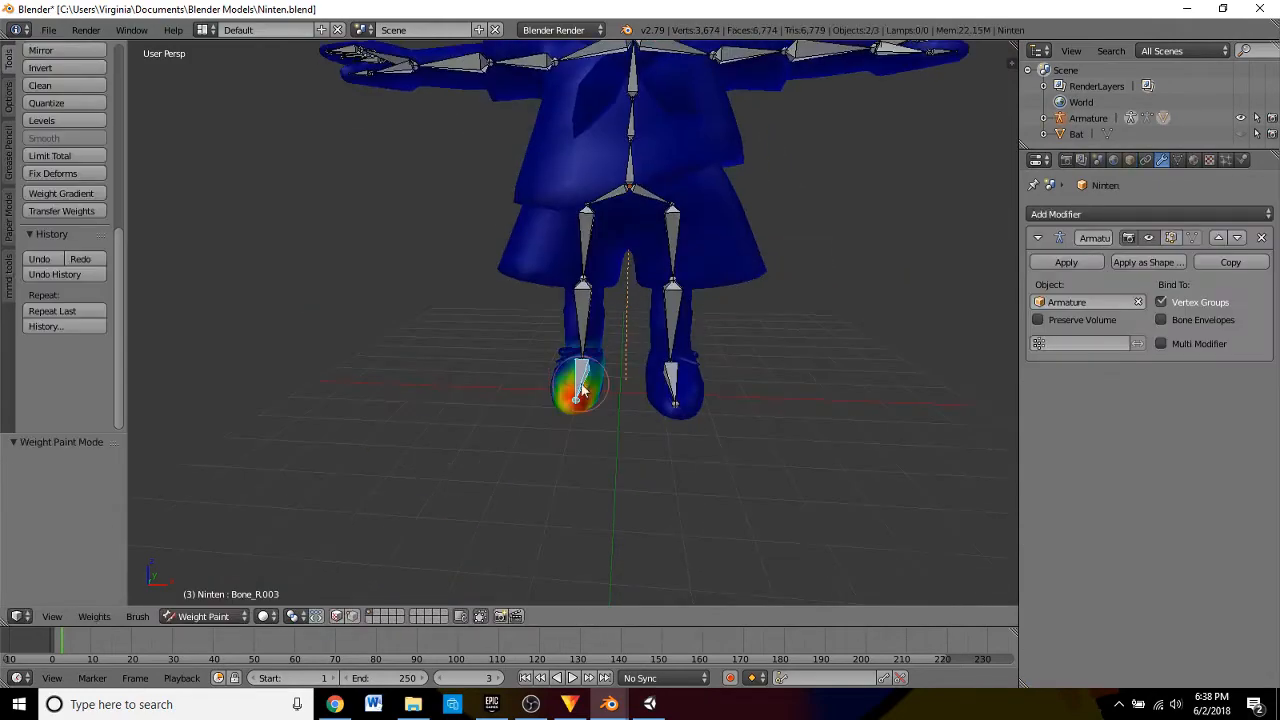
{"action": "mouse_move", "coordinate": [640, 420]}
{"action": "middle_mouse_down"}
{"action": "mouse_move", "coordinate": [866, 423]}
{"action": "mouse_move", "coordinate": [487, 400]}
{"action": "mouse_move", "coordinate": [466, 423]}
{"action": "mouse_move", "coordinate": [571, 377]}
{"action": "mouse_move", "coordinate": [725, 393]}
{"action": "middle_mouse_up"}
{"action": "scroll", "coordinate": [466, 423], "scroll_direction": "down", "scroll_amount": 3}
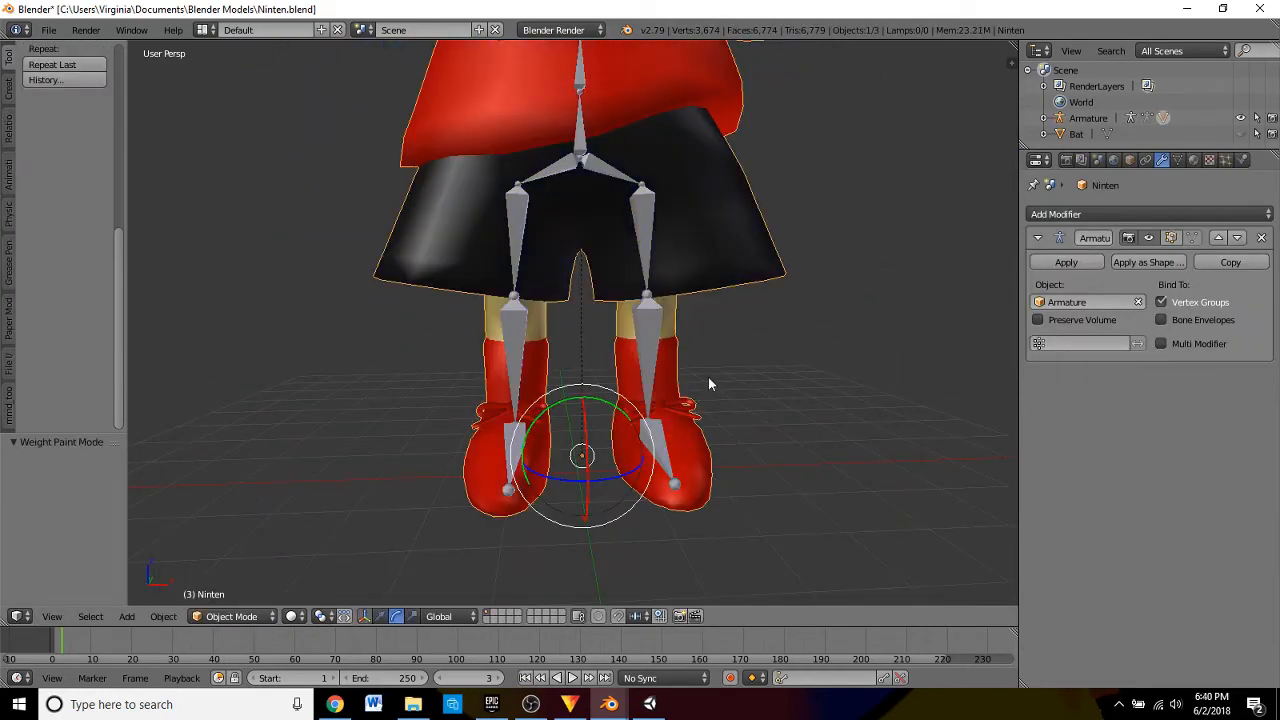
{"action": "scroll", "coordinate": [757, 519], "scroll_direction": "down", "scroll_amount": 1}
{"action": "middle_click_drag", "start_coordinate": [480, 522], "coordinate": [503, 469], "text": "shift"}
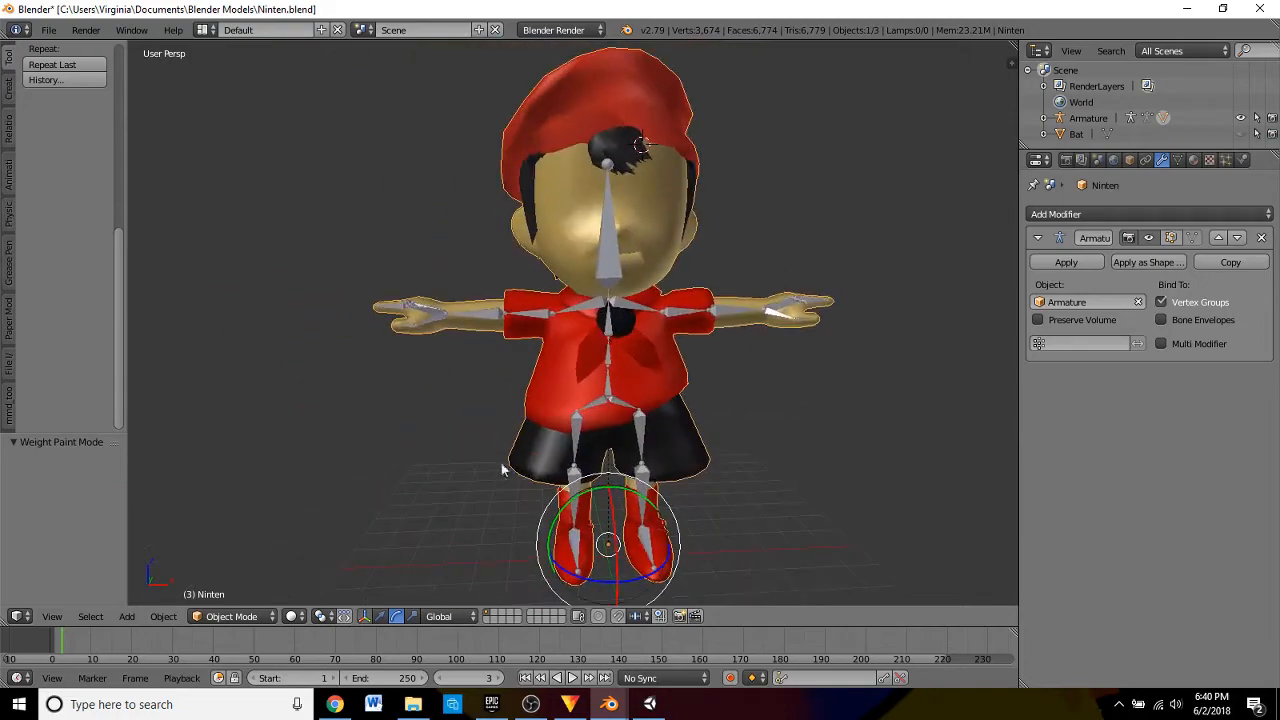
- Select the armature and the Ninten mesh, enter Weight Paint mode, and show the left foot bone's weights
{"action": "right_click", "coordinate": [574, 466]}
{"action": "key", "text": "a"}
{"action": "key", "text": "a"}
{"action": "right_click", "coordinate": [524, 452], "text": "shift"}
{"action": "left_click", "coordinate": [243, 616]}
{"action": "left_click", "coordinate": [232, 514]}
{"action": "right_click", "coordinate": [642, 496]}
{"action": "middle_click_drag", "start_coordinate": [642, 497], "coordinate": [645, 450]}
{"action": "right_click", "coordinate": [650, 500]}
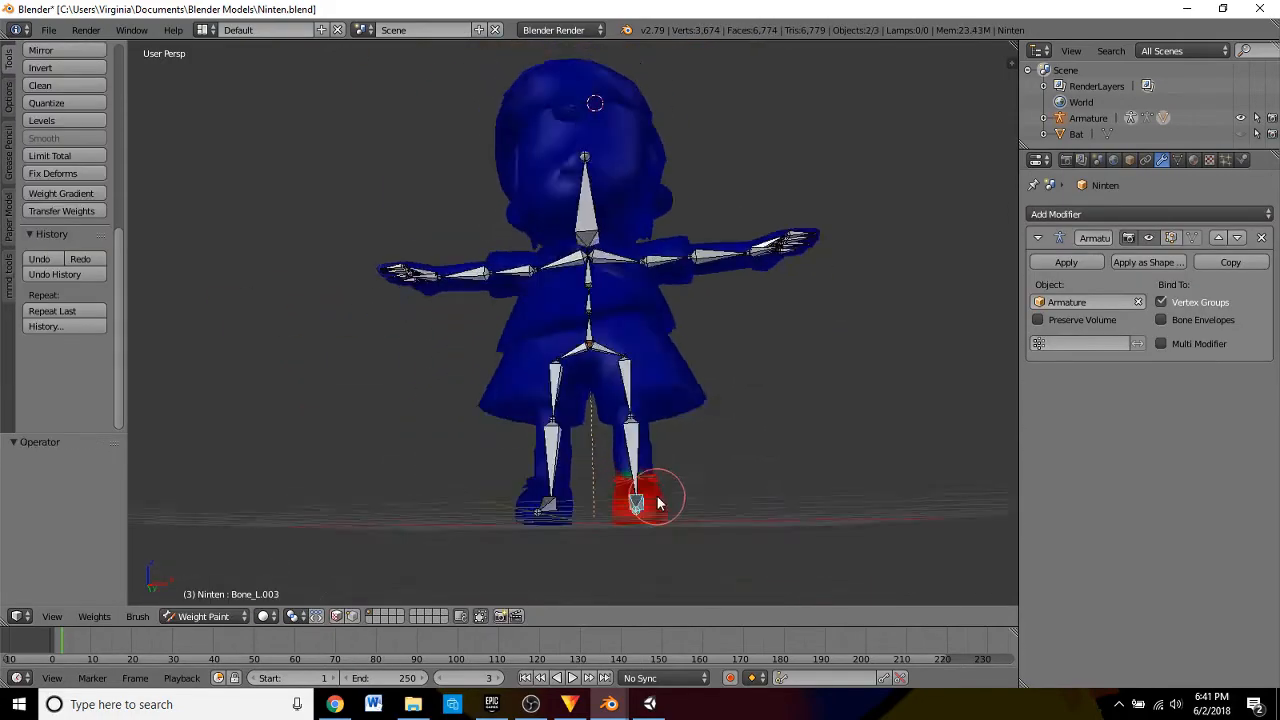
- Check the left lower-leg bone's weights and select that bone in Pose Mode to view the leg from the side
{"action": "scroll", "coordinate": [660, 497], "scroll_direction": "up", "scroll_amount": 3}
{"action": "right_click", "coordinate": [628, 390]}
{"action": "mouse_move", "coordinate": [663, 525]}
{"action": "middle_mouse_down", "text": "shift"}
{"action": "mouse_move", "coordinate": [628, 368]}
{"action": "mouse_move", "coordinate": [640, 457]}
{"action": "middle_mouse_up", "text": "shift"}
{"action": "key", "text": "ctrl+Tab"}
{"action": "right_click", "coordinate": [628, 408]}
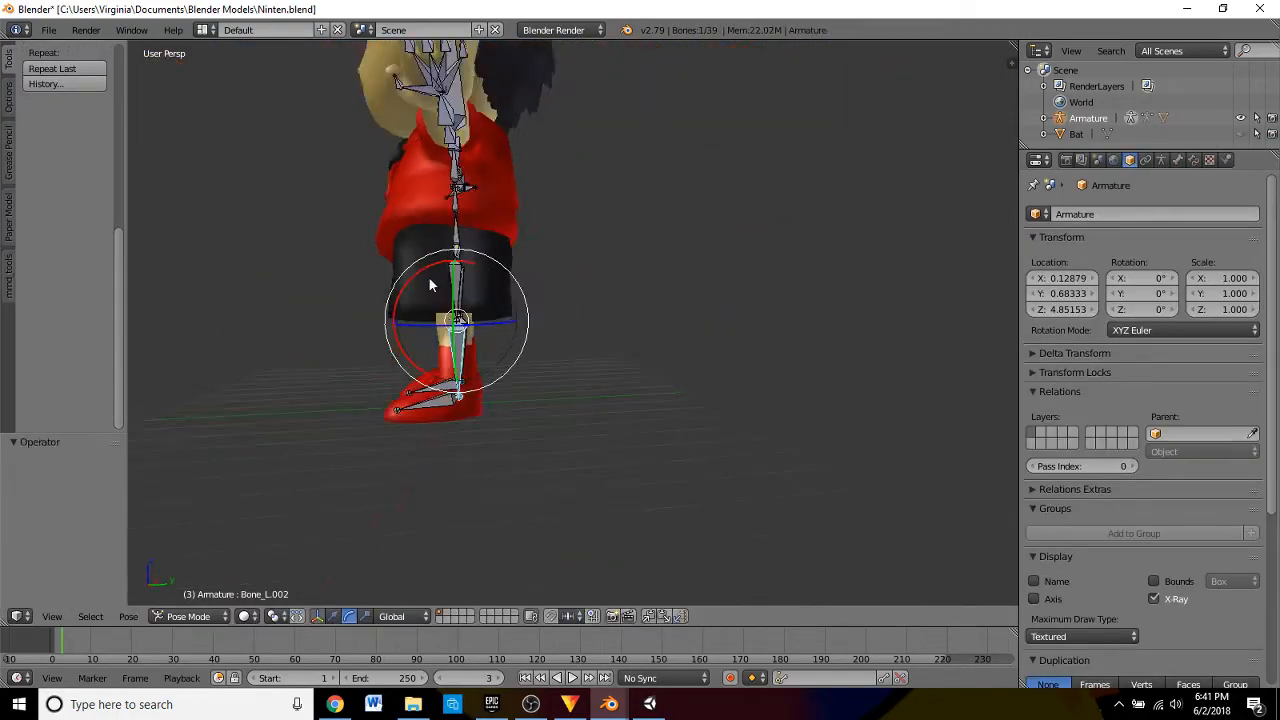
{"action": "middle_click_drag", "start_coordinate": [429, 283], "coordinate": [611, 303]}
- Select all bones of the armature and put the Ninten mesh back into Weight Paint mode
{"action": "key", "text": "a"}
{"action": "key", "text": "a"}
{"action": "left_click", "coordinate": [200, 616]}
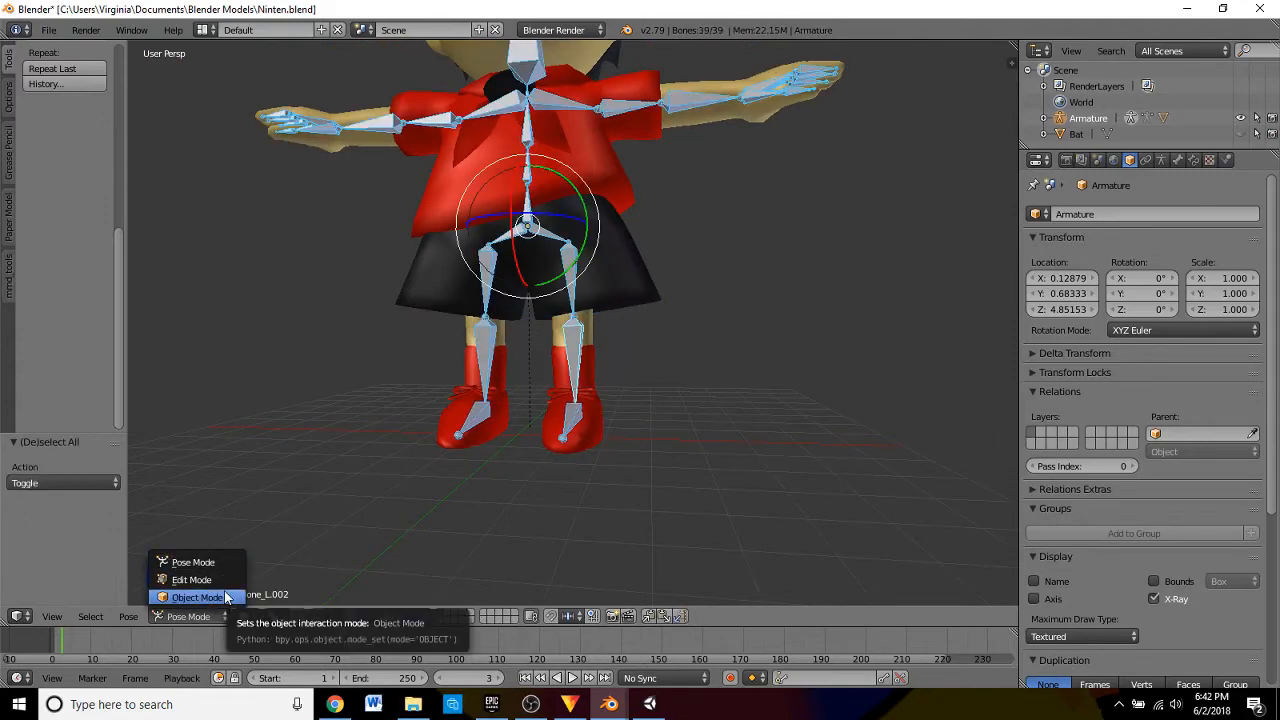
{"action": "left_click", "coordinate": [225, 597]}
{"action": "right_click", "coordinate": [455, 420]}
{"action": "left_click", "coordinate": [200, 616]}
{"action": "left_click", "coordinate": [240, 526]}
- Paint weight 1.000 onto the left side of the shorts and the left leg for the left thigh bone
{"action": "scroll", "coordinate": [606, 354], "scroll_direction": "down", "scroll_amount": 3}
{"action": "scroll", "coordinate": [104, 180], "scroll_direction": "up", "scroll_amount": 6}
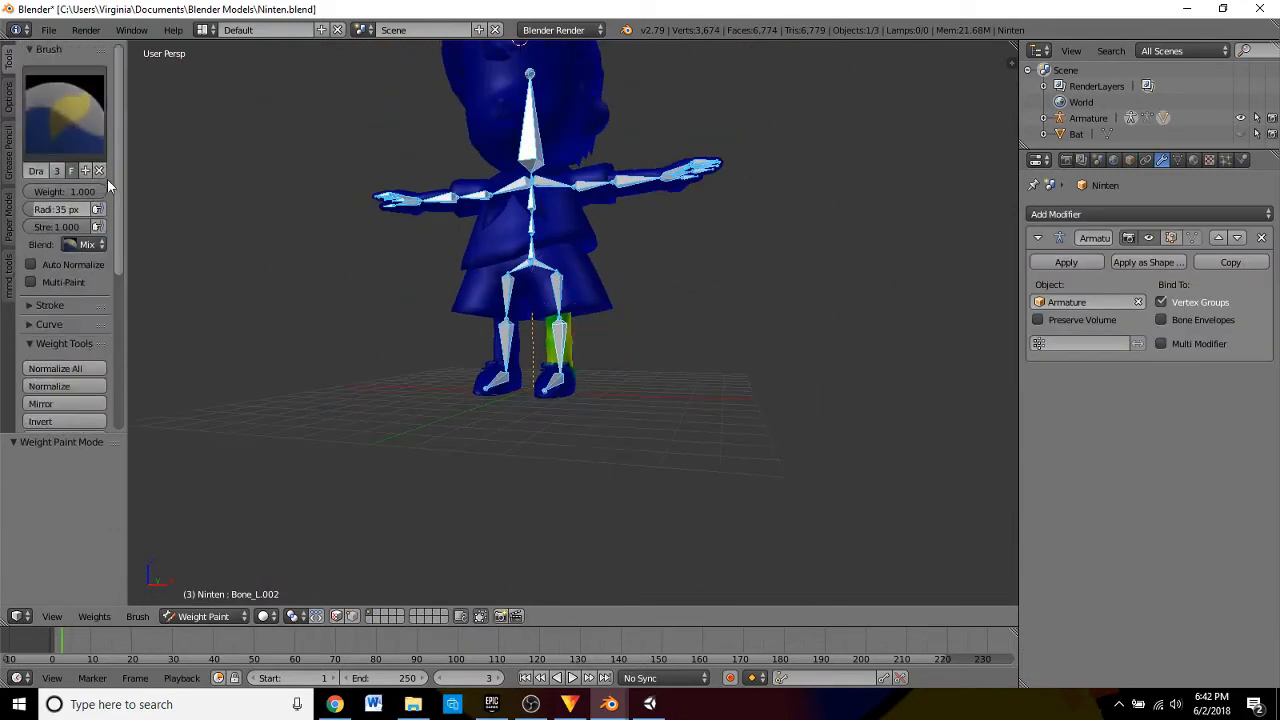
{"action": "scroll", "coordinate": [751, 268], "scroll_direction": "up", "scroll_amount": 7}
{"action": "scroll", "coordinate": [751, 268], "scroll_direction": "down", "scroll_amount": 6}
{"action": "mouse_move", "coordinate": [510, 320]}
{"action": "middle_mouse_down"}
{"action": "mouse_move", "coordinate": [546, 330]}
{"action": "mouse_move", "coordinate": [620, 300]}
{"action": "mouse_move", "coordinate": [560, 310]}
{"action": "middle_mouse_up"}
{"action": "right_click", "coordinate": [550, 318]}
{"action": "scroll", "coordinate": [550, 318], "scroll_direction": "up", "scroll_amount": 3}
{"action": "mouse_move", "coordinate": [690, 310]}
{"action": "left_mouse_down"}
{"action": "mouse_move", "coordinate": [590, 368]}
{"action": "mouse_move", "coordinate": [726, 294]}
{"action": "left_mouse_up"}
{"action": "middle_click_drag", "start_coordinate": [726, 294], "coordinate": [280, 300]}
{"action": "left_click_drag", "start_coordinate": [520, 275], "coordinate": [543, 343]}
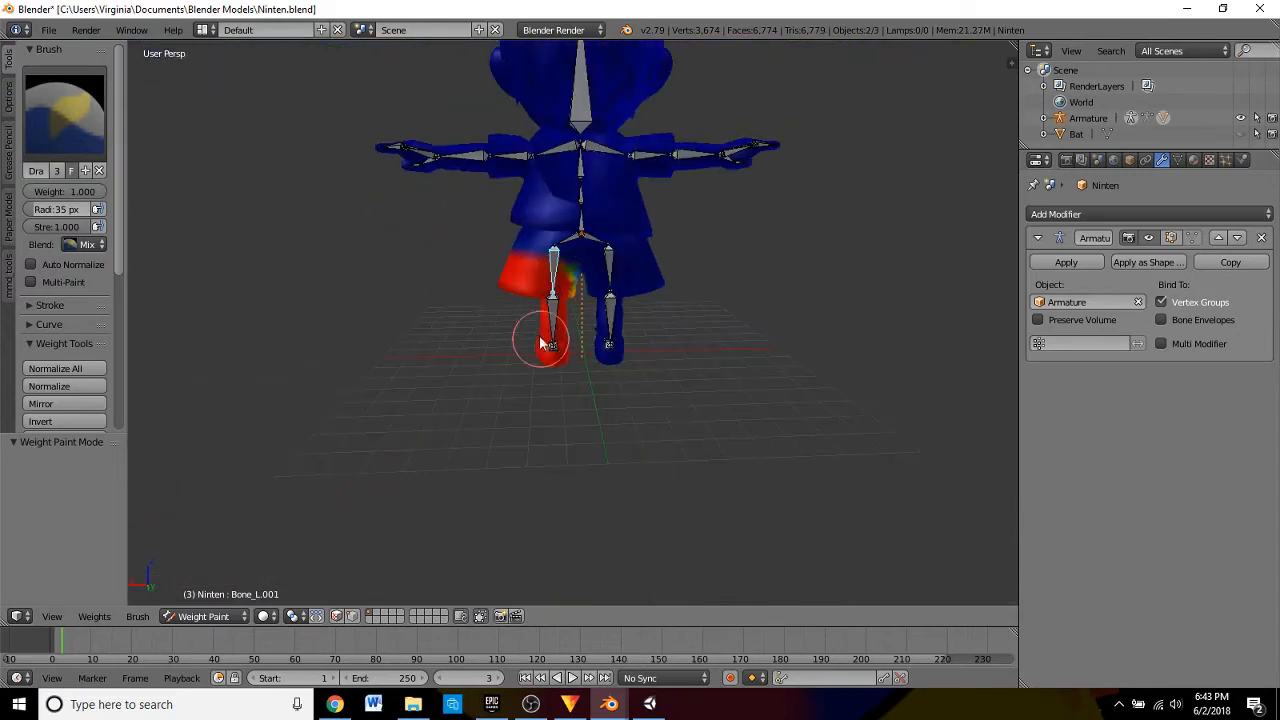
- Select the right thigh bone and paint weight 1.000 onto the right side of the shorts and the right leg
{"action": "scroll", "coordinate": [563, 283], "scroll_direction": "up", "scroll_amount": 3}
{"action": "middle_click_drag", "start_coordinate": [488, 170], "coordinate": [850, 190]}
{"action": "scroll", "coordinate": [500, 323], "scroll_direction": "down", "scroll_amount": 3}
{"action": "scroll", "coordinate": [500, 320], "scroll_direction": "up", "scroll_amount": 4}
{"action": "right_click", "coordinate": [480, 300]}
{"action": "mouse_move", "coordinate": [470, 540]}
{"action": "left_mouse_down"}
{"action": "mouse_move", "coordinate": [534, 323]}
{"action": "mouse_move", "coordinate": [336, 218]}
{"action": "mouse_move", "coordinate": [510, 260]}
{"action": "left_mouse_up"}
{"action": "scroll", "coordinate": [511, 300], "scroll_direction": "down", "scroll_amount": 4}
{"action": "middle_click_drag", "start_coordinate": [511, 303], "coordinate": [800, 303]}
{"action": "left_click_drag", "start_coordinate": [745, 280], "coordinate": [690, 420]}
- Extend the right thigh bone's weight paint around the remaining parts of the shorts' right side
{"action": "mouse_move", "coordinate": [690, 420]}
{"action": "middle_mouse_down"}
{"action": "mouse_move", "coordinate": [734, 303]}
{"action": "mouse_move", "coordinate": [640, 185]}
{"action": "middle_mouse_up"}
{"action": "scroll", "coordinate": [660, 335], "scroll_direction": "up", "scroll_amount": 4}
{"action": "scroll", "coordinate": [698, 369], "scroll_direction": "down", "scroll_amount": 4}
{"action": "mouse_move", "coordinate": [698, 369]}
{"action": "middle_mouse_down"}
{"action": "mouse_move", "coordinate": [846, 387]}
{"action": "mouse_move", "coordinate": [686, 289]}
{"action": "mouse_move", "coordinate": [491, 200]}
{"action": "mouse_move", "coordinate": [663, 194]}
{"action": "middle_mouse_up"}
{"action": "scroll", "coordinate": [686, 289], "scroll_direction": "up", "scroll_amount": 4}
{"action": "left_click", "coordinate": [491, 200], "text": "ctrl"}
{"action": "left_click_drag", "start_coordinate": [663, 194], "coordinate": [580, 182]}
{"action": "scroll", "coordinate": [729, 182], "scroll_direction": "down", "scroll_amount": 3}
{"action": "scroll", "coordinate": [664, 281], "scroll_direction": "up", "scroll_amount": 4}
{"action": "mouse_move", "coordinate": [733, 181]}
{"action": "middle_mouse_down"}
{"action": "mouse_move", "coordinate": [664, 281]}
{"action": "mouse_move", "coordinate": [669, 206]}
{"action": "mouse_move", "coordinate": [660, 240]}
{"action": "mouse_move", "coordinate": [600, 223]}
{"action": "mouse_move", "coordinate": [341, 262]}
{"action": "mouse_move", "coordinate": [609, 440]}
{"action": "mouse_move", "coordinate": [543, 271]}
{"action": "mouse_move", "coordinate": [565, 206]}
{"action": "middle_mouse_up"}
{"action": "scroll", "coordinate": [600, 223], "scroll_direction": "down", "scroll_amount": 4}
{"action": "scroll", "coordinate": [341, 262], "scroll_direction": "up", "scroll_amount": 5}
- Try resizing the brush and undo the last two changes
{"action": "key", "text": "f"}
{"action": "left_click", "coordinate": [341, 262]}
{"action": "key", "text": "ctrl+z"}
{"action": "key", "text": "ctrl+z"}
- Check the painted weights, return the mesh to Object Mode, and select the armature
{"action": "scroll", "coordinate": [543, 271], "scroll_direction": "down", "scroll_amount": 3}
{"action": "scroll", "coordinate": [565, 206], "scroll_direction": "up", "scroll_amount": 2}
{"action": "middle_click_drag", "start_coordinate": [643, 357], "coordinate": [701, 295]}
{"action": "scroll", "coordinate": [701, 295], "scroll_direction": "up", "scroll_amount": 4}
{"action": "scroll", "coordinate": [701, 295], "scroll_direction": "down", "scroll_amount": 5}
{"action": "left_click", "coordinate": [214, 616]}
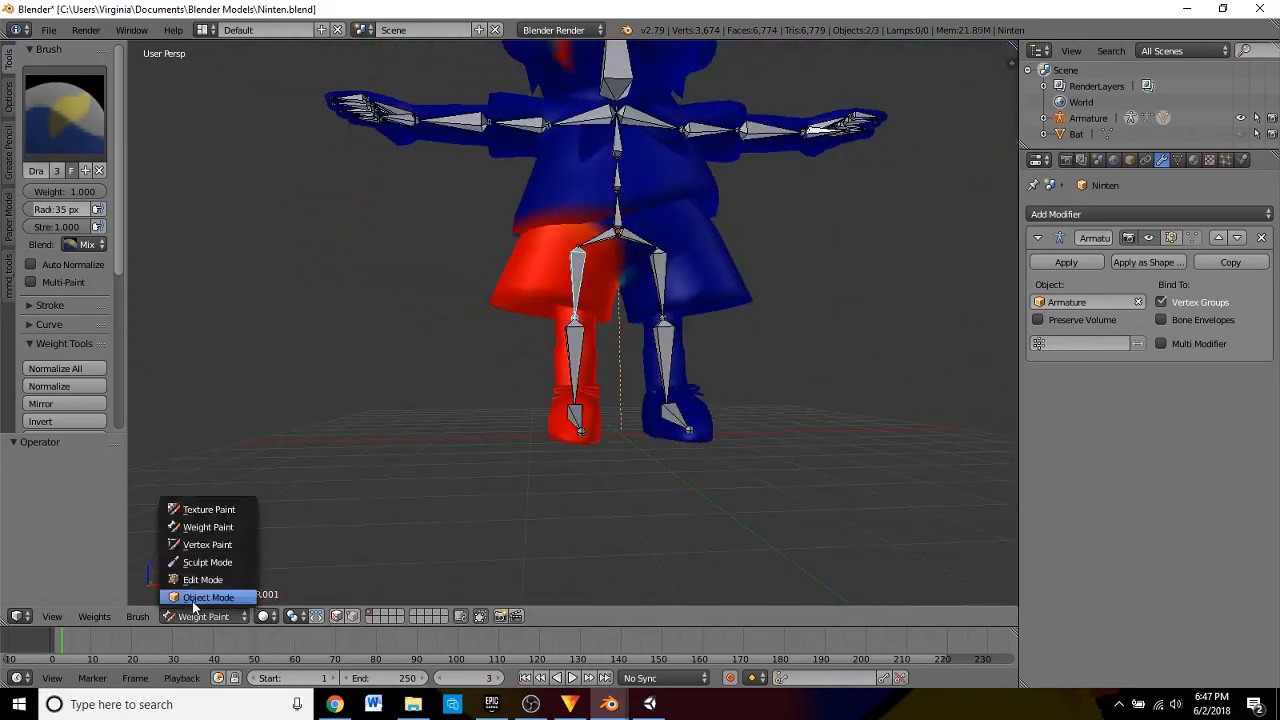
{"action": "left_click", "coordinate": [195, 598]}
{"action": "right_click", "coordinate": [577, 277]}
- Try rotating the selected armature and undo the changes
{"action": "middle_click_drag", "start_coordinate": [420, 310], "coordinate": [600, 325]}
{"action": "left_click_drag", "start_coordinate": [600, 325], "coordinate": [802, 249]}
{"action": "key", "text": "ctrl+z"}
{"action": "mouse_move", "coordinate": [802, 249]}
{"action": "middle_mouse_down"}
{"action": "mouse_move", "coordinate": [353, 338]}
{"action": "mouse_move", "coordinate": [503, 234]}
{"action": "mouse_move", "coordinate": [717, 200]}
{"action": "mouse_move", "coordinate": [494, 350]}
{"action": "mouse_move", "coordinate": [695, 219]}
{"action": "mouse_move", "coordinate": [516, 156]}
{"action": "mouse_move", "coordinate": [955, 574]}
{"action": "mouse_move", "coordinate": [600, 400]}
{"action": "middle_mouse_up"}
{"action": "key", "text": "ctrl+z"}
{"action": "key", "text": "ctrl+z"}
- Test the right thigh bone by rotating it in Pose Mode, and undo the rotation
{"action": "key", "text": "ctrl+Tab"}
{"action": "right_click", "coordinate": [508, 420]}
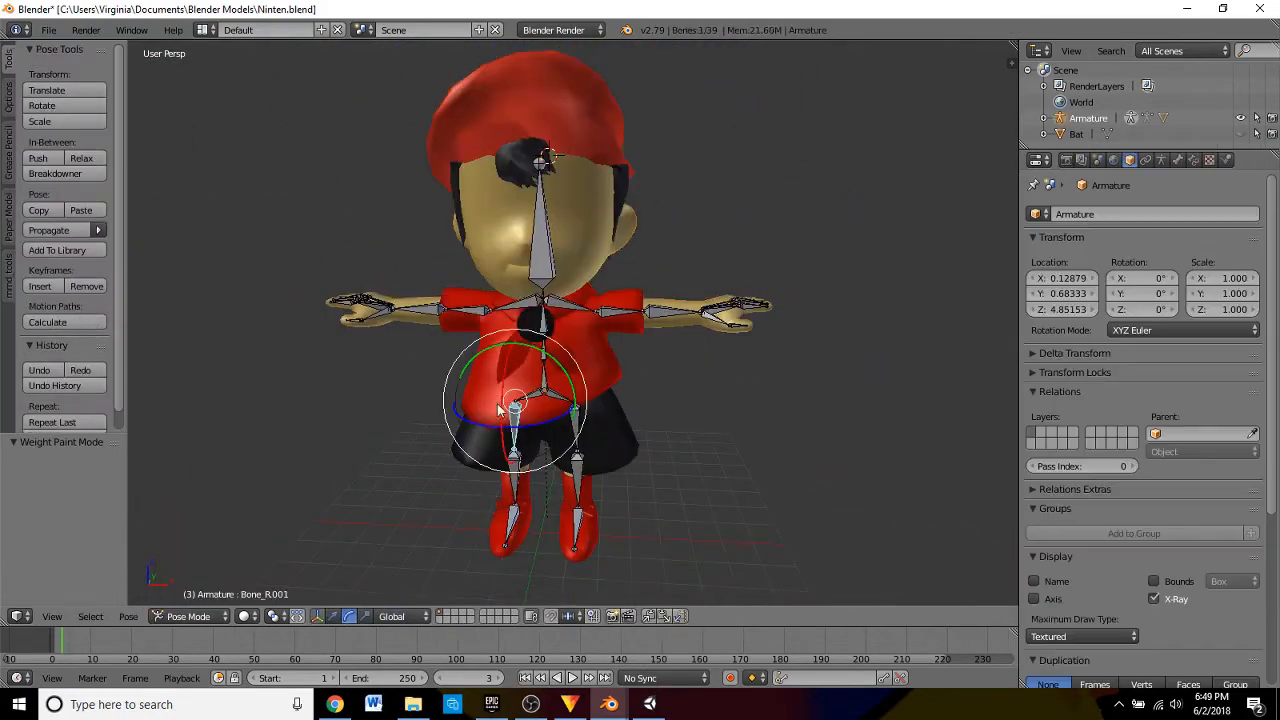
{"action": "left_click_drag", "start_coordinate": [540, 400], "coordinate": [600, 340]}
{"action": "mouse_move", "coordinate": [600, 340]}
{"action": "middle_mouse_down"}
{"action": "mouse_move", "coordinate": [651, 374]}
{"action": "mouse_move", "coordinate": [656, 360]}
{"action": "mouse_move", "coordinate": [631, 374]}
{"action": "middle_mouse_up"}
{"action": "key", "text": "ctrl+z"}
- Select all bones, select the Ninten mesh, and switch it to Weight Paint mode
{"action": "left_click", "coordinate": [205, 616]}
{"action": "key", "text": "a"}
{"action": "key", "text": "a"}
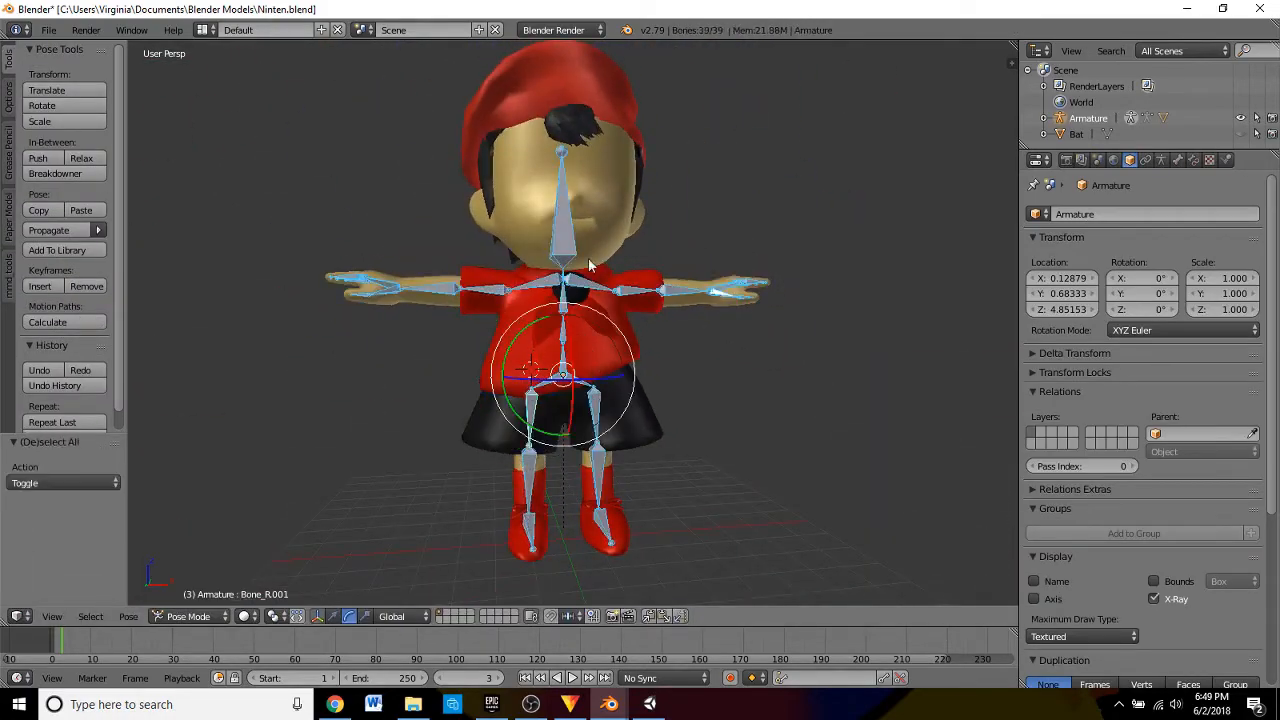
{"action": "right_click", "coordinate": [589, 266]}
{"action": "left_click", "coordinate": [205, 616]}
{"action": "left_click", "coordinate": [200, 525]}
- Rotate the right thigh bone in Pose Mode to check the leg and shorts deformation, and undo it
{"action": "key", "text": "ctrl+Tab"}
{"action": "right_click", "coordinate": [531, 420]}
{"action": "left_click_drag", "start_coordinate": [532, 440], "coordinate": [540, 350]}
{"action": "middle_click_drag", "start_coordinate": [540, 350], "coordinate": [470, 420]}
{"action": "left_click_drag", "start_coordinate": [470, 420], "coordinate": [466, 372]}
{"action": "scroll", "coordinate": [487, 496], "scroll_direction": "up", "scroll_amount": 6}
{"action": "middle_click_drag", "start_coordinate": [487, 496], "coordinate": [735, 150], "text": "shift"}
{"action": "key", "text": "ctrl+z"}
- Return the Ninten mesh to Weight Paint mode and choose the Mix brush
{"action": "left_click", "coordinate": [205, 616]}
{"action": "right_click", "coordinate": [786, 180]}
{"action": "key", "text": "ctrl+Tab"}
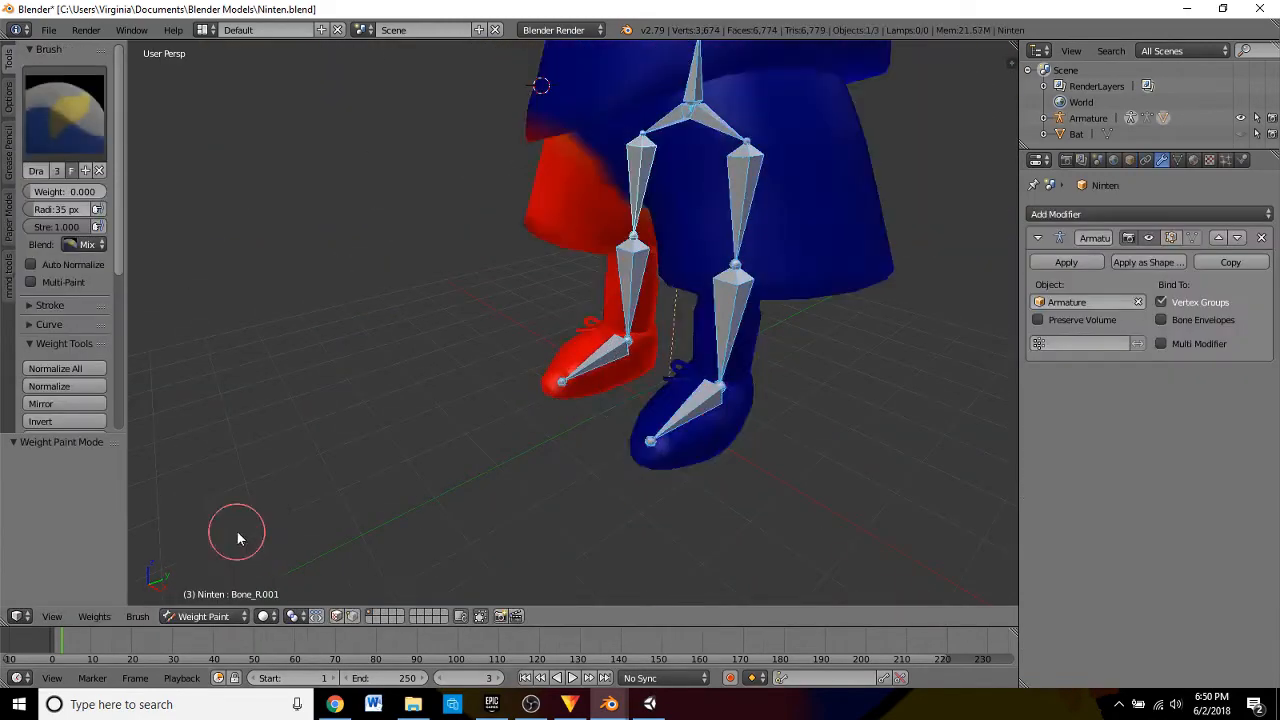
{"action": "scroll", "coordinate": [573, 400], "scroll_direction": "up", "scroll_amount": 5}
{"action": "left_click", "coordinate": [64, 113]}
{"action": "left_click", "coordinate": [380, 208]}
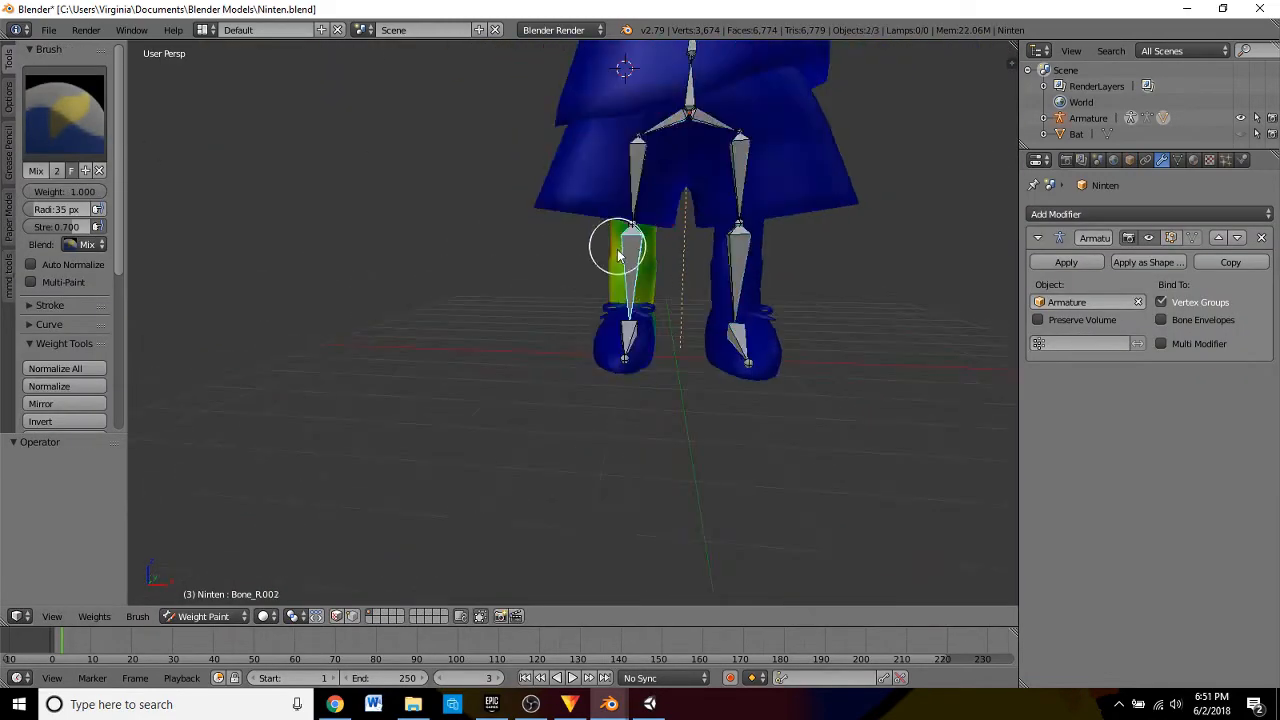
- Paint weight 1.000 for the right shin bone, Bone_R.002, over the whole right lower leg
{"action": "scroll", "coordinate": [614, 251], "scroll_direction": "up", "scroll_amount": 3}
{"action": "middle_click_drag", "start_coordinate": [614, 251], "coordinate": [680, 240]}
{"action": "left_click_drag", "start_coordinate": [640, 250], "coordinate": [617, 194]}
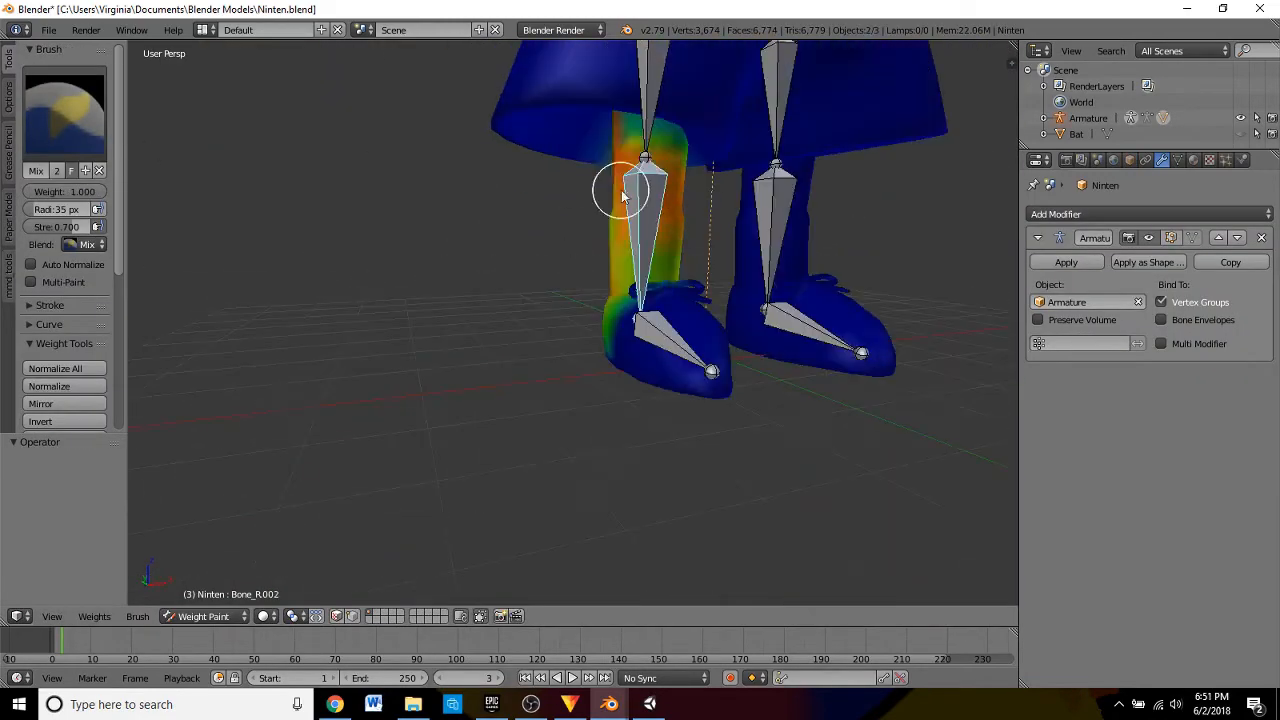
{"action": "mouse_move", "coordinate": [700, 194]}
{"action": "middle_mouse_down"}
{"action": "mouse_move", "coordinate": [640, 209]}
{"action": "mouse_move", "coordinate": [690, 165]}
{"action": "middle_mouse_up"}
{"action": "left_click_drag", "start_coordinate": [720, 170], "coordinate": [660, 240]}
{"action": "middle_click_drag", "start_coordinate": [641, 237], "coordinate": [960, 240]}
{"action": "left_click_drag", "start_coordinate": [476, 305], "coordinate": [469, 234]}
- Paint weight 1.000 for Bone_R.002 over the right shoe from all sides, including its toe, sole and heel
{"action": "middle_click_drag", "start_coordinate": [469, 234], "coordinate": [207, 308]}
{"action": "scroll", "coordinate": [207, 308], "scroll_direction": "down", "scroll_amount": 2}
{"action": "left_click_drag", "start_coordinate": [630, 325], "coordinate": [660, 375]}
{"action": "middle_click_drag", "start_coordinate": [660, 375], "coordinate": [480, 365]}
{"action": "left_click_drag", "start_coordinate": [657, 343], "coordinate": [585, 370]}
{"action": "left_click", "coordinate": [668, 255]}
{"action": "middle_click_drag", "start_coordinate": [725, 300], "coordinate": [643, 297]}
{"action": "scroll", "coordinate": [643, 297], "scroll_direction": "up", "scroll_amount": 3}
{"action": "scroll", "coordinate": [674, 371], "scroll_direction": "down", "scroll_amount": 3}
{"action": "middle_click_drag", "start_coordinate": [577, 336], "coordinate": [480, 397]}
{"action": "scroll", "coordinate": [642, 342], "scroll_direction": "up", "scroll_amount": 2}
{"action": "left_click_drag", "start_coordinate": [480, 397], "coordinate": [455, 238]}
{"action": "mouse_move", "coordinate": [455, 238]}
{"action": "middle_mouse_down"}
{"action": "mouse_move", "coordinate": [523, 174]}
{"action": "mouse_move", "coordinate": [506, 143]}
{"action": "mouse_move", "coordinate": [322, 233]}
{"action": "mouse_move", "coordinate": [510, 210]}
{"action": "middle_mouse_up"}
{"action": "middle_click_drag", "start_coordinate": [677, 137], "coordinate": [905, 130]}
- Set the brush weight to 0.000 and remove Bone_R.002's stray weight from the shorts around the right leg
{"action": "left_click_drag", "start_coordinate": [95, 191], "coordinate": [25, 191]}
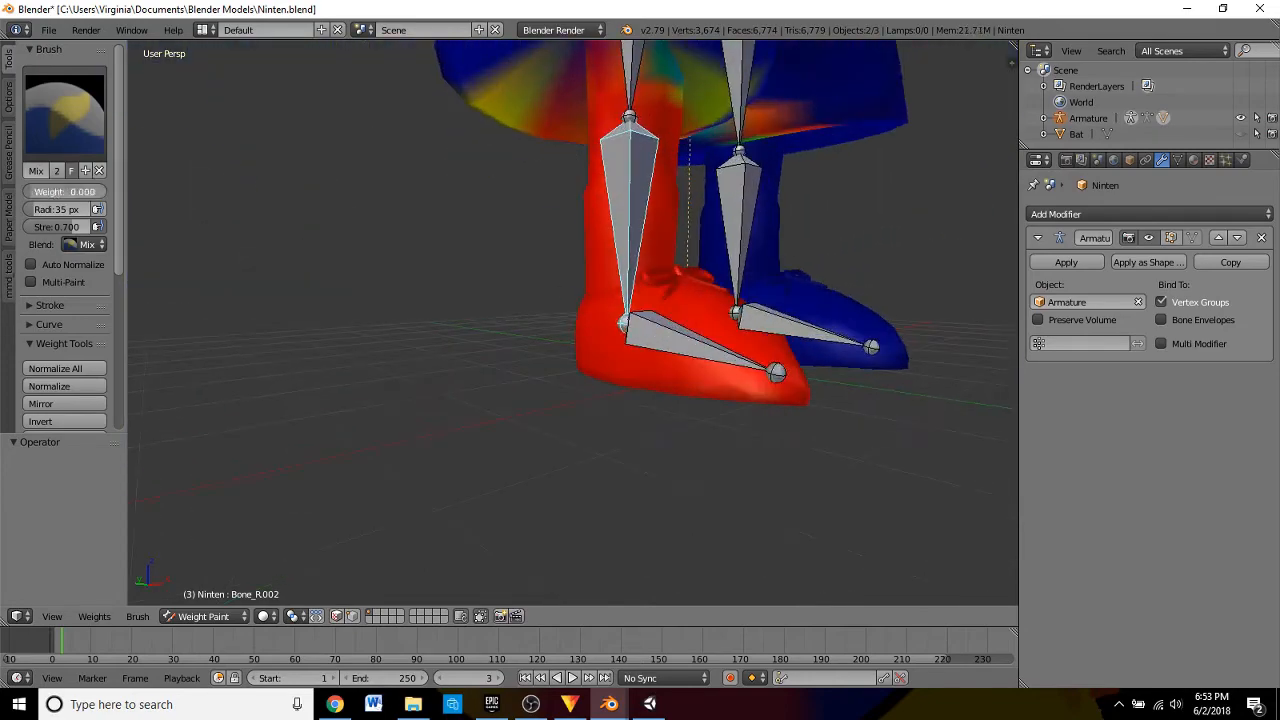
{"action": "left_click_drag", "start_coordinate": [700, 80], "coordinate": [786, 114]}
{"action": "middle_click_drag", "start_coordinate": [950, 180], "coordinate": [769, 58]}
{"action": "left_click_drag", "start_coordinate": [769, 63], "coordinate": [760, 115]}
{"action": "middle_click_drag", "start_coordinate": [760, 115], "coordinate": [734, 134]}
{"action": "left_click_drag", "start_coordinate": [560, 145], "coordinate": [520, 200]}
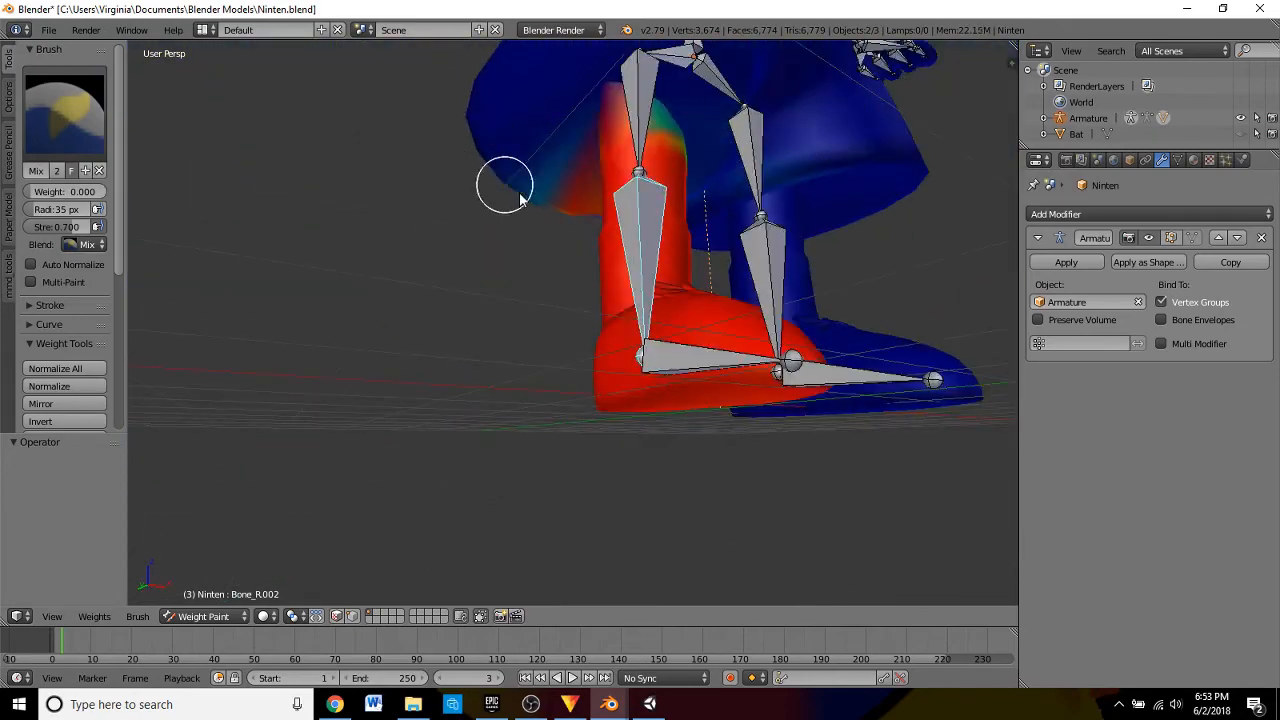
- Rotate the right shin bone in Pose Mode to check how the lower leg, shoe and shorts deform
{"action": "middle_click_drag", "start_coordinate": [520, 200], "coordinate": [210, 210]}
{"action": "scroll", "coordinate": [750, 237], "scroll_direction": "down", "scroll_amount": 5}
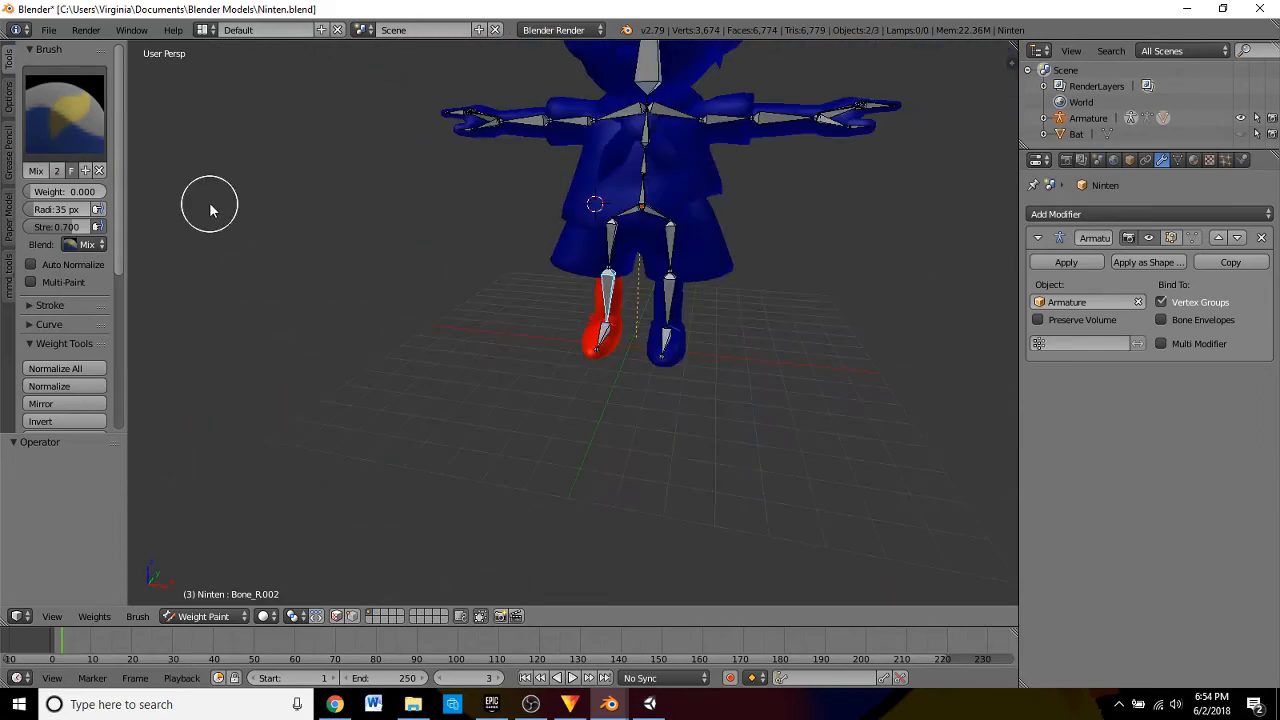
{"action": "key", "text": "ctrl+Tab"}
{"action": "right_click", "coordinate": [606, 300]}
{"action": "key", "text": "r"}
{"action": "left_click", "coordinate": [582, 384]}
{"action": "middle_click_drag", "start_coordinate": [582, 384], "coordinate": [720, 367]}
{"action": "scroll", "coordinate": [720, 367], "scroll_direction": "up", "scroll_amount": 5}
{"action": "key", "text": "r"}
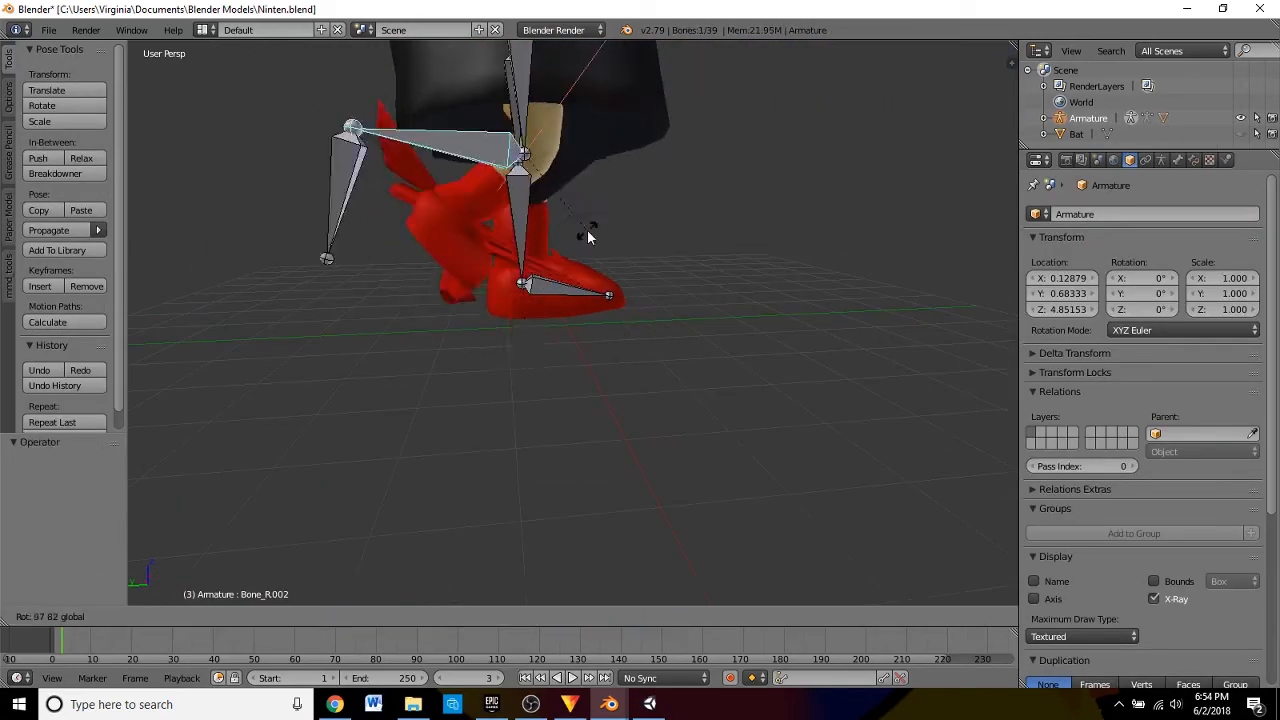
{"action": "right_click", "coordinate": [546, 158]}
- Return to Weight Paint mode and touch up Bone_R.002's influence on the mesh with weight 0.000
{"action": "key", "text": "ctrl+Tab"}
{"action": "middle_click_drag", "start_coordinate": [546, 160], "coordinate": [353, 299]}
{"action": "left_click_drag", "start_coordinate": [440, 140], "coordinate": [470, 262]}
{"action": "mouse_move", "coordinate": [494, 383]}
{"action": "middle_mouse_down"}
{"action": "mouse_move", "coordinate": [713, 305]}
{"action": "mouse_move", "coordinate": [711, 282]}
{"action": "mouse_move", "coordinate": [491, 297]}
{"action": "mouse_move", "coordinate": [543, 254]}
{"action": "mouse_move", "coordinate": [569, 363]}
{"action": "middle_mouse_up"}
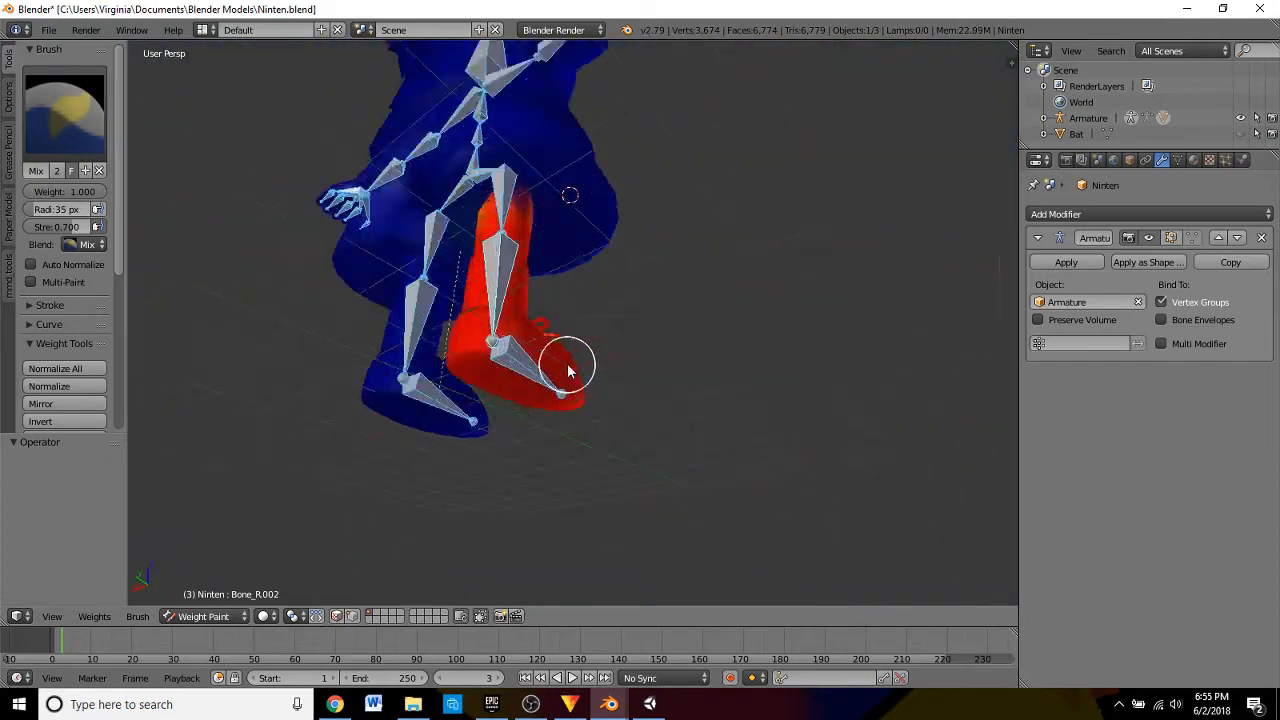
{"action": "scroll", "coordinate": [569, 363], "scroll_direction": "up", "scroll_amount": 4}
{"action": "scroll", "coordinate": [188, 367], "scroll_direction": "down", "scroll_amount": 5}
- Check the right shin bone's deformation in Pose Mode at a rotation of 85.2° about the X axis
{"action": "left_click", "coordinate": [203, 616]}
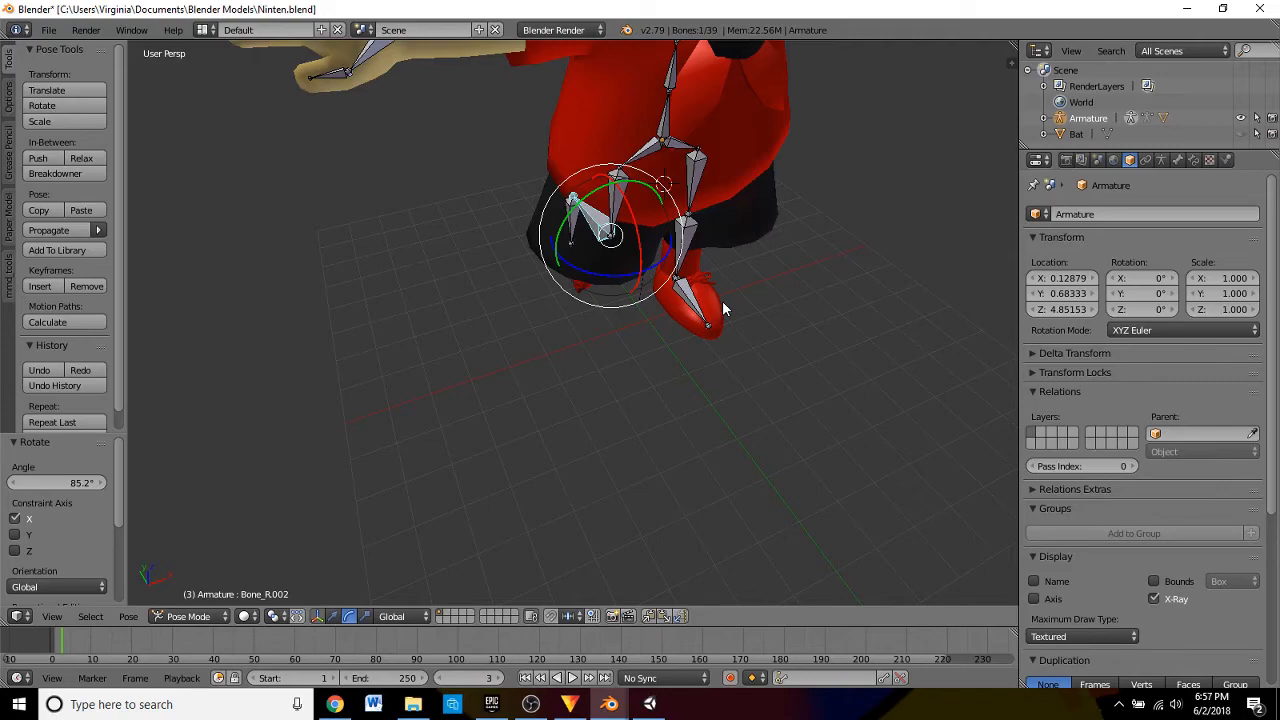
{"action": "middle_click_drag", "start_coordinate": [725, 310], "coordinate": [700, 182]}
{"action": "scroll", "coordinate": [700, 182], "scroll_direction": "down", "scroll_amount": 3}
{"action": "key", "text": "ctrl+Tab"}
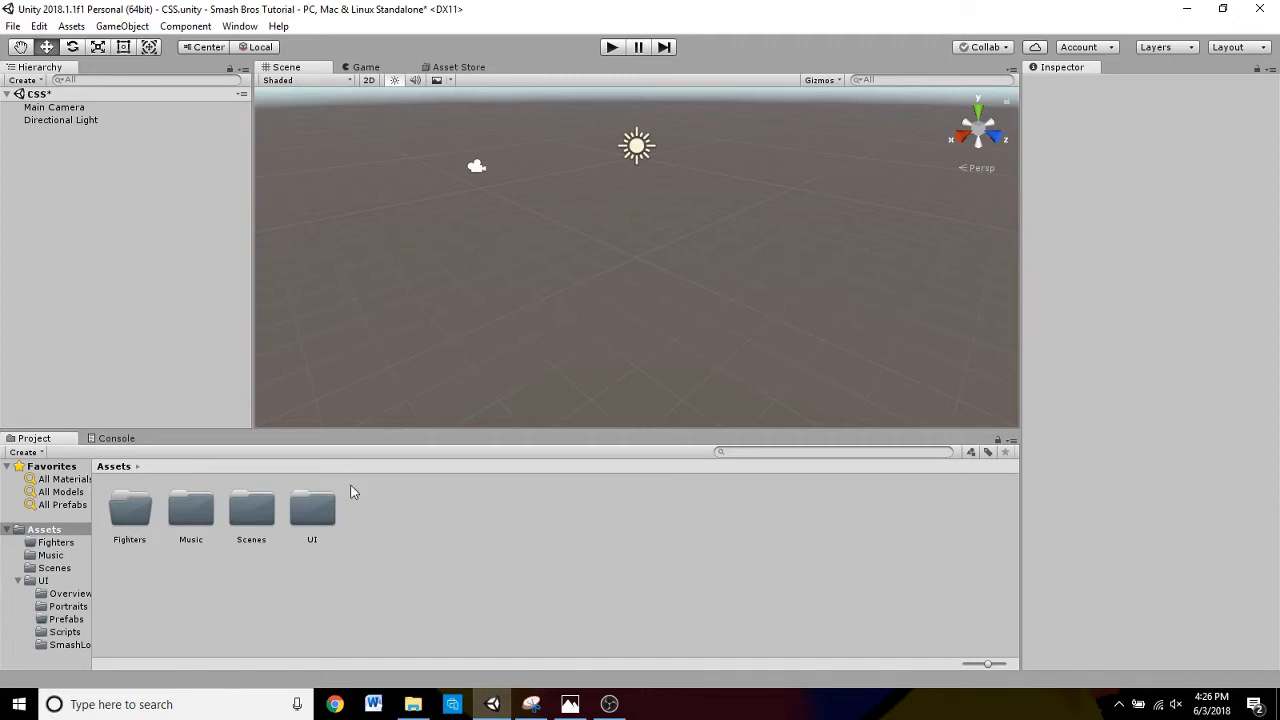
- In the Unity project, look through the Fighters and Music asset folders and return to Assets
{"action": "left_click", "coordinate": [127, 518]}
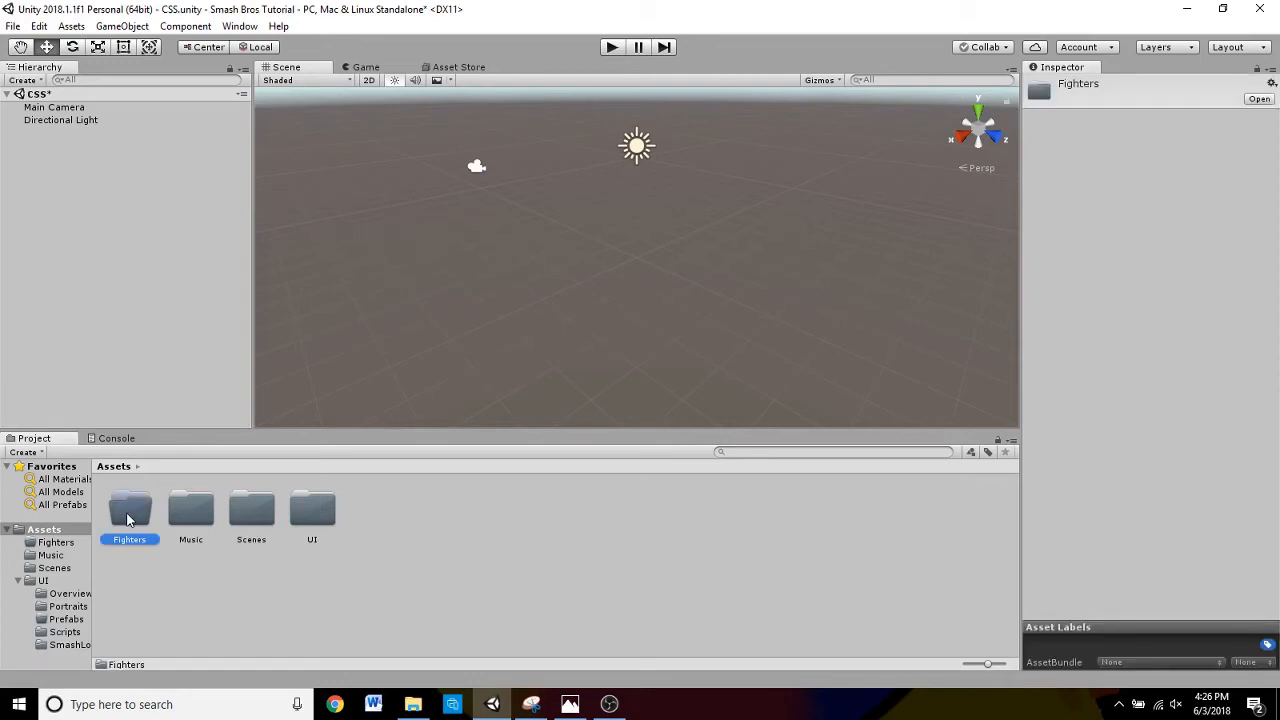
{"action": "double_click", "coordinate": [127, 518]}
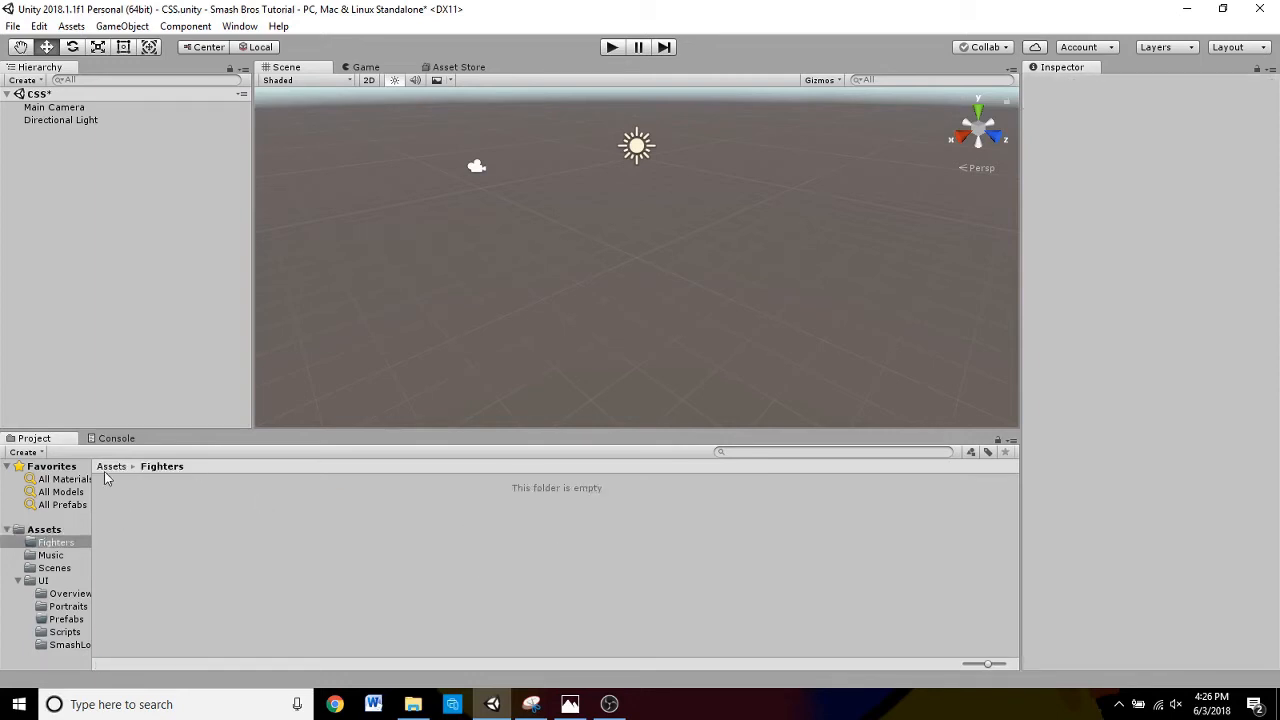
{"action": "left_click", "coordinate": [104, 471]}
{"action": "double_click", "coordinate": [204, 513]}
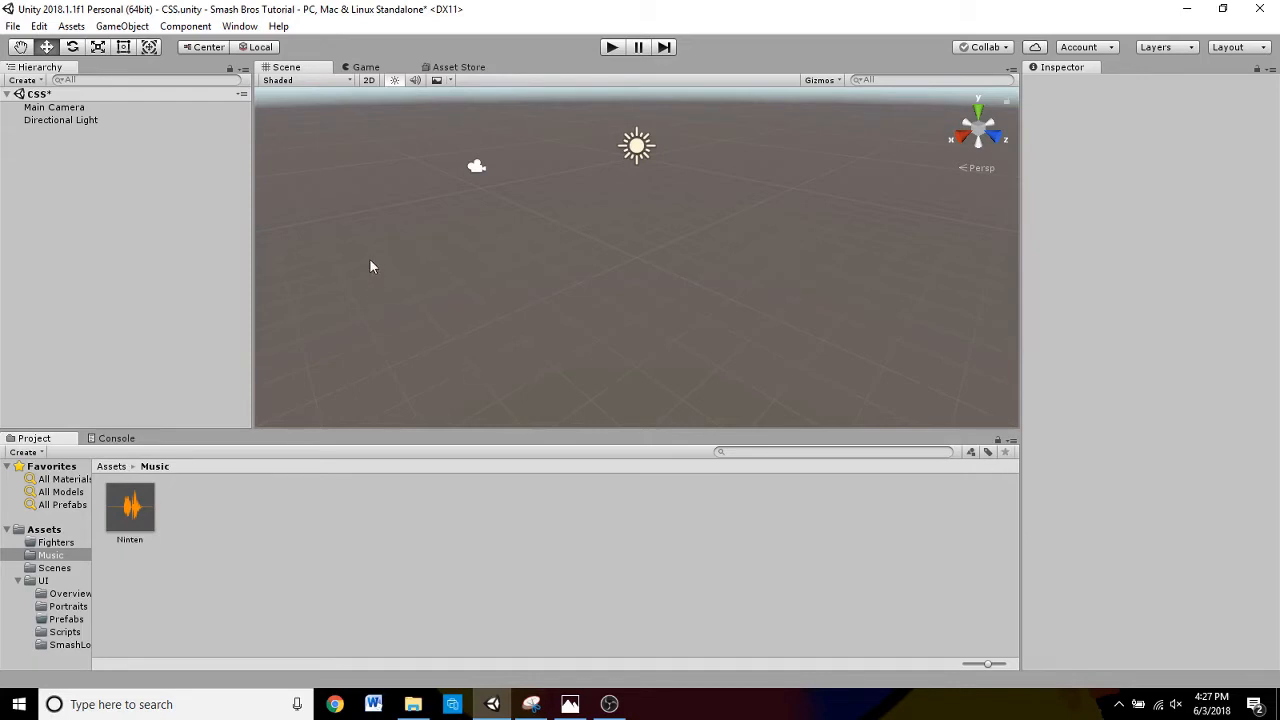
{"action": "left_click", "coordinate": [111, 467]}
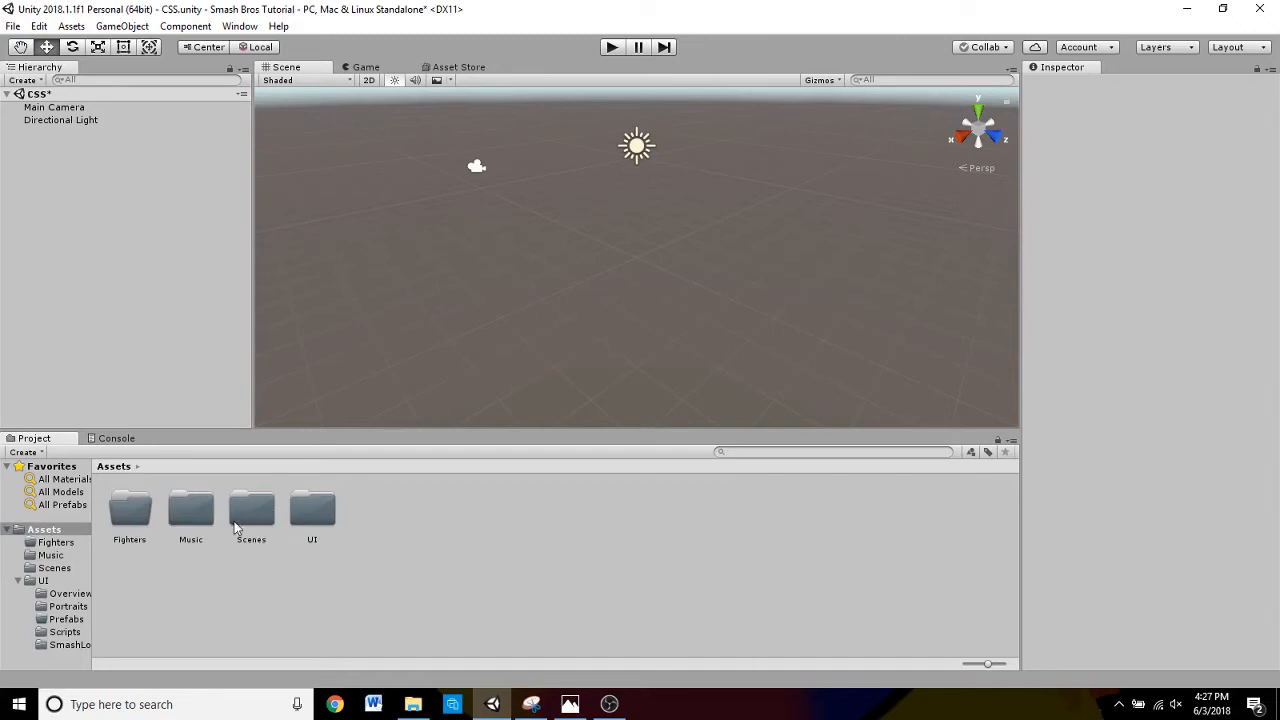
- Open the UI folder and look over its SmashLogo, Scripts, Prefabs and Portraits subfolders
{"action": "double_click", "coordinate": [335, 520]}
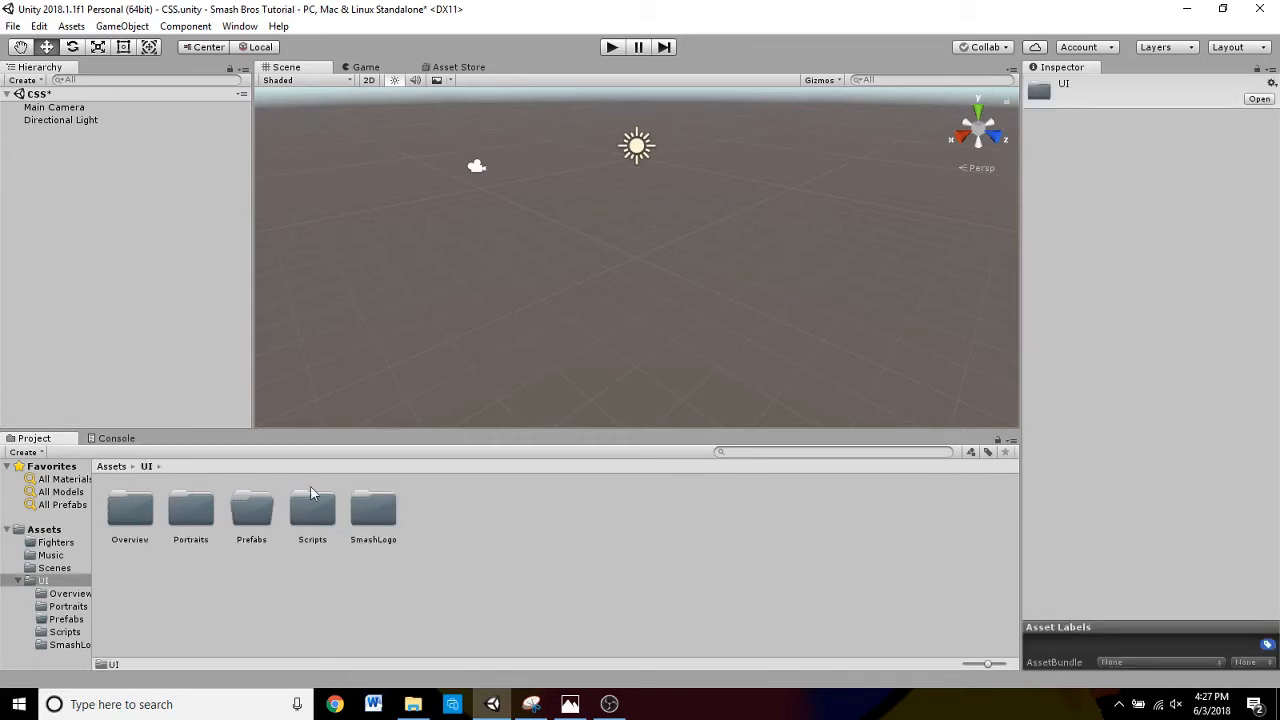
{"action": "left_click", "coordinate": [375, 495]}
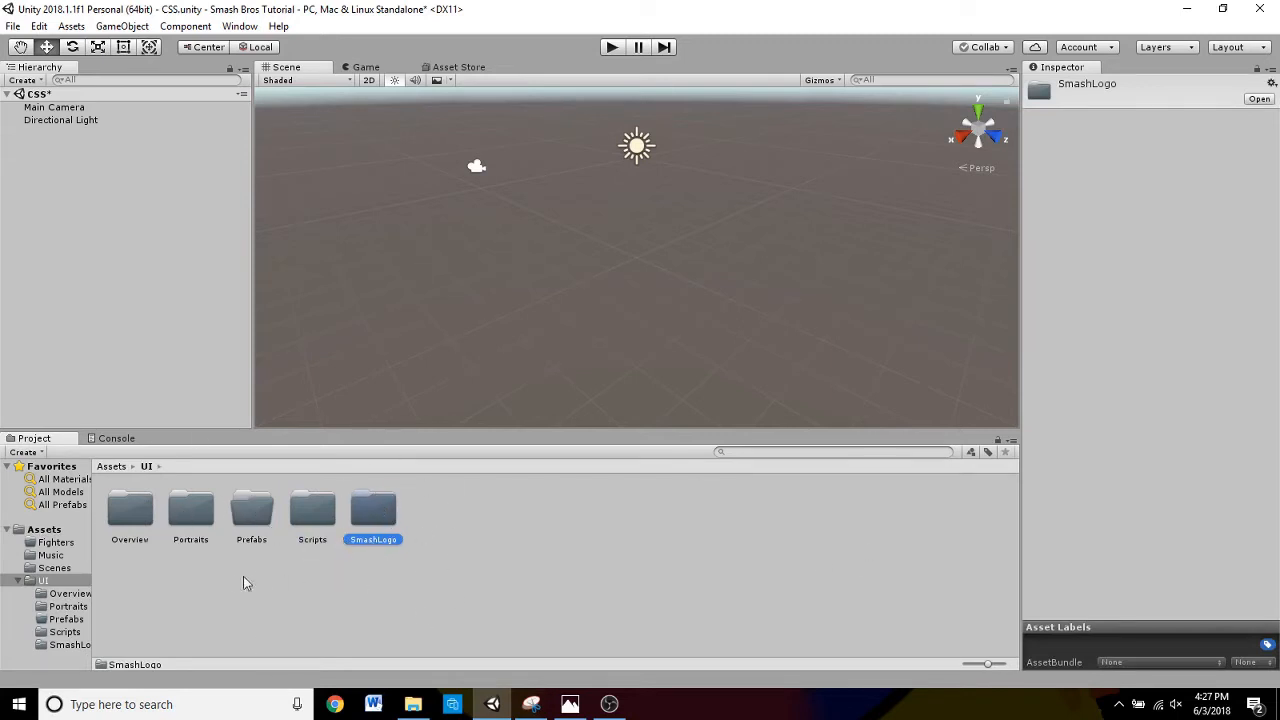
{"action": "left_click", "coordinate": [313, 521]}
{"action": "left_click", "coordinate": [262, 540]}
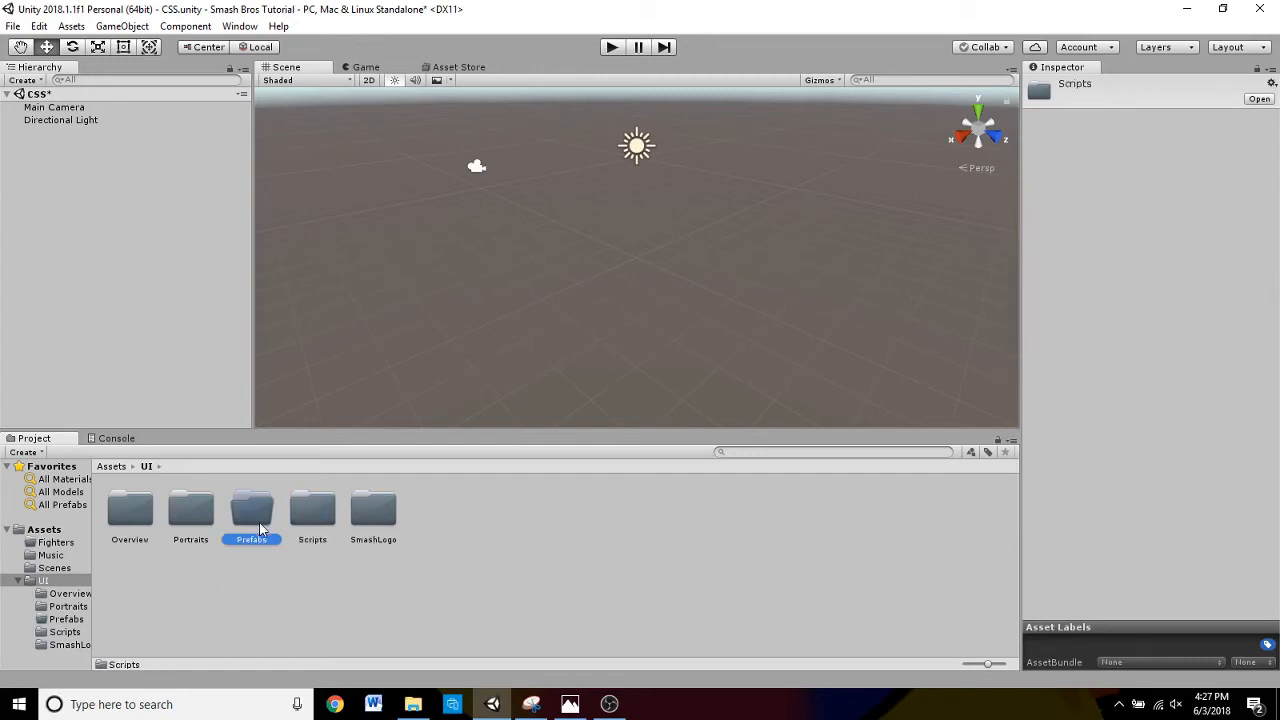
{"action": "left_click", "coordinate": [195, 515]}
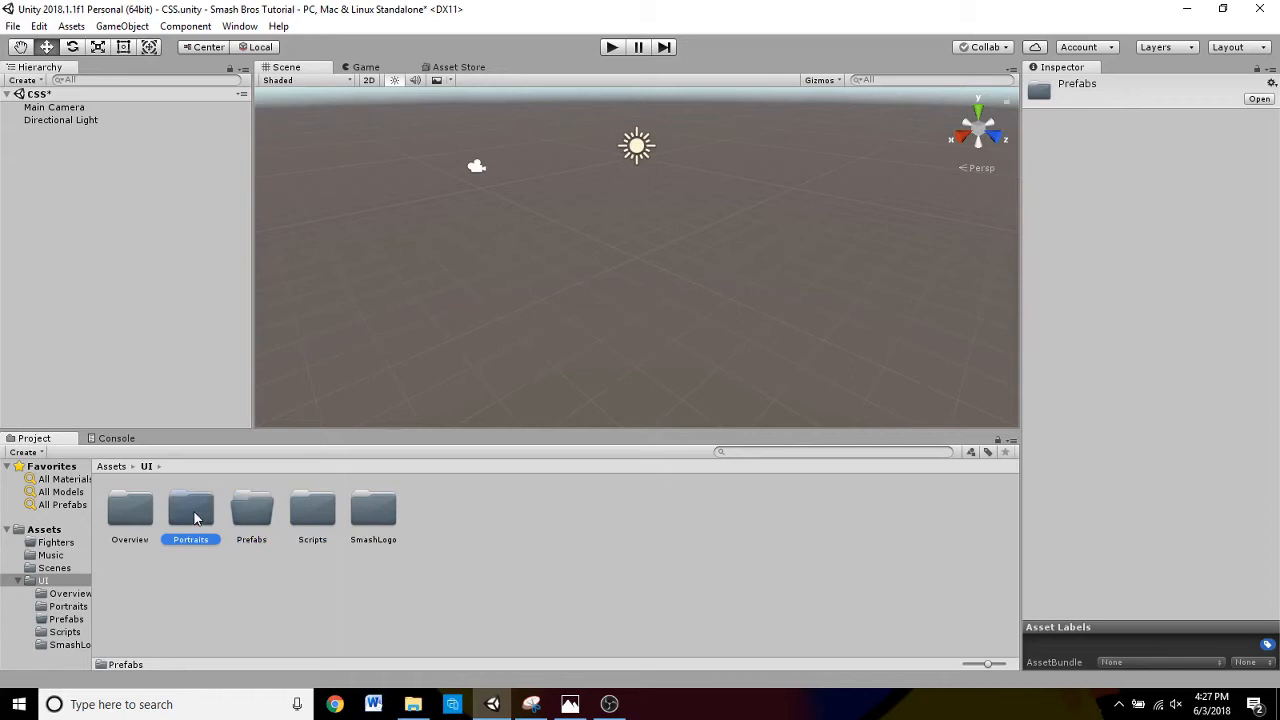
- Open the Overview folder and preview the Ninten, Ori, player1sure and player2sure images
{"action": "double_click", "coordinate": [138, 527]}
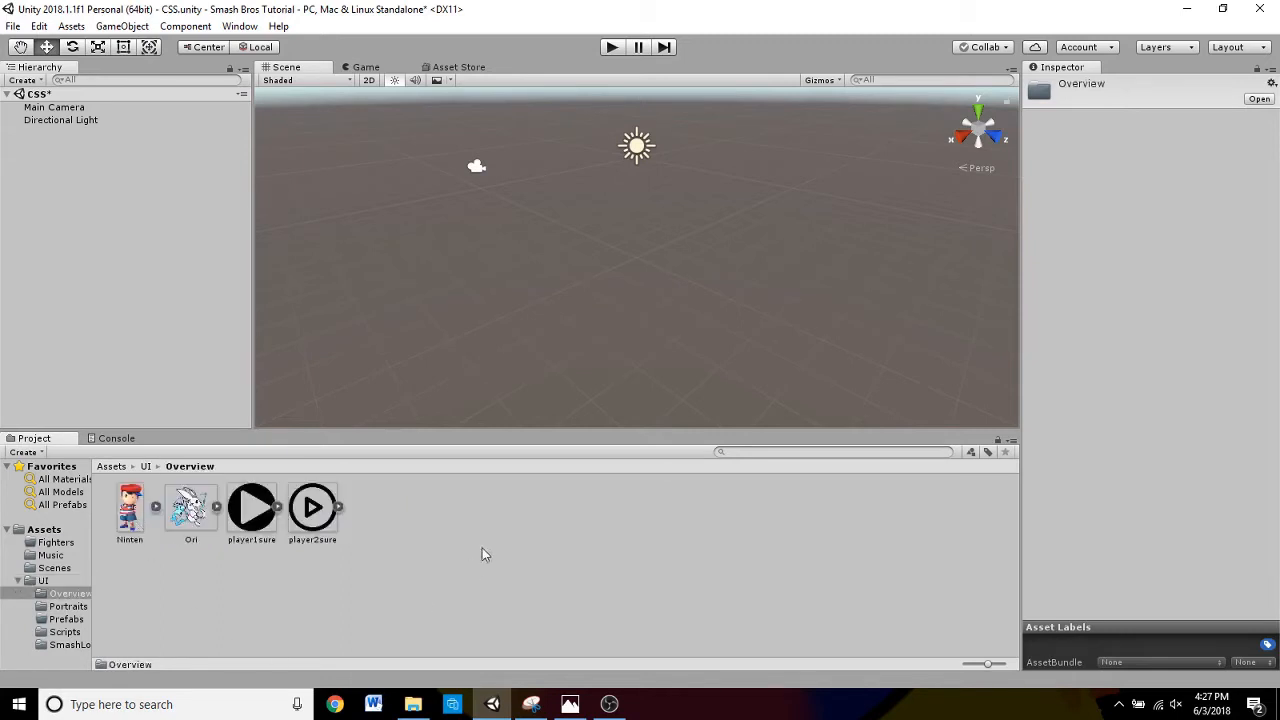
{"action": "left_click", "coordinate": [128, 518]}
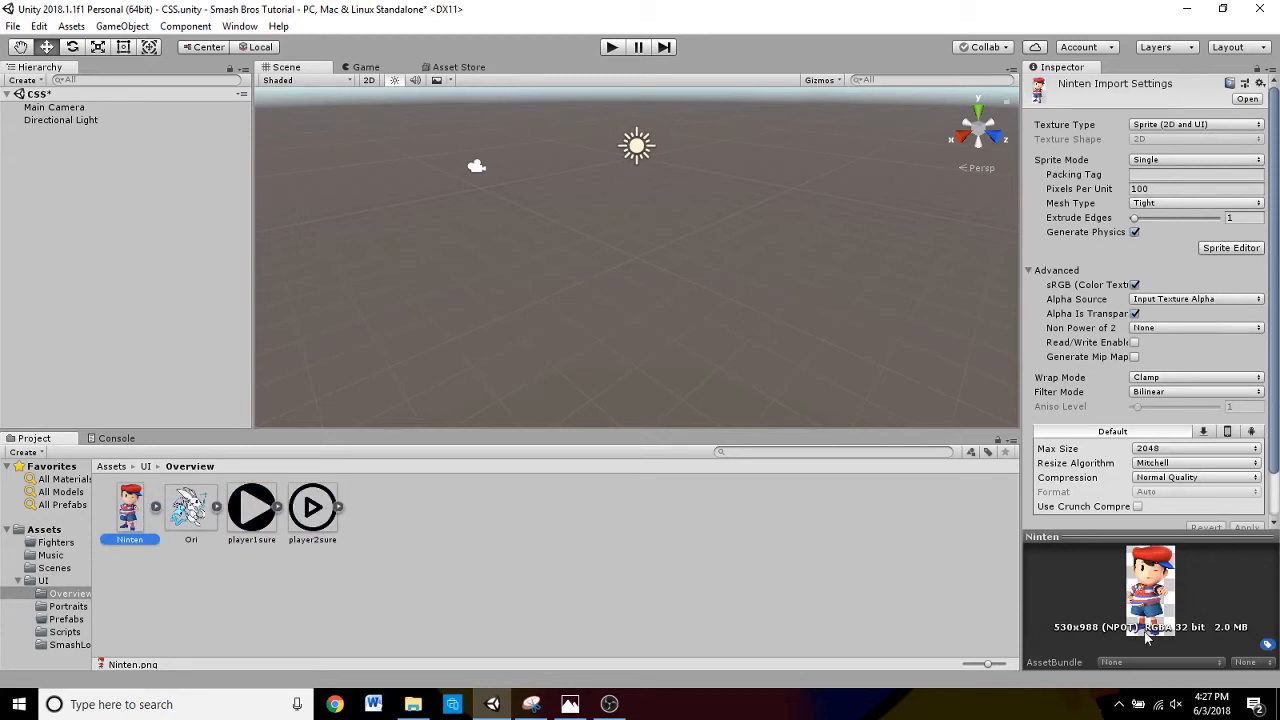
{"action": "left_click", "coordinate": [190, 512]}
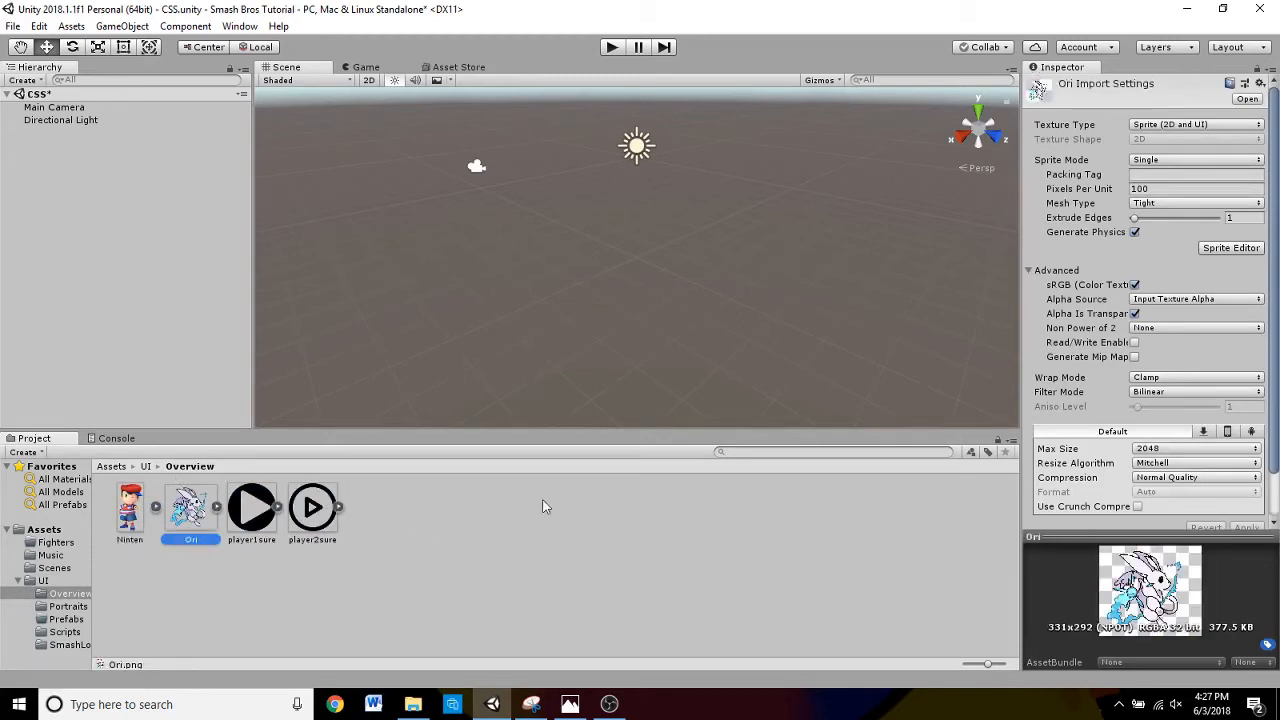
{"action": "left_click", "coordinate": [271, 537]}
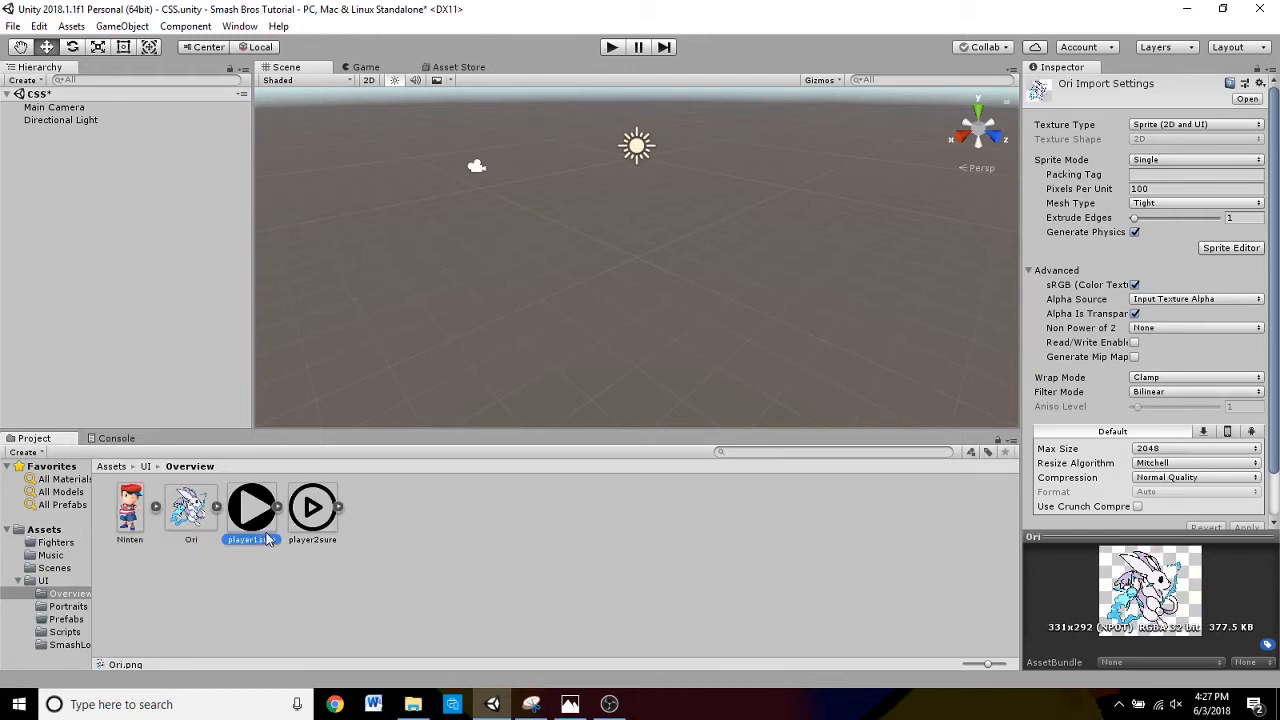
{"action": "left_click", "coordinate": [338, 508]}
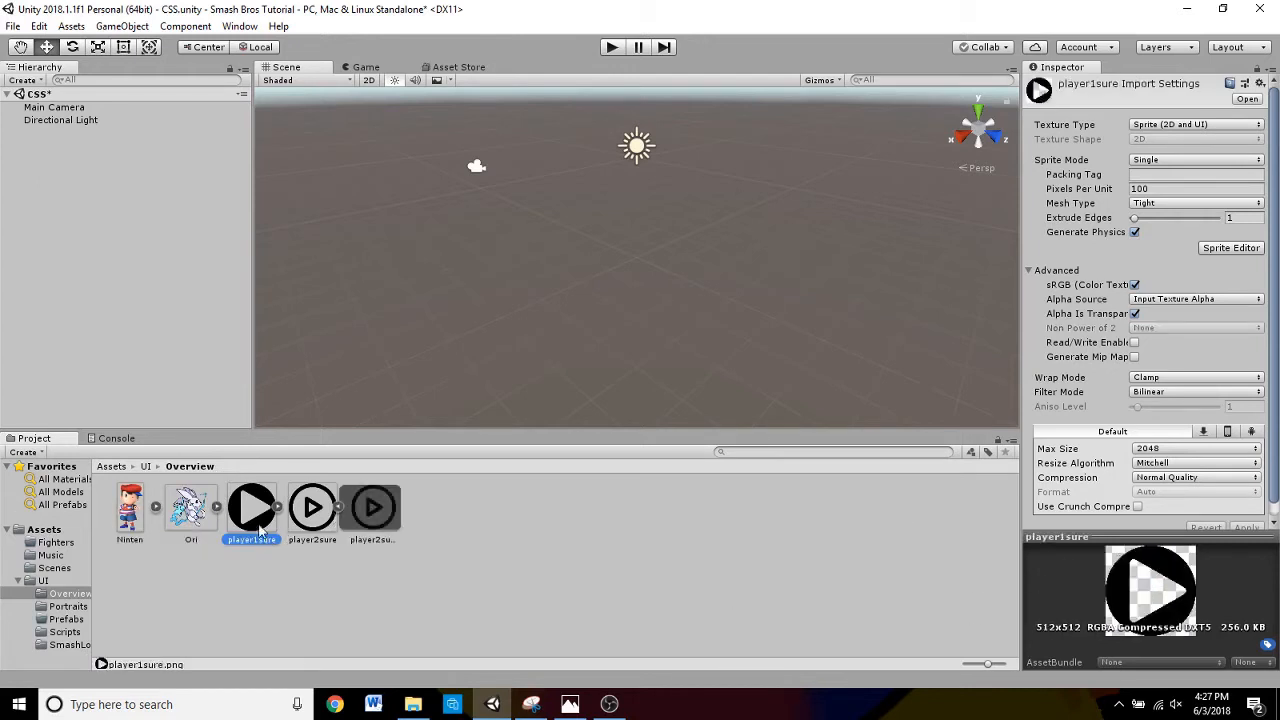
{"action": "left_click", "coordinate": [340, 509]}
{"action": "left_click", "coordinate": [326, 530]}
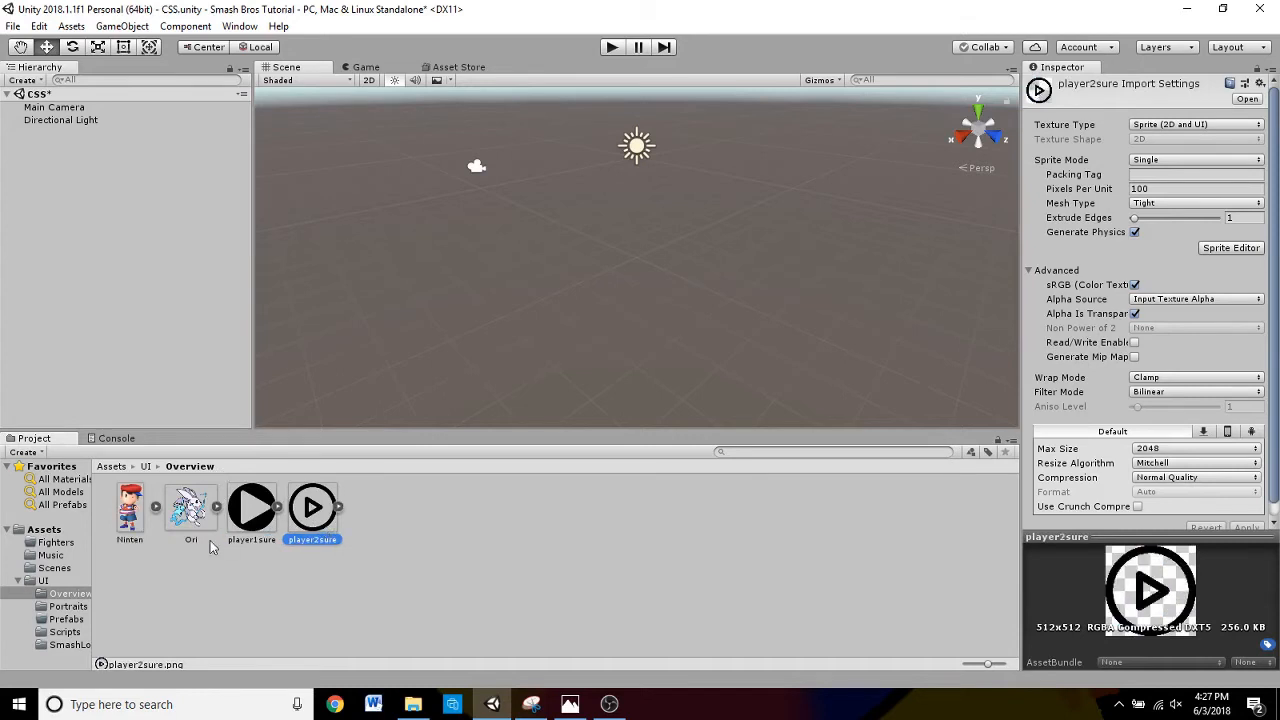
{"action": "left_click", "coordinate": [278, 530]}
{"action": "left_click", "coordinate": [317, 523]}
{"action": "left_click", "coordinate": [254, 537]}
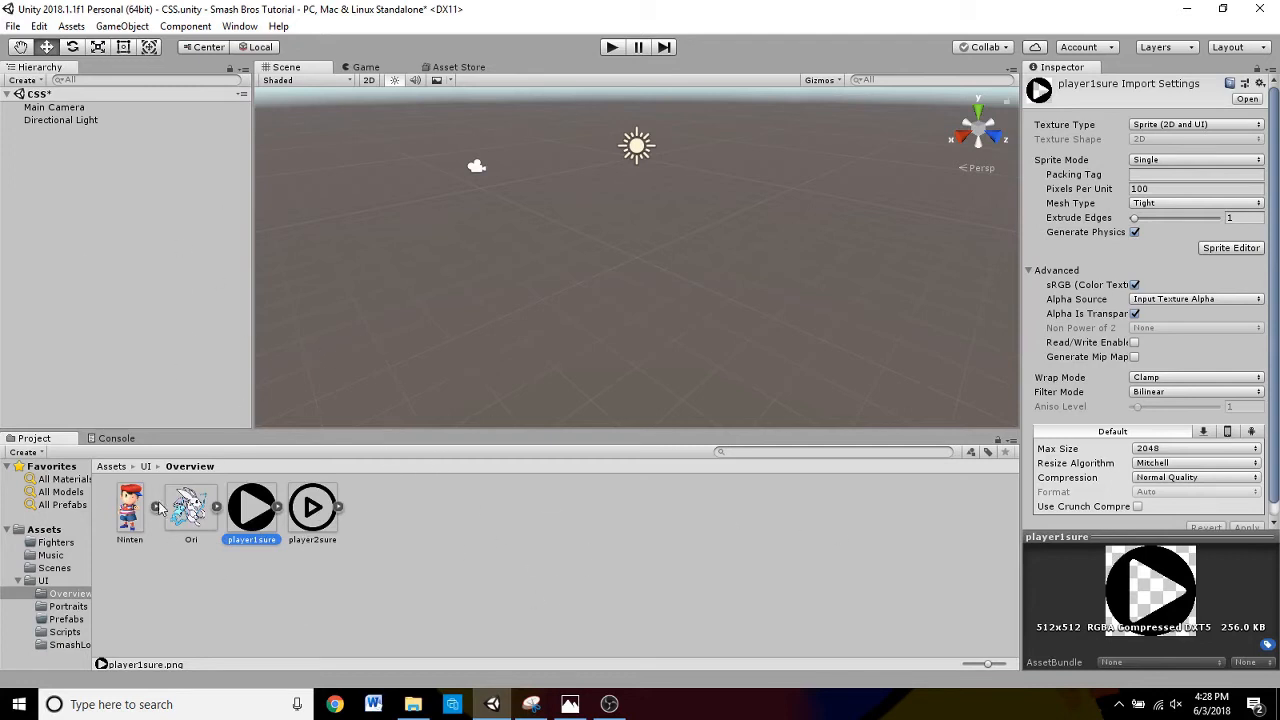
- Preview the NintenPortrait and OriPortrait images in the Portraits folder, and return to UI to select the SmashLogo folder
{"action": "left_click", "coordinate": [145, 467]}
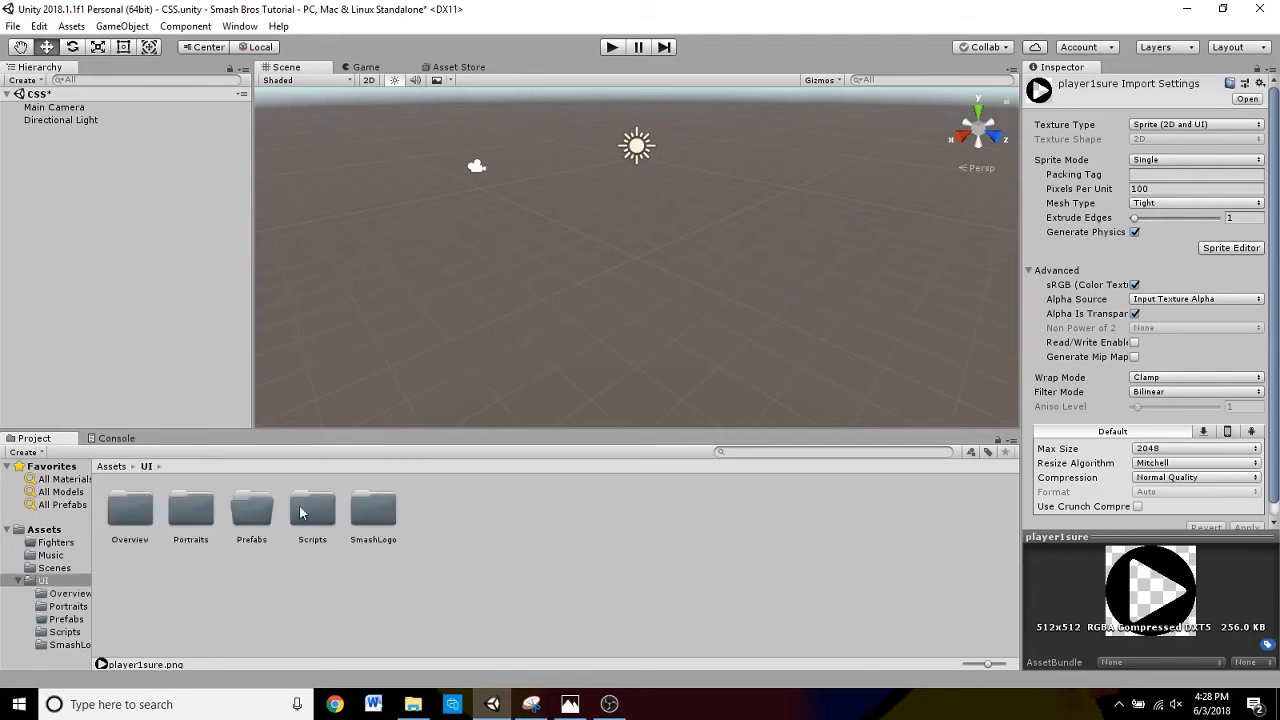
{"action": "double_click", "coordinate": [193, 528]}
{"action": "left_click", "coordinate": [148, 515]}
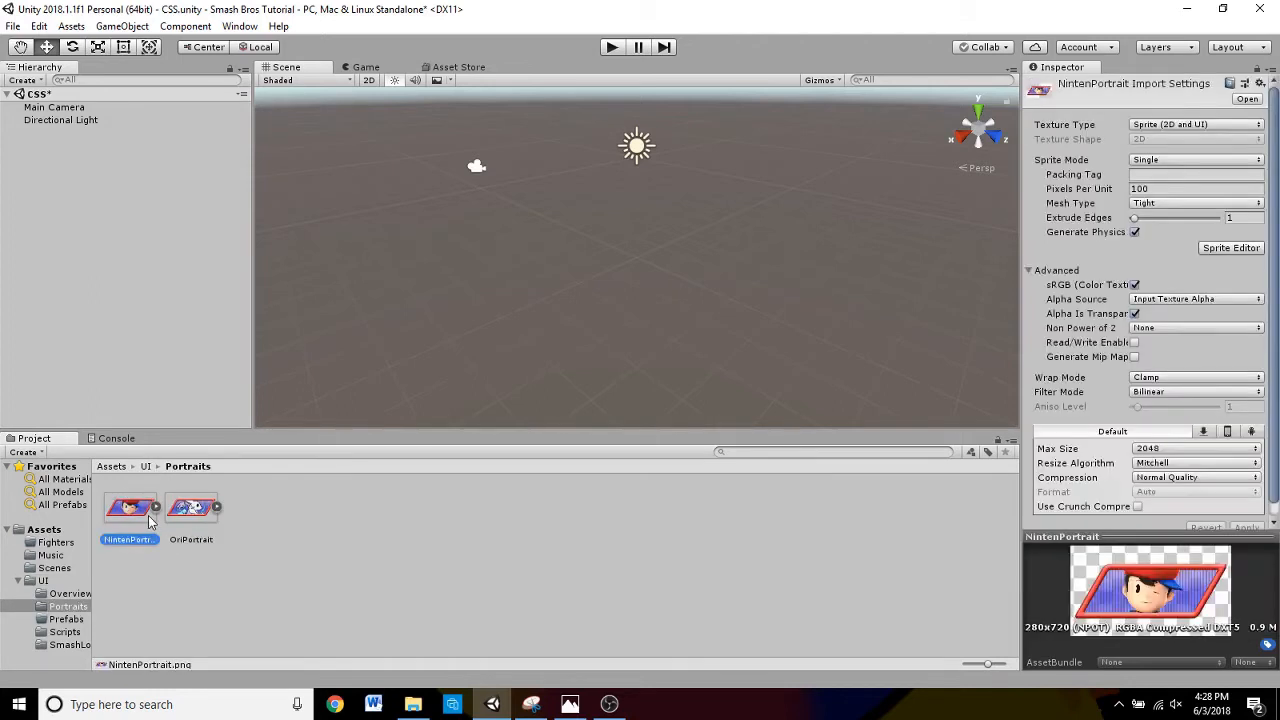
{"action": "left_click", "coordinate": [192, 514]}
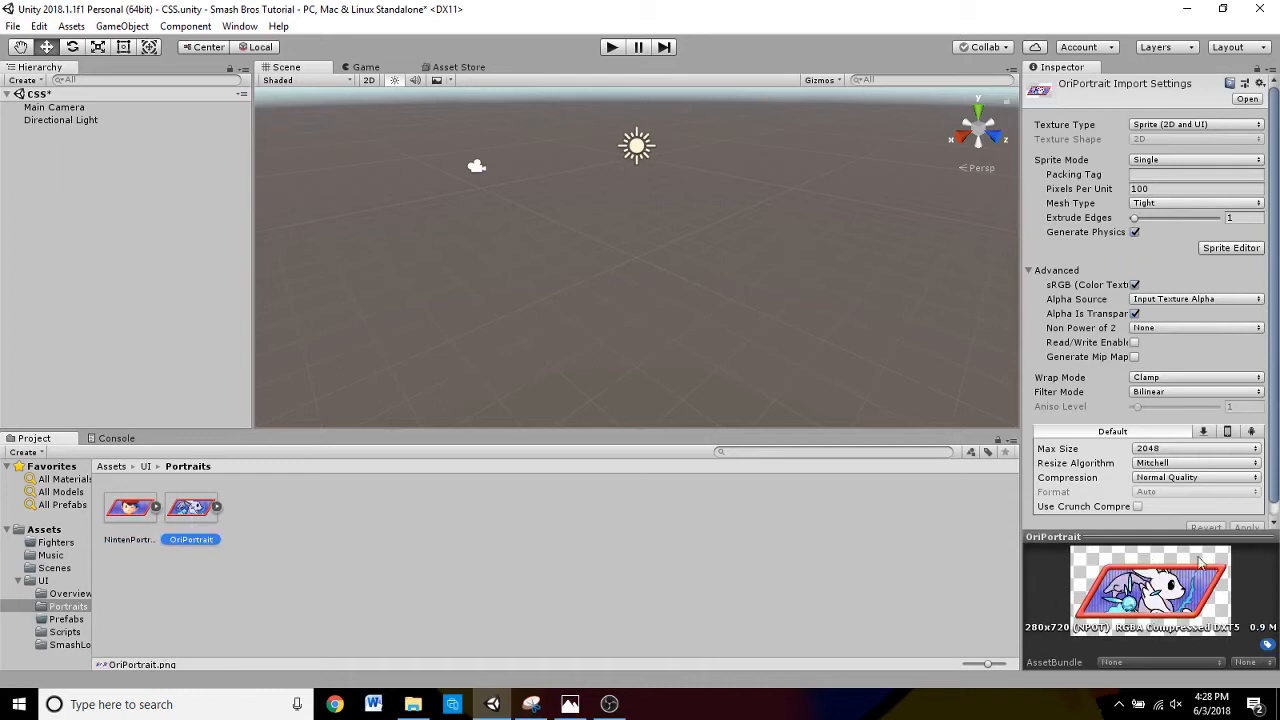
{"action": "left_click", "coordinate": [133, 536]}
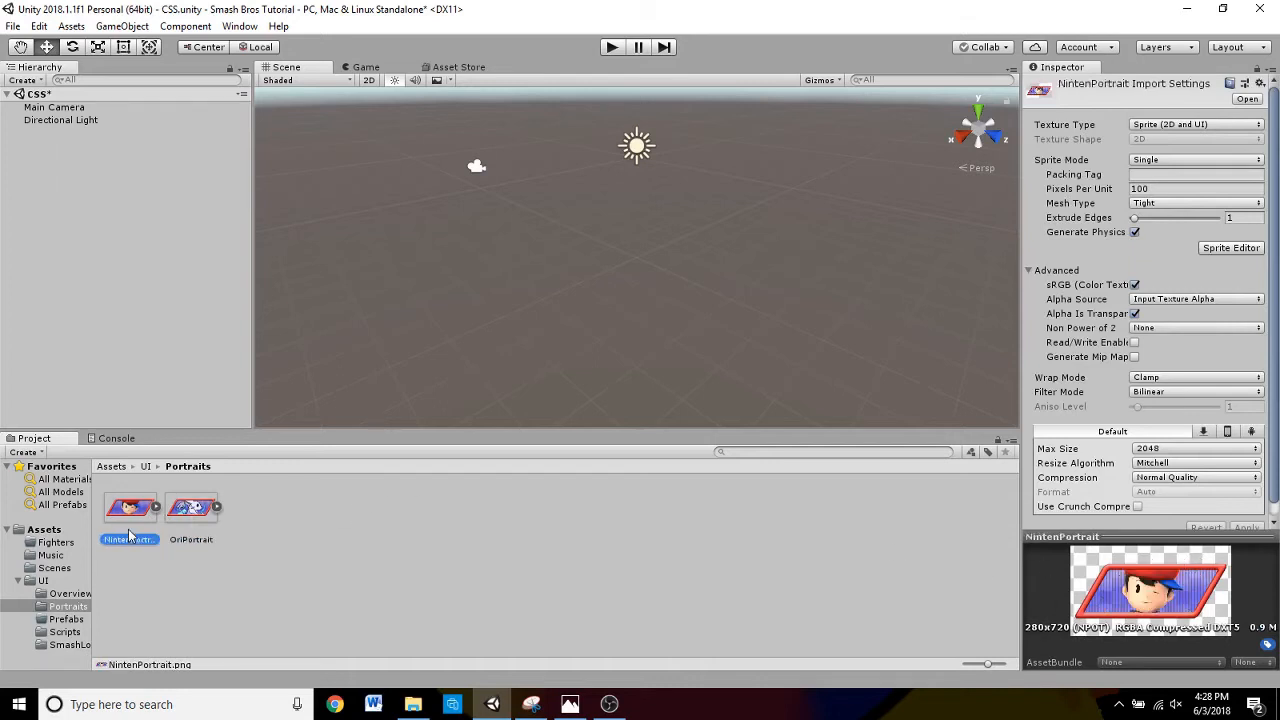
{"action": "left_click", "coordinate": [201, 519]}
{"action": "left_click", "coordinate": [149, 523]}
{"action": "left_click", "coordinate": [206, 511]}
{"action": "left_click", "coordinate": [148, 467]}
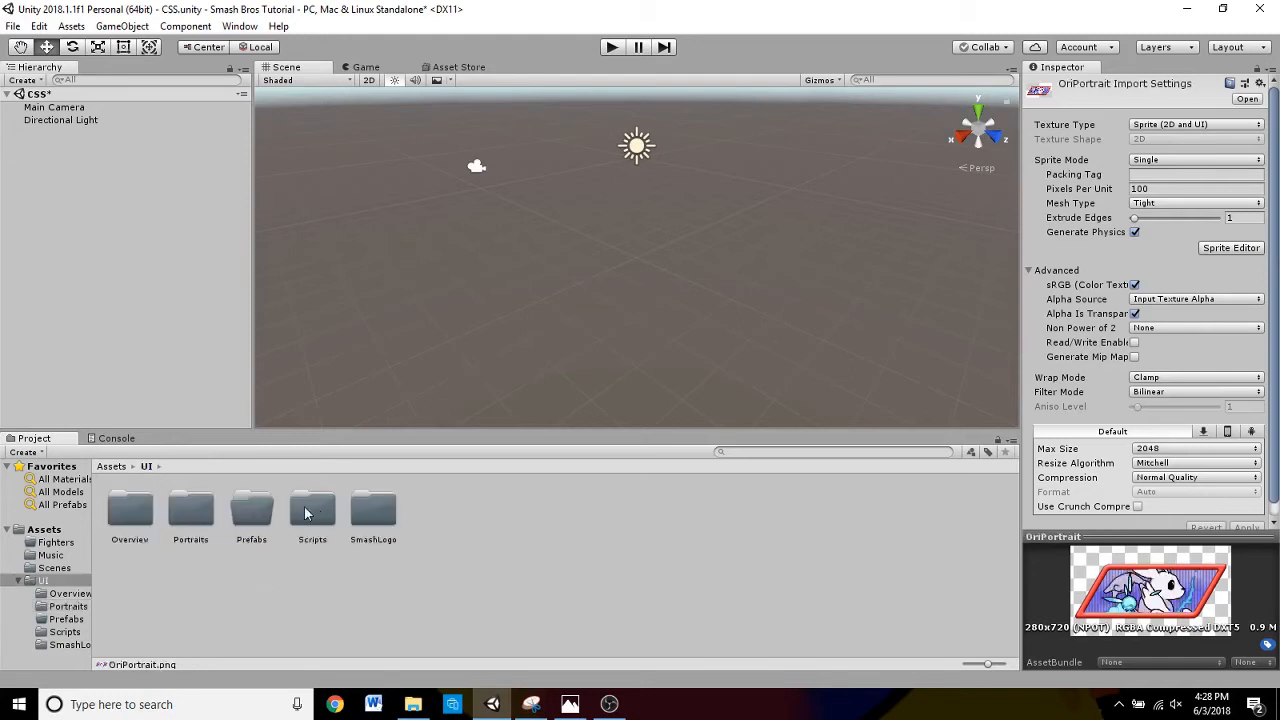
{"action": "left_click", "coordinate": [358, 512]}
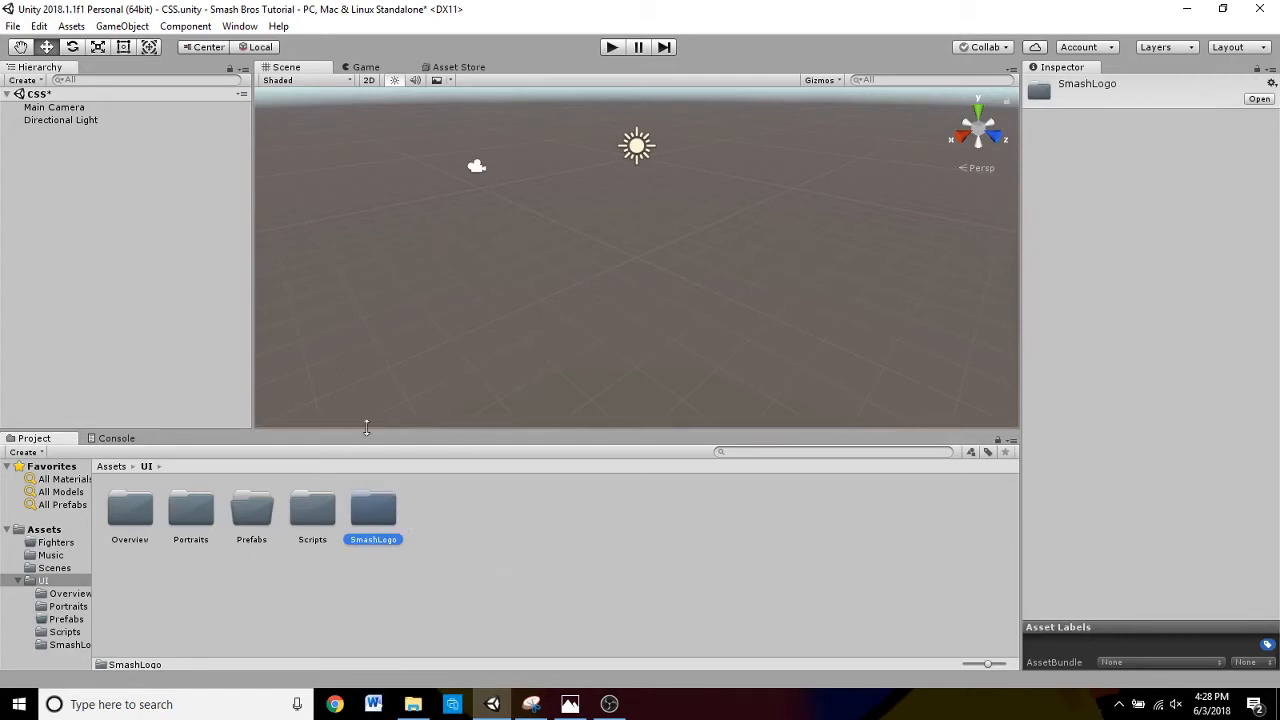
- Switch the Scene view to 2D and set the Main Camera's Clear Flags to Solid Color
{"action": "left_click", "coordinate": [369, 80]}
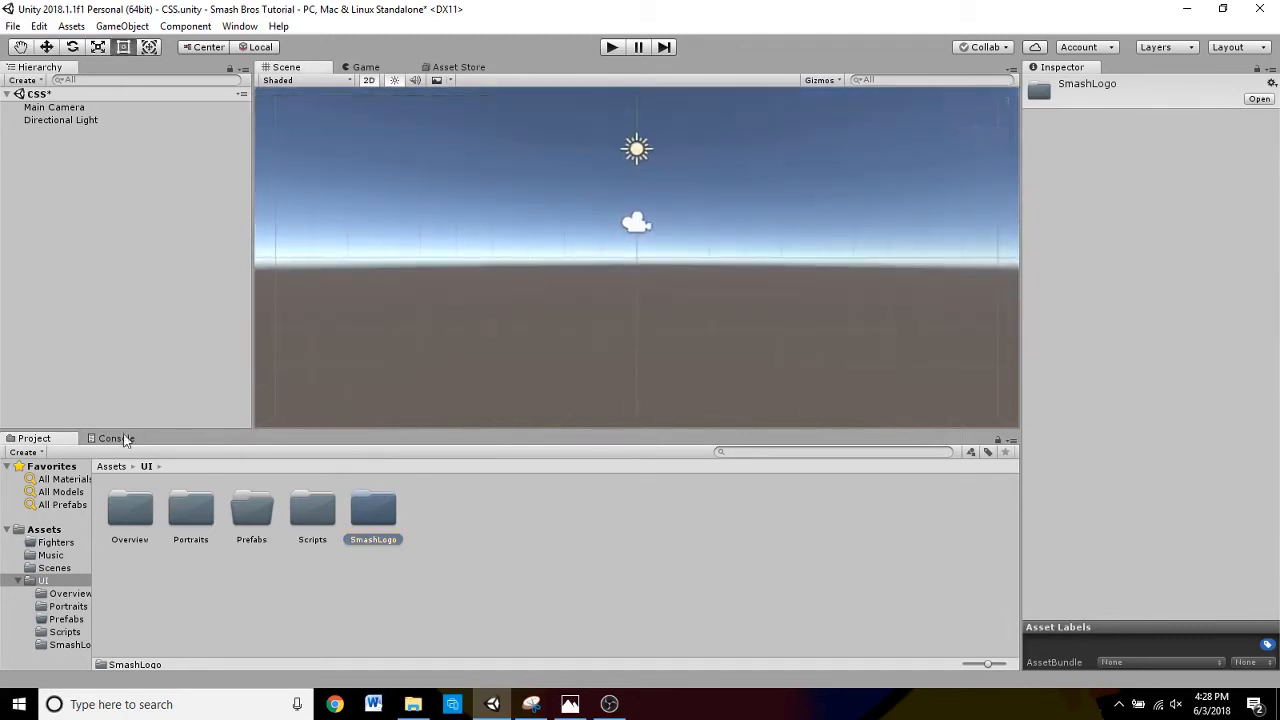
{"action": "left_click", "coordinate": [42, 108]}
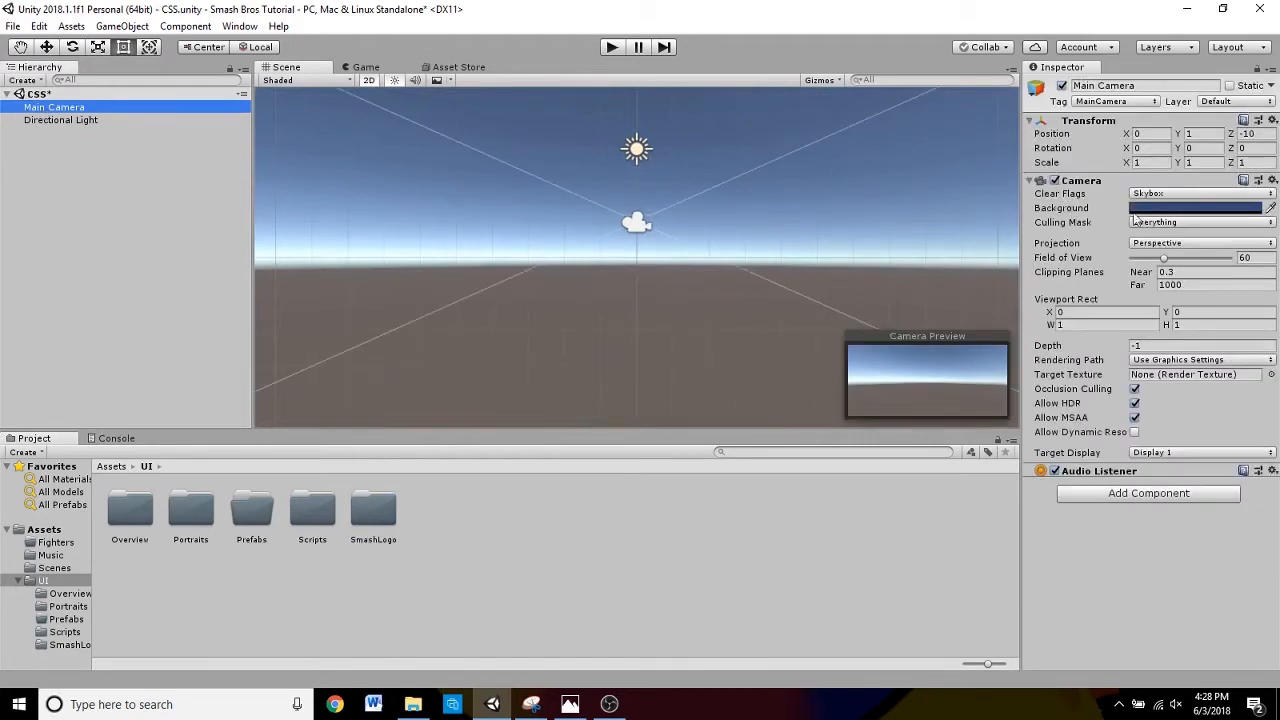
{"action": "left_click", "coordinate": [1136, 208]}
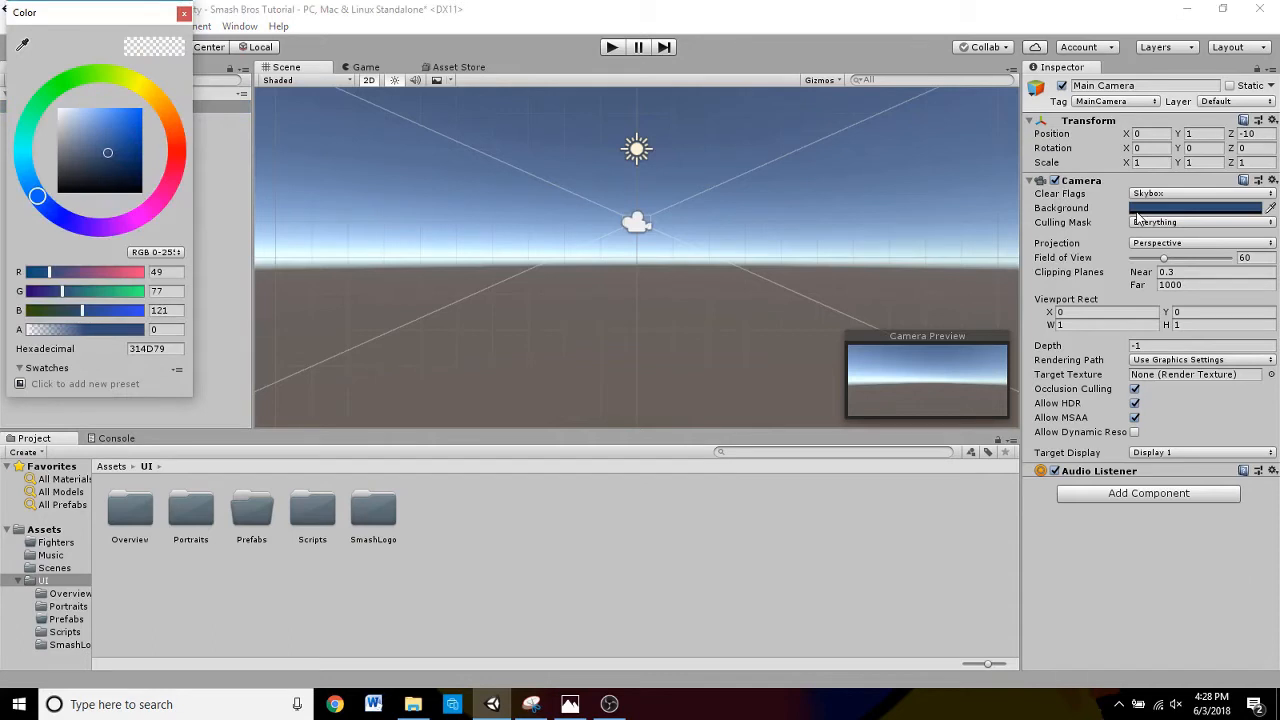
{"action": "left_click", "coordinate": [1148, 194]}
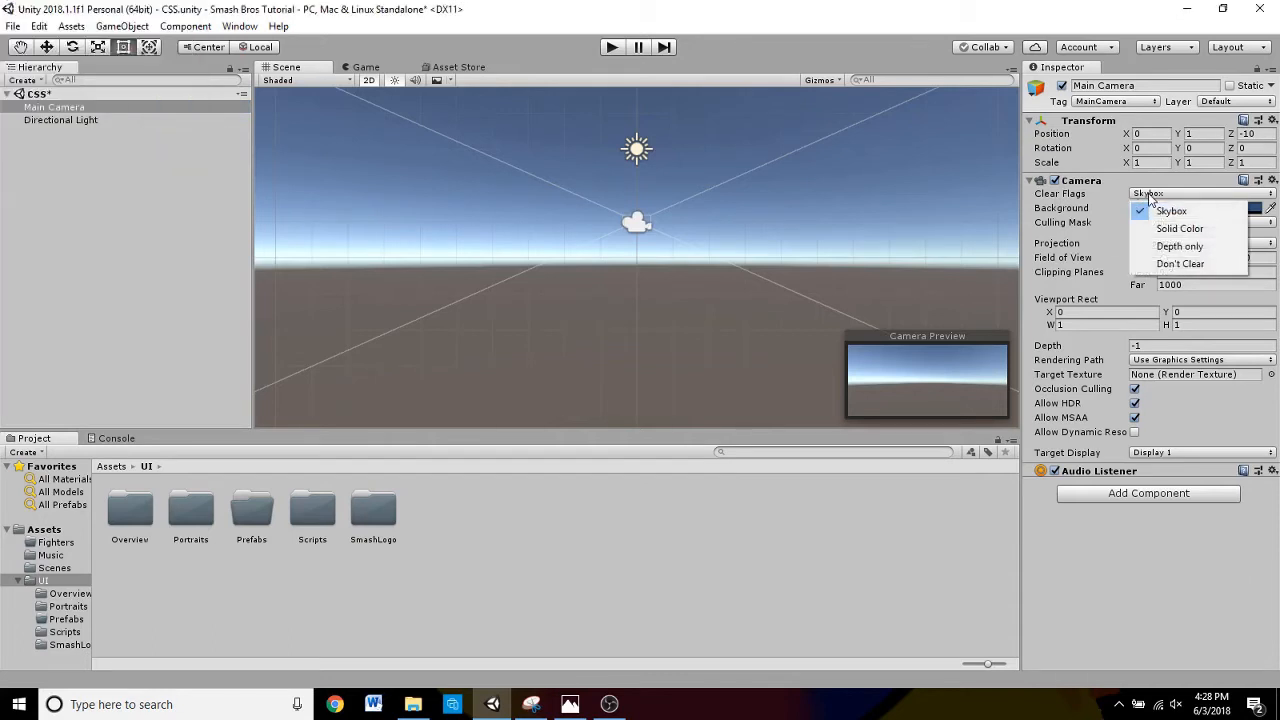
{"action": "left_click", "coordinate": [1178, 228]}
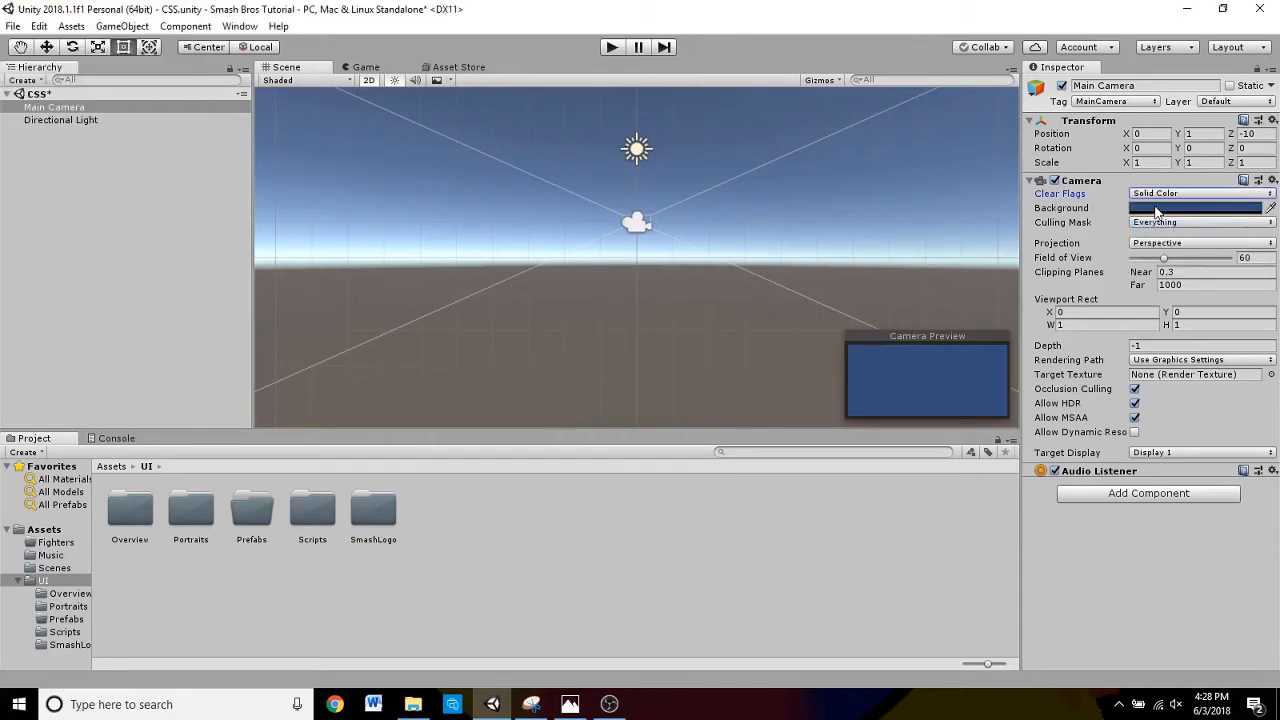
- Set the Main Camera's background to a deeper blue, about hex 234985
{"action": "left_click", "coordinate": [1157, 211]}
{"action": "mouse_move", "coordinate": [100, 140]}
{"action": "left_mouse_down"}
{"action": "mouse_move", "coordinate": [106, 163]}
{"action": "mouse_move", "coordinate": [177, 206]}
{"action": "mouse_move", "coordinate": [40, 212]}
{"action": "mouse_move", "coordinate": [83, 133]}
{"action": "mouse_move", "coordinate": [116, 130]}
{"action": "mouse_move", "coordinate": [120, 149]}
{"action": "left_mouse_up"}
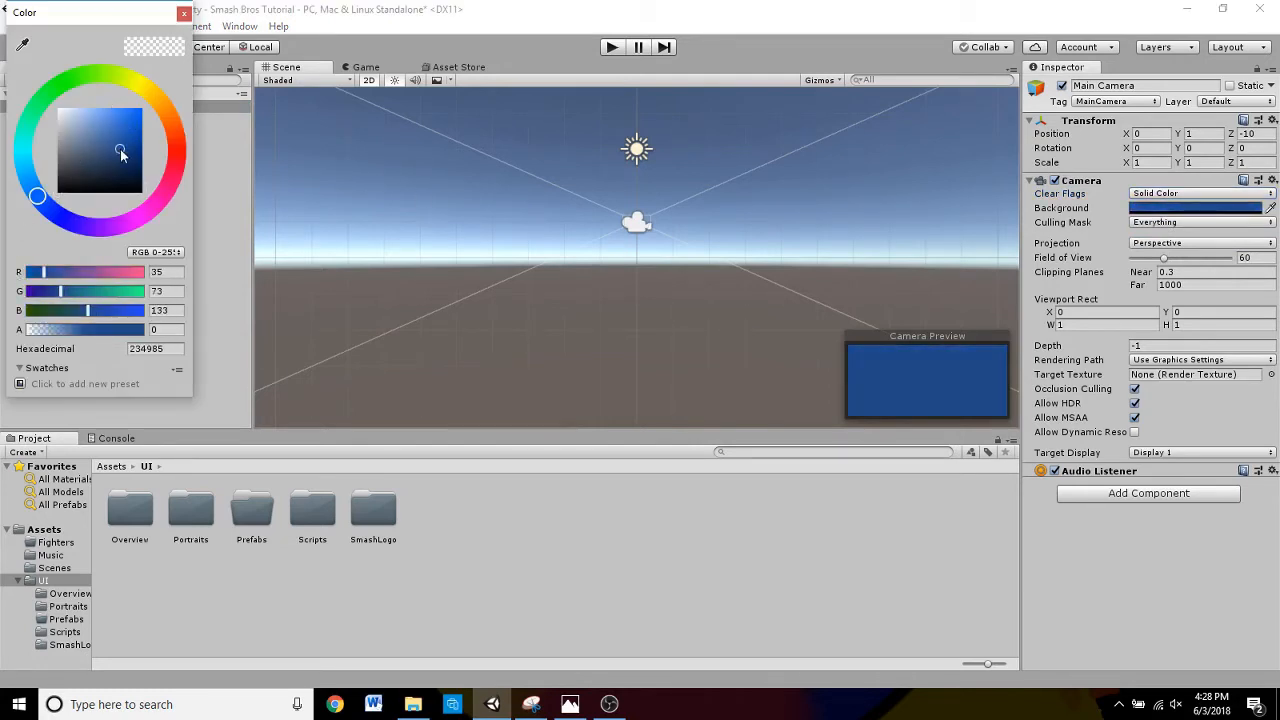
{"action": "left_click", "coordinate": [184, 14]}
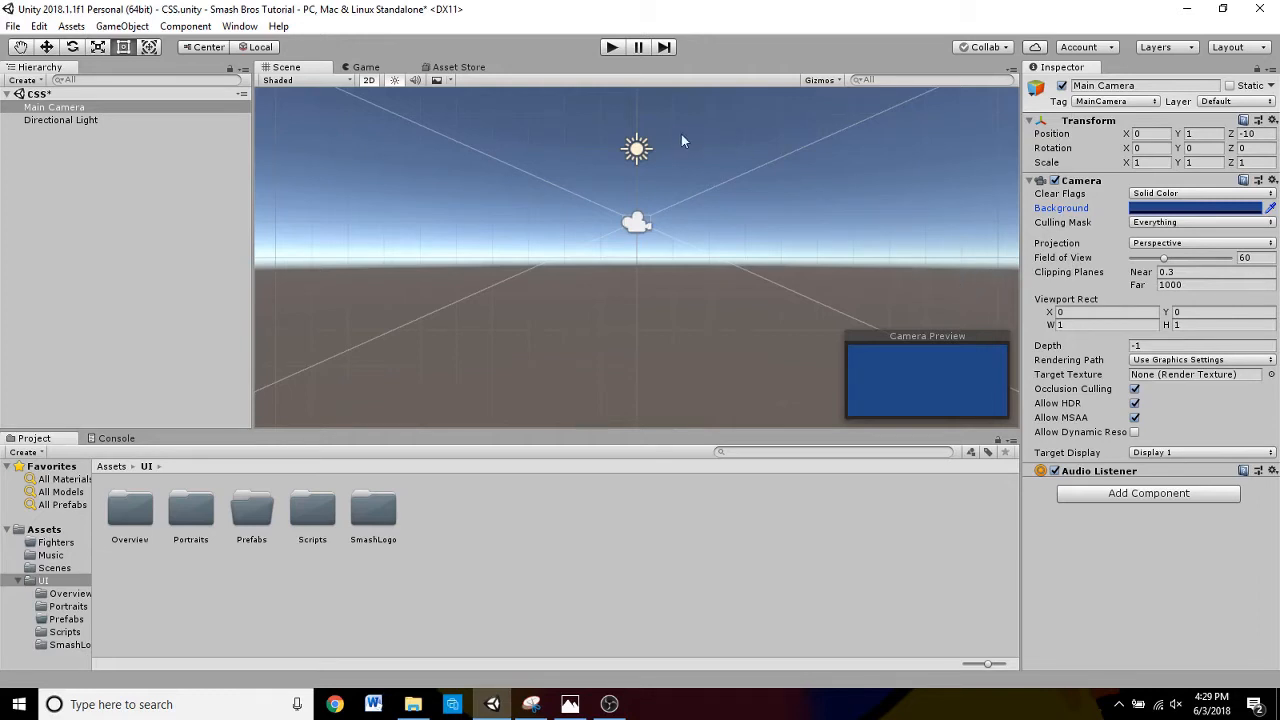
- Create a UI Canvas in the CSS scene
{"action": "left_click", "coordinate": [29, 84]}
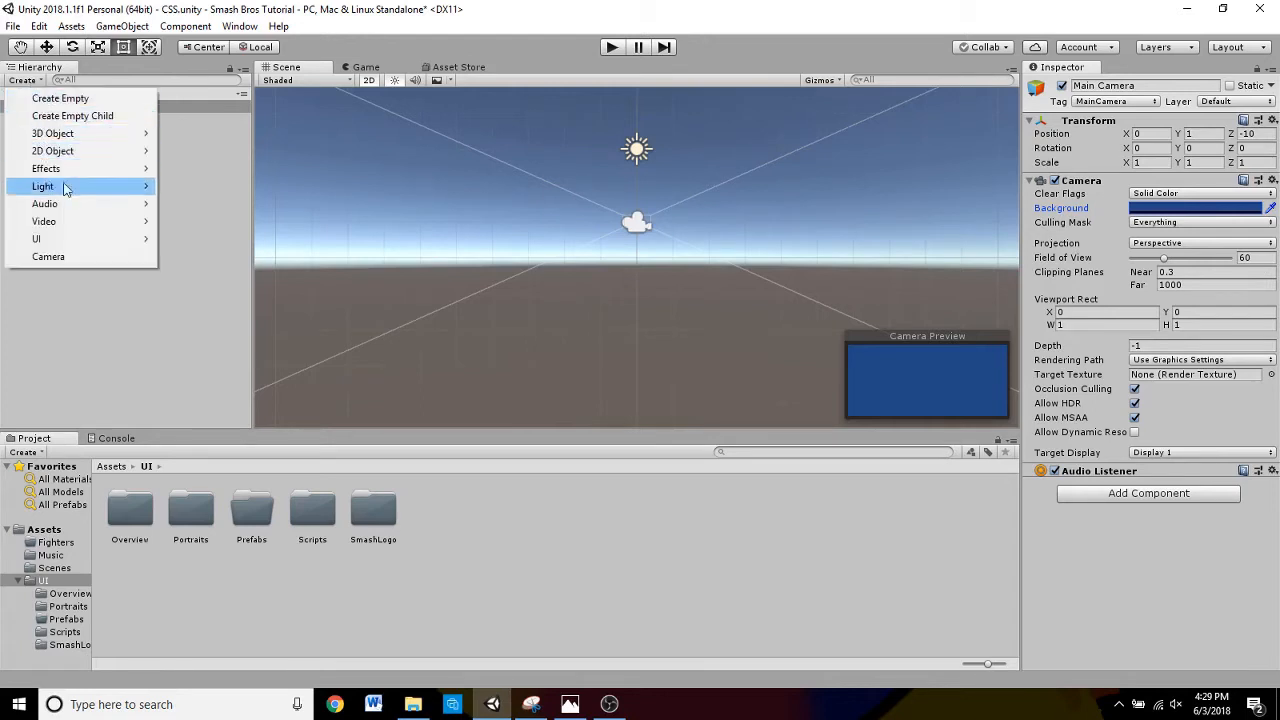
{"action": "mouse_move", "coordinate": [81, 237]}
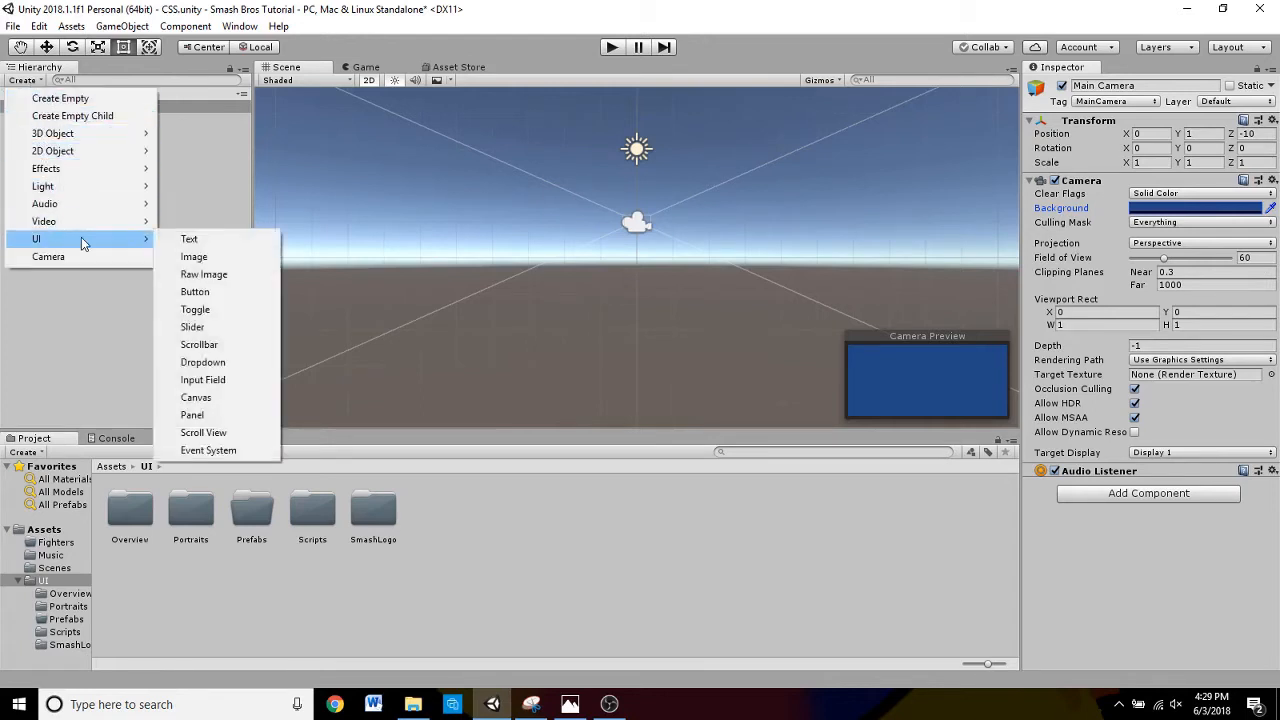
{"action": "left_click", "coordinate": [232, 399]}
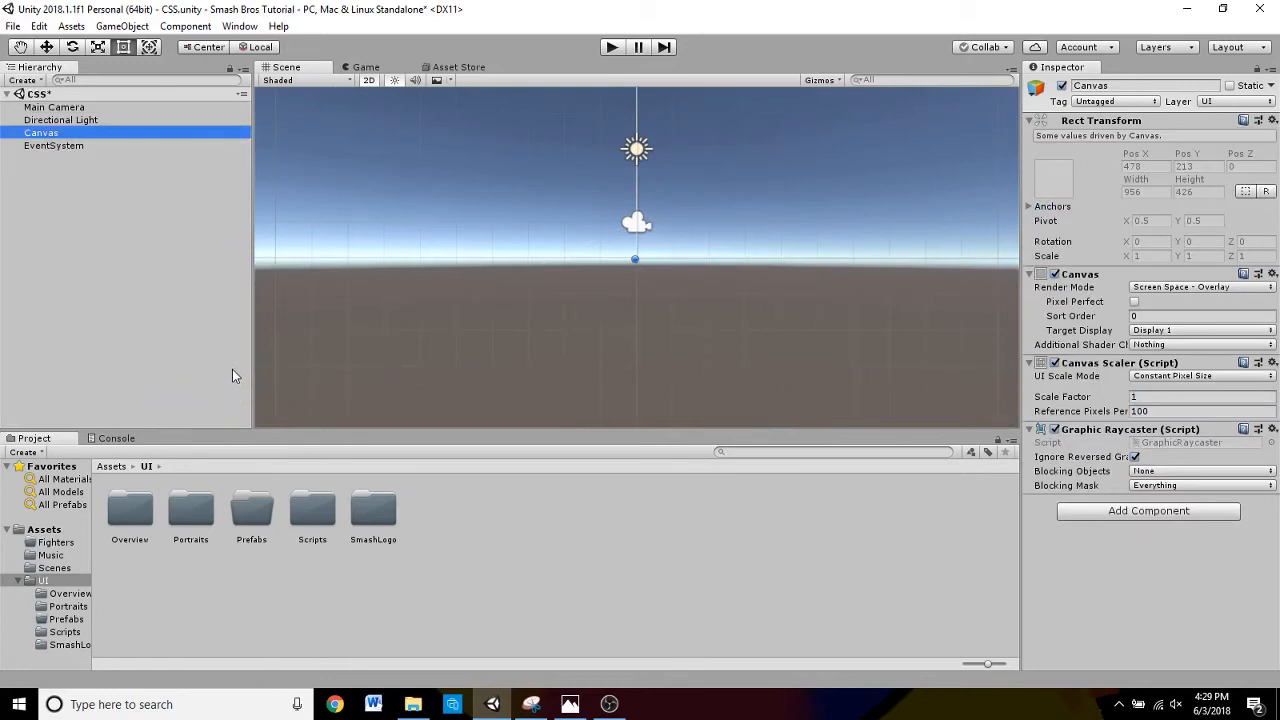
- Examine the full rectangle of the new Canvas in the Scene view
{"action": "scroll", "coordinate": [732, 229], "scroll_direction": "down", "scroll_amount": 3}
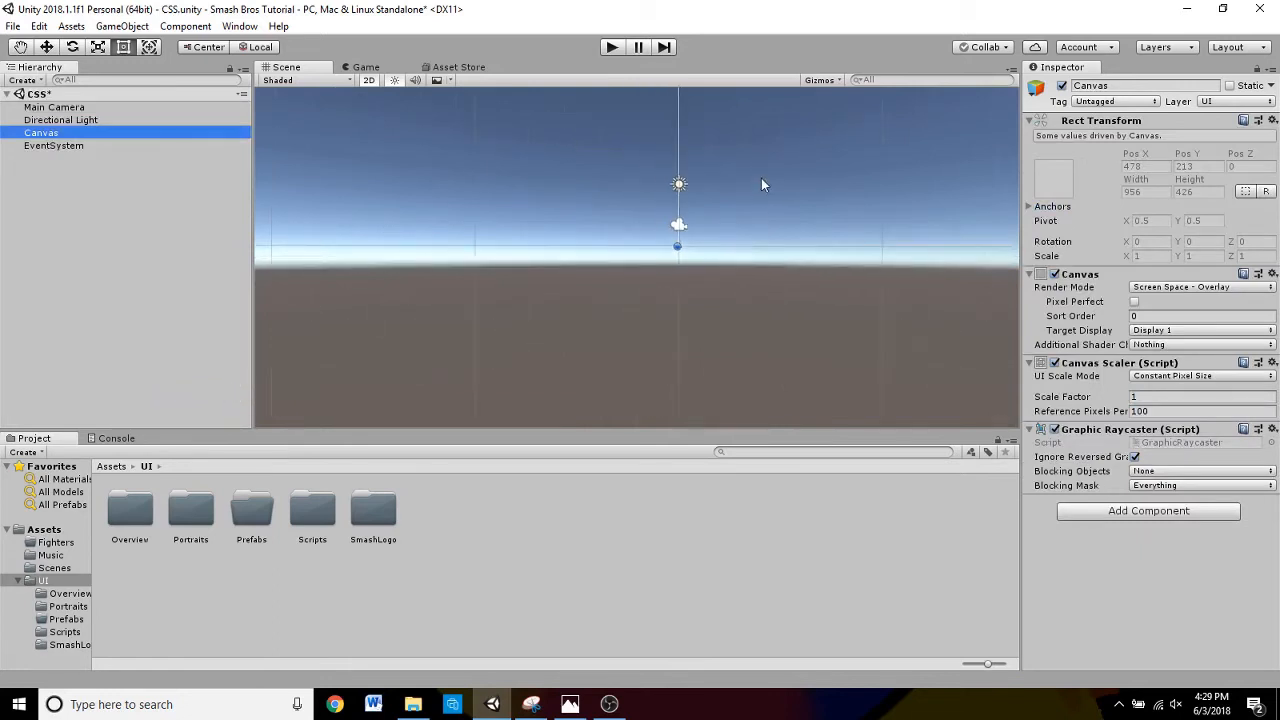
{"action": "middle_click_drag", "start_coordinate": [773, 181], "coordinate": [358, 362]}
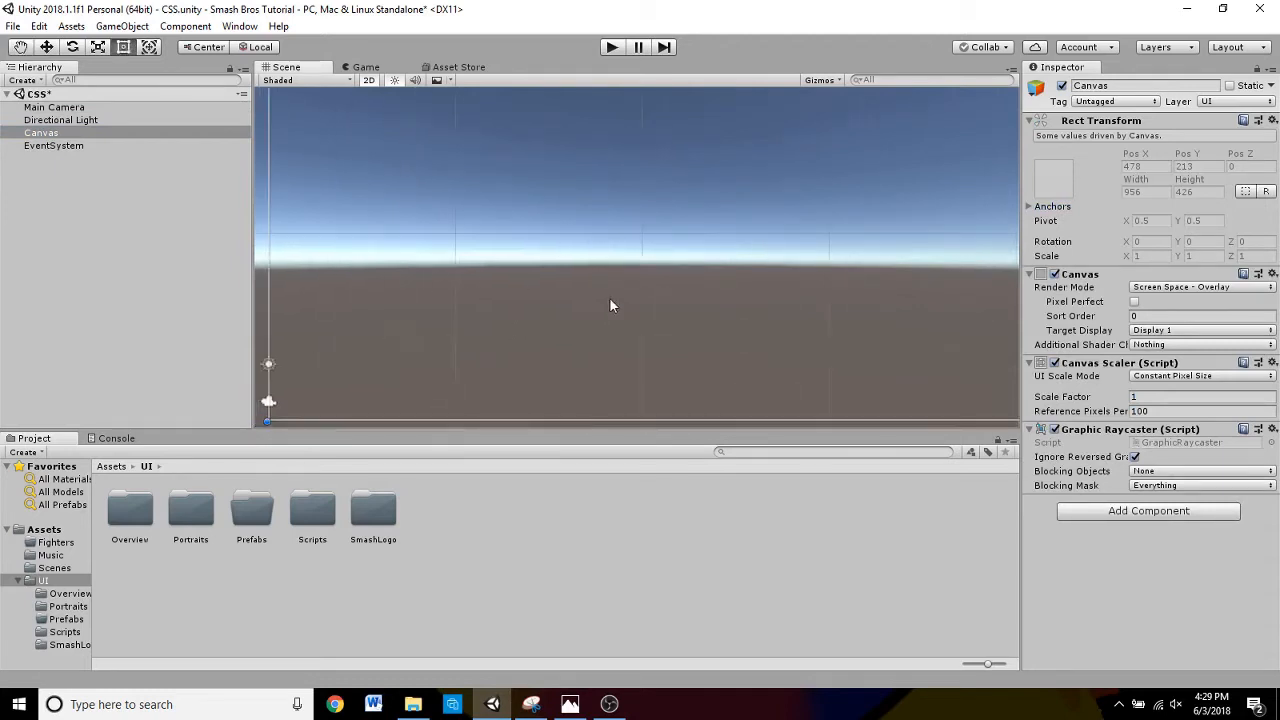
{"action": "middle_click_drag", "start_coordinate": [609, 297], "coordinate": [490, 295]}
{"action": "scroll", "coordinate": [490, 295], "scroll_direction": "down", "scroll_amount": 5}
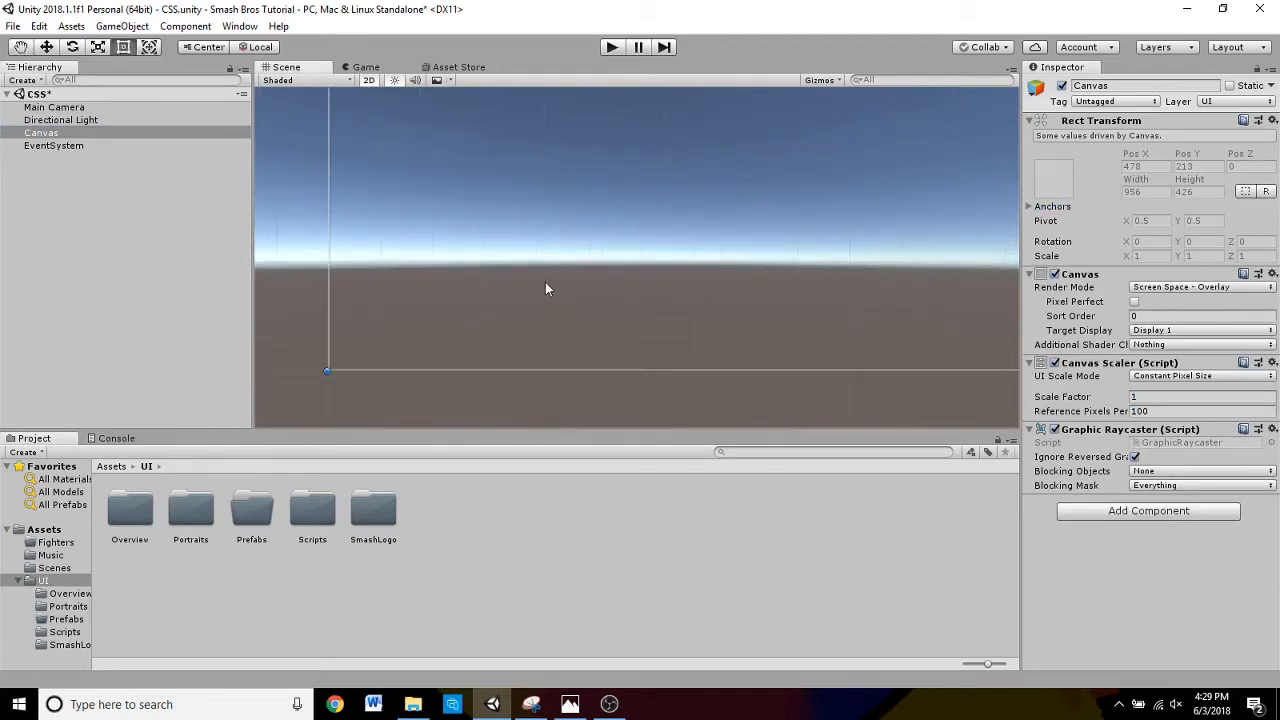
{"action": "middle_click_drag", "start_coordinate": [734, 182], "coordinate": [432, 305]}
{"action": "scroll", "coordinate": [594, 199], "scroll_direction": "down", "scroll_amount": 6}
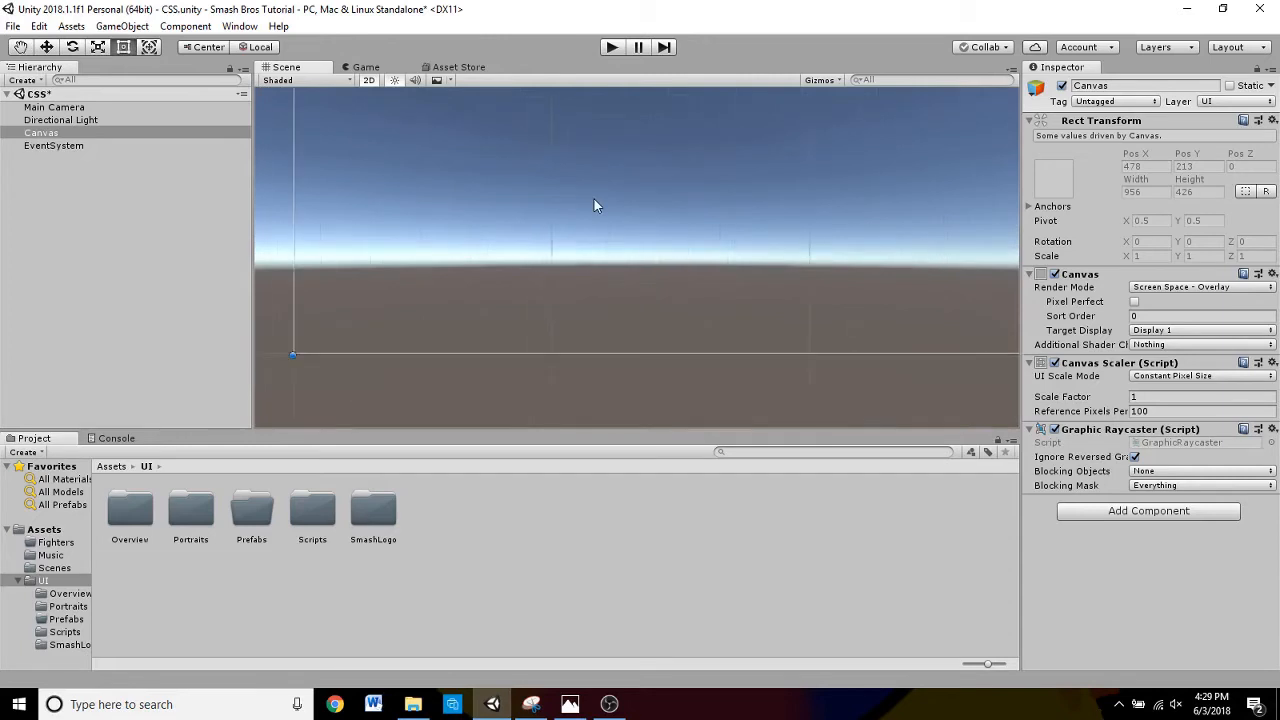
{"action": "middle_click_drag", "start_coordinate": [699, 200], "coordinate": [374, 397]}
{"action": "scroll", "coordinate": [498, 312], "scroll_direction": "down", "scroll_amount": 3}
{"action": "scroll", "coordinate": [498, 312], "scroll_direction": "down", "scroll_amount": 3}
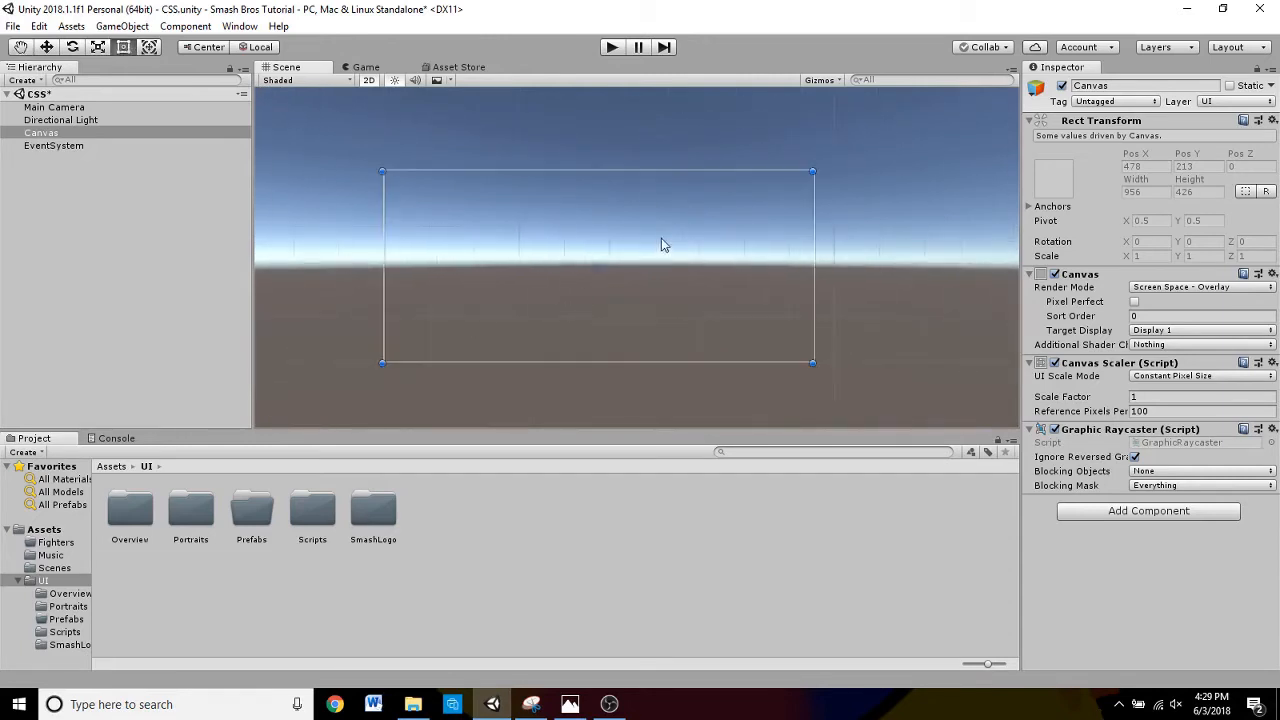
{"action": "scroll", "coordinate": [631, 240], "scroll_direction": "up", "scroll_amount": 1}
{"action": "middle_click_drag", "start_coordinate": [631, 240], "coordinate": [691, 229]}
{"action": "scroll", "coordinate": [682, 253], "scroll_direction": "down", "scroll_amount": 1}
{"action": "scroll", "coordinate": [680, 253], "scroll_direction": "up", "scroll_amount": 2}
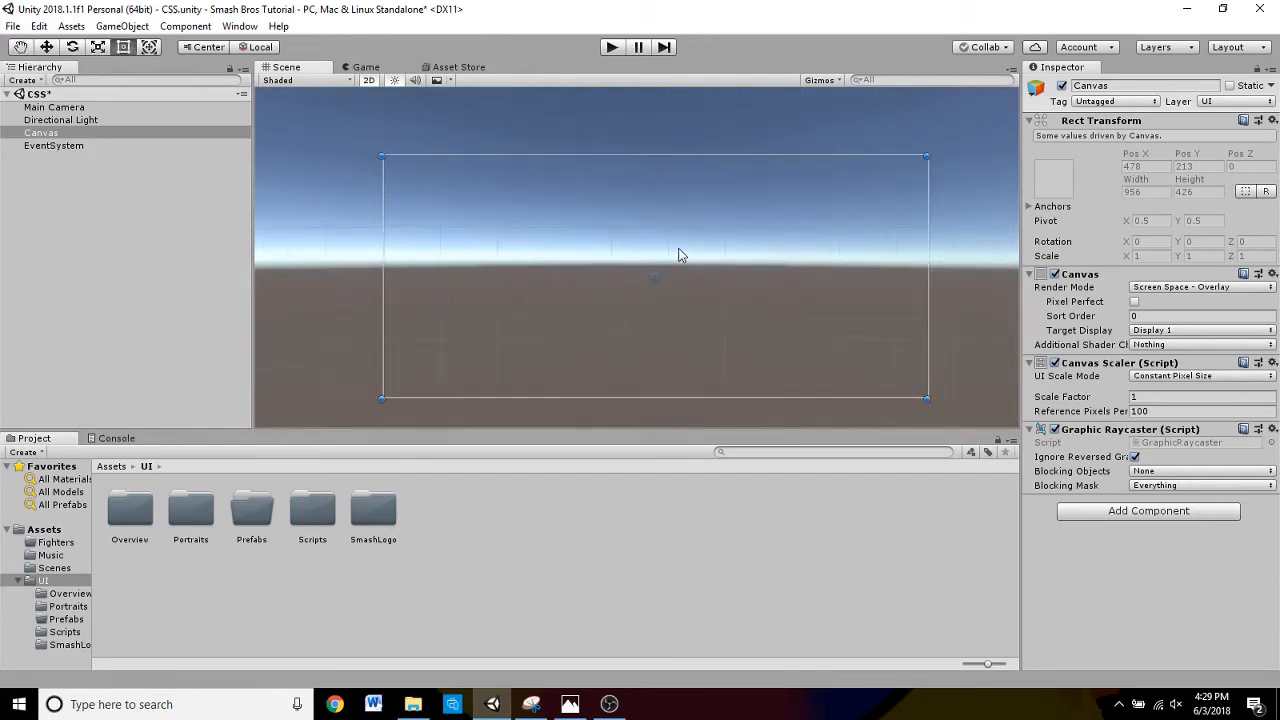
{"action": "middle_click_drag", "start_coordinate": [650, 280], "coordinate": [628, 251]}
{"action": "scroll", "coordinate": [628, 251], "scroll_direction": "down", "scroll_amount": 1}
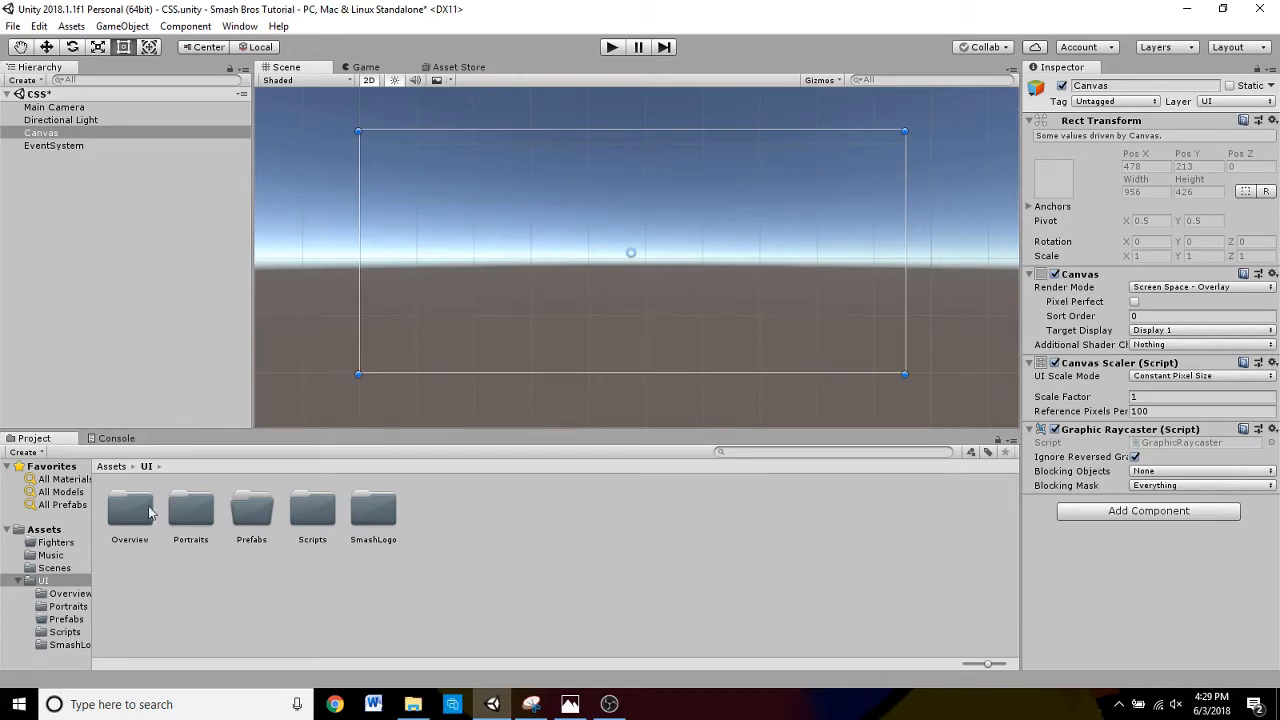
- Open the Portraits folder and place the OriPortrait sprite directly in the scene, near the centre of the Canvas outline
{"action": "left_click", "coordinate": [197, 522]}
{"action": "double_click", "coordinate": [196, 521]}
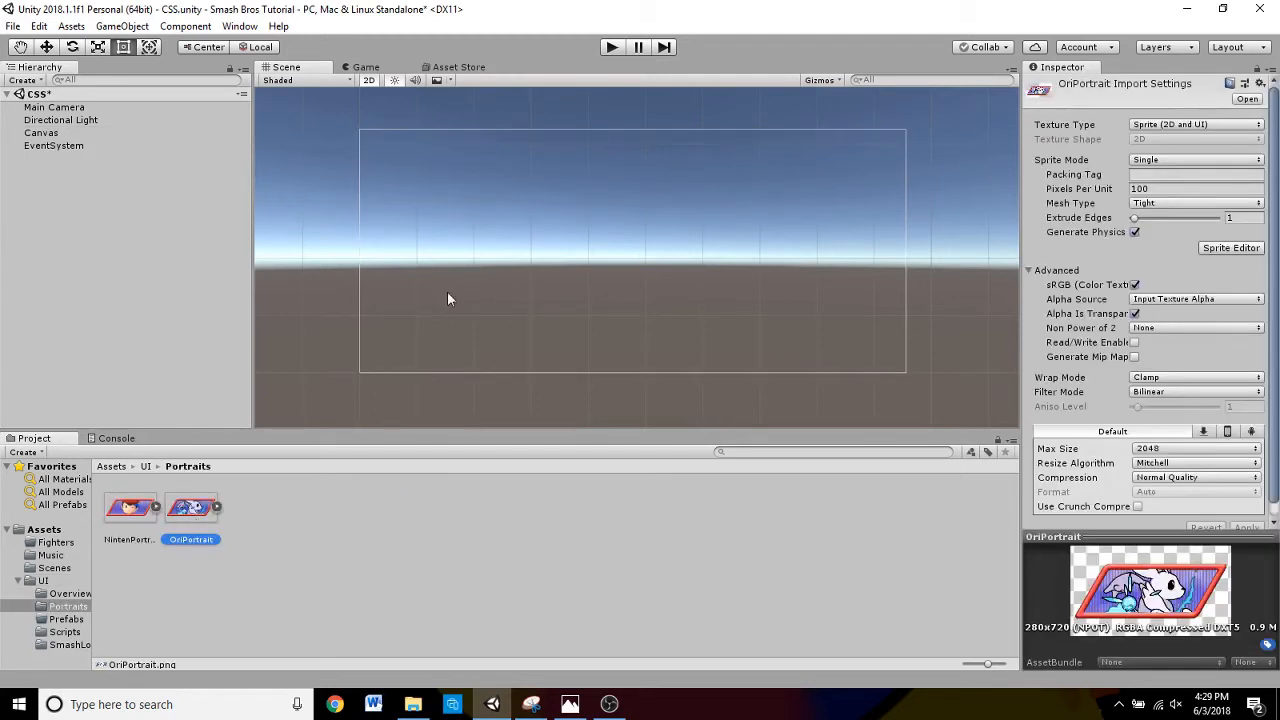
{"action": "left_click_drag", "start_coordinate": [734, 275], "coordinate": [660, 282]}
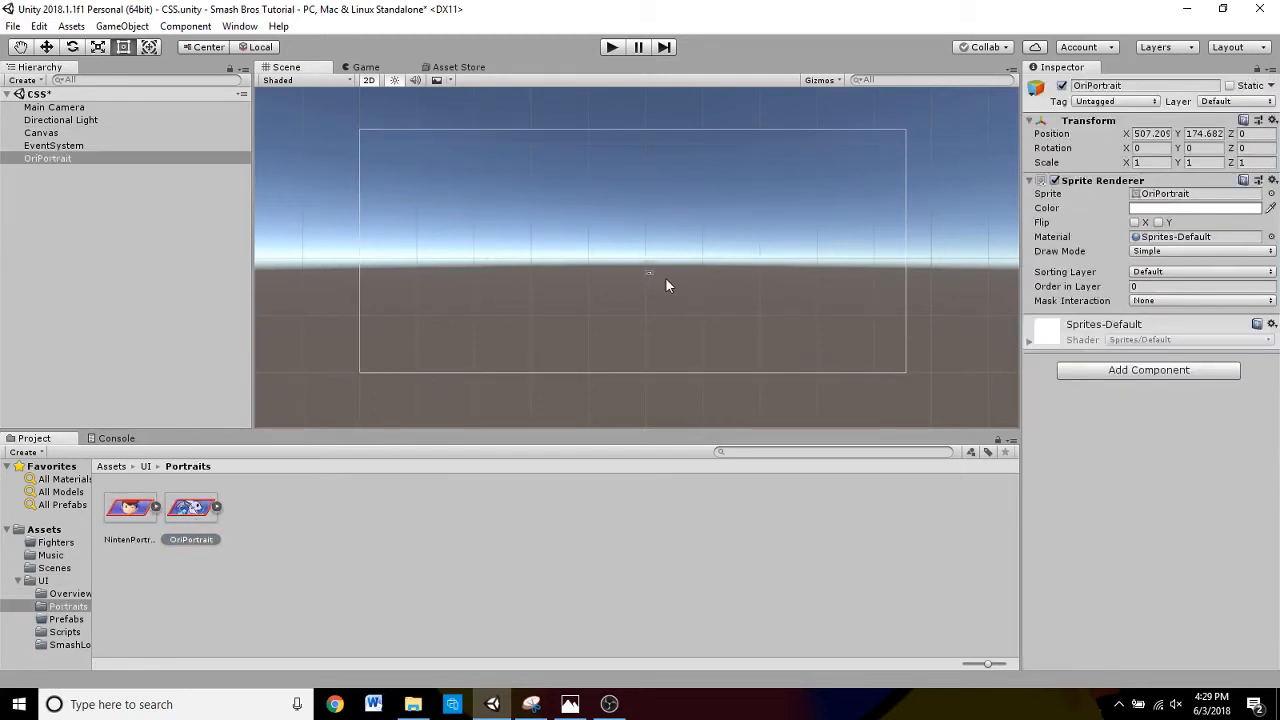
{"action": "scroll", "coordinate": [628, 265], "scroll_direction": "up", "scroll_amount": 1}
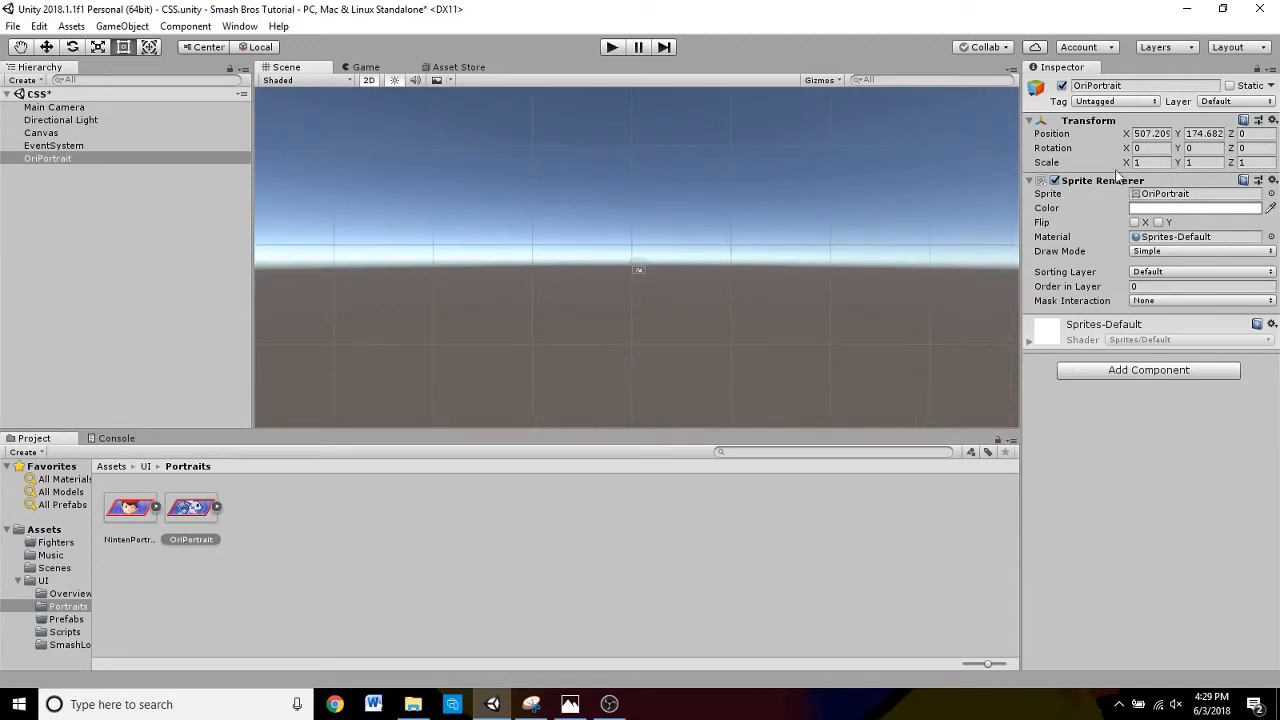
- Scale the placed OriPortrait sprite to 23.29 in X and 52.27 in Y
{"action": "left_click_drag", "start_coordinate": [1125, 165], "coordinate": [1255, 207]}
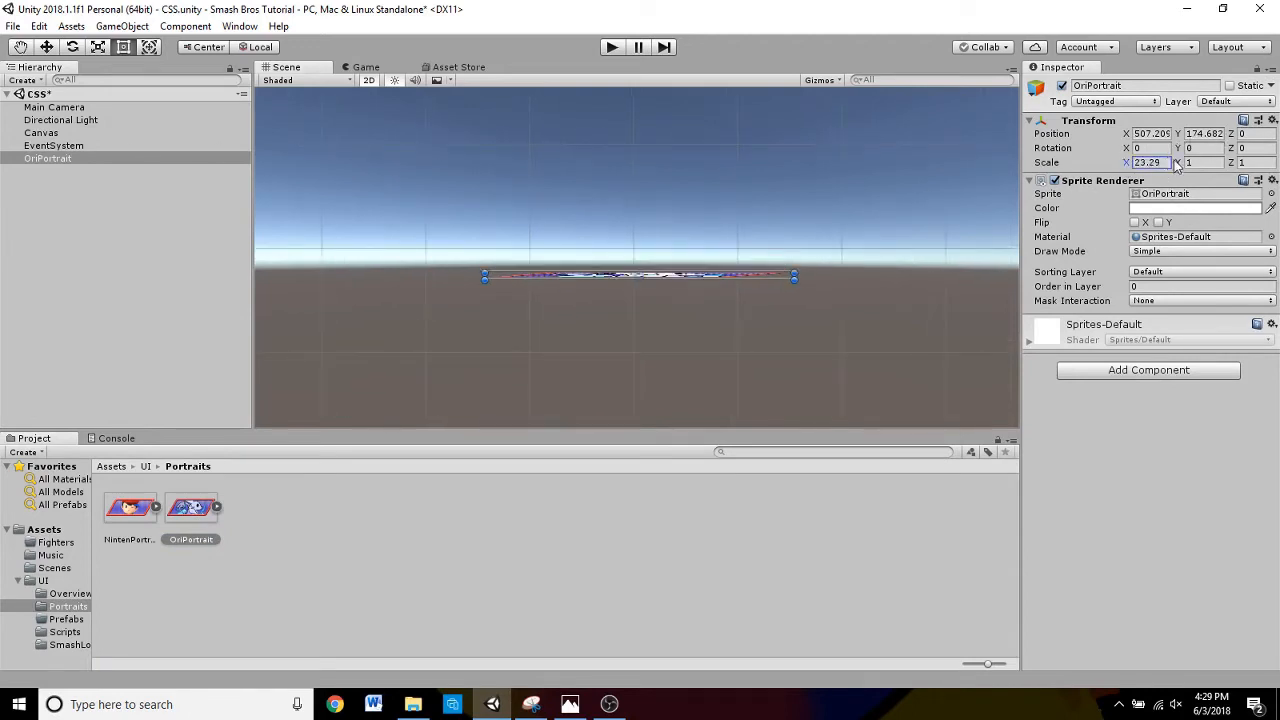
{"action": "left_click_drag", "start_coordinate": [1177, 165], "coordinate": [3, 181]}
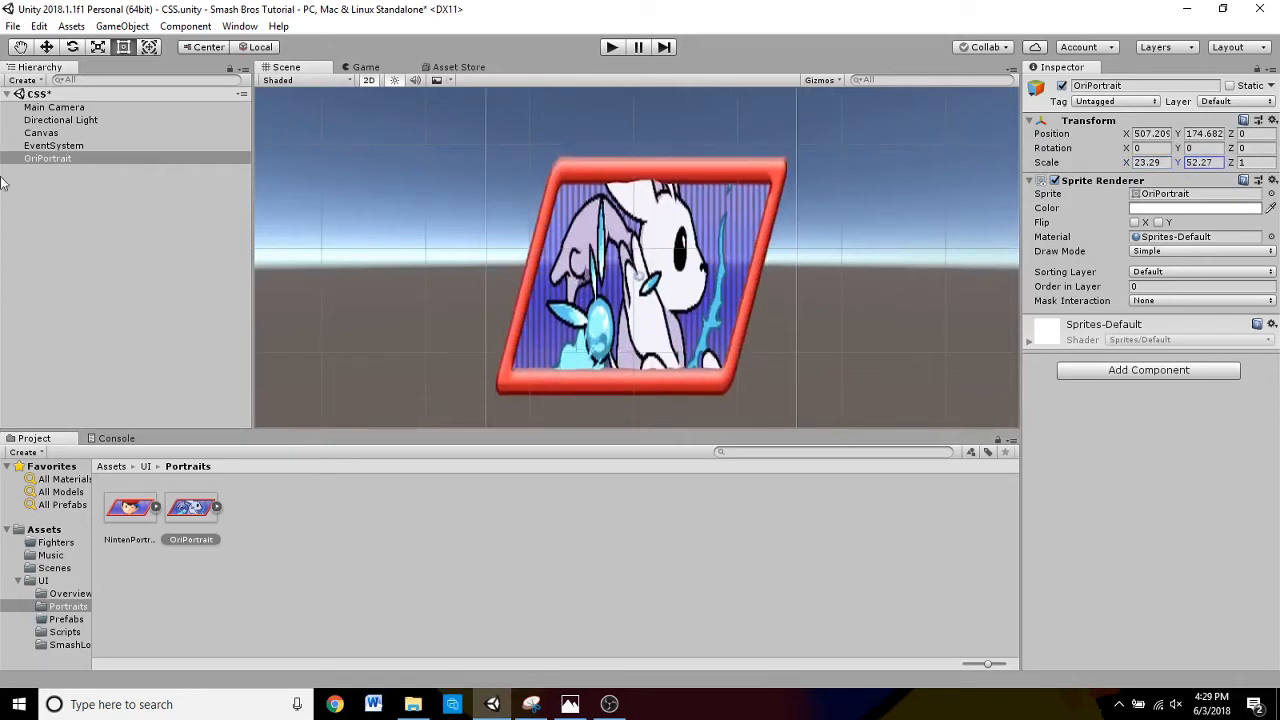
{"action": "scroll", "coordinate": [428, 188], "scroll_direction": "down", "scroll_amount": 5}
{"action": "middle_click_drag", "start_coordinate": [447, 200], "coordinate": [563, 243]}
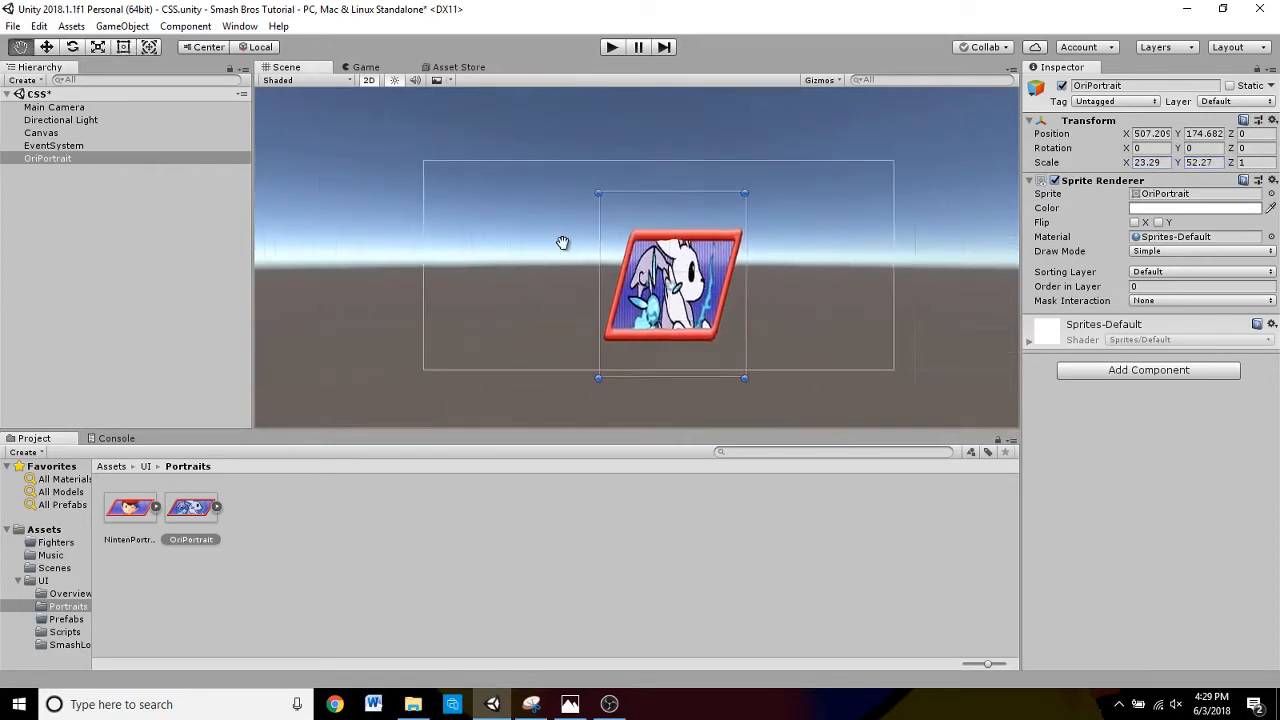
{"action": "left_click", "coordinate": [651, 388]}
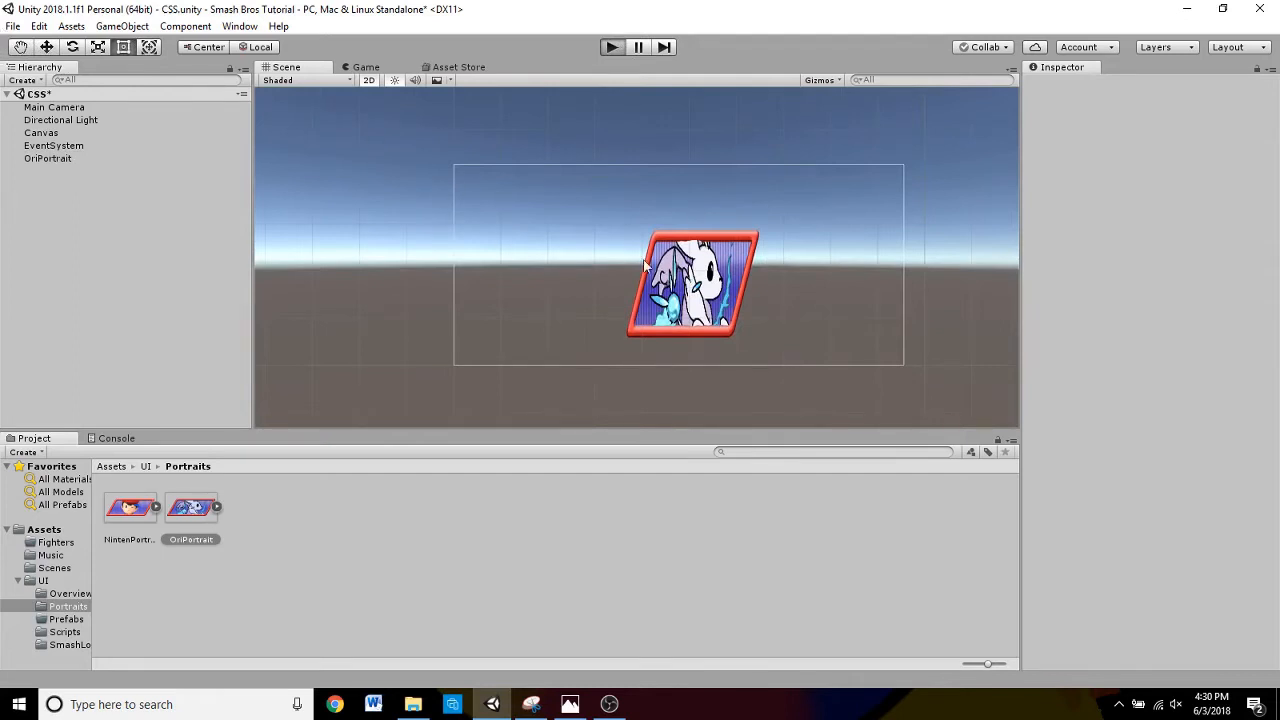
- Test the scene in Play mode, stop it, and delete the OriPortrait sprite from the scene
{"action": "key", "text": "ctrl+p"}
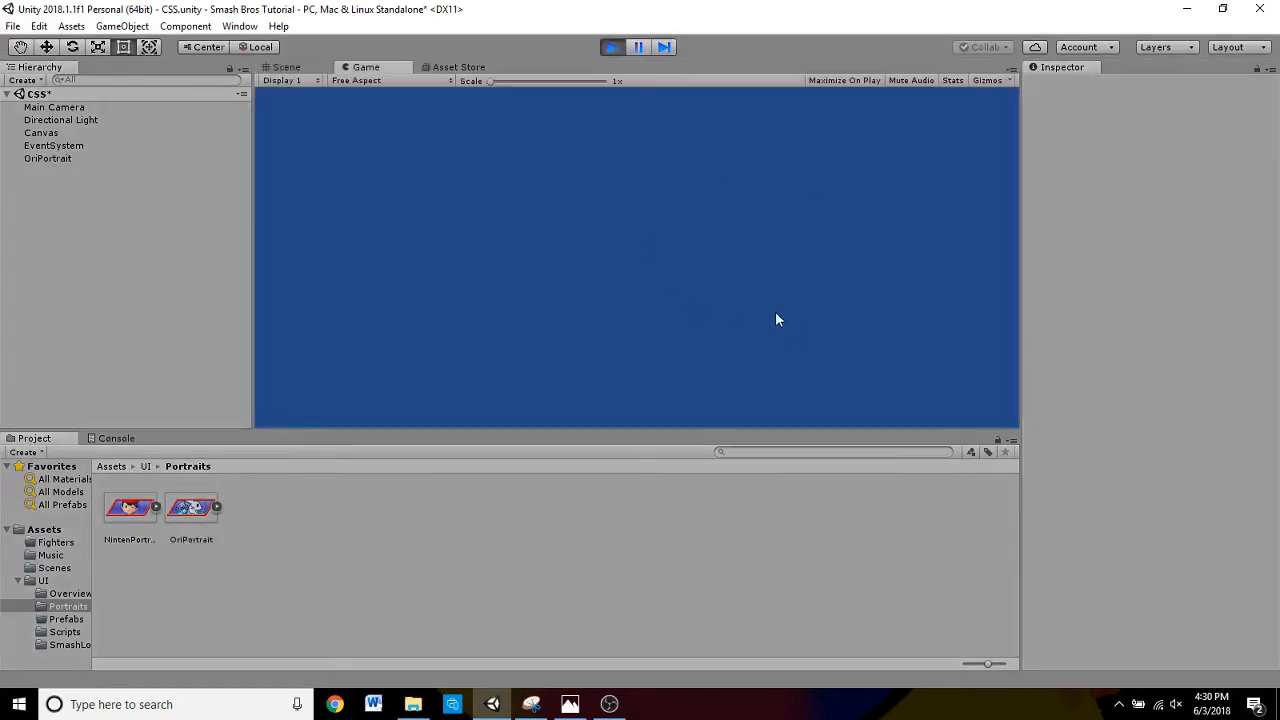
{"action": "left_click", "coordinate": [614, 47]}
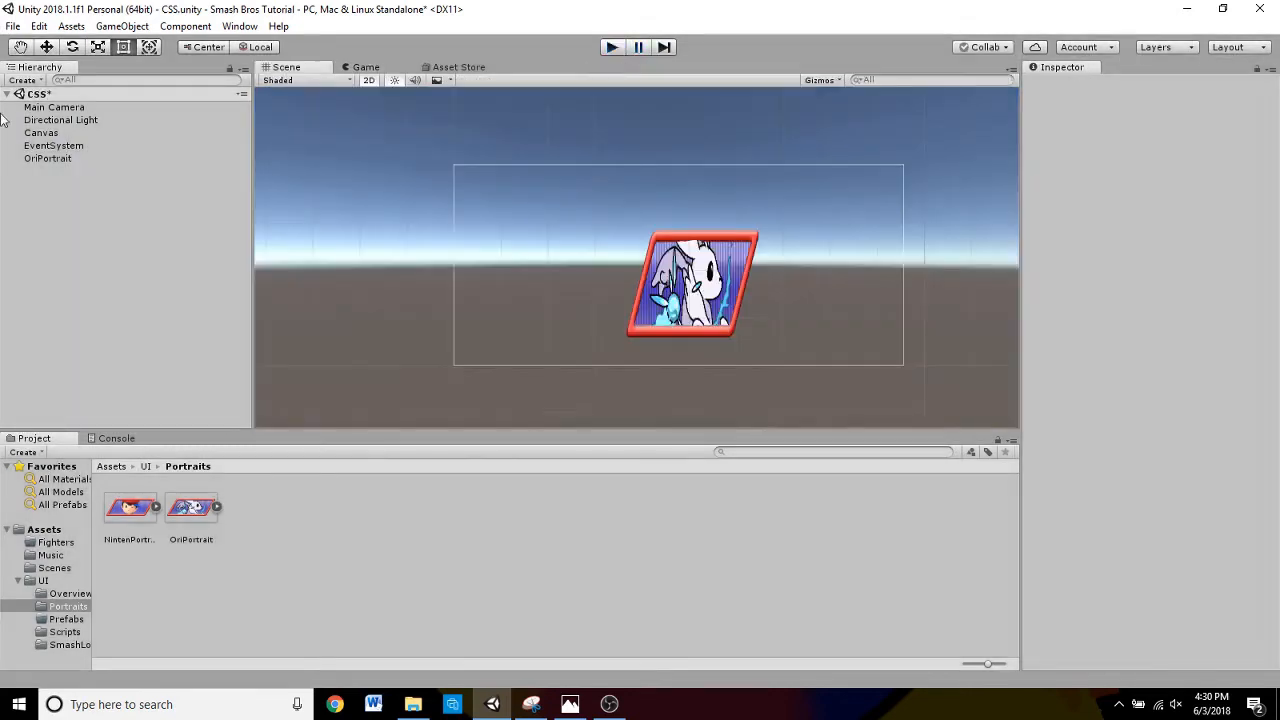
{"action": "left_click", "coordinate": [52, 158]}
{"action": "key", "text": "Delete"}
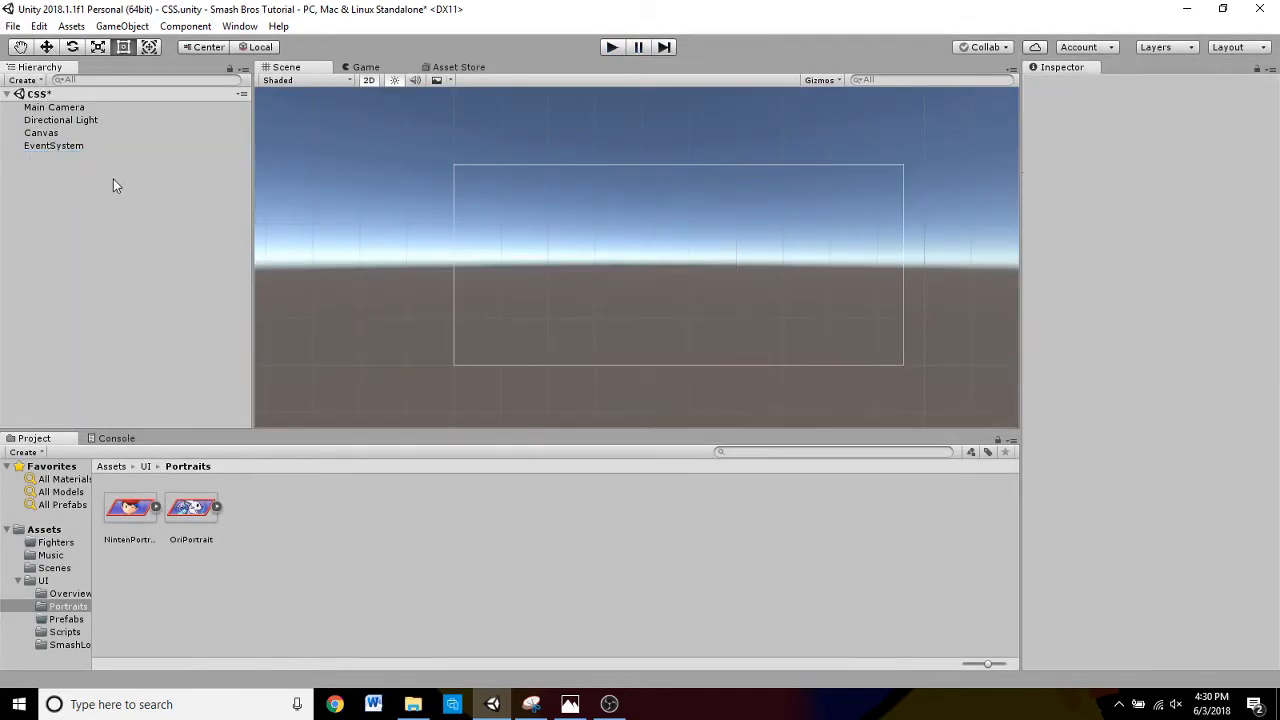
- Add a UI Image as a child of the Canvas
{"action": "left_click", "coordinate": [50, 133]}
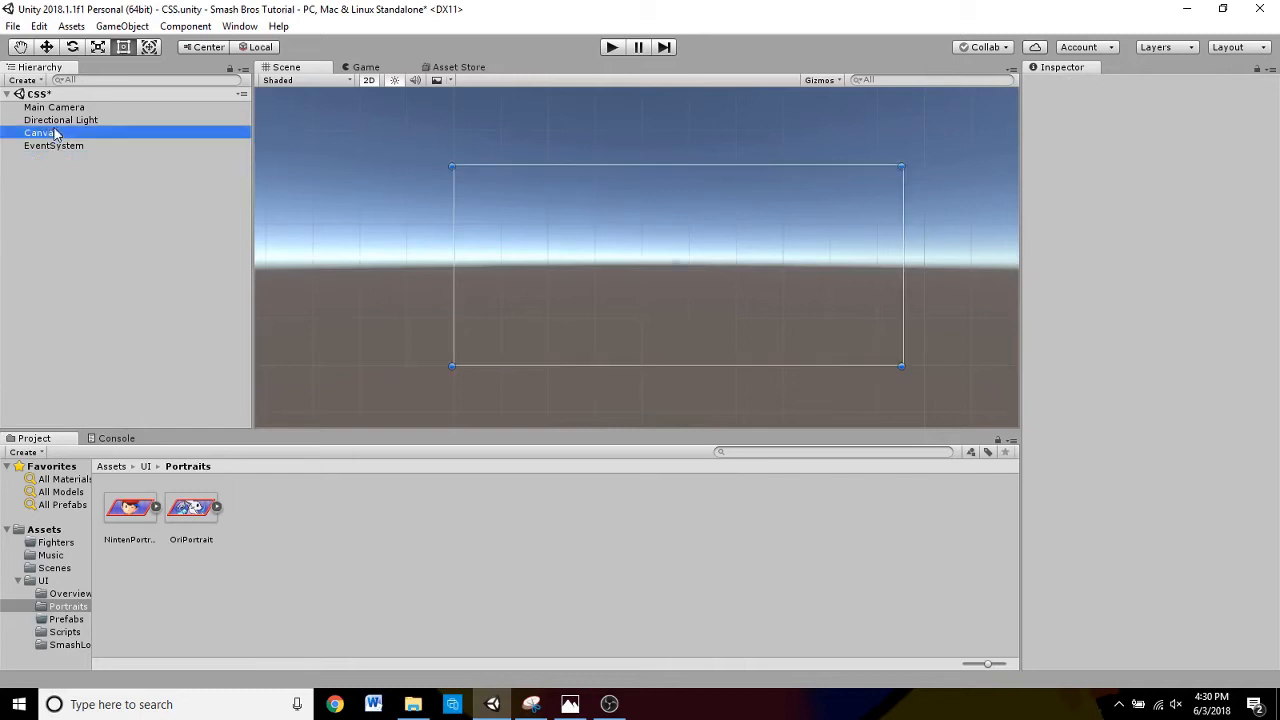
{"action": "right_click", "coordinate": [54, 137]}
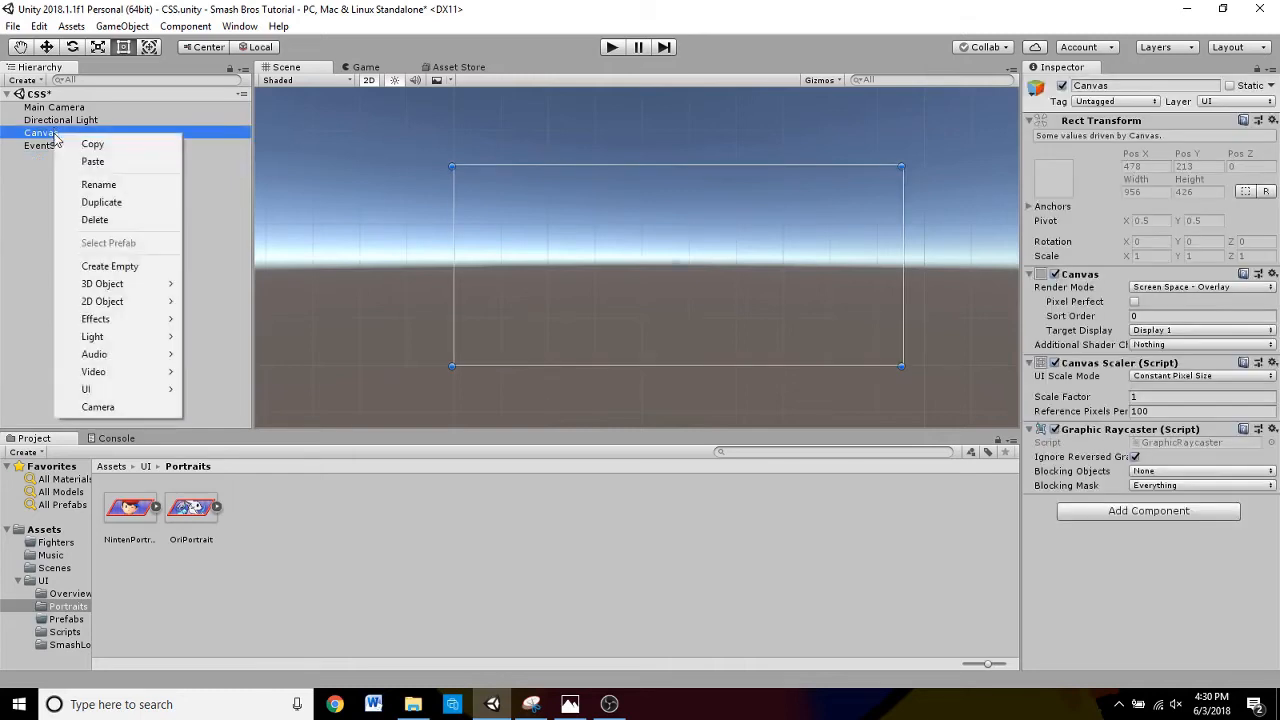
{"action": "mouse_move", "coordinate": [121, 391]}
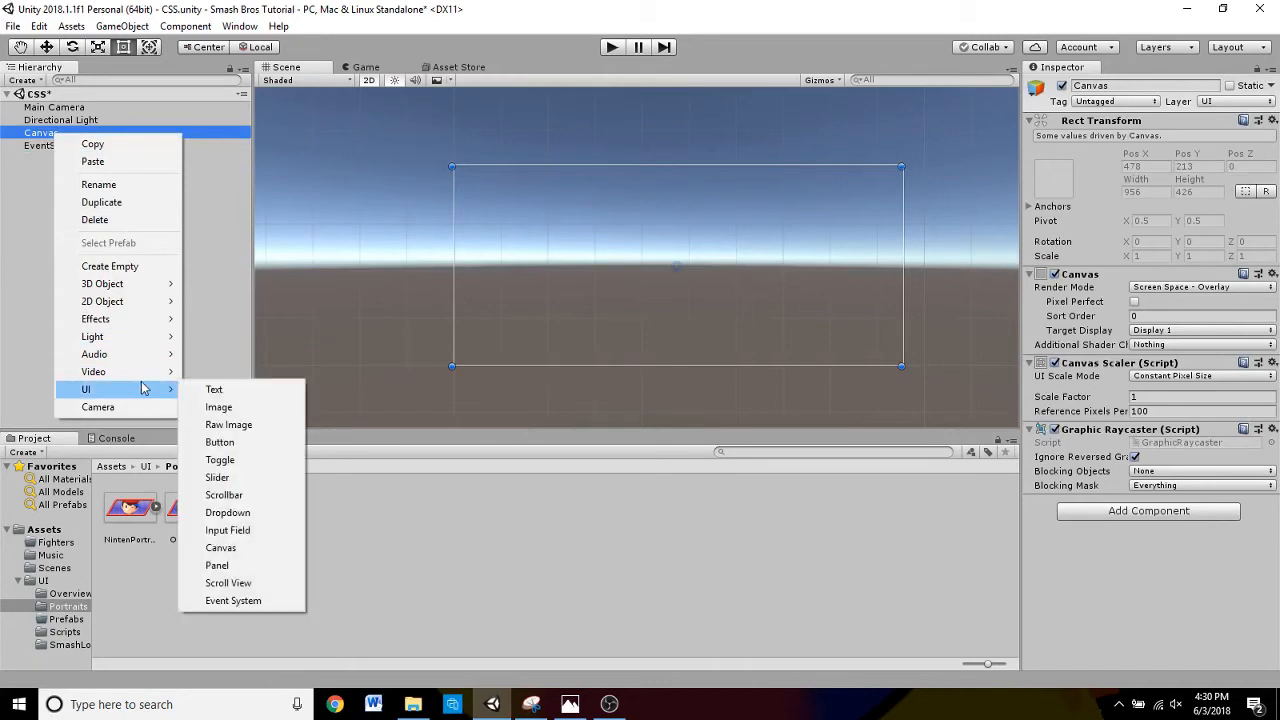
{"action": "left_click", "coordinate": [271, 409]}
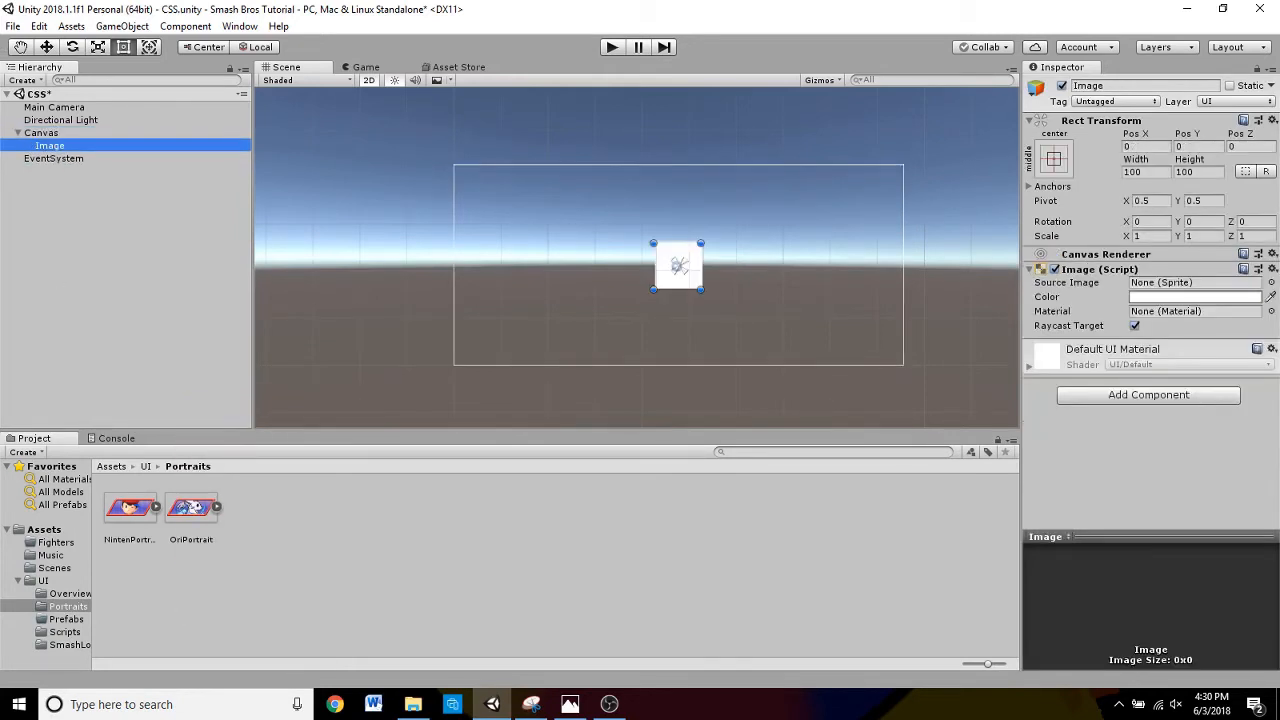
- Assign the OriPortrait sprite as the image's Source Image and check it in Play mode
{"action": "left_click", "coordinate": [1271, 283]}
{"action": "left_click", "coordinate": [490, 380]}
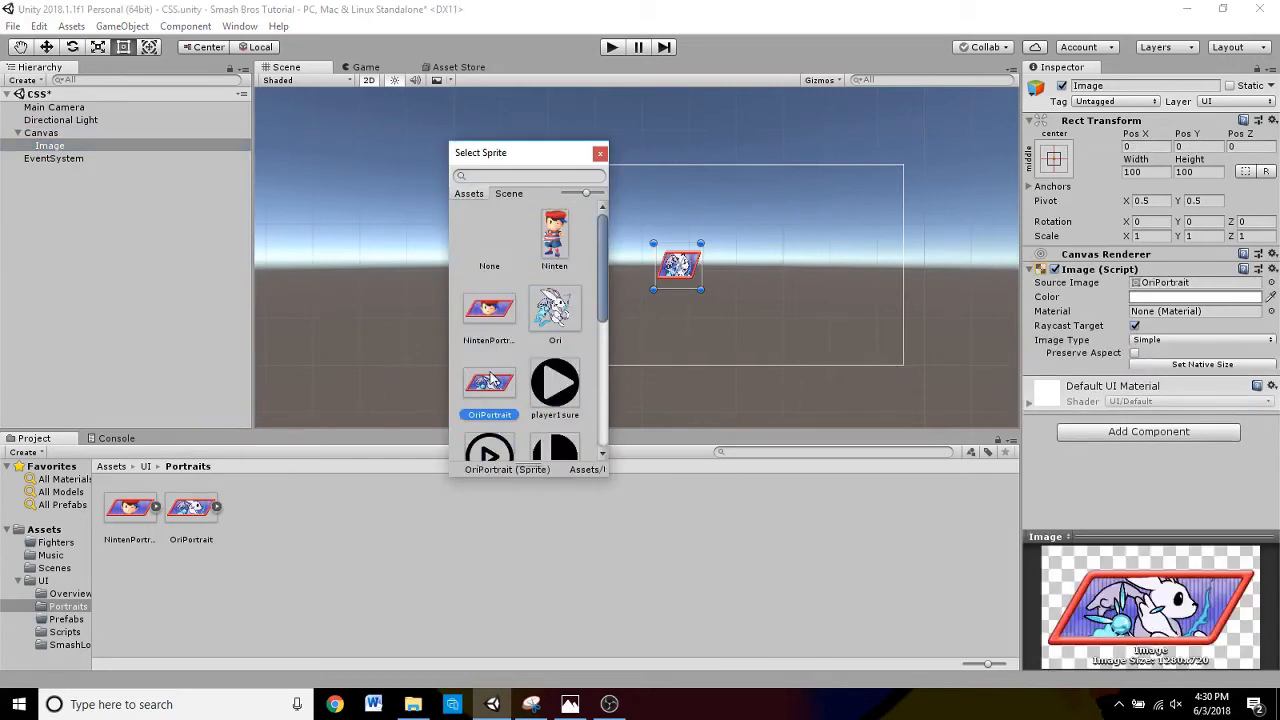
{"action": "left_click", "coordinate": [600, 154]}
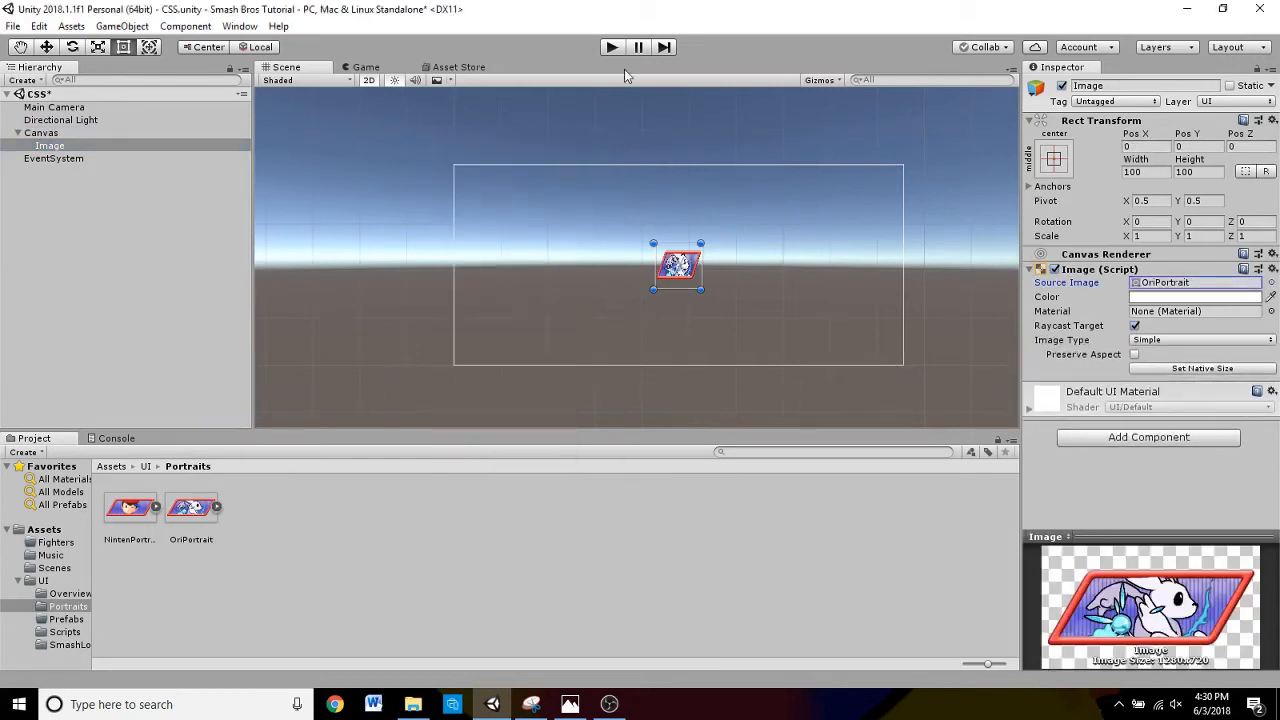
{"action": "left_click", "coordinate": [610, 48]}
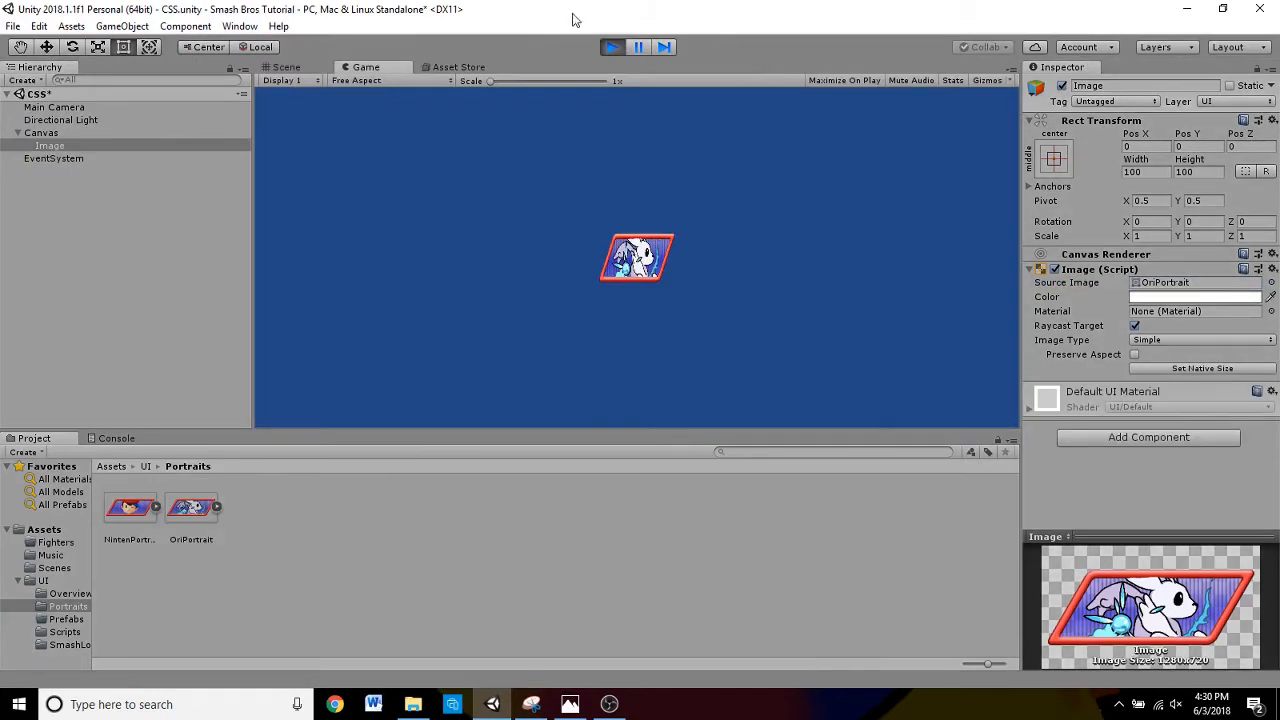
{"action": "left_click", "coordinate": [604, 46]}
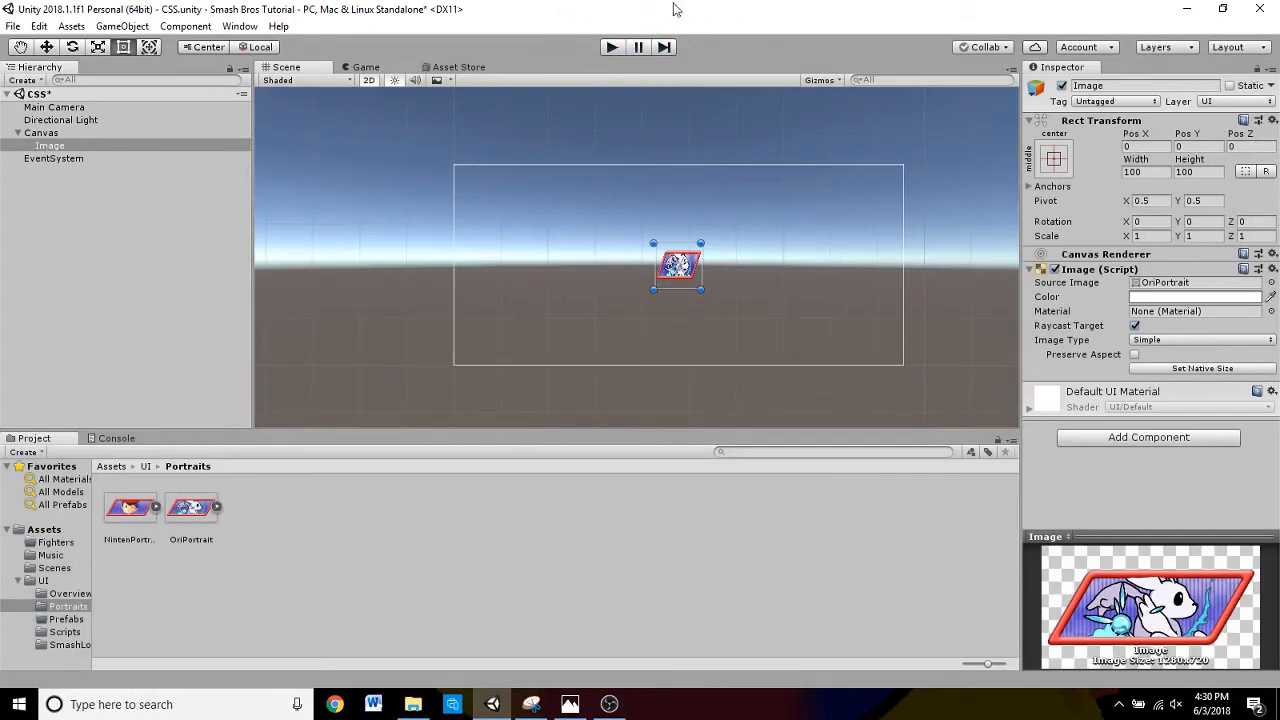
- Rename the Canvas's image object as OriPortrait
{"action": "double_click", "coordinate": [50, 146]}
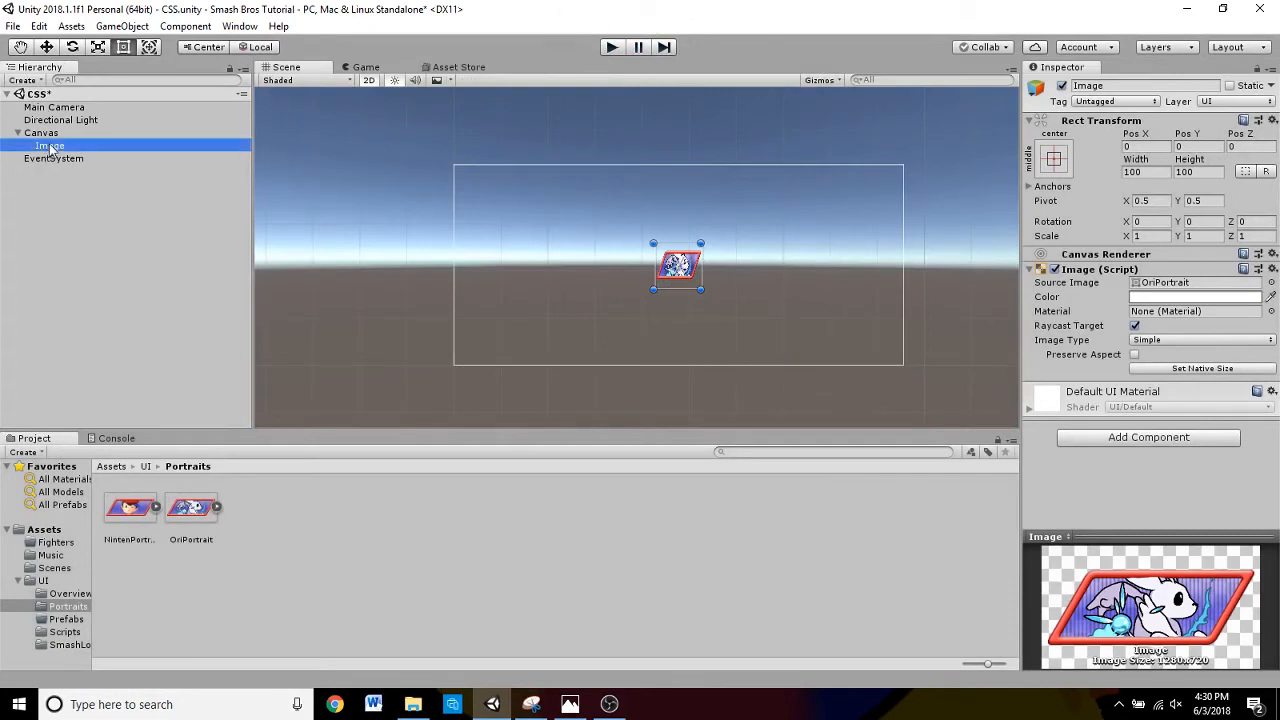
{"action": "left_click", "coordinate": [50, 149]}
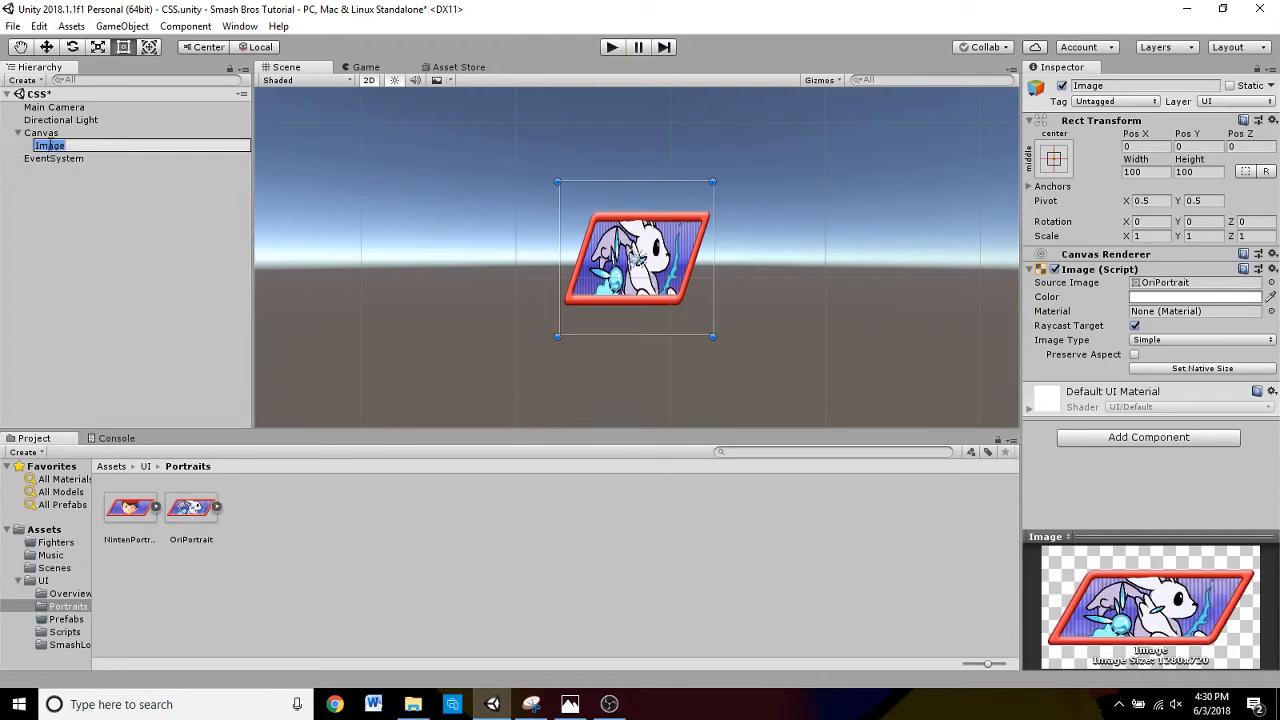
{"action": "type", "text": "OriPortrait"}
{"action": "key", "text": "Return"}
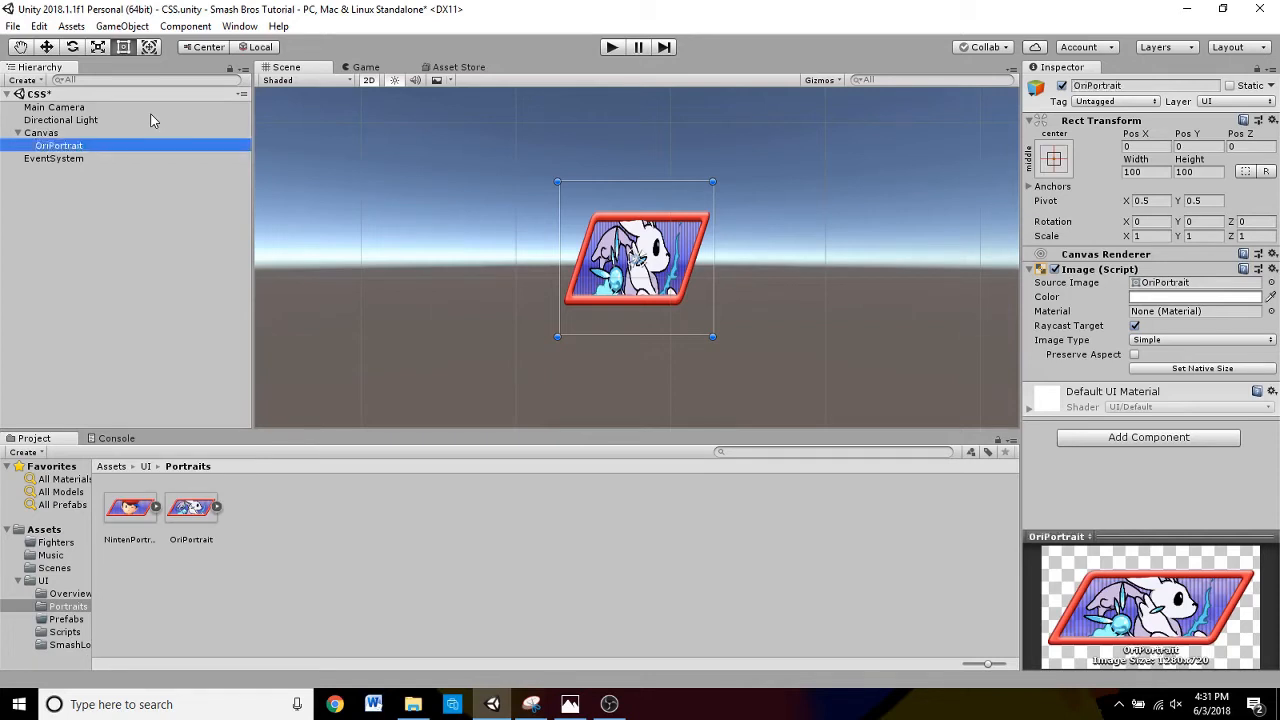
- Add a second UI Image as a child of the Canvas and name it NintenPortrait
{"action": "right_click", "coordinate": [38, 133]}
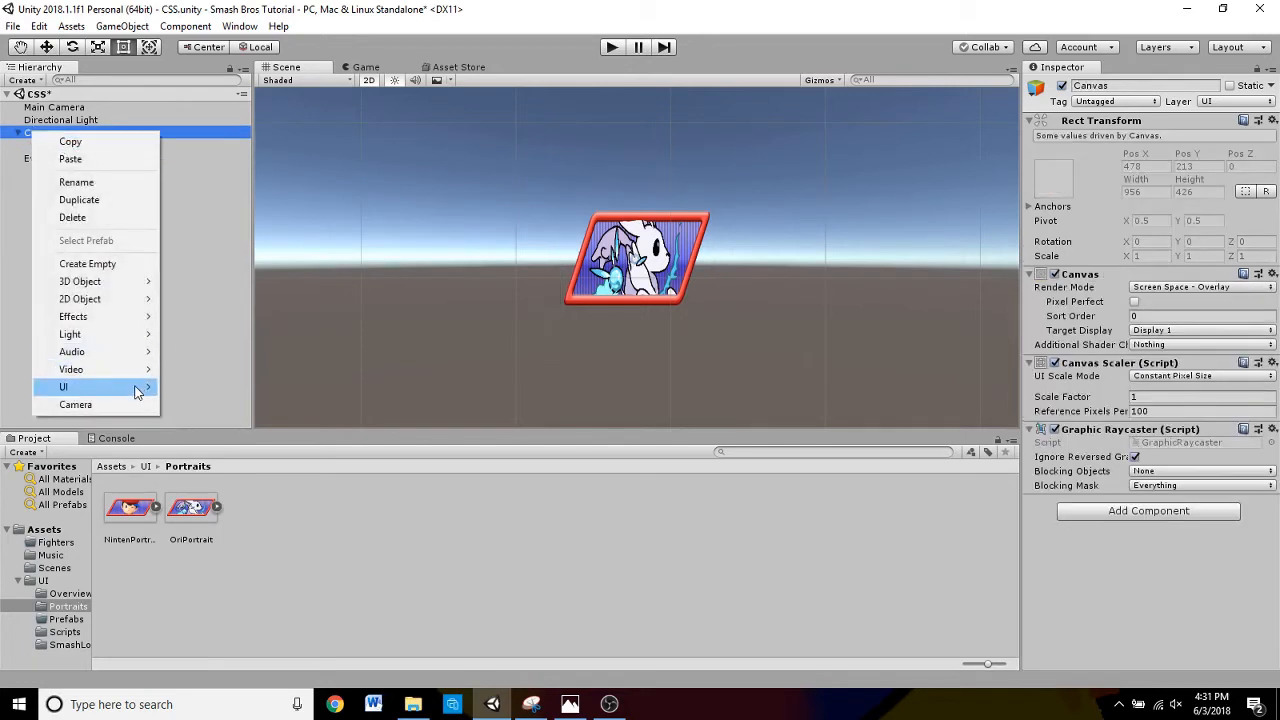
{"action": "mouse_move", "coordinate": [137, 392]}
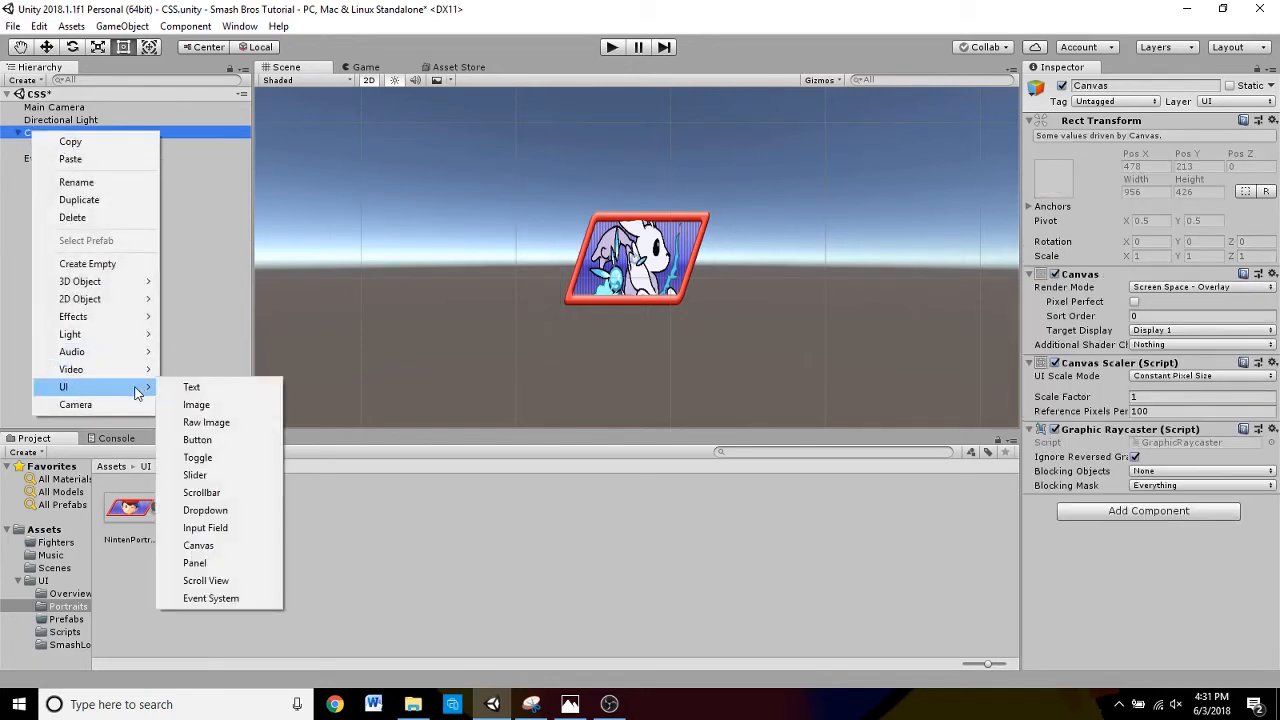
{"action": "left_click", "coordinate": [198, 404]}
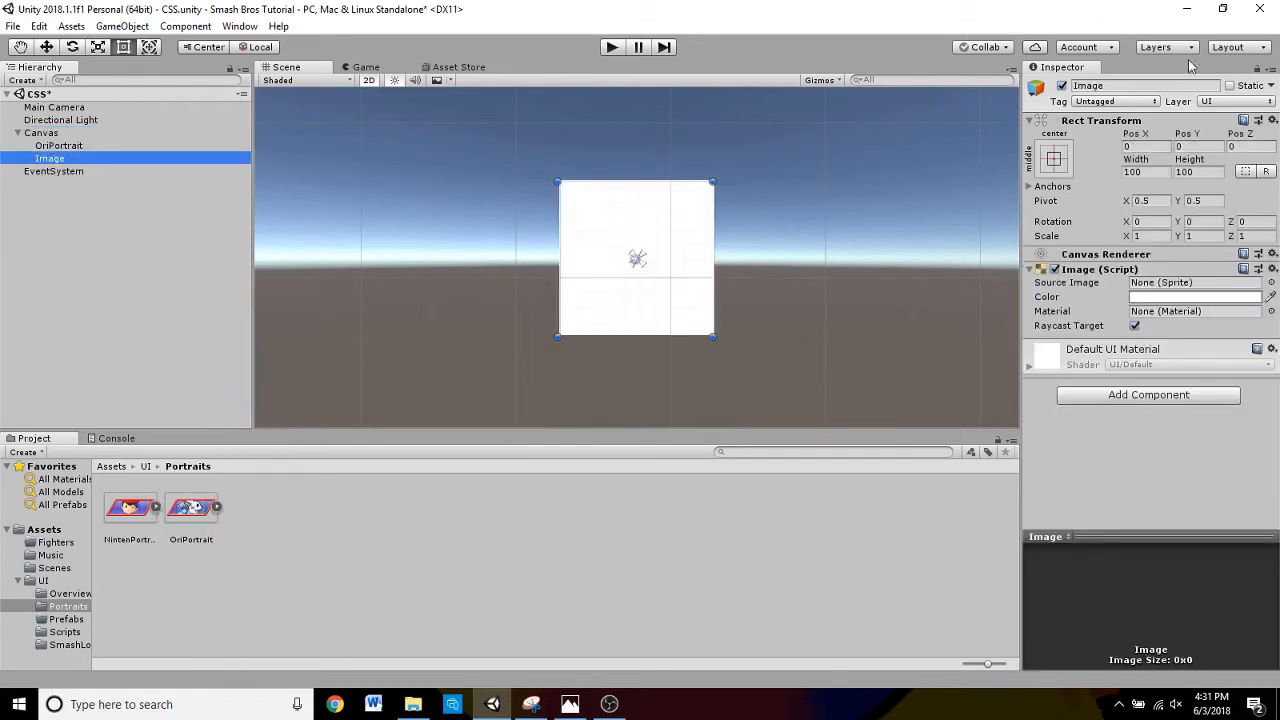
{"action": "left_click", "coordinate": [1165, 87]}
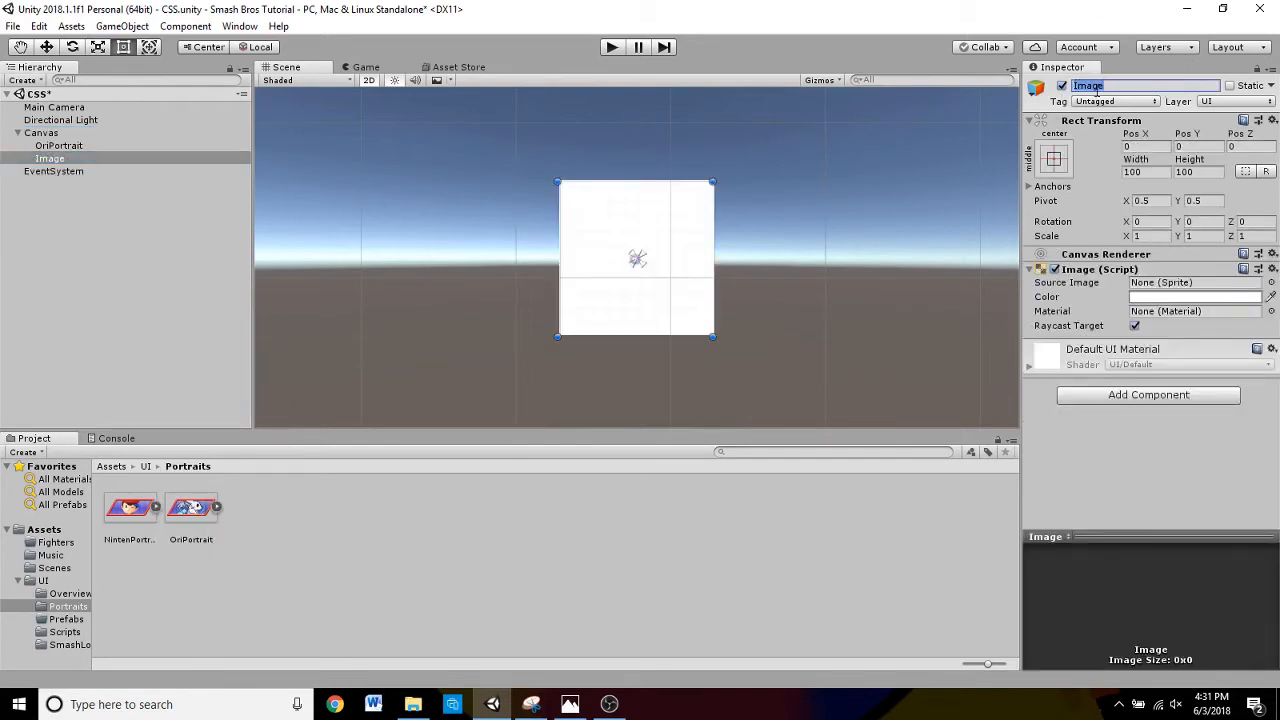
{"action": "type", "text": "NintenPort"}
{"action": "type", "text": "rait"}
{"action": "key", "text": "Return"}
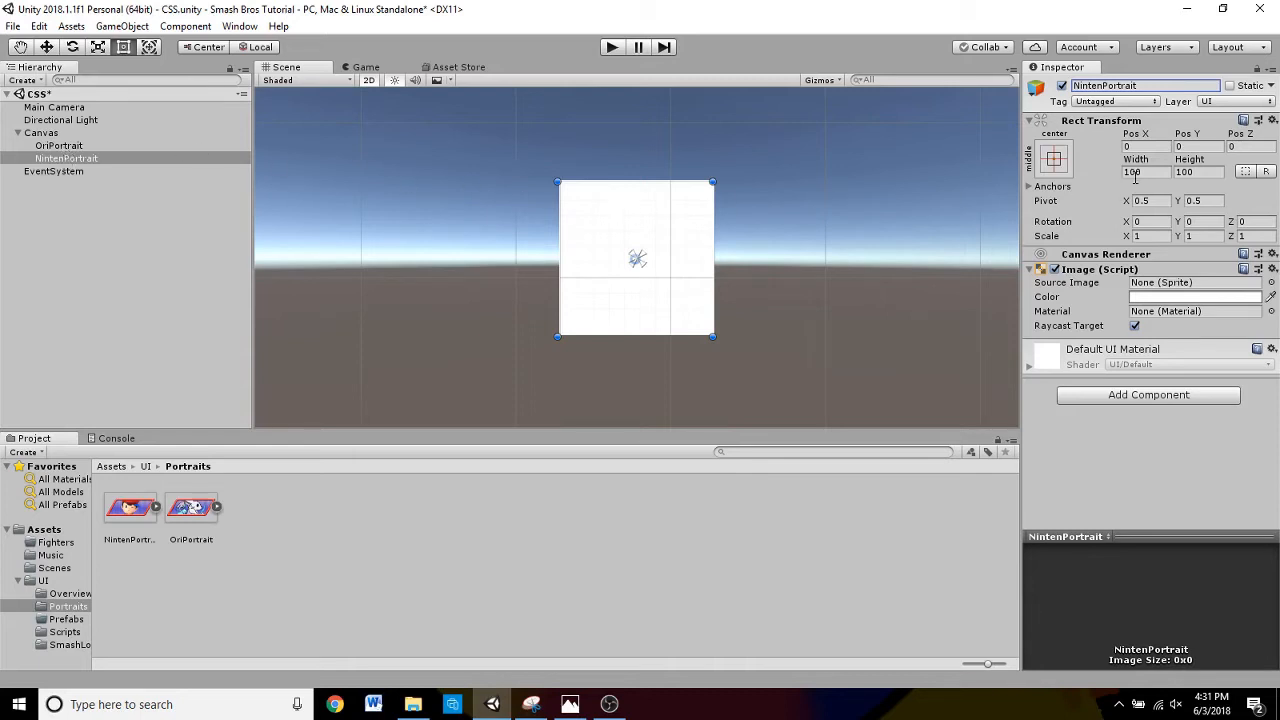
- Assign the NintenPortrait sprite as the new image's Source Image and close the sprite picker
{"action": "left_click", "coordinate": [1271, 283]}
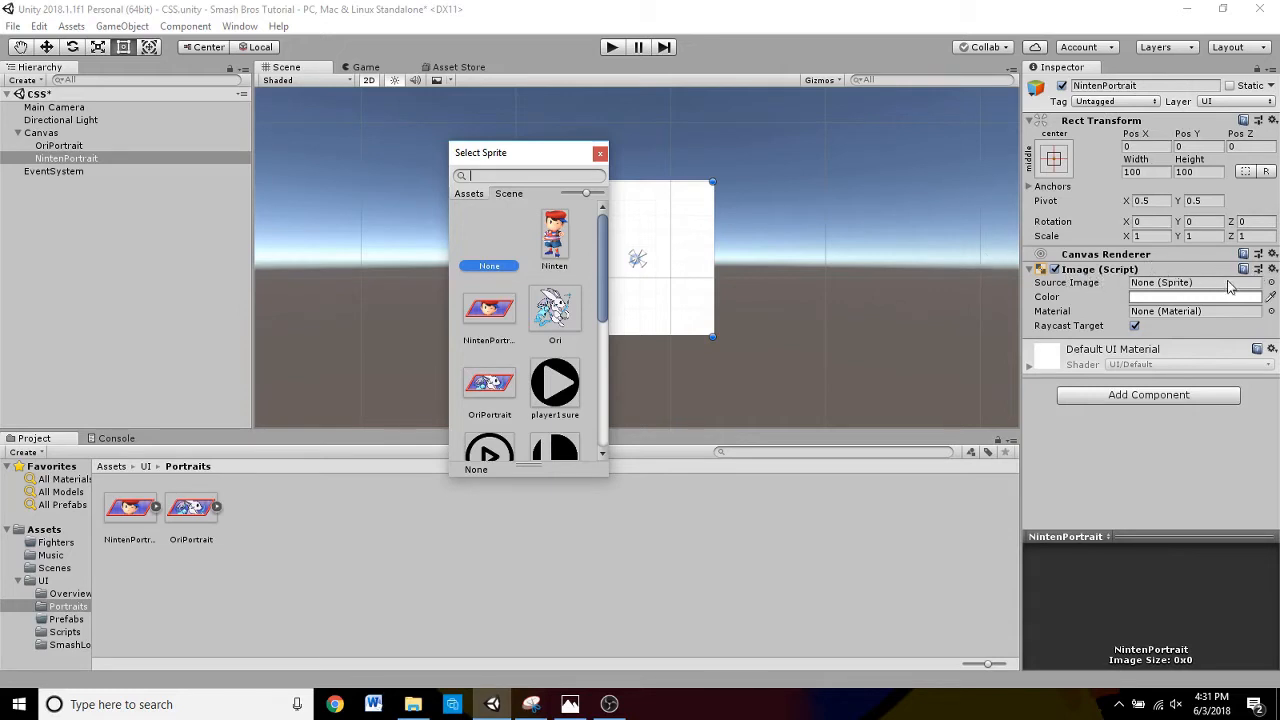
{"action": "left_click", "coordinate": [490, 312]}
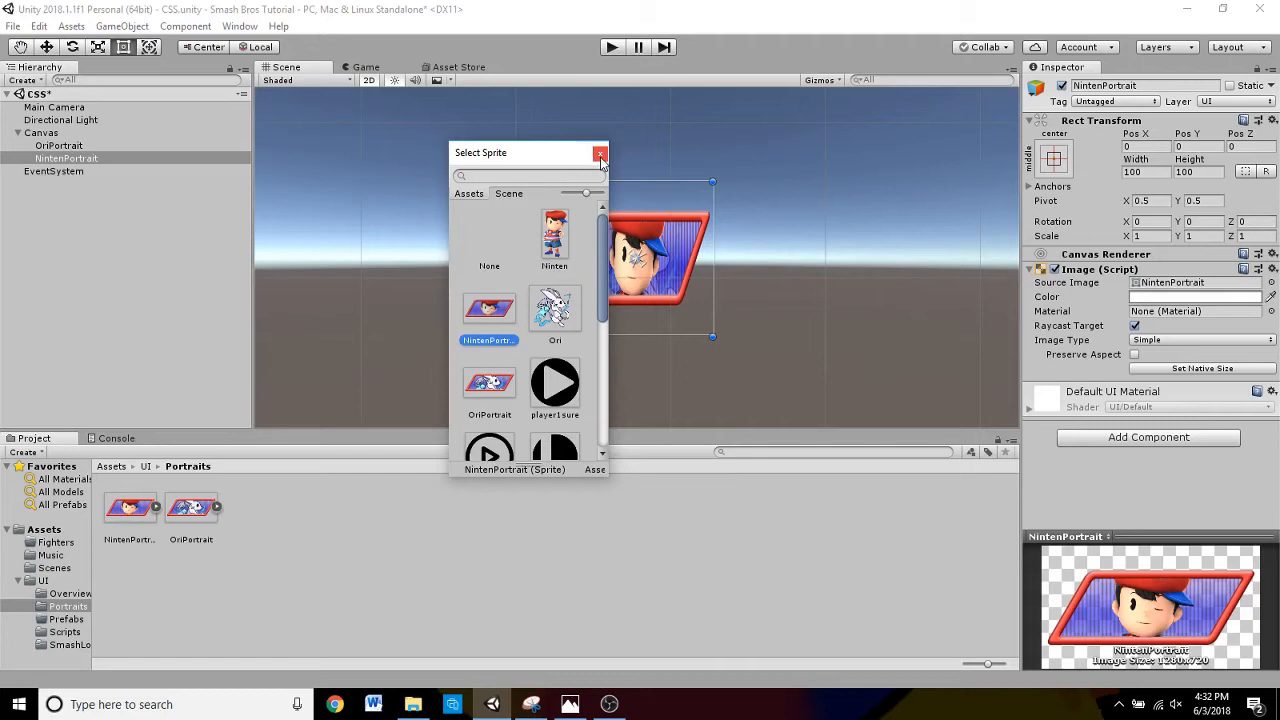
{"action": "left_click_drag", "start_coordinate": [551, 152], "coordinate": [267, 227]}
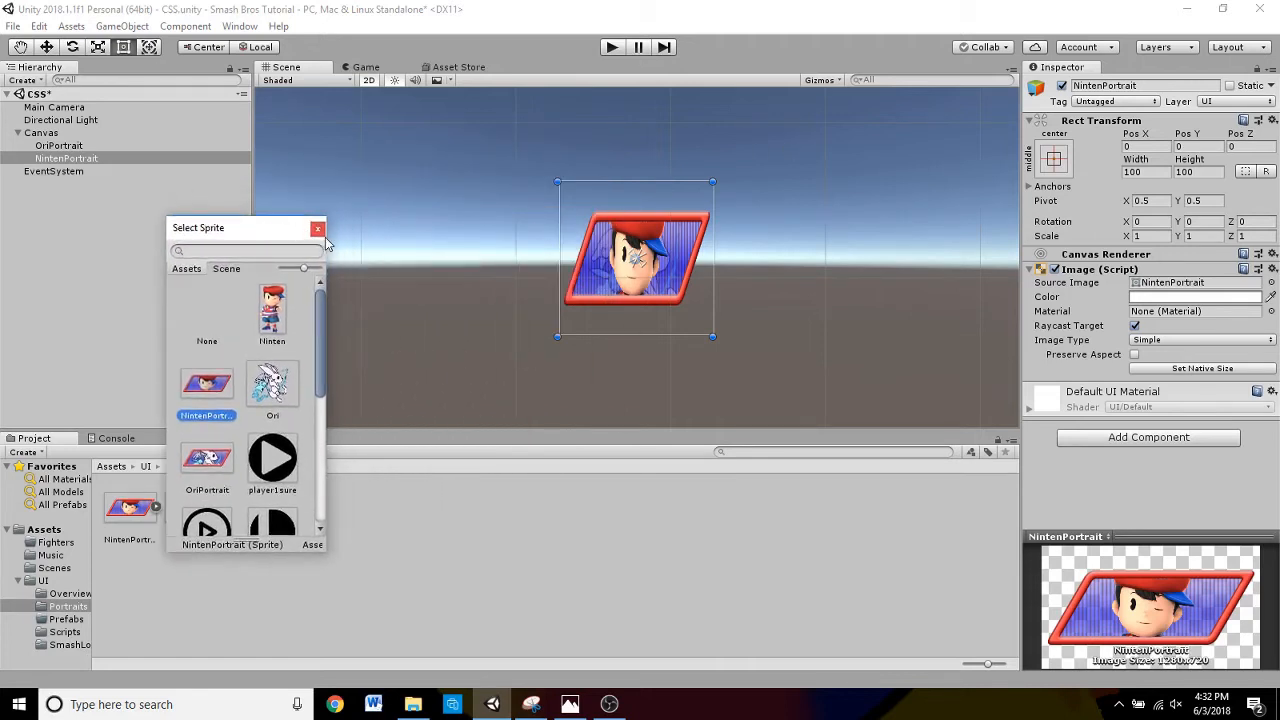
{"action": "left_click", "coordinate": [317, 229]}
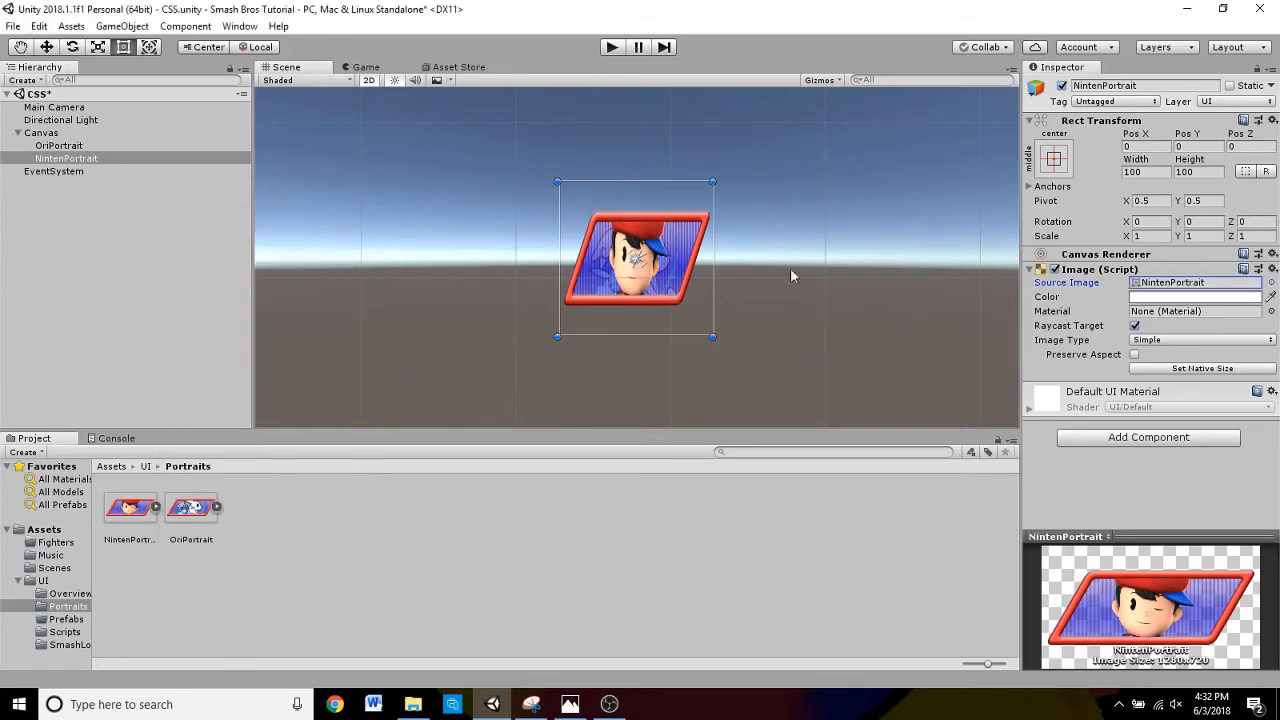
- Move the NintenPortrait image to the right of OriPortrait, at about Pos X 79
{"action": "scroll", "coordinate": [703, 267], "scroll_direction": "down", "scroll_amount": 5}
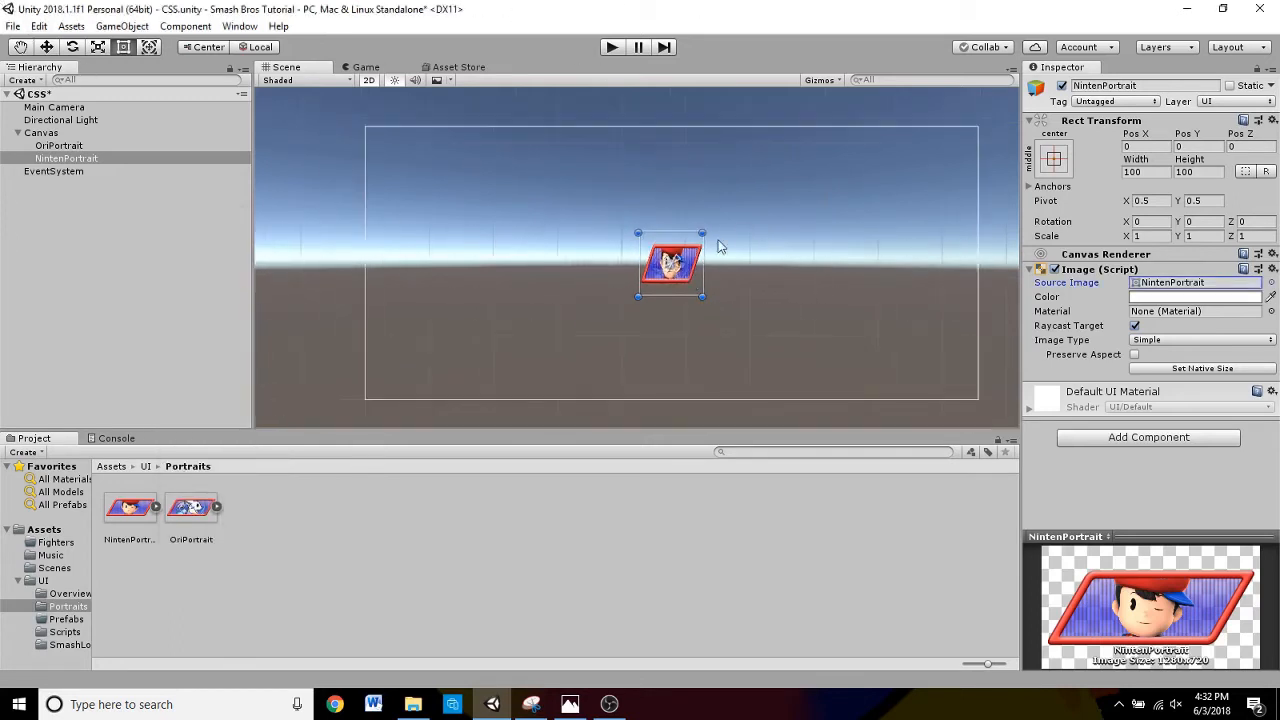
{"action": "left_click_drag", "start_coordinate": [683, 256], "coordinate": [743, 260]}
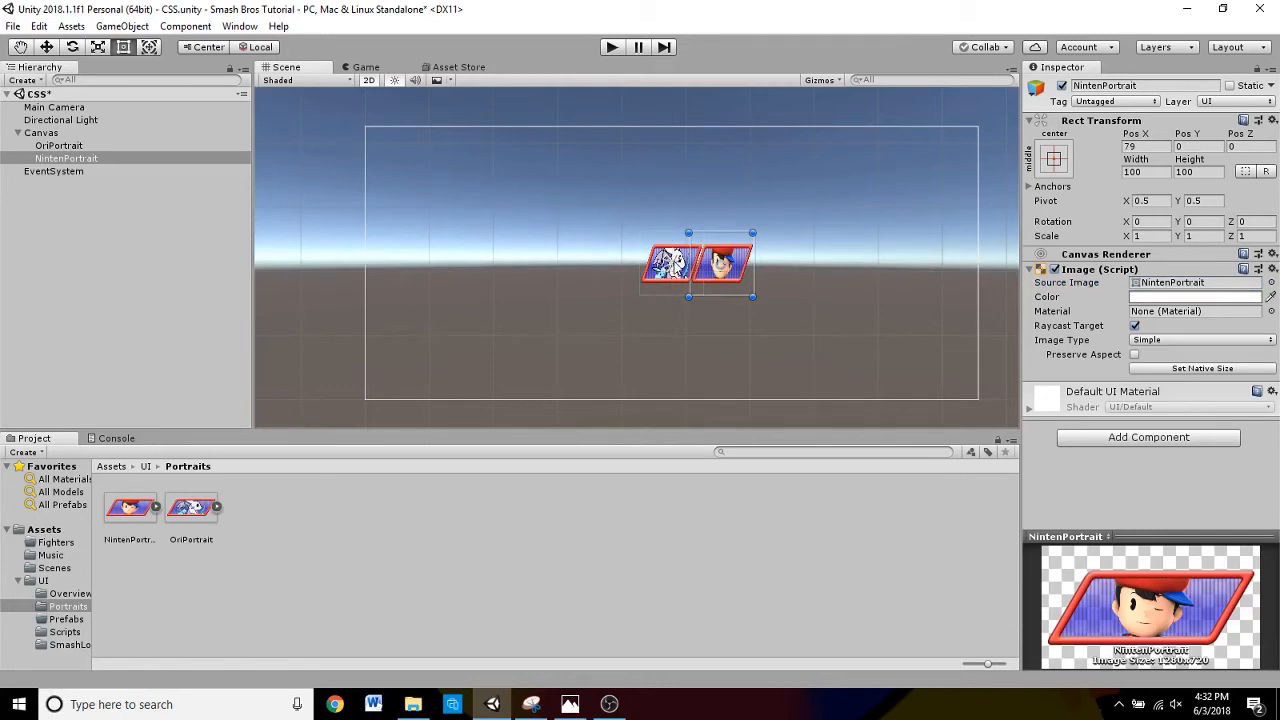
{"action": "left_click_drag", "start_coordinate": [671, 259], "coordinate": [634, 284]}
{"action": "left_click", "coordinate": [638, 277]}
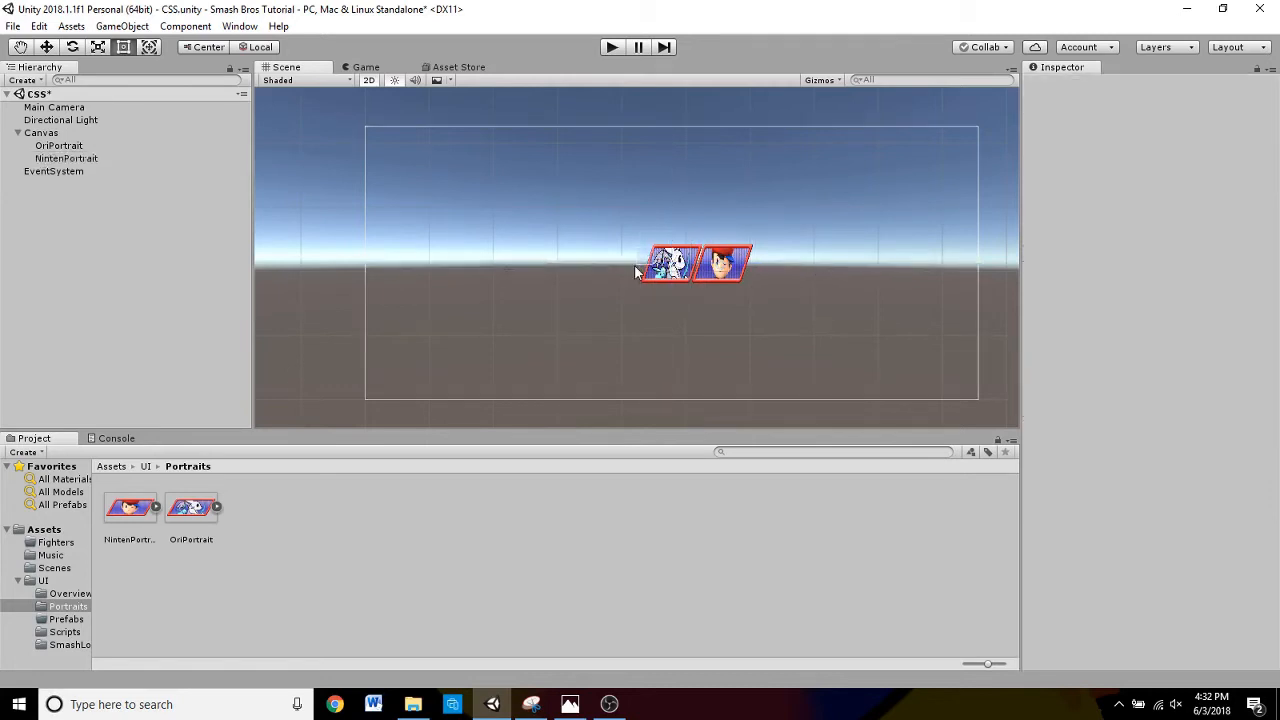
- Place NintenPortrait at about X -35, Y -50 and OriPortrait directly to its right at about X 40.9, Y -50
{"action": "left_click", "coordinate": [664, 263]}
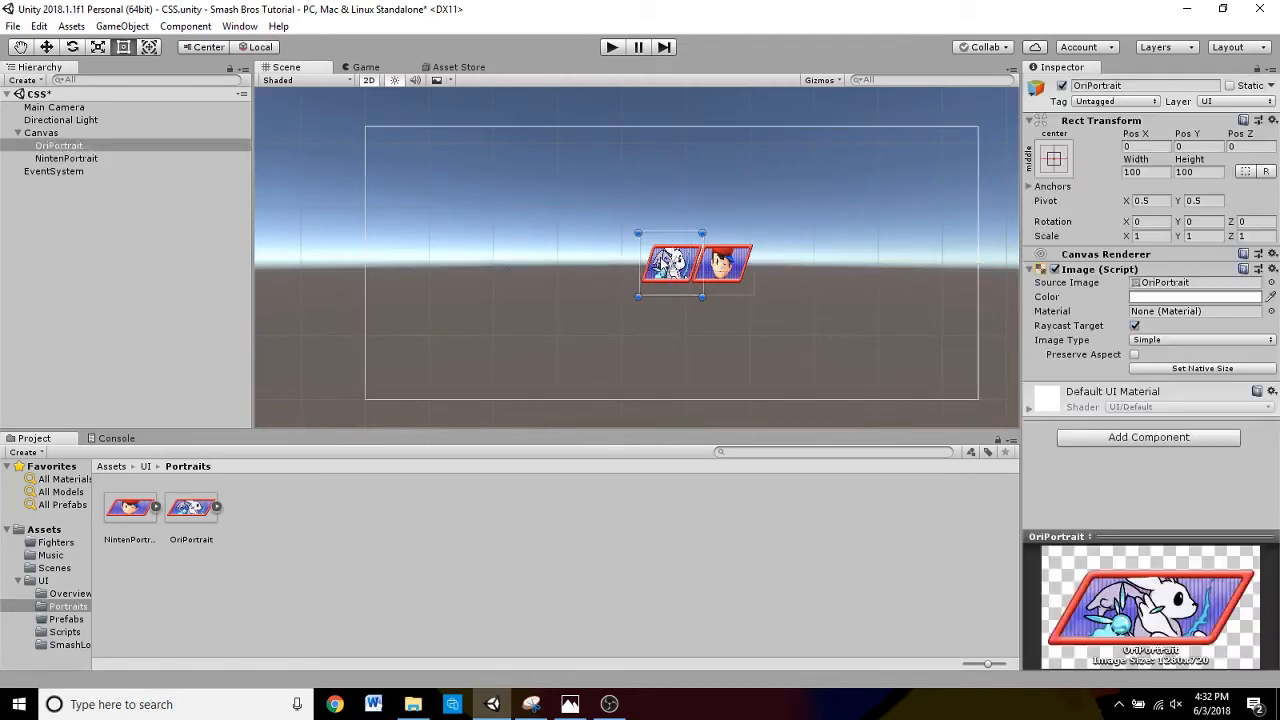
{"action": "left_click_drag", "start_coordinate": [668, 261], "coordinate": [632, 295]}
{"action": "left_click", "coordinate": [688, 263]}
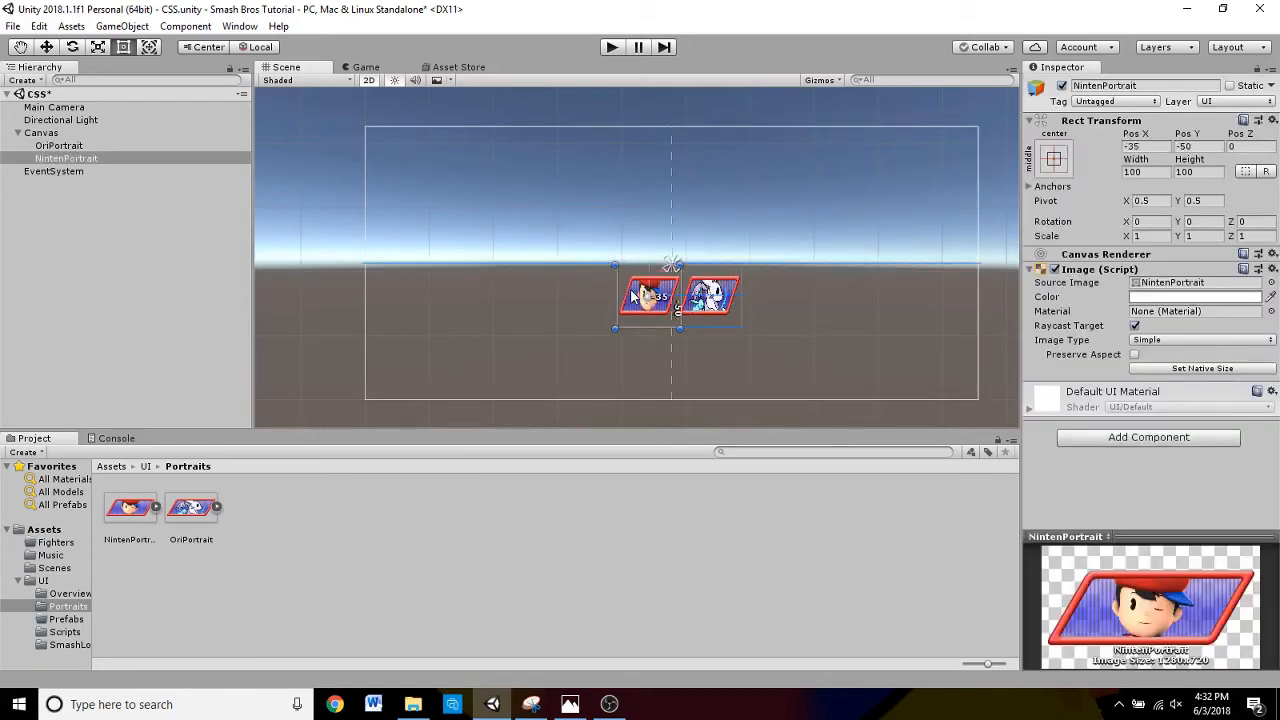
{"action": "left_click_drag", "start_coordinate": [632, 296], "coordinate": [668, 292]}
{"action": "left_click", "coordinate": [705, 290]}
{"action": "scroll", "coordinate": [695, 298], "scroll_direction": "up", "scroll_amount": 3}
{"action": "scroll", "coordinate": [697, 298], "scroll_direction": "up", "scroll_amount": 1}
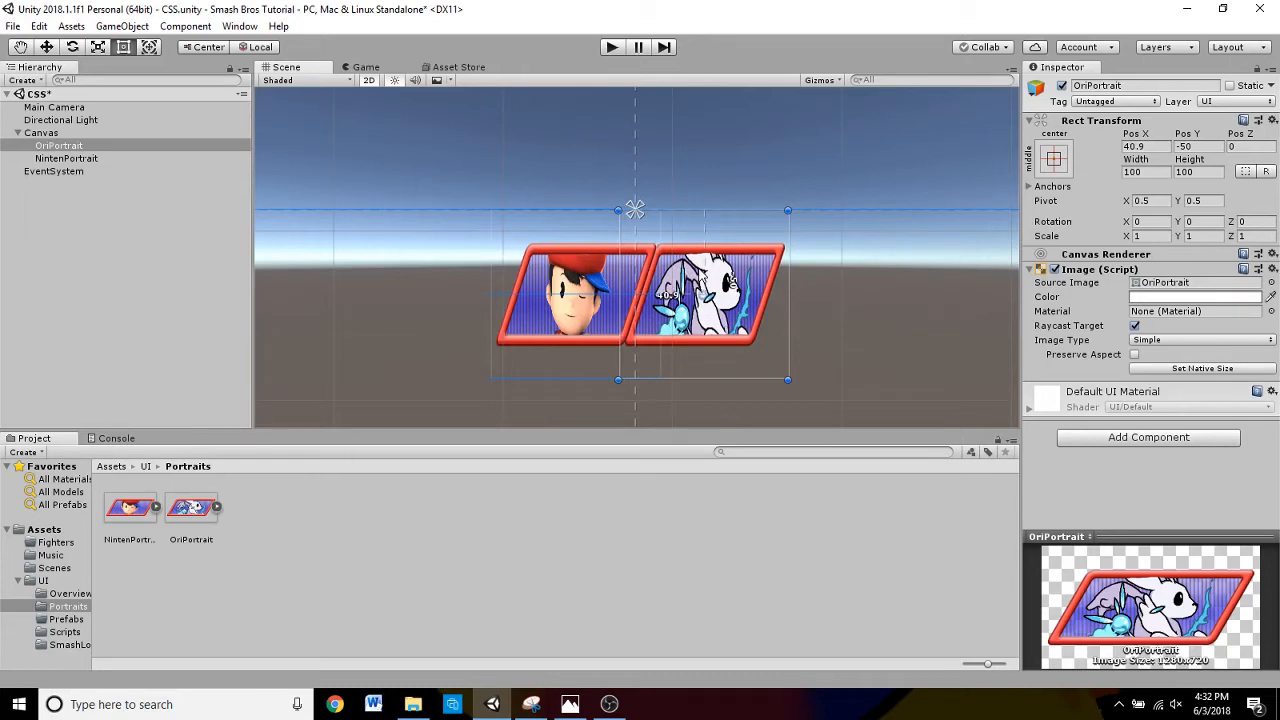
{"action": "scroll", "coordinate": [712, 258], "scroll_direction": "down", "scroll_amount": 2}
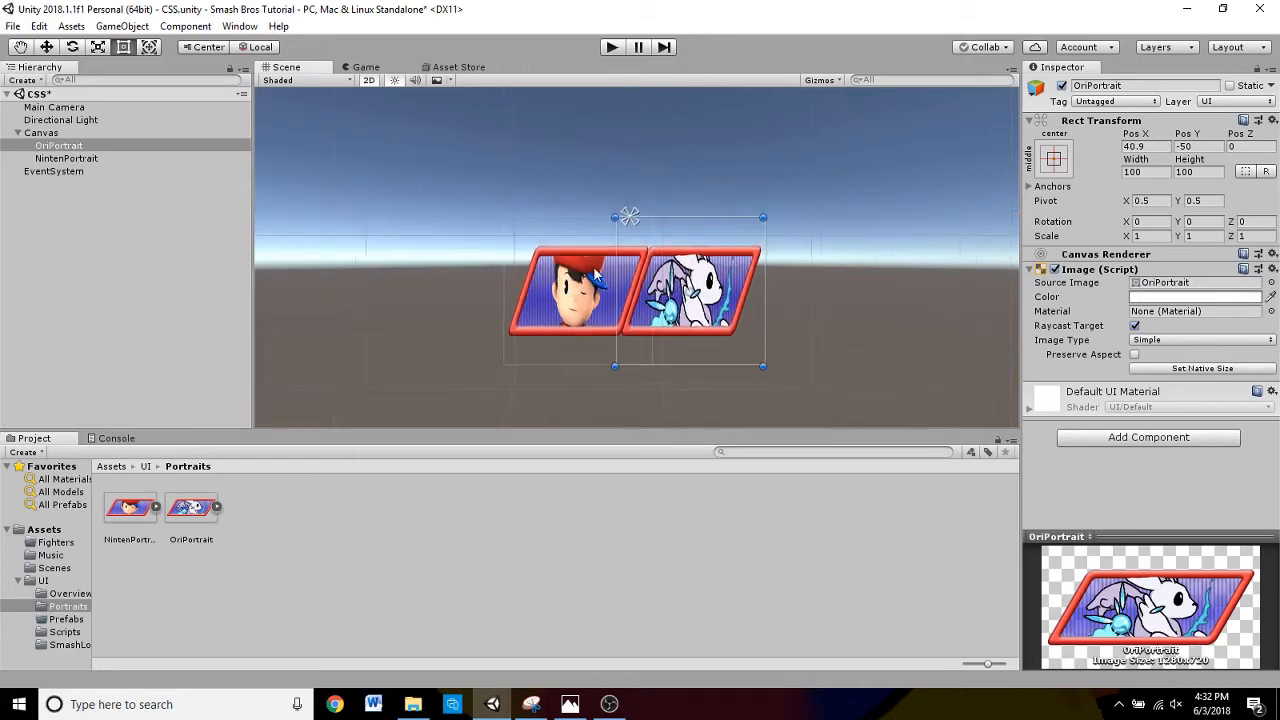
{"action": "scroll", "coordinate": [712, 258], "scroll_direction": "down", "scroll_amount": 4}
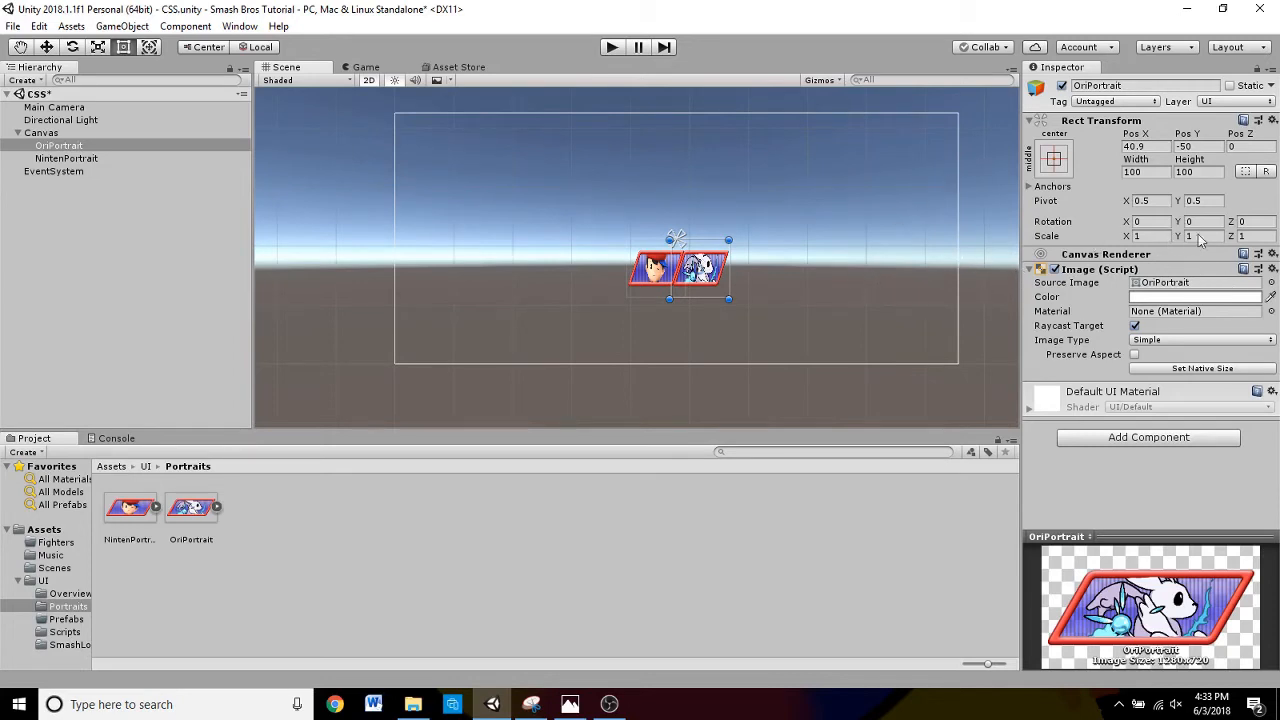
- Try larger scales on OriPortrait, ending with 2 in both X and Y
{"action": "left_click", "coordinate": [1148, 236]}
{"action": "type", "text": "50"}
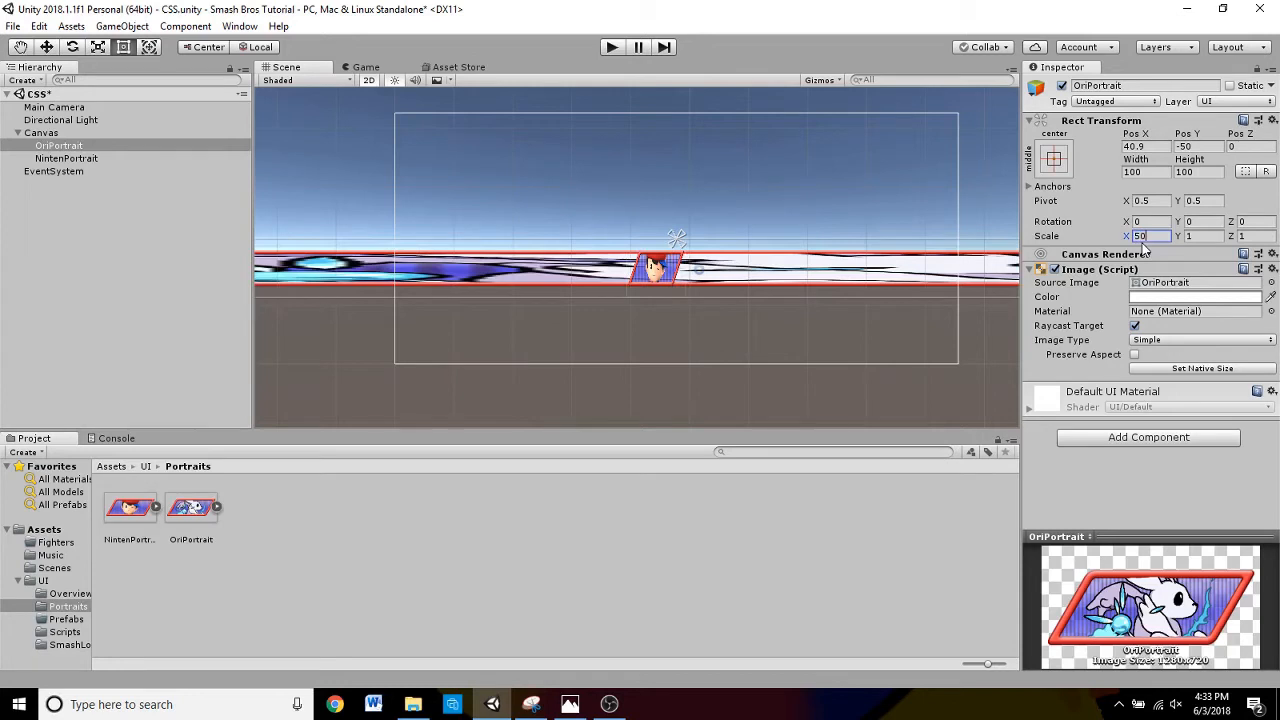
{"action": "key", "text": "BackSpace"}
{"action": "key", "text": "BackSpace"}
{"action": "type", "text": "25"}
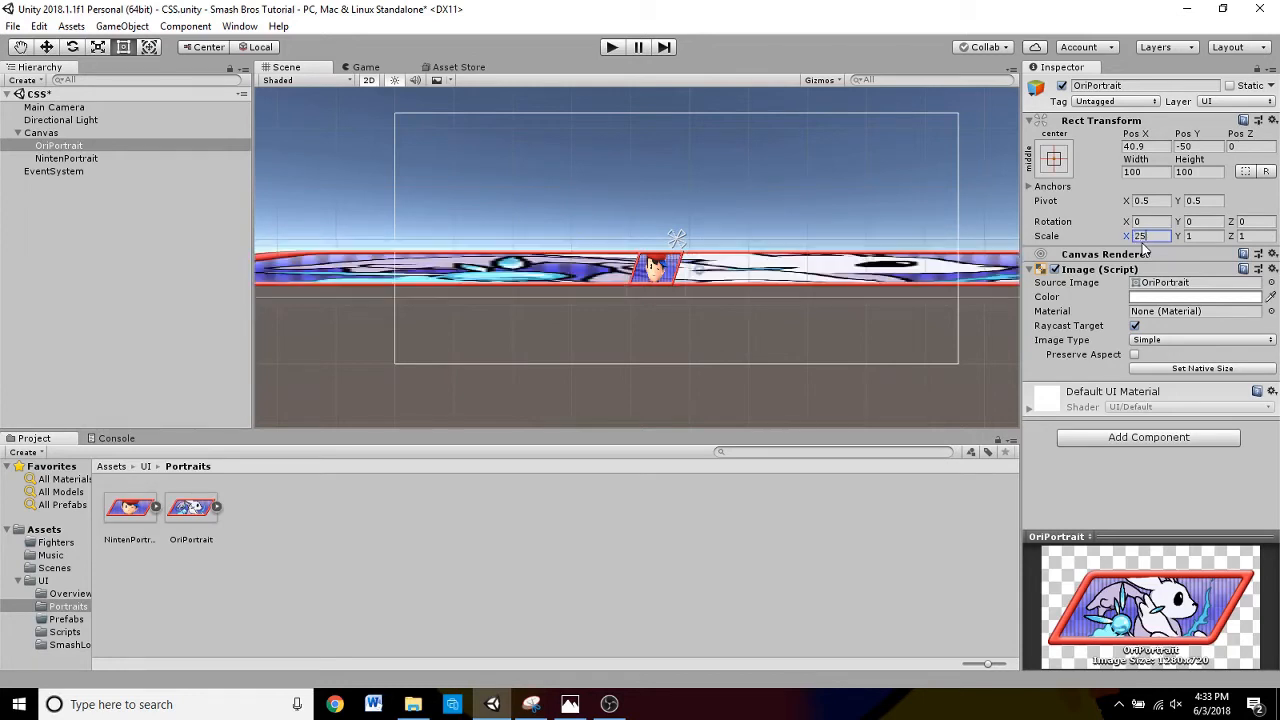
{"action": "key", "text": "BackSpace"}
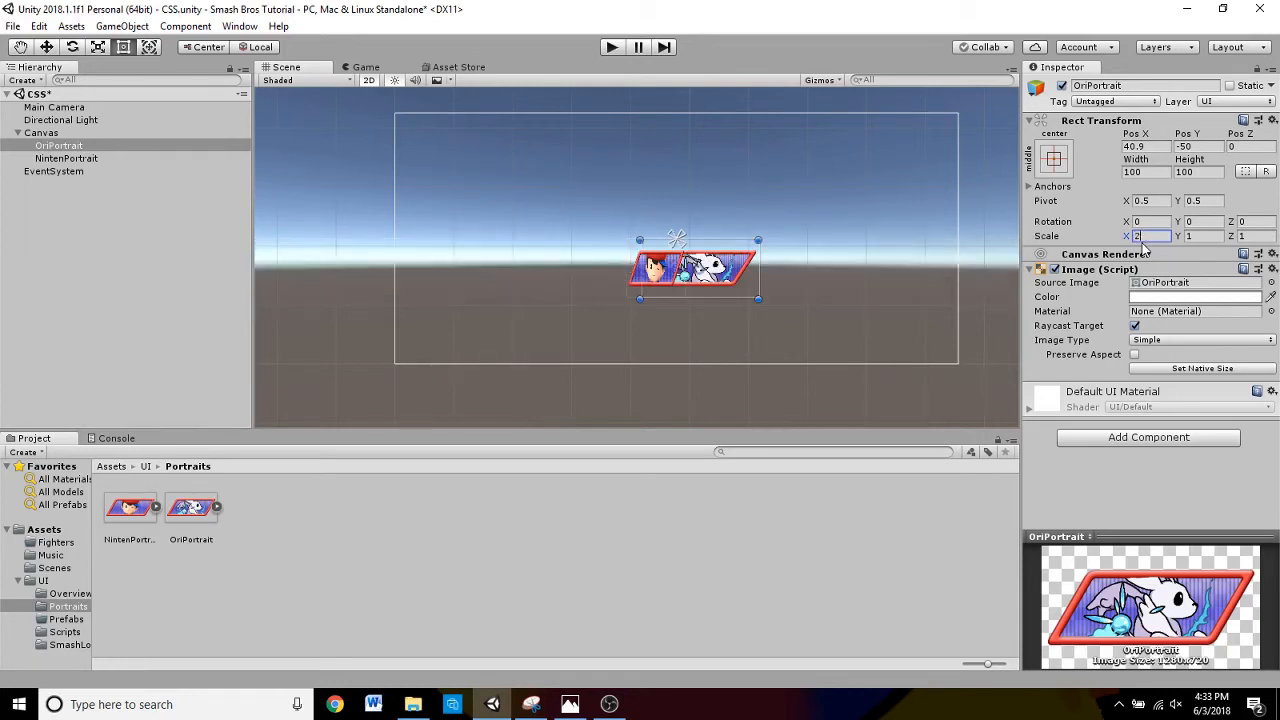
{"action": "left_click", "coordinate": [1201, 235]}
{"action": "type", "text": "2"}
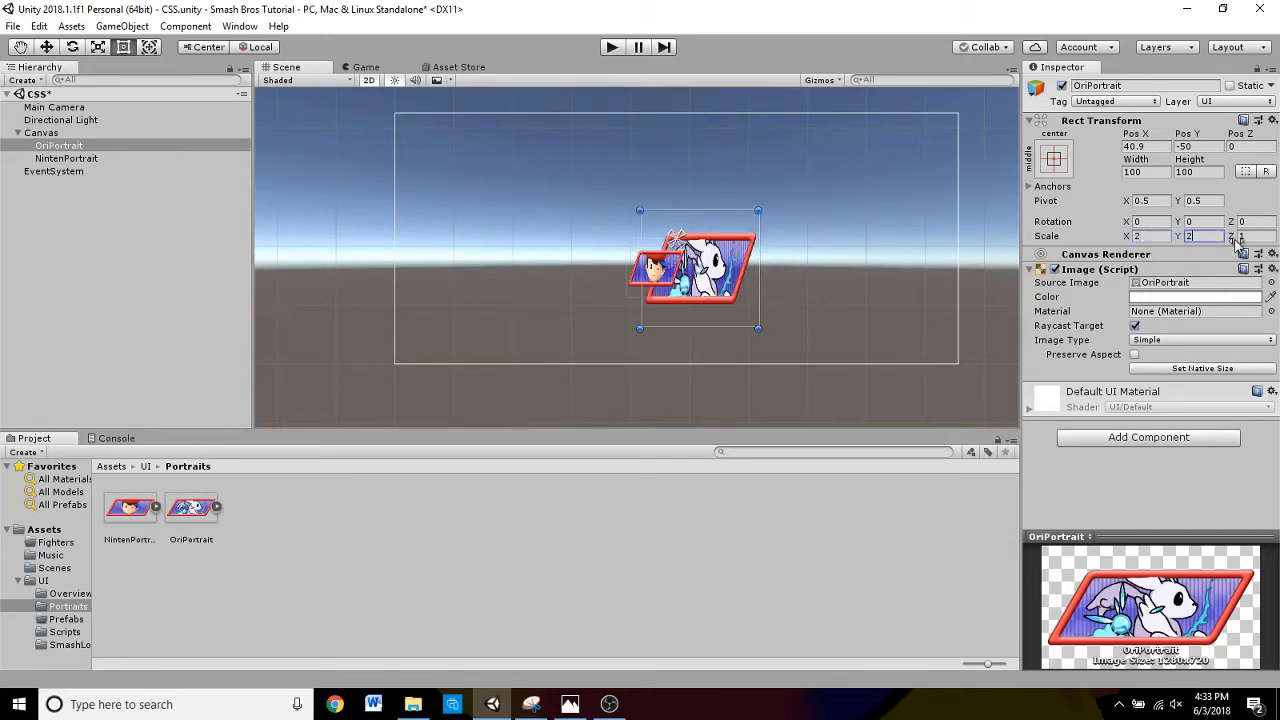
- Set OriPortrait's scale to 1.5 in both X and Y
{"action": "key", "text": "BackSpace"}
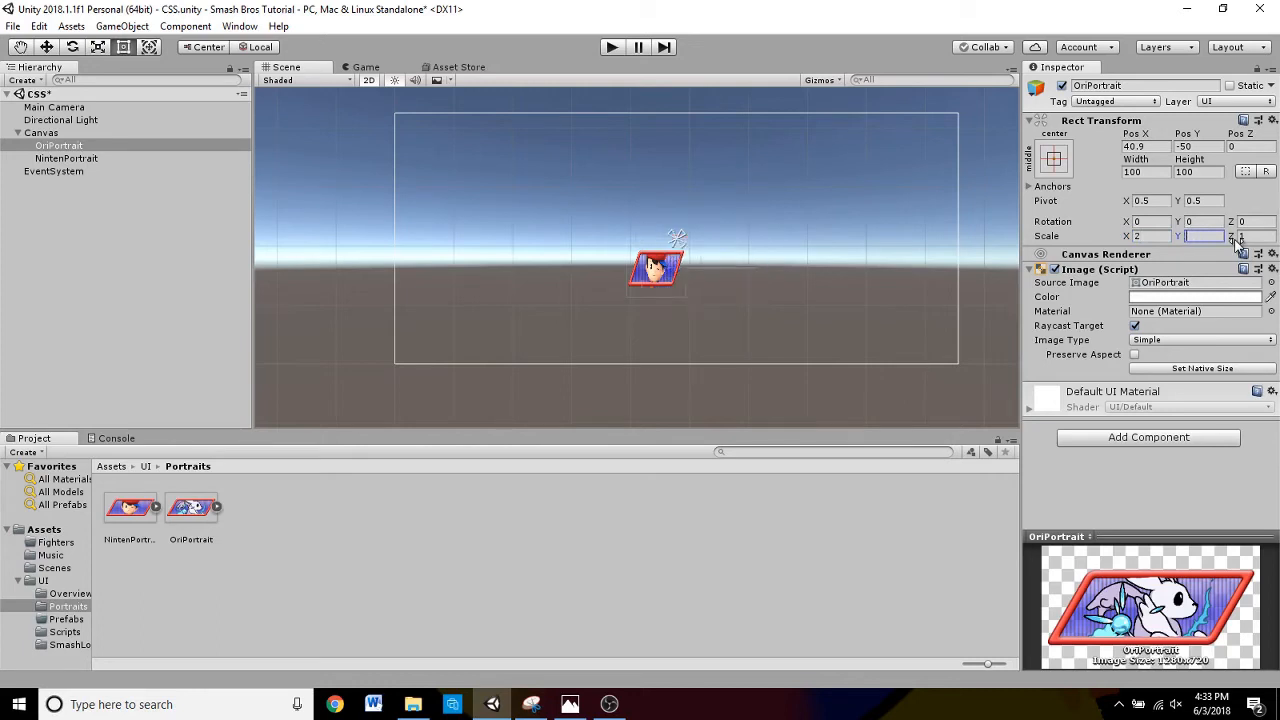
{"action": "type", "text": "1.5"}
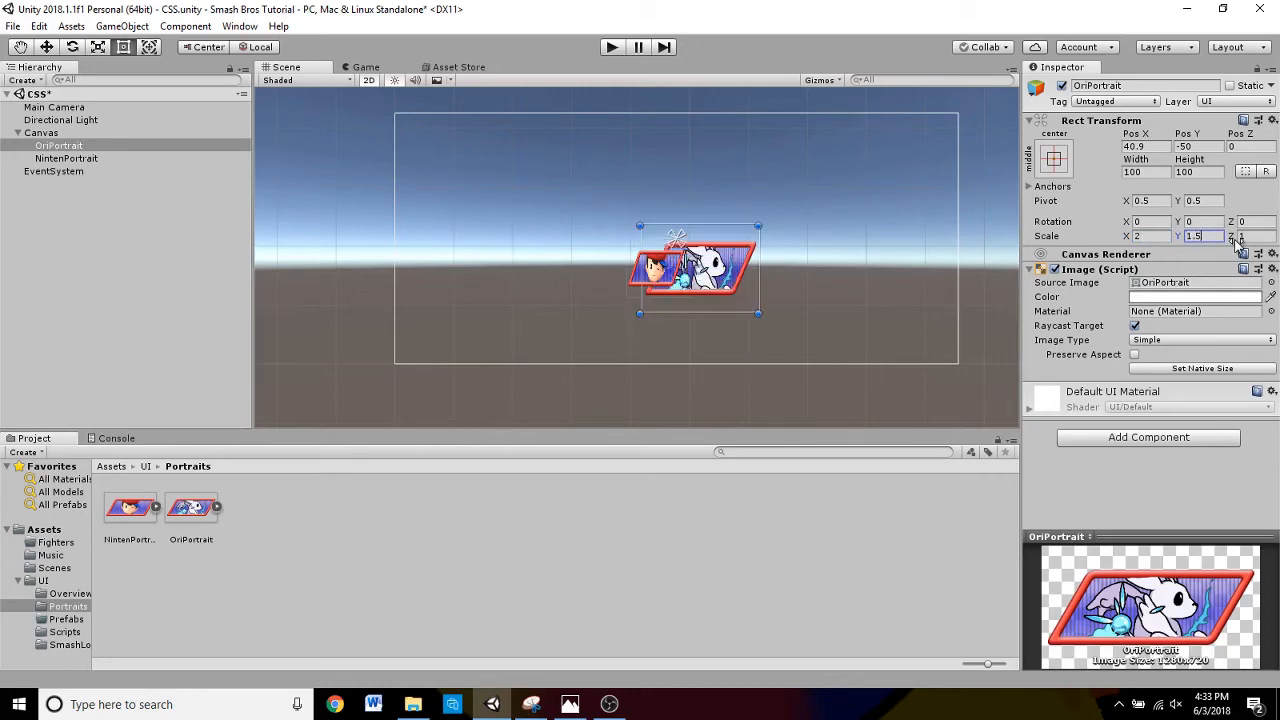
{"action": "left_click", "coordinate": [1140, 236]}
{"action": "type", "text": "1"}
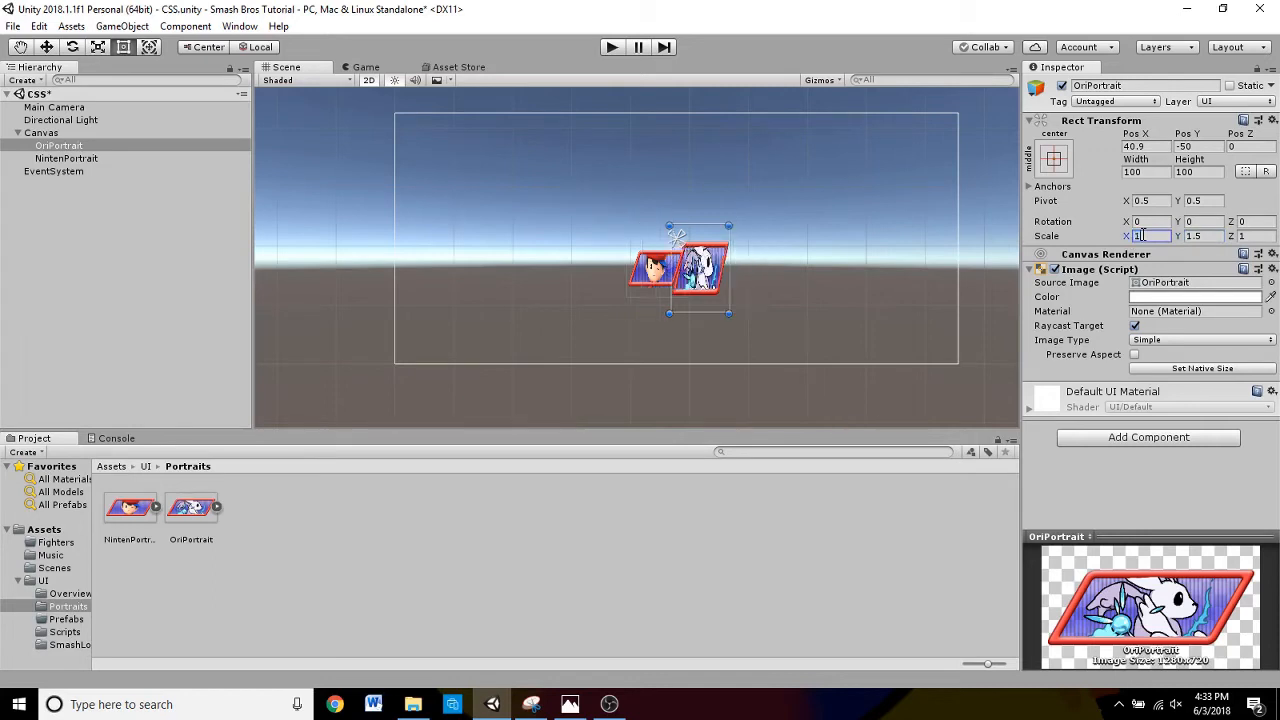
{"action": "type", "text": ".5"}
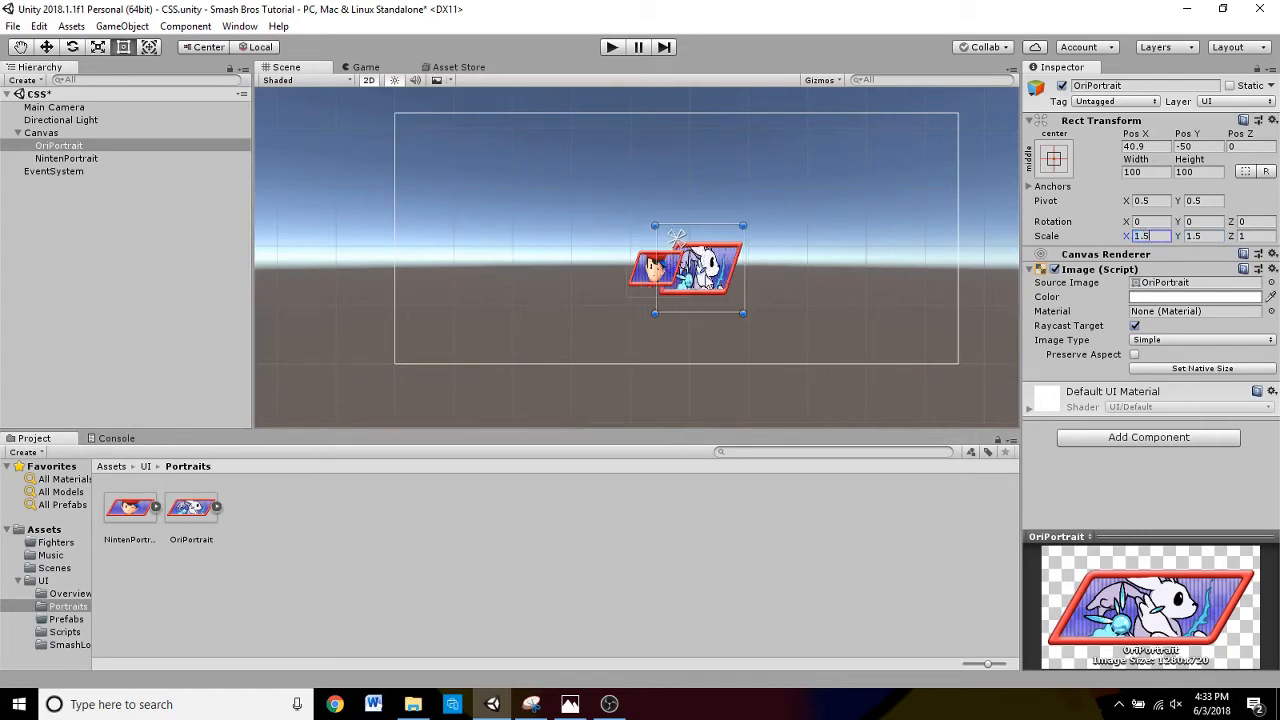
- Set NintenPortrait's scale to 1.5 in both X and Y
{"action": "left_click", "coordinate": [650, 282]}
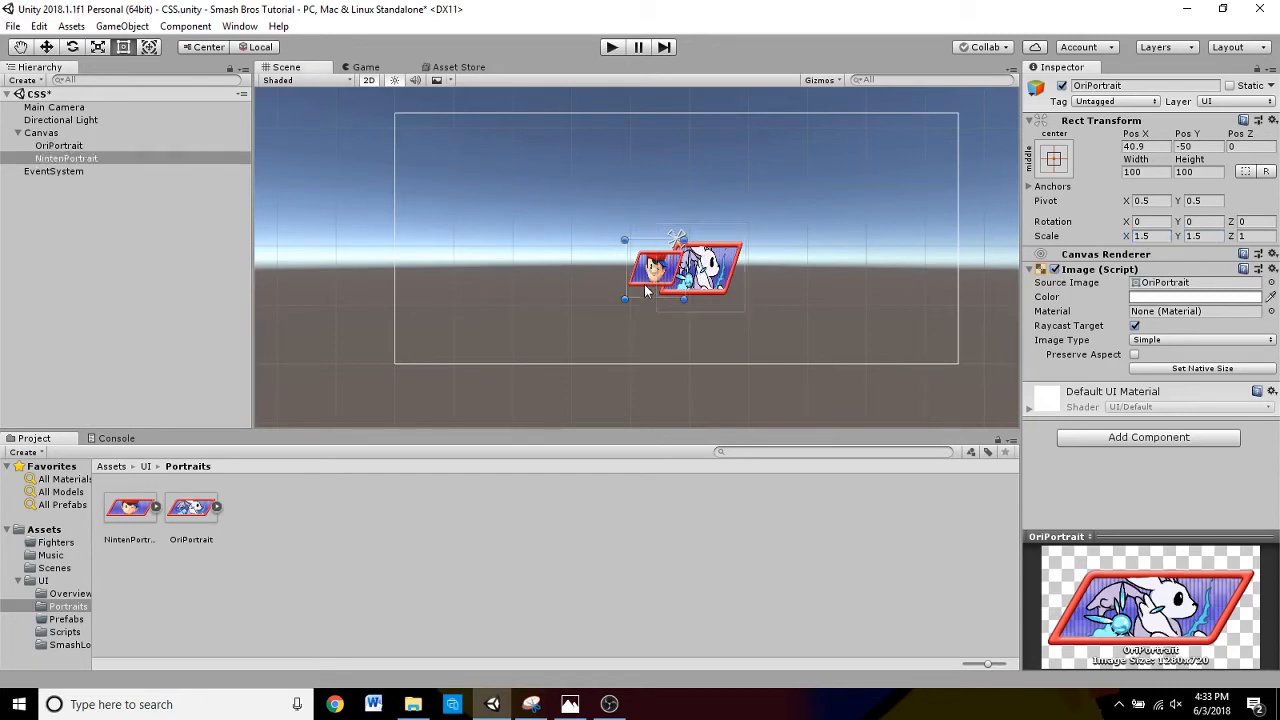
{"action": "left_click", "coordinate": [1147, 236]}
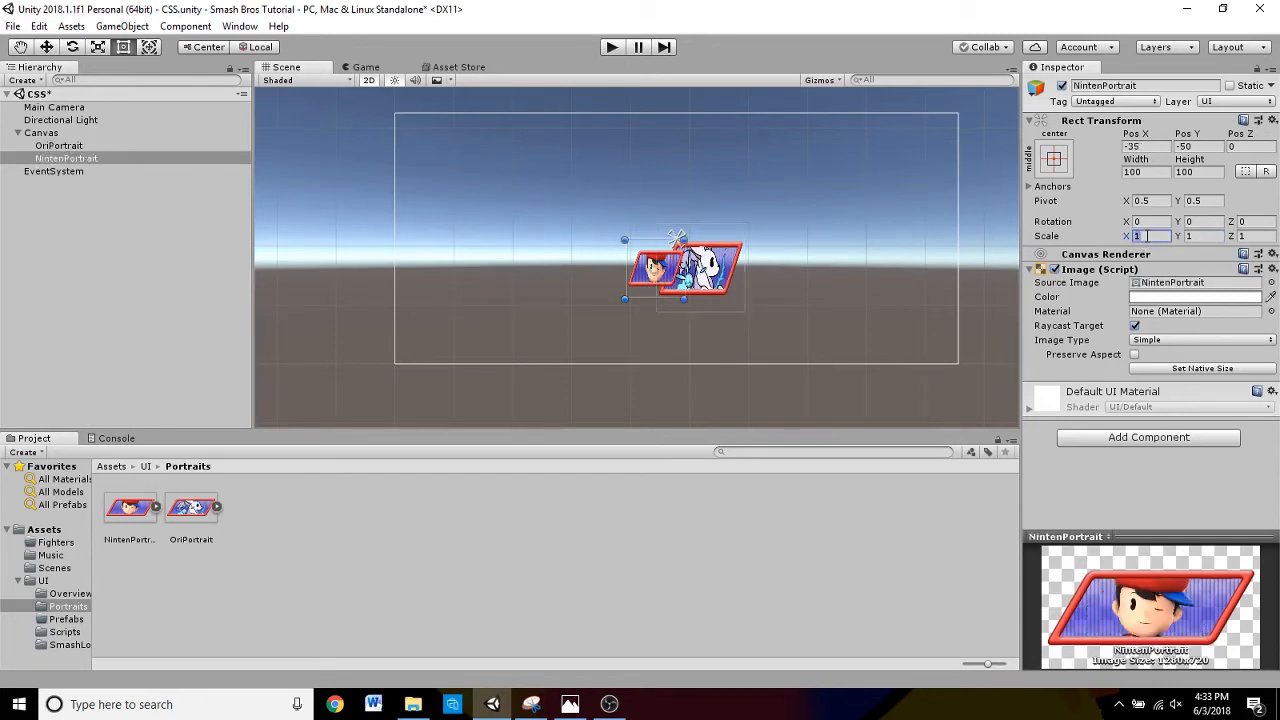
{"action": "type", "text": "1.5"}
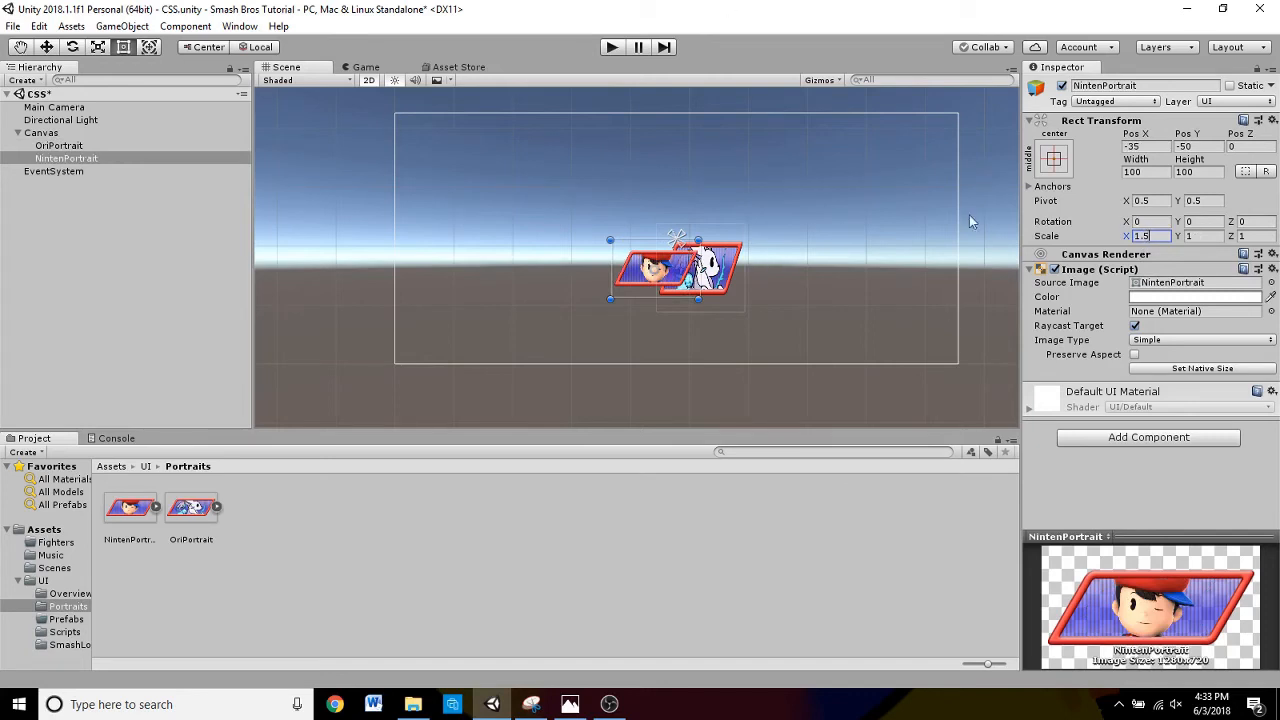
{"action": "left_click", "coordinate": [1206, 237]}
{"action": "type", "text": "1.5"}
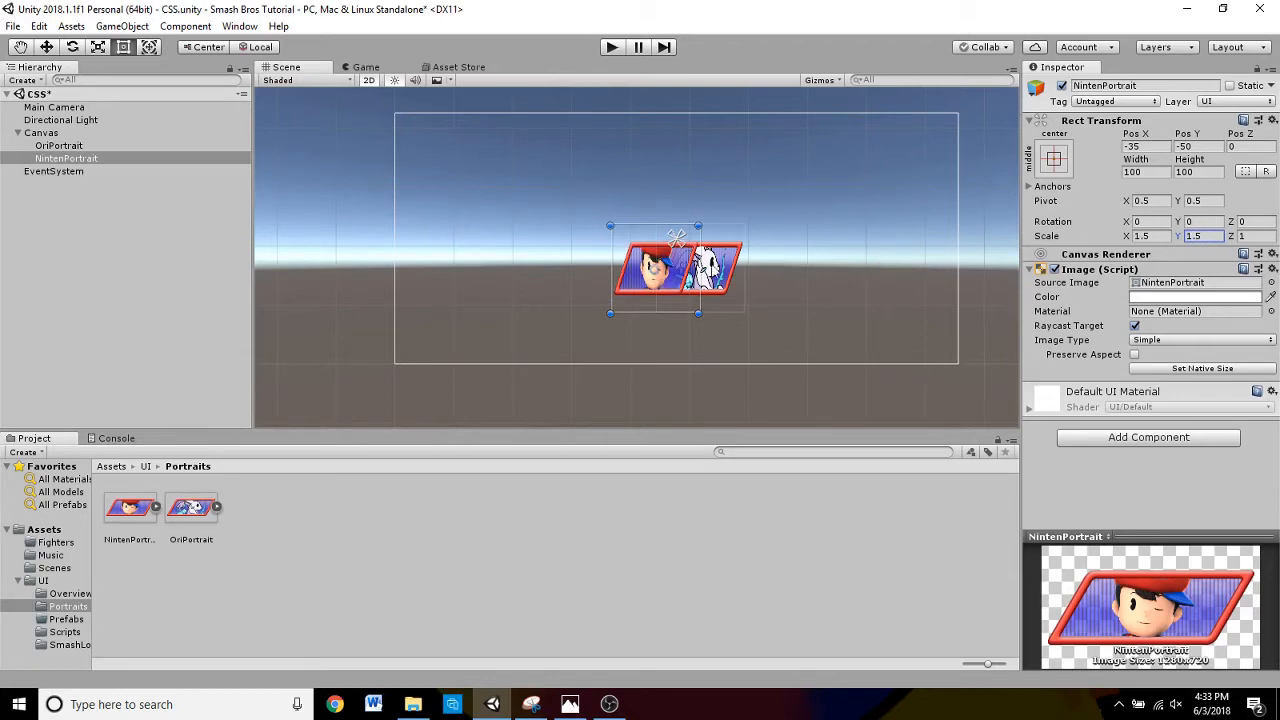
- Shift NintenPortrait left so it sits beside OriPortrait, and move both portraits together to about Pos Y -66
{"action": "left_click_drag", "start_coordinate": [640, 293], "coordinate": [614, 292]}
{"action": "left_click", "coordinate": [713, 262], "text": "shift"}
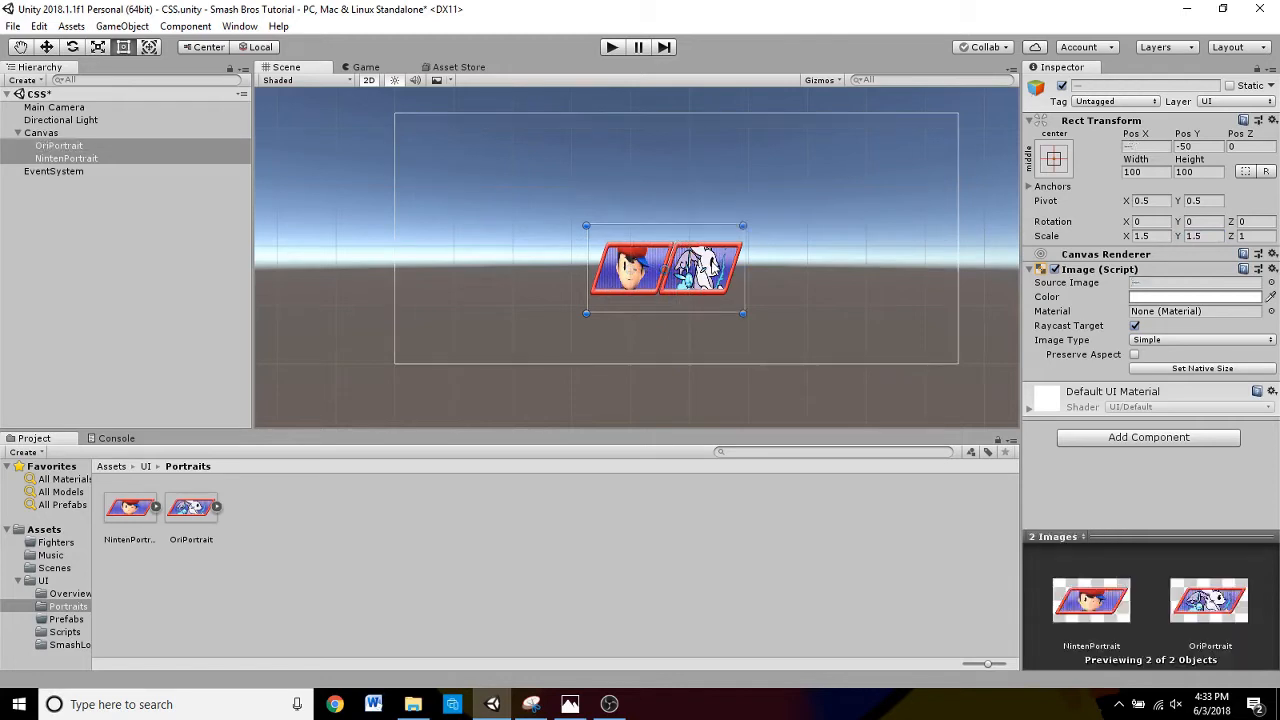
{"action": "left_click_drag", "start_coordinate": [713, 262], "coordinate": [737, 272]}
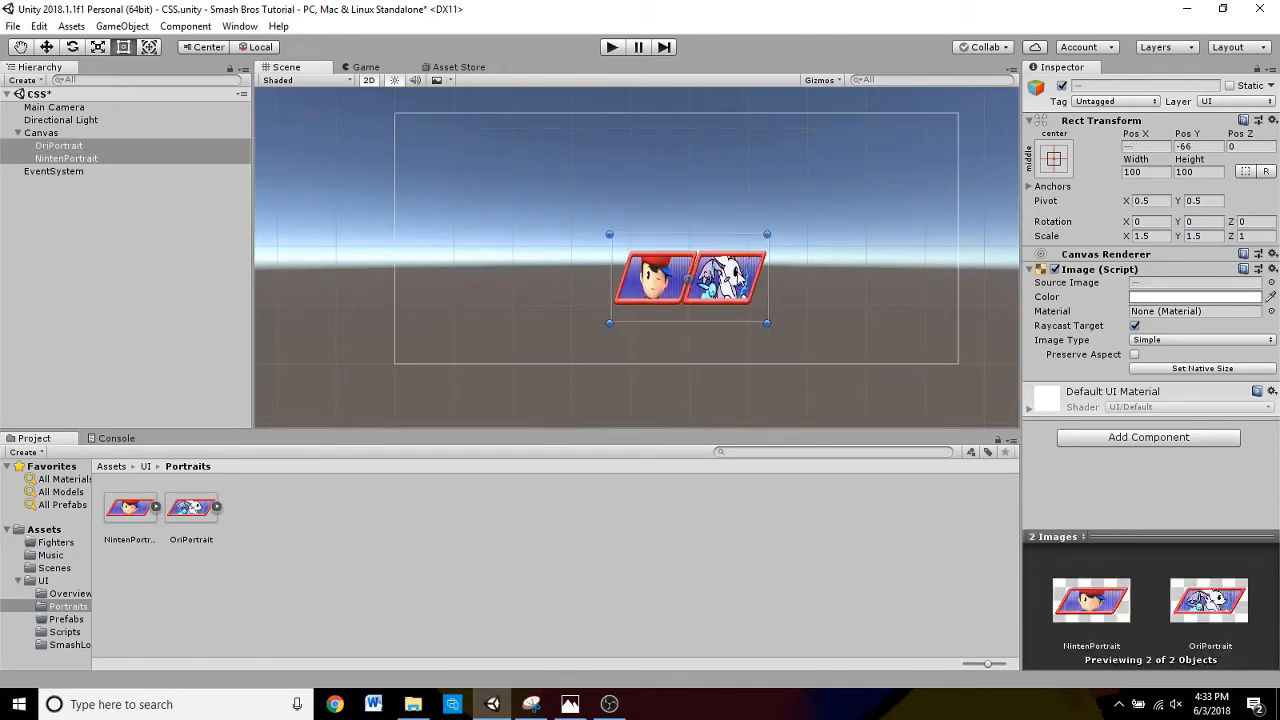
- Set the Y scale of both selected portraits to 1 and deselect them
{"action": "left_click", "coordinate": [1203, 237]}
{"action": "type", "text": "1"}
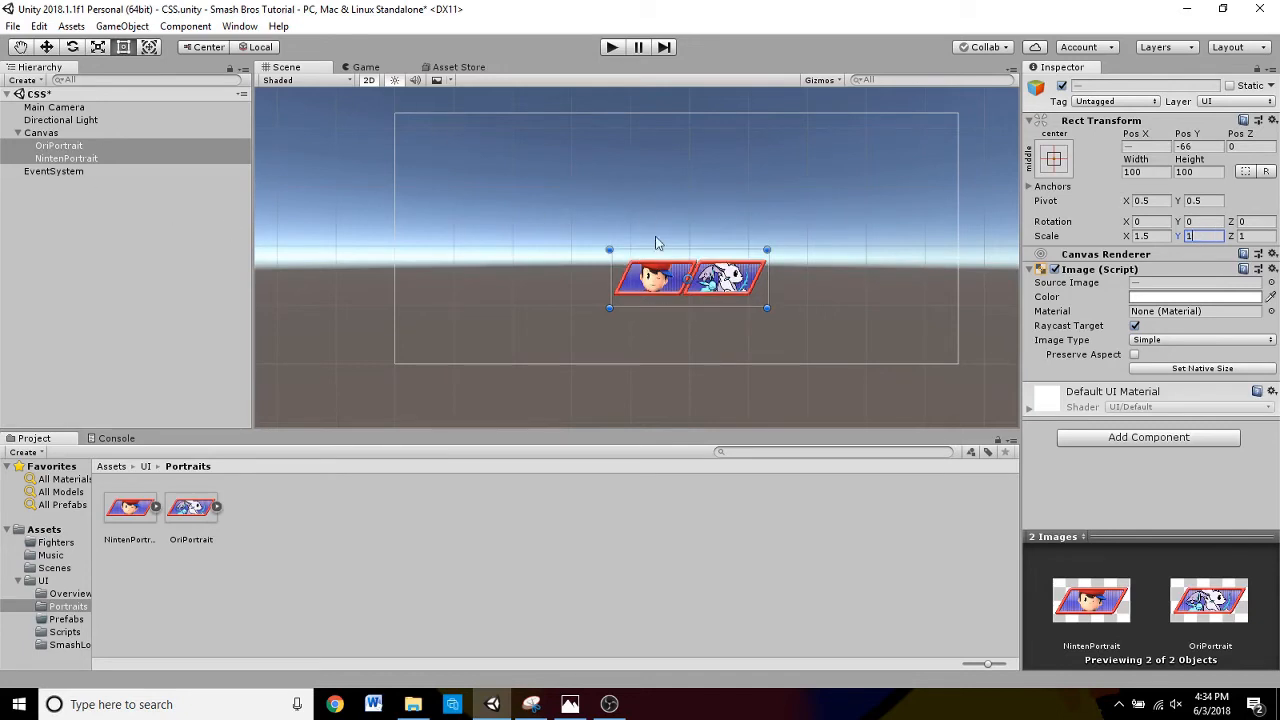
{"action": "left_click", "coordinate": [580, 346]}
- Select NintenPortrait, preview both portraits in Play mode, and stop playing
{"action": "left_click", "coordinate": [655, 279]}
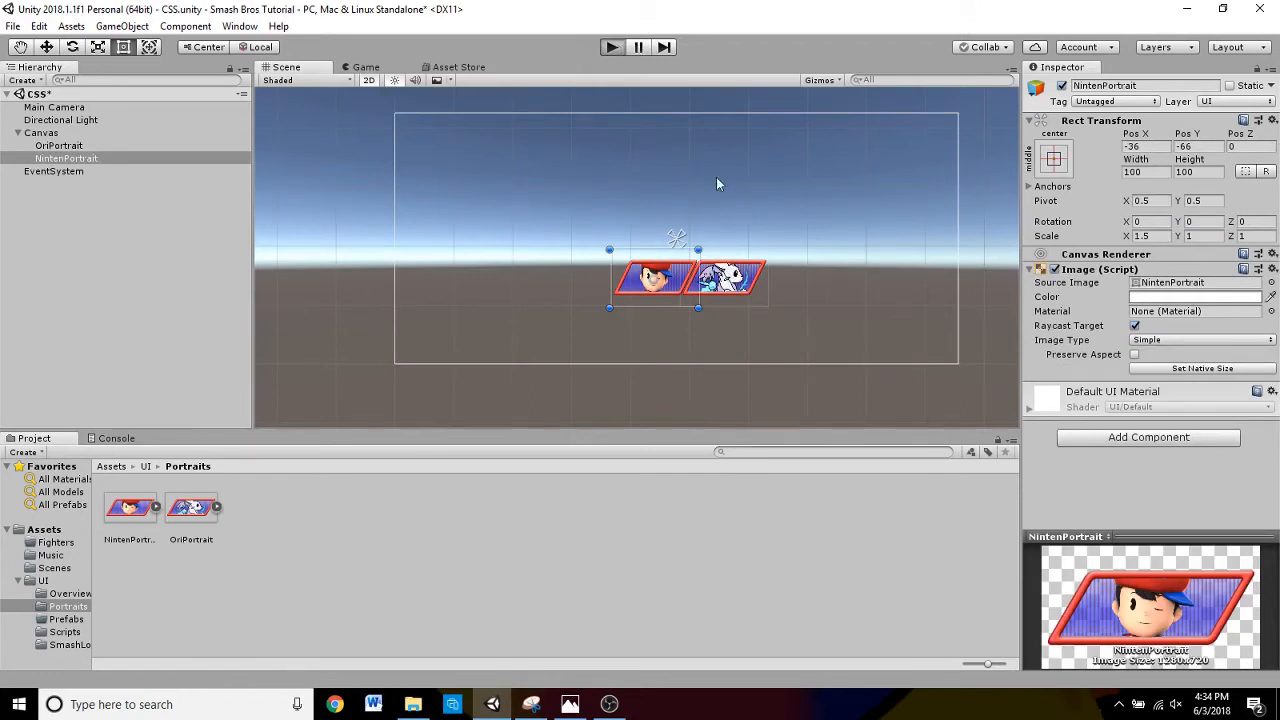
{"action": "key", "text": "ctrl+p"}
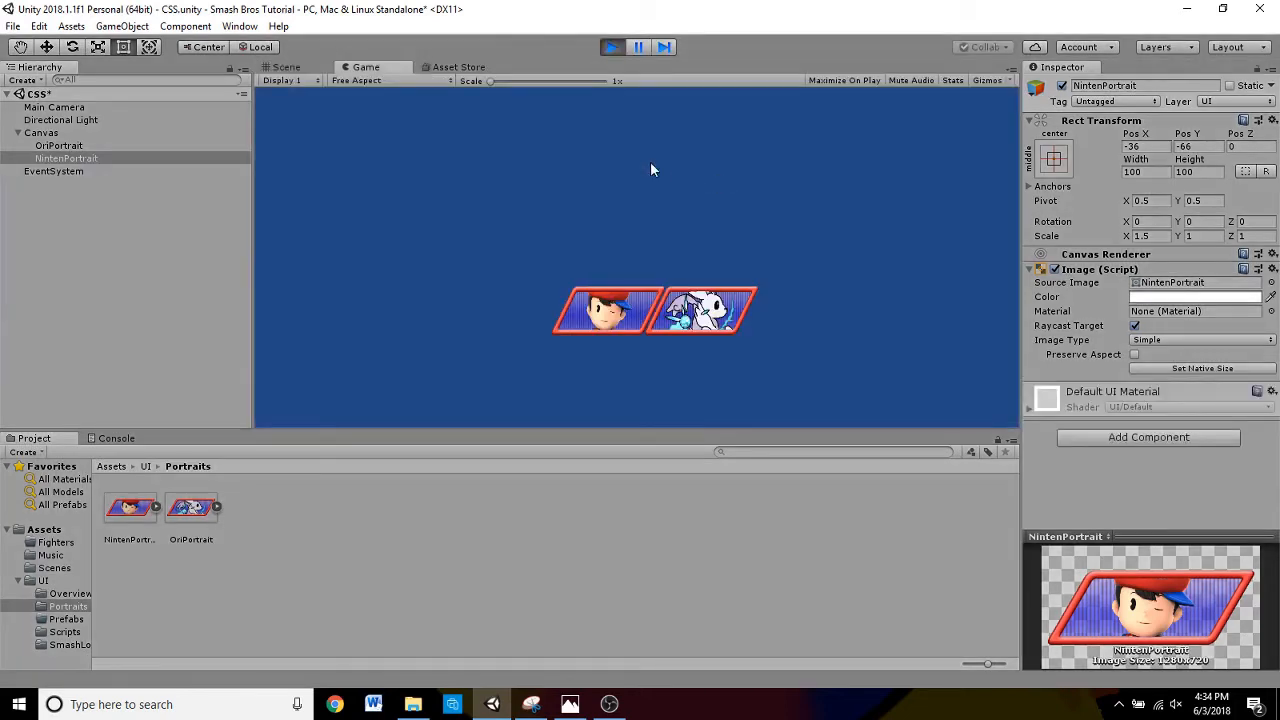
{"action": "left_click", "coordinate": [607, 46]}
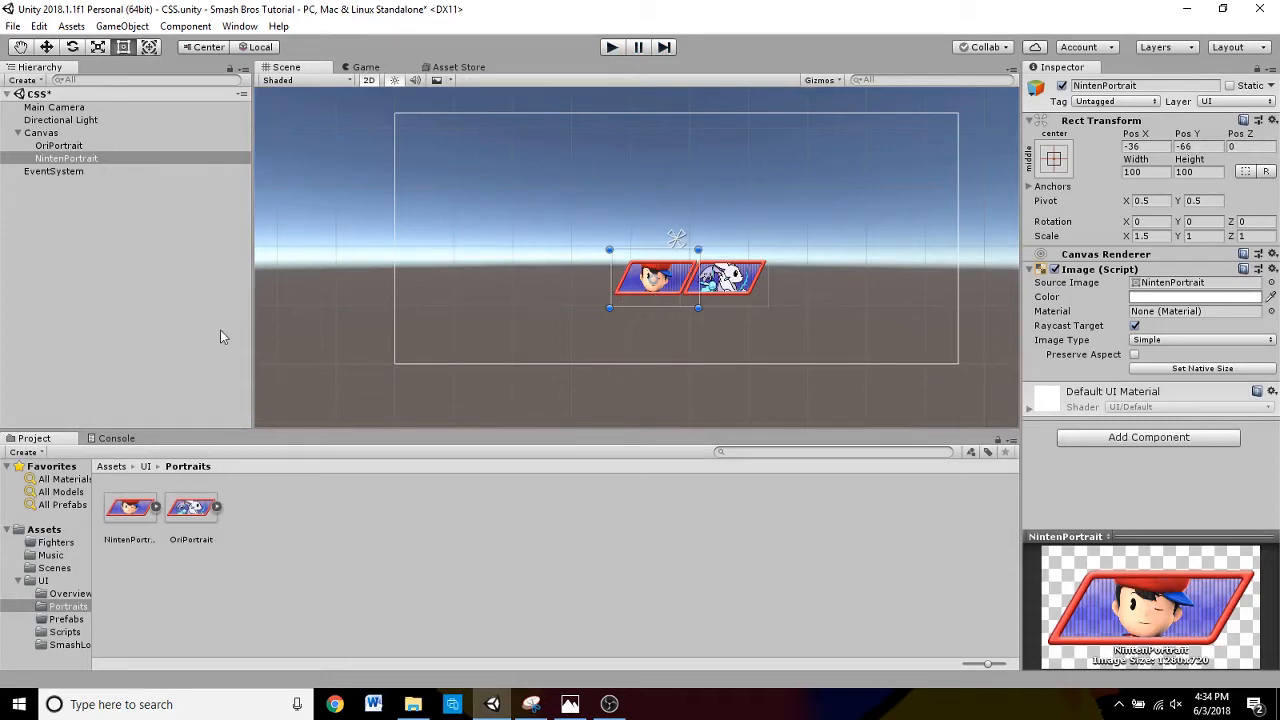
- Add a UI image to the Canvas and stretch it to about 348 by 426, spanning the Canvas height left of its centre
{"action": "left_click", "coordinate": [50, 137]}
{"action": "right_click", "coordinate": [50, 137]}
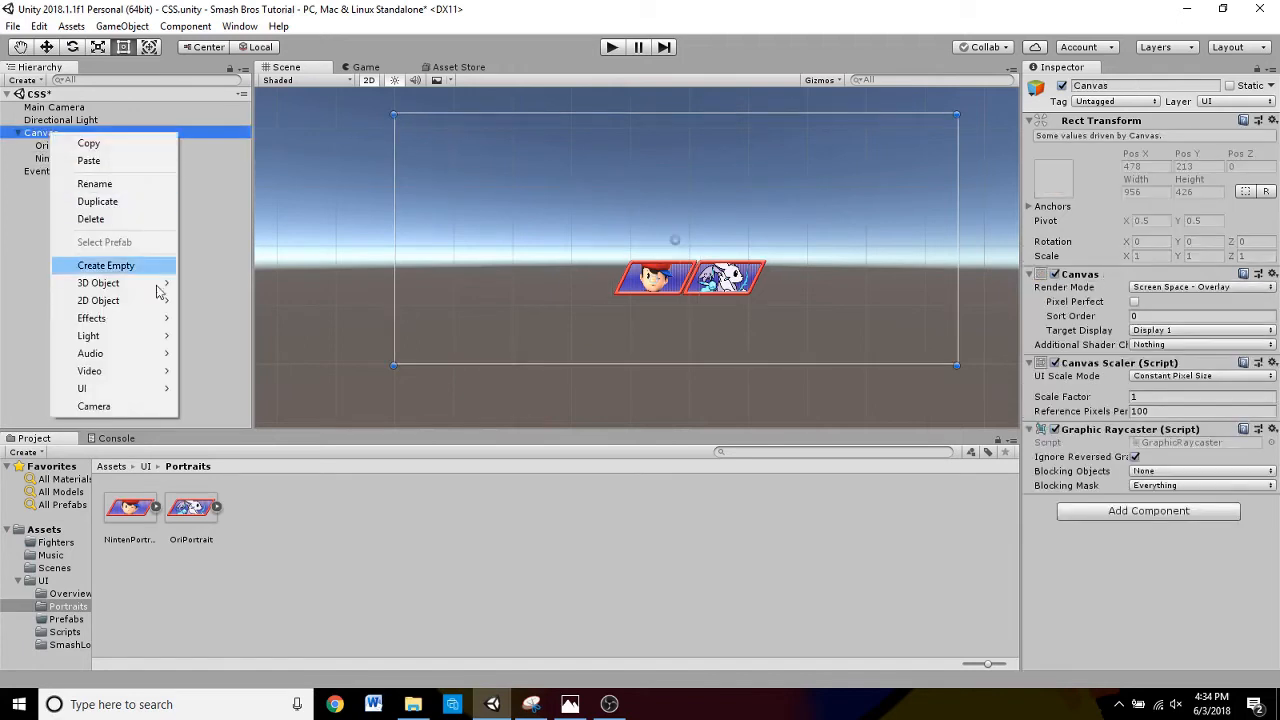
{"action": "mouse_move", "coordinate": [135, 390]}
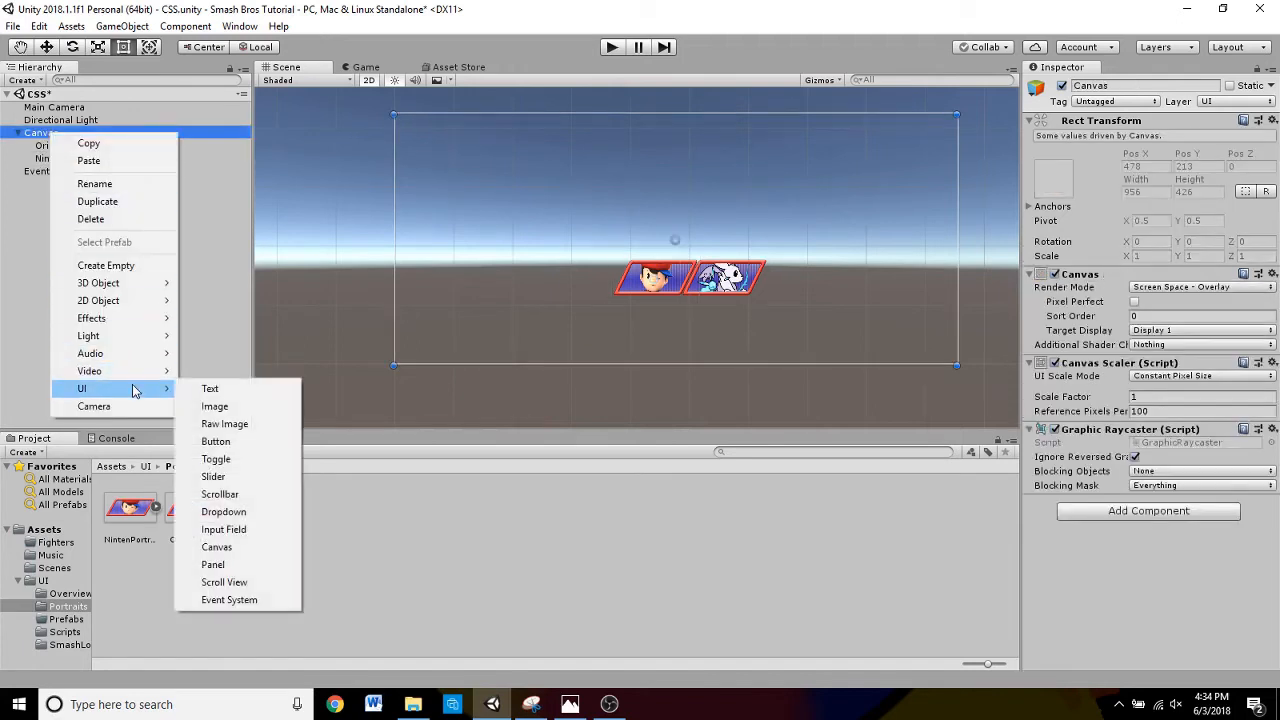
{"action": "left_click", "coordinate": [237, 408]}
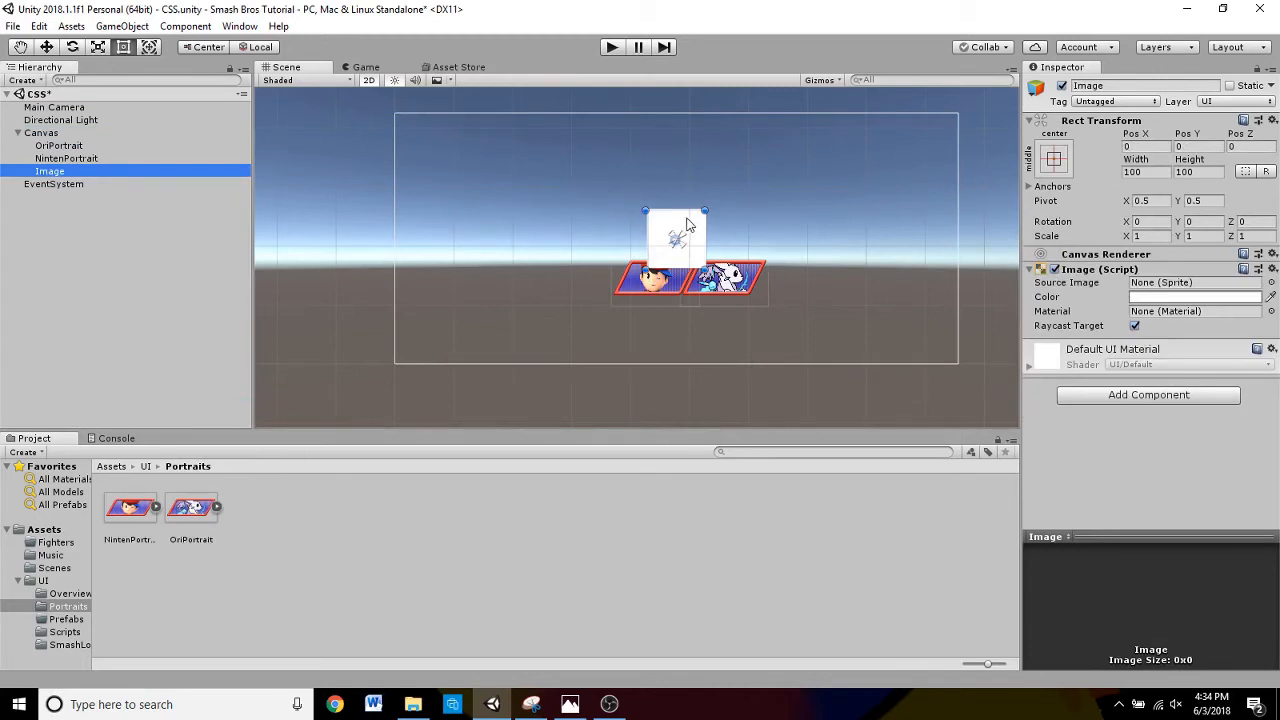
{"action": "left_click_drag", "start_coordinate": [685, 212], "coordinate": [648, 128]}
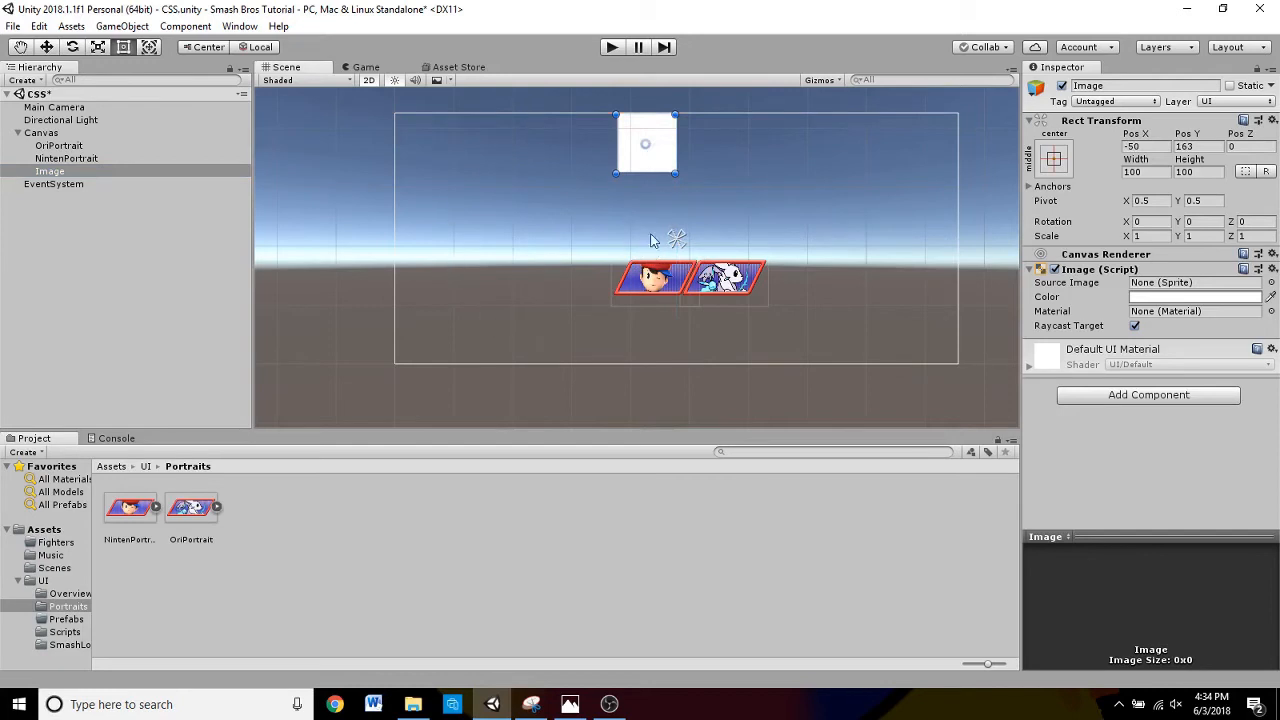
{"action": "left_click_drag", "start_coordinate": [603, 182], "coordinate": [470, 364]}
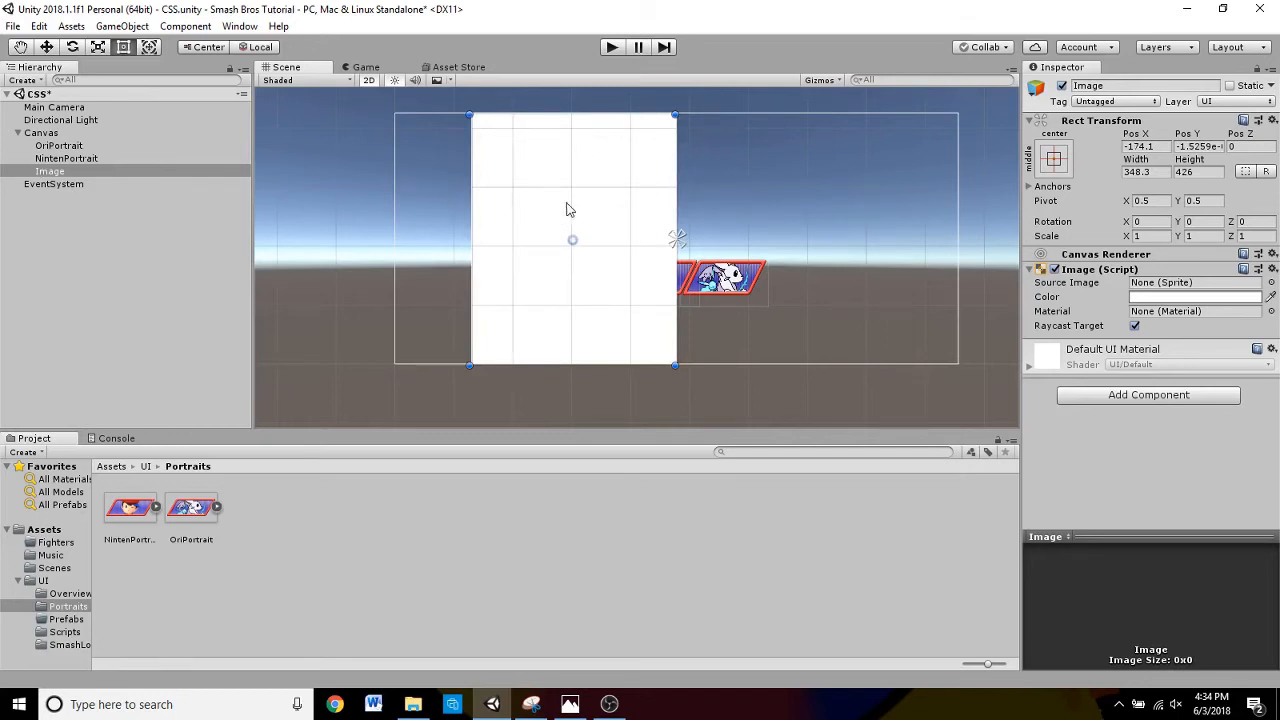
- Duplicate the white image, place the copy right of the Canvas centre at about Pos X 174, and rename it Player2Portrait
{"action": "key", "text": "ctrl+d"}
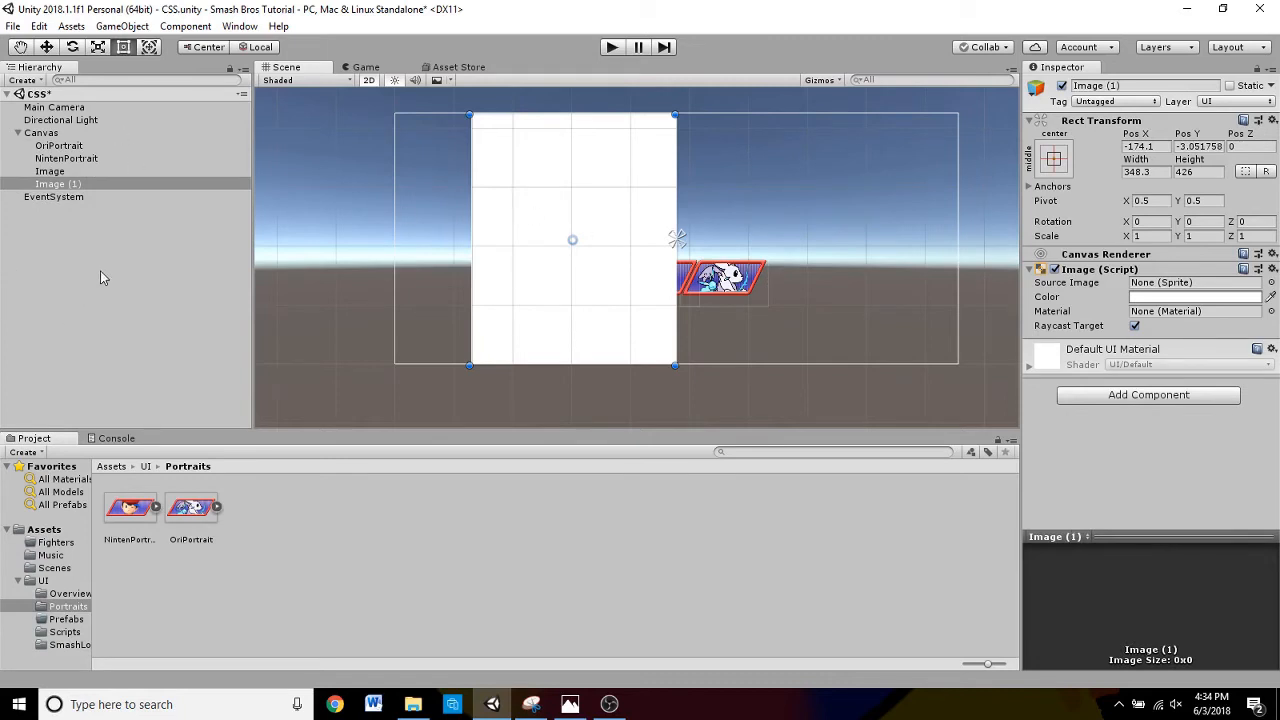
{"action": "left_click_drag", "start_coordinate": [633, 158], "coordinate": [840, 142]}
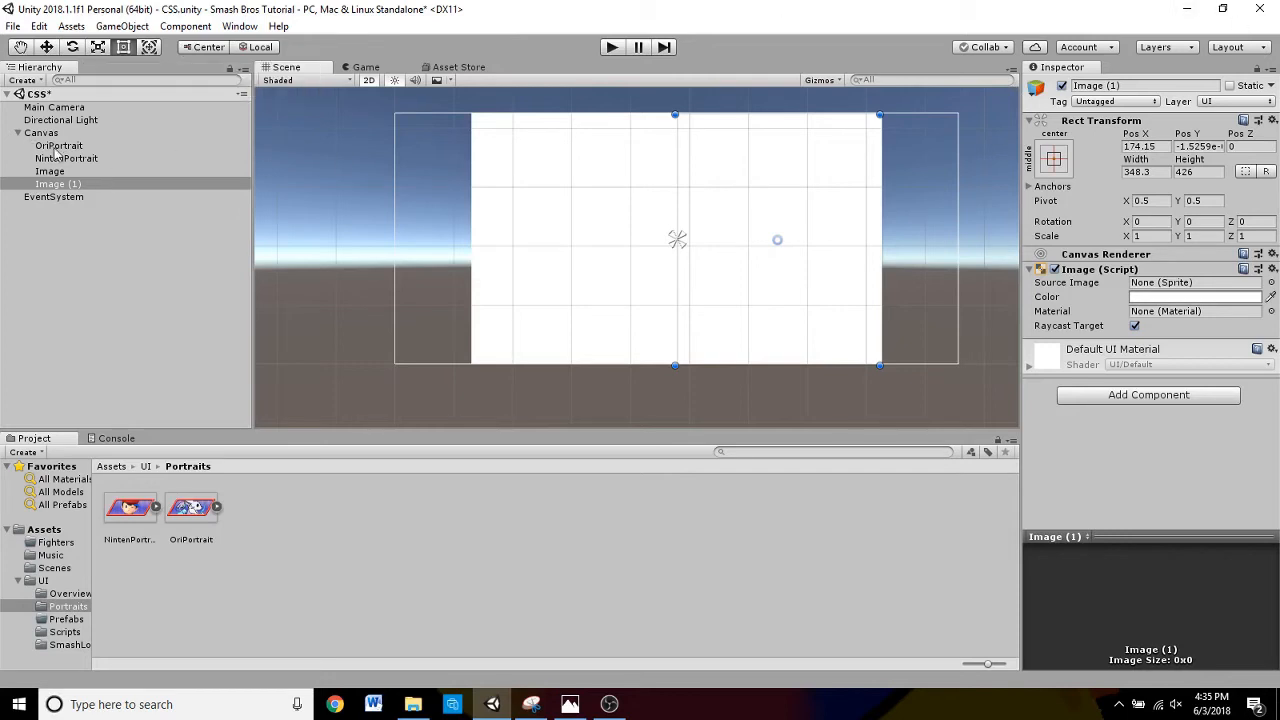
{"action": "left_click", "coordinate": [1156, 87]}
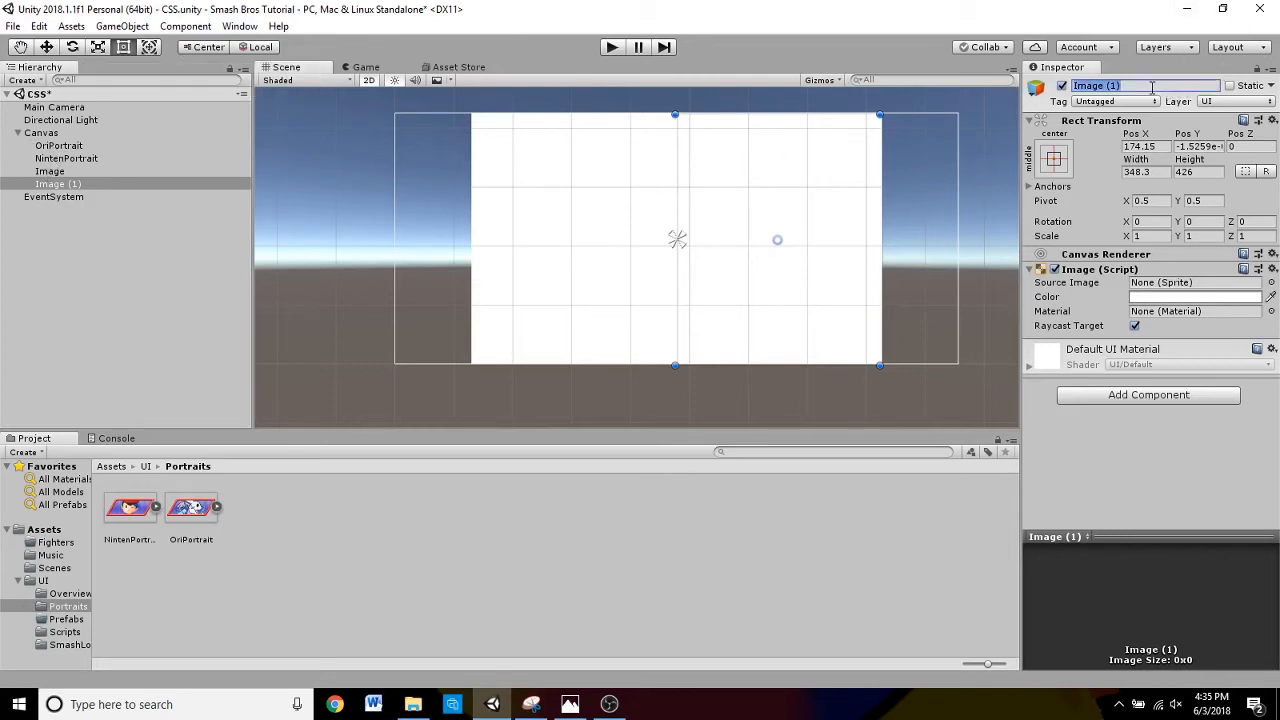
{"action": "type", "text": "Player2Portrait"}
{"action": "key", "text": "Return"}
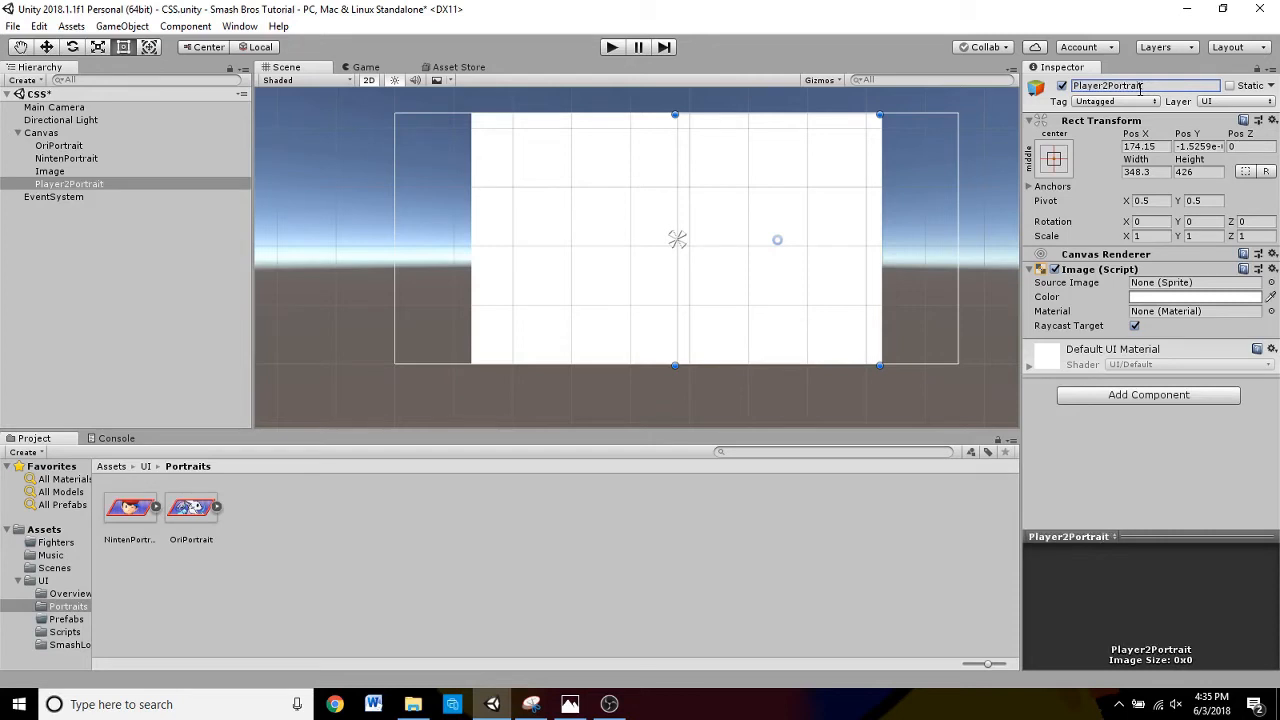
- Rename the original white image Player1Portrait, then preview the scene in Play mode and stop playing
{"action": "left_click", "coordinate": [47, 171]}
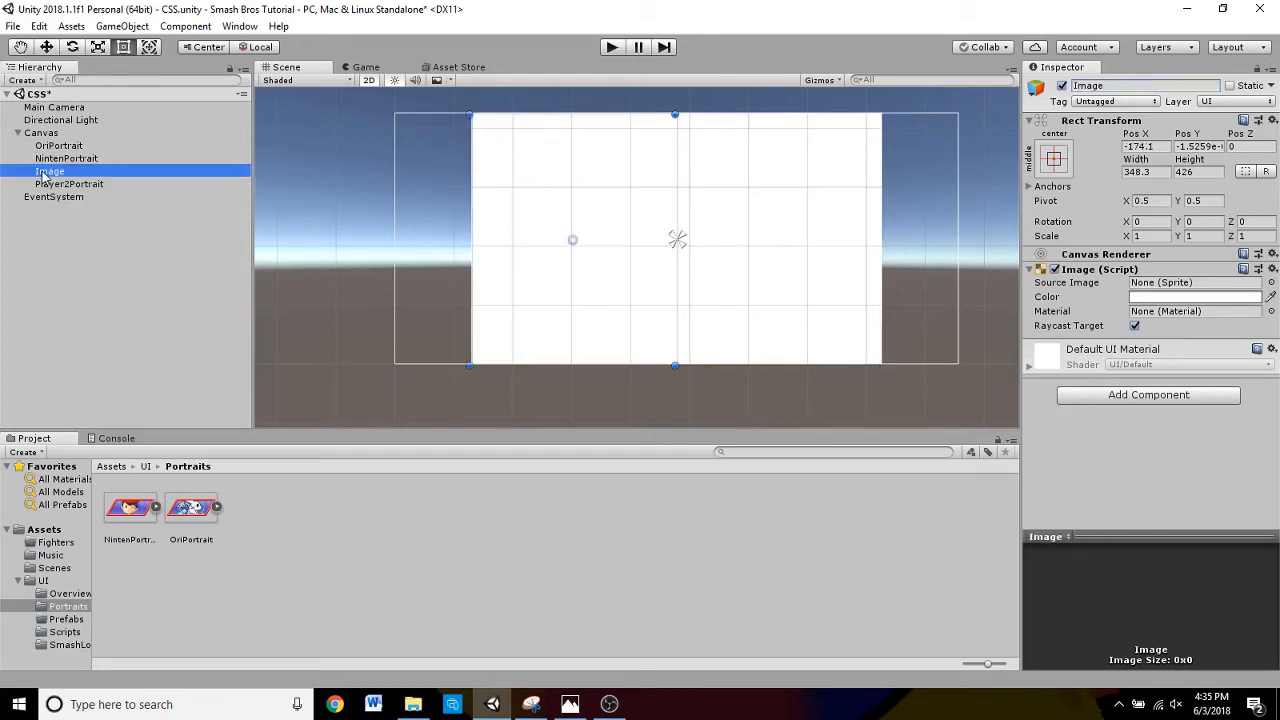
{"action": "left_click", "coordinate": [1129, 85]}
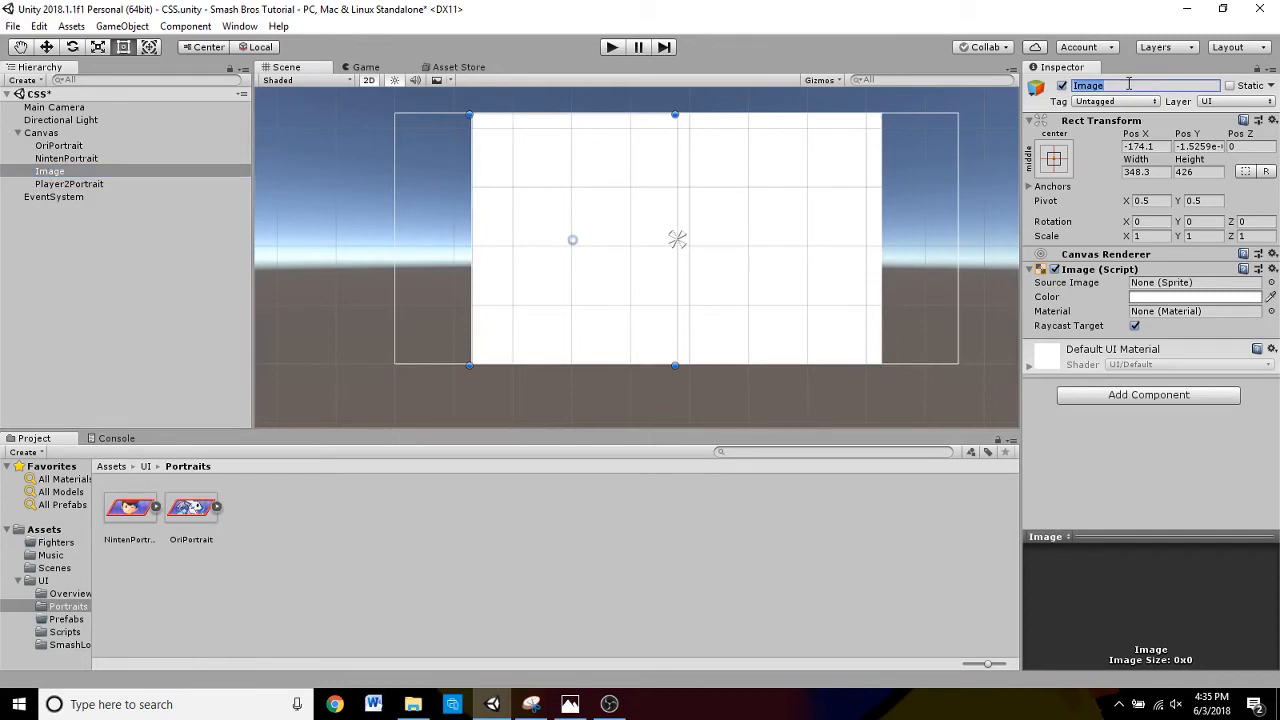
{"action": "type", "text": "Player1Portrait"}
{"action": "key", "text": "Return"}
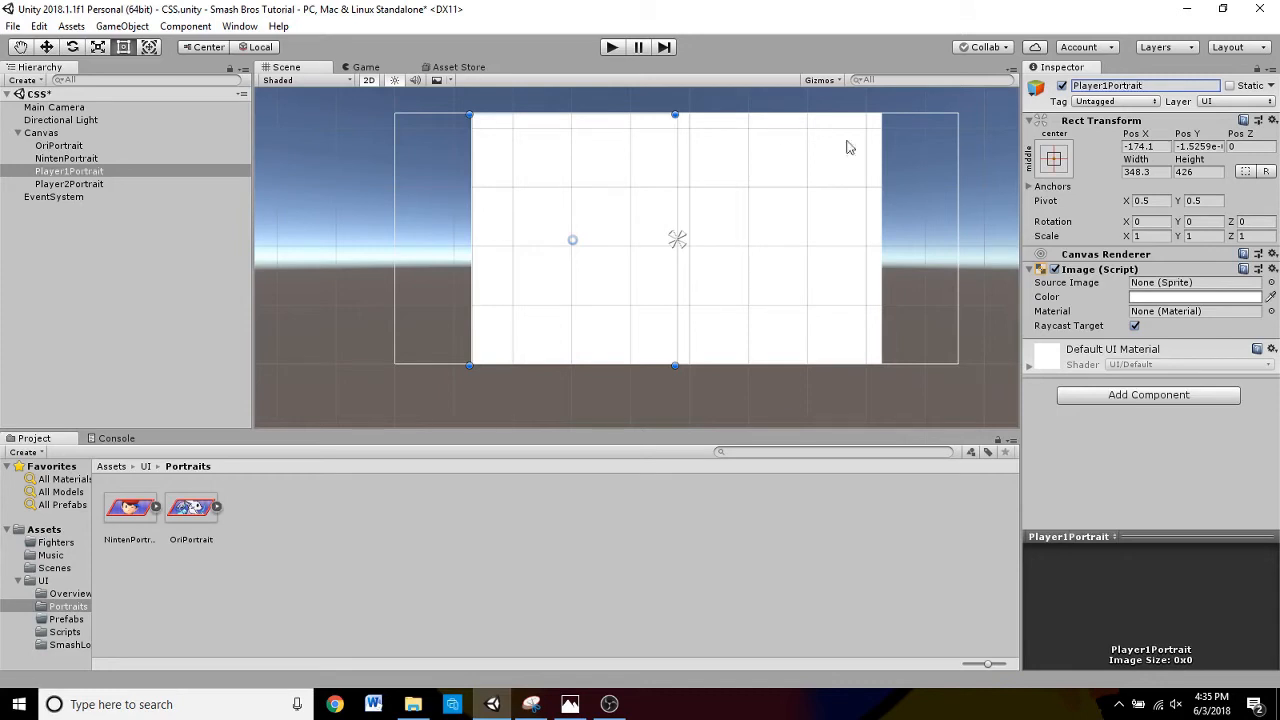
{"action": "left_click", "coordinate": [612, 48]}
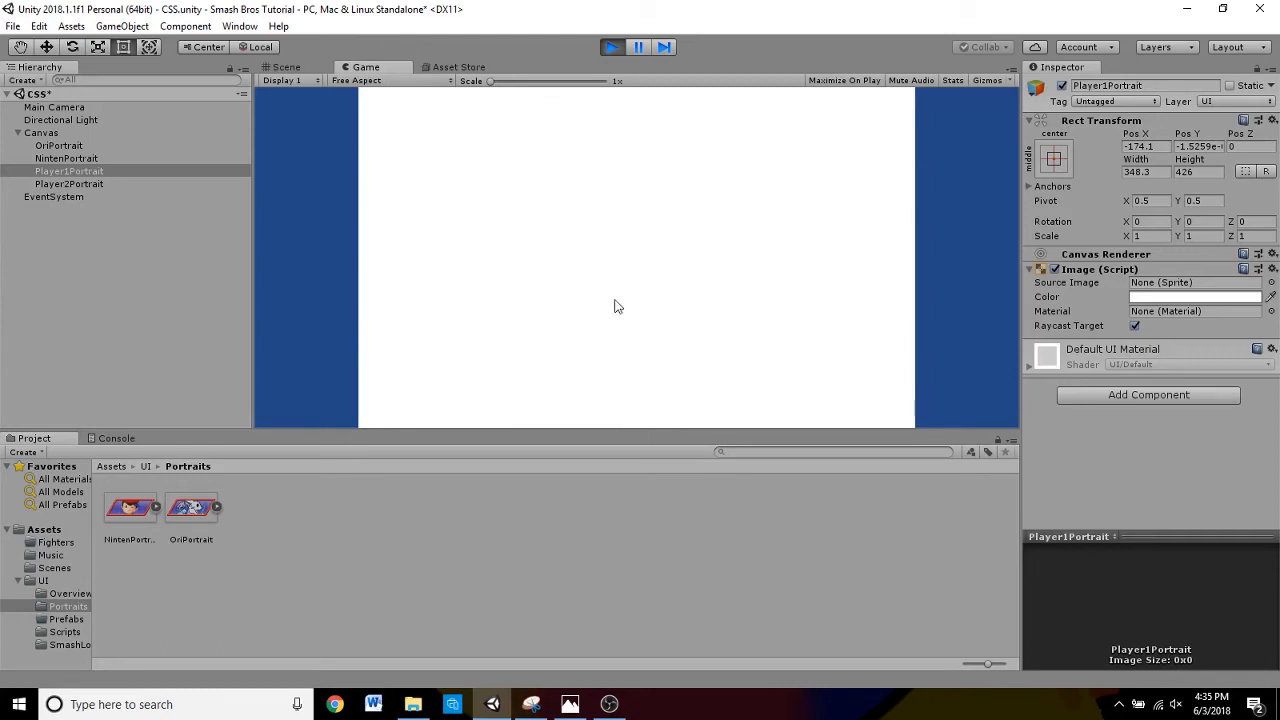
{"action": "left_click", "coordinate": [612, 47]}
- Move Player1Portrait and Player2Portrait together above OriPortrait in the Canvas's child order so they render behind the character portraits
{"action": "left_click", "coordinate": [60, 184]}
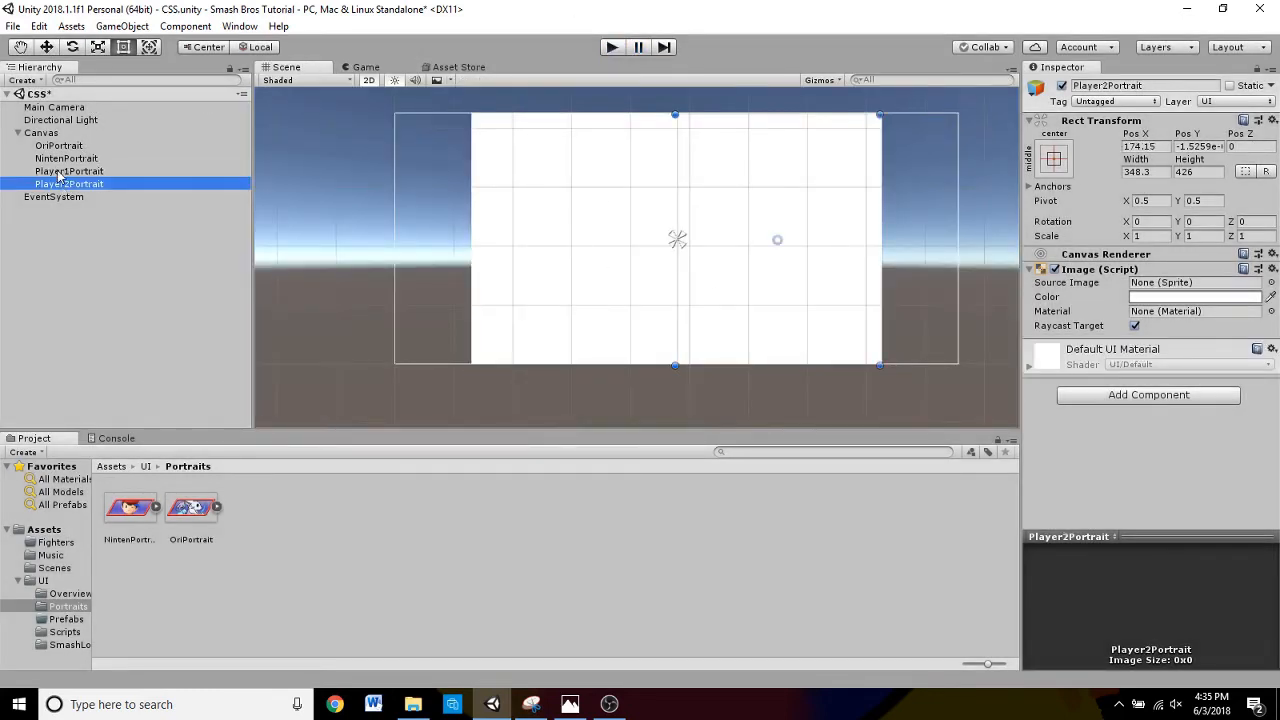
{"action": "left_click", "coordinate": [59, 171]}
{"action": "left_click", "coordinate": [60, 185]}
{"action": "left_click", "coordinate": [48, 172], "text": "ctrl"}
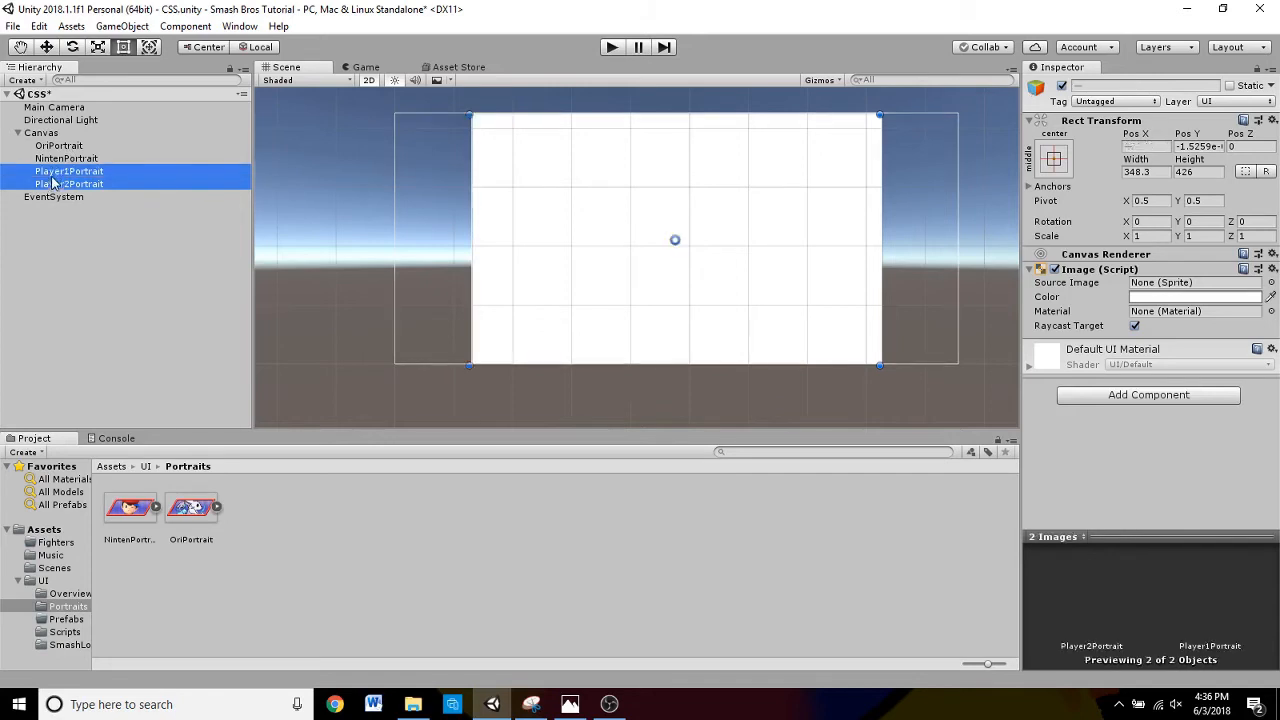
{"action": "left_click_drag", "start_coordinate": [50, 176], "coordinate": [66, 142]}
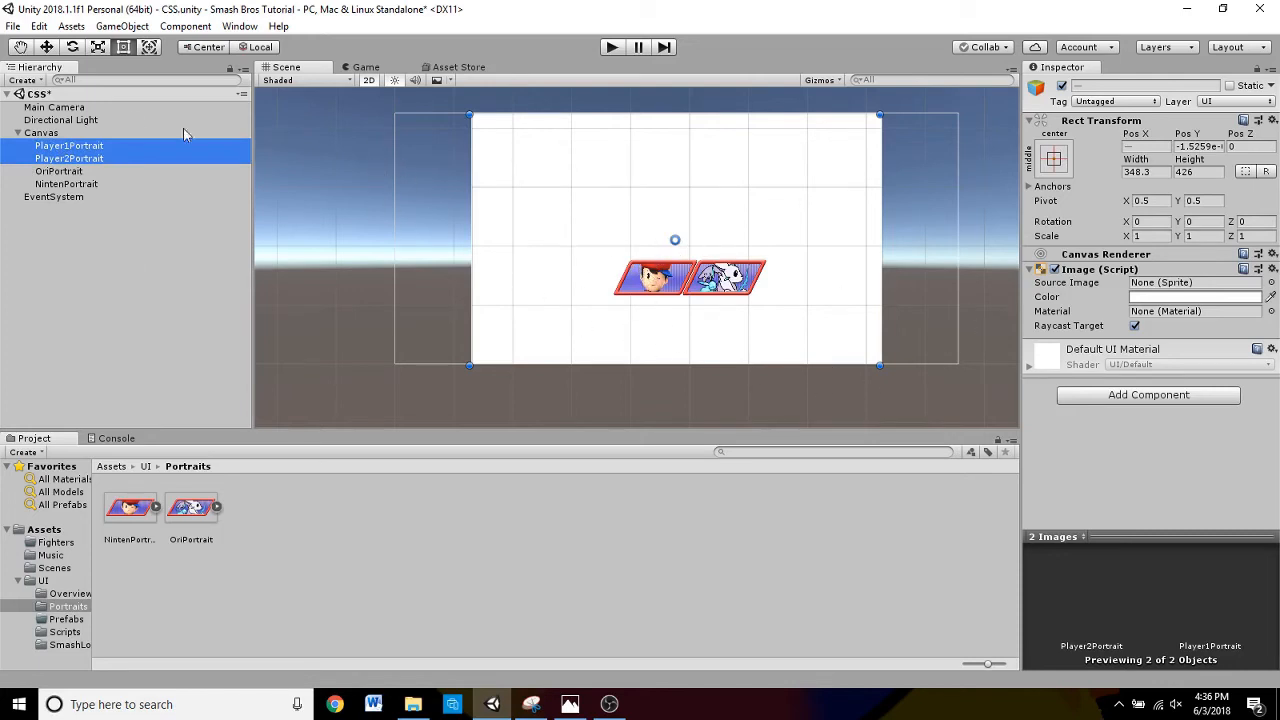
{"action": "left_click", "coordinate": [60, 197]}
{"action": "left_click", "coordinate": [52, 134]}
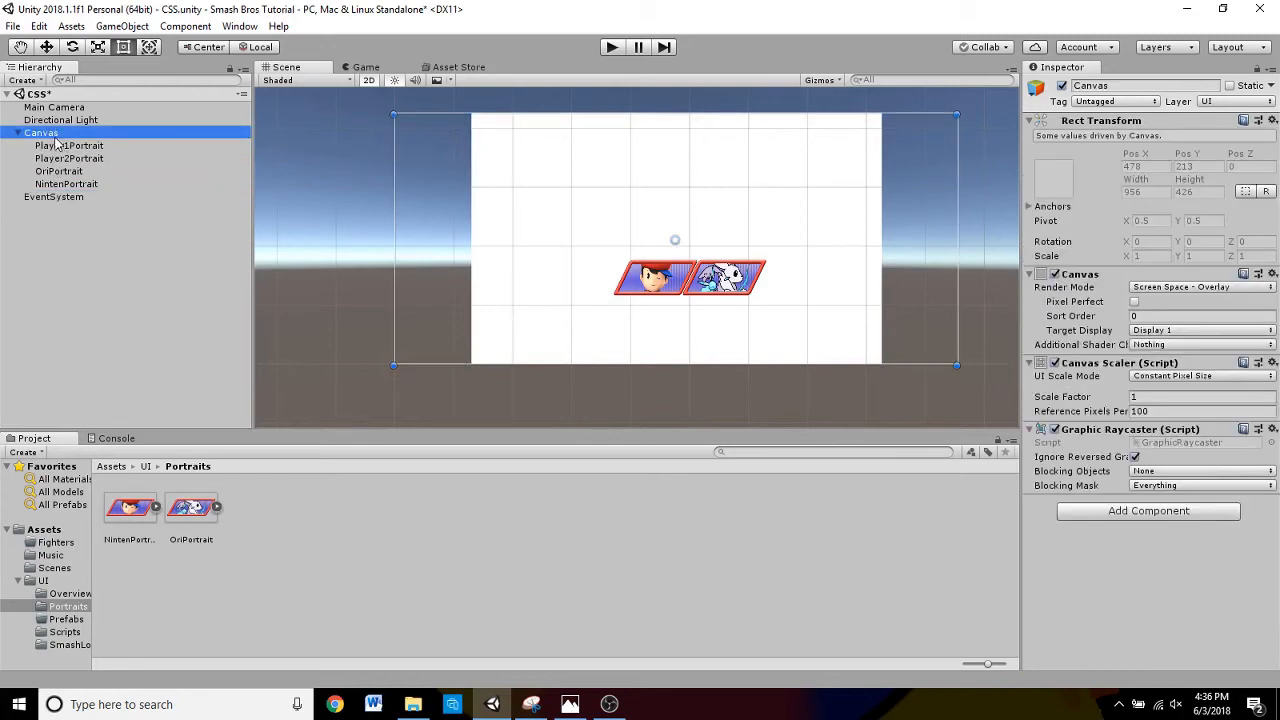
{"action": "left_click", "coordinate": [66, 149]}
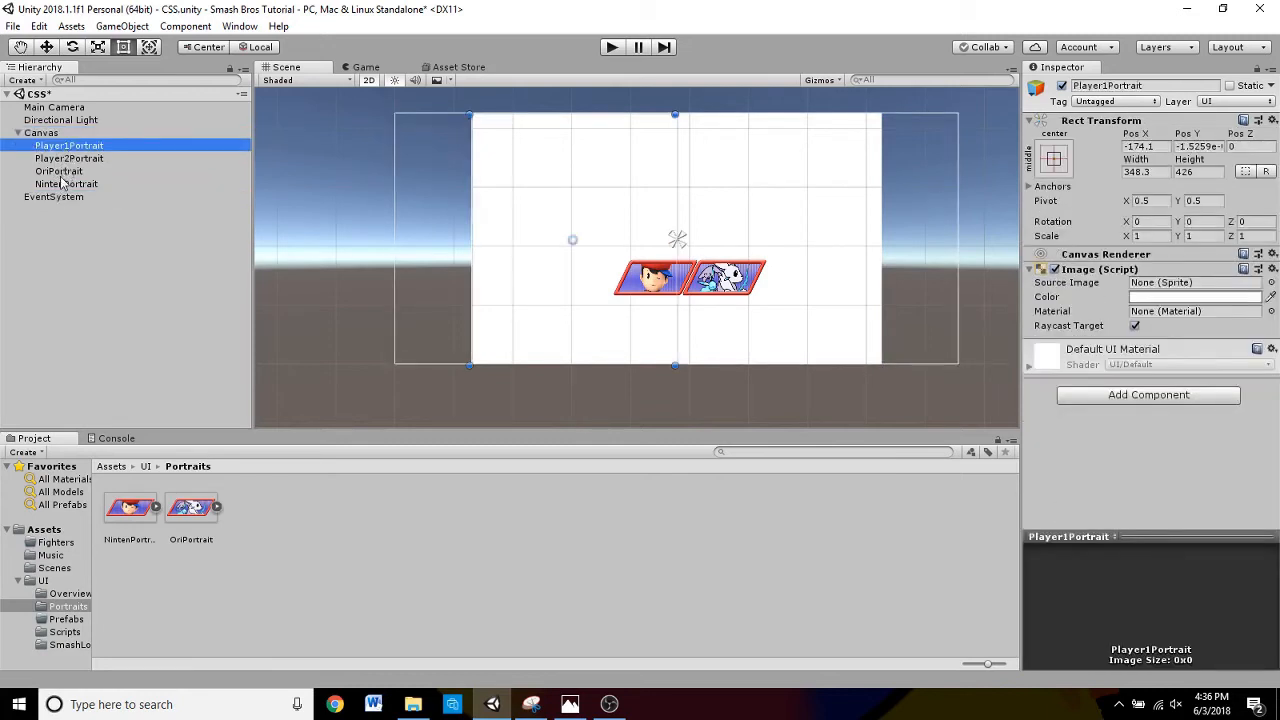
{"action": "left_click", "coordinate": [60, 171]}
{"action": "left_click", "coordinate": [55, 145]}
- Open the Overview folder inside the project's UI assets
{"action": "left_click", "coordinate": [146, 466]}
{"action": "double_click", "coordinate": [143, 512]}
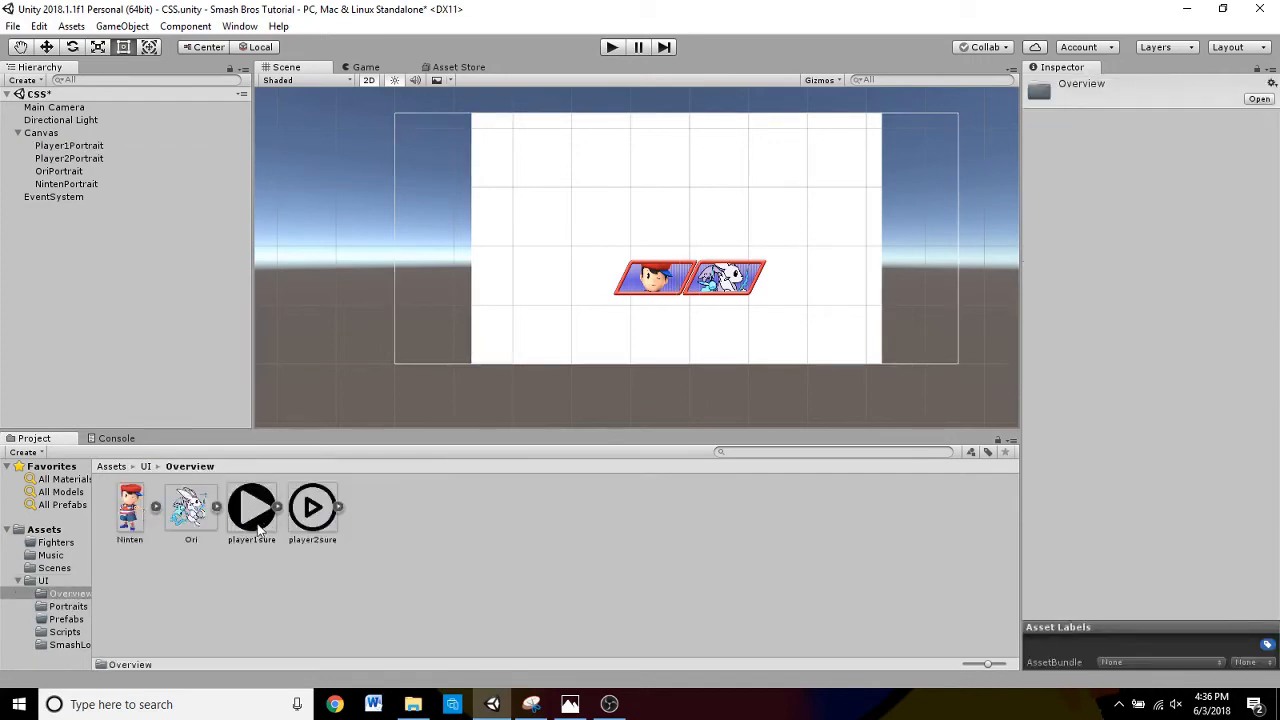
{"action": "left_click_drag", "start_coordinate": [258, 518], "coordinate": [280, 560]}
{"action": "left_click", "coordinate": [41, 135]}
{"action": "right_click", "coordinate": [41, 135]}
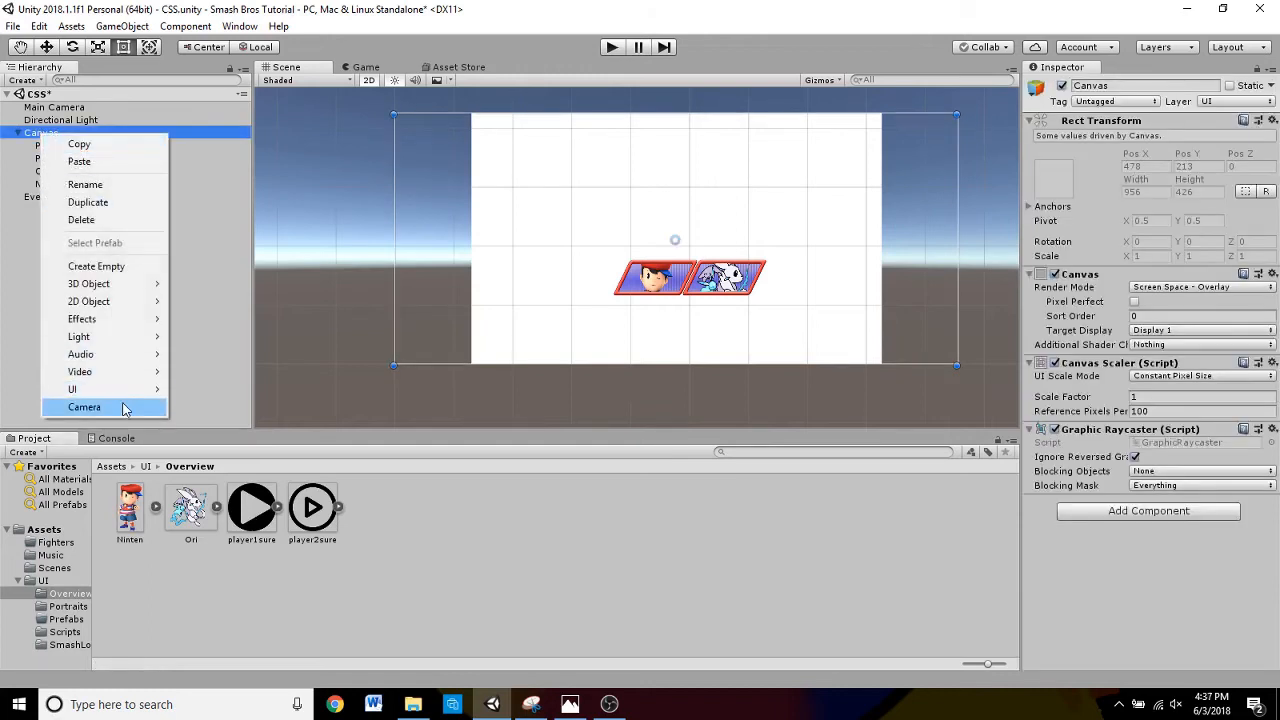
{"action": "mouse_move", "coordinate": [125, 397]}
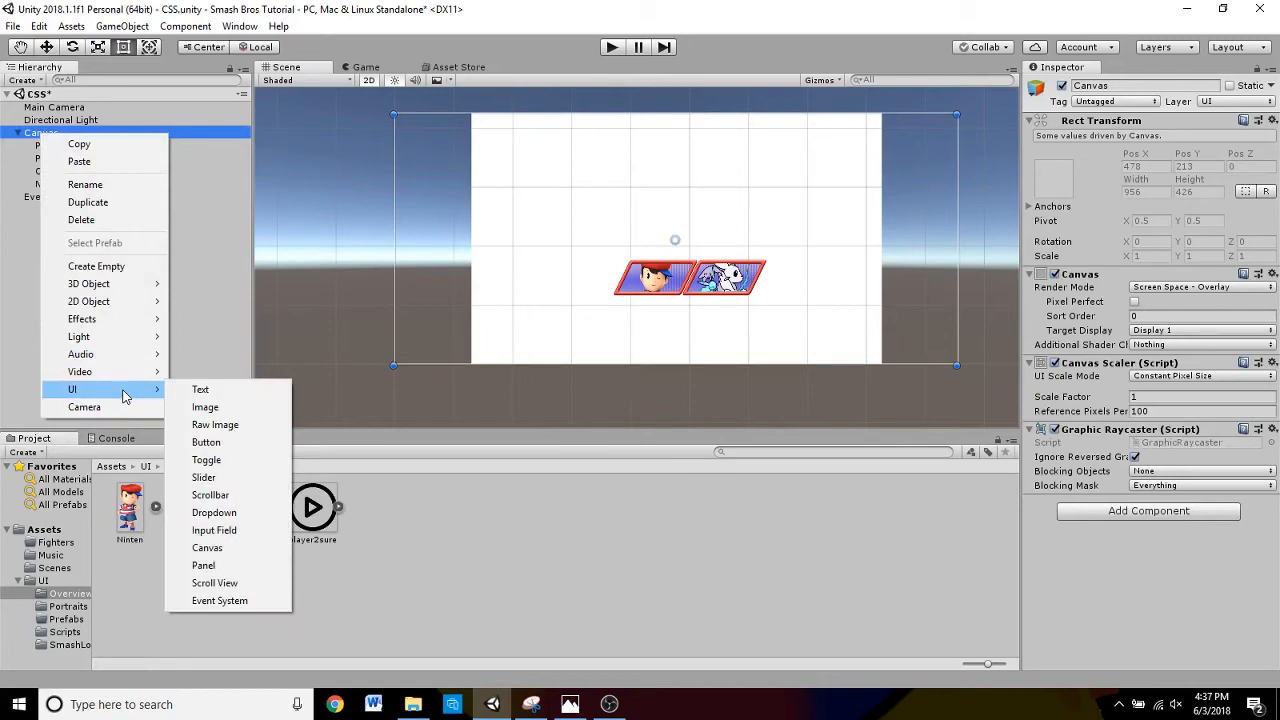
{"action": "left_click", "coordinate": [451, 570]}
{"action": "left_click_drag", "start_coordinate": [247, 520], "coordinate": [370, 570]}
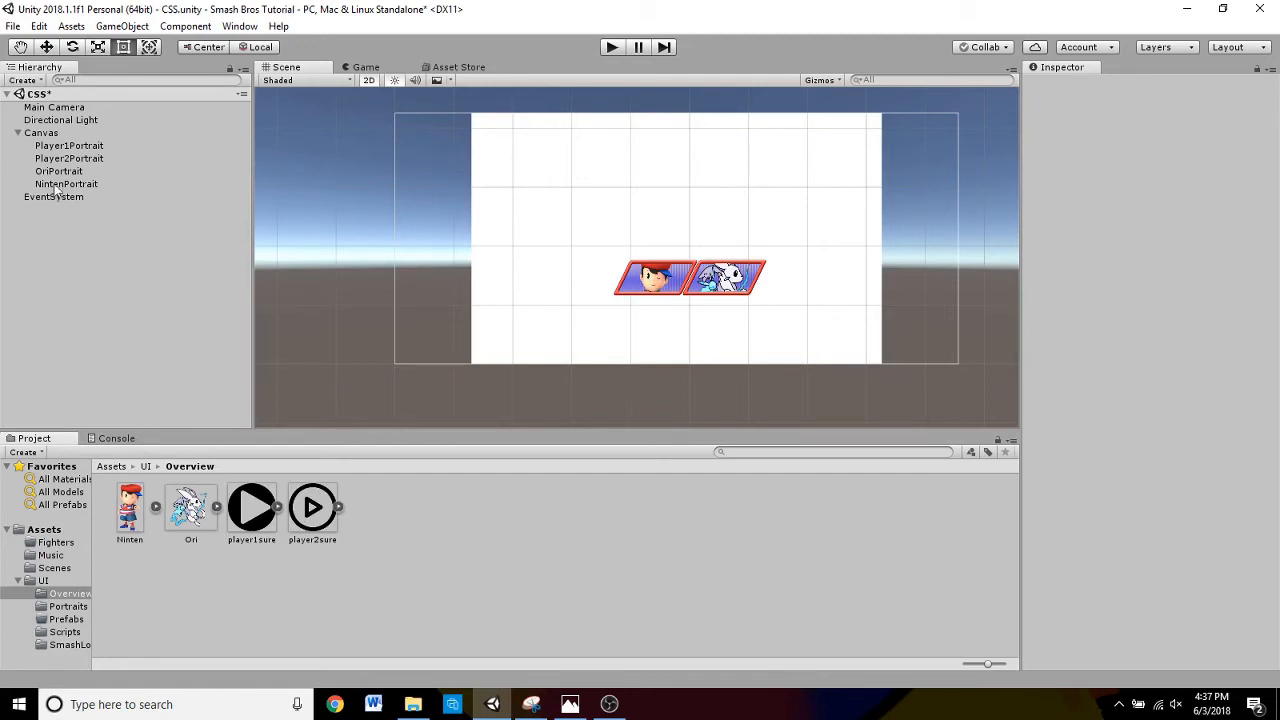
- Add a UI image to the Canvas and set its source image to the player1sure sprite
{"action": "right_click", "coordinate": [58, 134]}
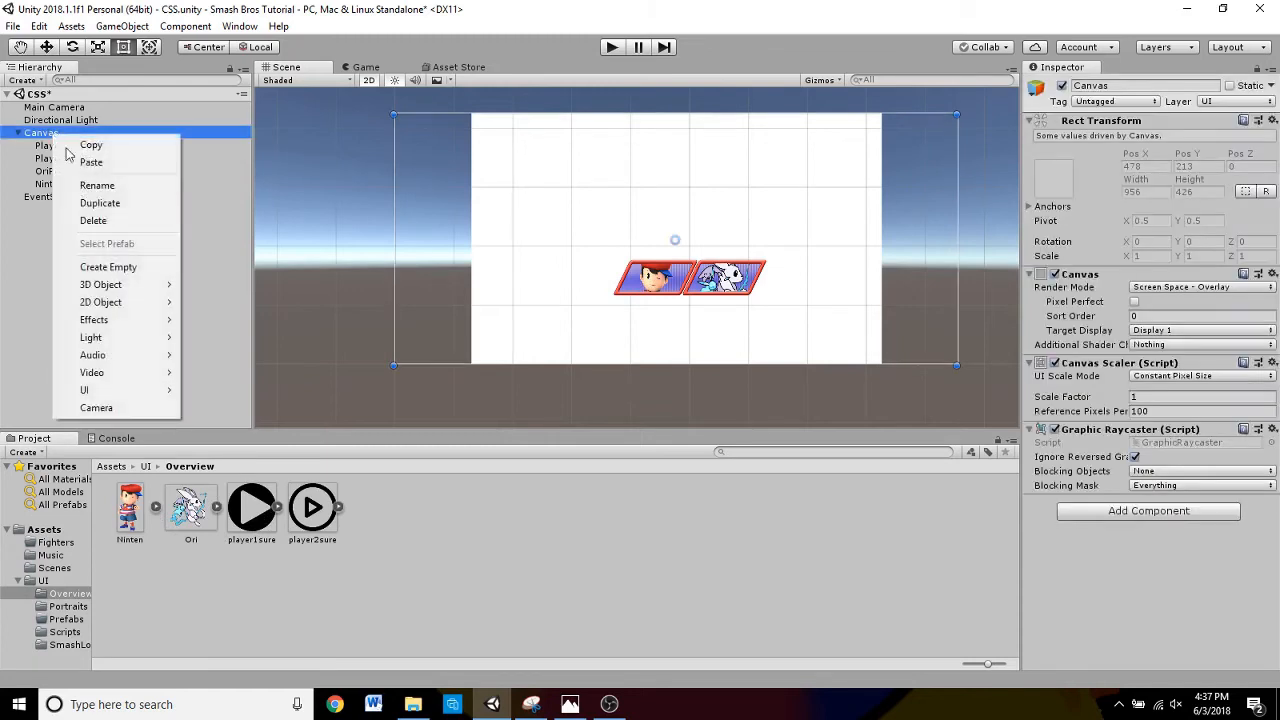
{"action": "mouse_move", "coordinate": [117, 390]}
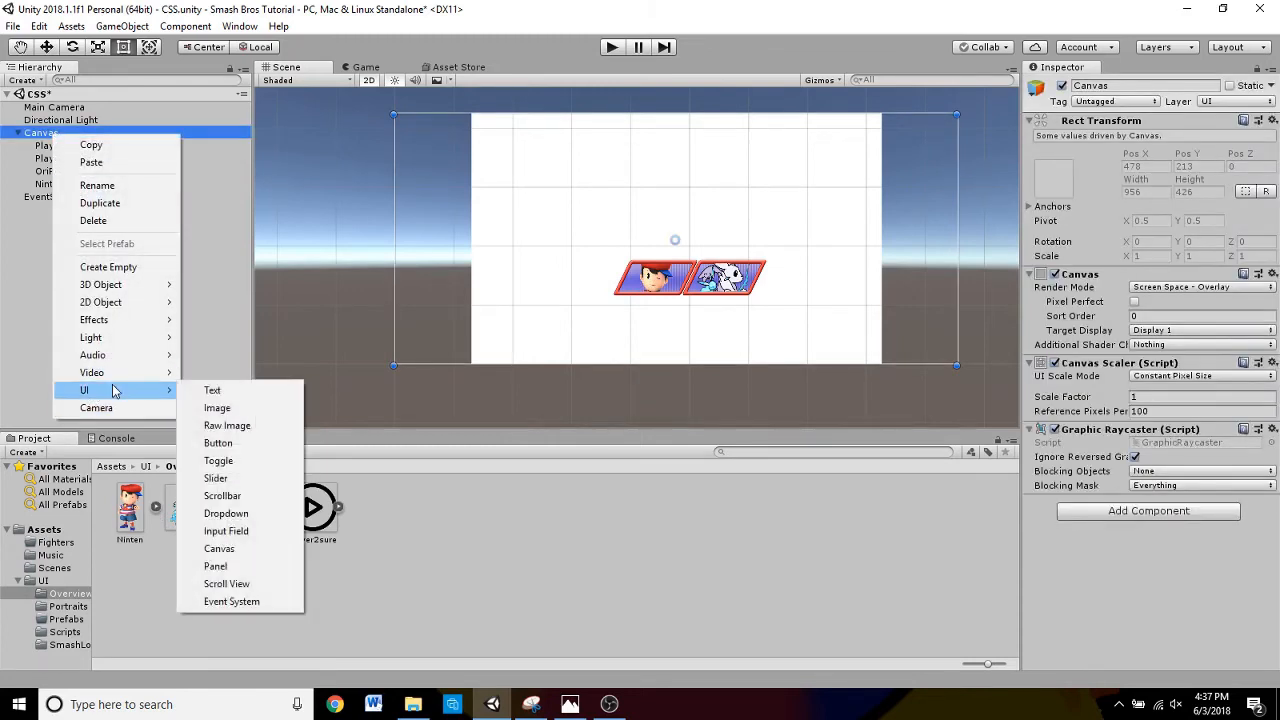
{"action": "left_click", "coordinate": [218, 408]}
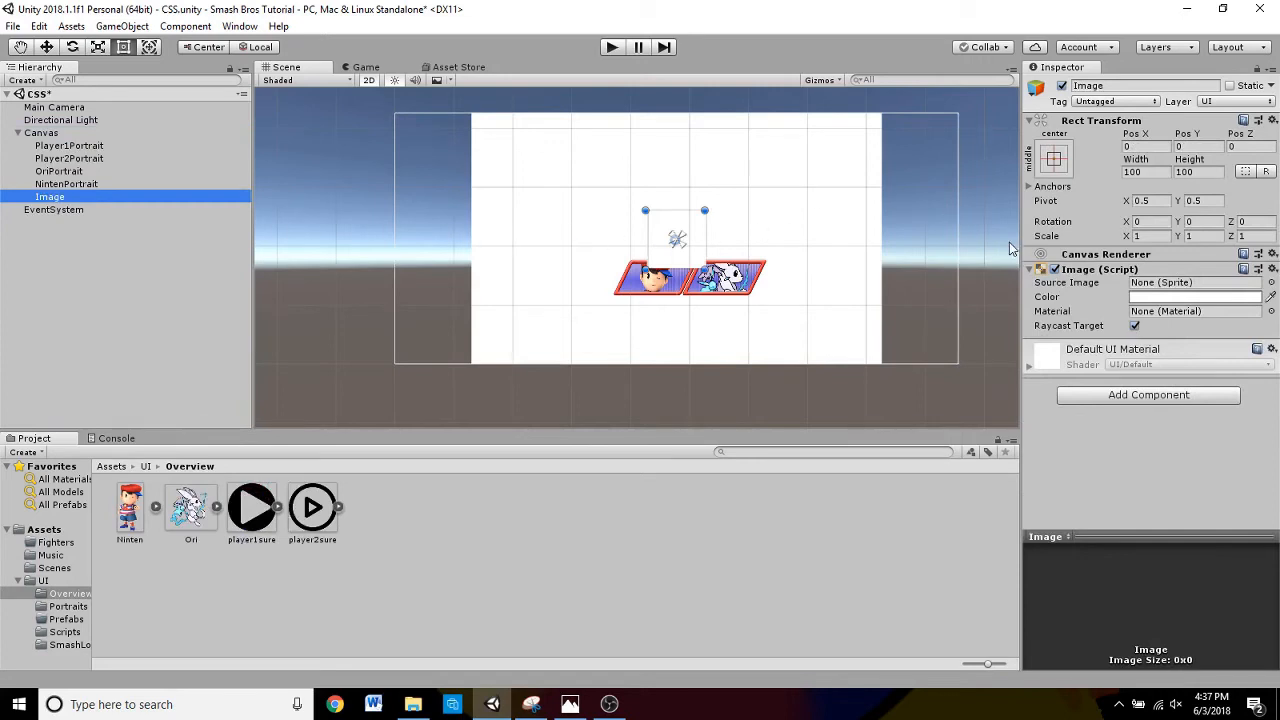
{"action": "left_click", "coordinate": [1271, 283]}
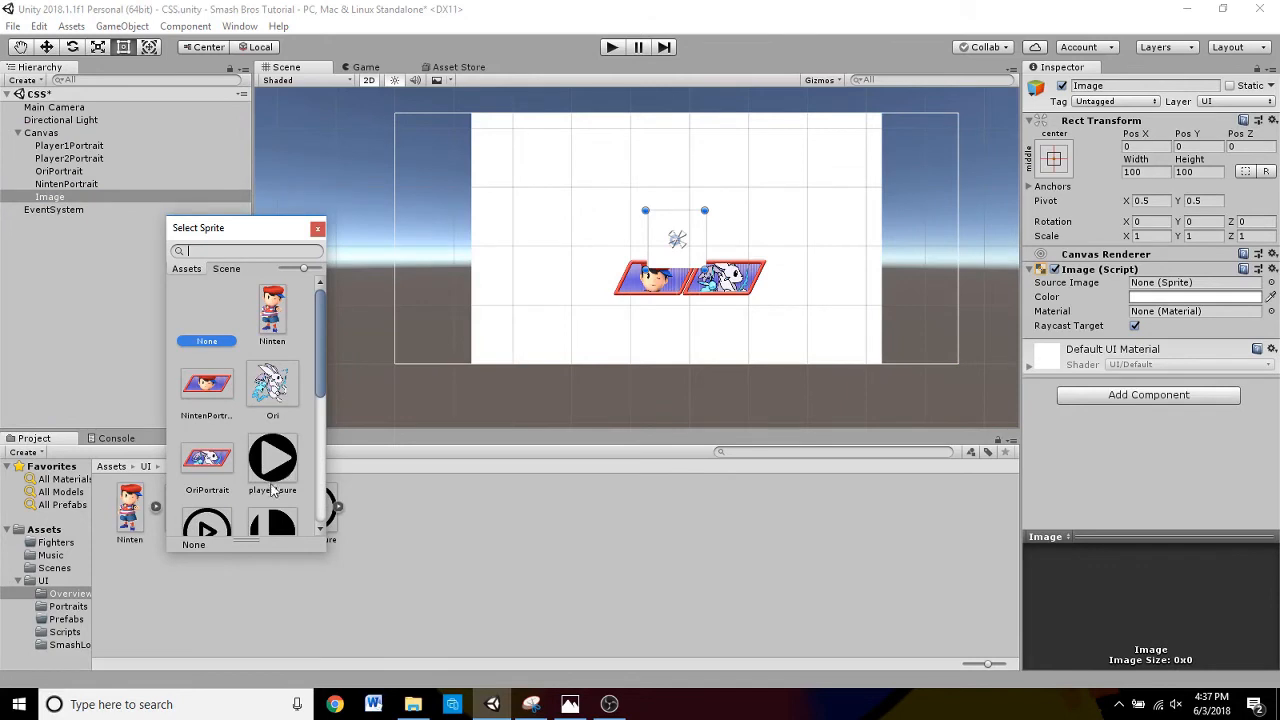
{"action": "left_click", "coordinate": [279, 485]}
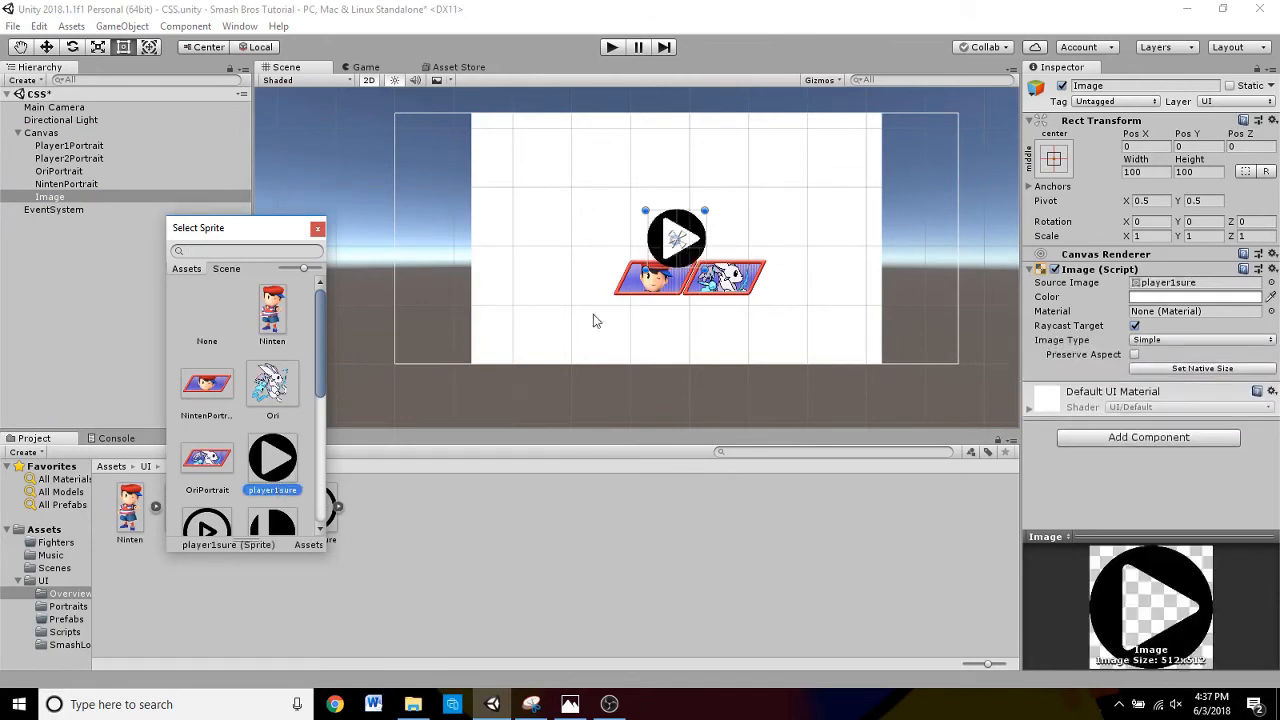
{"action": "left_click", "coordinate": [317, 228]}
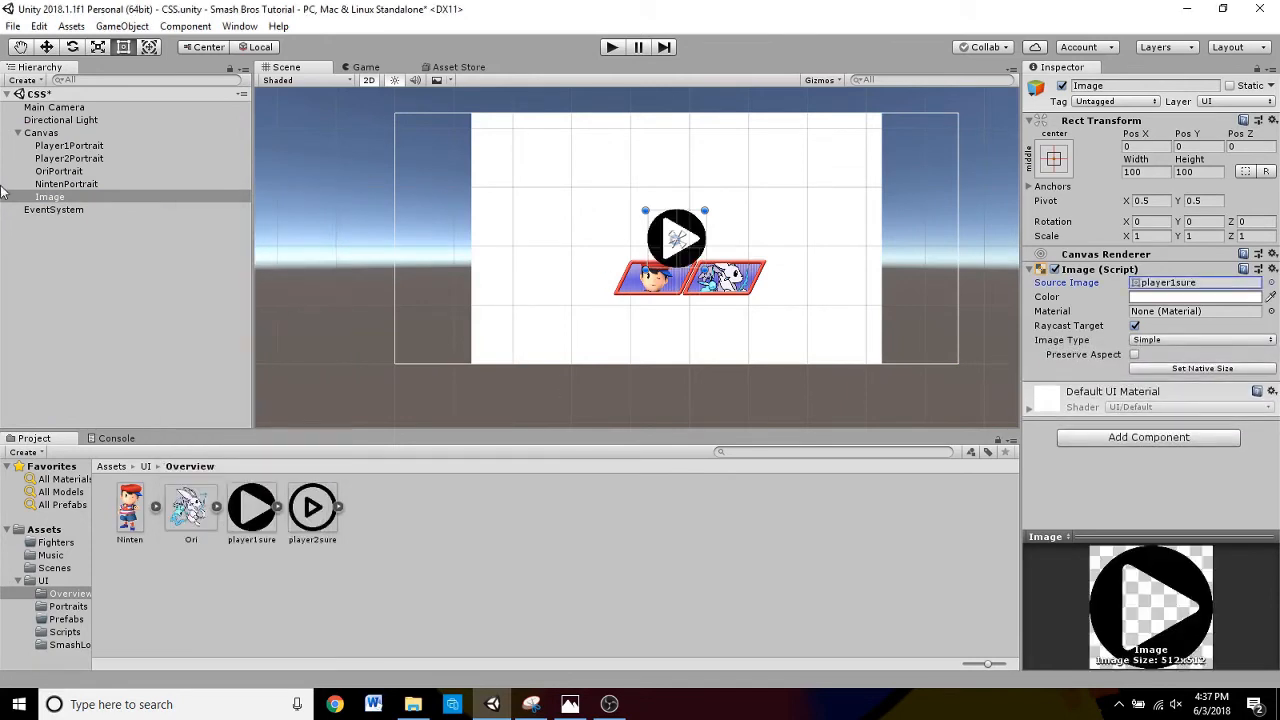
- Add another UI image to the Canvas and set its source image to the player2sure sprite
{"action": "right_click", "coordinate": [50, 134]}
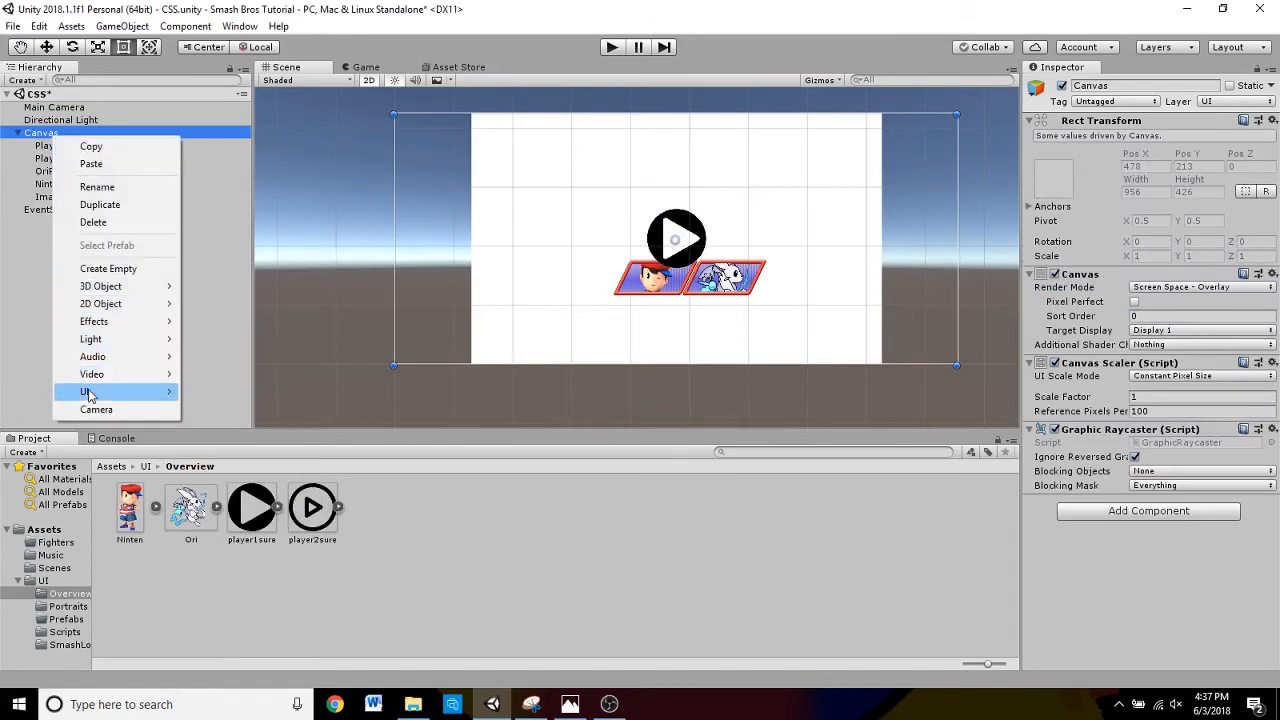
{"action": "mouse_move", "coordinate": [130, 395]}
{"action": "left_click", "coordinate": [250, 410]}
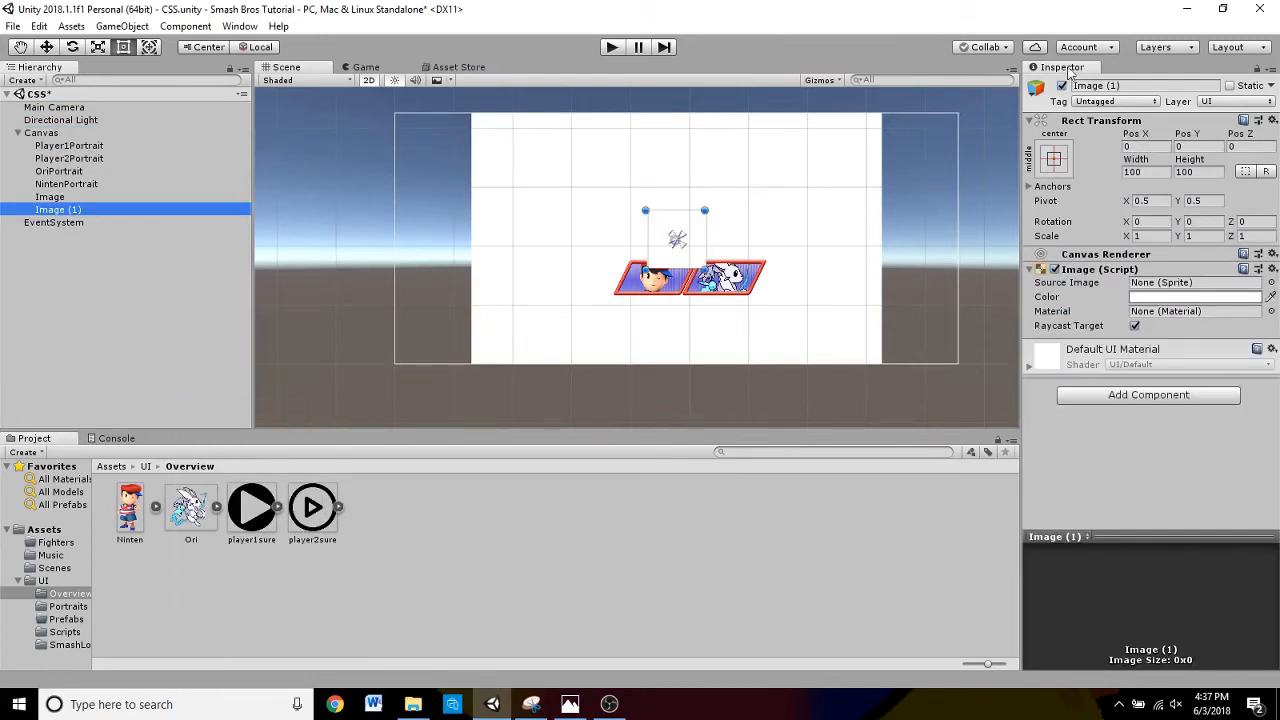
{"action": "left_click", "coordinate": [1271, 283]}
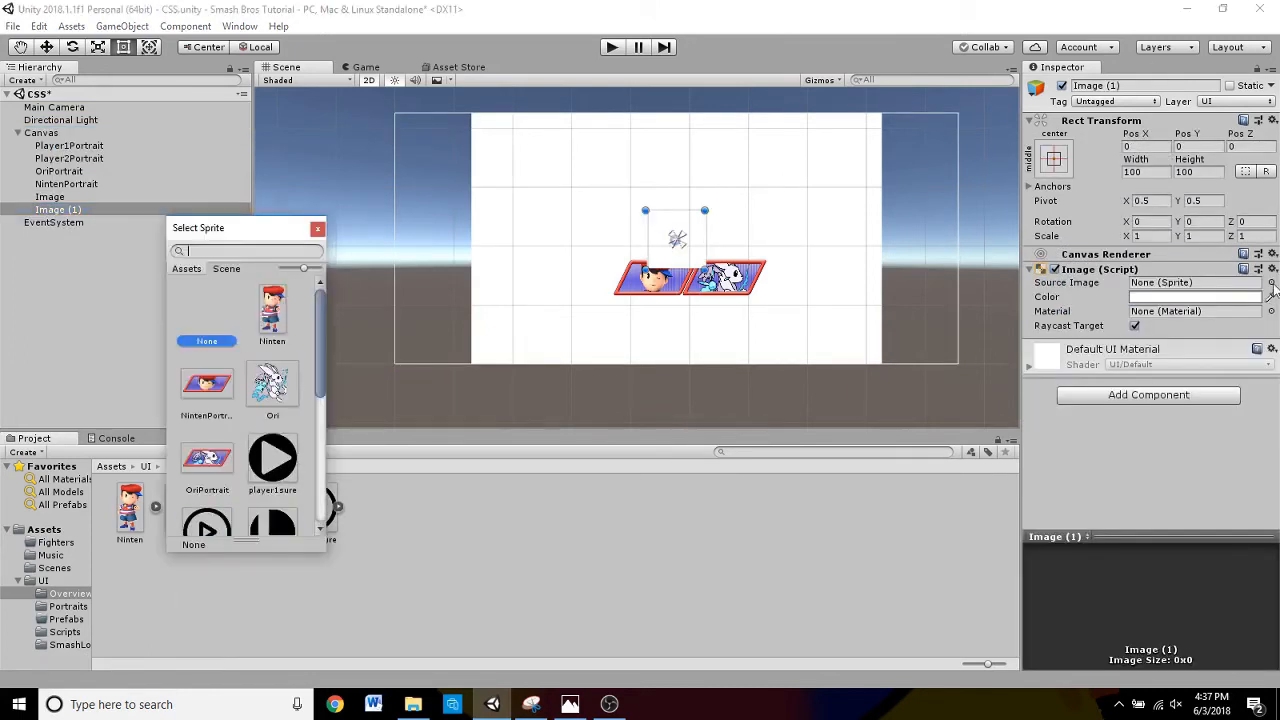
{"action": "scroll", "coordinate": [254, 518], "scroll_direction": "down", "scroll_amount": 3}
{"action": "left_click", "coordinate": [220, 450]}
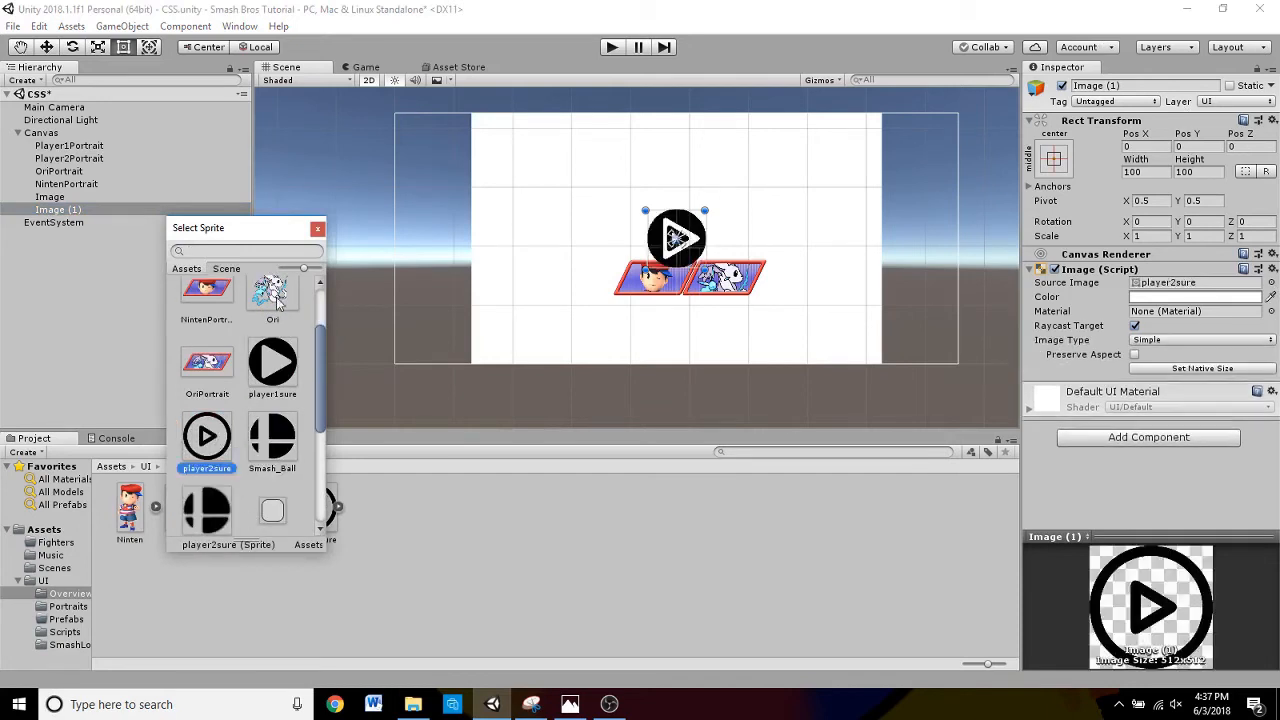
{"action": "left_click", "coordinate": [314, 231]}
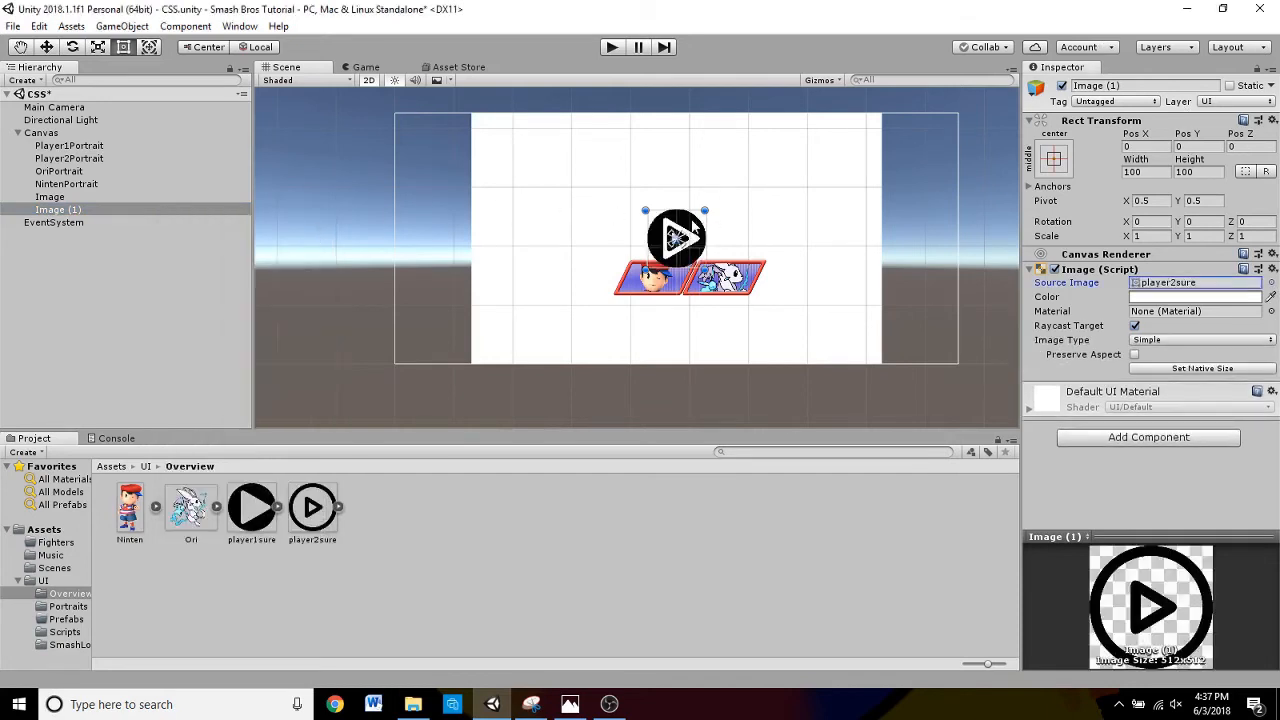
- Move the player2sure image to about (415, 142) and the player1sure image to about (-417, 142), near the Canvas's upper corners
{"action": "left_click_drag", "start_coordinate": [705, 226], "coordinate": [940, 143]}
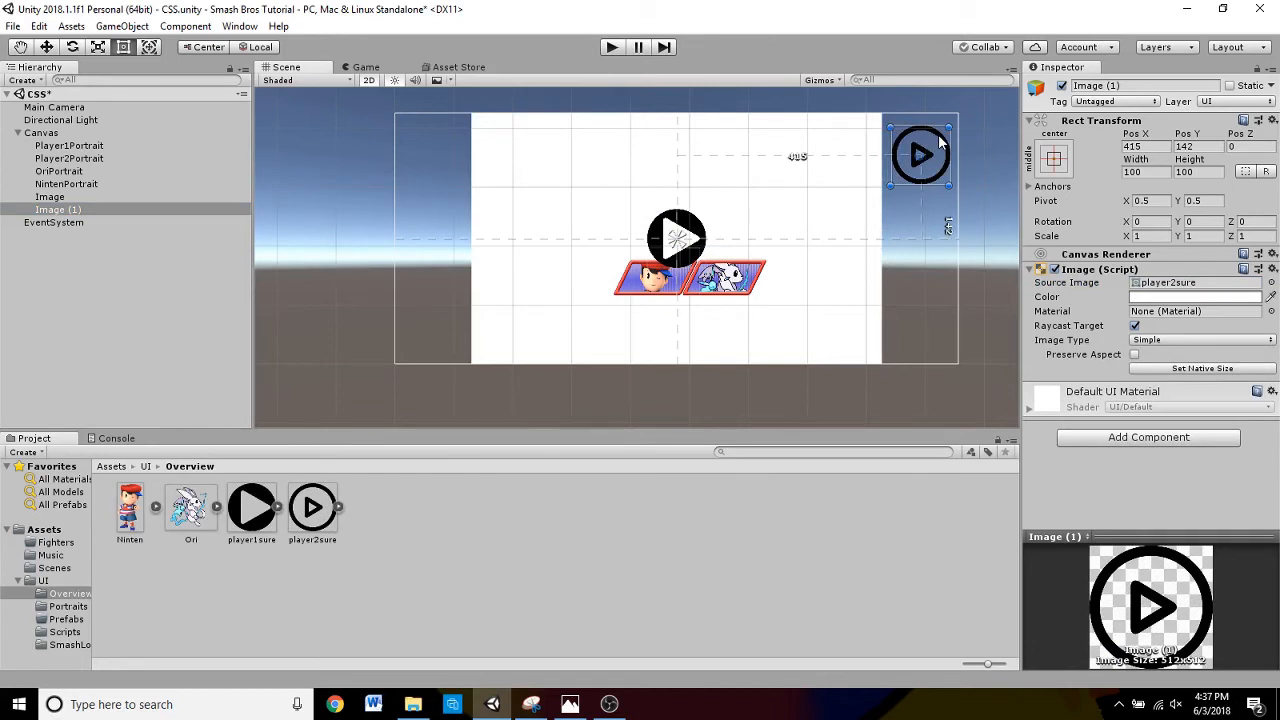
{"action": "left_click_drag", "start_coordinate": [684, 216], "coordinate": [619, 185]}
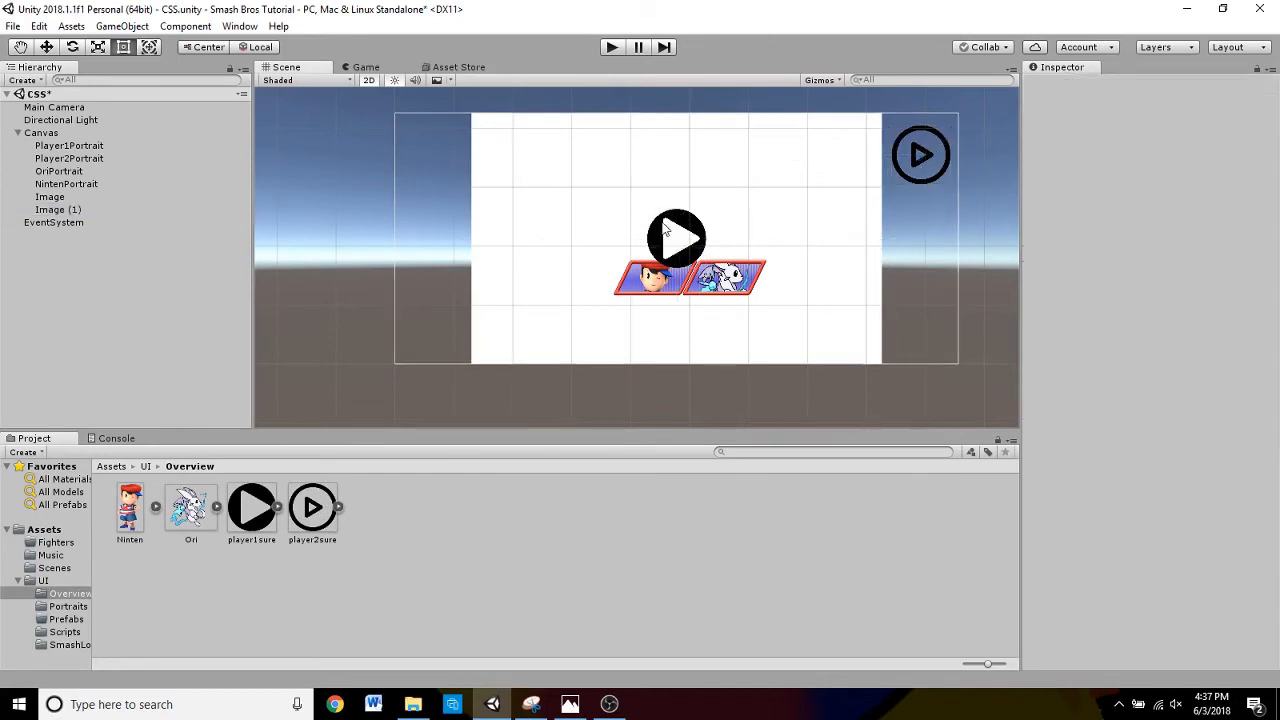
{"action": "left_click", "coordinate": [665, 228]}
{"action": "left_click_drag", "start_coordinate": [690, 226], "coordinate": [438, 139]}
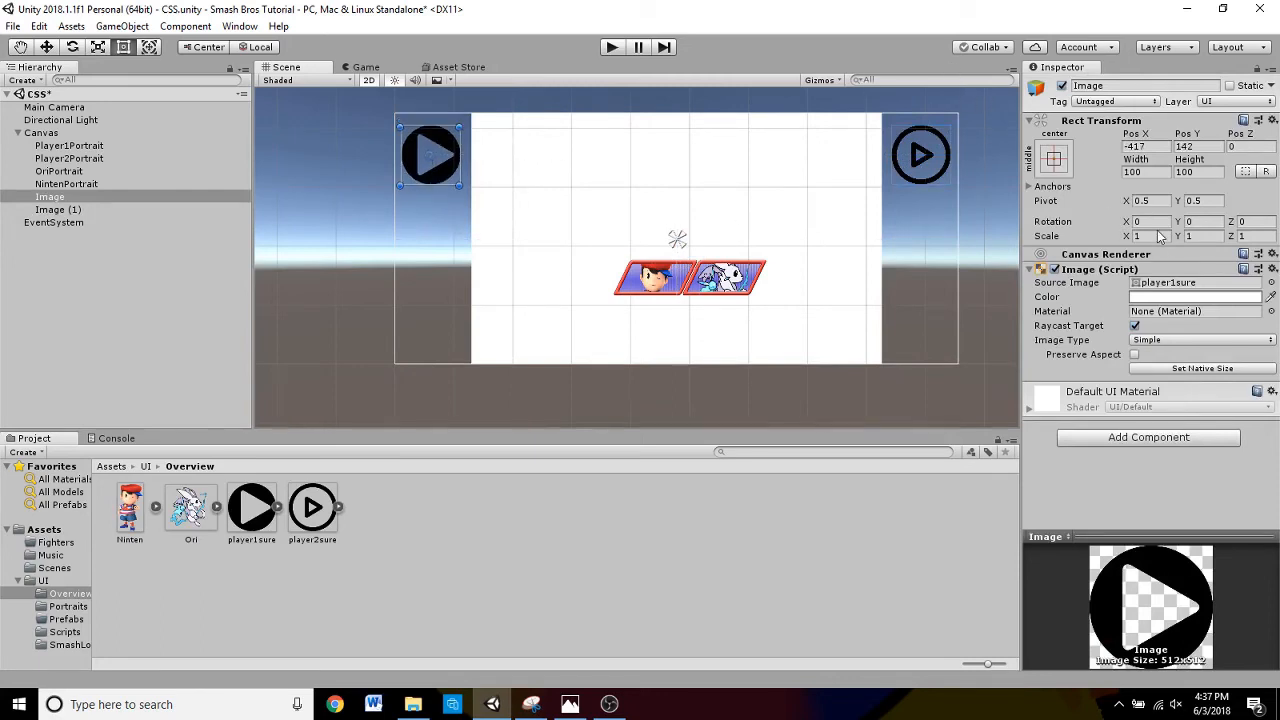
- Set the player1sure image's X and Y scale to 0.5
{"action": "left_click", "coordinate": [1146, 236]}
{"action": "type", "text": "0"}
{"action": "type", "text": ".5"}
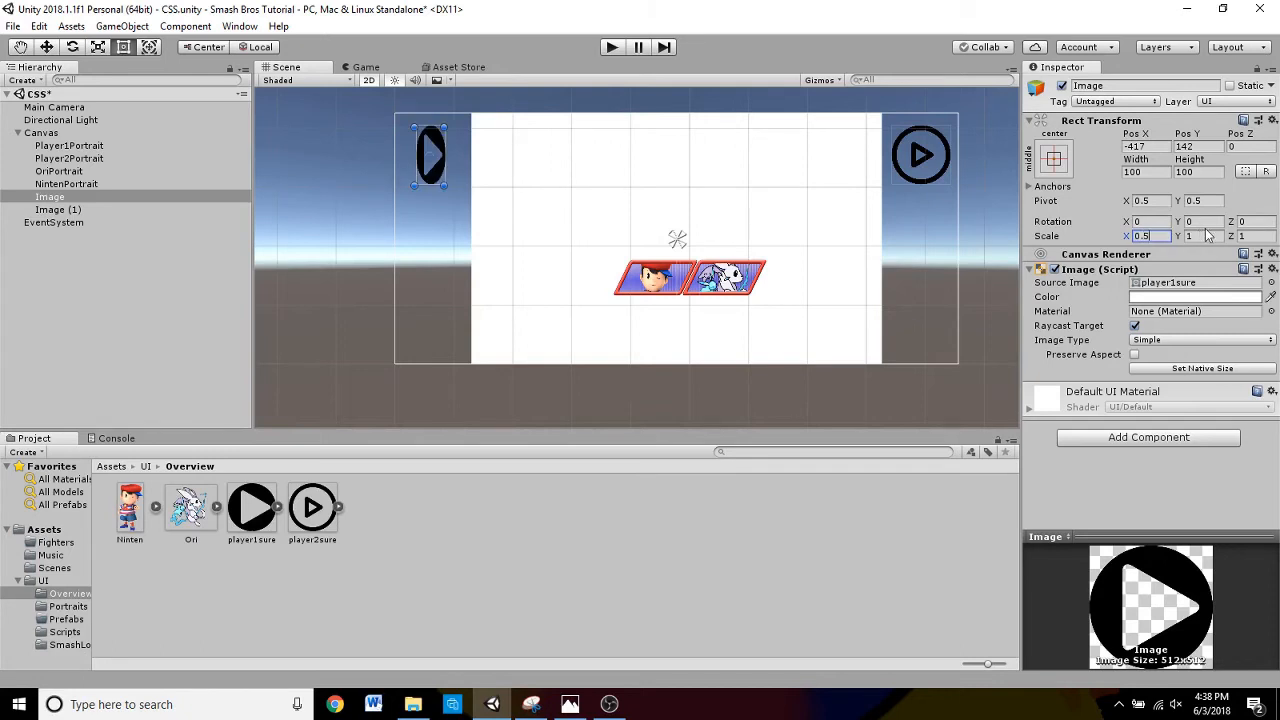
{"action": "left_click", "coordinate": [1207, 233]}
{"action": "type", "text": "0"}
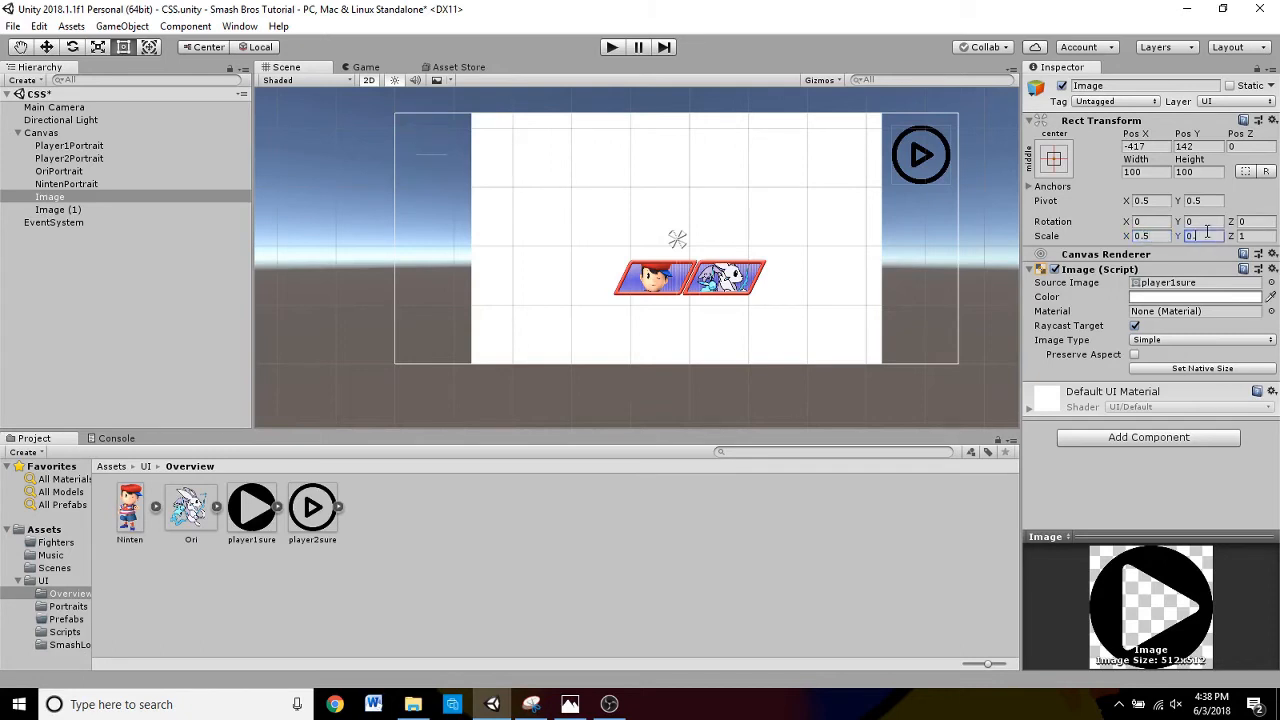
{"action": "type", "text": ".5"}
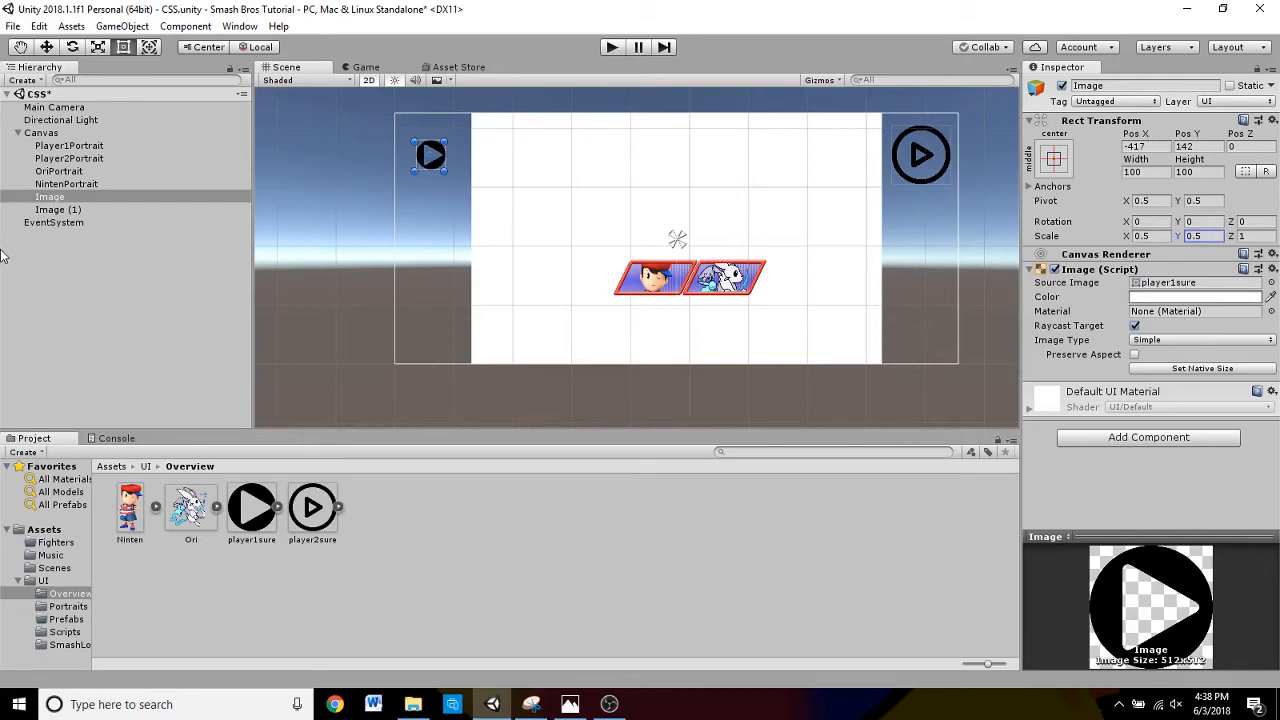
- Set the player2sure image's X and Y scale to 0.5
{"action": "left_click", "coordinate": [62, 209]}
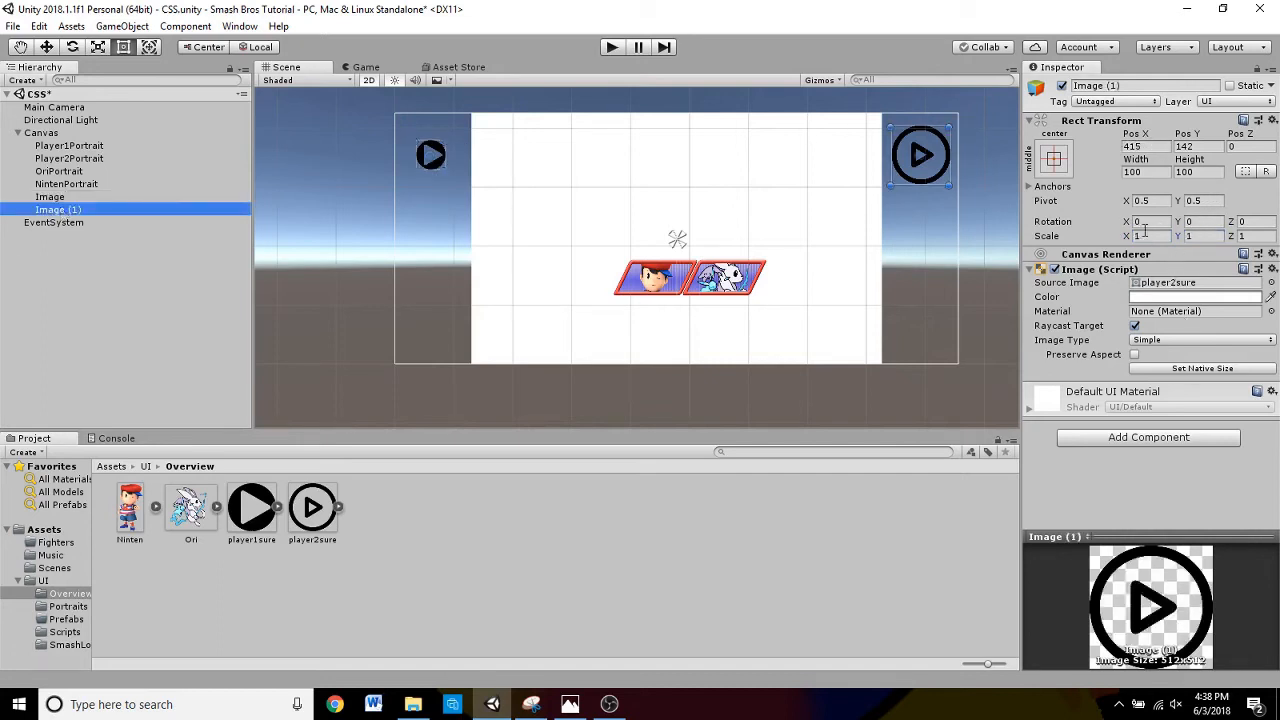
{"action": "left_click", "coordinate": [1142, 236]}
{"action": "type", "text": "0.5"}
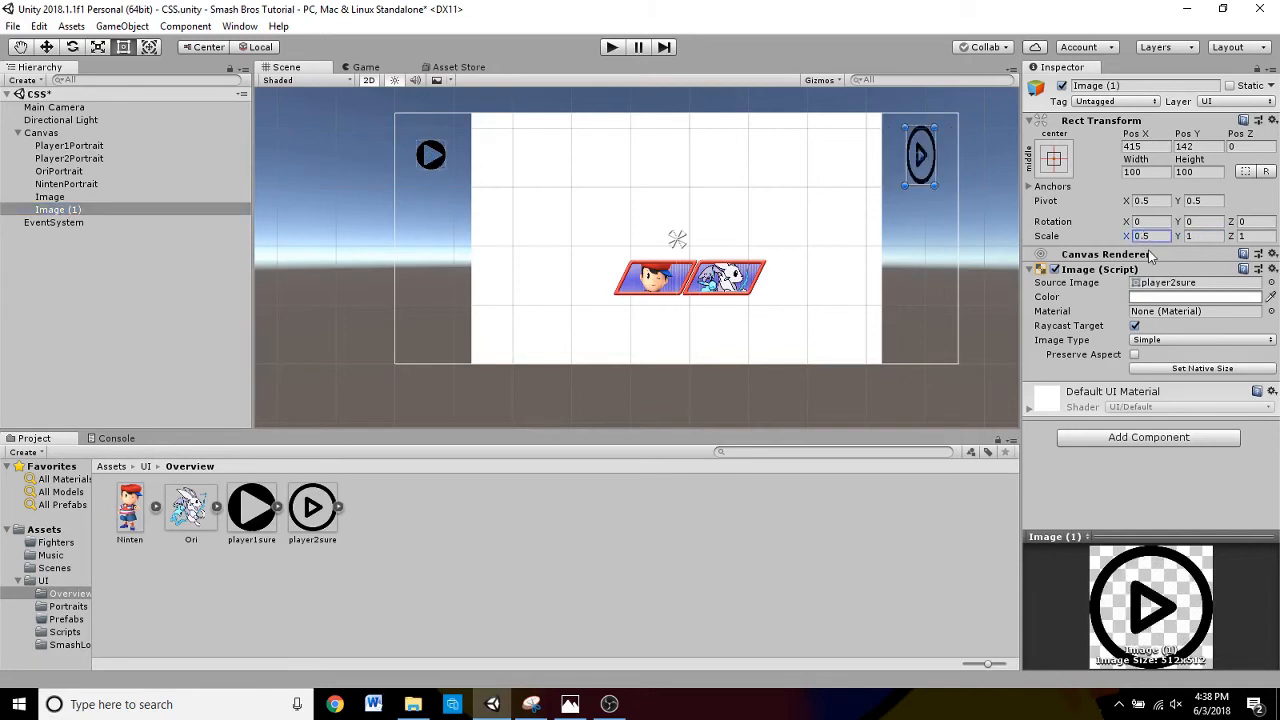
{"action": "key", "text": "Tab"}
{"action": "type", "text": "0"}
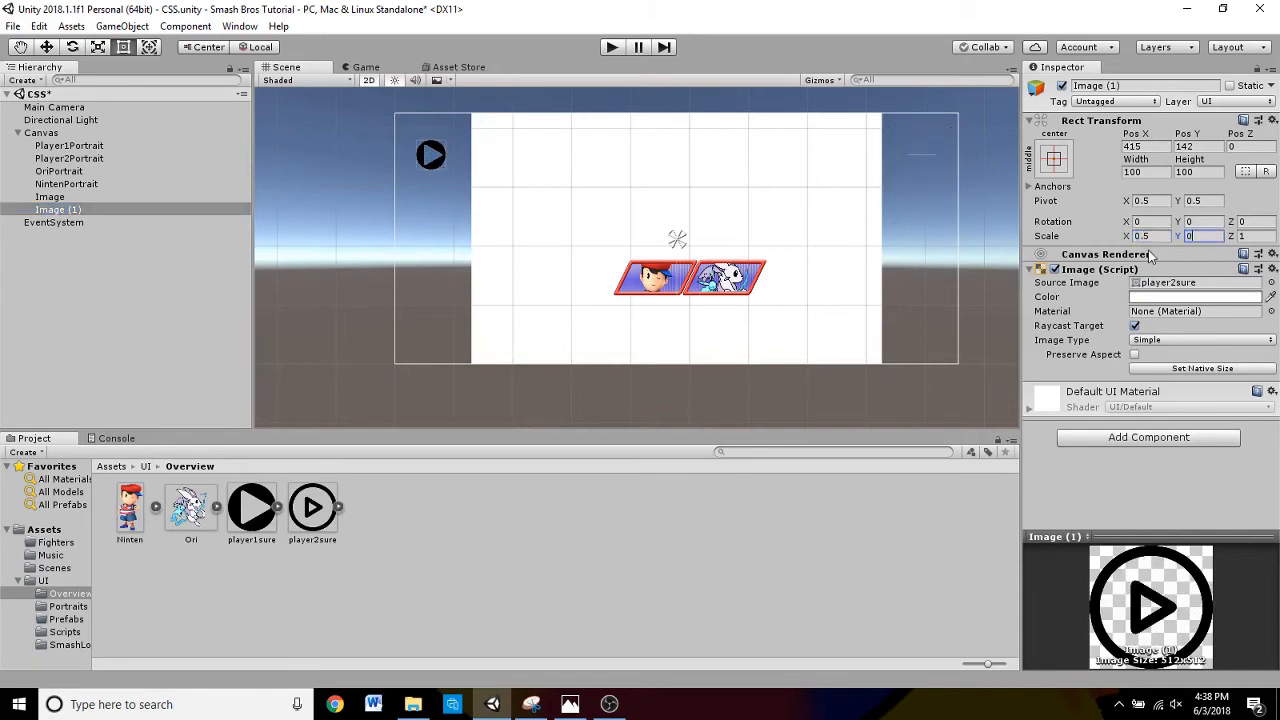
{"action": "type", "text": ".5"}
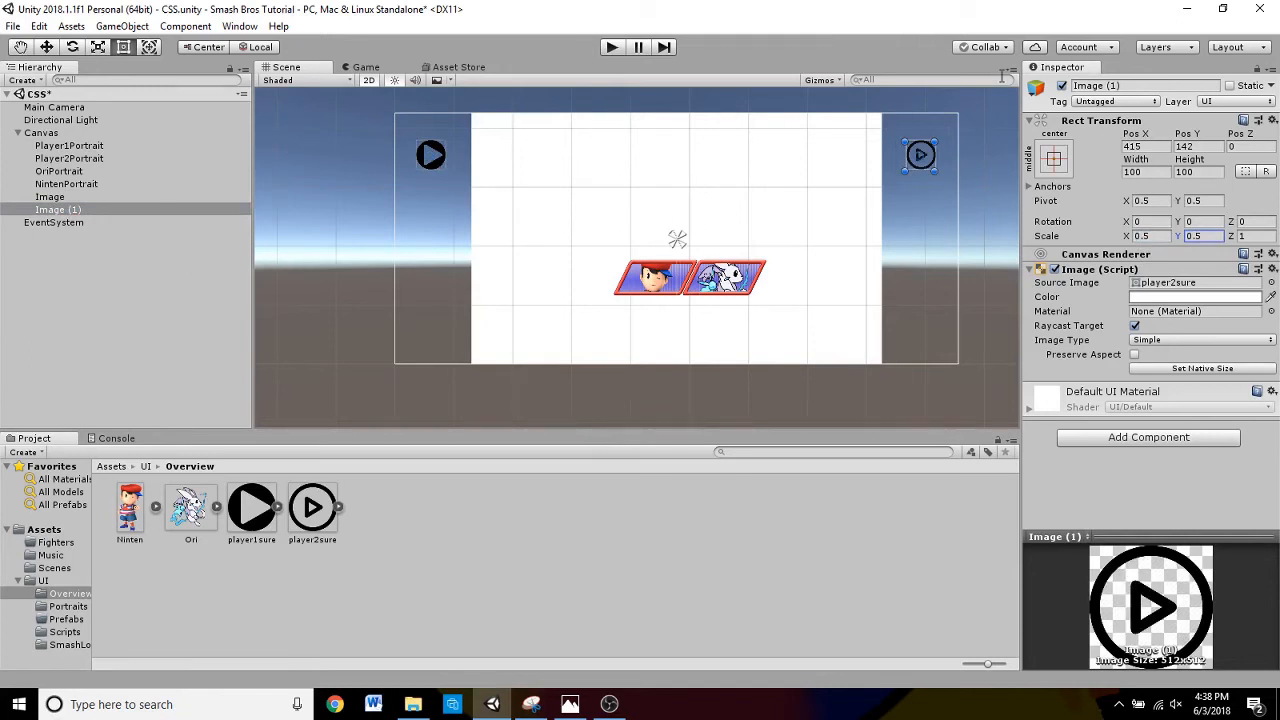
- Rename the player2sure image object as Player2Cursor
{"action": "left_click", "coordinate": [1148, 87]}
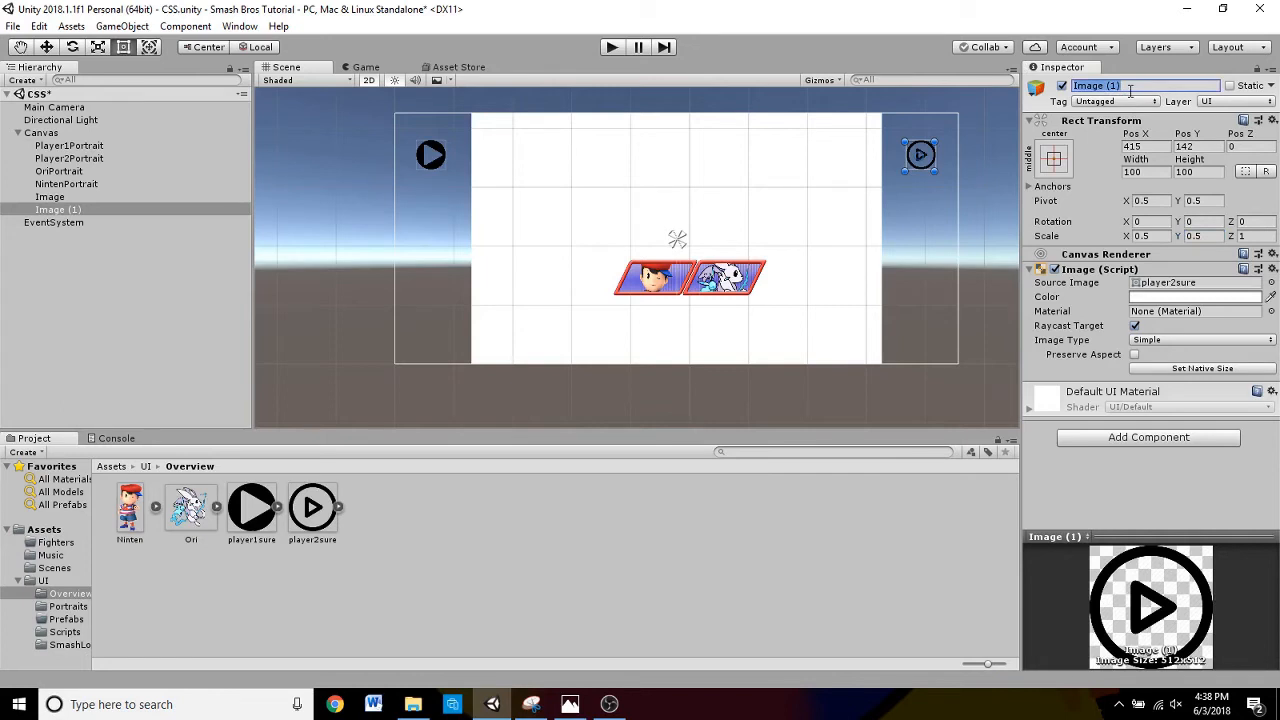
{"action": "type", "text": "Player2Cursor"}
{"action": "key", "text": "Return"}
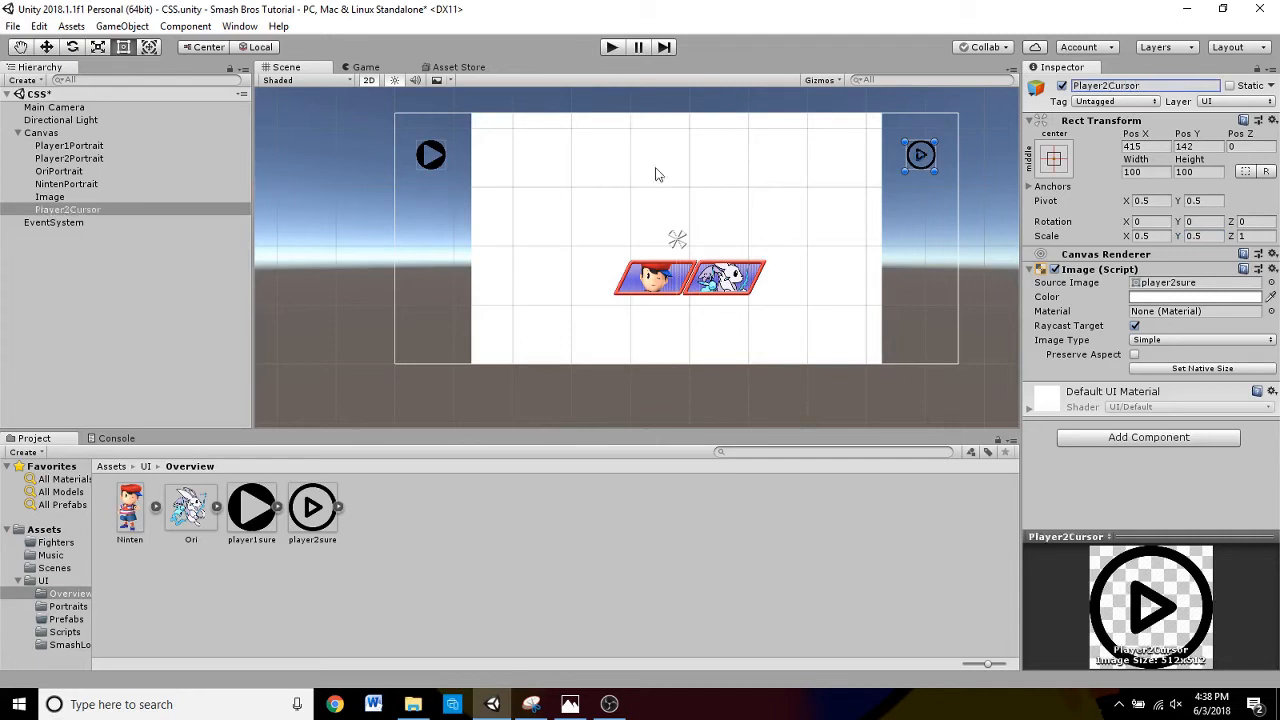
- Rename the player1sure image object as Player1Cursor
{"action": "left_click", "coordinate": [431, 160]}
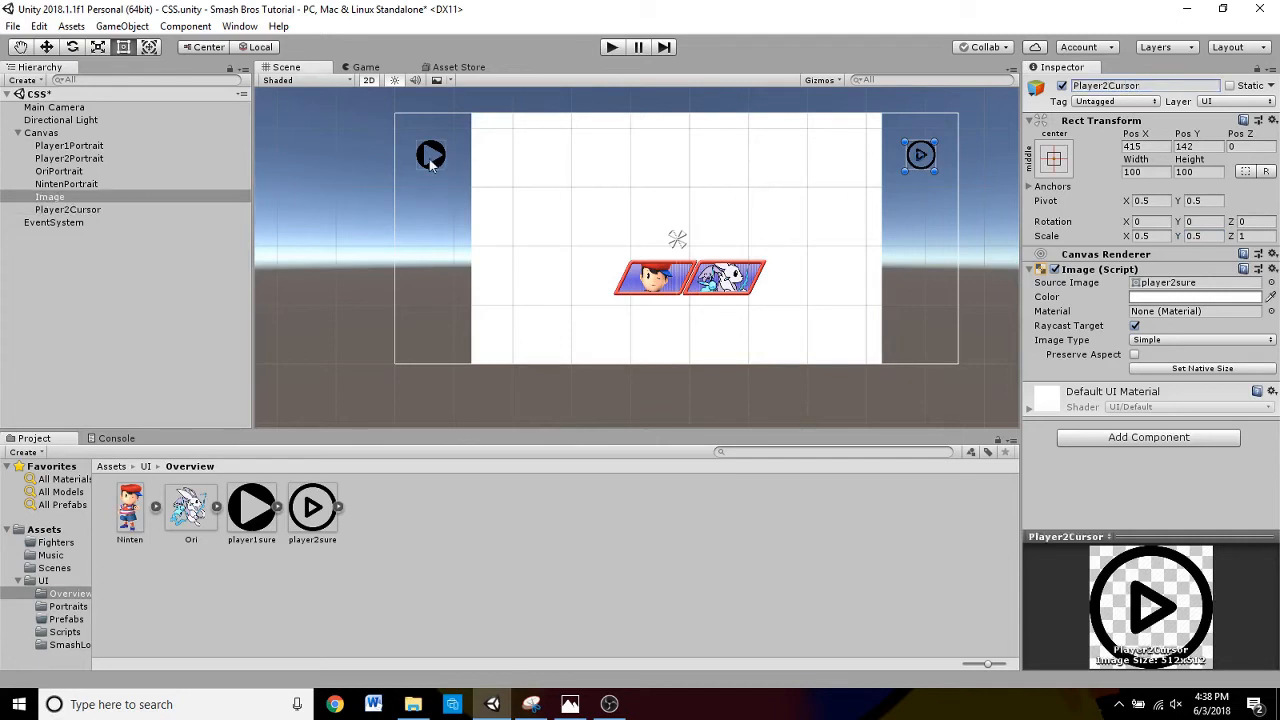
{"action": "left_click", "coordinate": [1126, 86]}
{"action": "type", "text": "Player"}
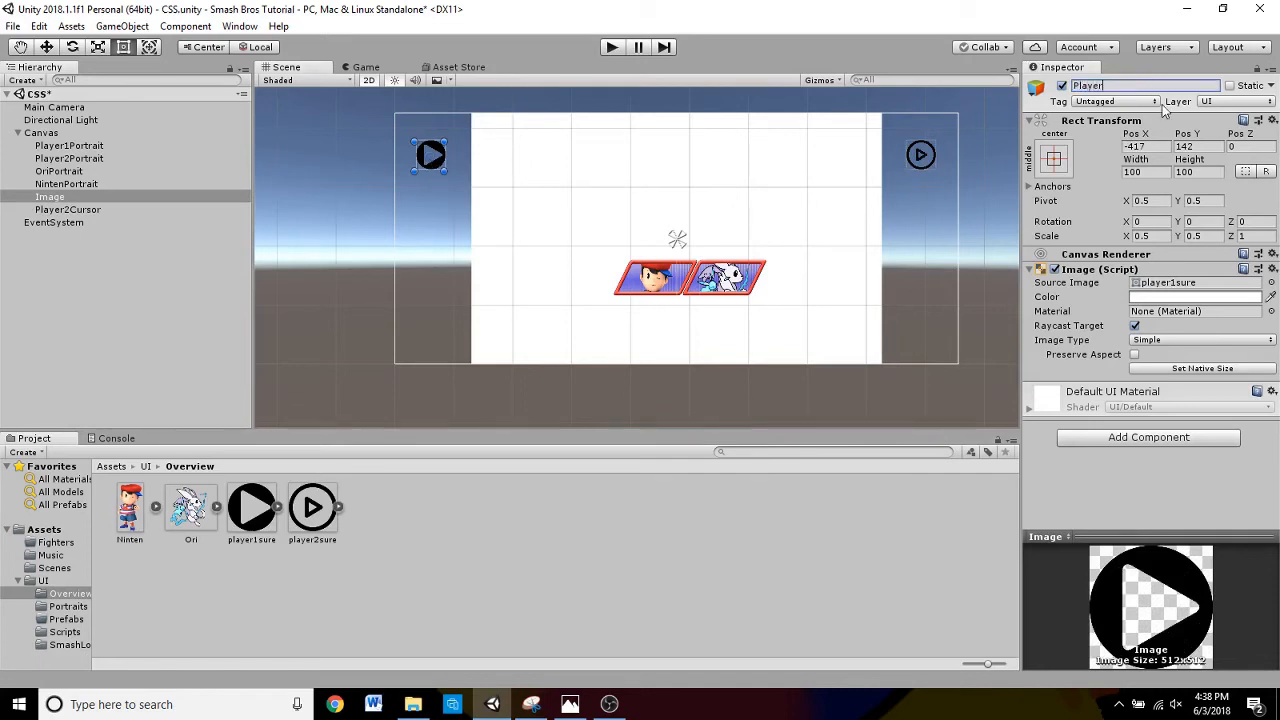
{"action": "type", "text": "1Cursor"}
{"action": "key", "text": "Return"}
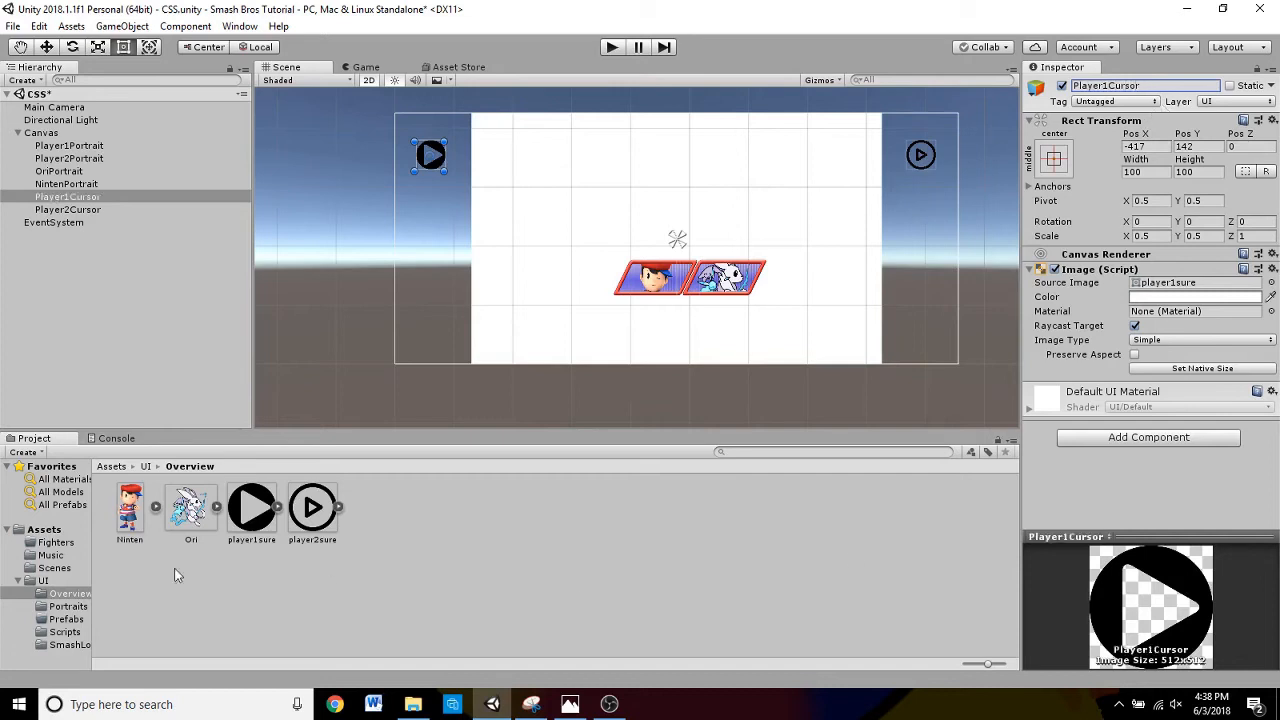
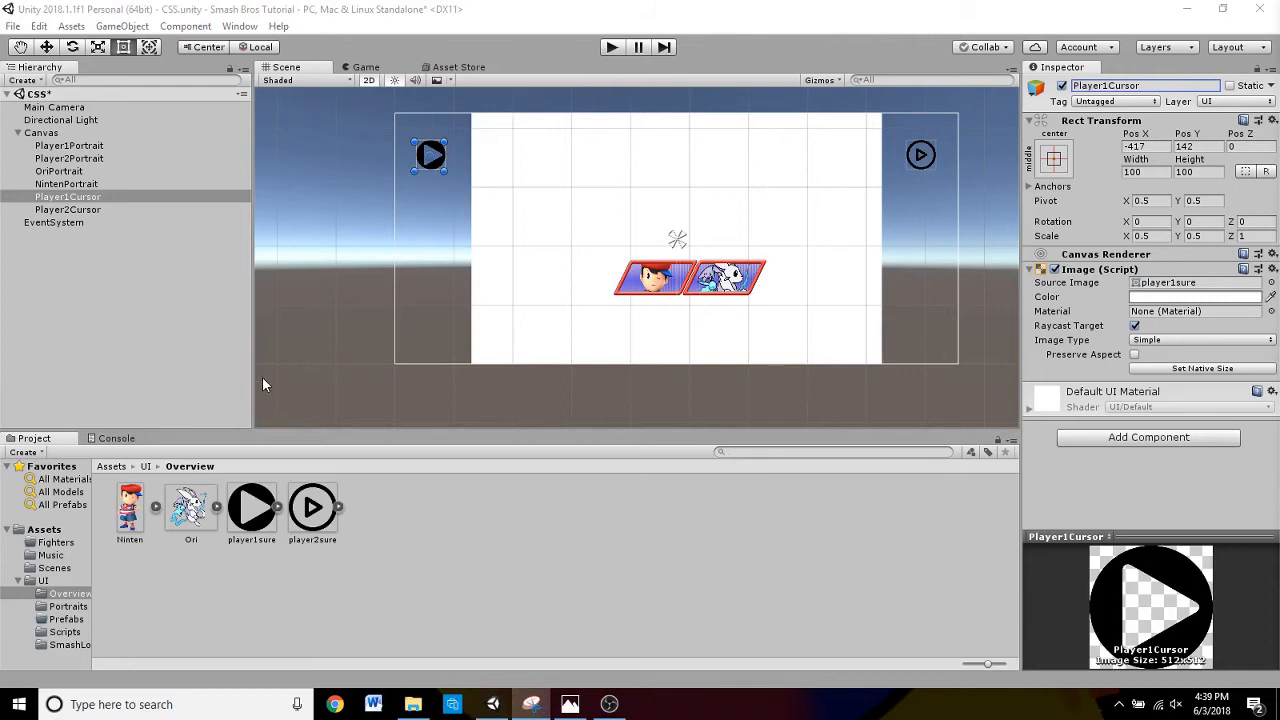
- Create a C# script named Drag in the Scripts folder of the project's UI assets
{"action": "left_click", "coordinate": [146, 467]}
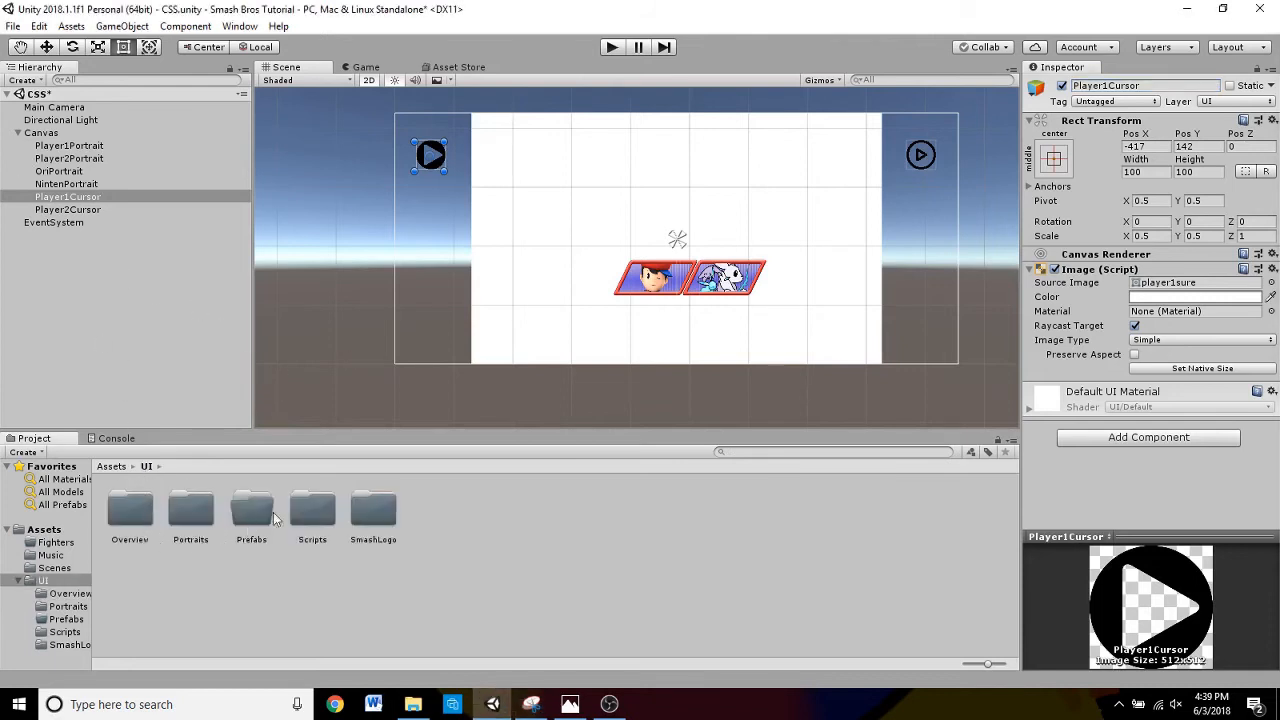
{"action": "double_click", "coordinate": [309, 512]}
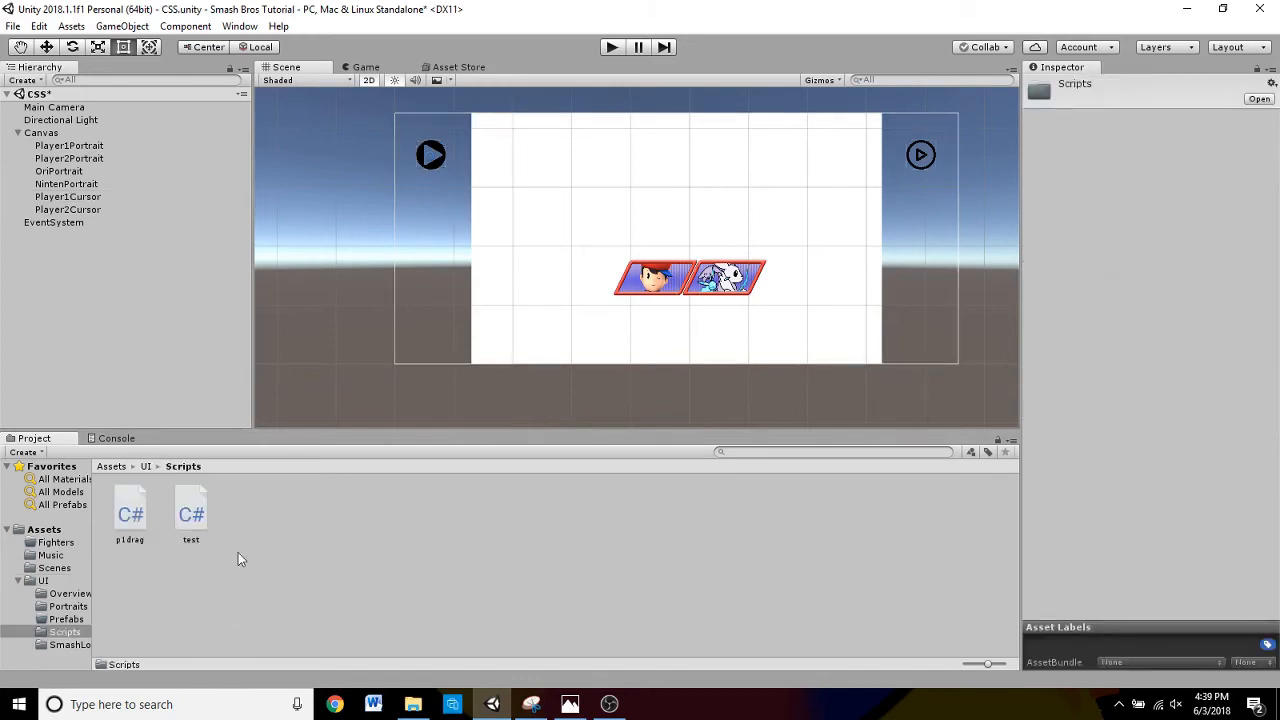
{"action": "right_click", "coordinate": [287, 497]}
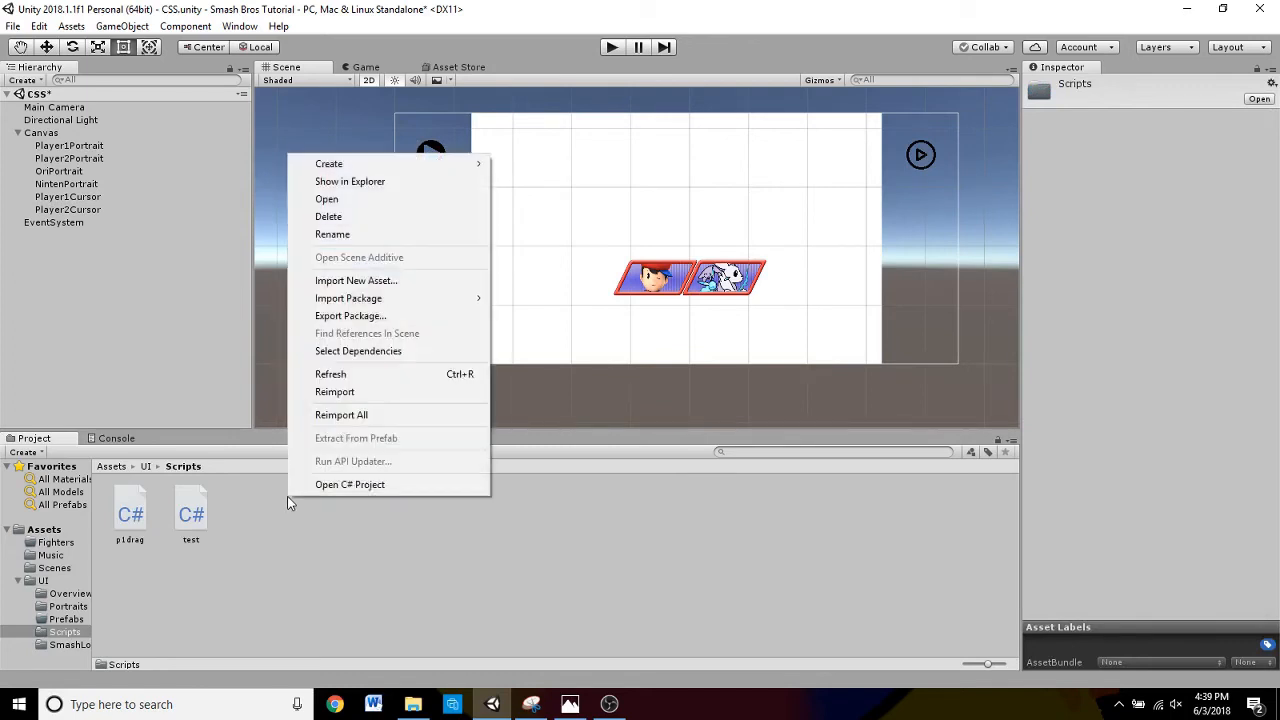
{"action": "mouse_move", "coordinate": [376, 165]}
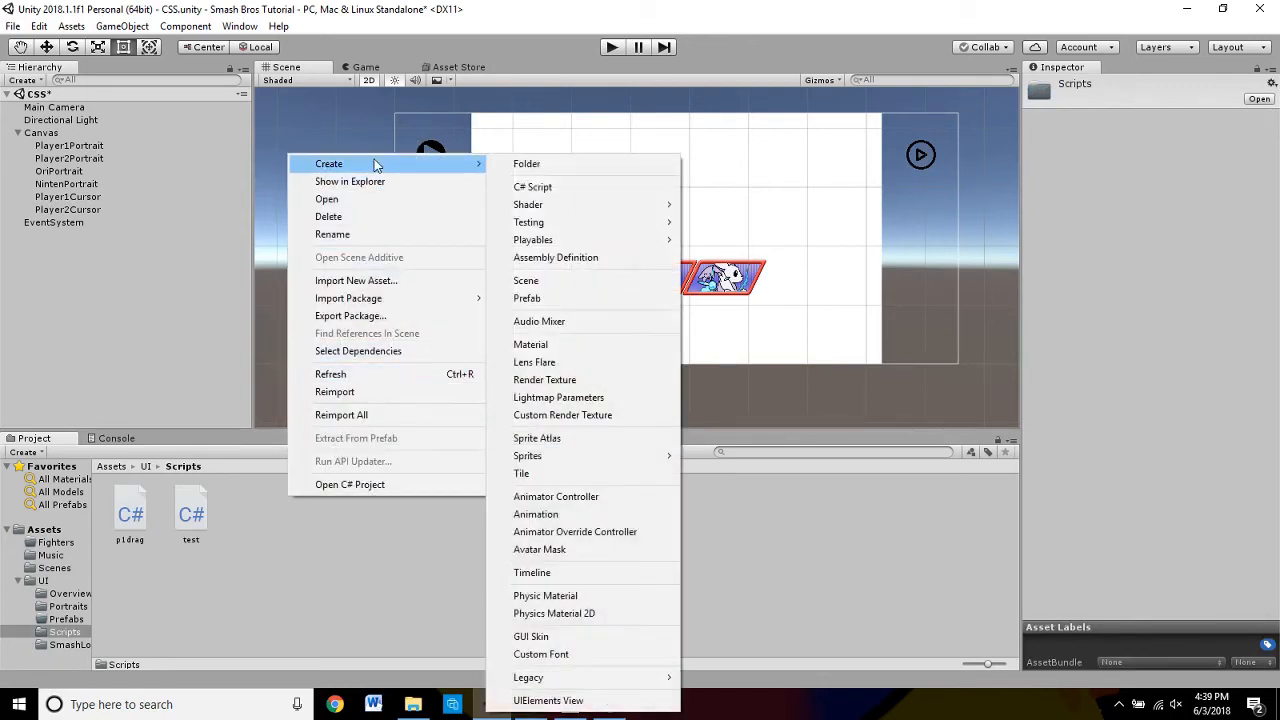
{"action": "left_click", "coordinate": [549, 185]}
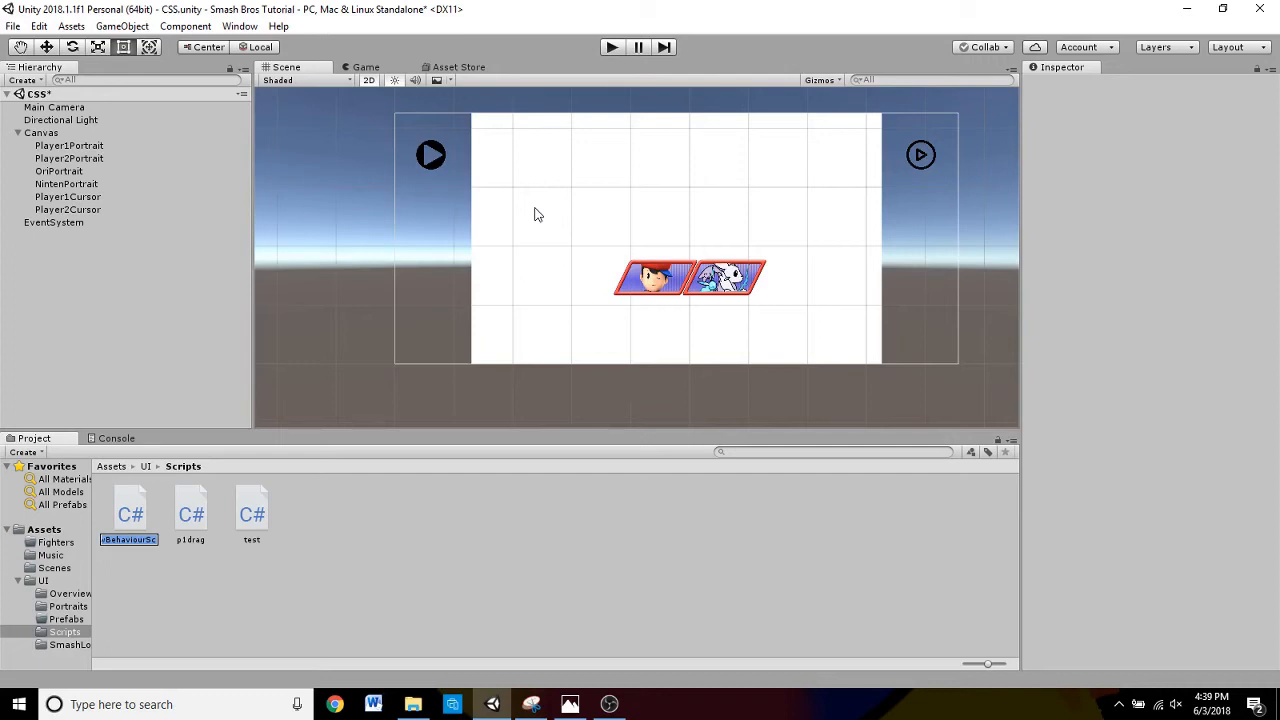
{"action": "type", "text": "Drag"}
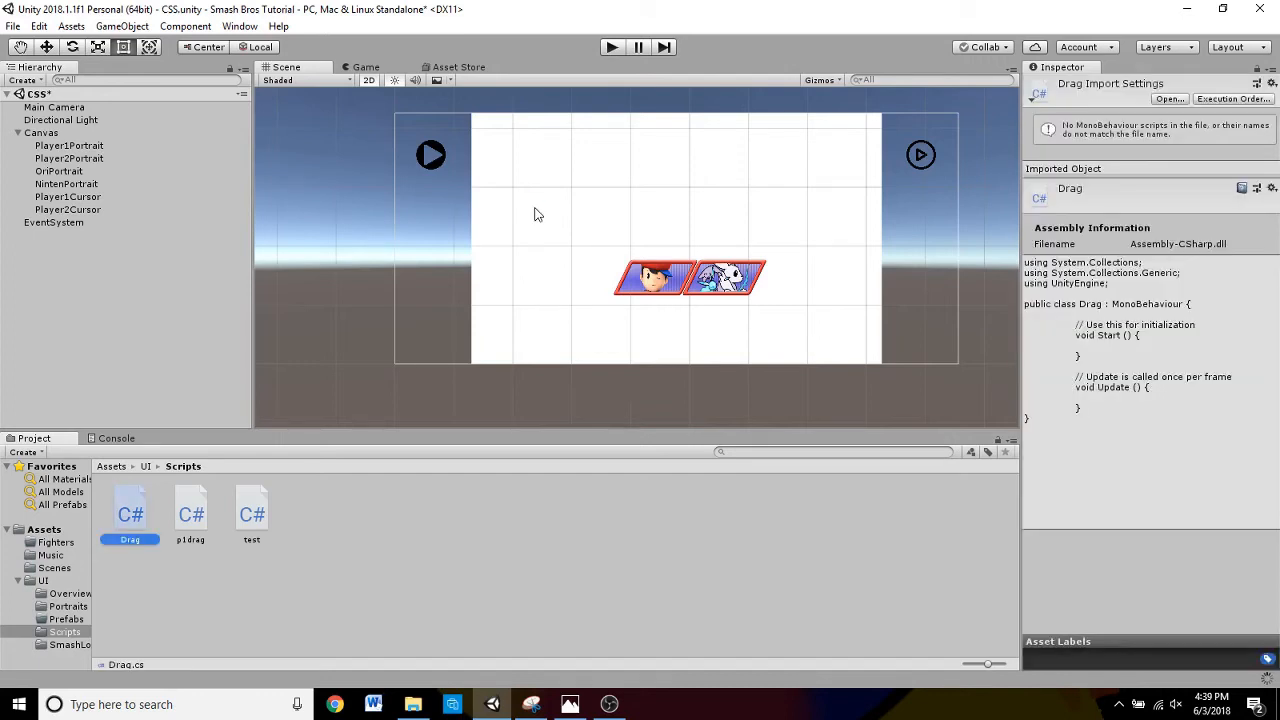
- Open the Drag script for editing in Visual Studio
{"action": "scroll", "coordinate": [275, 345], "scroll_direction": "up", "scroll_amount": 1}
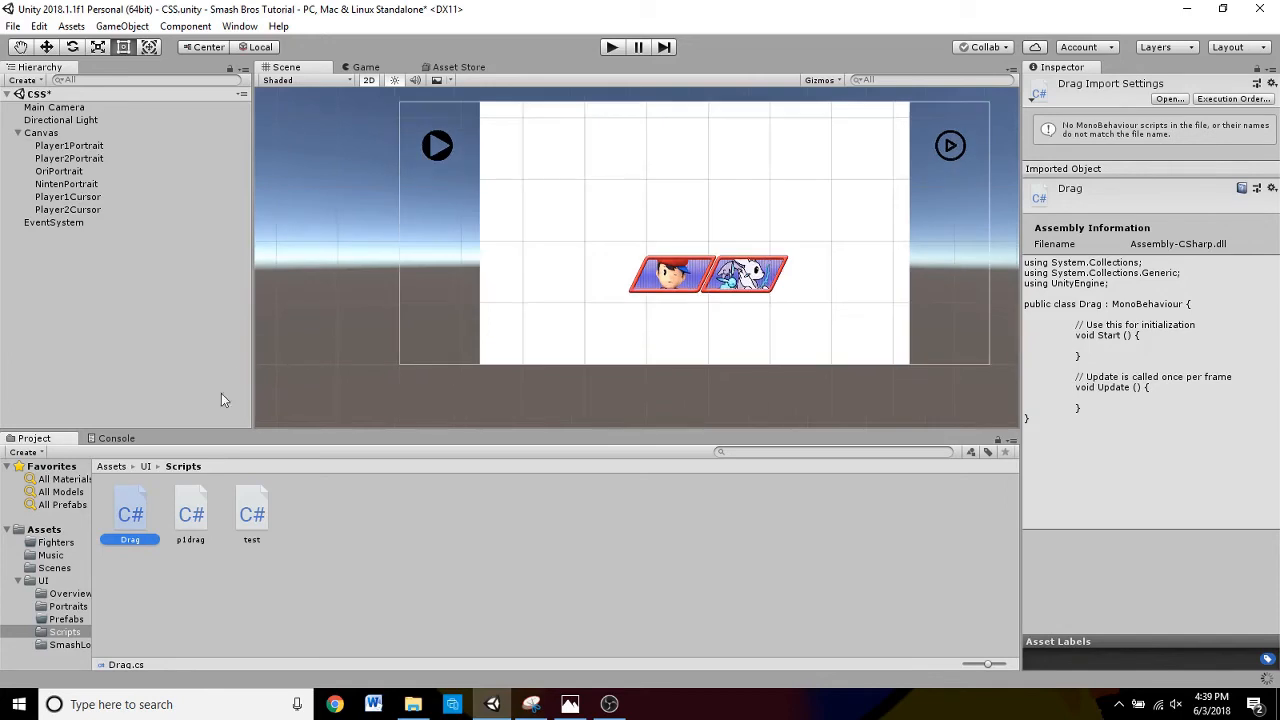
{"action": "double_click", "coordinate": [129, 512]}
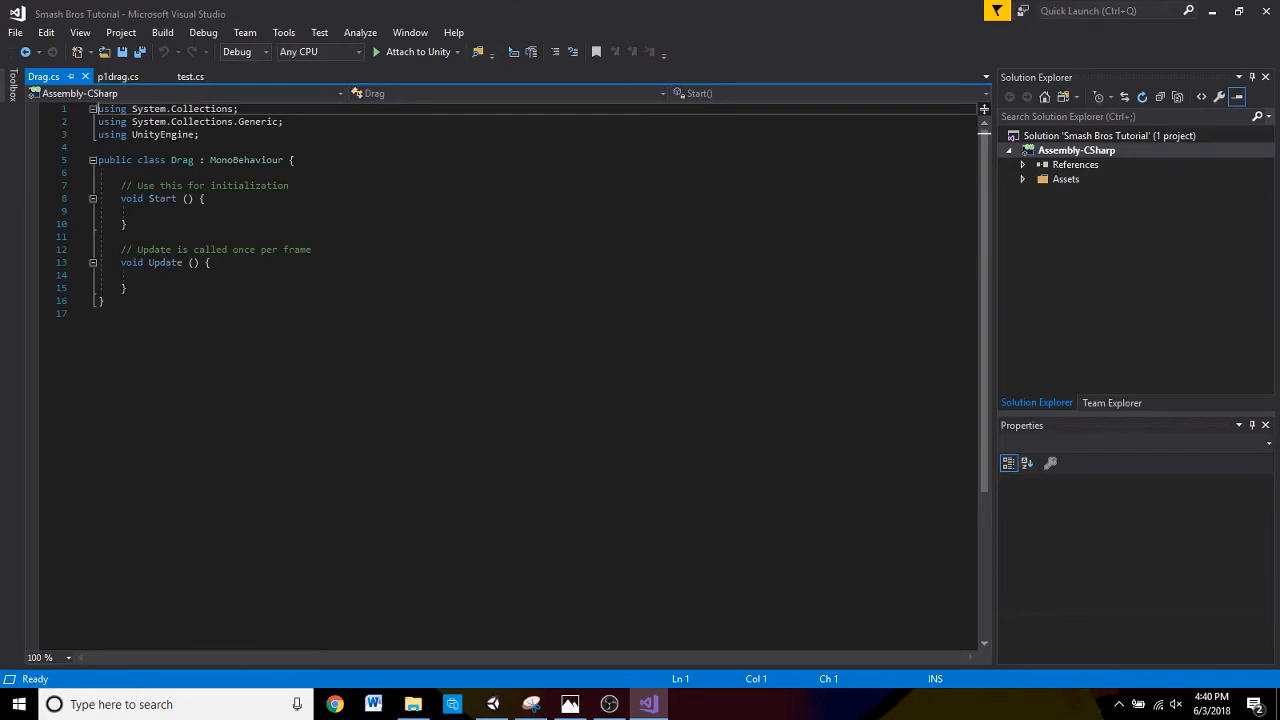
{"action": "key", "text": "alt+Tab"}
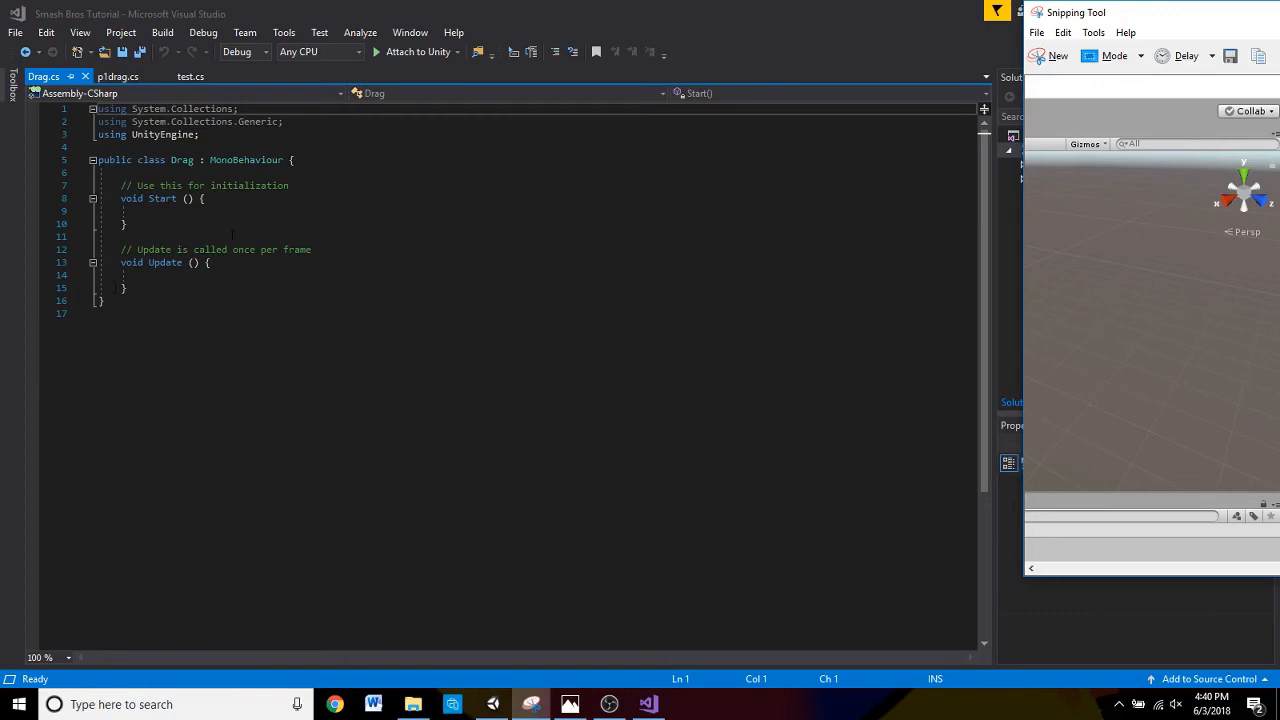
- Delete the default comment lines above the Update and Start methods in Drag.cs
{"action": "left_click_drag", "start_coordinate": [309, 255], "coordinate": [119, 249]}
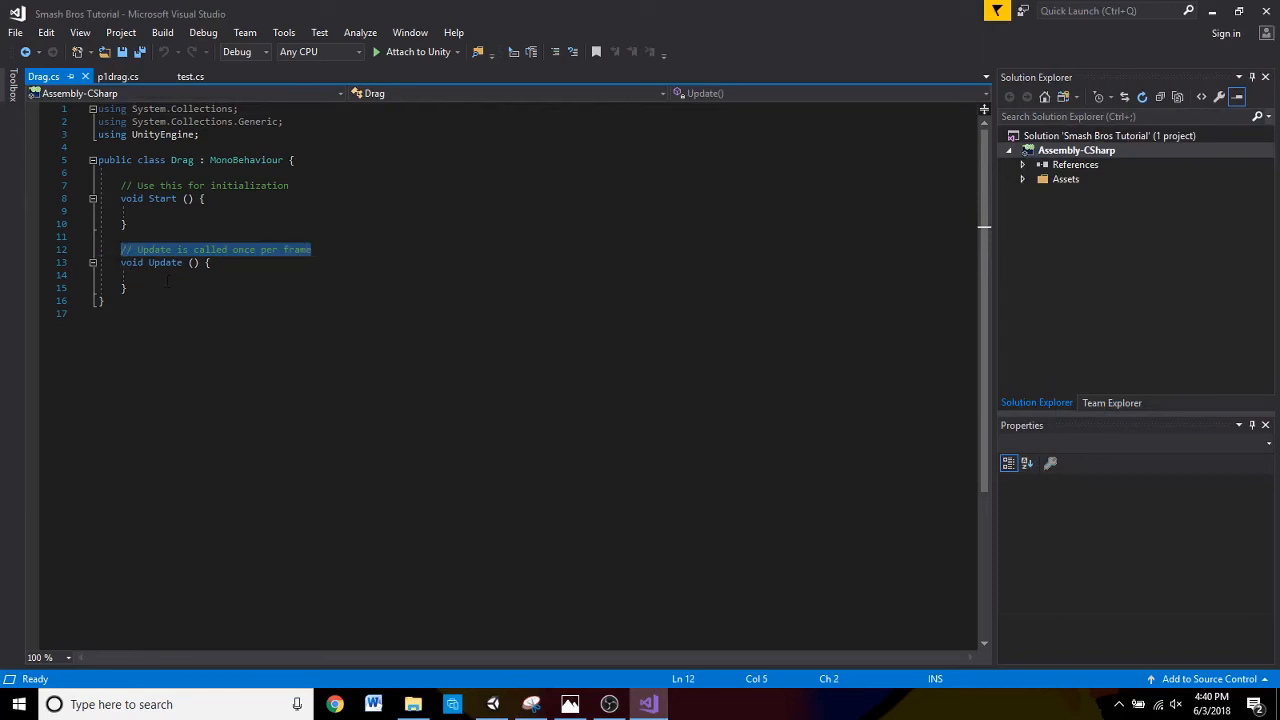
{"action": "key", "text": "BackSpace"}
{"action": "key", "text": "BackSpace"}
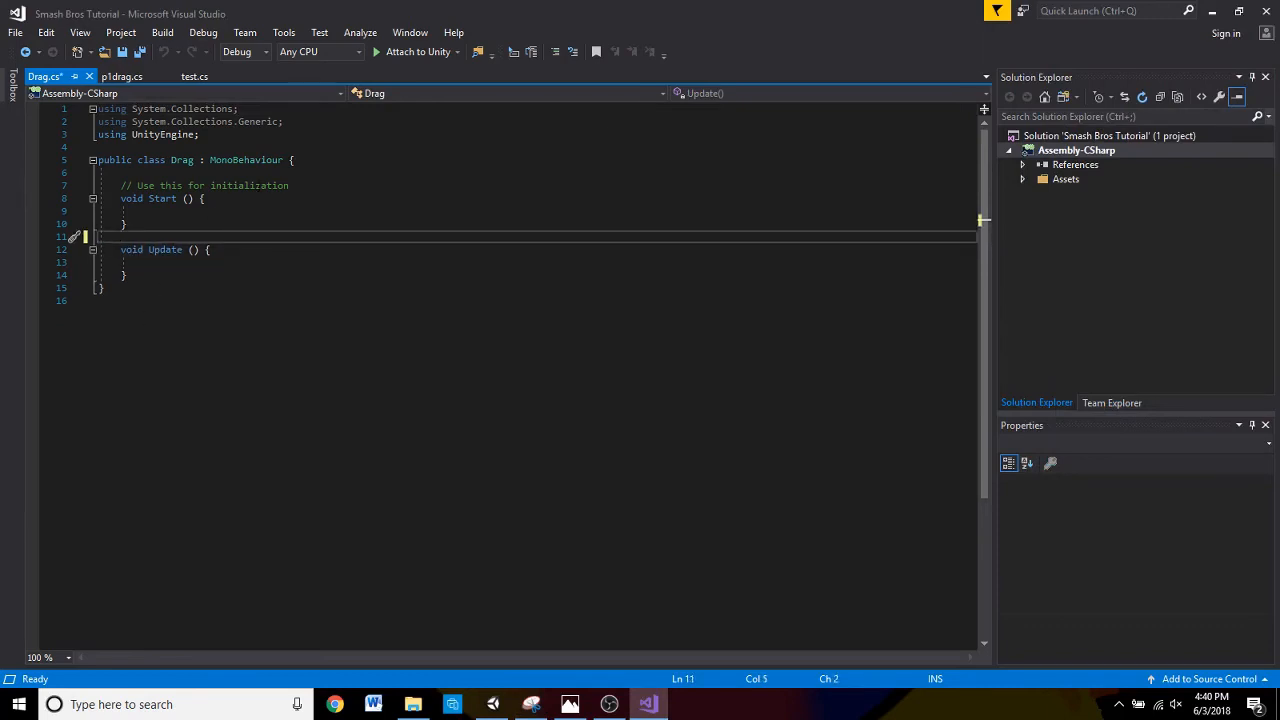
{"action": "left_click_drag", "start_coordinate": [289, 186], "coordinate": [121, 186]}
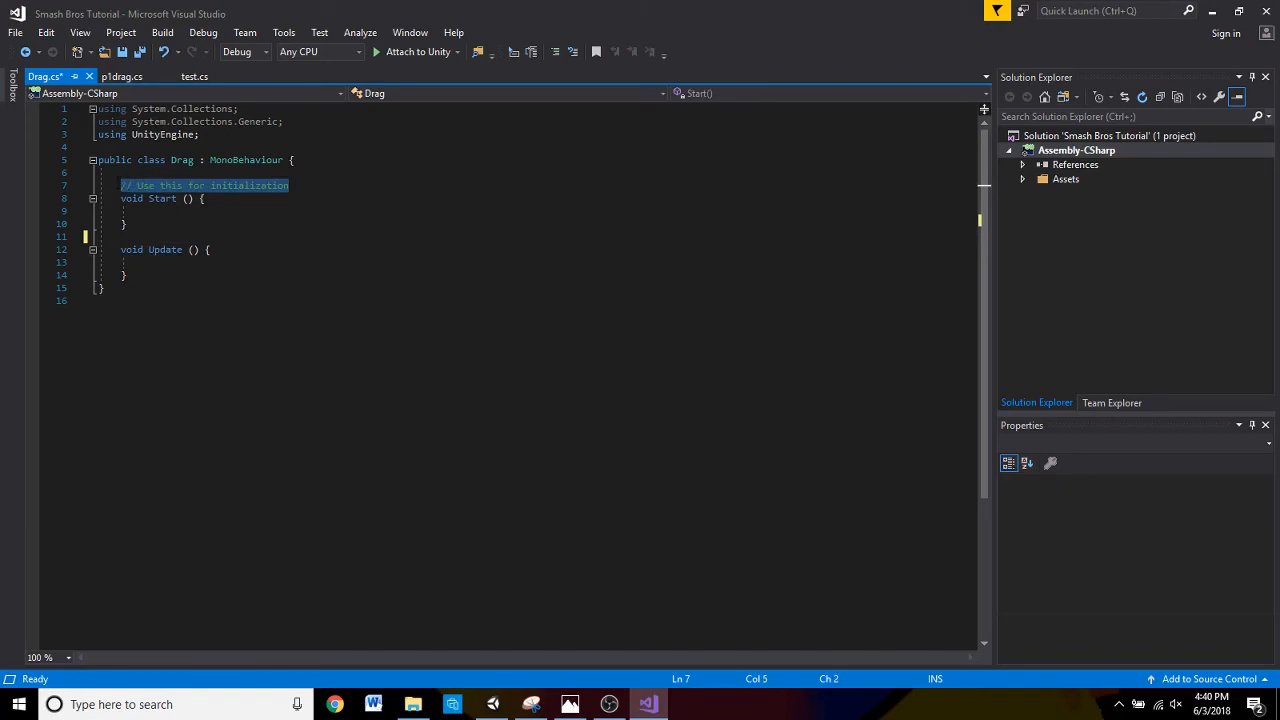
{"action": "key", "text": "BackSpace"}
{"action": "key", "text": "BackSpace"}
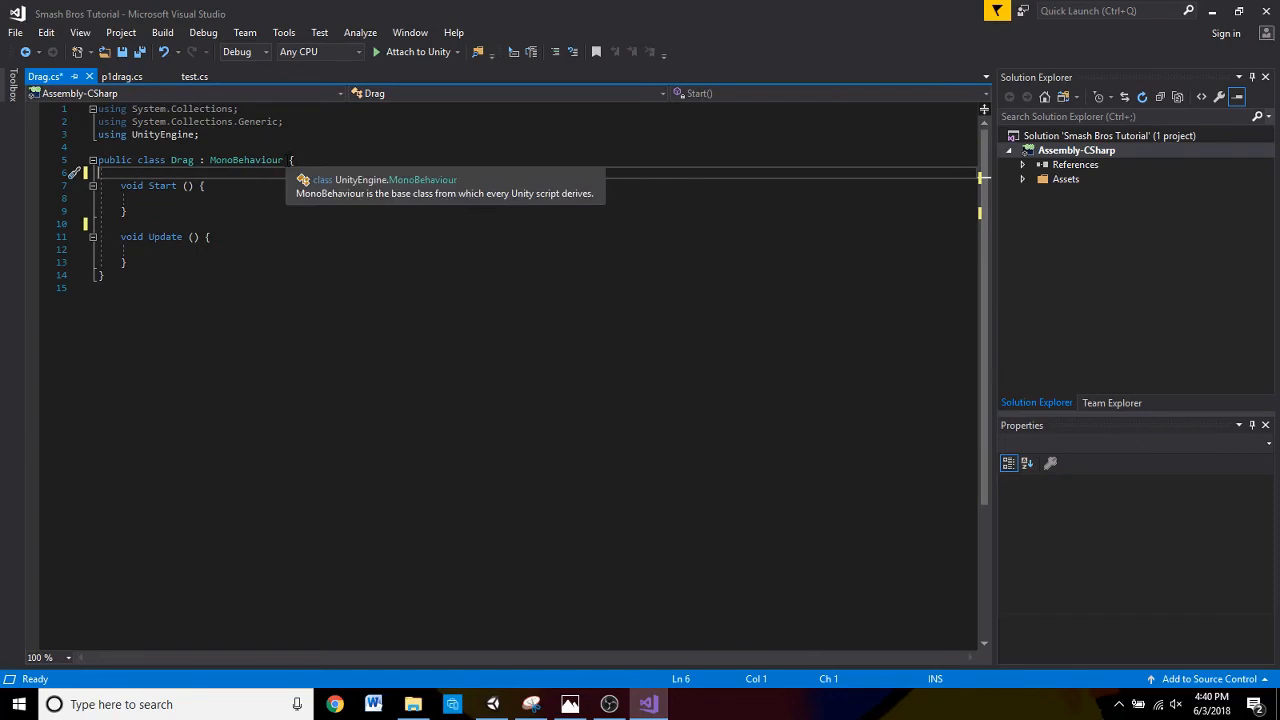
- Put the Drag class's opening brace on its own line below the class declaration
{"action": "left_click", "coordinate": [284, 160]}
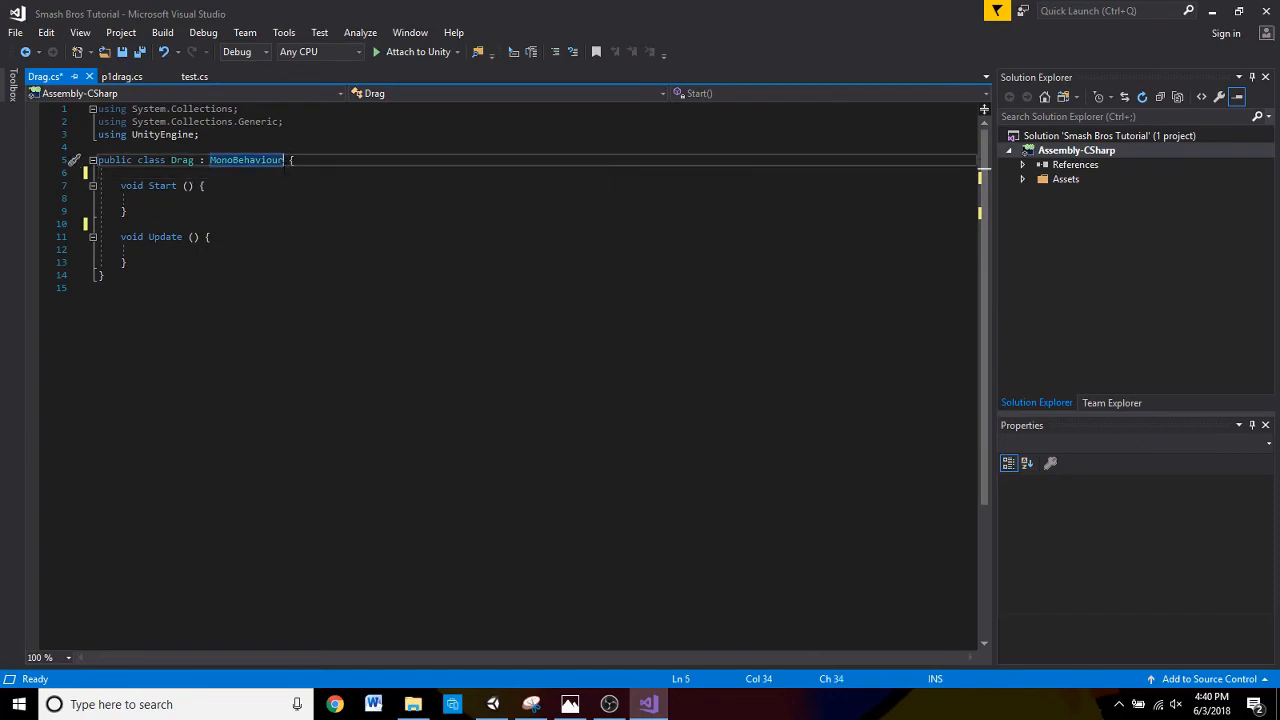
{"action": "key", "text": "Right"}
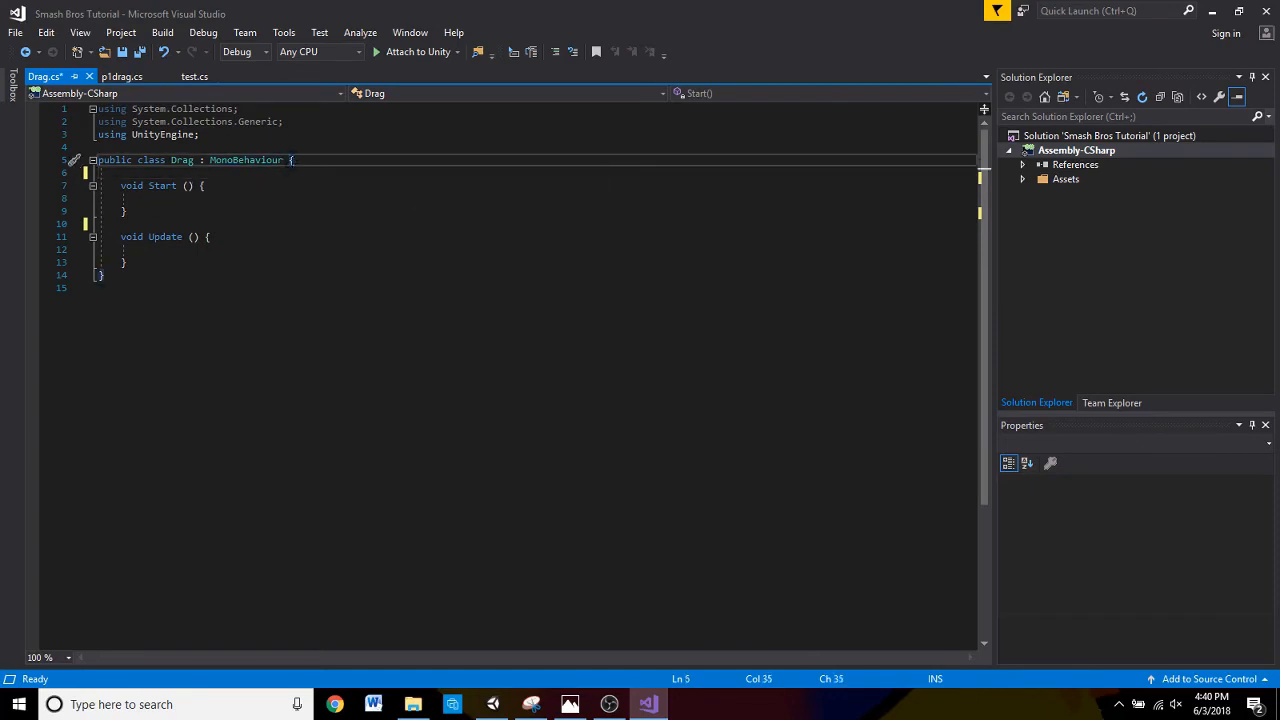
{"action": "key", "text": "Return"}
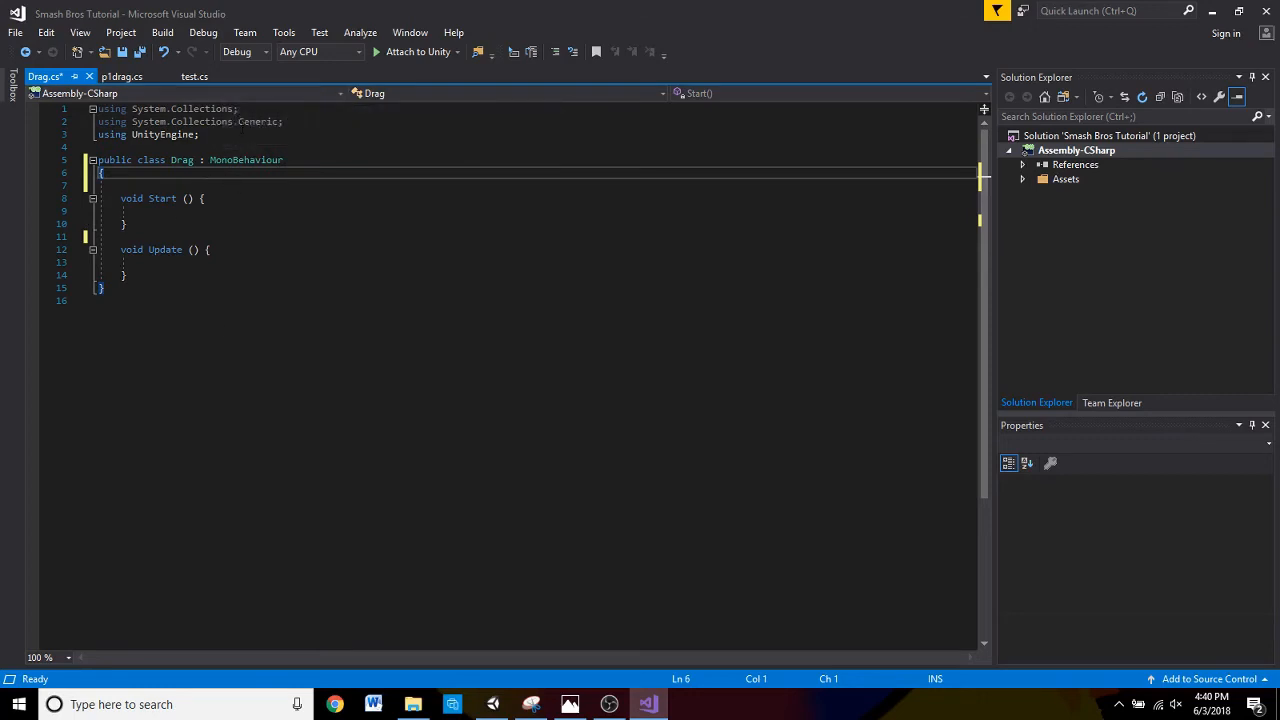
- Add the directive using UnityEngine.UI; below the using UnityEngine line in Drag.cs
{"action": "left_click", "coordinate": [235, 133]}
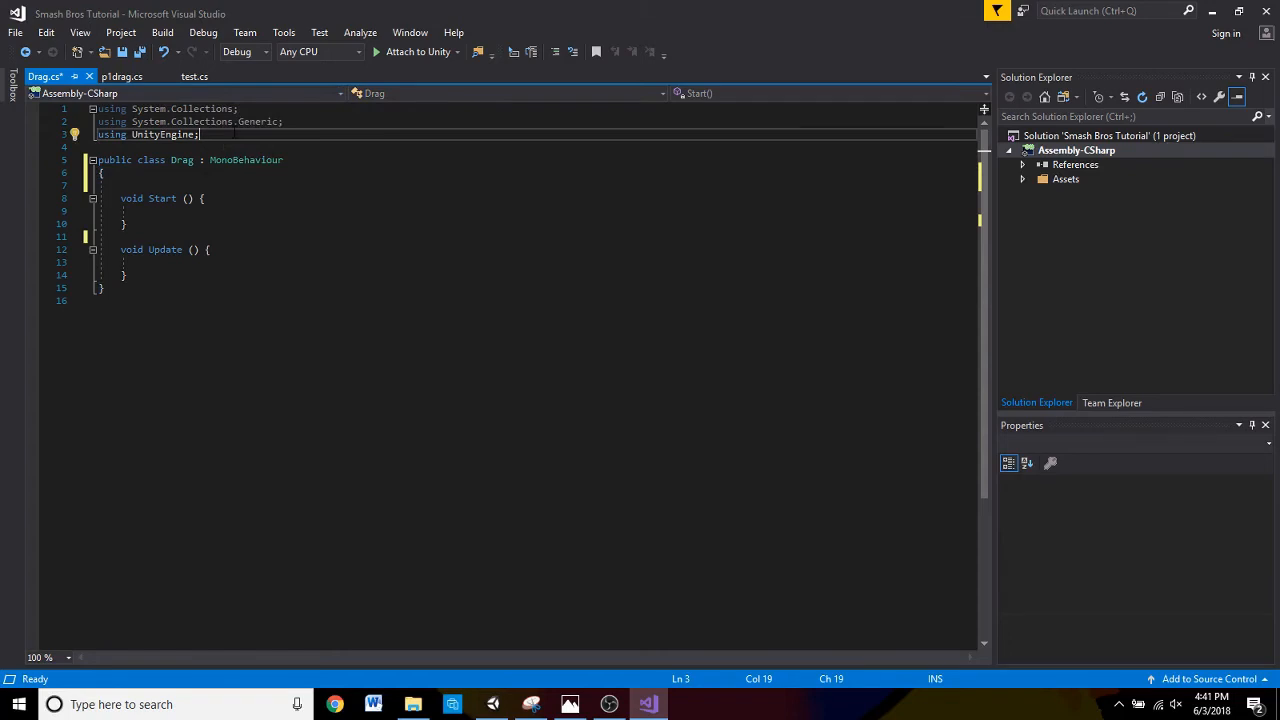
{"action": "key", "text": "Return"}
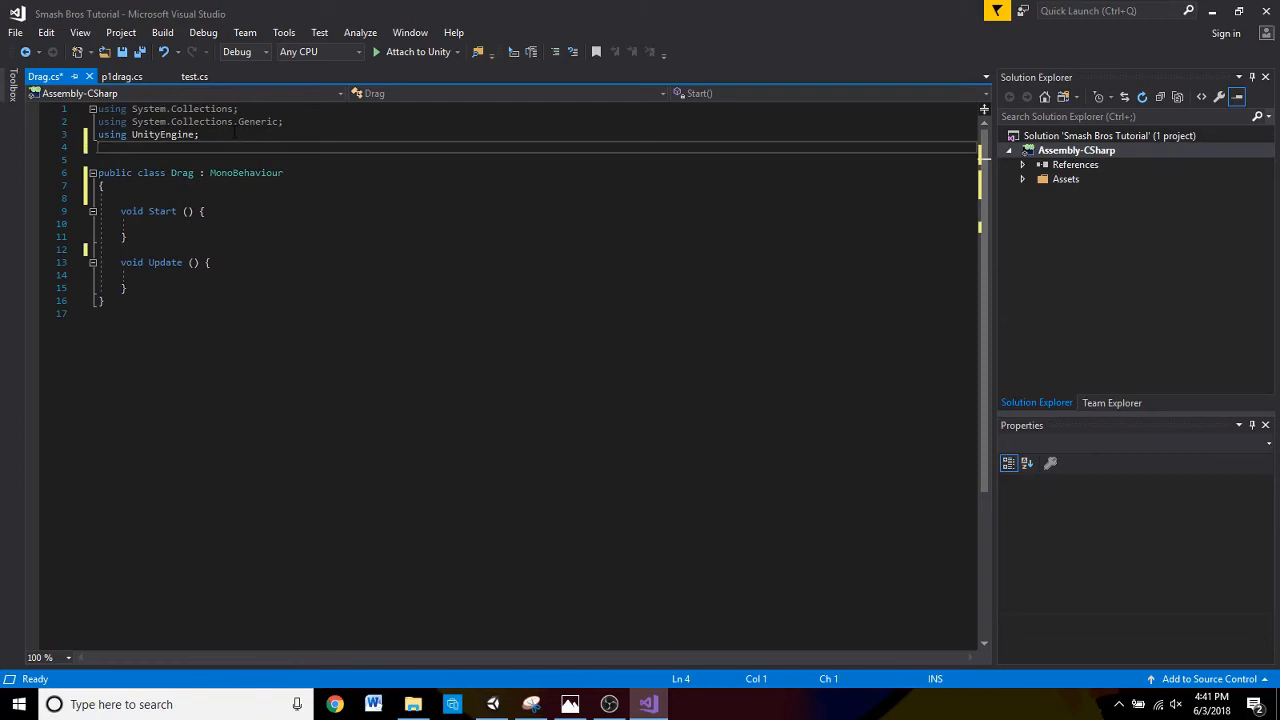
{"action": "type", "text": "using Unity"}
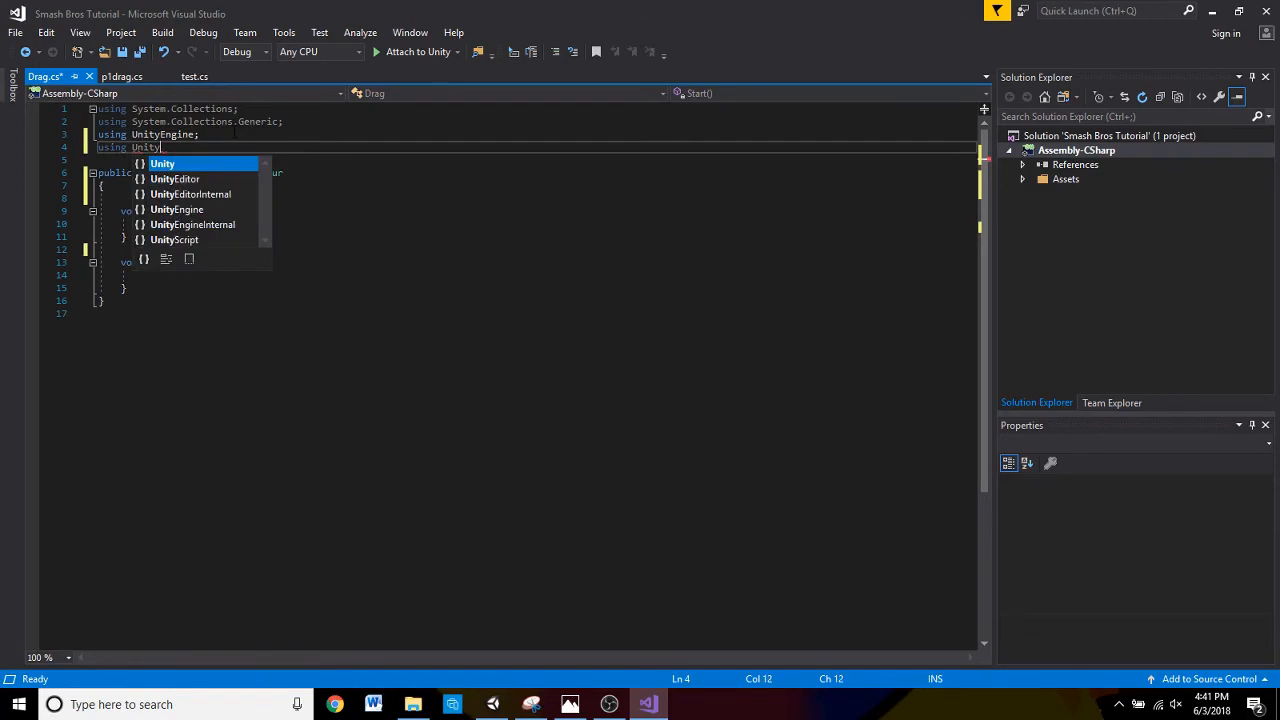
{"action": "key", "text": "Down"}
{"action": "key", "text": "Down"}
{"action": "key", "text": "Down"}
{"action": "key", "text": "Up"}
{"action": "key", "text": "Up"}
{"action": "key", "text": "Up"}
{"action": "key", "text": "Down"}
{"action": "key", "text": "Down"}
{"action": "key", "text": "Down"}
{"action": "key", "text": "Down"}
{"action": "key", "text": "Up"}
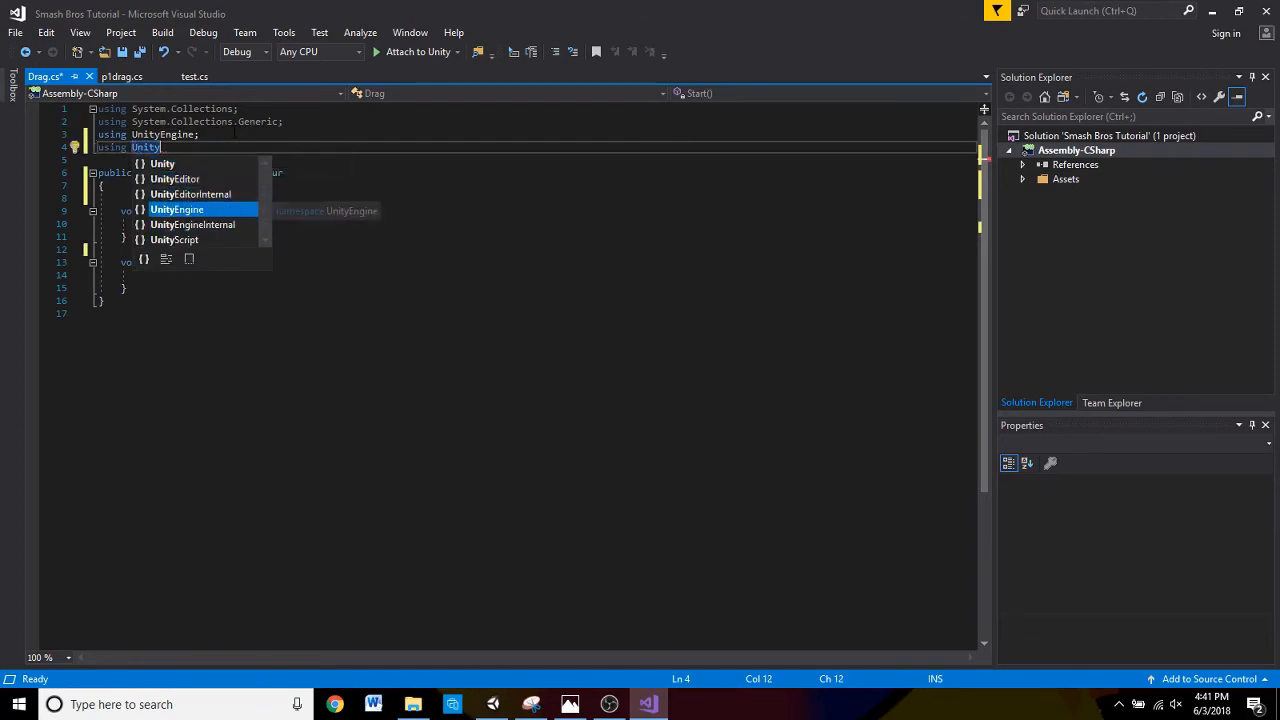
{"action": "key", "text": "Tab"}
{"action": "type", "text": ".UI"}
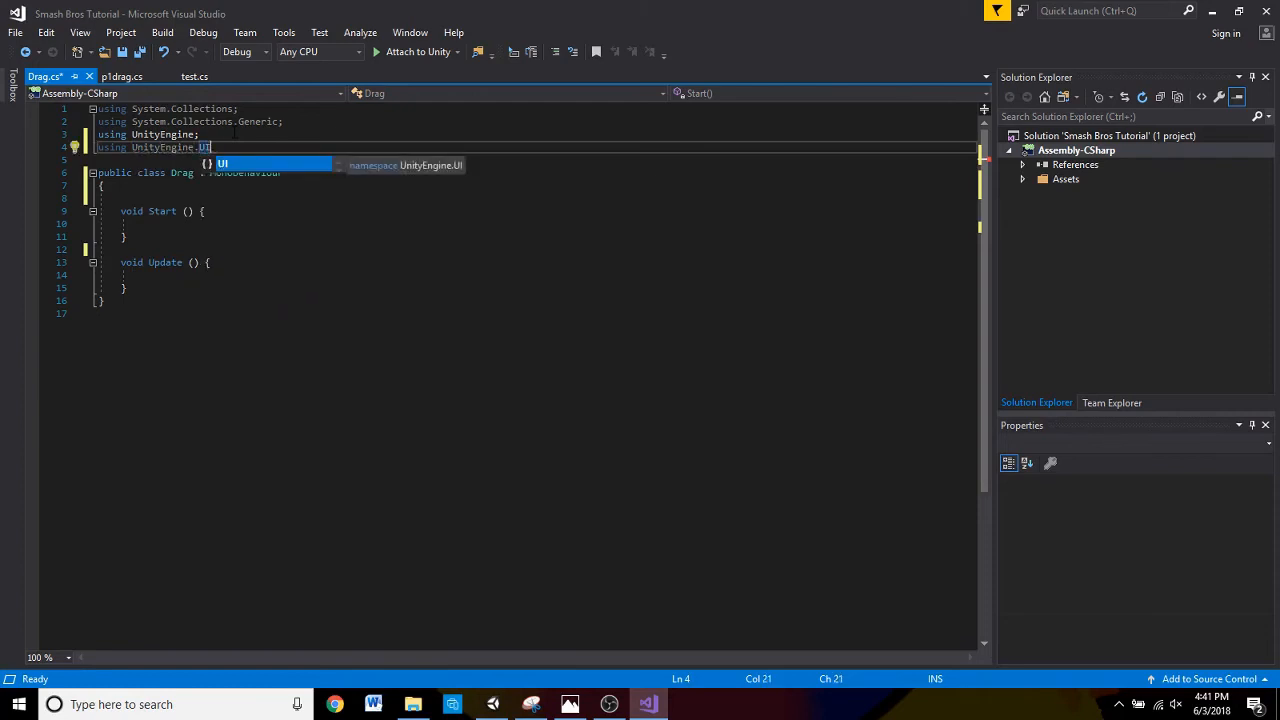
{"action": "type", "text": ";"}
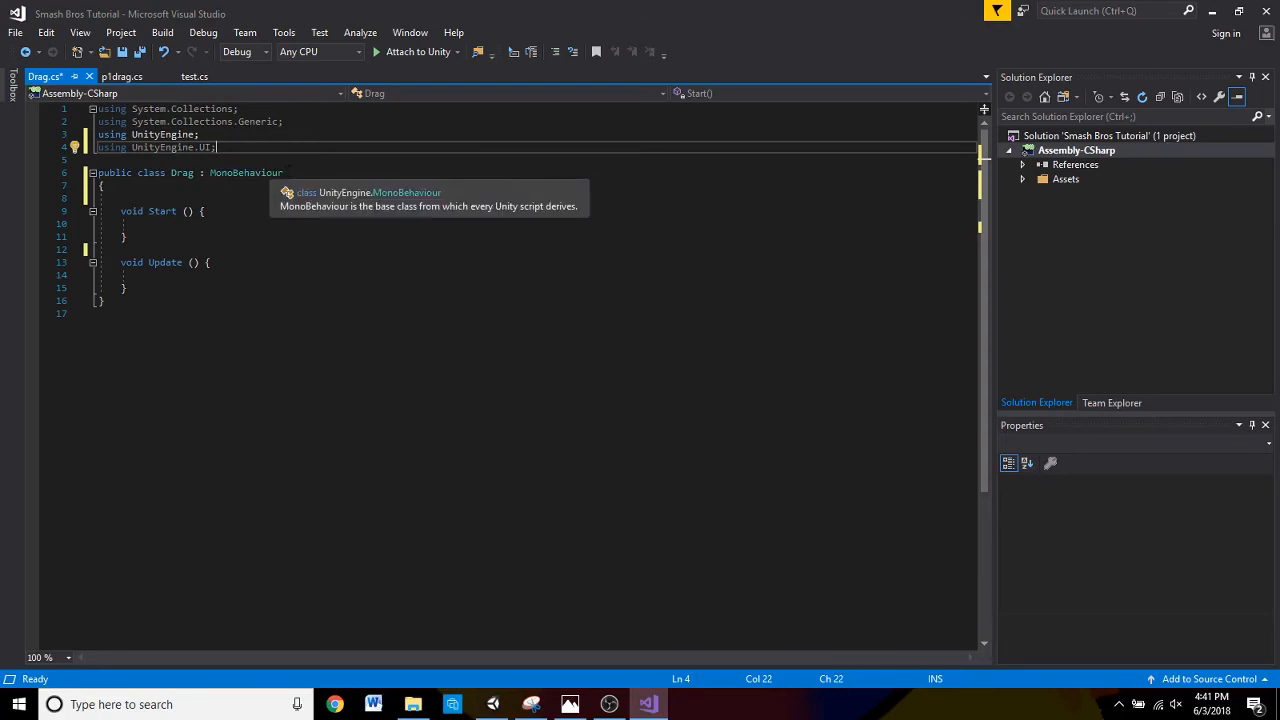
- Add the IDragHandler interface after MonoBehaviour in the Drag class declaration
{"action": "left_click", "coordinate": [286, 175]}
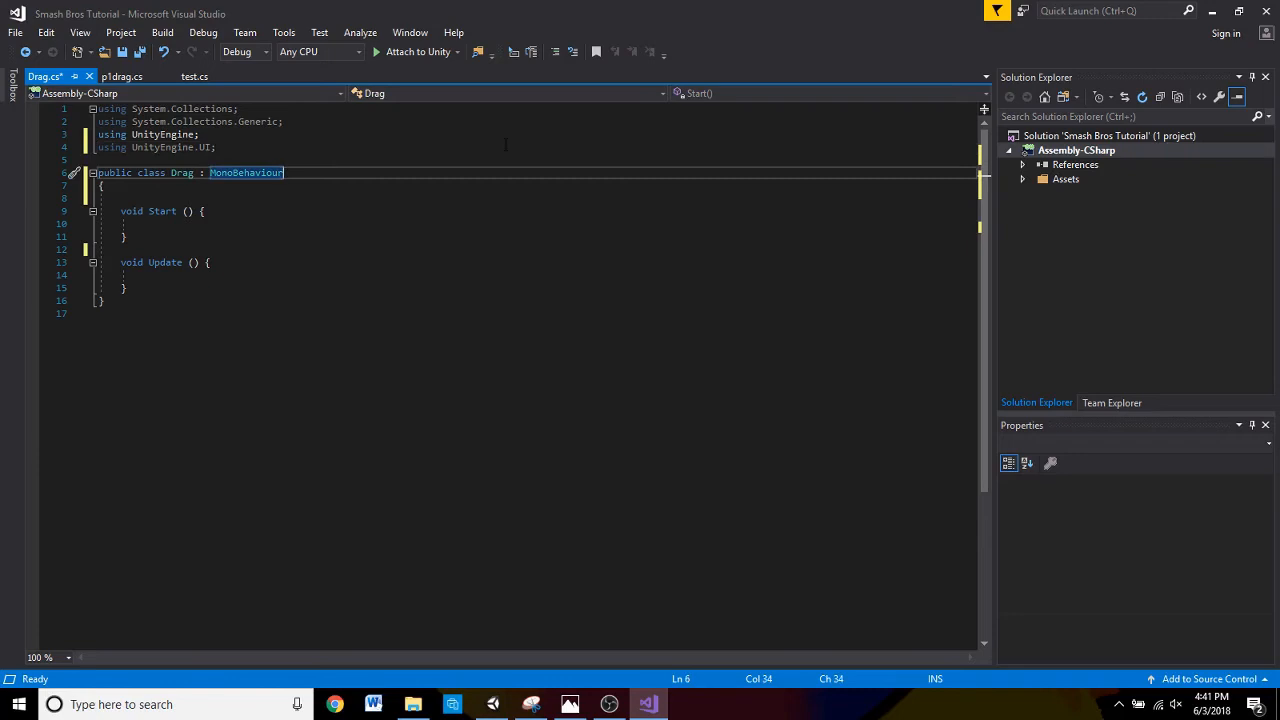
{"action": "type", "text": ","}
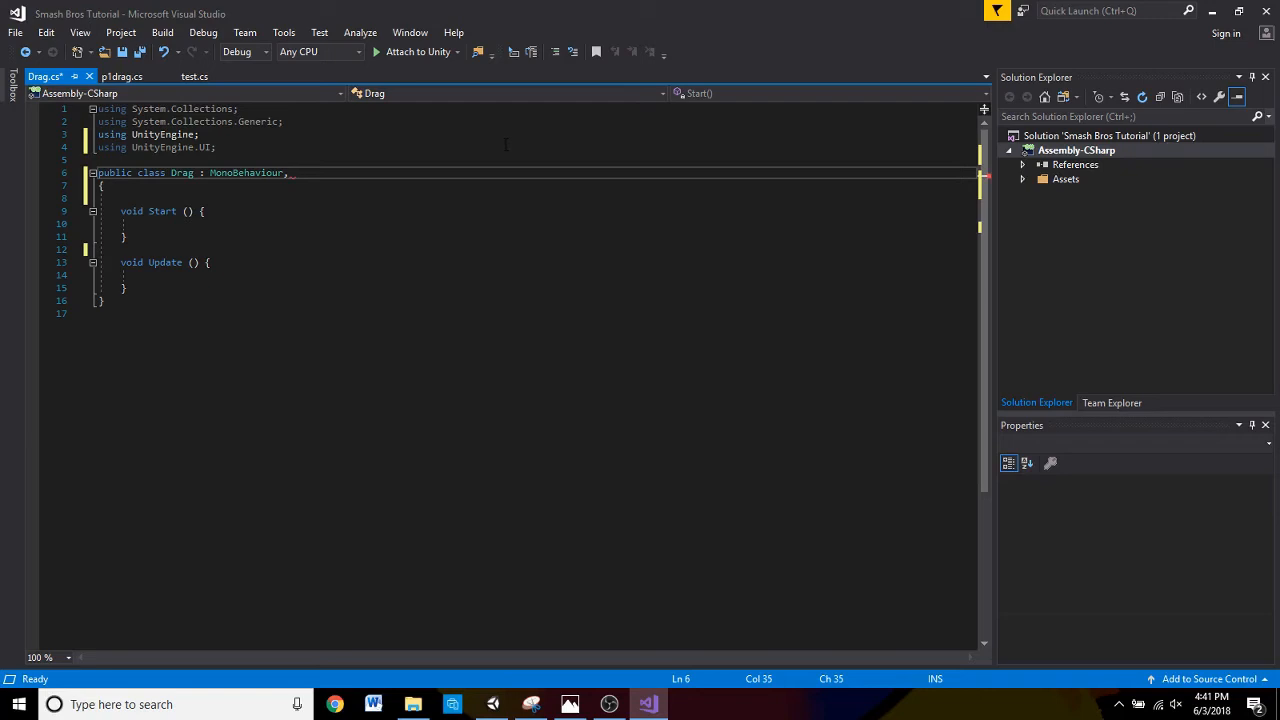
{"action": "type", "text": "ICanvasEleme"}
{"action": "key", "text": "BackSpace"}
{"action": "key", "text": "BackSpace"}
{"action": "key", "text": "BackSpace"}
{"action": "key", "text": "BackSpace"}
{"action": "key", "text": "BackSpace"}
{"action": "key", "text": "BackSpace"}
{"action": "key", "text": "BackSpace"}
{"action": "key", "text": "BackSpace"}
{"action": "key", "text": "BackSpace"}
{"action": "key", "text": "BackSpace"}
{"action": "key", "text": "BackSpace"}
{"action": "key", "text": "BackSpace"}
{"action": "type", "text": "IDrag"}
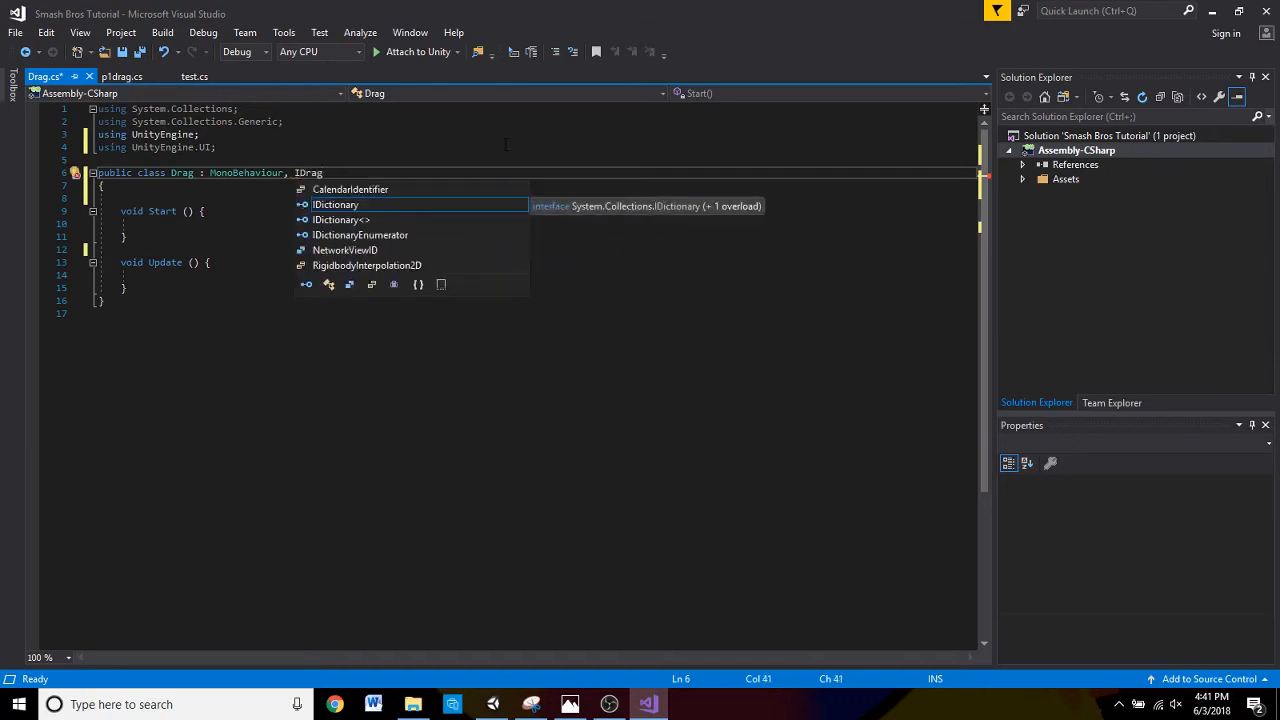
{"action": "type", "text": "Handler"}
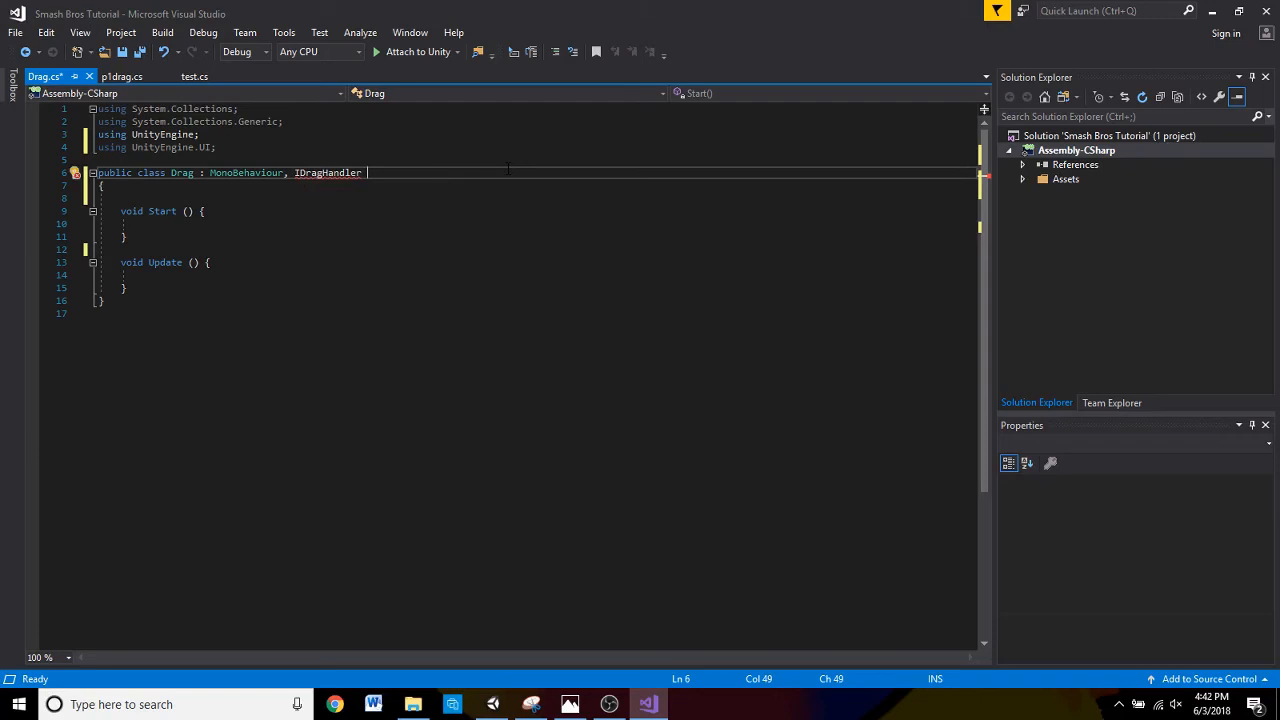
- Examine the suggested fixes for the unresolved IDragHandler reference in the class declaration
{"action": "mouse_move", "coordinate": [320, 174]}
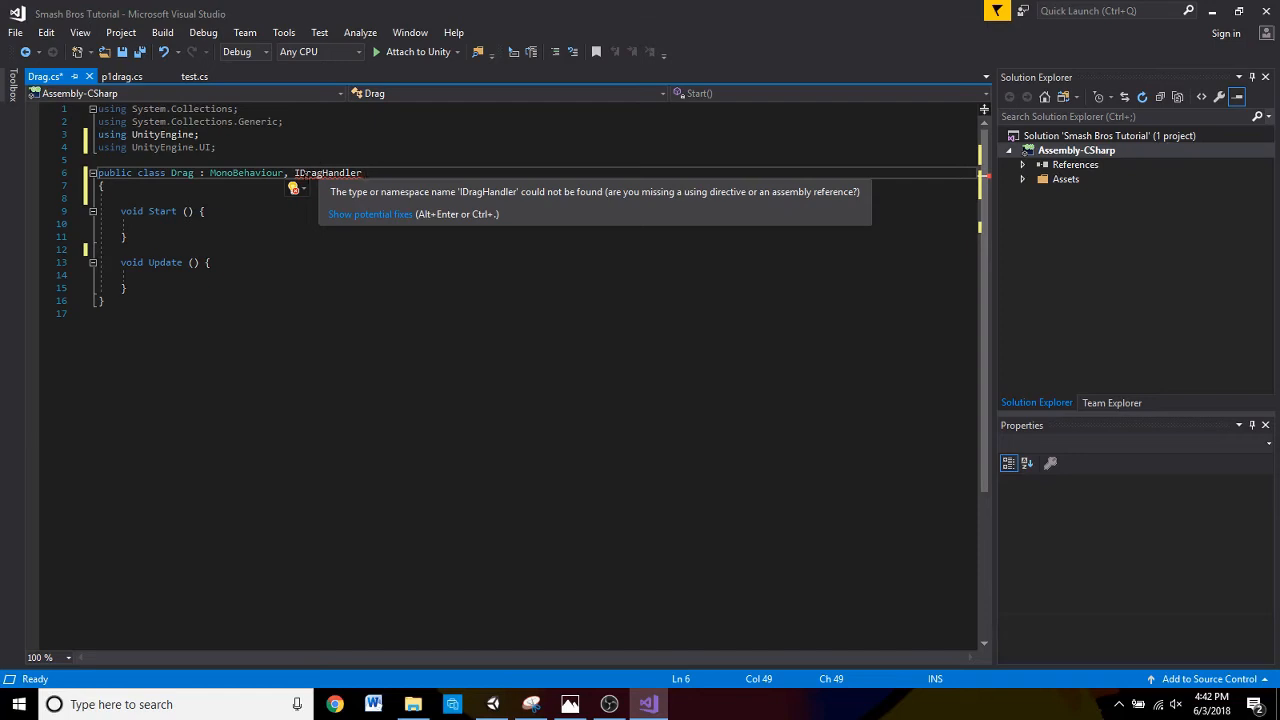
{"action": "left_click", "coordinate": [302, 188]}
{"action": "left_click", "coordinate": [305, 189]}
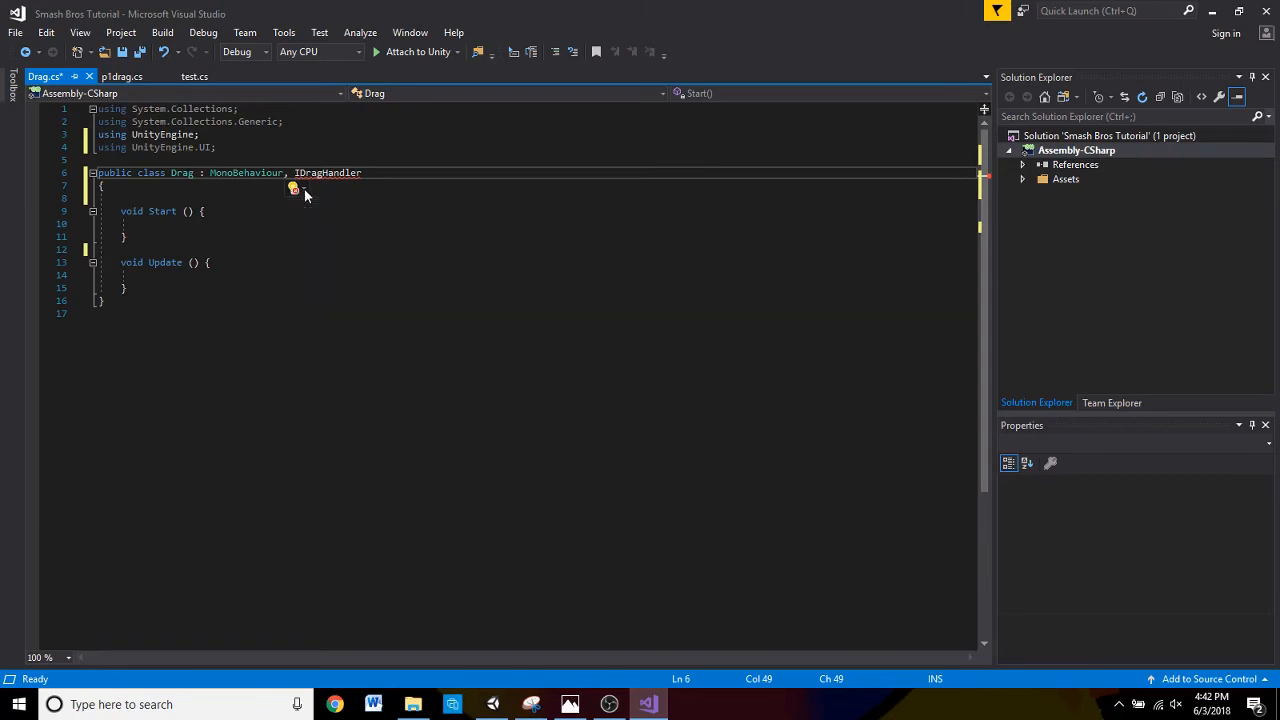
{"action": "left_click", "coordinate": [314, 172]}
{"action": "left_click", "coordinate": [336, 172]}
{"action": "left_click", "coordinate": [288, 189]}
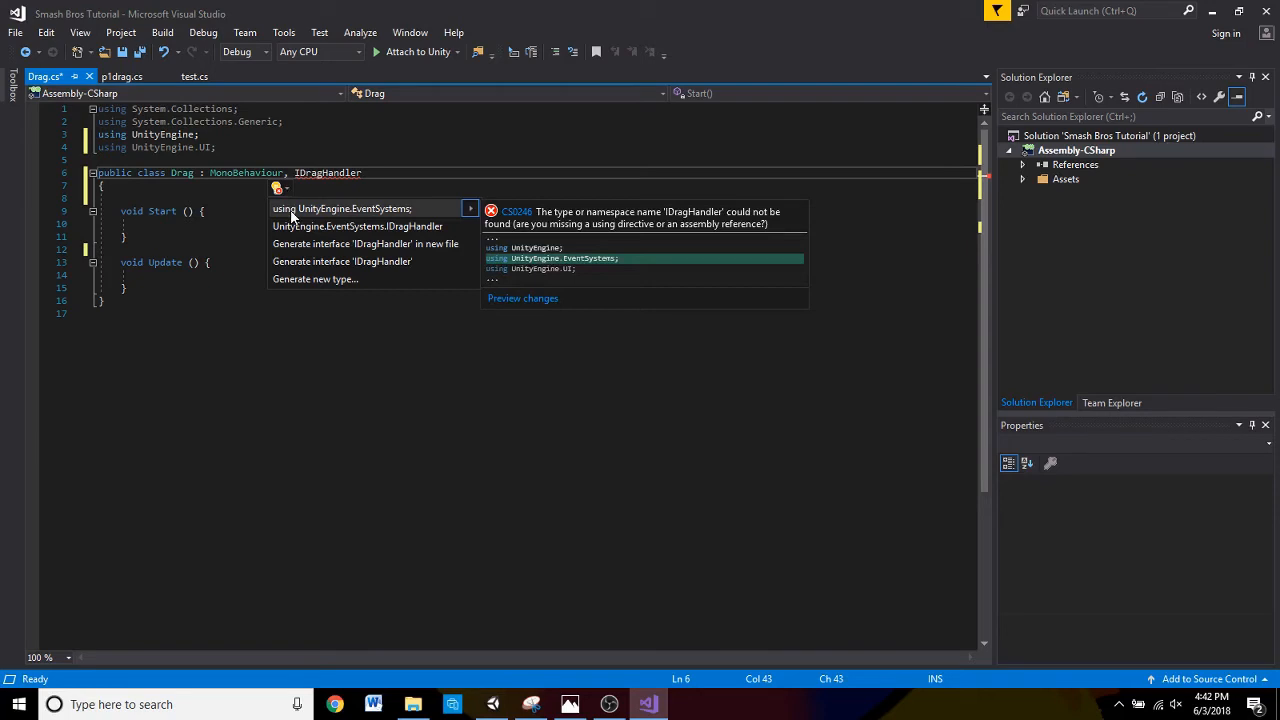
- Add the directive using UnityEngine.EventSystems; below the UnityEngine.UI line
{"action": "left_click", "coordinate": [479, 150]}
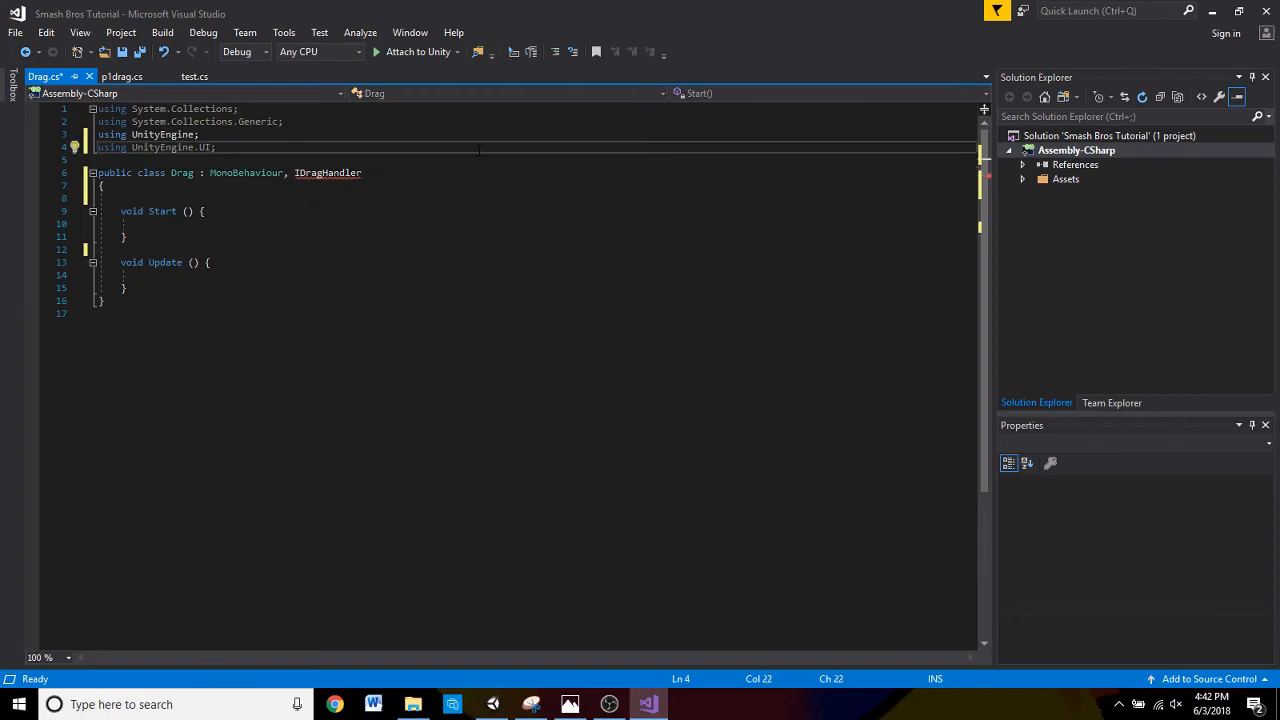
{"action": "key", "text": "Return"}
{"action": "type", "text": "using "}
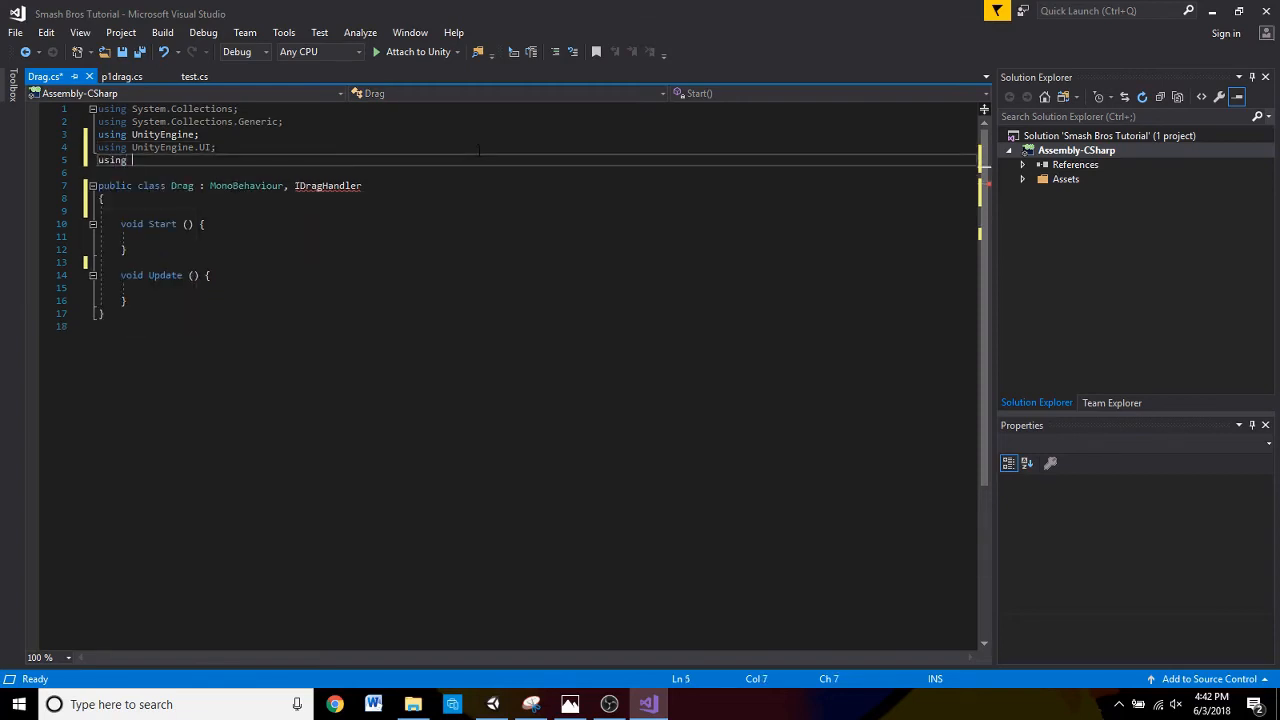
{"action": "type", "text": "Unity"}
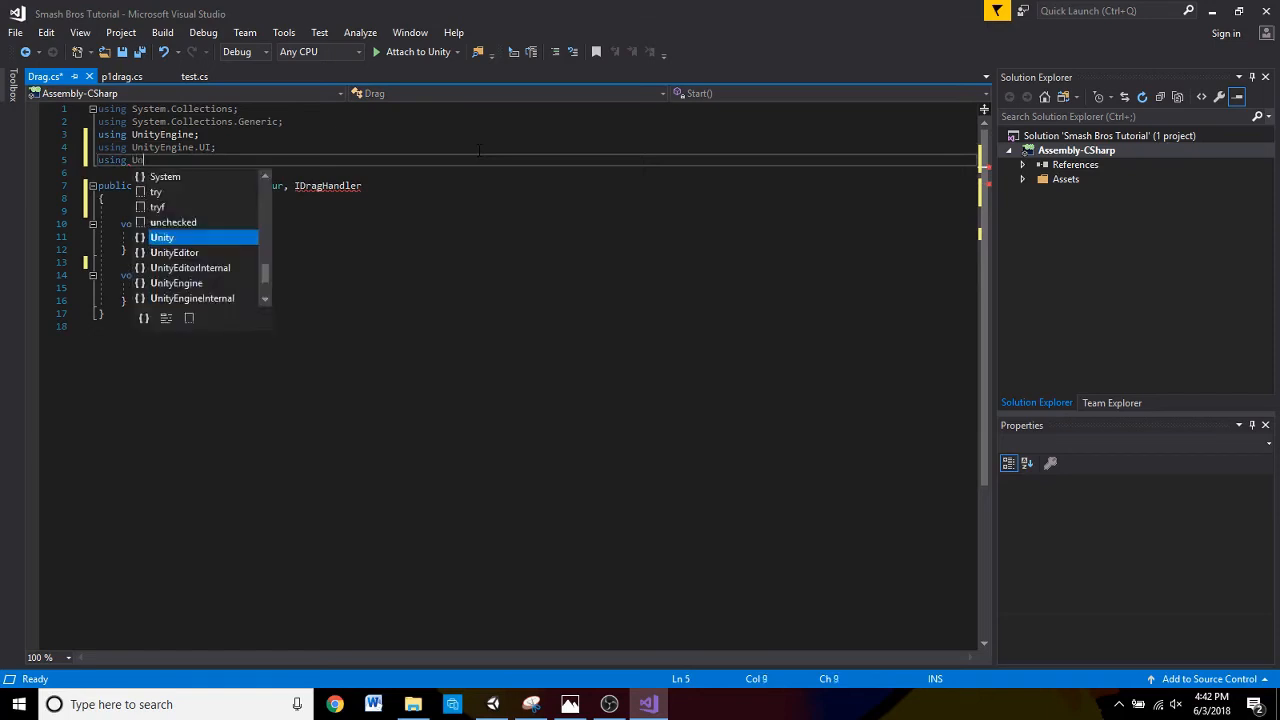
{"action": "key", "text": "Down"}
{"action": "key", "text": "Down"}
{"action": "key", "text": "Down"}
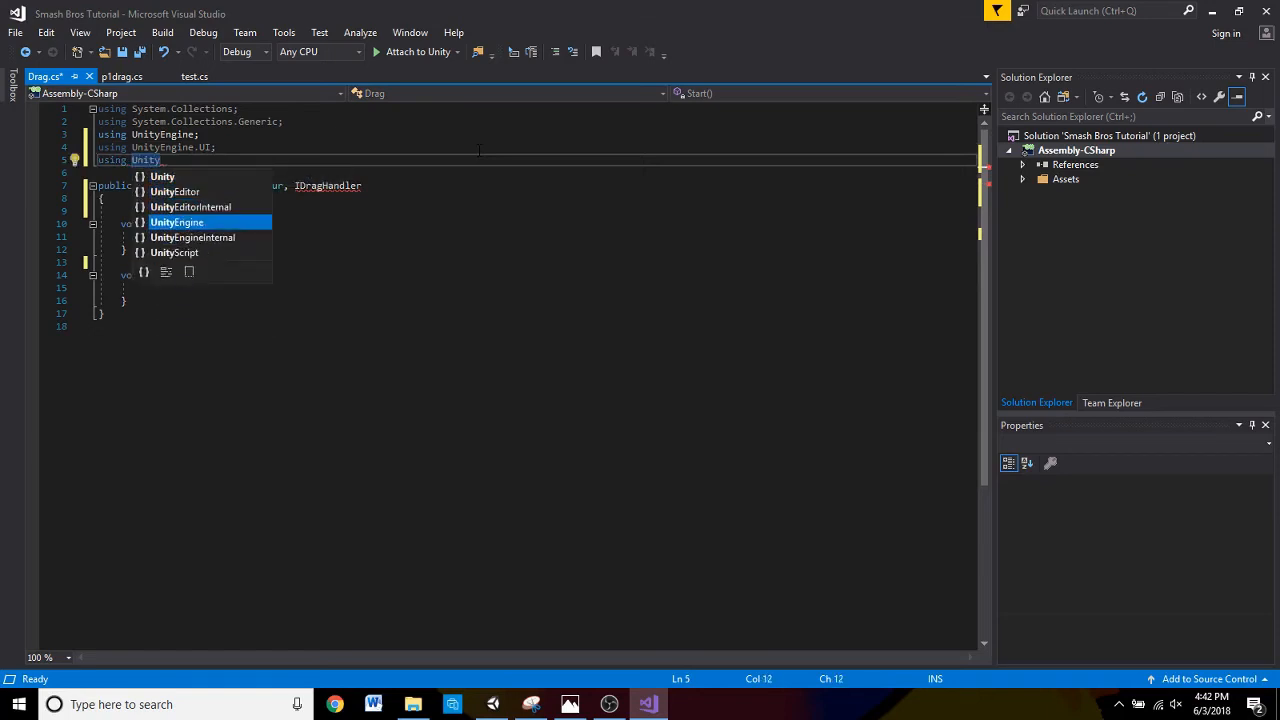
{"action": "type", "text": "Unity"}
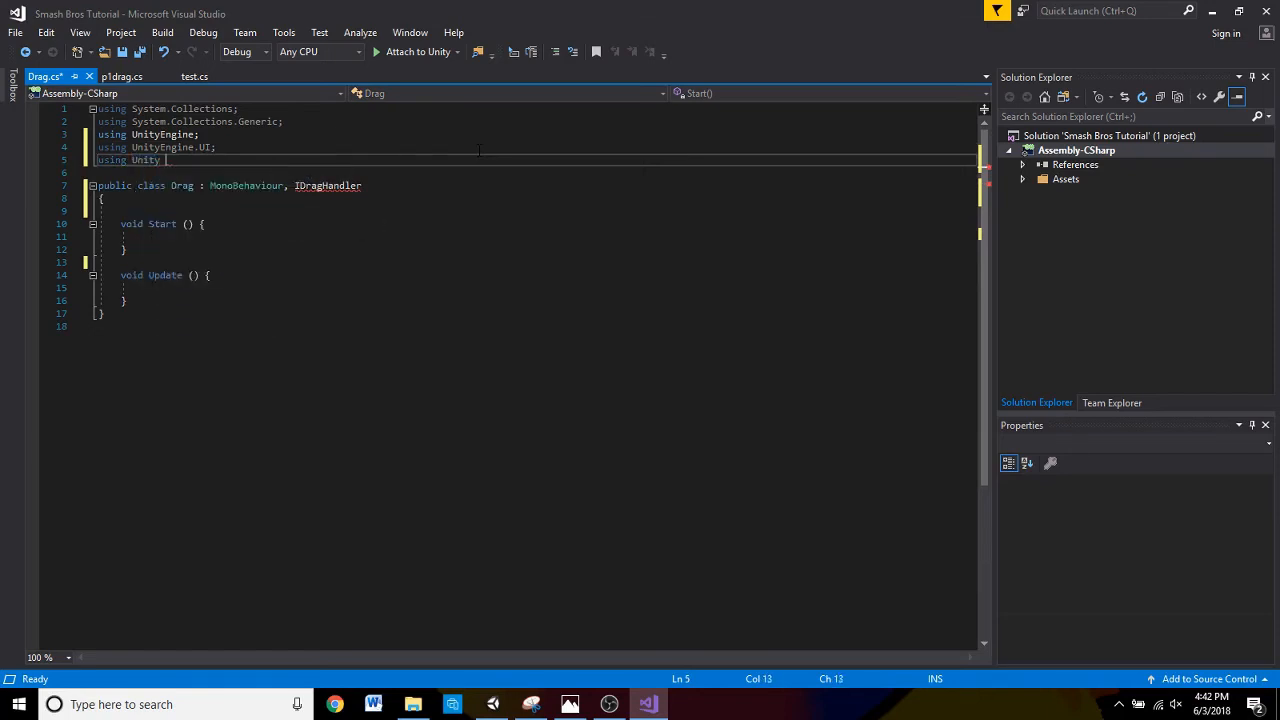
{"action": "type", "text": "Engine.Even"}
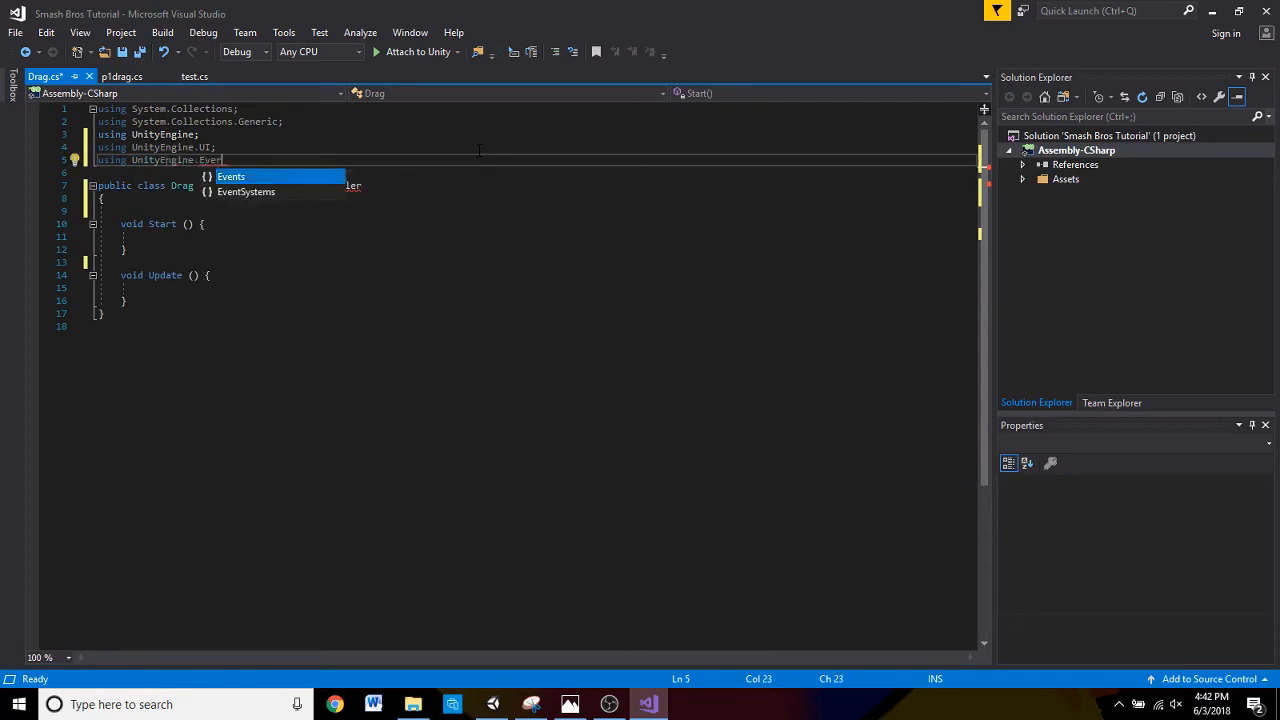
{"action": "key", "text": "Down"}
{"action": "key", "text": "Tab"}
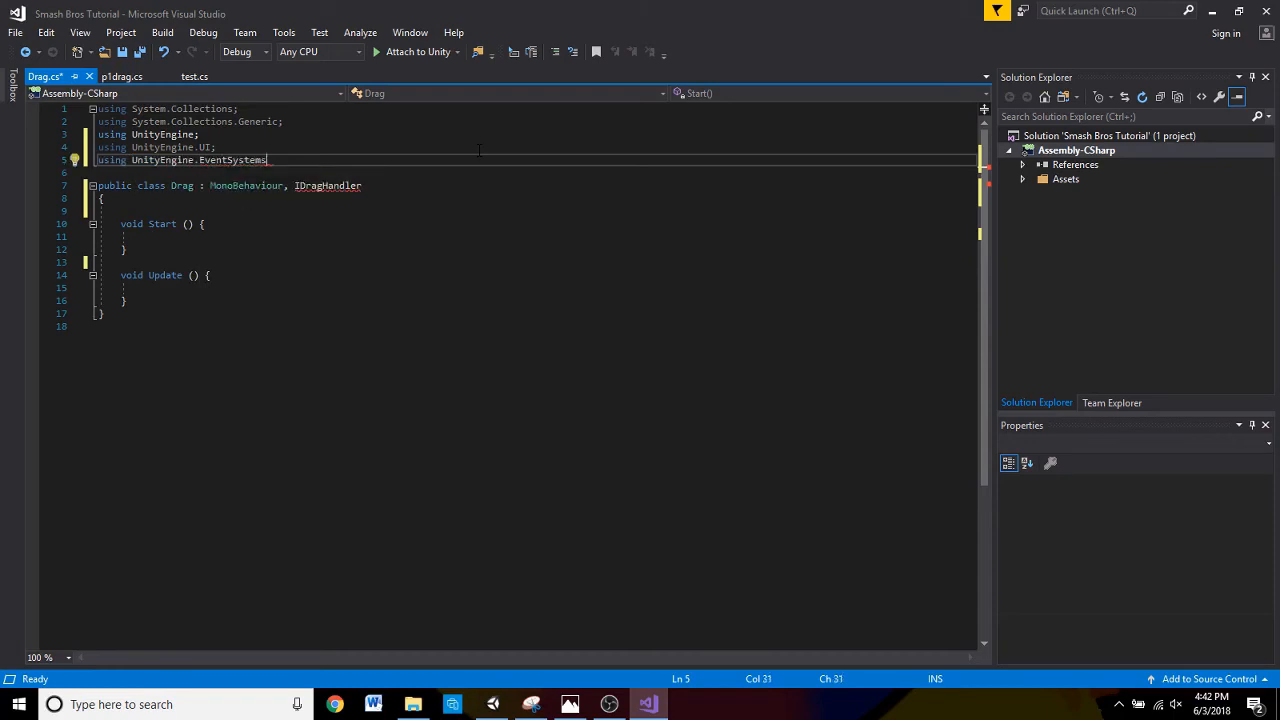
{"action": "type", "text": ";"}
- Insert a blank line above the Start method and put the opening braces of Start and Update on their own lines
{"action": "left_click", "coordinate": [184, 210]}
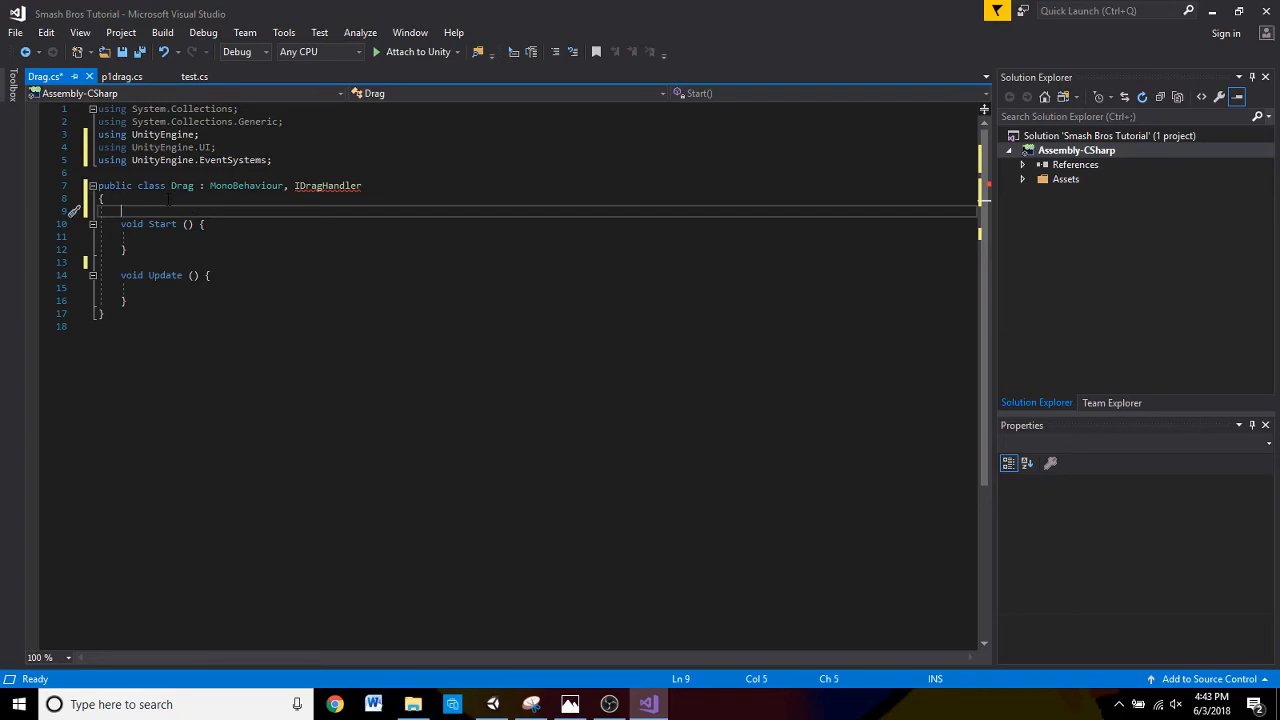
{"action": "key", "text": "Return"}
{"action": "key", "text": "Up"}
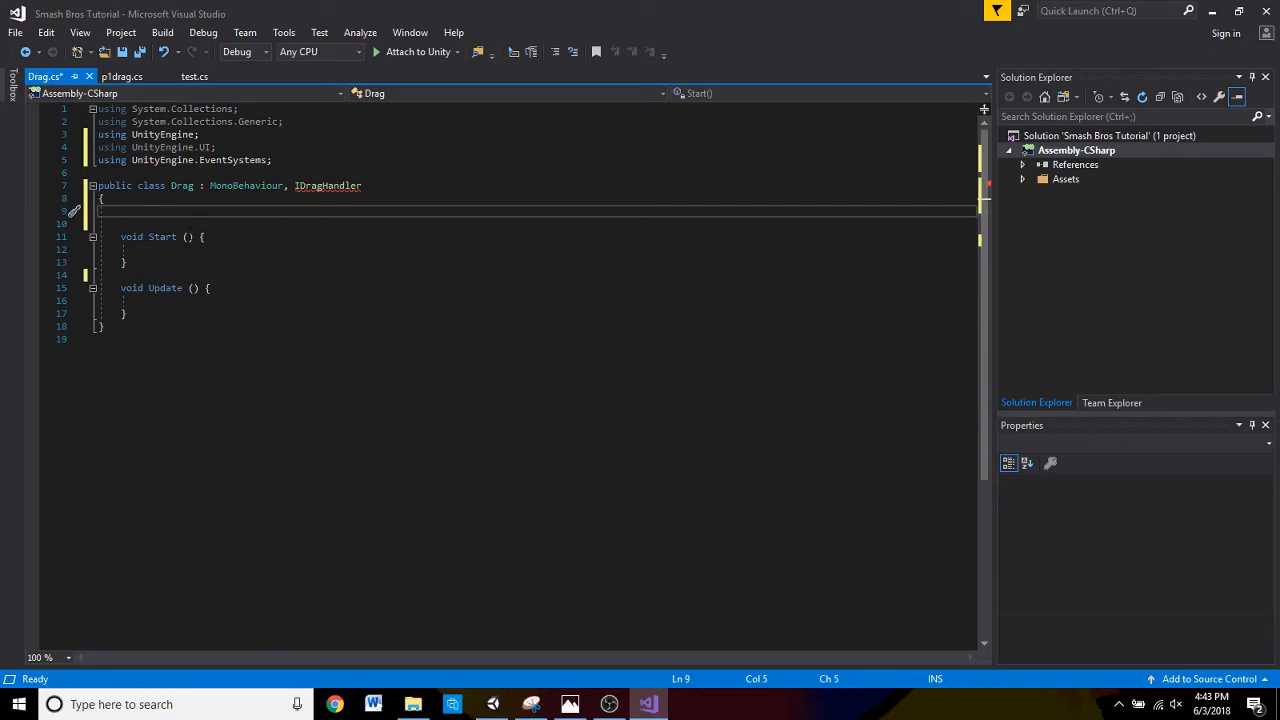
{"action": "left_click", "coordinate": [200, 237]}
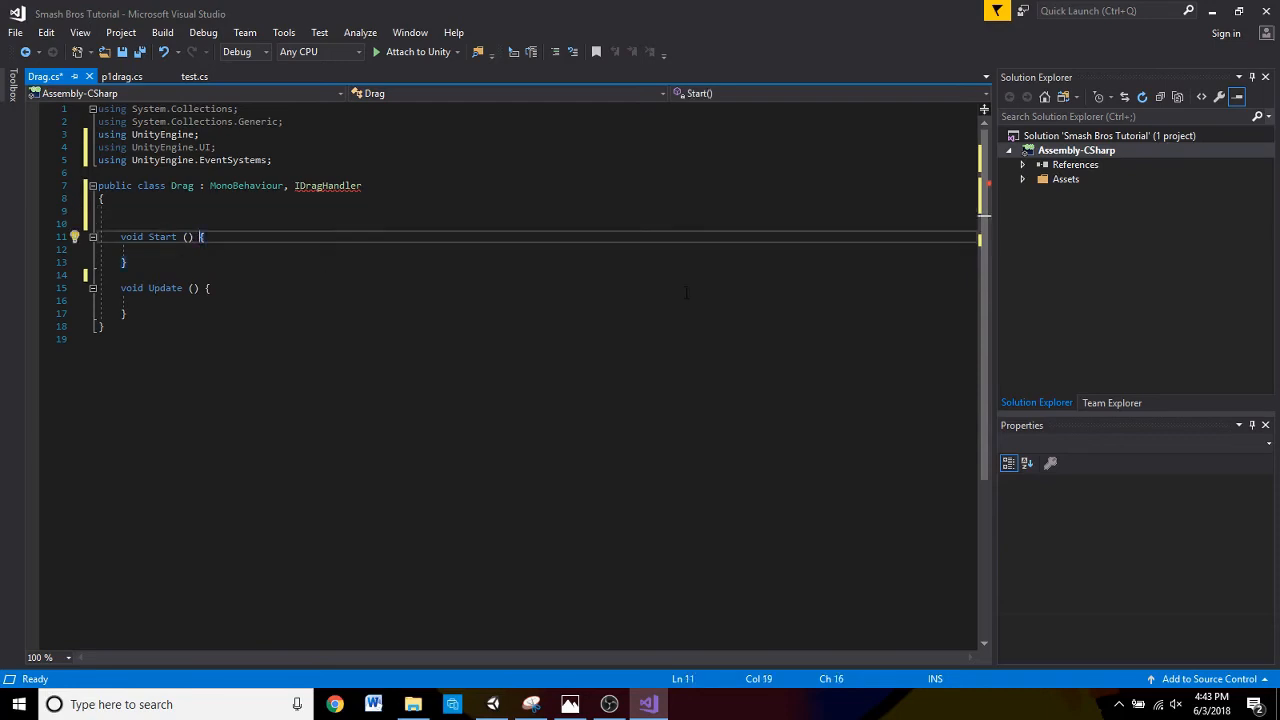
{"action": "key", "text": "Return"}
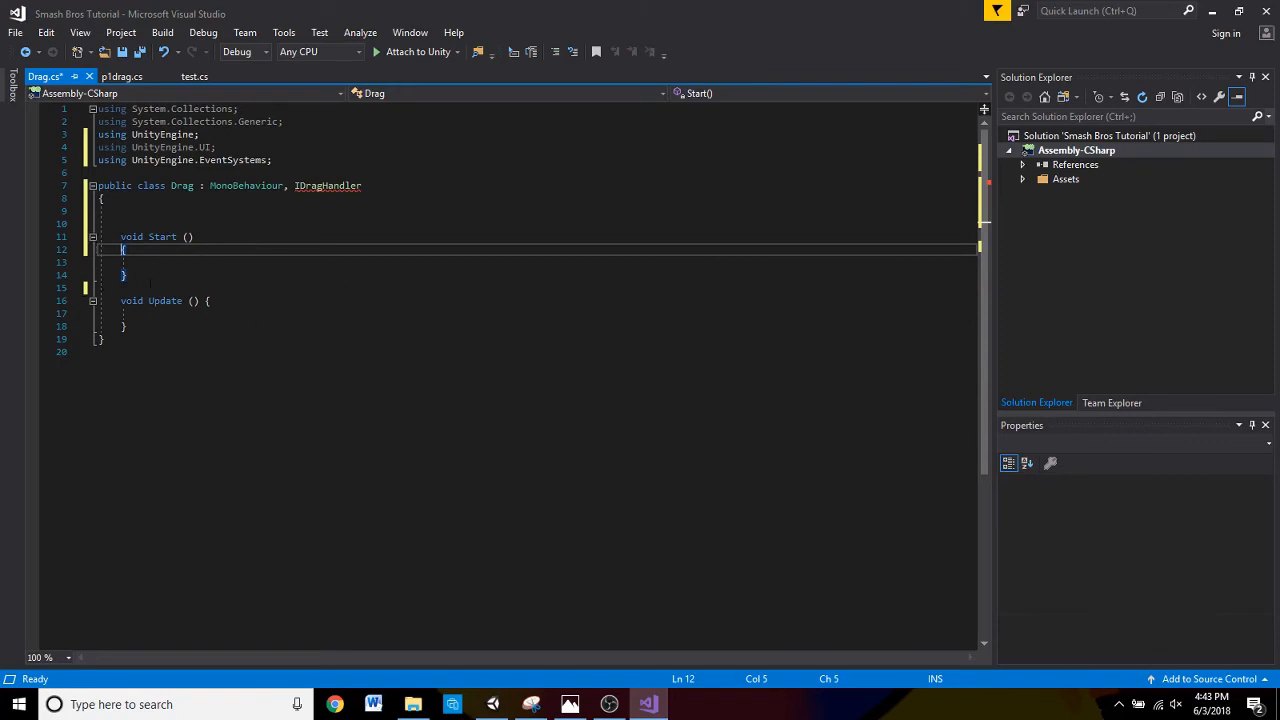
{"action": "left_click", "coordinate": [203, 301]}
{"action": "key", "text": "Return"}
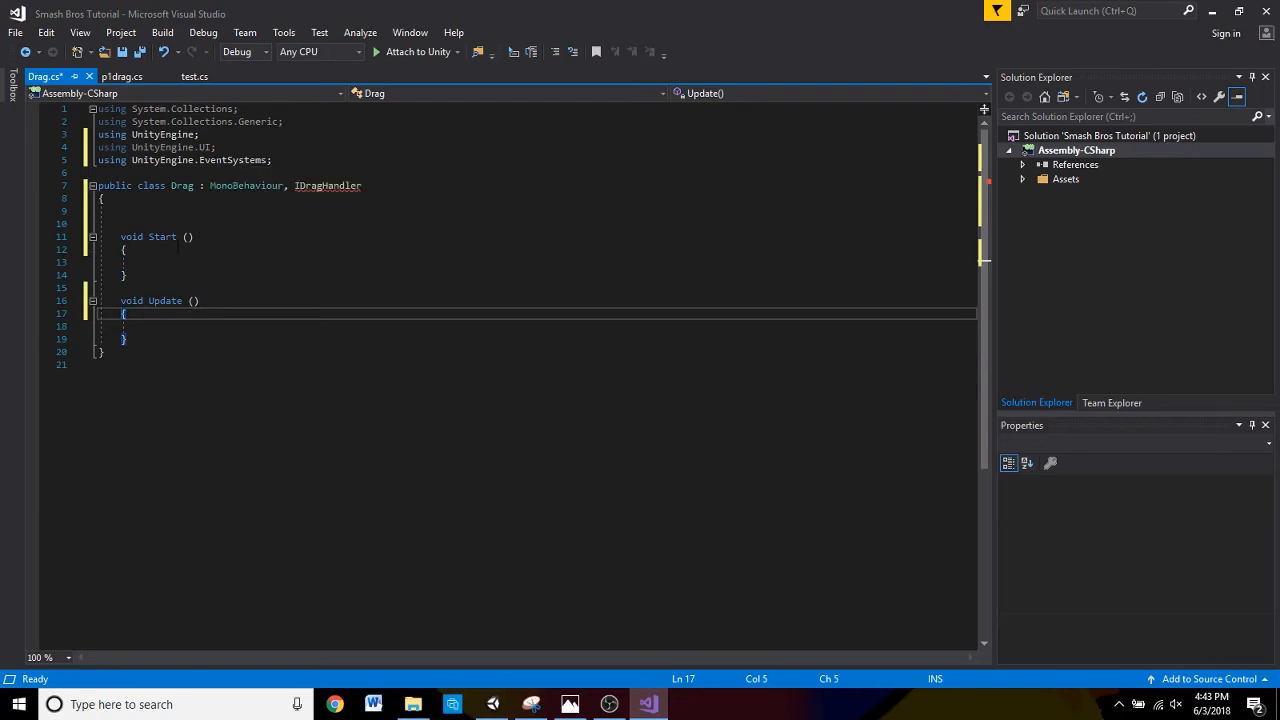
- Declare a public Image variable named playerOne at the beginning of the Drag class, followed by a new line
{"action": "left_click", "coordinate": [172, 209]}
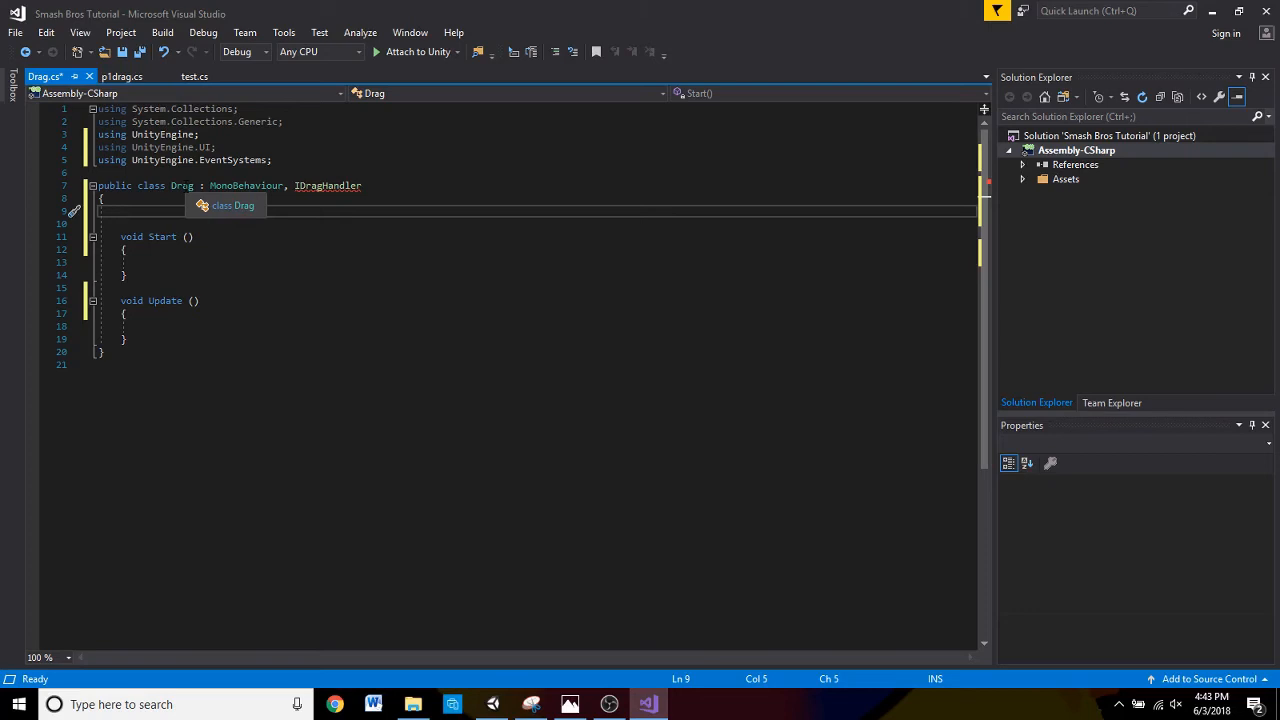
{"action": "type", "text": "publi"}
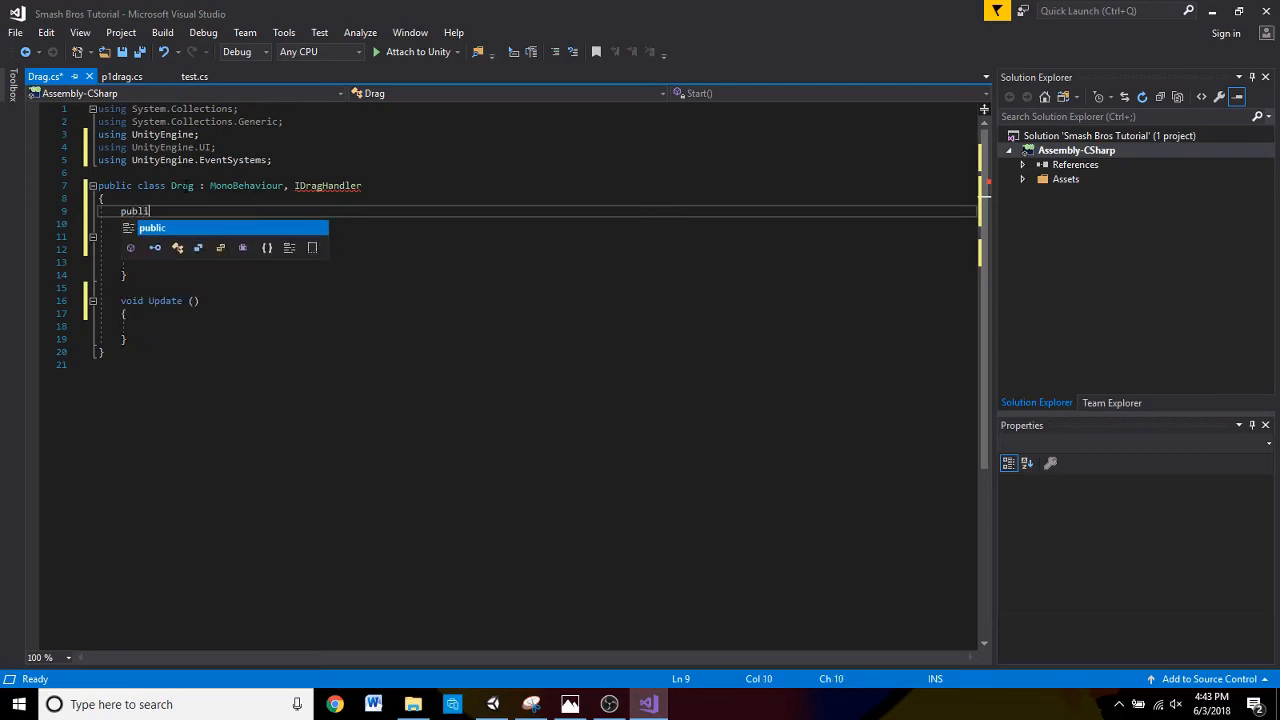
{"action": "type", "text": "c Ima"}
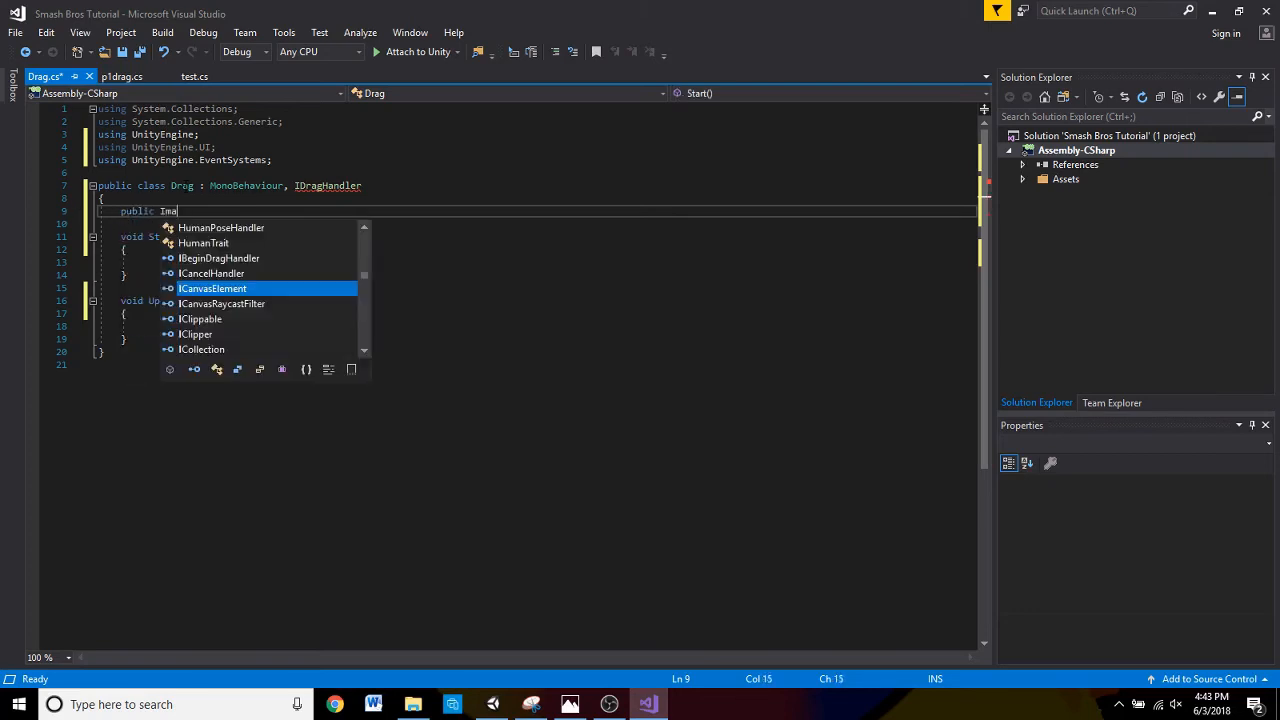
{"action": "type", "text": "ge"}
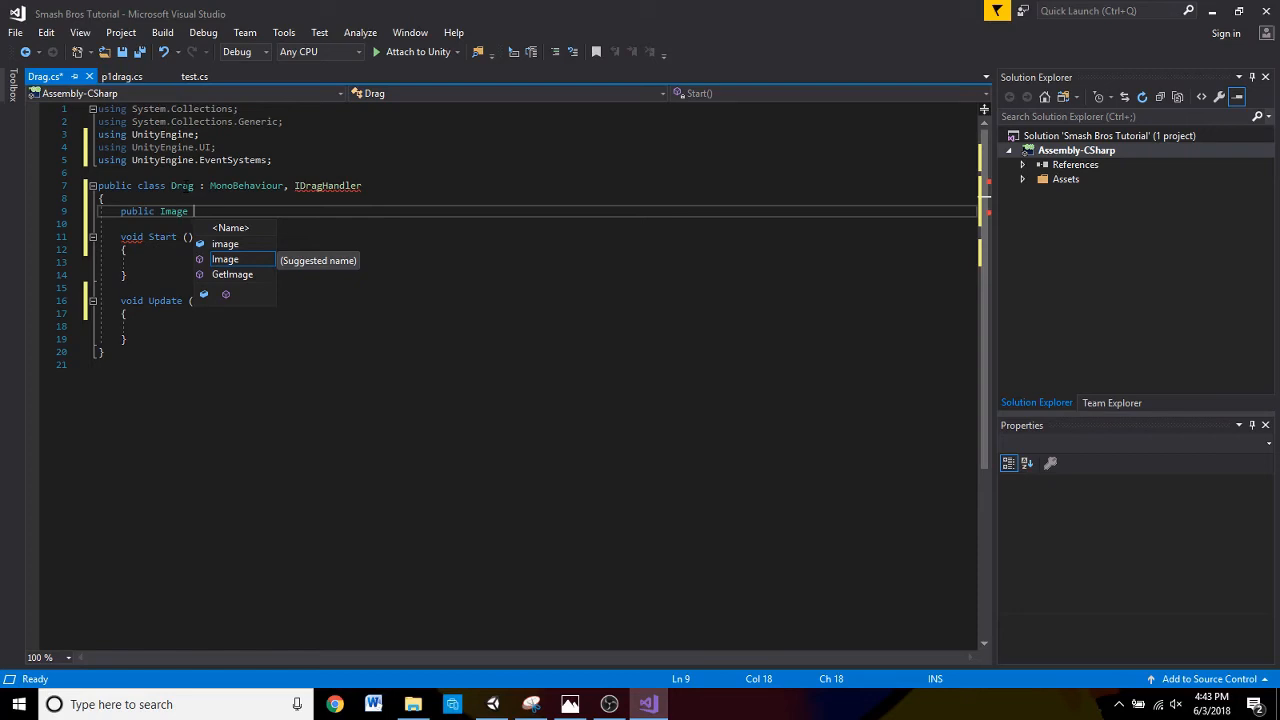
{"action": "type", "text": "Pla"}
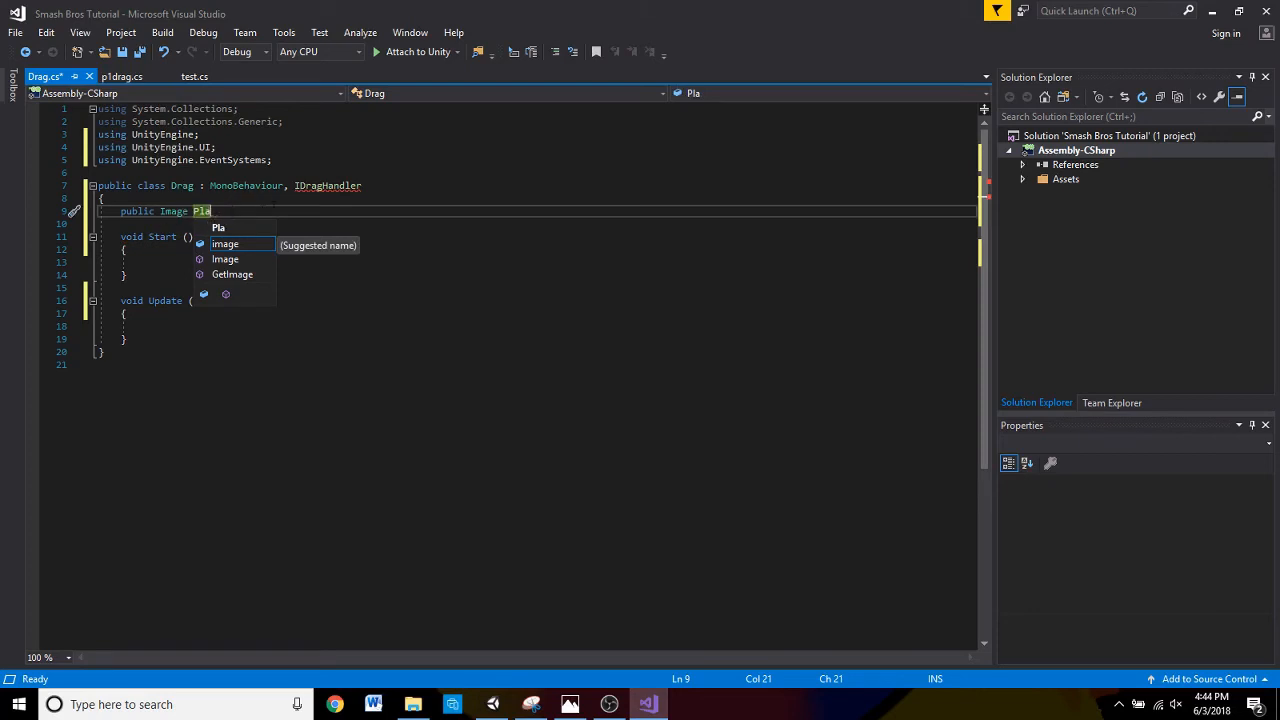
{"action": "type", "text": "n"}
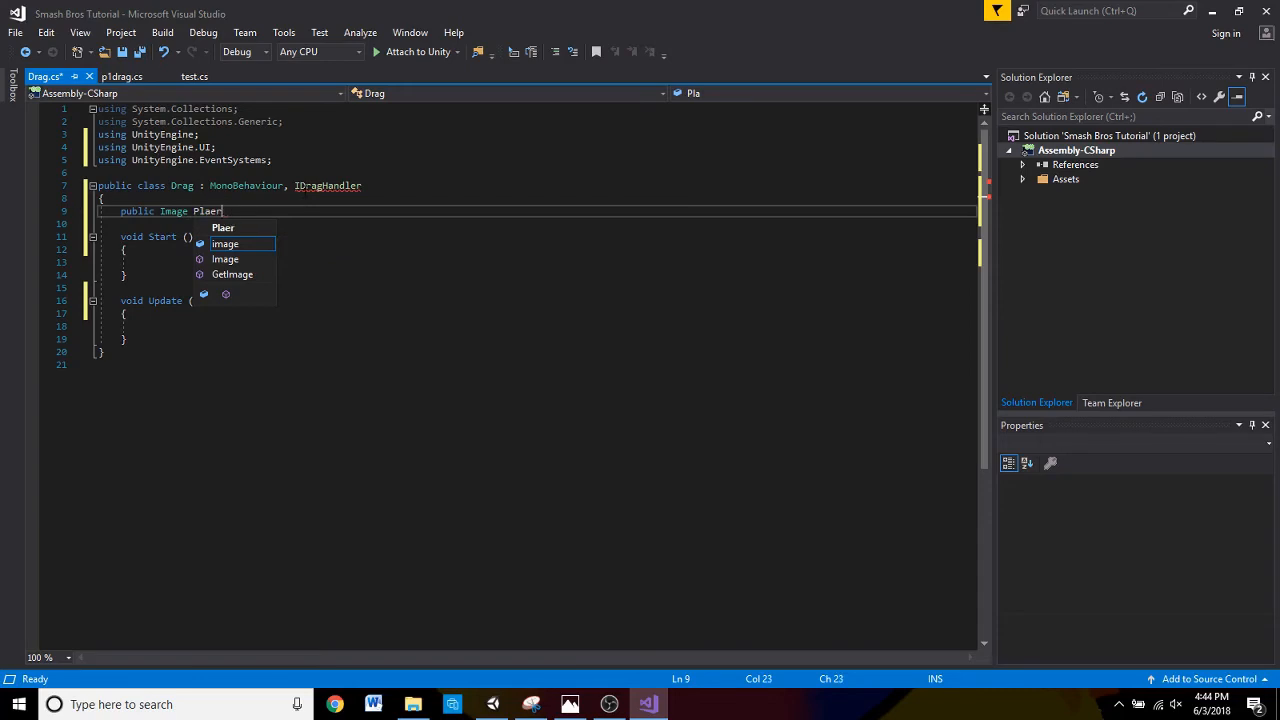
{"action": "key", "text": "BackSpace"}
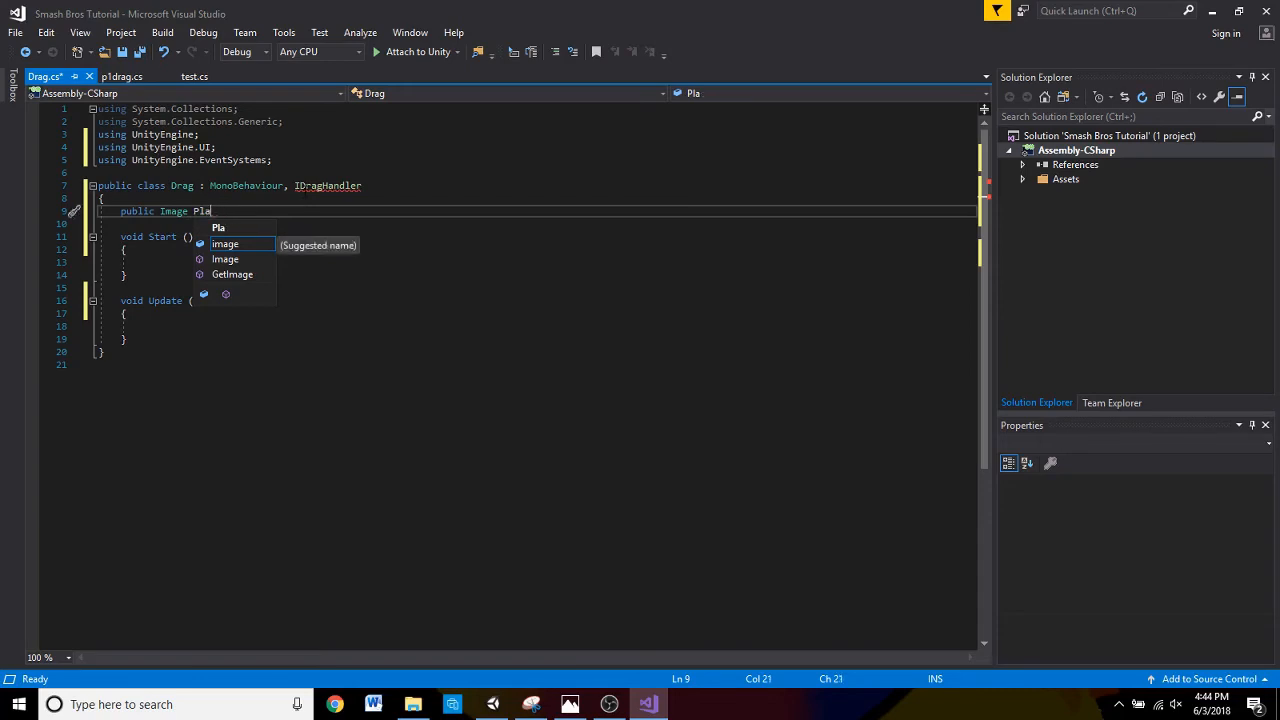
{"action": "key", "text": "BackSpace"}
{"action": "key", "text": "BackSpace"}
{"action": "key", "text": "BackSpace"}
{"action": "type", "text": "p"}
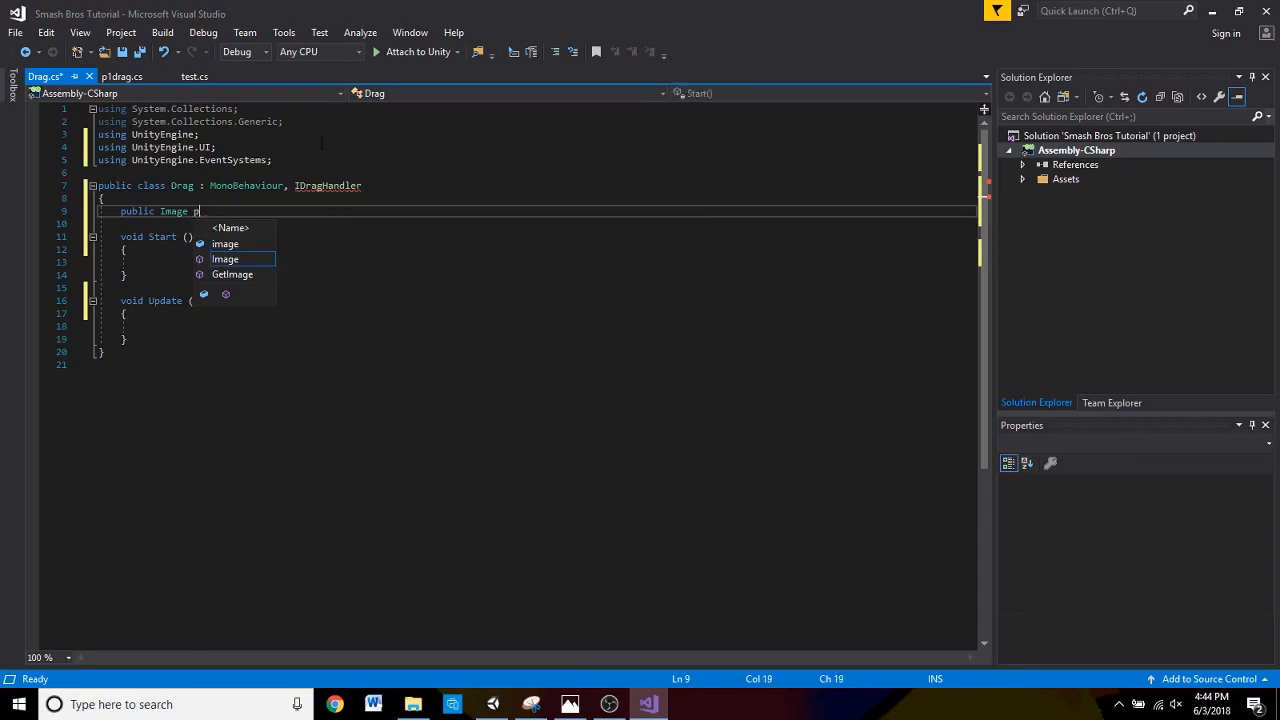
{"action": "type", "text": "layer"}
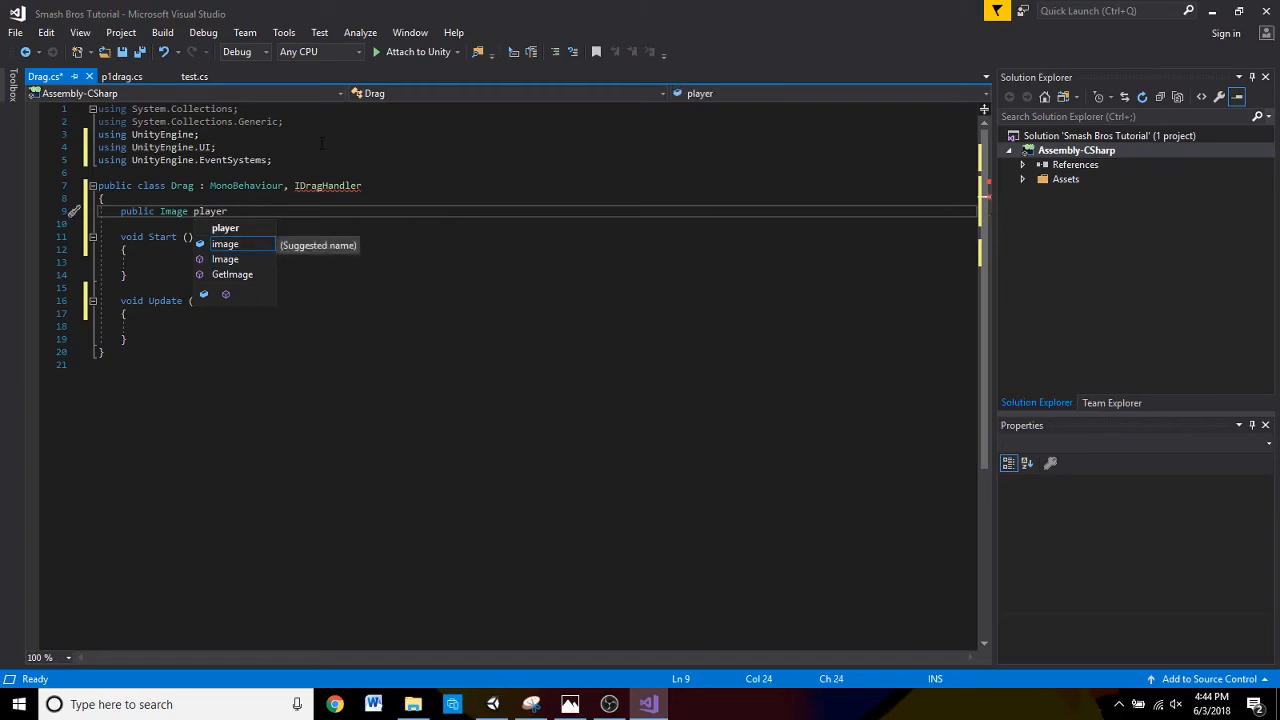
{"action": "type", "text": "One;"}
{"action": "key", "text": "Return"}
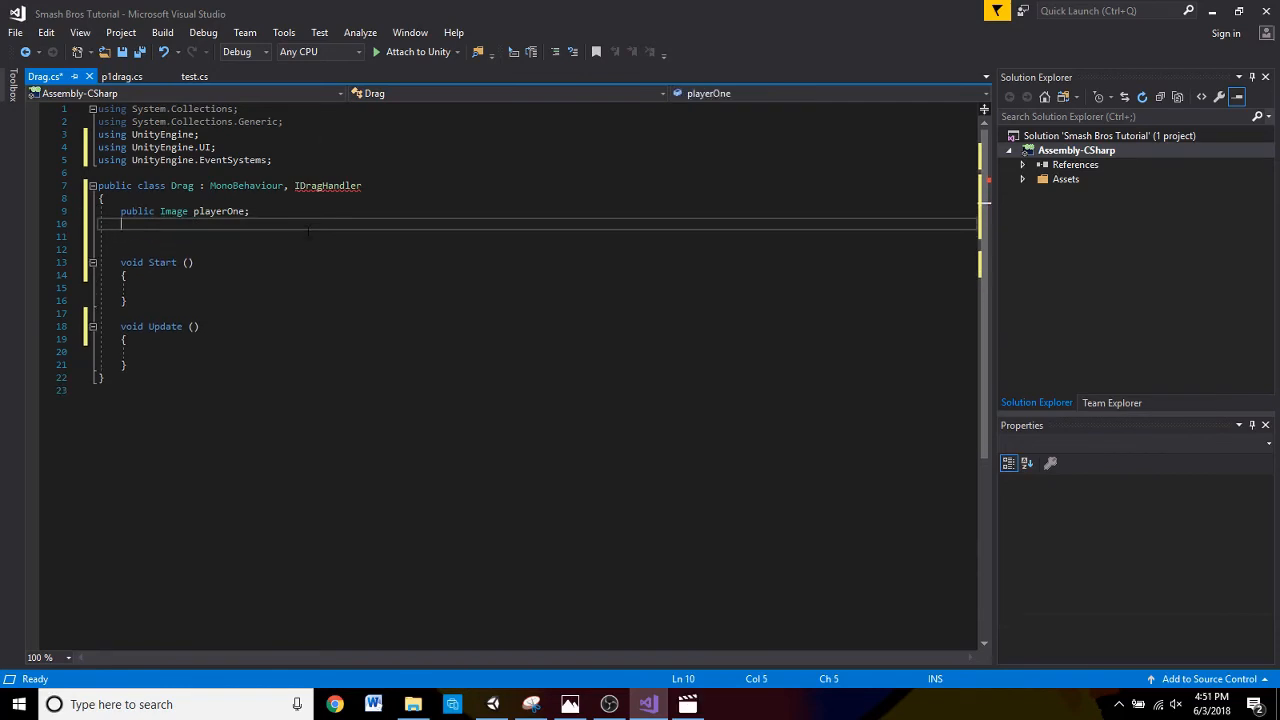
- Declare a public Sprite variable named ninten below the Image variable in the Drag class, followed by a new line
{"action": "type", "text": "public Spr"}
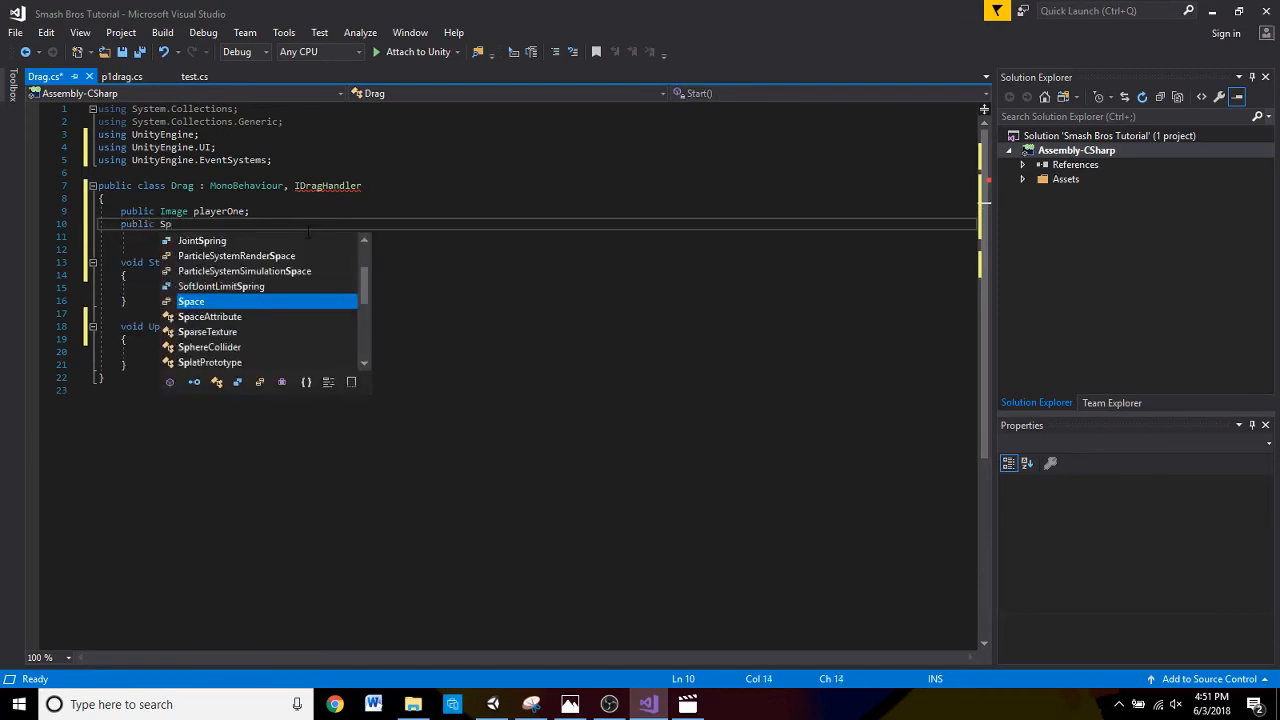
{"action": "key", "text": "Down"}
{"action": "key", "text": "Down"}
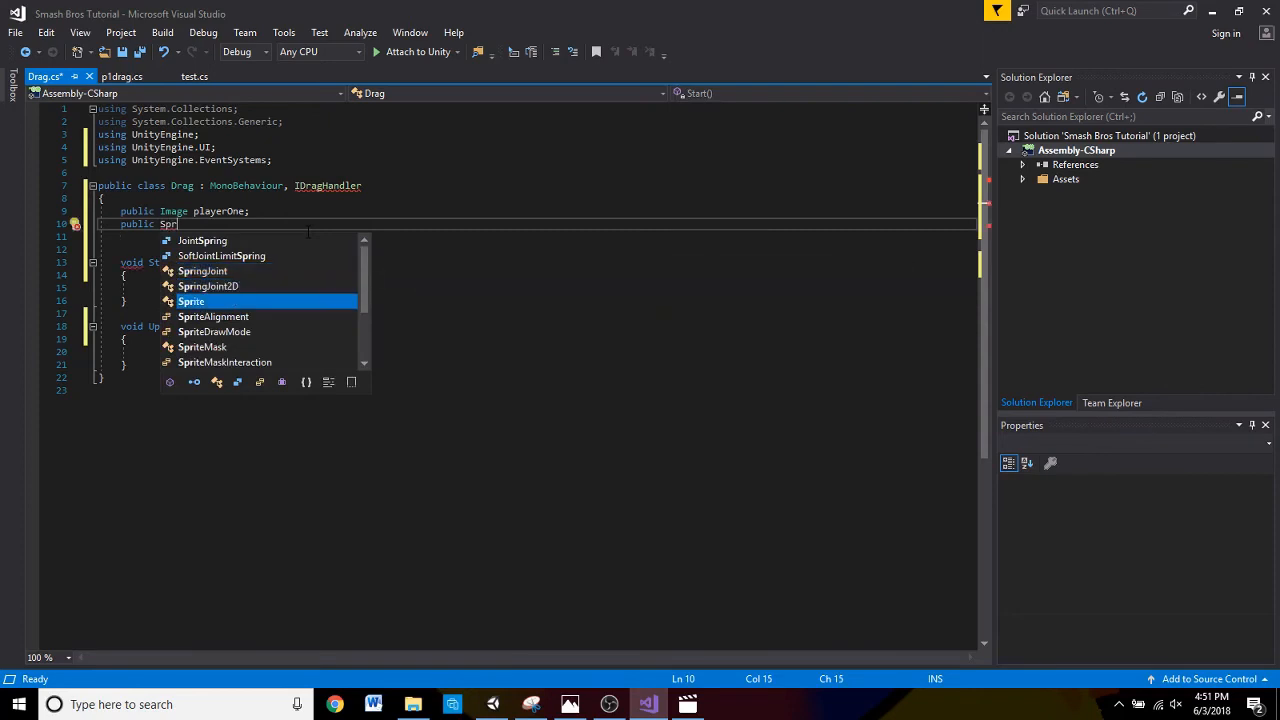
{"action": "key", "text": "space"}
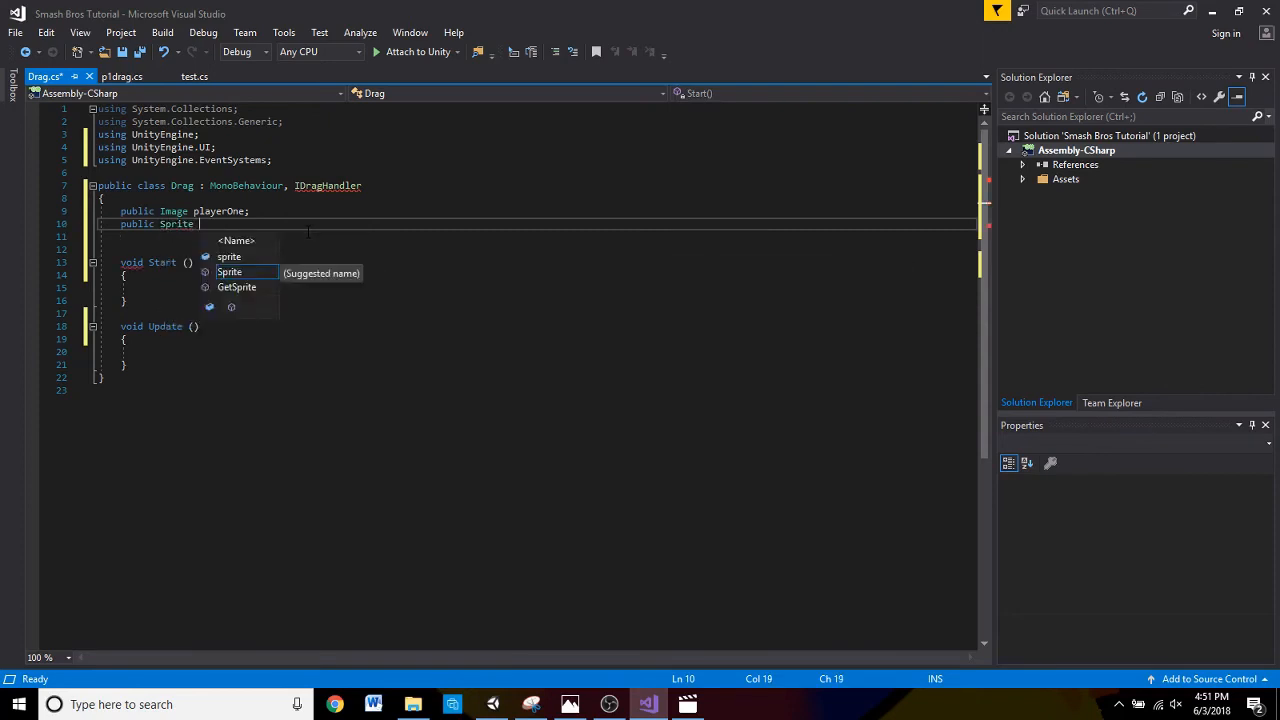
{"action": "type", "text": "ninten"}
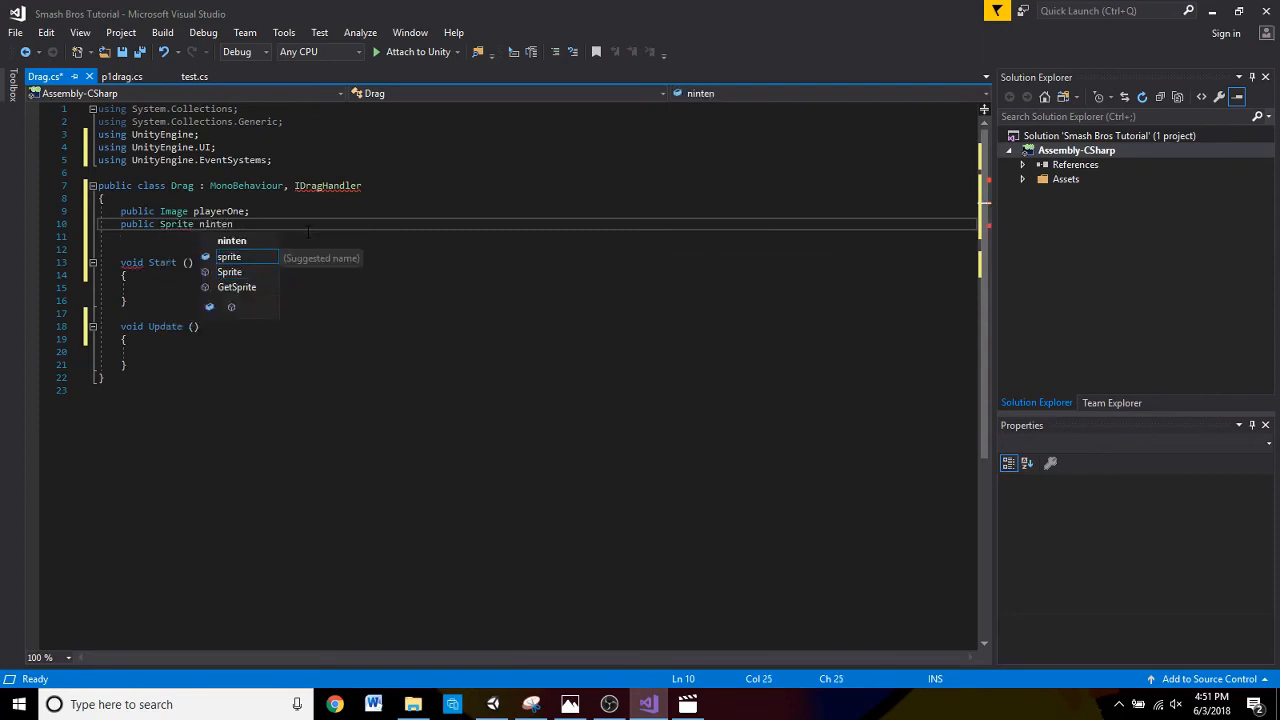
{"action": "type", "text": ";"}
{"action": "key", "text": "Return"}
- Declare a second public Sprite variable named ori below ninten, followed by a new line
{"action": "type", "text": "pu"}
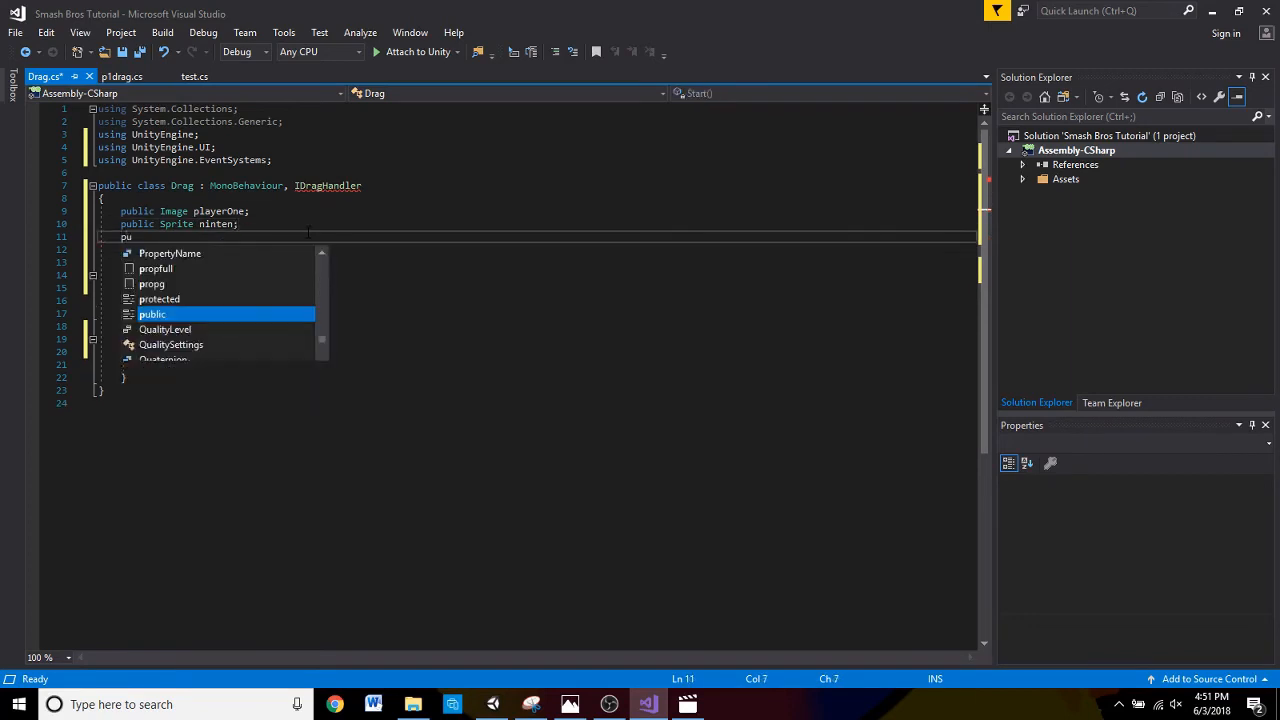
{"action": "type", "text": "blic S"}
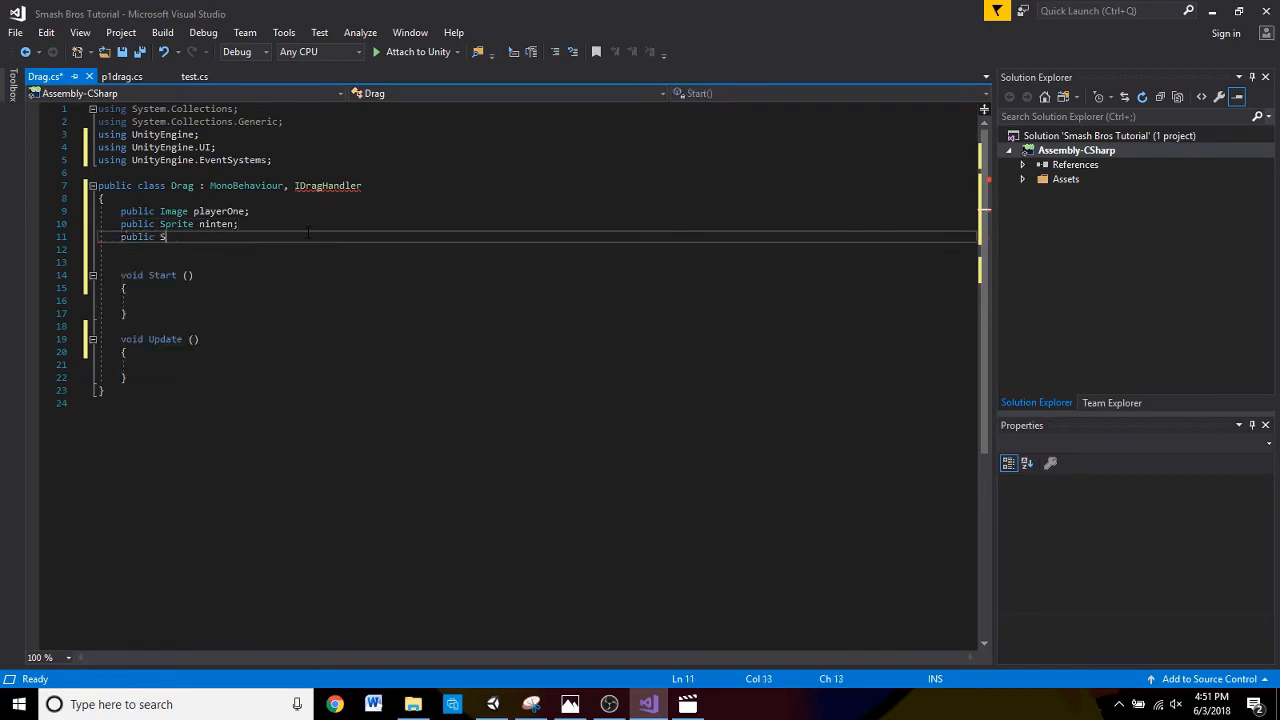
{"action": "type", "text": "prite"}
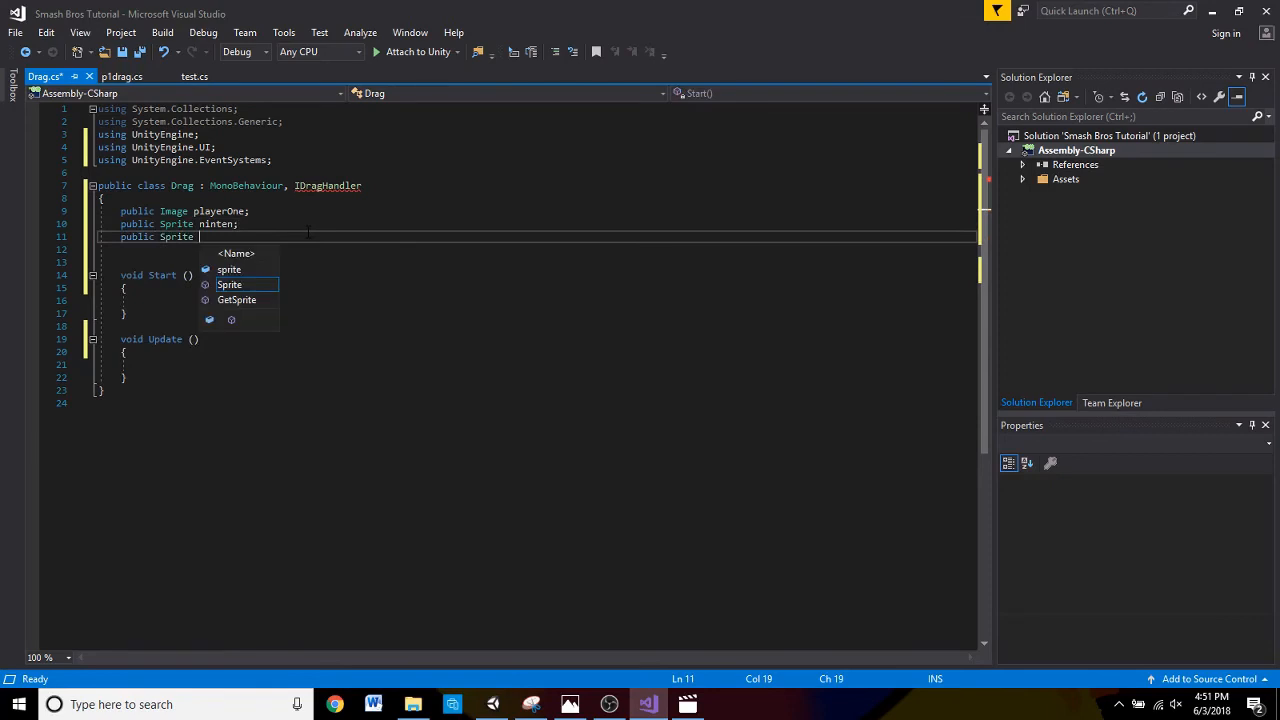
{"action": "type", "text": "ori"}
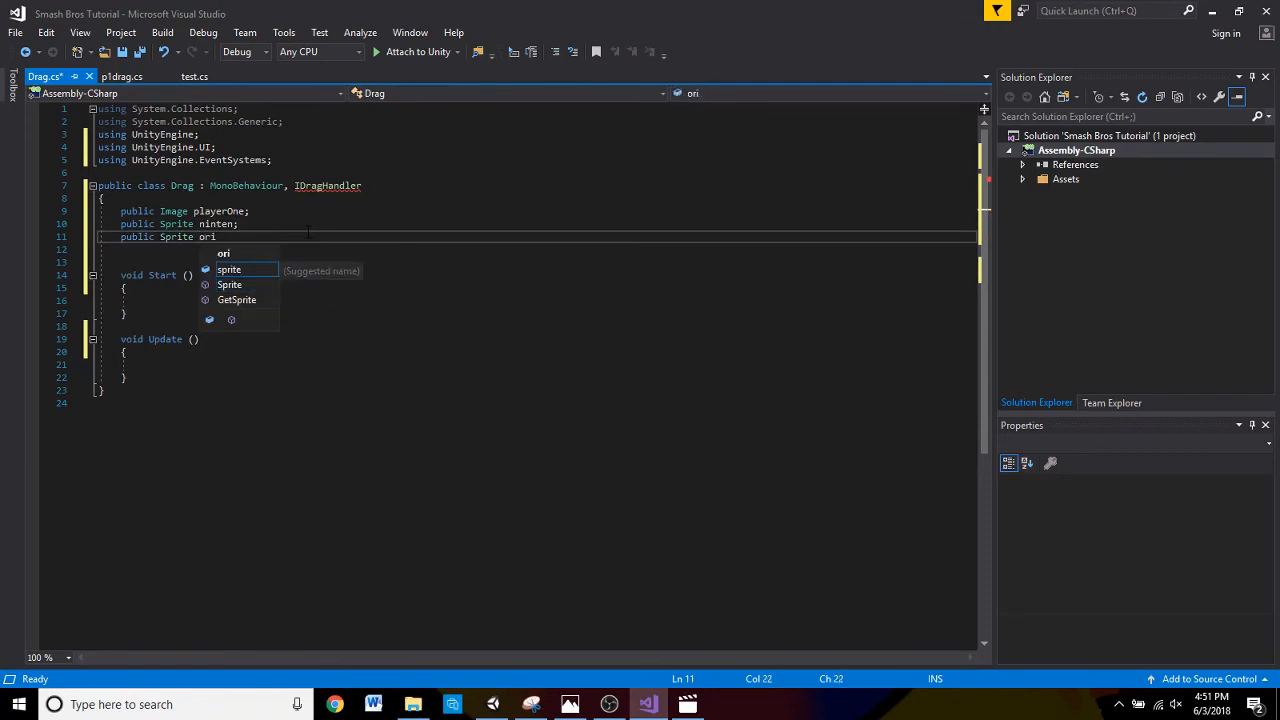
{"action": "type", "text": ";"}
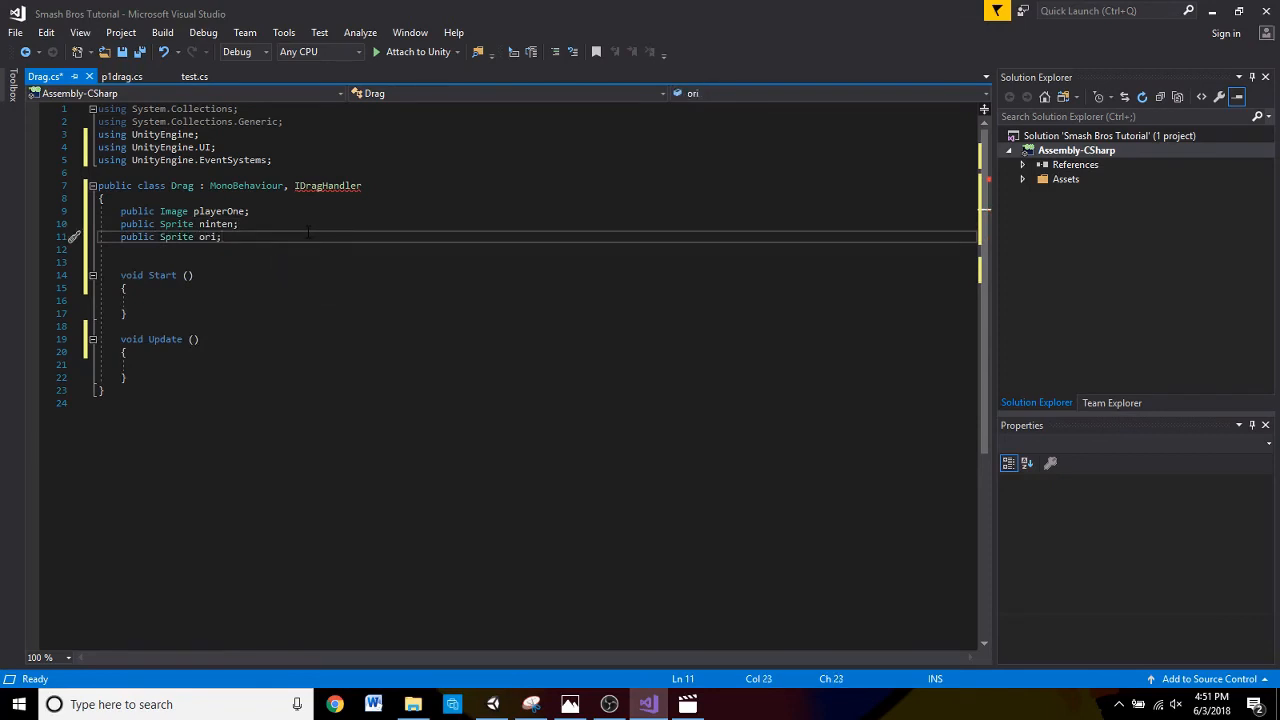
{"action": "key", "text": "Return"}
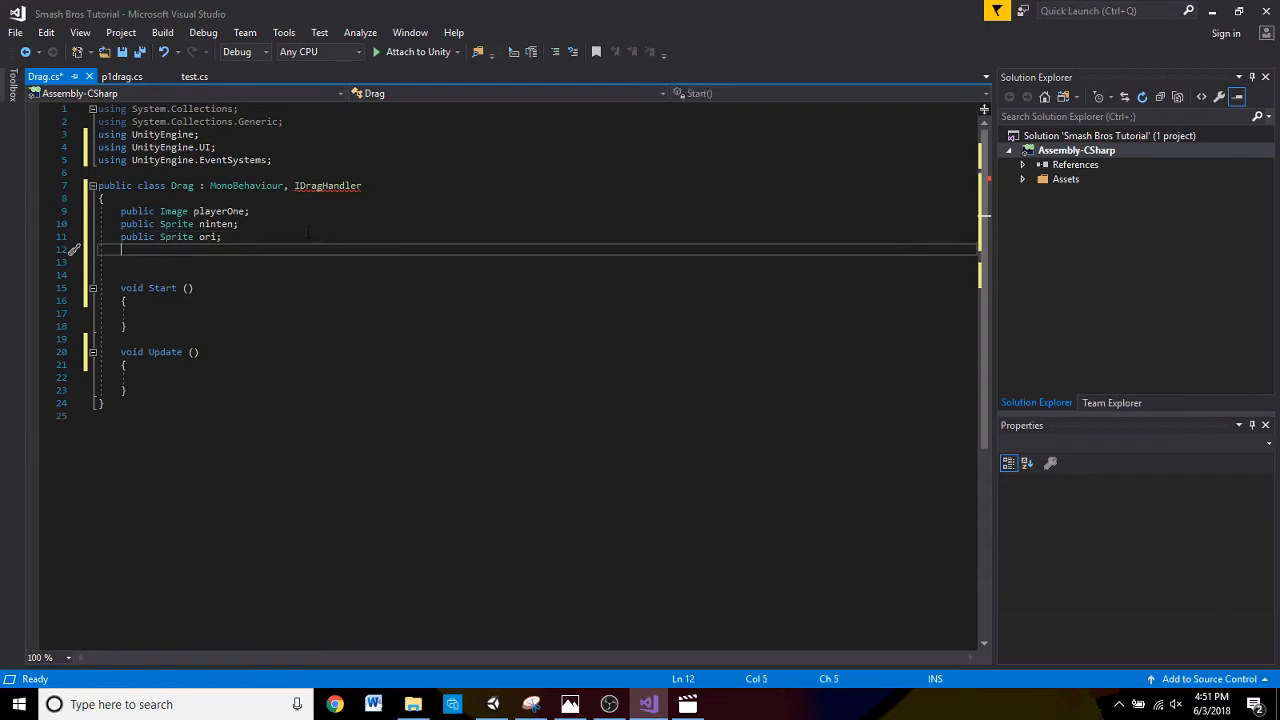
- Begin a public Collider2D declaration below the ori variable, with collider1 as its first variable
{"action": "type", "text": "public Coll"}
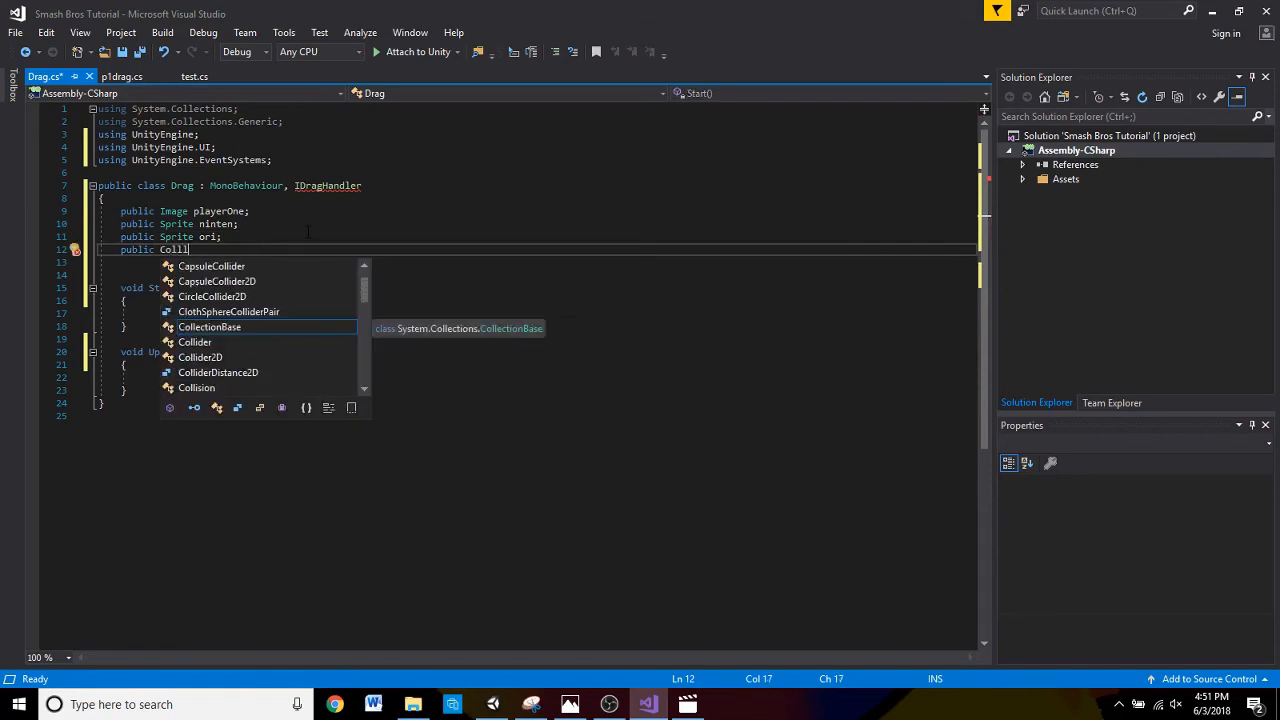
{"action": "type", "text": "i"}
{"action": "key", "text": "Down"}
{"action": "key", "text": "Down"}
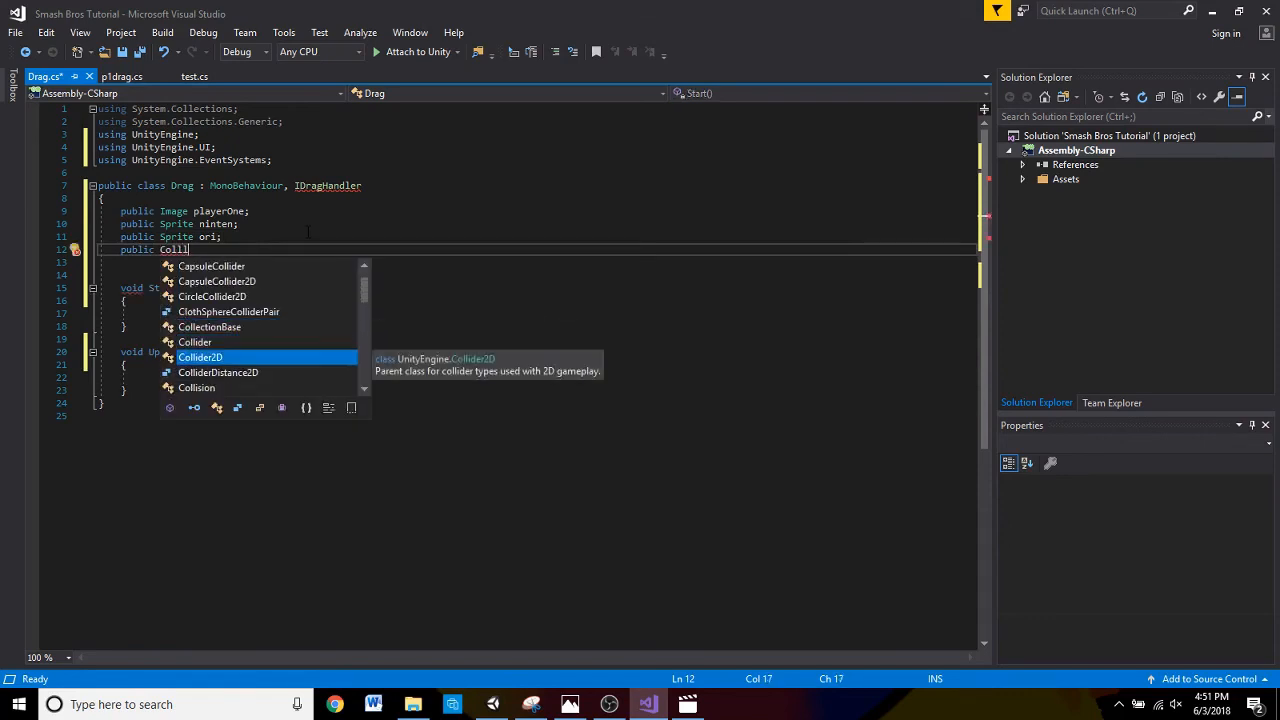
{"action": "key", "text": "Tab"}
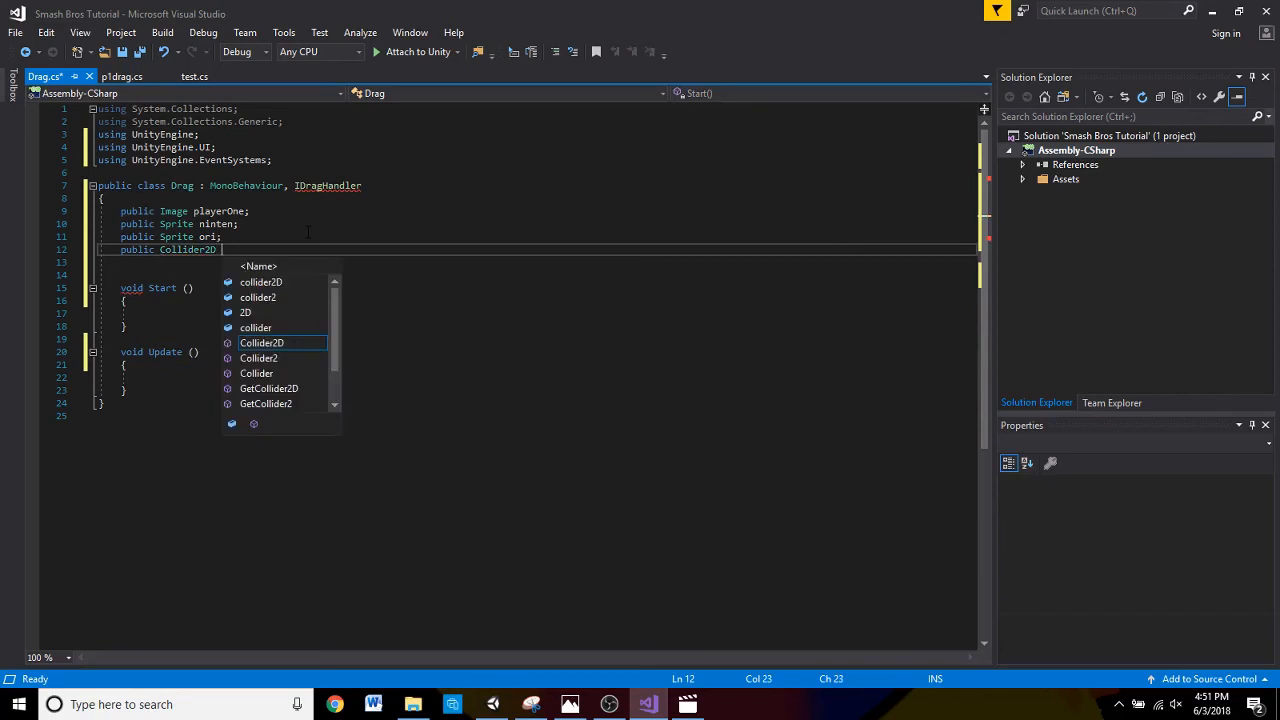
{"action": "type", "text": "colli"}
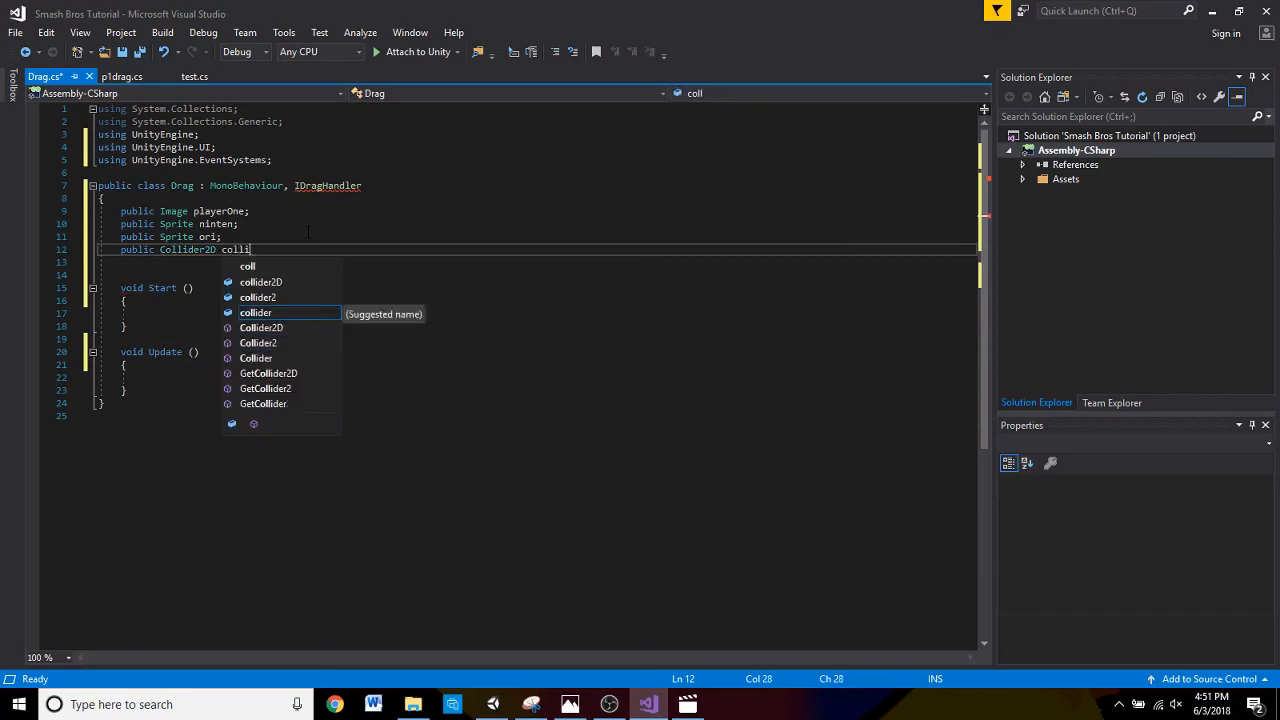
{"action": "type", "text": "der"}
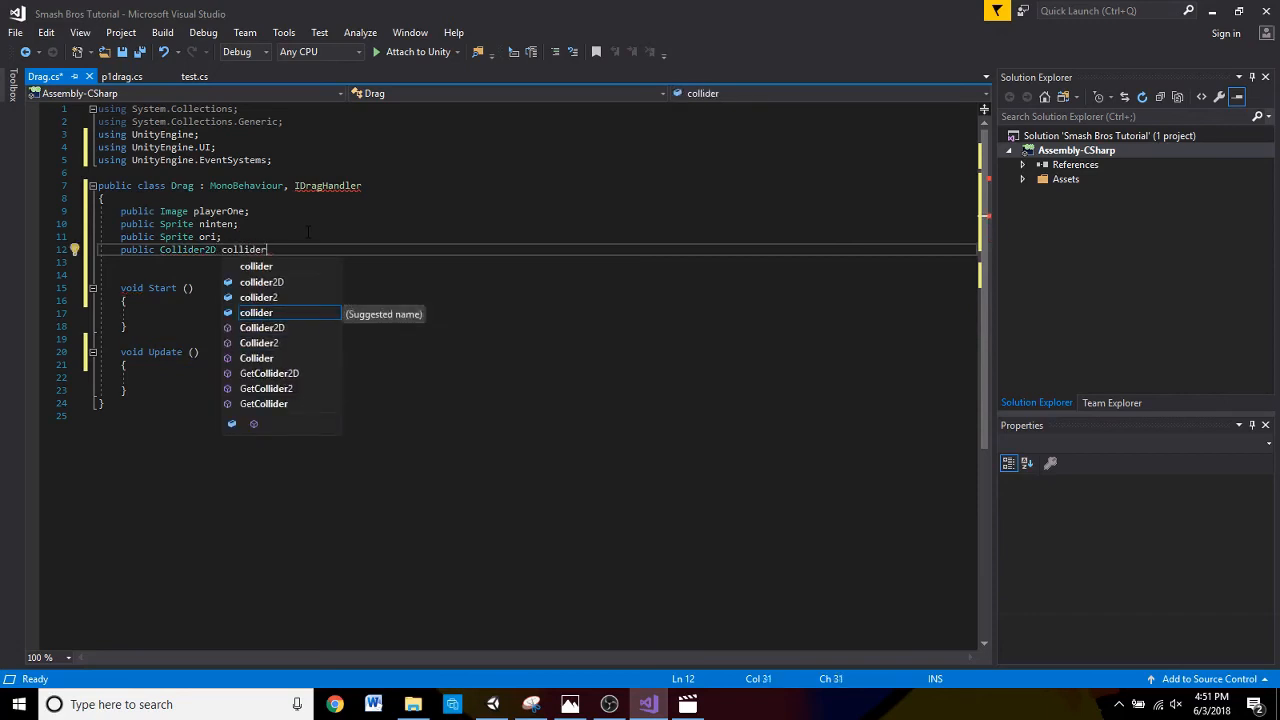
{"action": "type", "text": "1"}
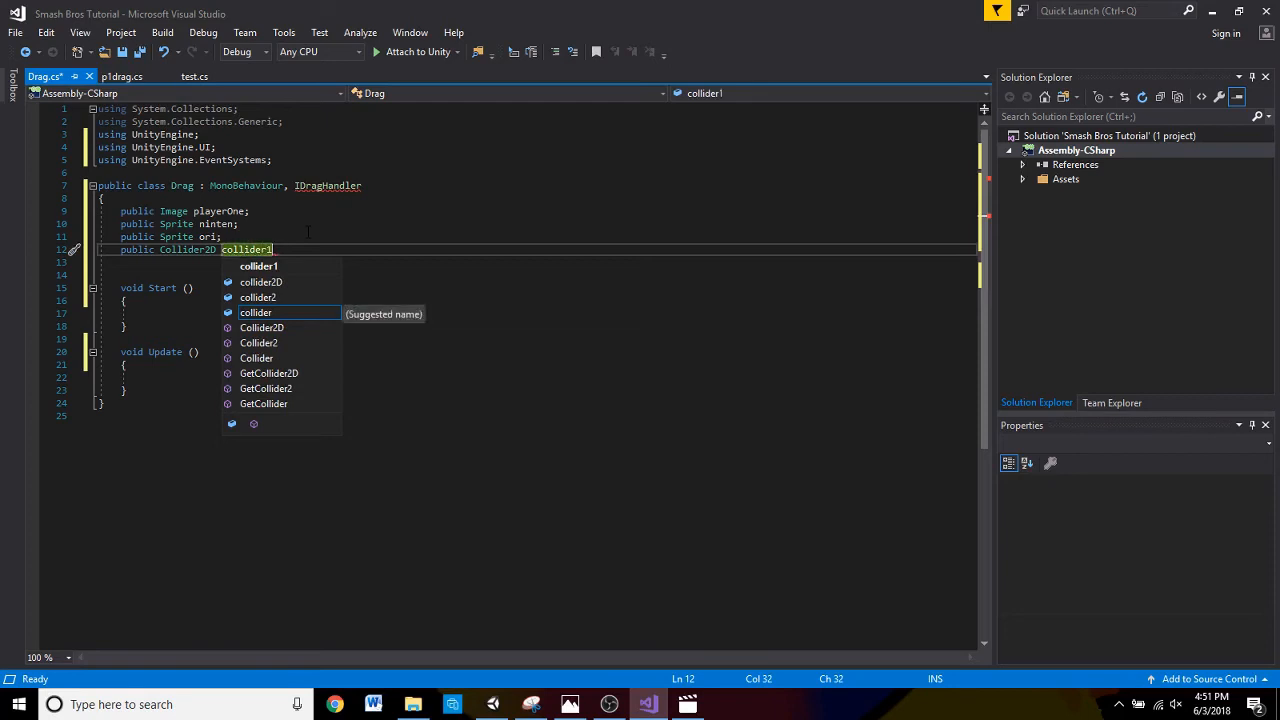
- Add collider2 and collider3 to the Collider2D declaration and end it with a semicolon
{"action": "type", "text": ","}
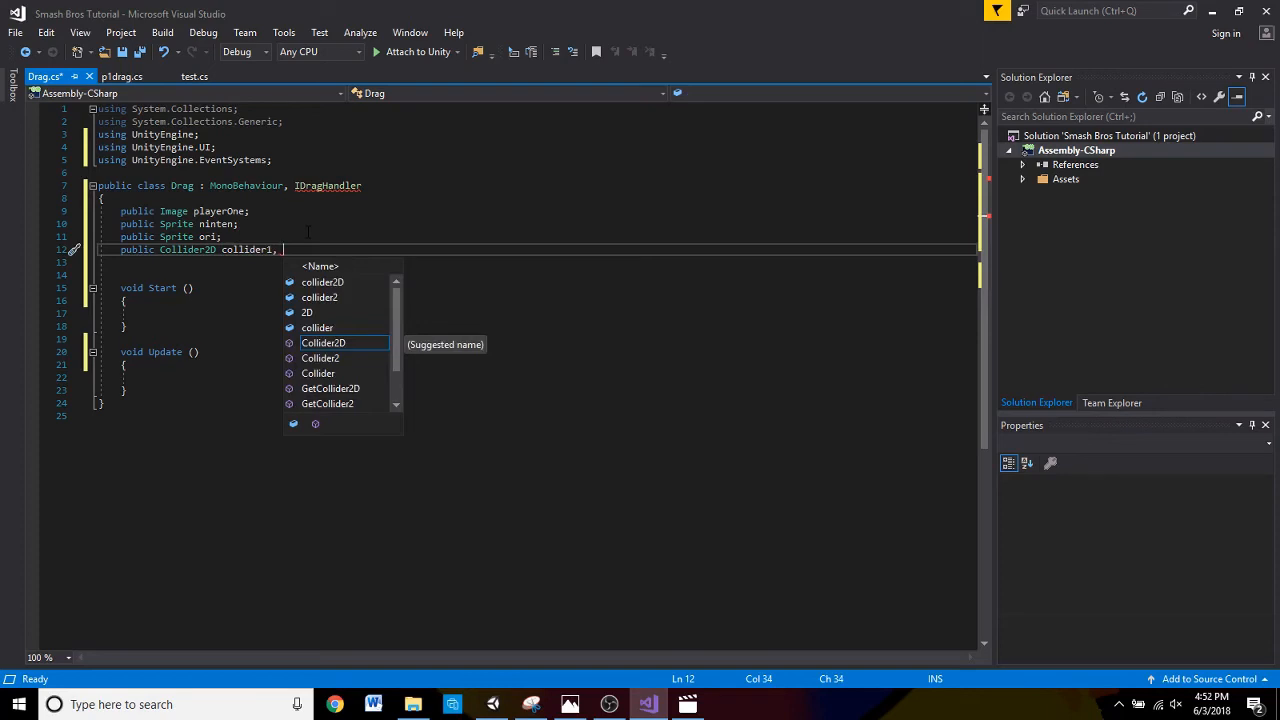
{"action": "type", "text": "collider"}
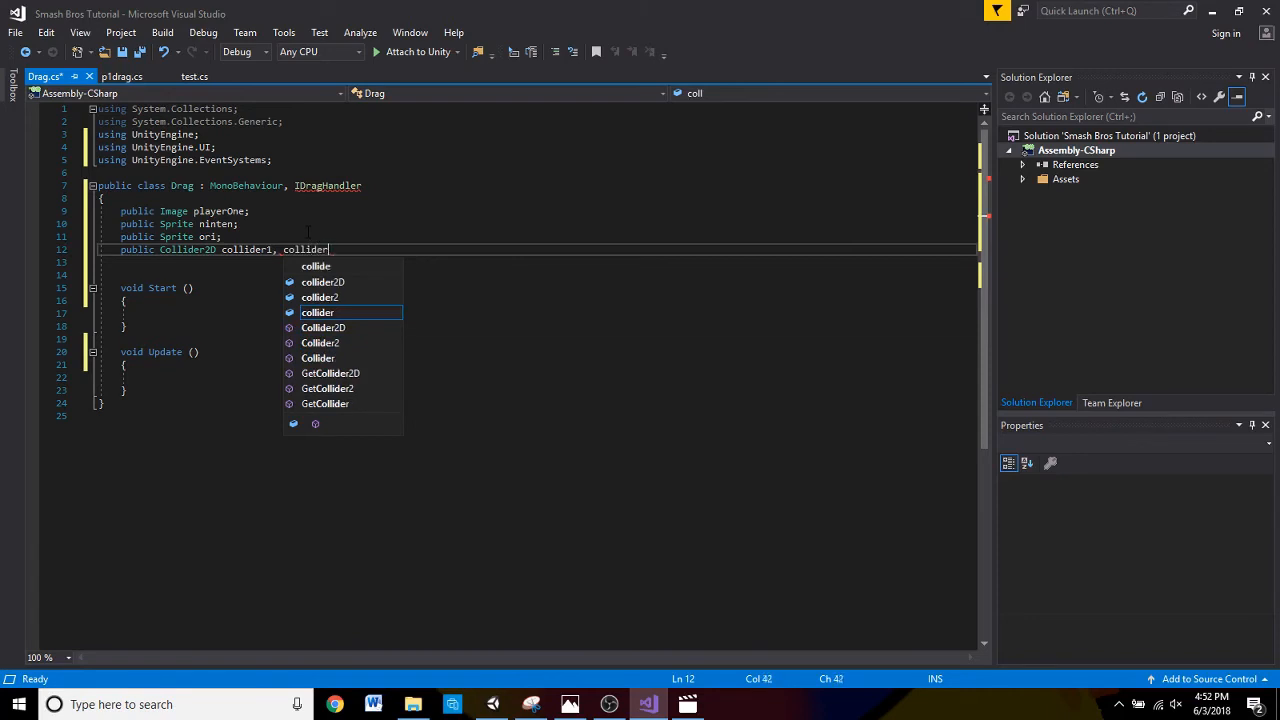
{"action": "type", "text": "2, "}
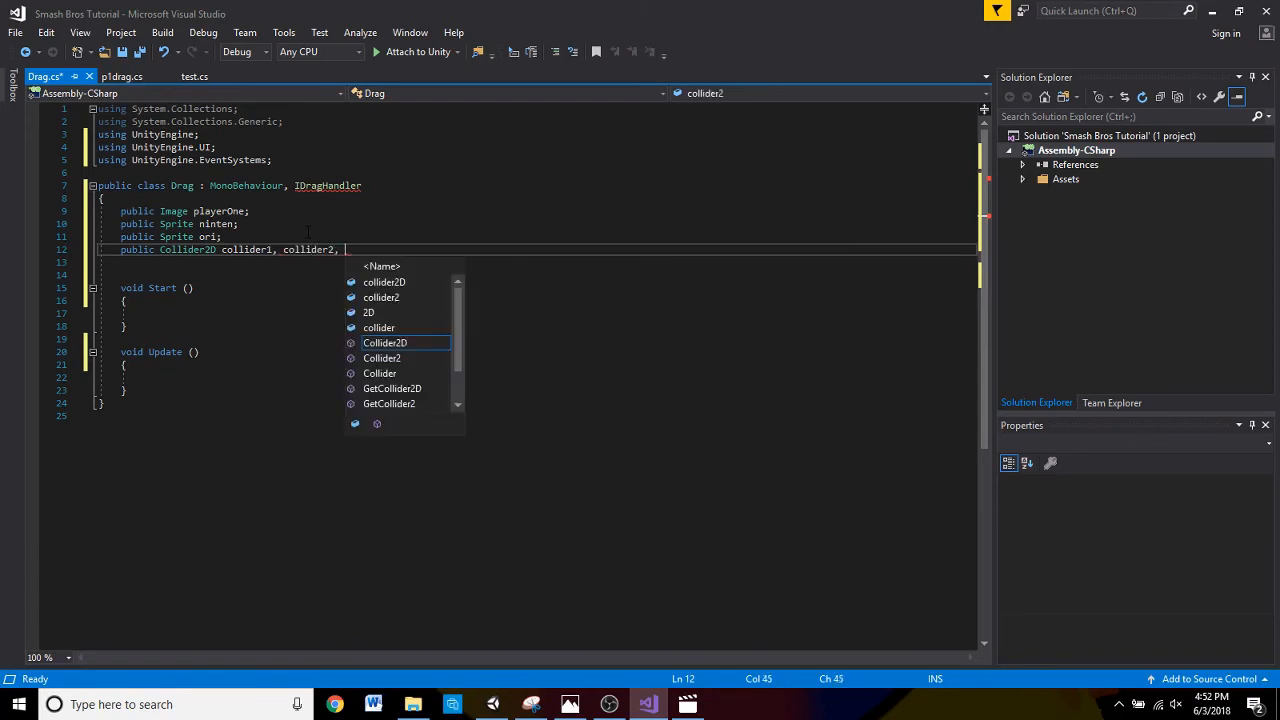
{"action": "type", "text": "coll"}
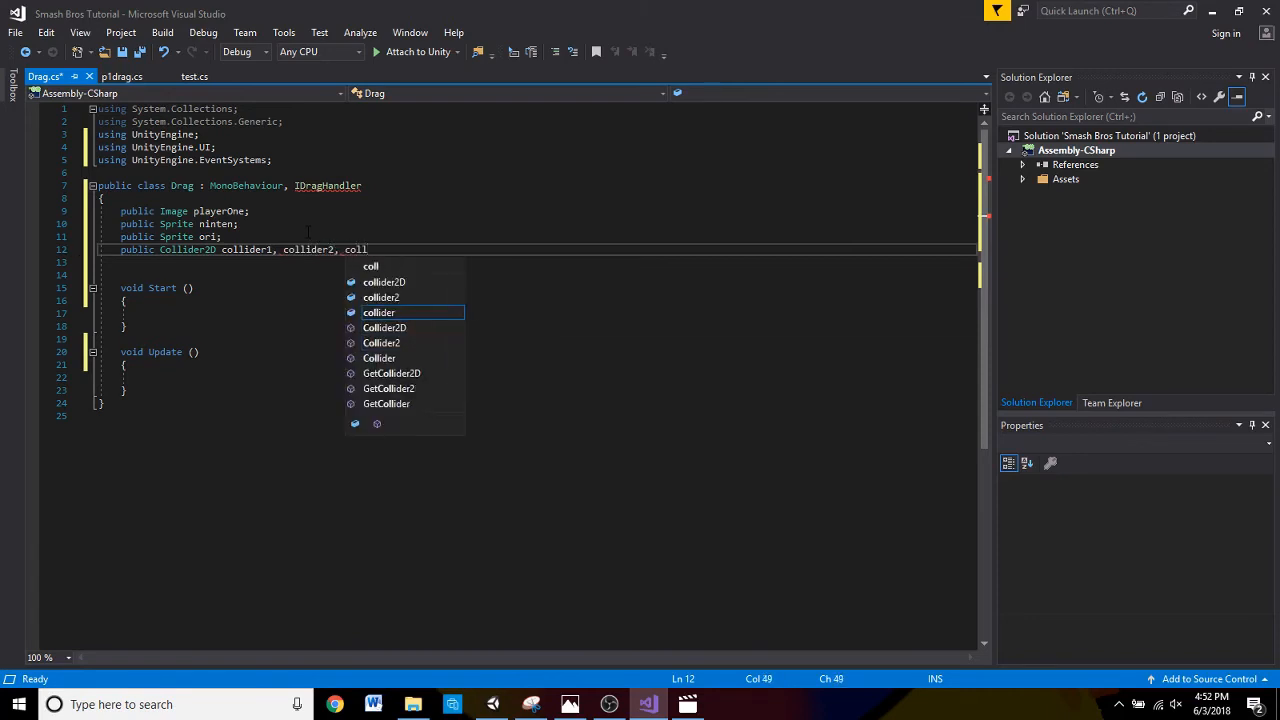
{"action": "type", "text": "ider3"}
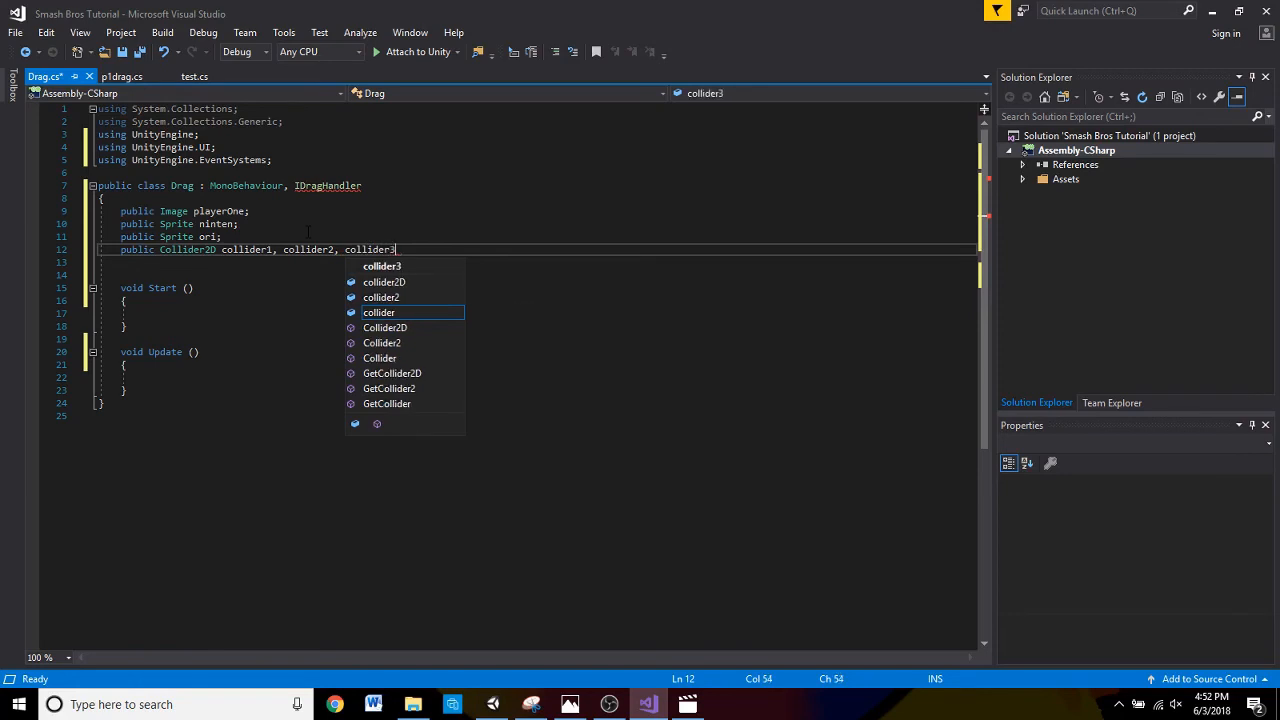
{"action": "type", "text": ";"}
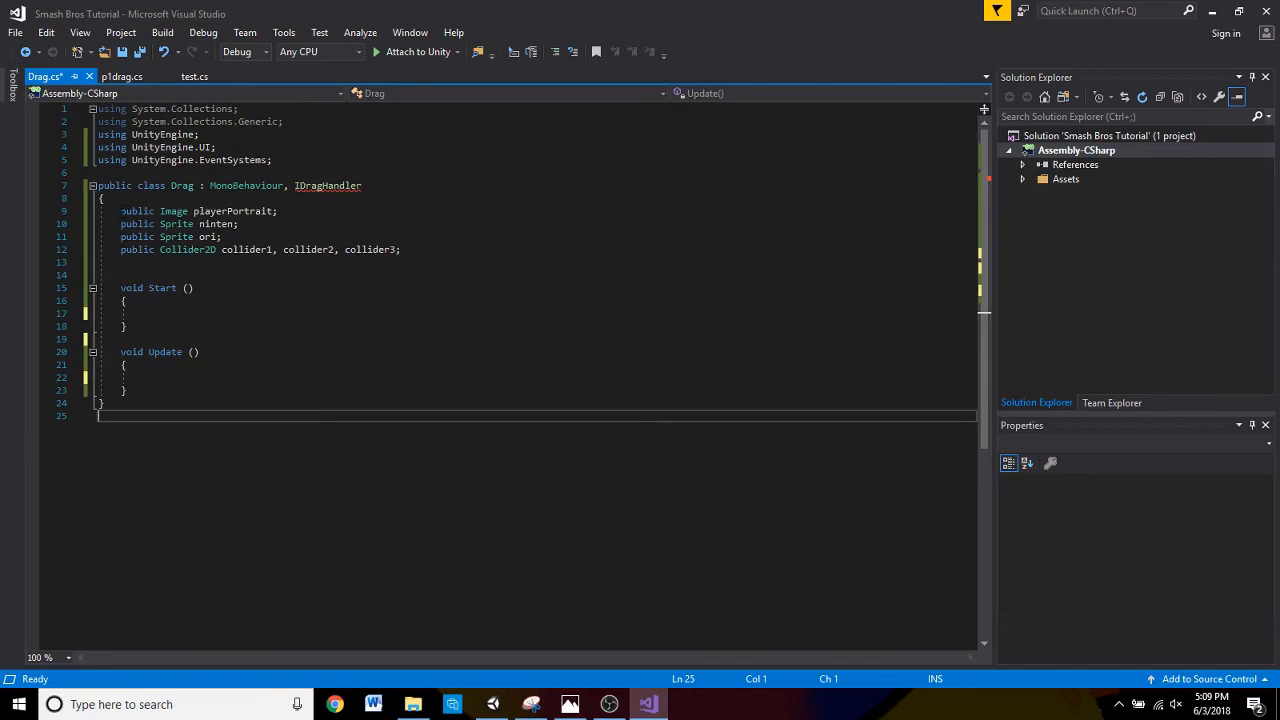
{"action": "left_click_drag", "start_coordinate": [193, 211], "coordinate": [274, 211]}
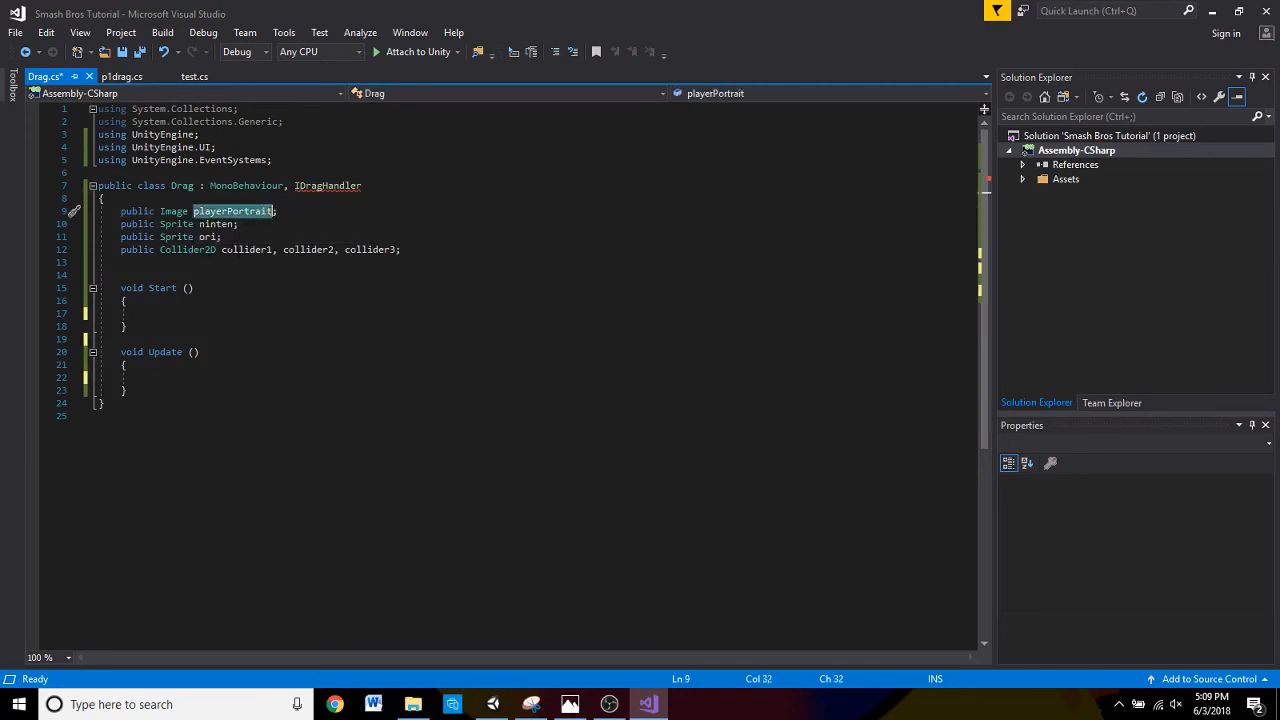
{"action": "left_click", "coordinate": [217, 211]}
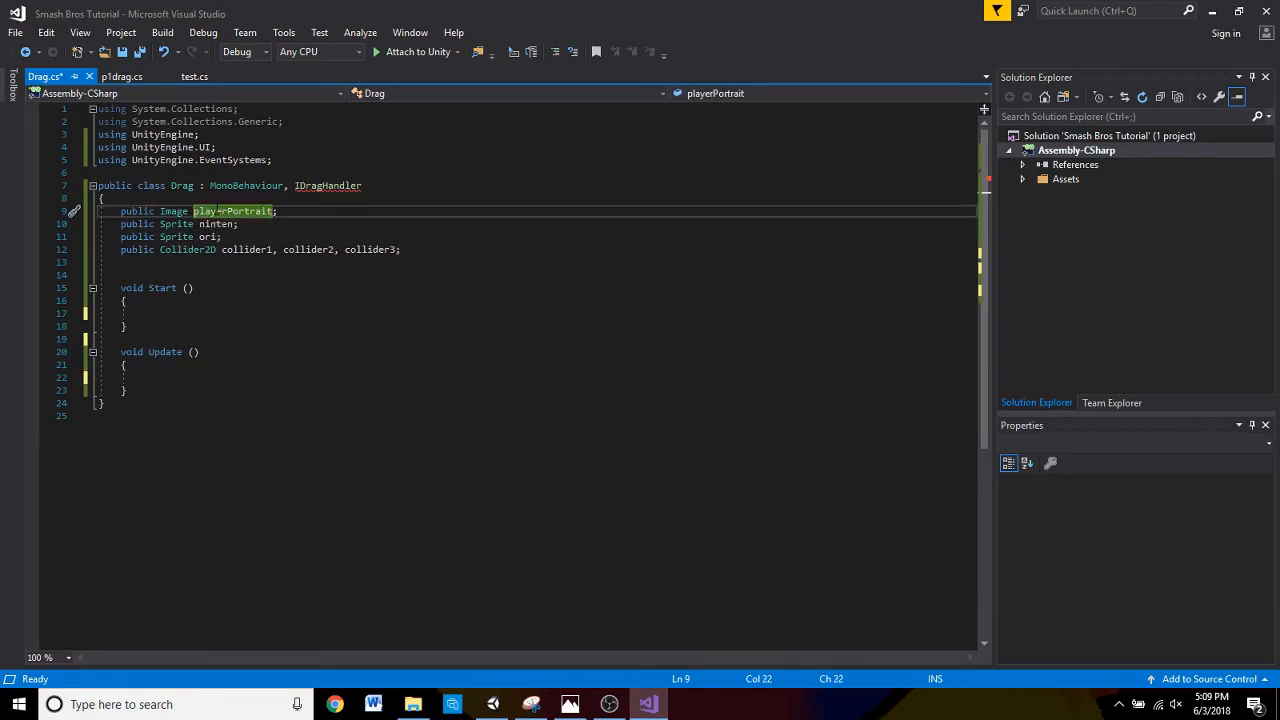
{"action": "left_click", "coordinate": [240, 211]}
- Write the statement playerPortrait.enabled - false; inside the body of the Start method
{"action": "left_click", "coordinate": [170, 312]}
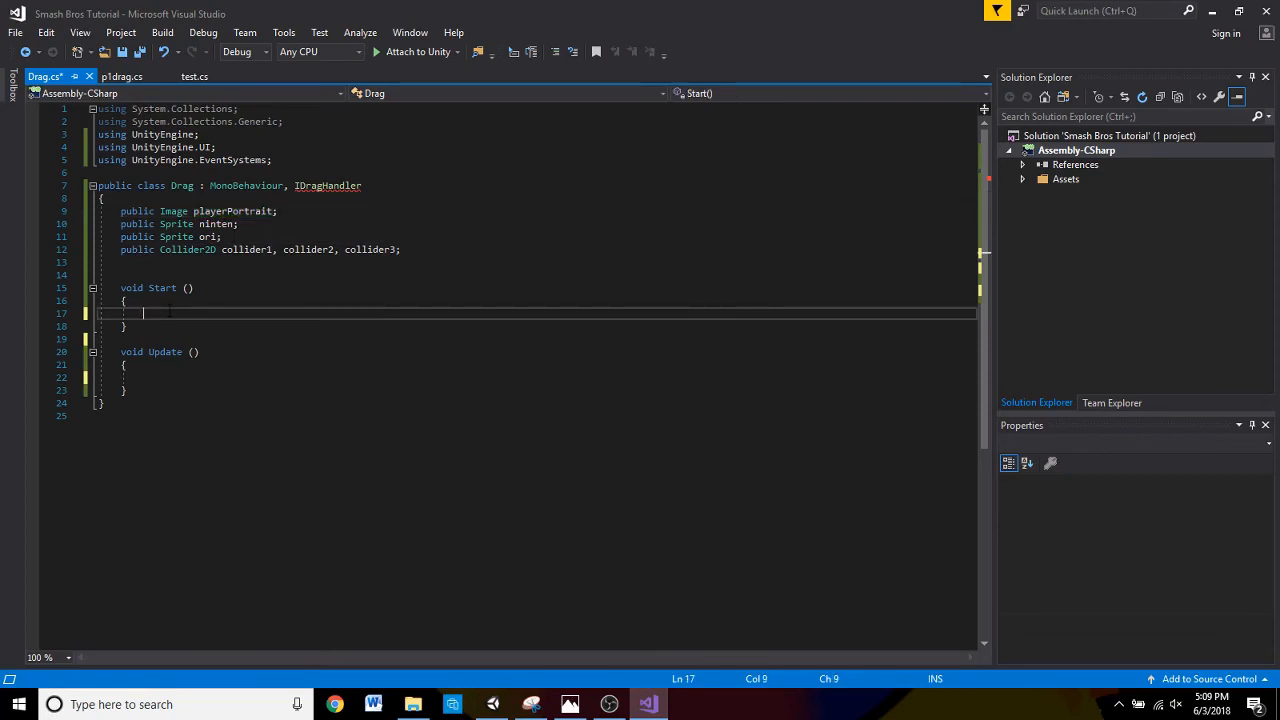
{"action": "type", "text": "play"}
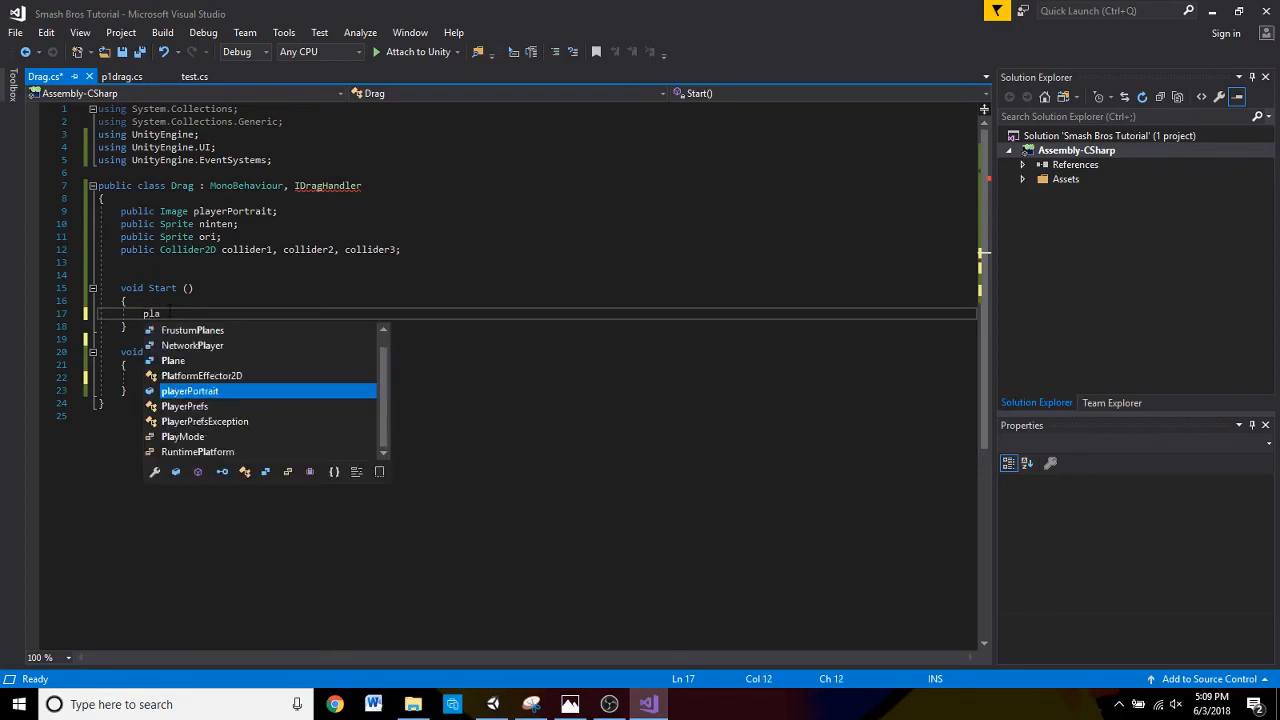
{"action": "key", "text": "Tab"}
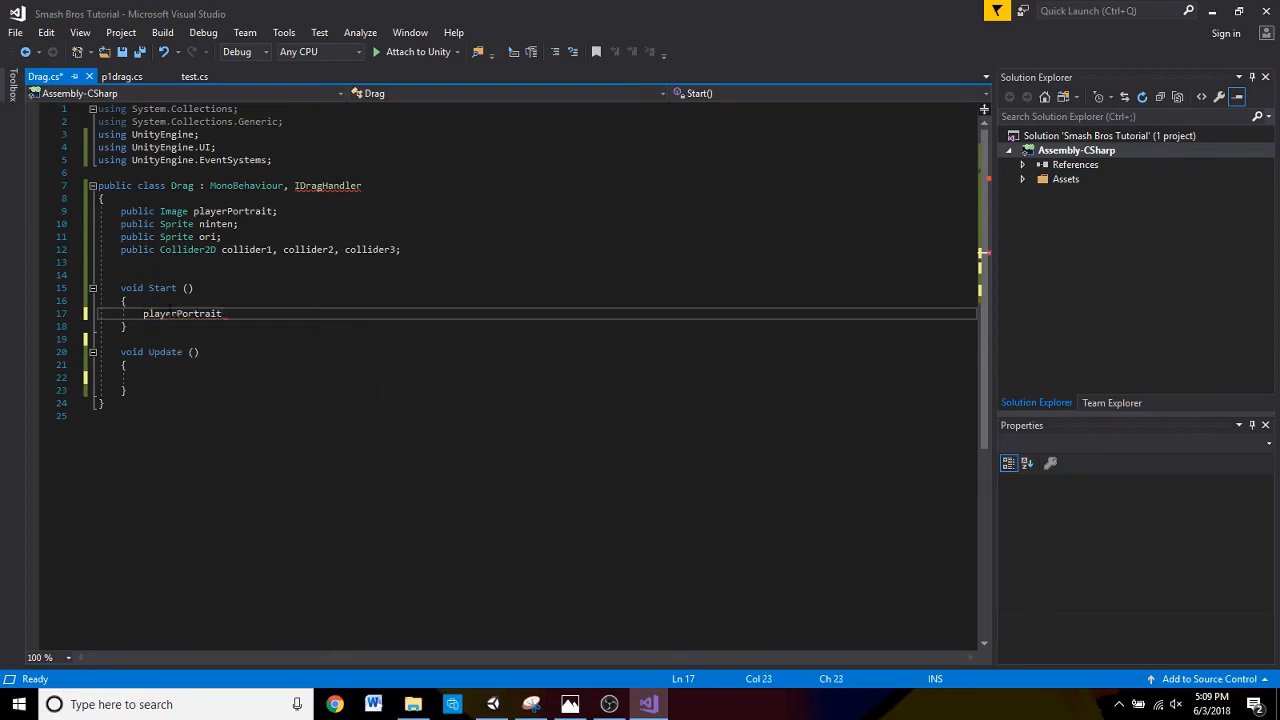
{"action": "type", "text": ".ena"}
{"action": "key", "text": "Tab"}
{"action": "type", "text": "= falsde"}
{"action": "key", "text": "BackSpace"}
{"action": "key", "text": "BackSpace"}
{"action": "type", "text": "e;"}
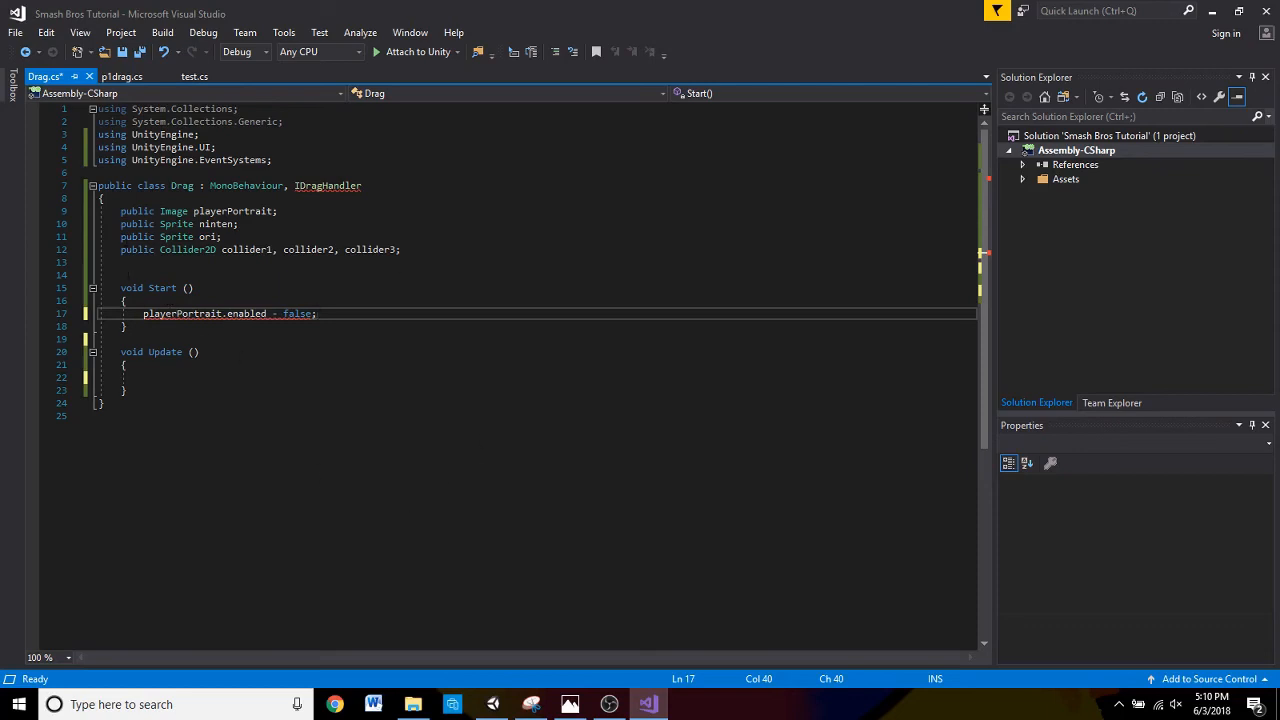
- Add an empty public void OnMouseDrag() method between the Start and Update methods
{"action": "key", "text": "Down"}
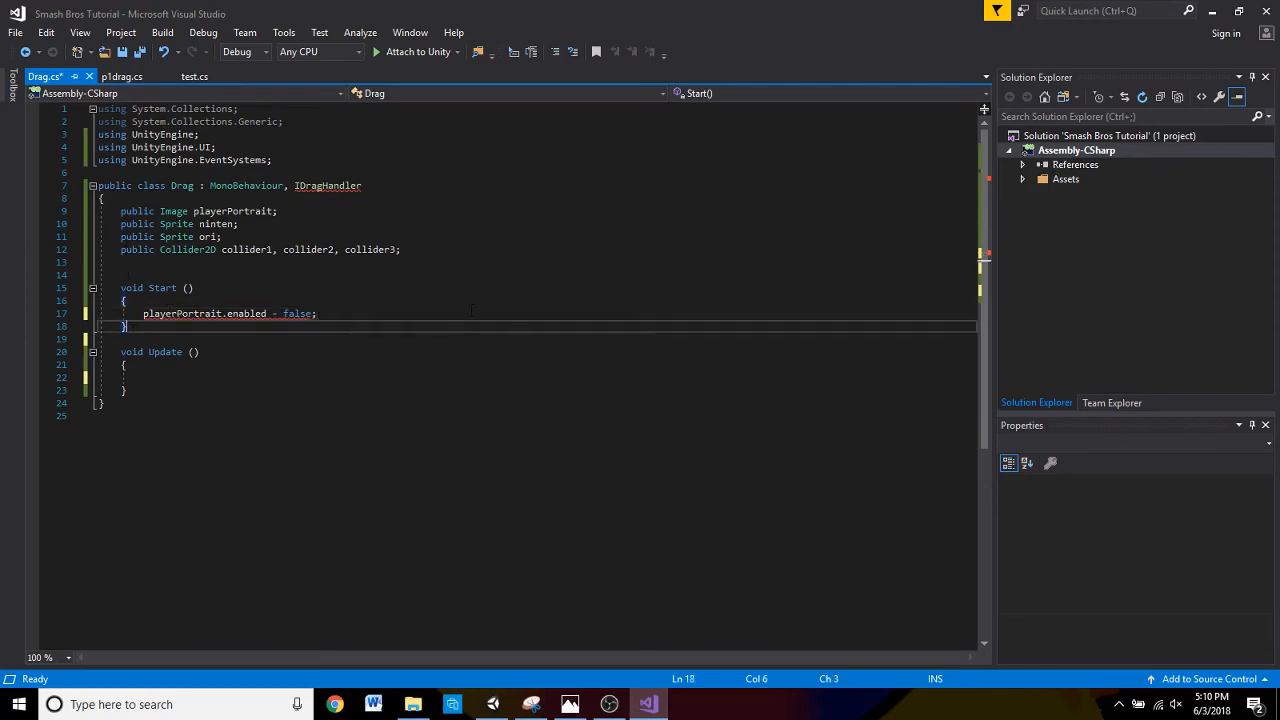
{"action": "key", "text": "Return"}
{"action": "key", "text": "Return"}
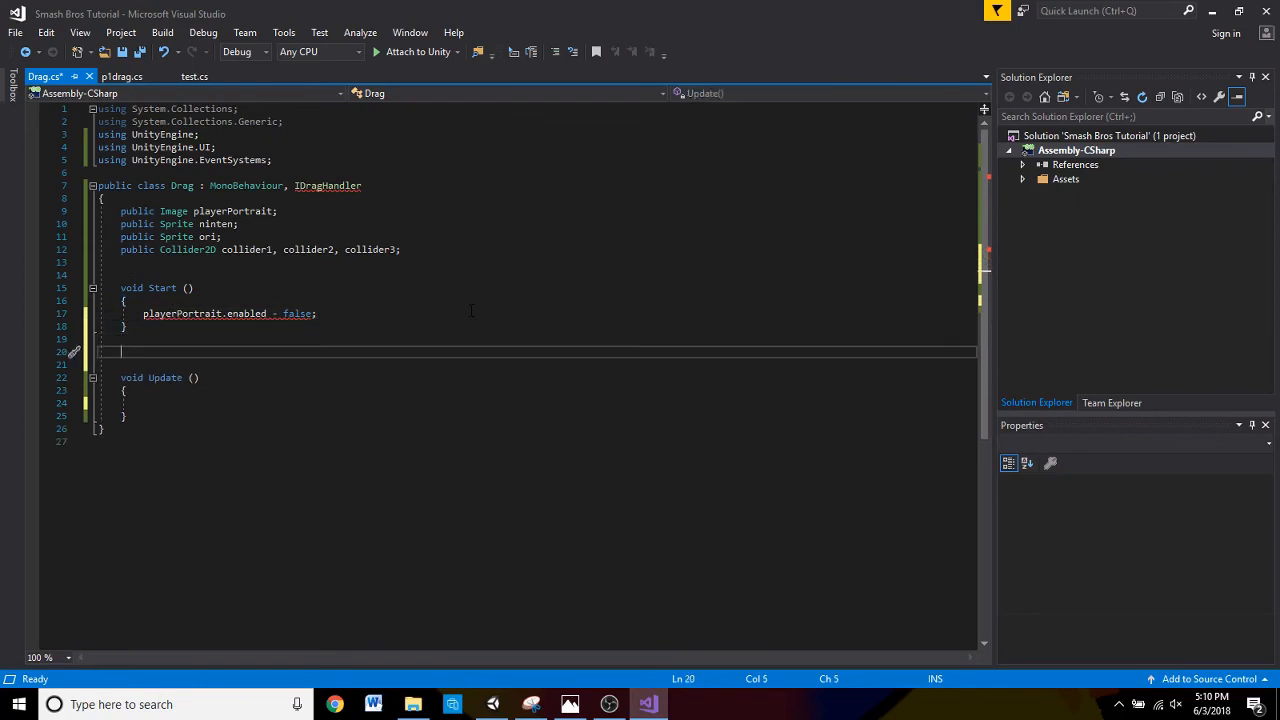
{"action": "type", "text": "publ"}
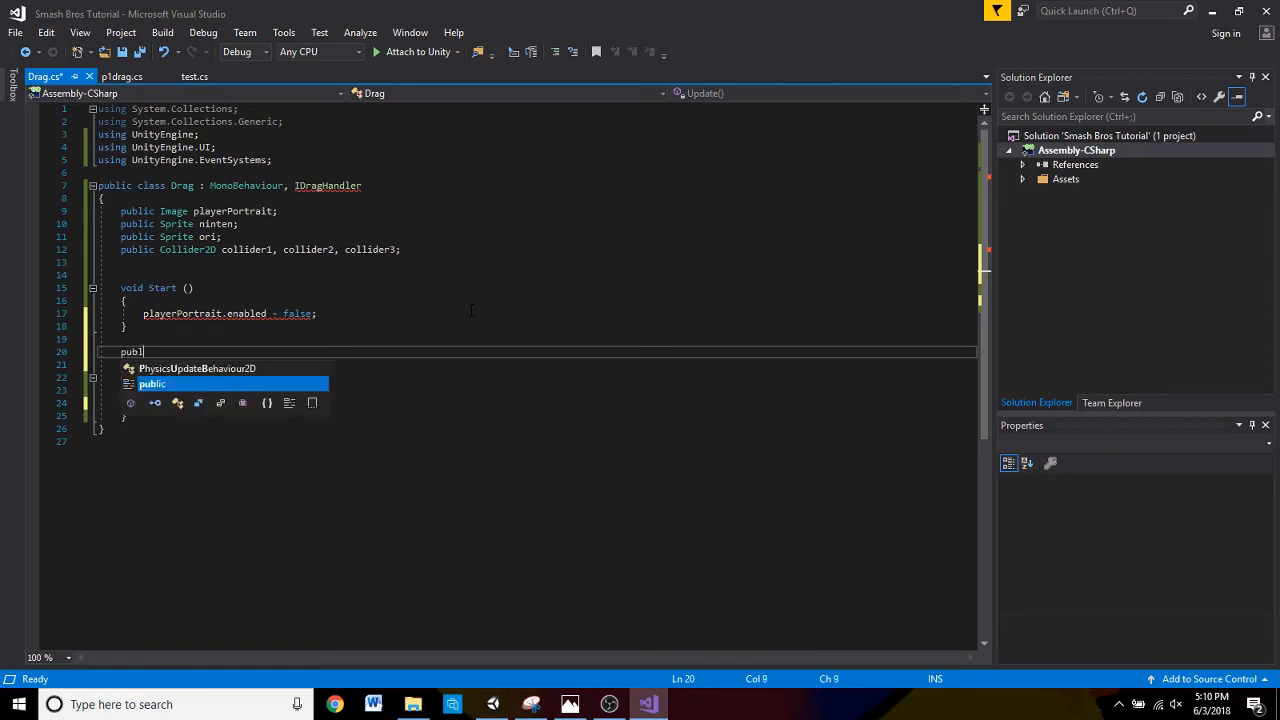
{"action": "type", "text": "ic void "}
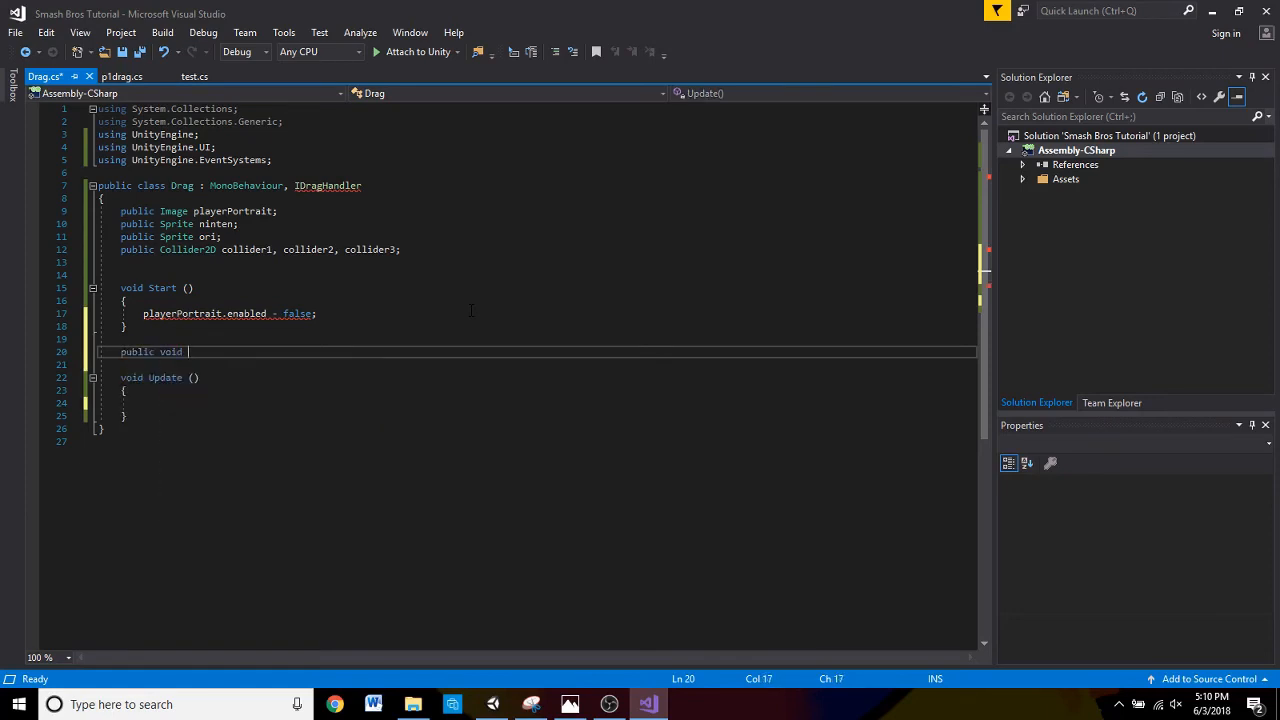
{"action": "type", "text": "On"}
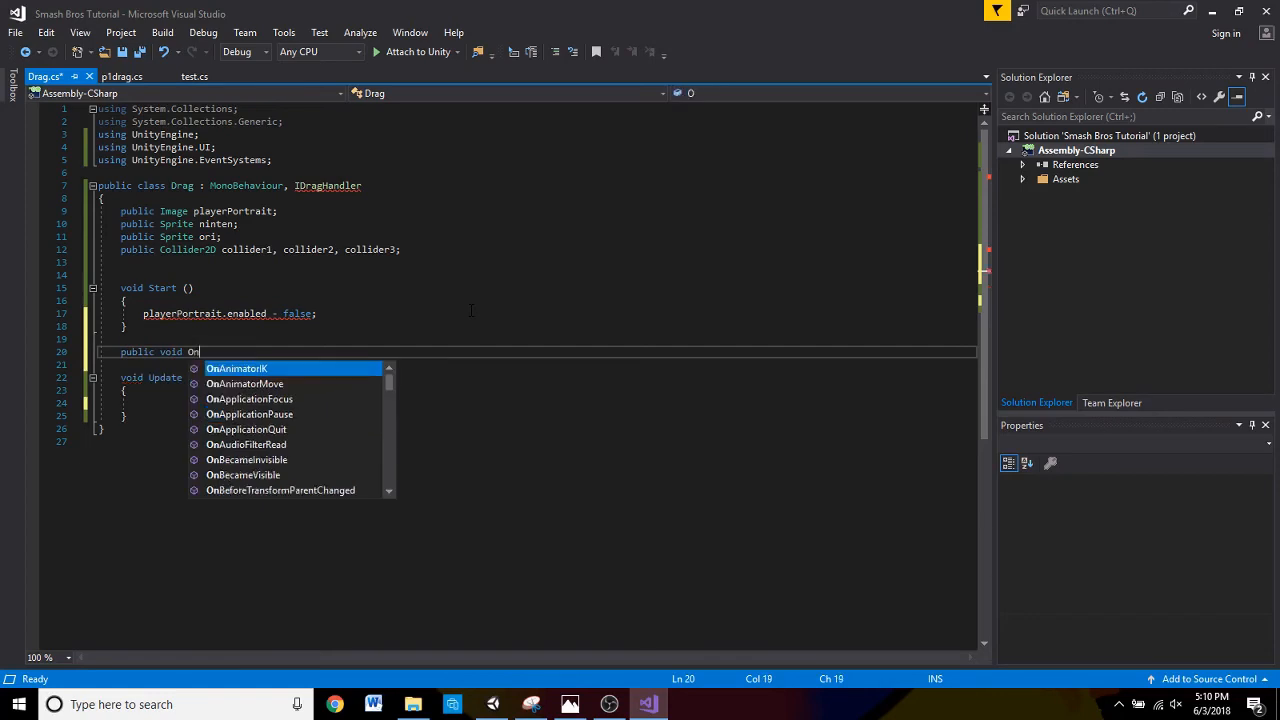
{"action": "type", "text": "Drag"}
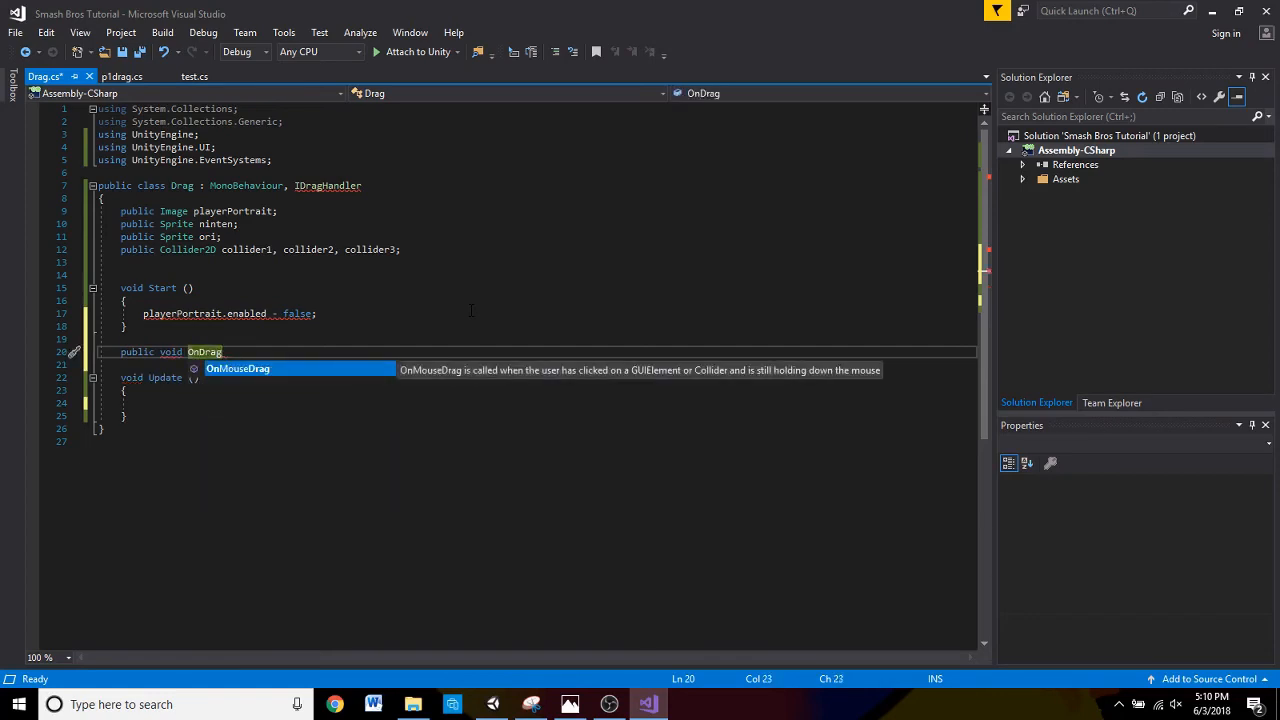
{"action": "key", "text": "Tab"}
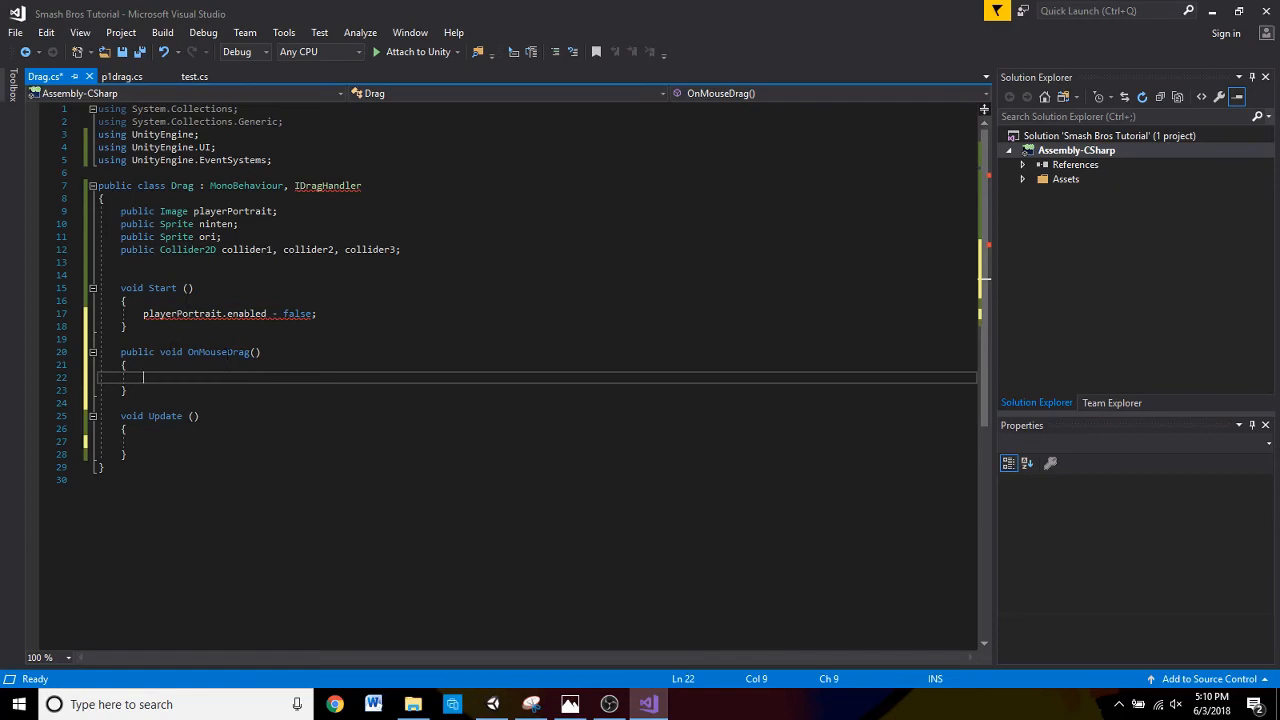
- Rename the OnMouseDrag method to OnDrag
{"action": "left_click", "coordinate": [228, 352]}
{"action": "key", "text": "BackSpace"}
{"action": "key", "text": "BackSpace"}
{"action": "key", "text": "BackSpace"}
{"action": "key", "text": "BackSpace"}
{"action": "key", "text": "BackSpace"}
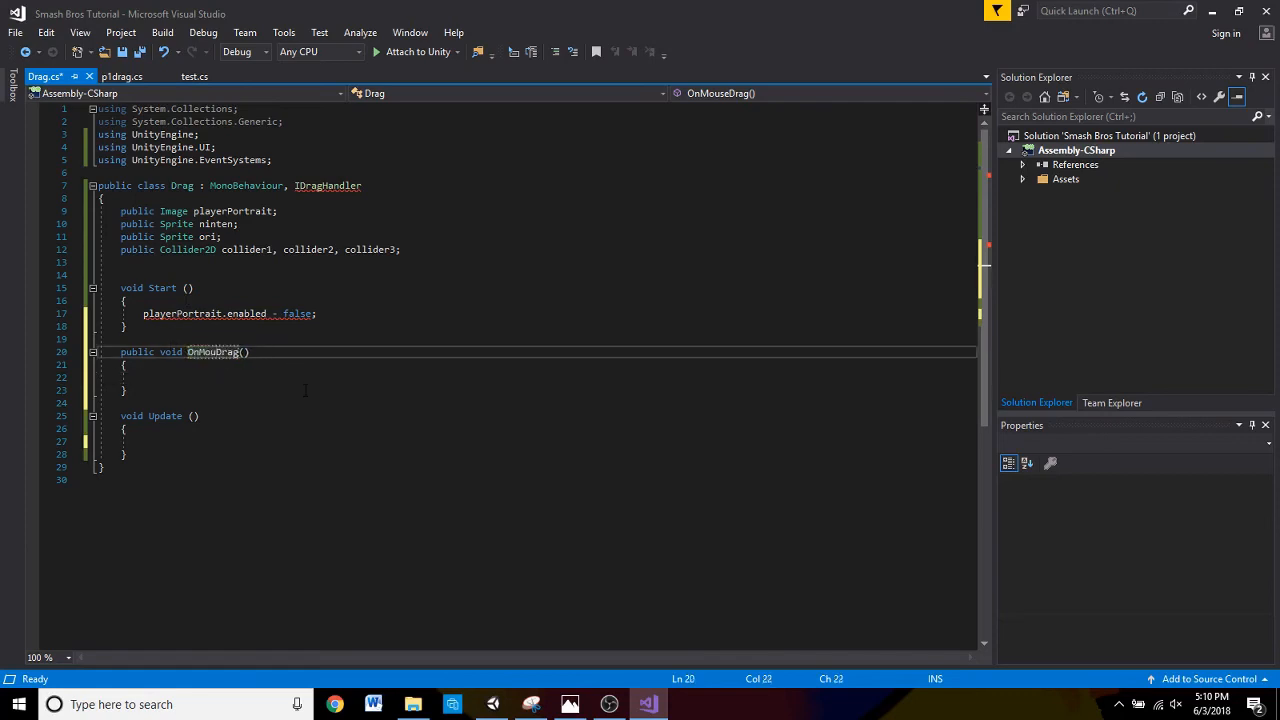
{"action": "key", "text": "Right"}
{"action": "key", "text": "Right"}
{"action": "key", "text": "Right"}
{"action": "key", "text": "Right"}
{"action": "key", "text": "Right"}
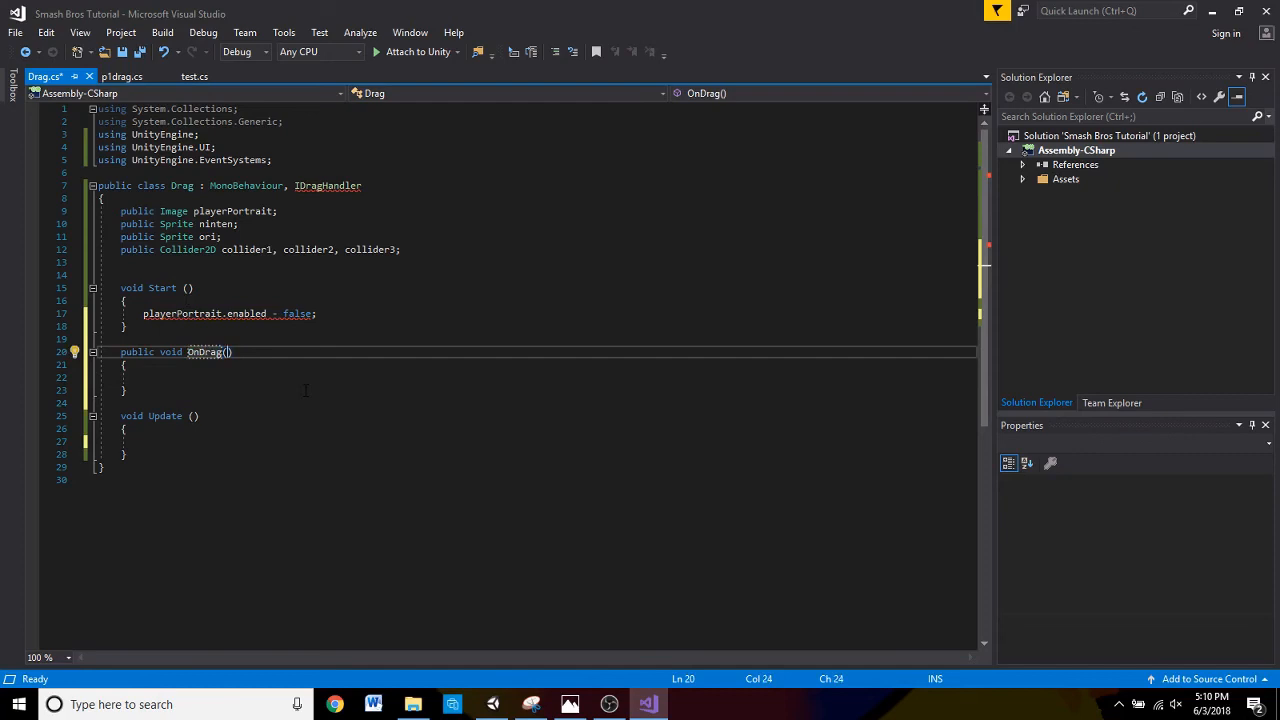
- Give the OnDrag method a PointerEventData parameter called eventData
{"action": "type", "text": "Point"}
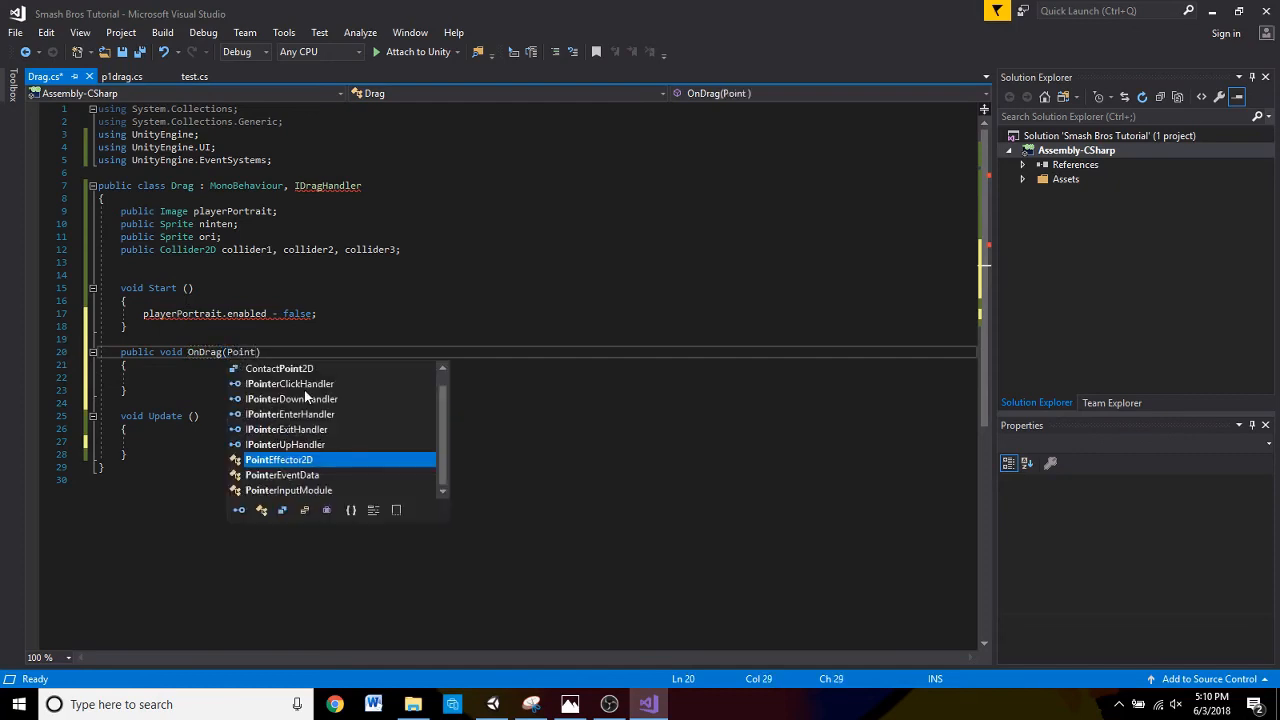
{"action": "type", "text": "erEve"}
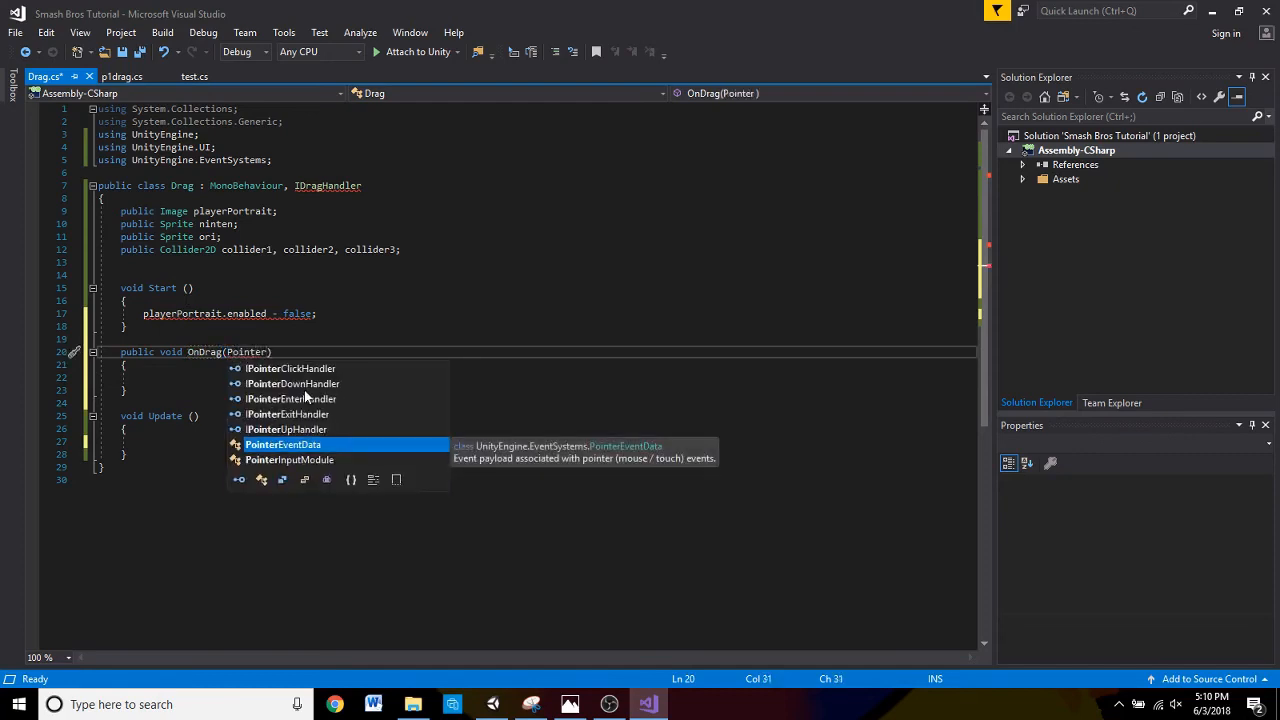
{"action": "type", "text": "ntData "}
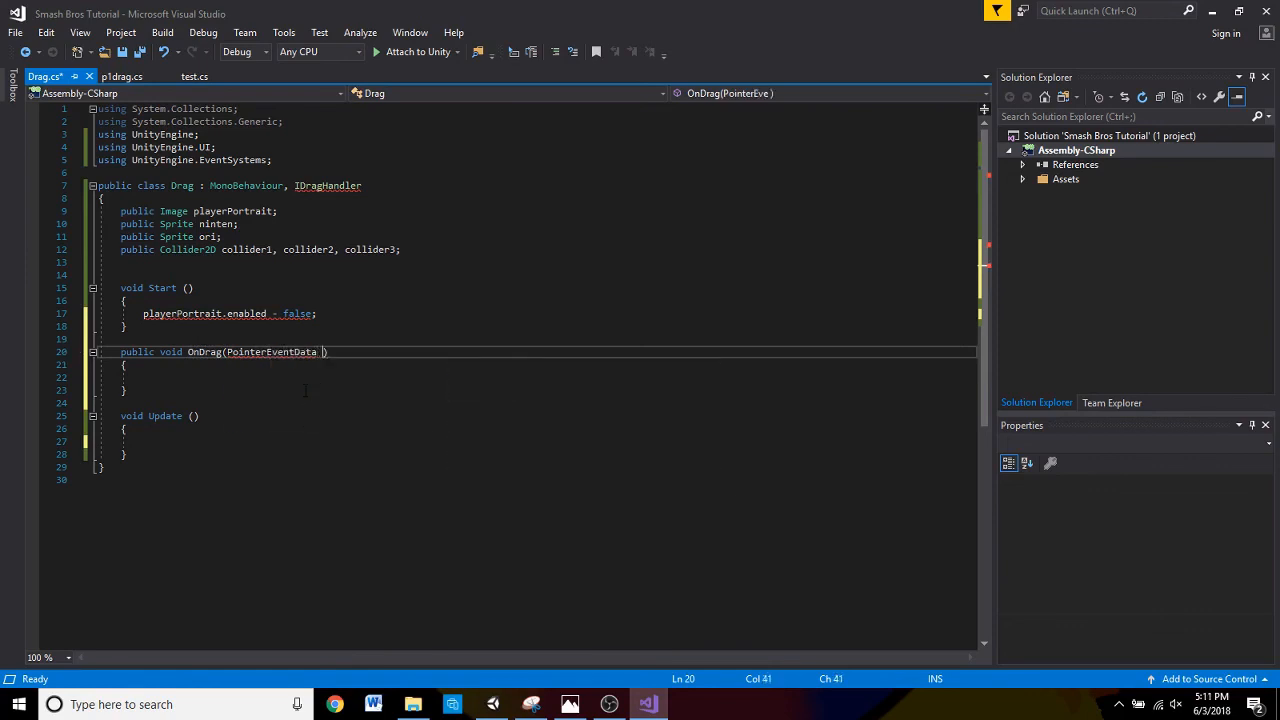
{"action": "type", "text": "event"}
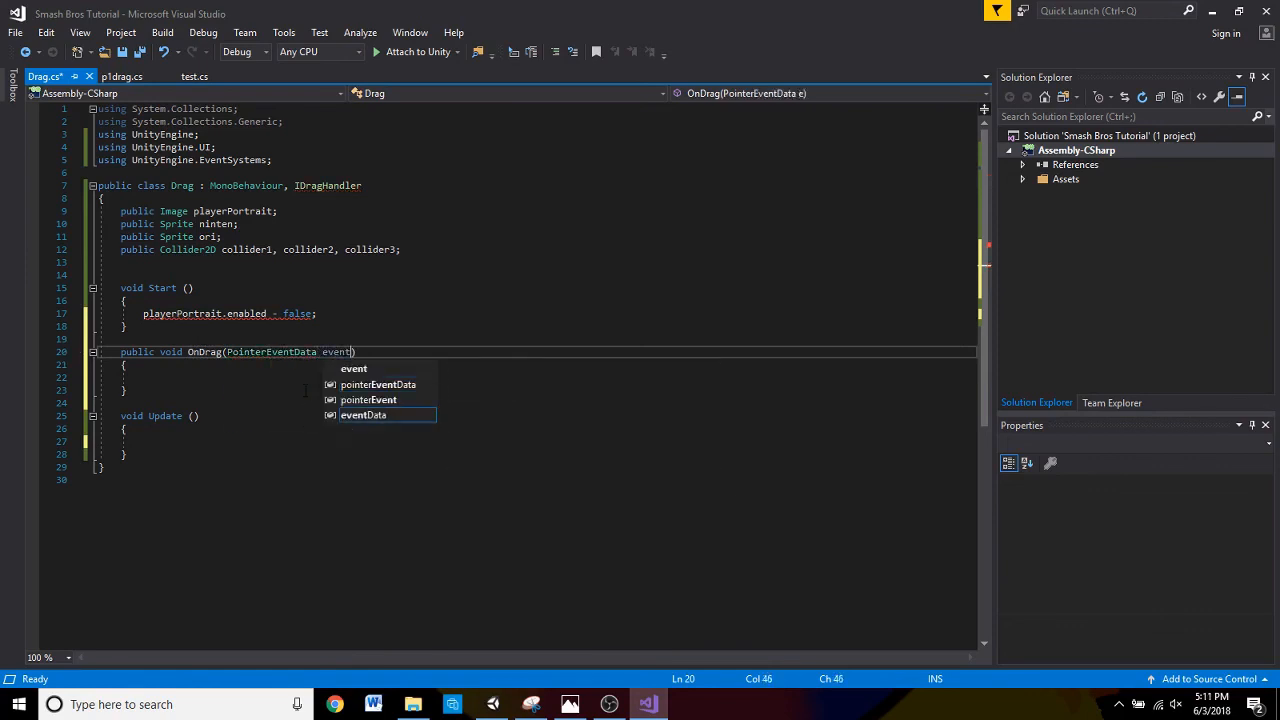
{"action": "type", "text": "Data"}
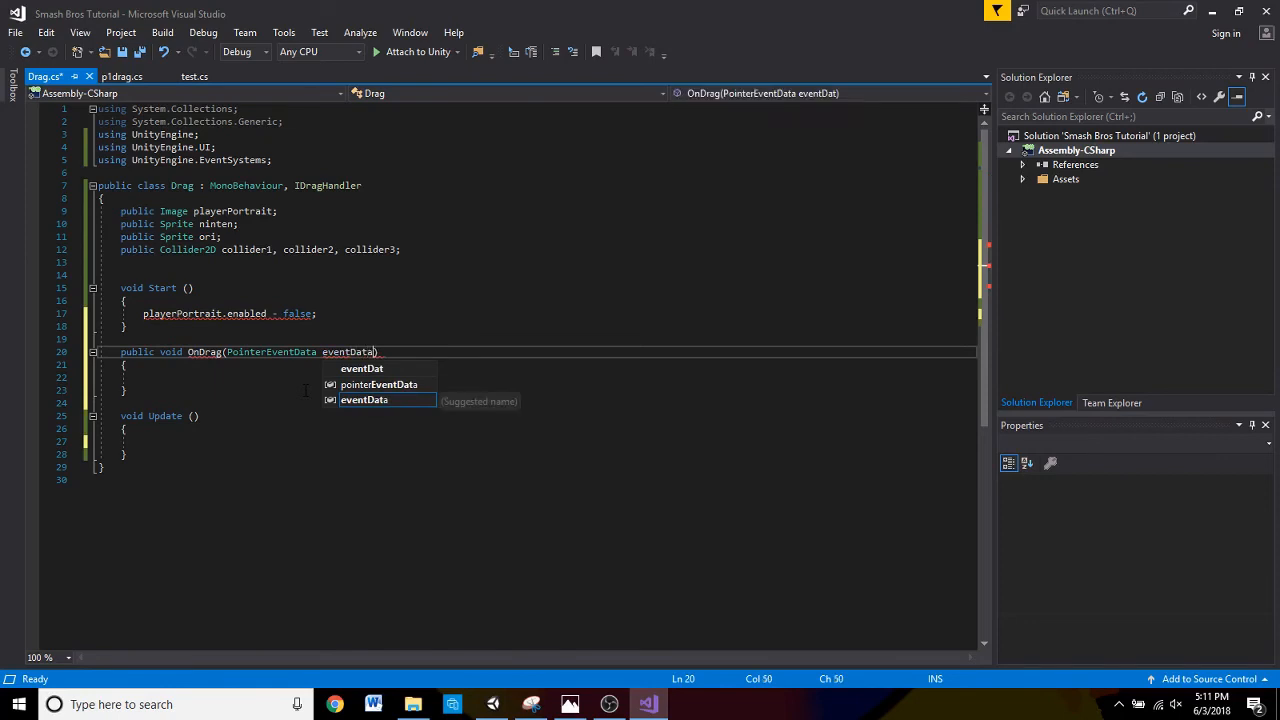
{"action": "type", "text": ")"}
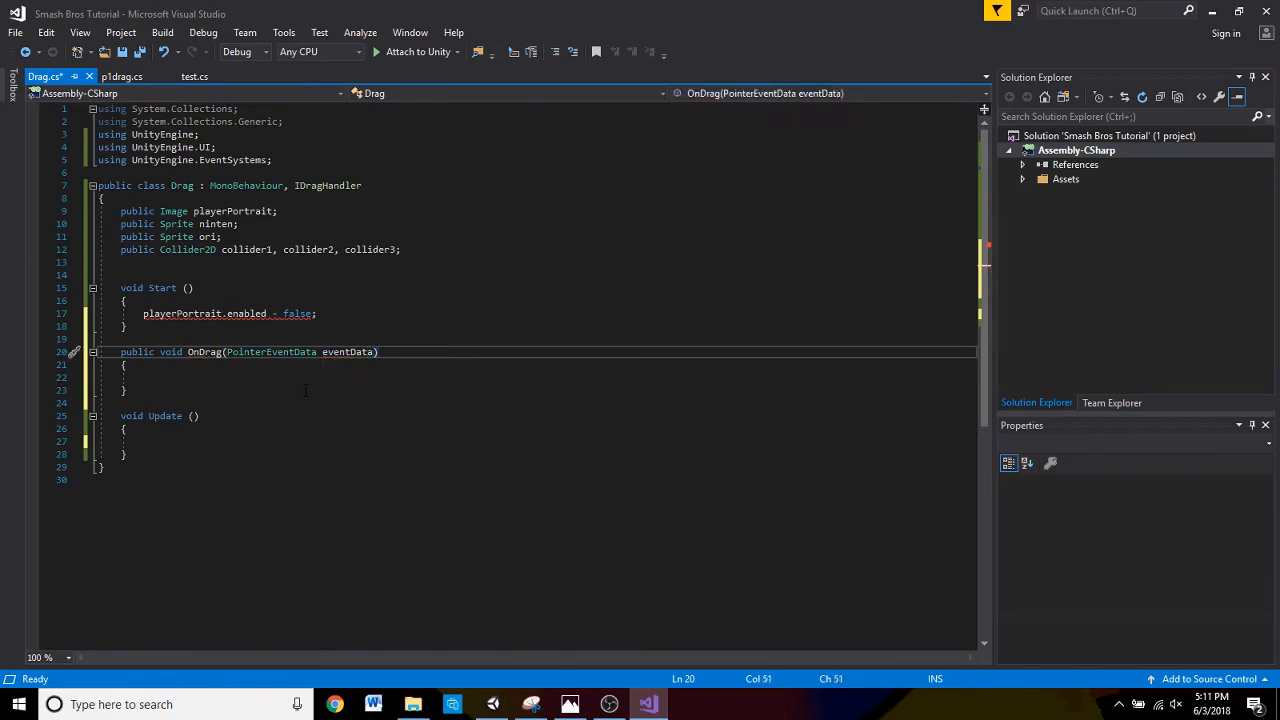
- Write the statement transform.position = eventData.position; inside the body of the OnDrag method
{"action": "left_click", "coordinate": [183, 378]}
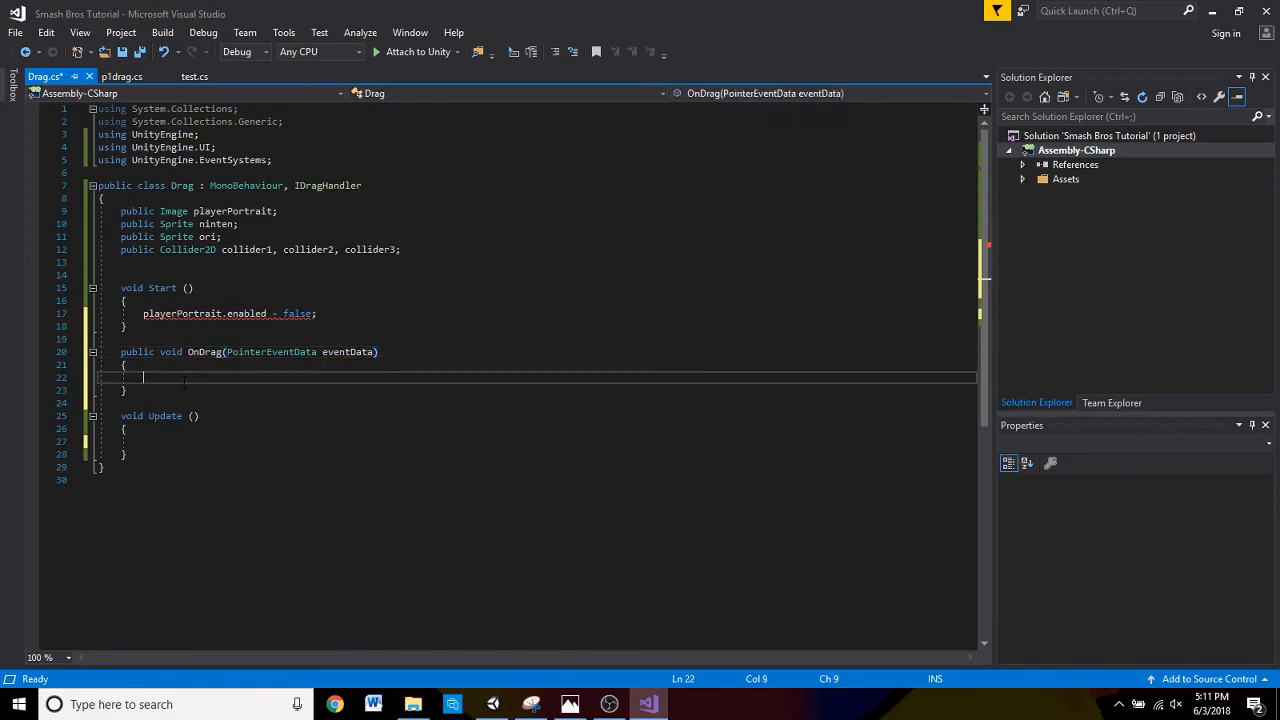
{"action": "type", "text": "transform"}
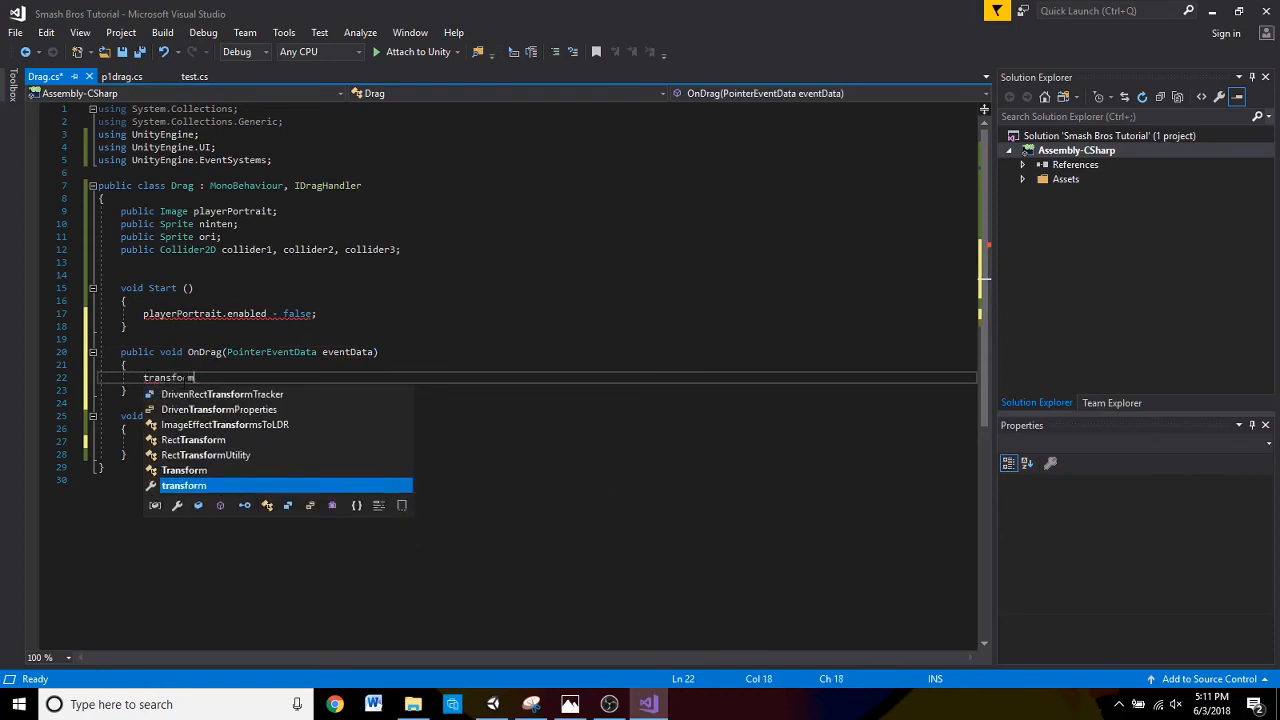
{"action": "type", "text": ".position "}
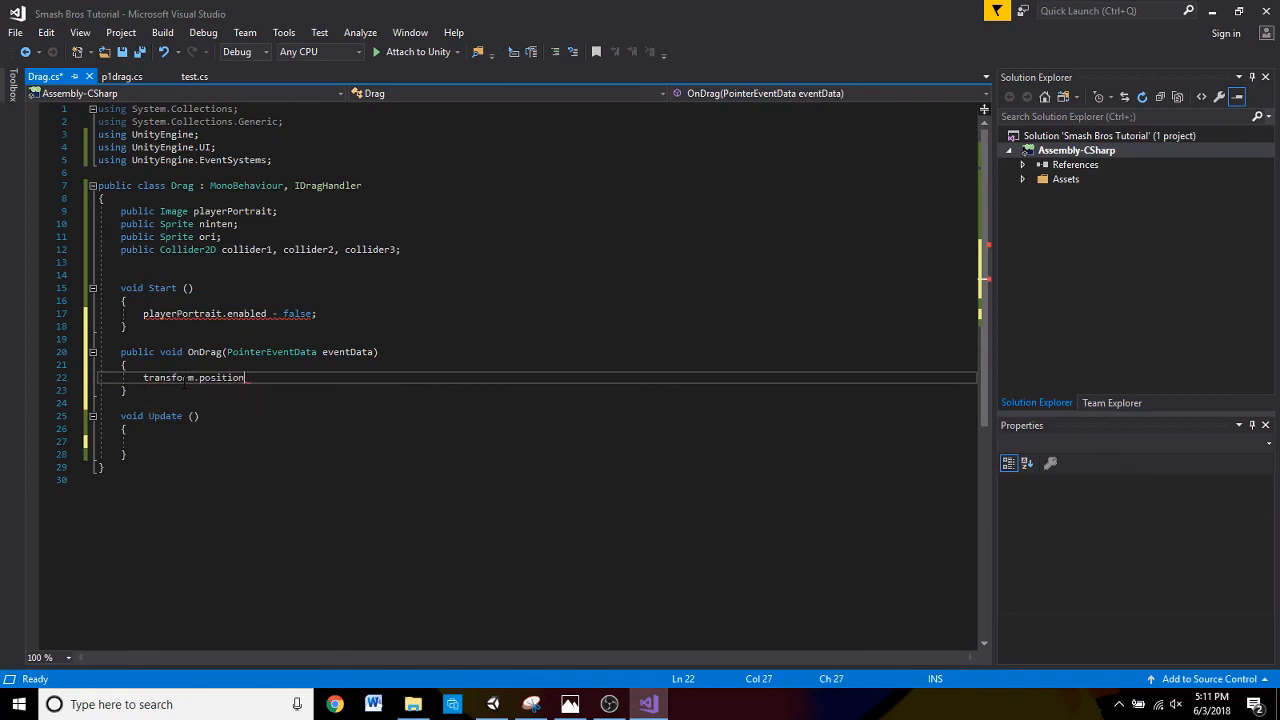
{"action": "type", "text": "= eve"}
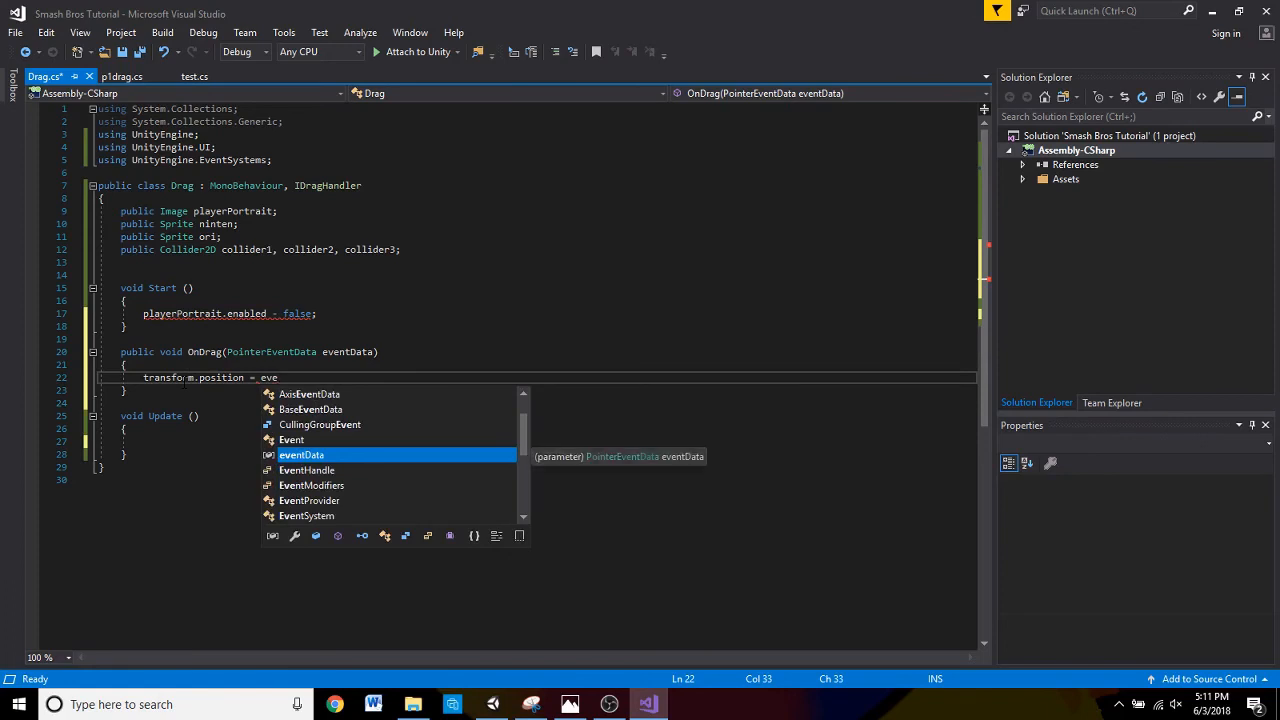
{"action": "type", "text": "ntData.po"}
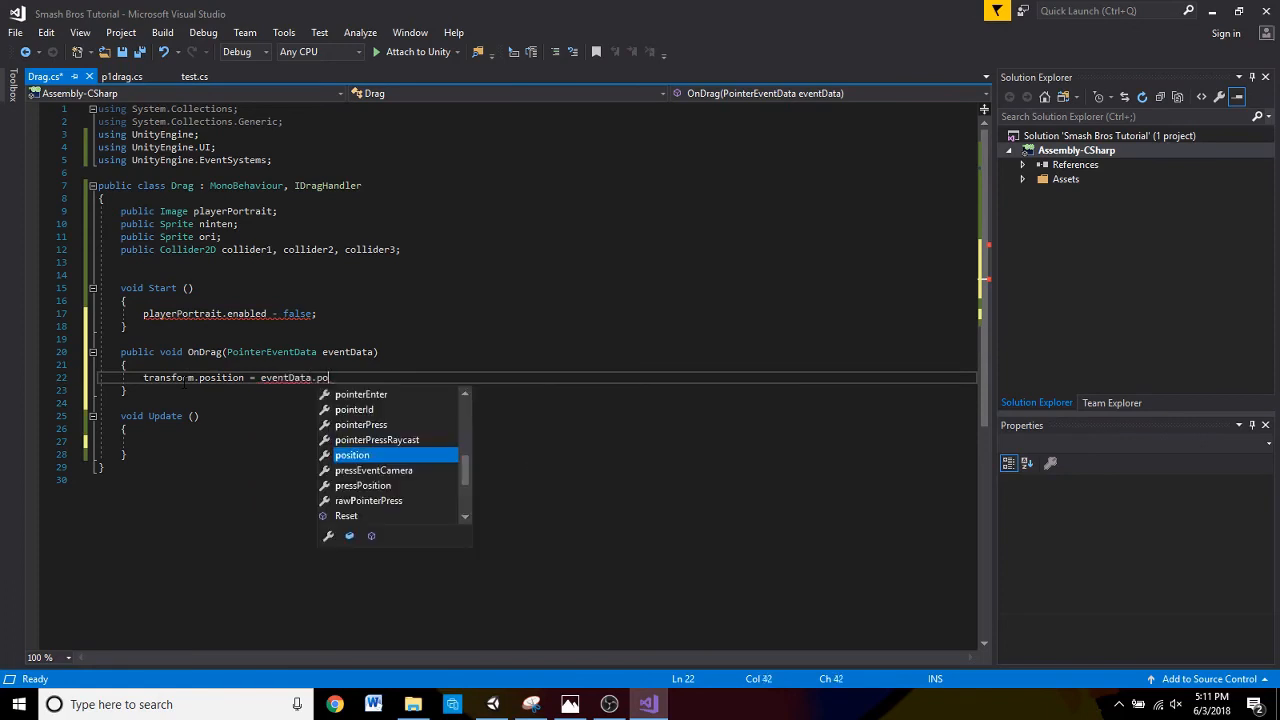
{"action": "type", "text": "sition;"}
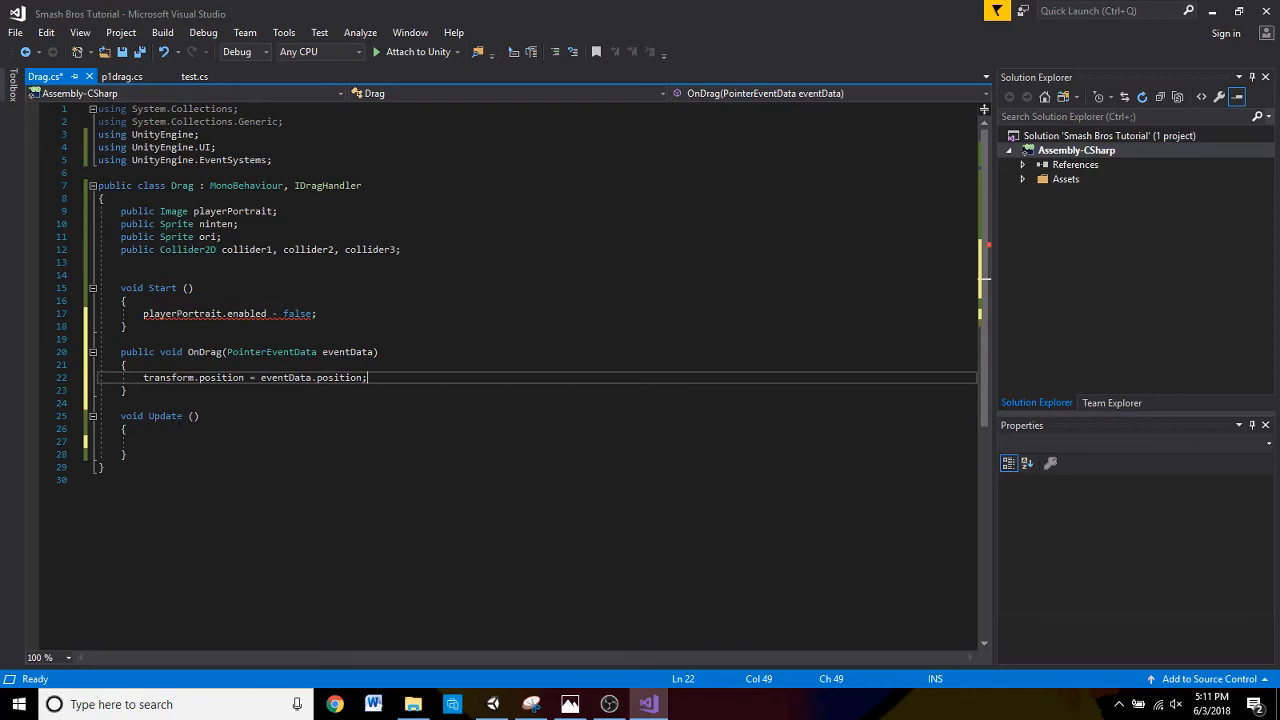
{"action": "scroll", "coordinate": [178, 403], "scroll_direction": "down", "scroll_amount": 1}
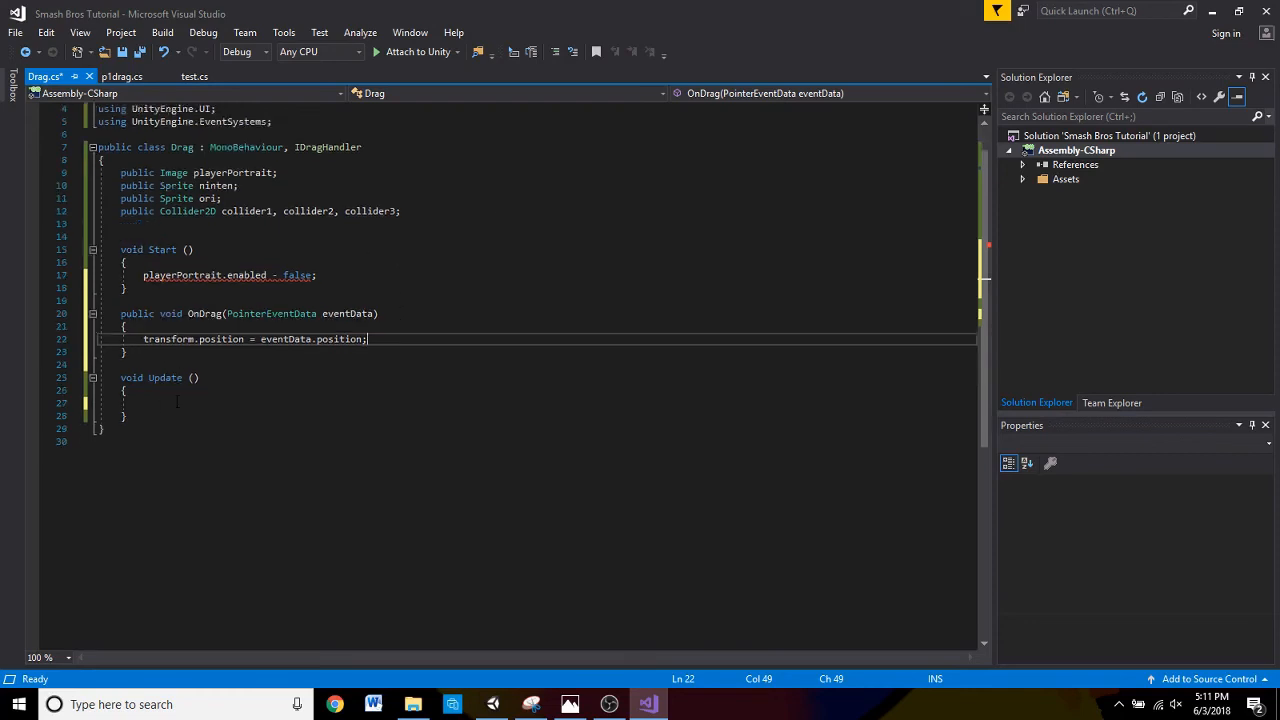
{"action": "left_click", "coordinate": [165, 403]}
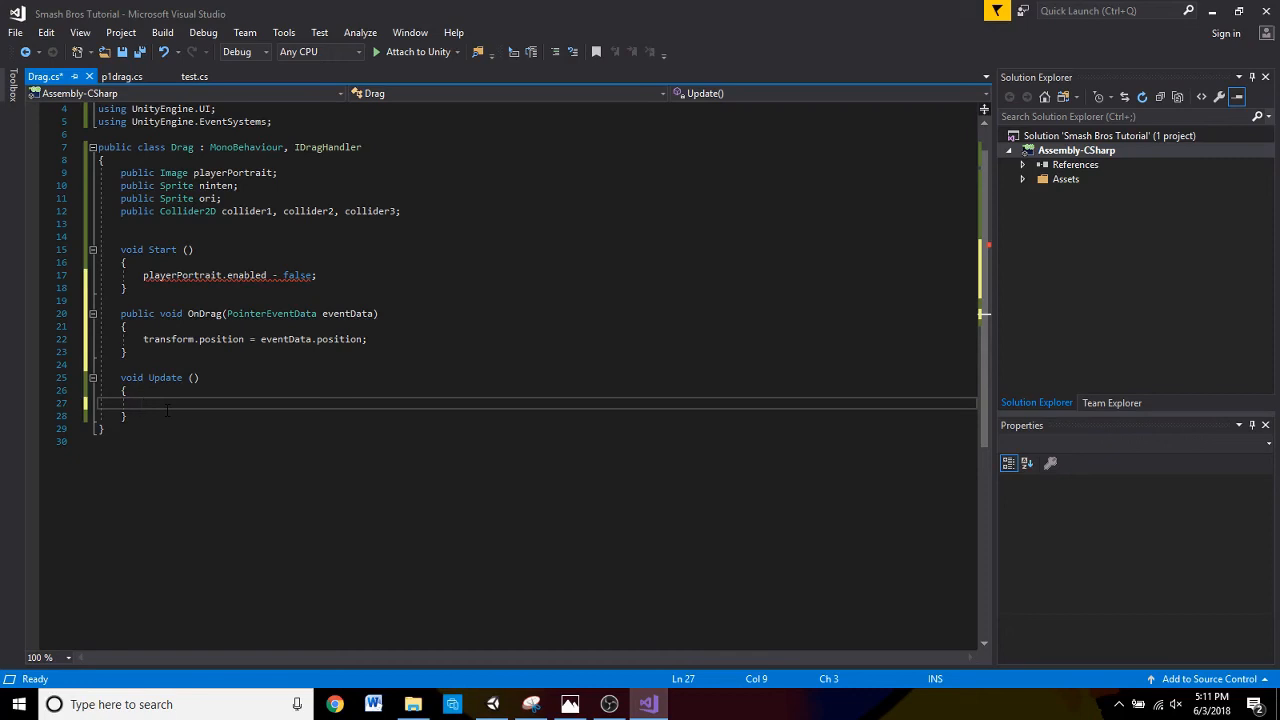
{"action": "type", "text": "FindObjectOfType"}
{"action": "key", "text": "BackSpace"}
{"action": "key", "text": "BackSpace"}
{"action": "key", "text": "BackSpace"}
{"action": "key", "text": "BackSpace"}
{"action": "key", "text": "BackSpace"}
{"action": "key", "text": "BackSpace"}
{"action": "key", "text": "BackSpace"}
{"action": "key", "text": "BackSpace"}
{"action": "key", "text": "BackSpace"}
{"action": "key", "text": "BackSpace"}
{"action": "key", "text": "BackSpace"}
{"action": "key", "text": "BackSpace"}
{"action": "key", "text": "BackSpace"}
{"action": "key", "text": "BackSpace"}
{"action": "key", "text": "BackSpace"}
{"action": "key", "text": "BackSpace"}
{"action": "key", "text": "BackSpace"}
- Begin an if statement in the Update method with collider1.bounds.Intersects as its condition
{"action": "type", "text": "if (coll"}
{"action": "key", "text": "Down"}
{"action": "key", "text": "Down"}
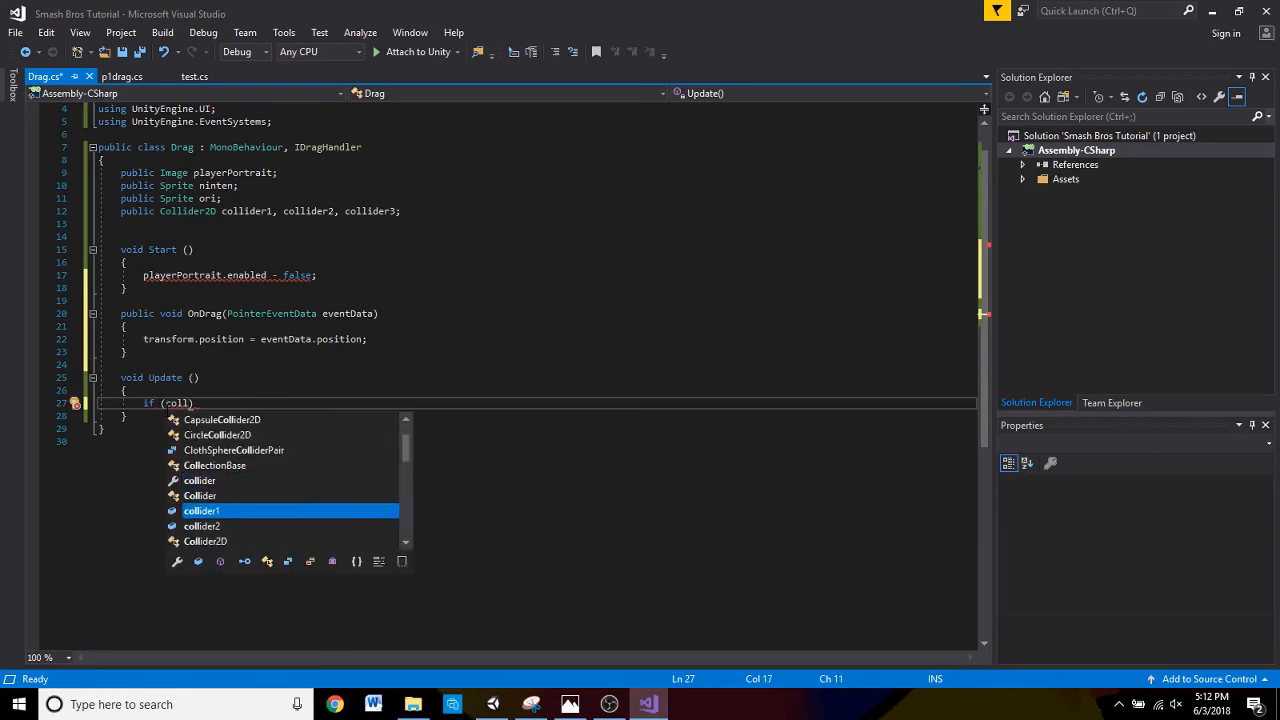
{"action": "key", "text": "Tab"}
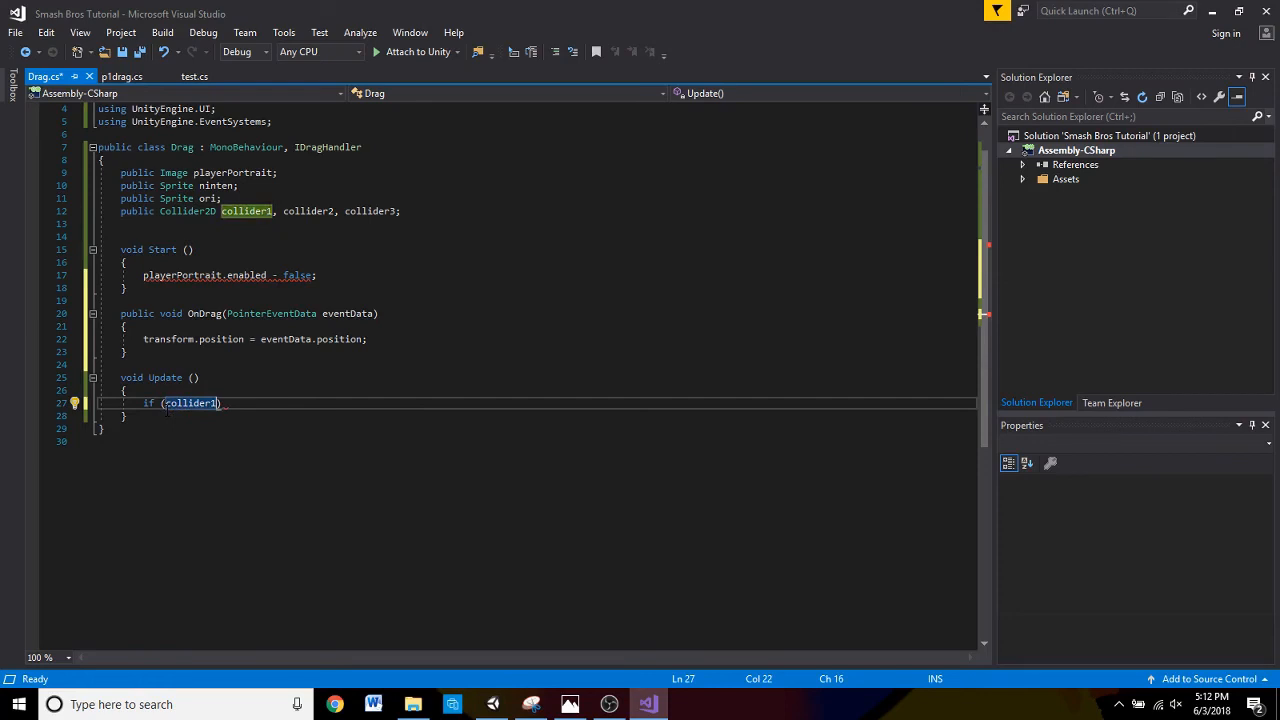
{"action": "type", "text": ".bounds"}
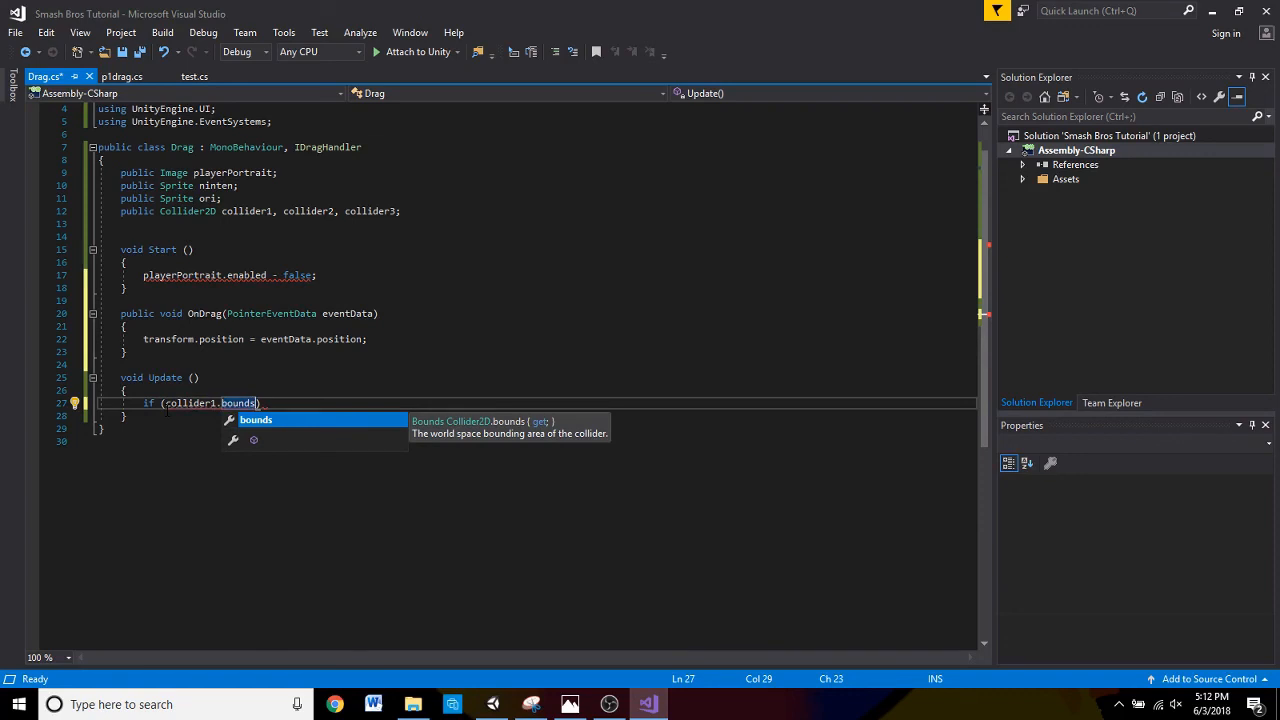
{"action": "type", "text": ".Inter"}
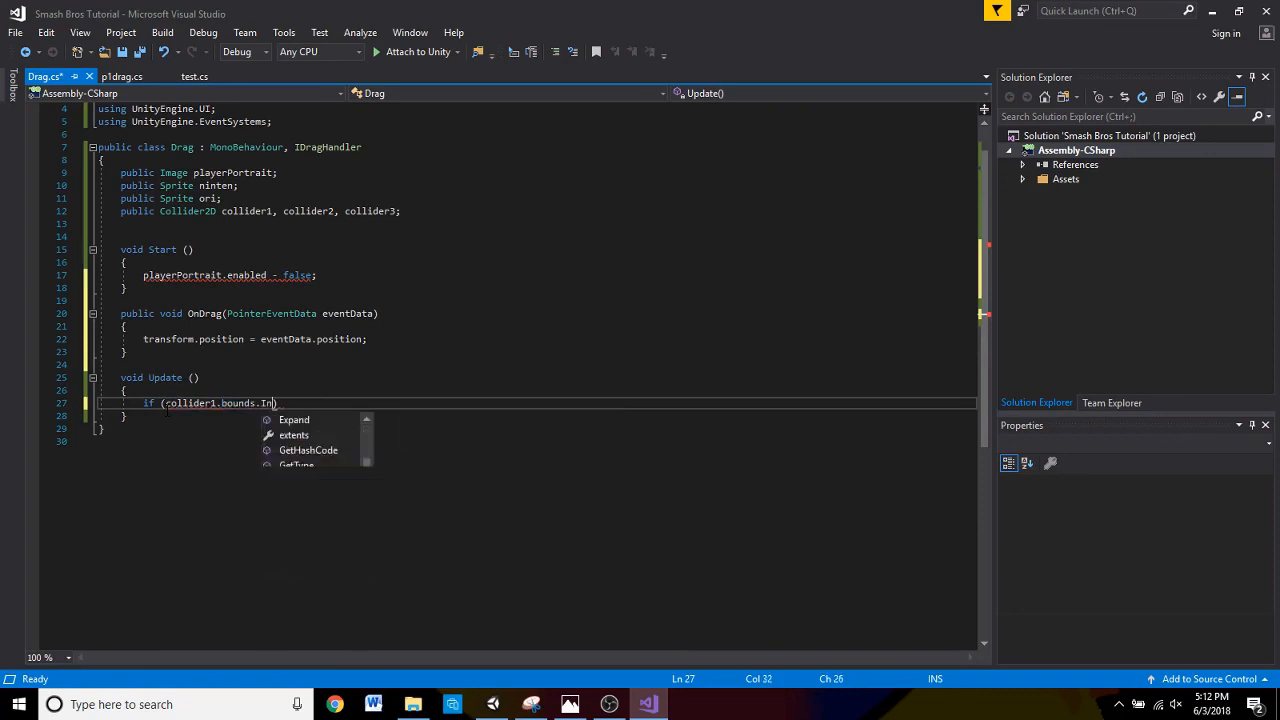
{"action": "type", "text": "e"}
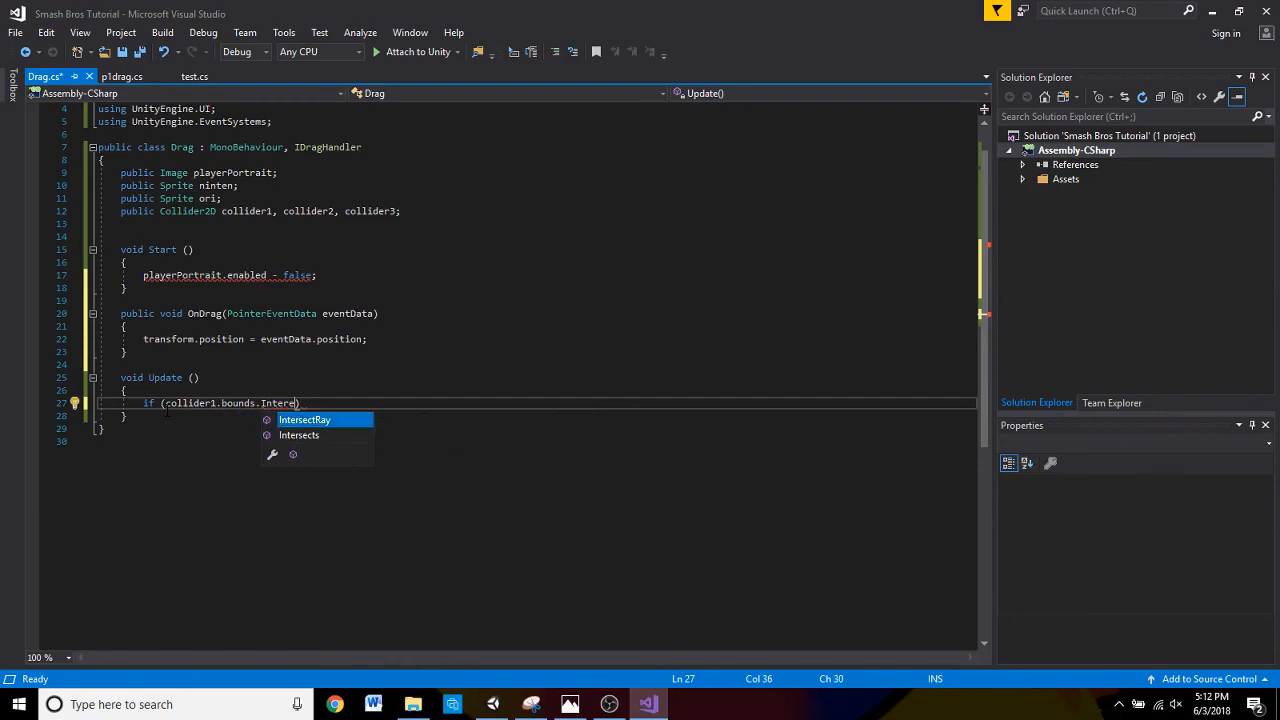
{"action": "key", "text": "Down"}
{"action": "key", "text": "Tab"}
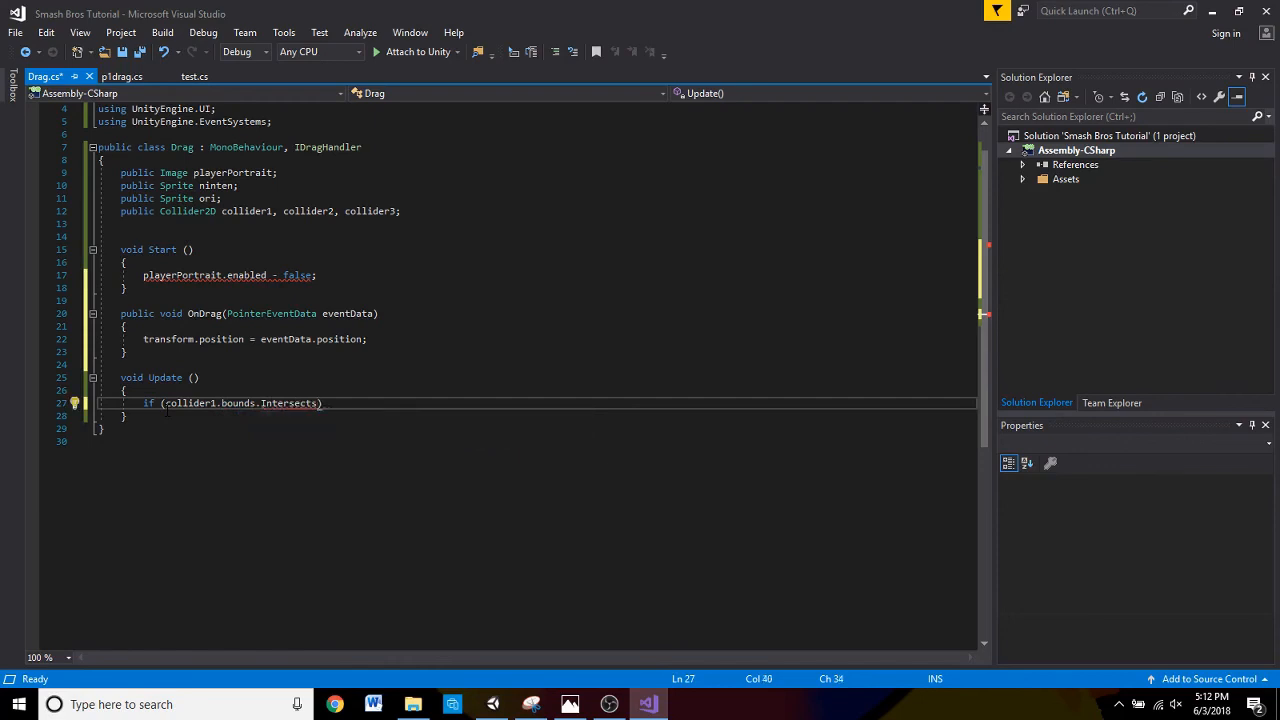
- Pass collider2.bounds as the argument of Intersects and add an empty braced block below the if condition
{"action": "type", "text": "("}
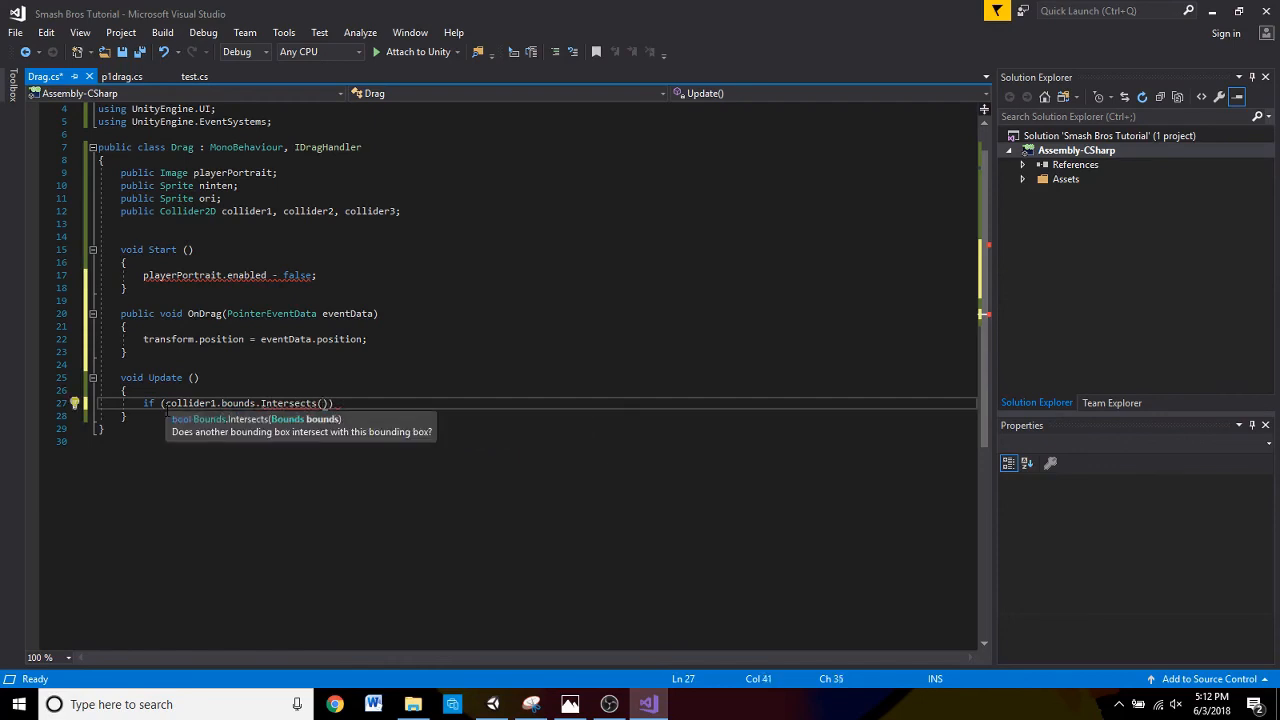
{"action": "type", "text": "coll"}
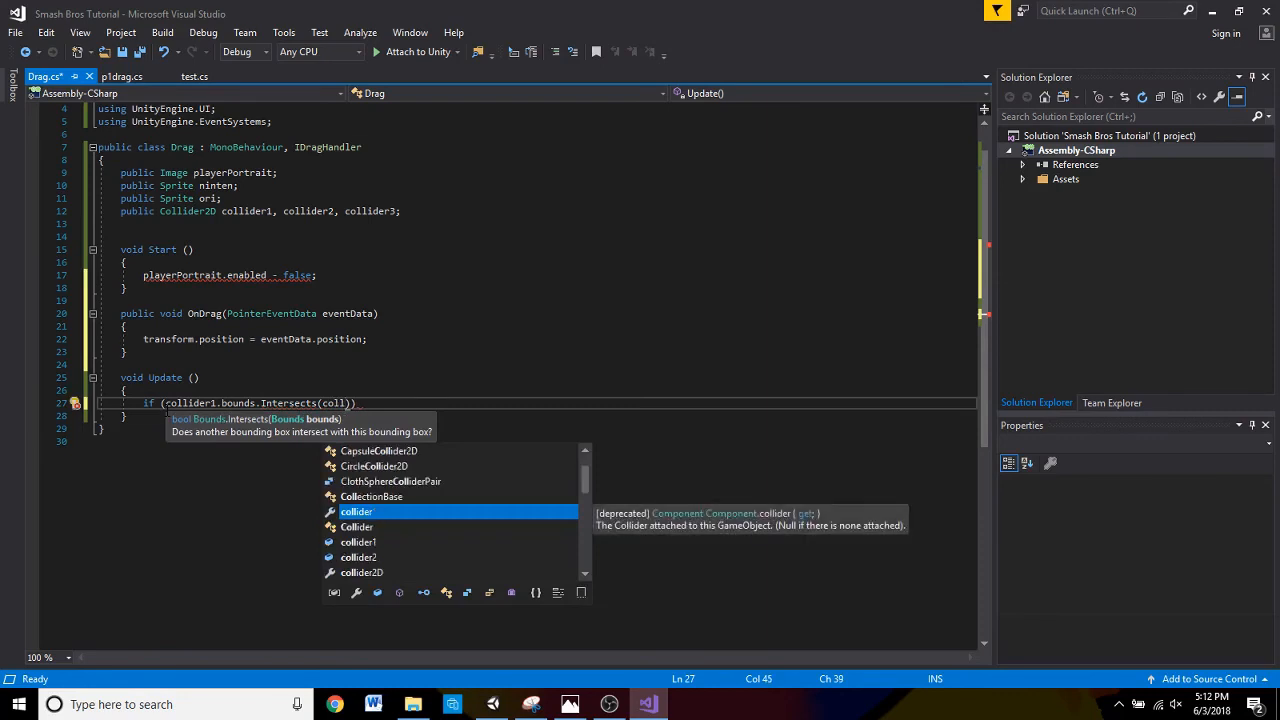
{"action": "key", "text": "Down"}
{"action": "key", "text": "Down"}
{"action": "key", "text": "Down"}
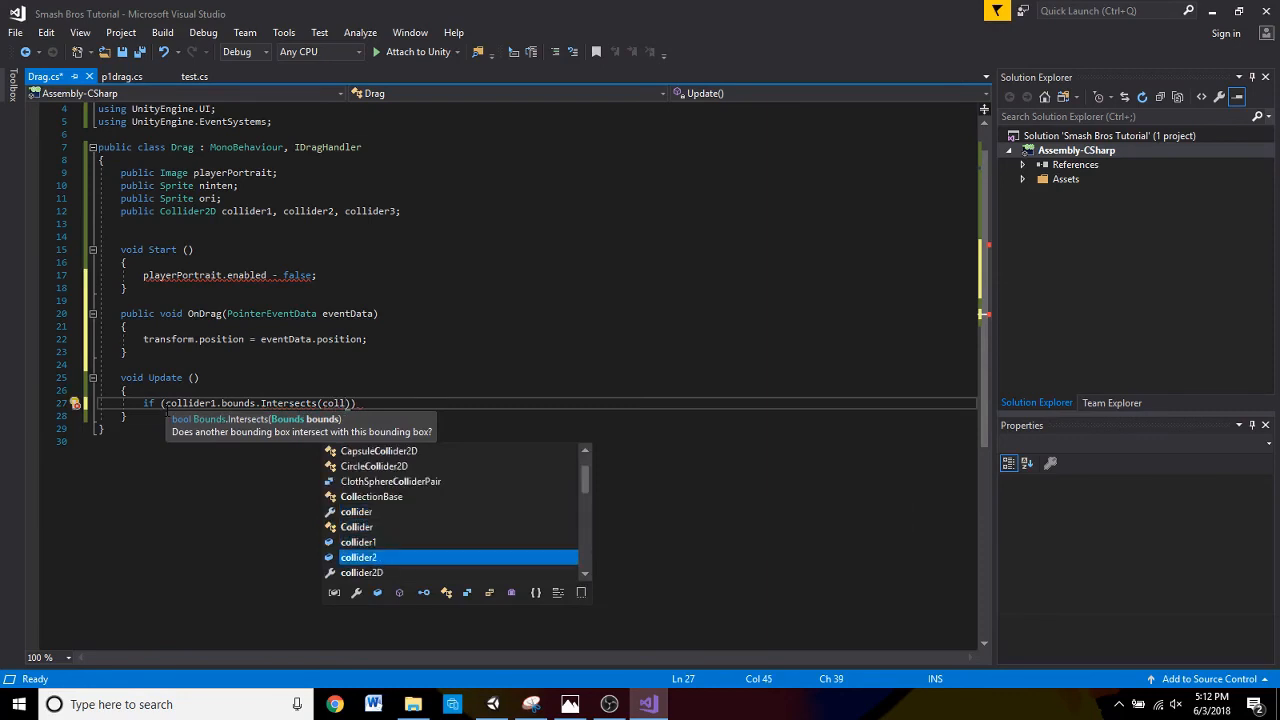
{"action": "key", "text": "Tab"}
{"action": "type", "text": ".bou"}
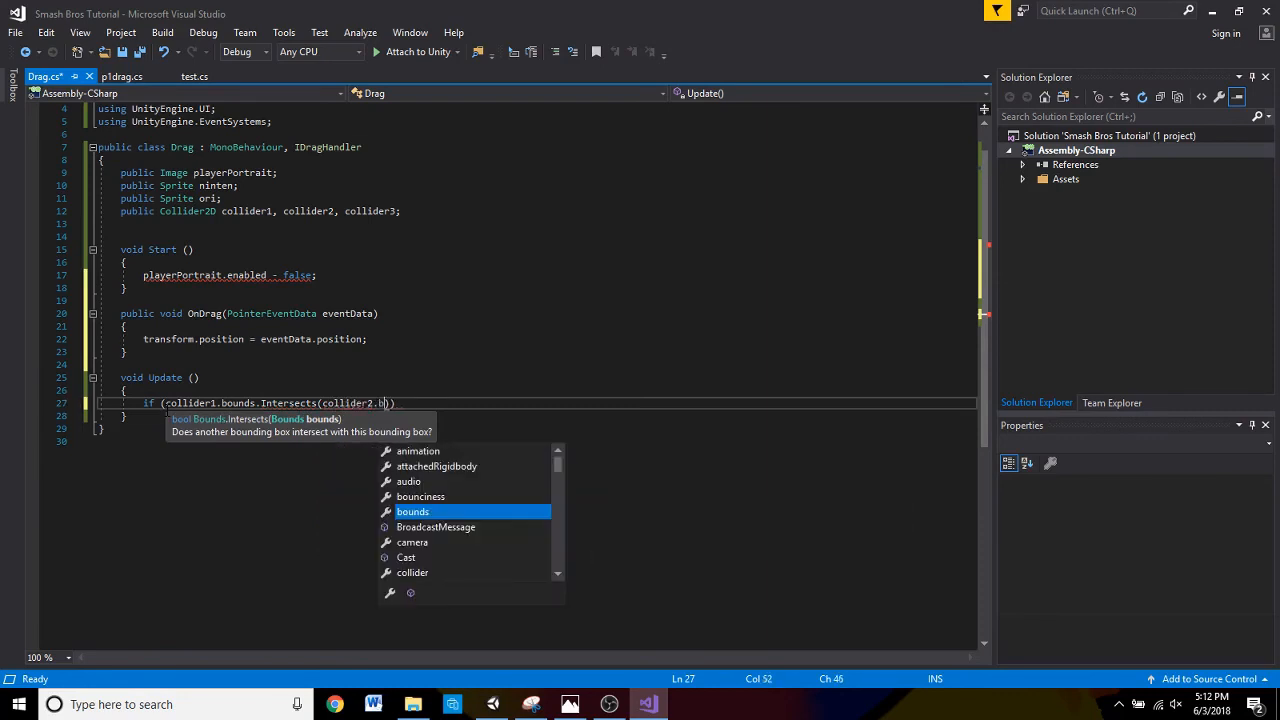
{"action": "type", "text": "nds"}
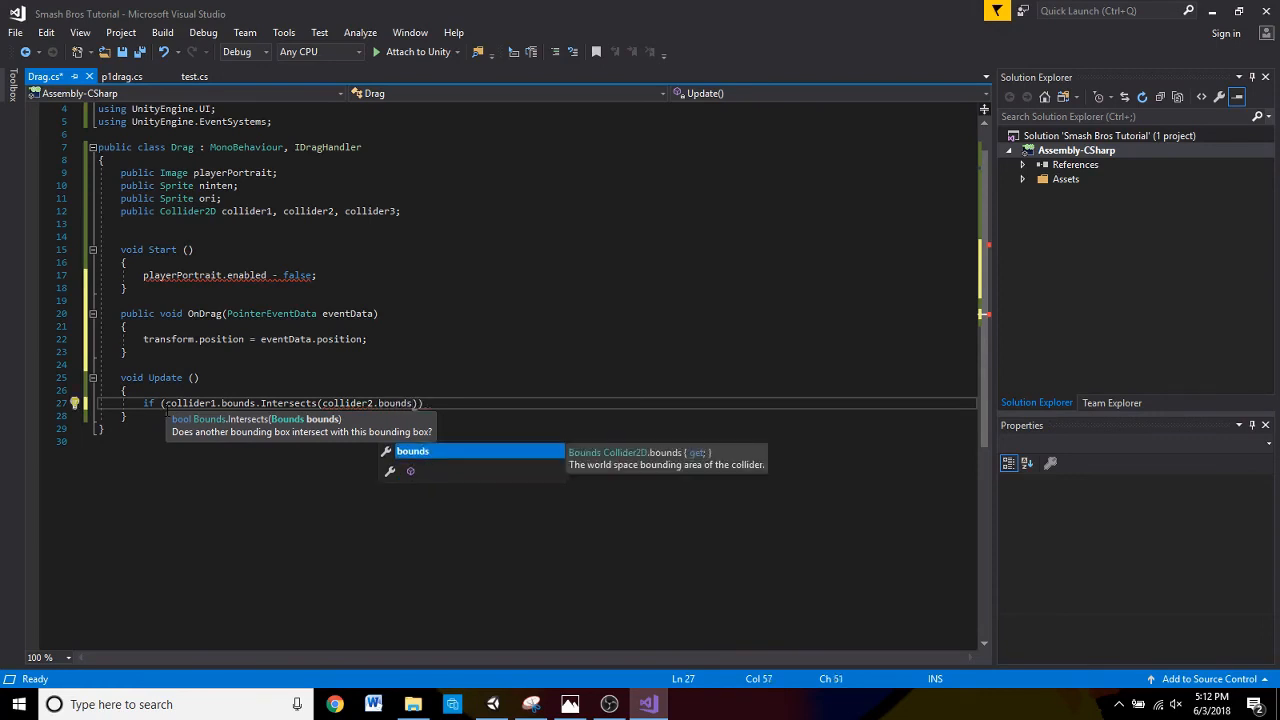
{"action": "type", "text": "))"}
{"action": "key", "text": "Return"}
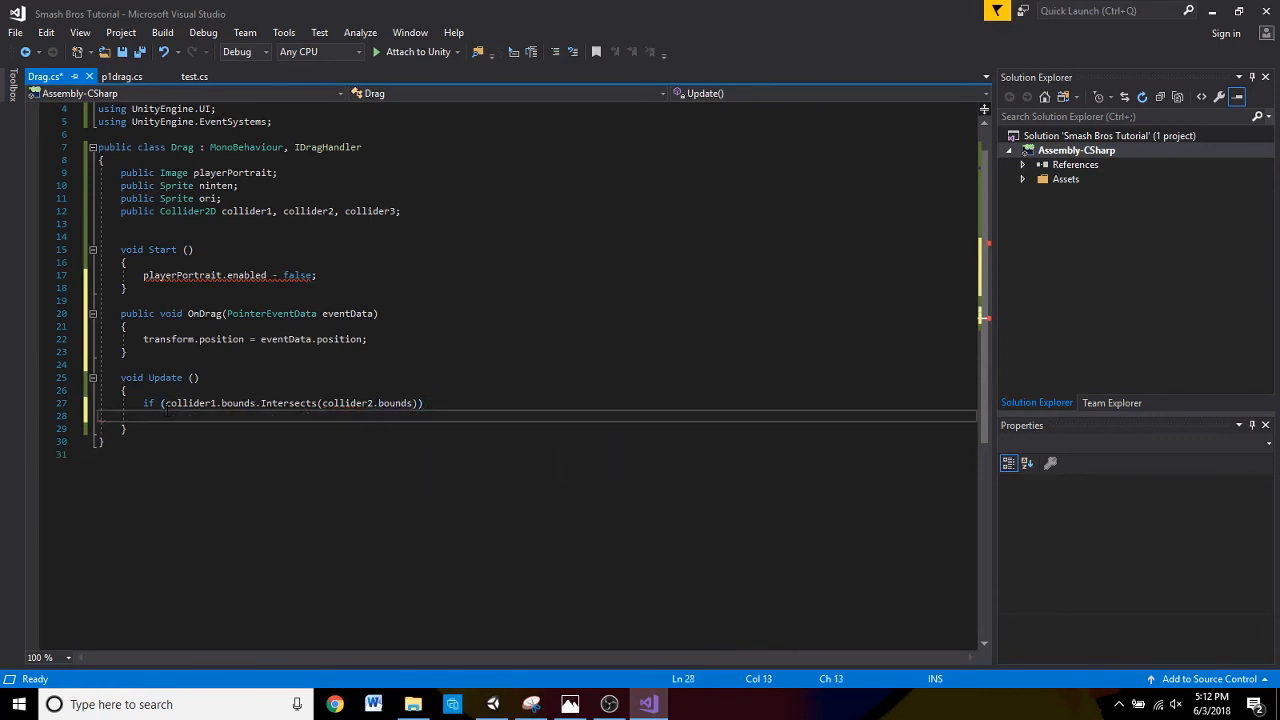
{"action": "type", "text": "{"}
{"action": "key", "text": "Return"}
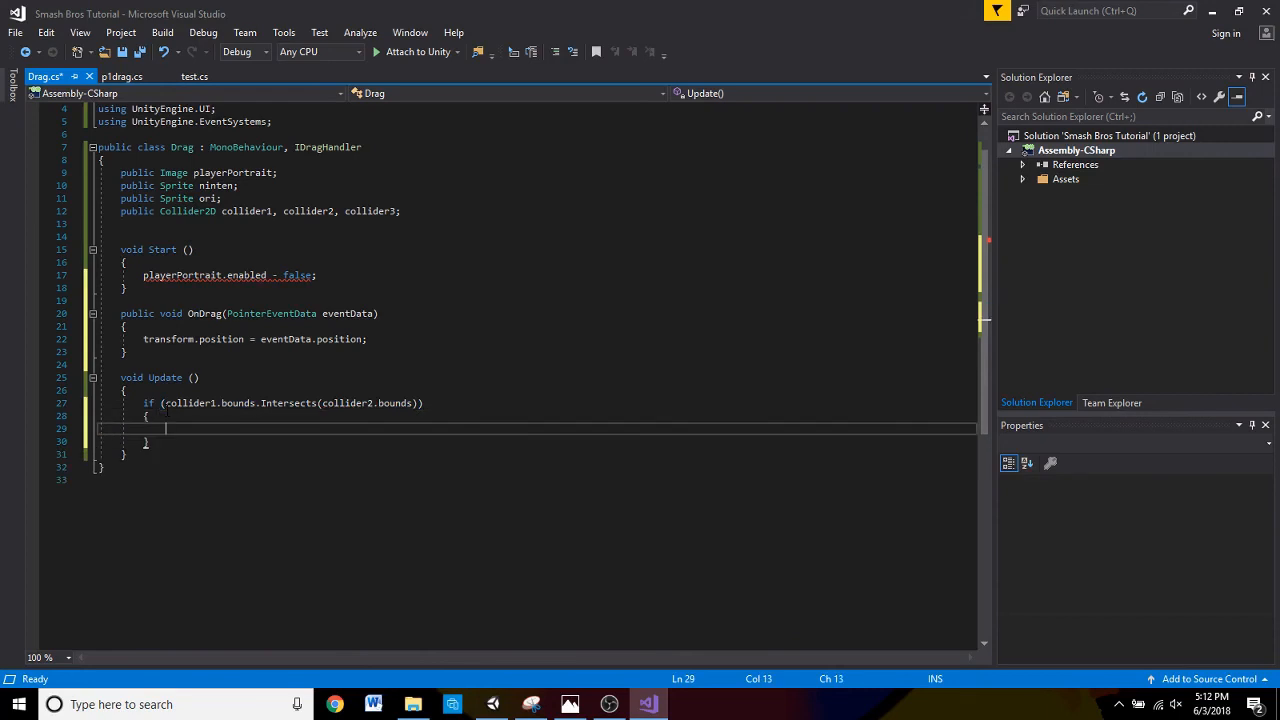
- Write playerPortrait.enabled = true; and playerPortrait.sprite = ninten; on separate lines inside the if block
{"action": "type", "text": "playerPortrait.enabled = true;"}
{"action": "key", "text": "Return"}
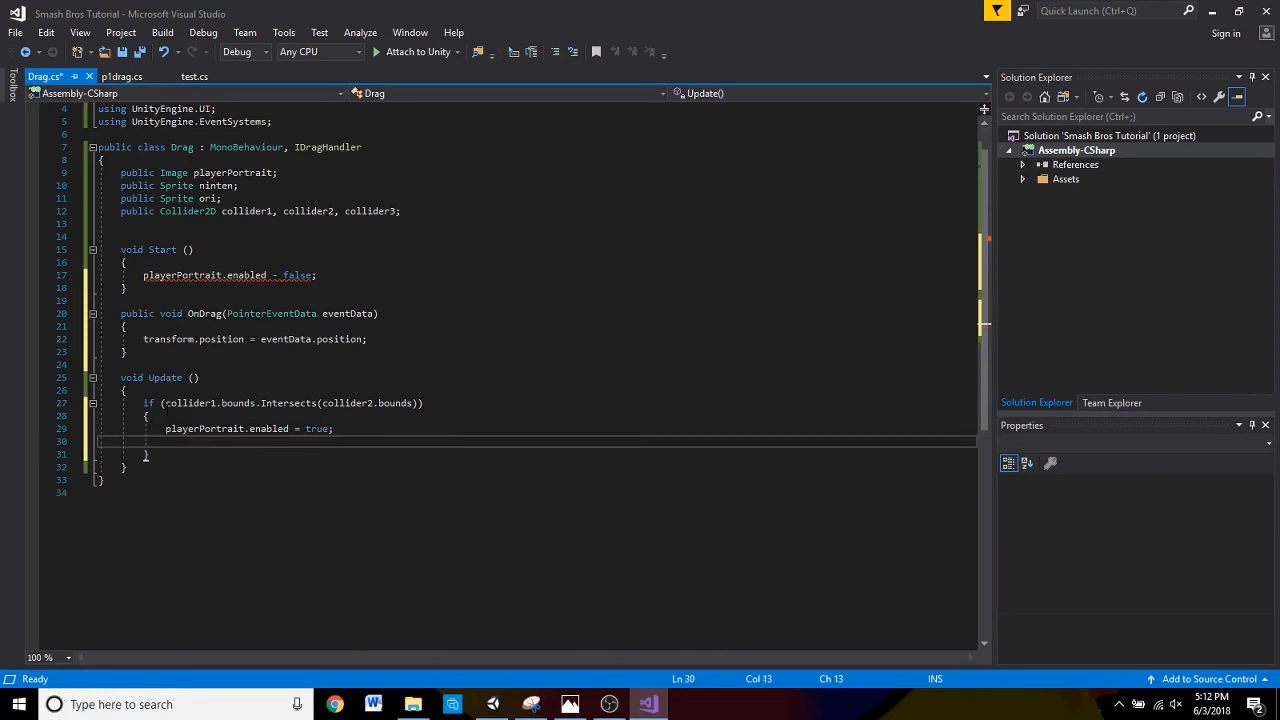
{"action": "type", "text": "play"}
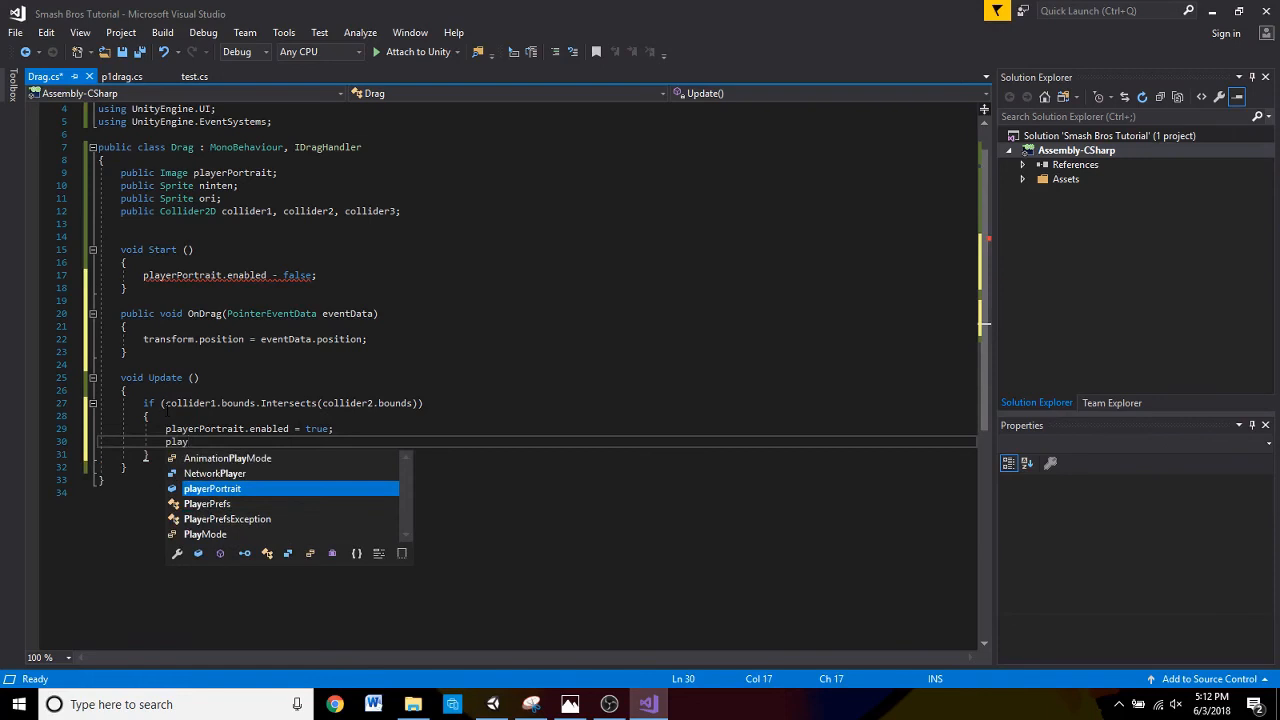
{"action": "key", "text": "Tab"}
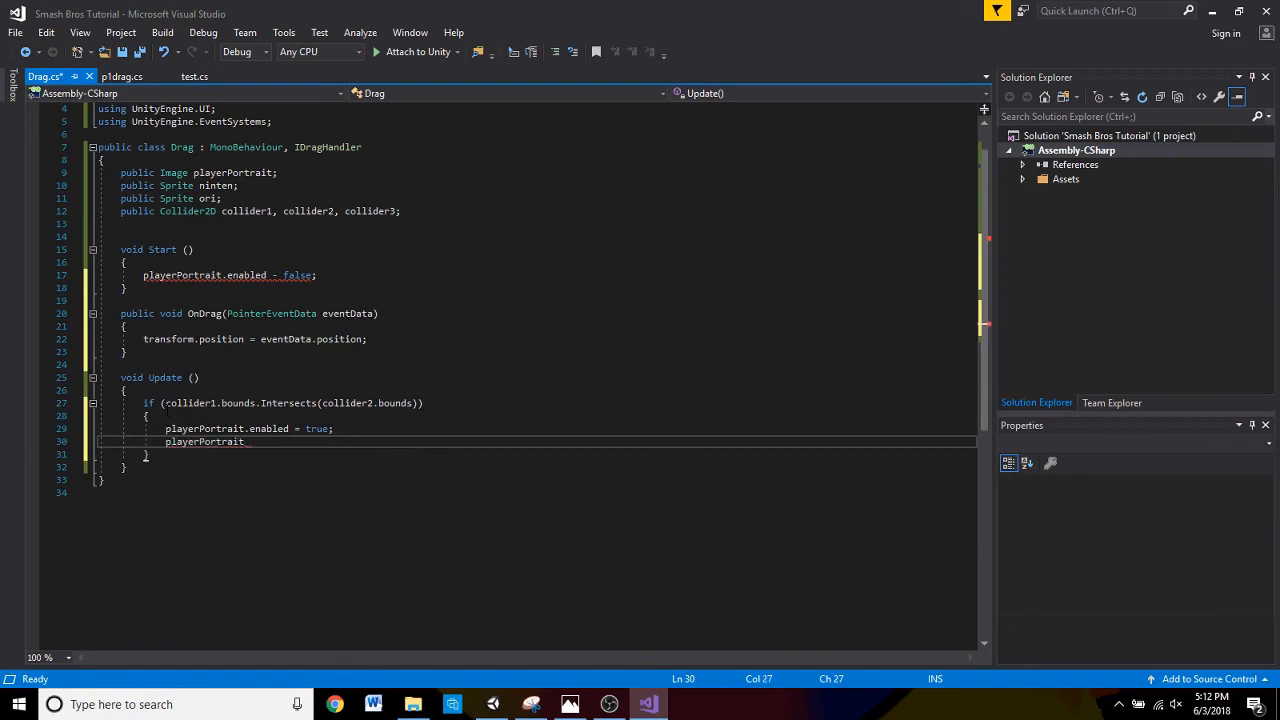
{"action": "type", "text": ".sp"}
{"action": "key", "text": "Tab"}
{"action": "type", "text": "=  ninten"}
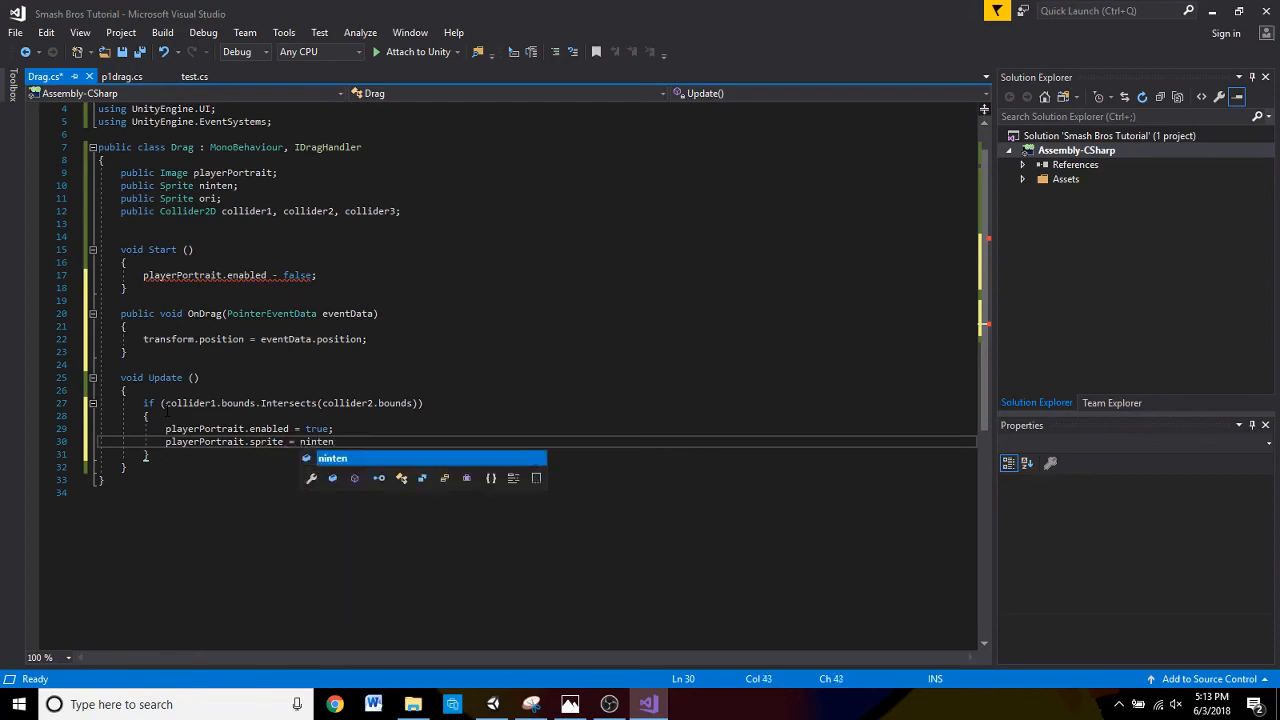
{"action": "type", "text": ";"}
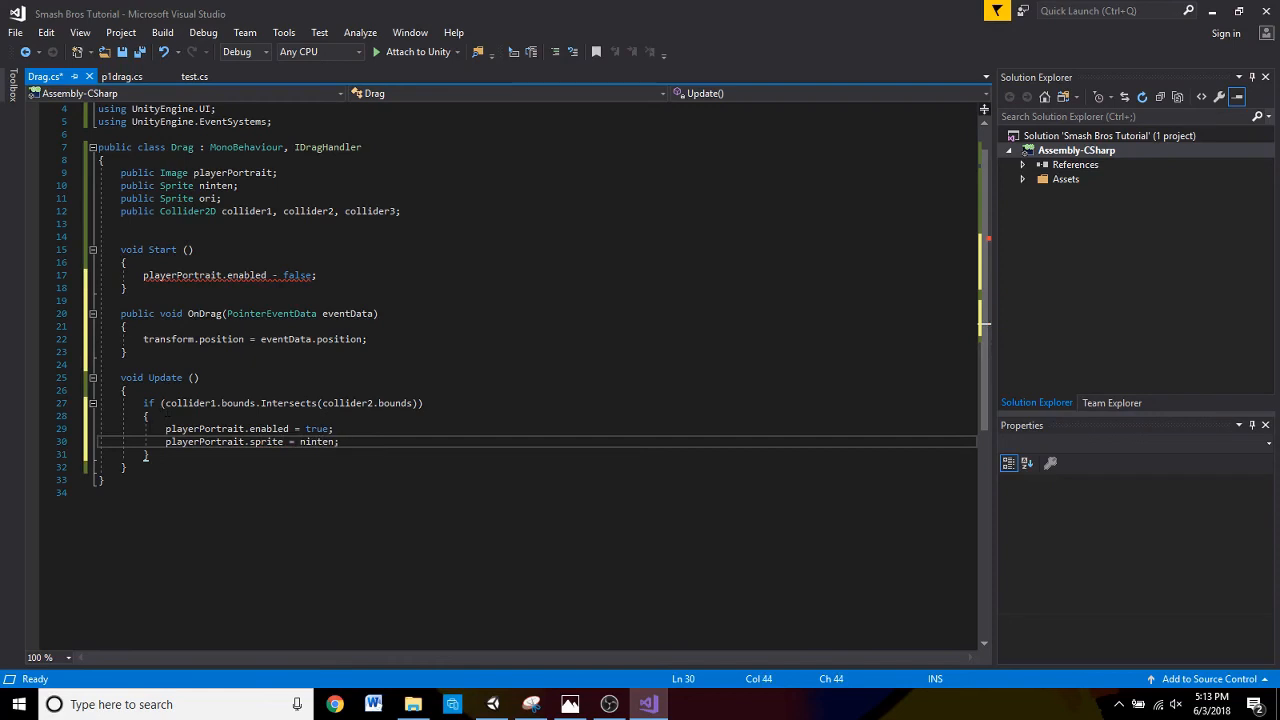
- Duplicate the collider1/collider2 if block directly below itself inside the Update method, separated by a blank line
{"action": "left_click_drag", "start_coordinate": [150, 467], "coordinate": [145, 403]}
{"action": "key", "text": "ctrl+c"}
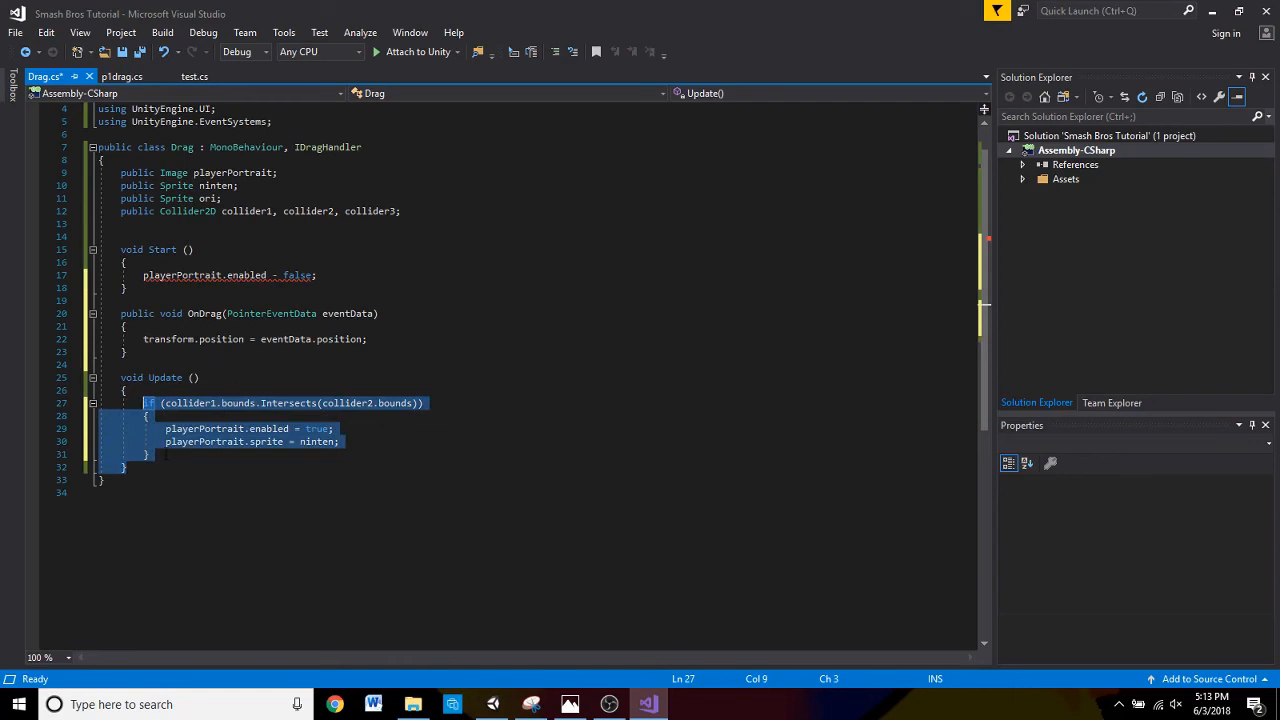
{"action": "left_click", "coordinate": [165, 455]}
{"action": "key", "text": "Return"}
{"action": "key", "text": "Return"}
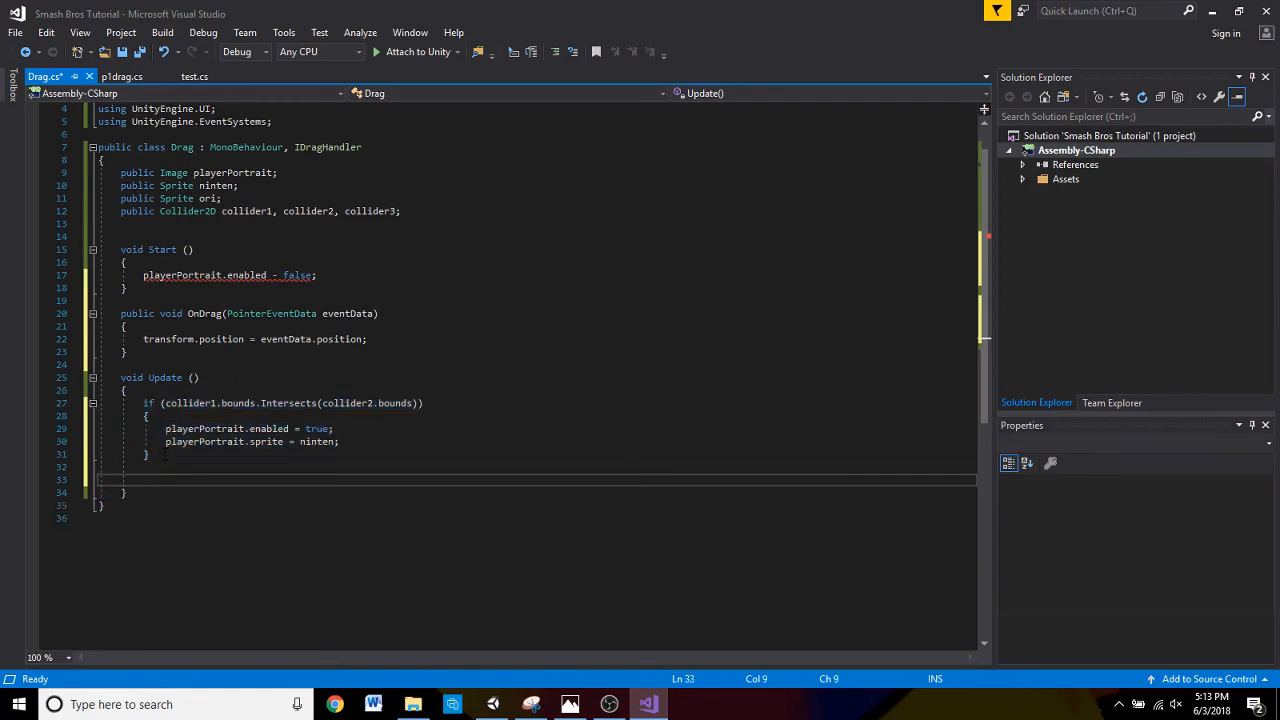
{"action": "key", "text": "ctrl+v"}
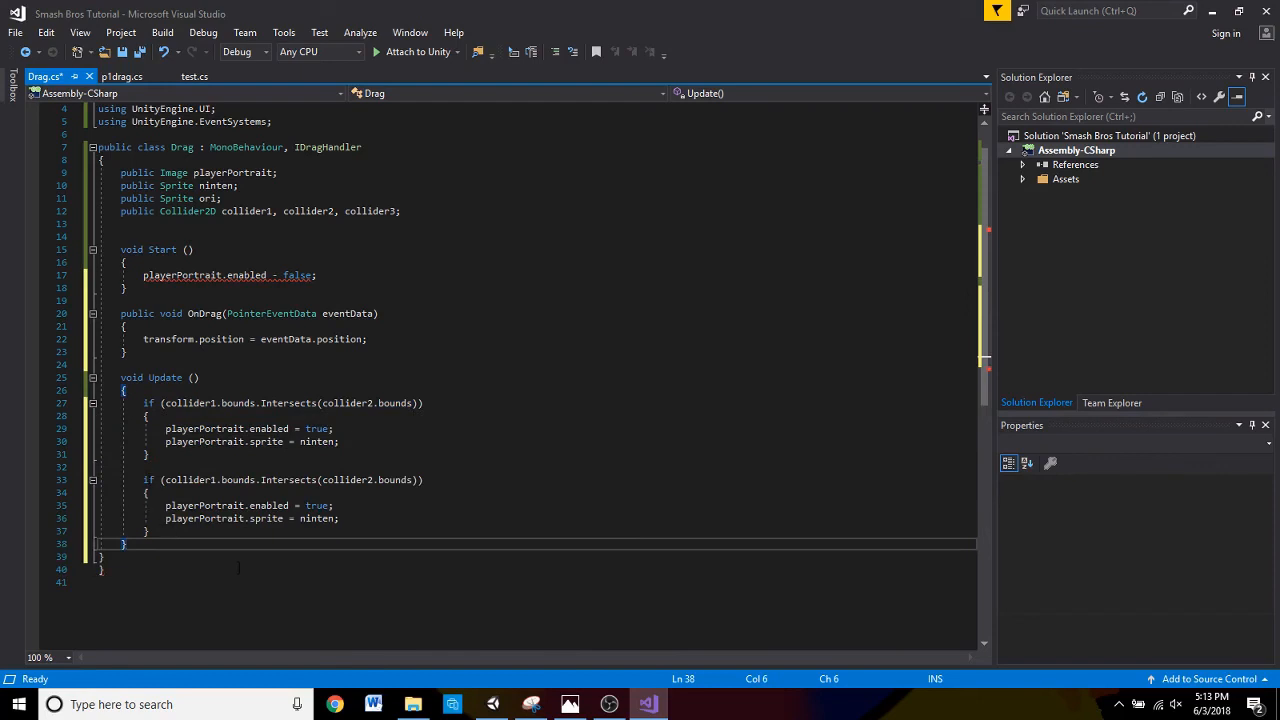
- Make the second if block assign the ori sprite and test against collider3.bounds, and save the Drag script
{"action": "left_click_drag", "start_coordinate": [336, 519], "coordinate": [299, 523]}
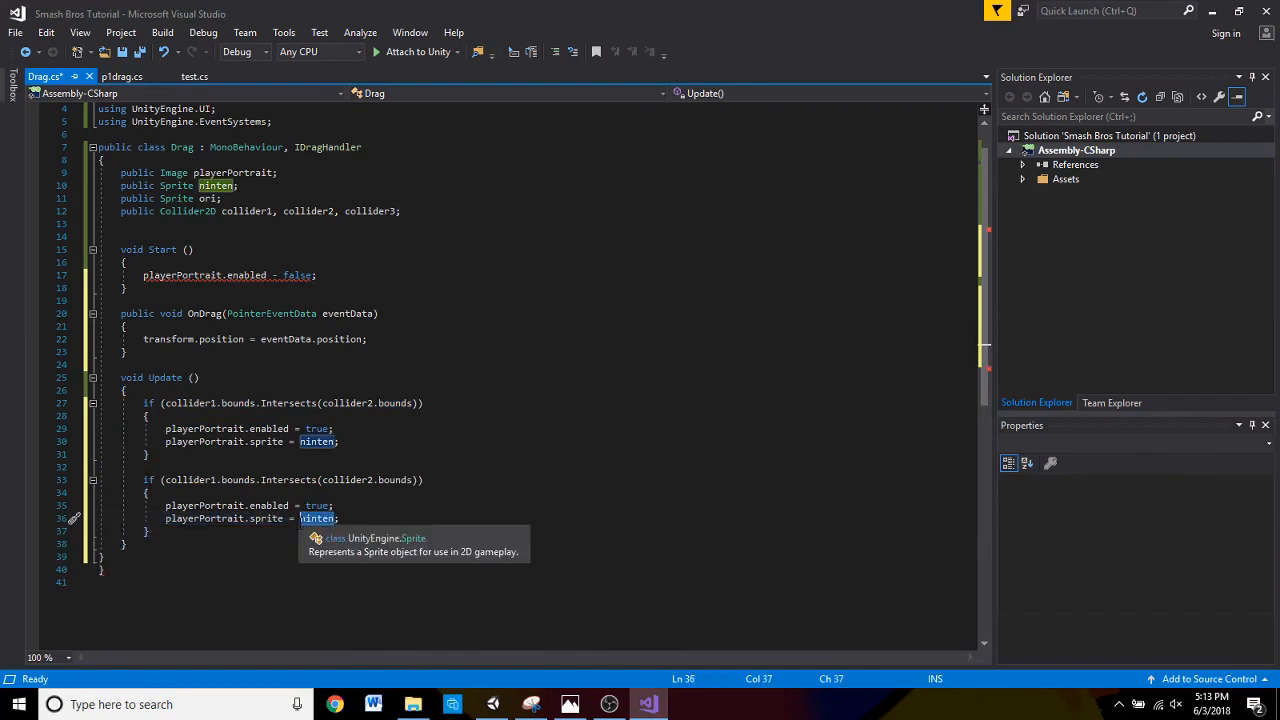
{"action": "key", "text": "BackSpace"}
{"action": "type", "text": "ori"}
{"action": "left_click", "coordinate": [326, 570]}
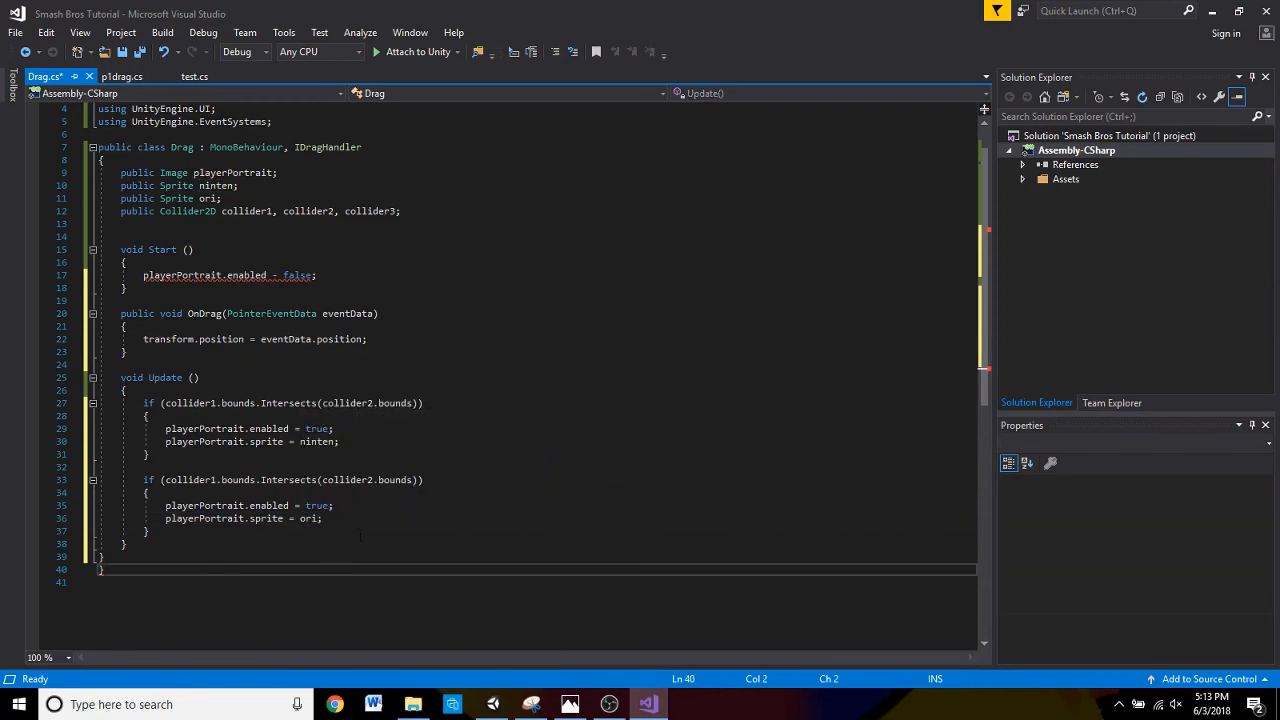
{"action": "left_click", "coordinate": [372, 480]}
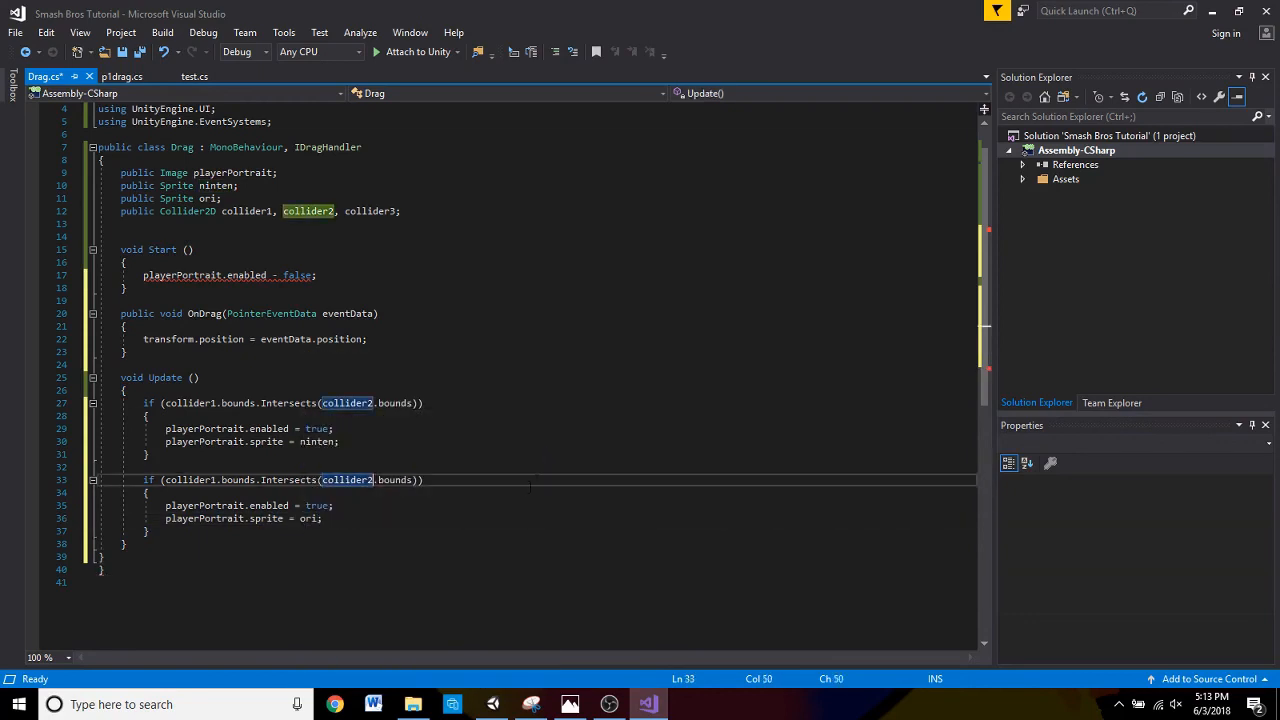
{"action": "key", "text": "BackSpace"}
{"action": "type", "text": "3"}
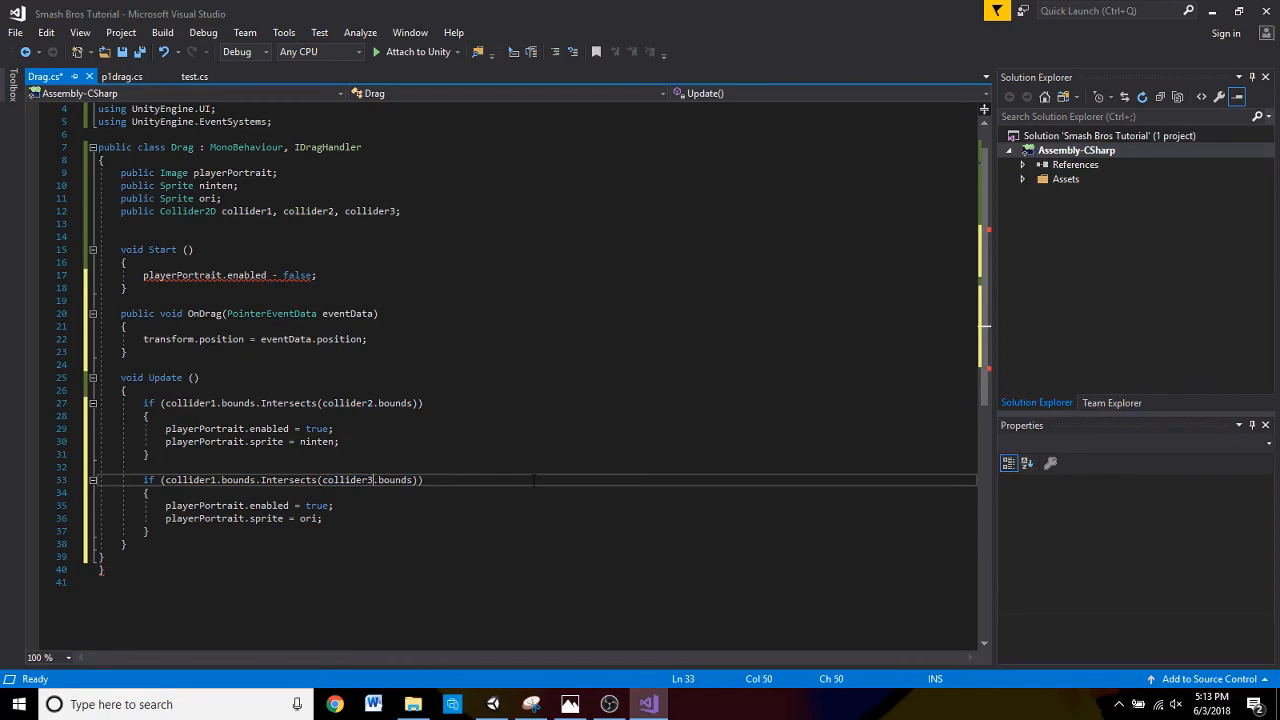
{"action": "key", "text": "ctrl+s"}
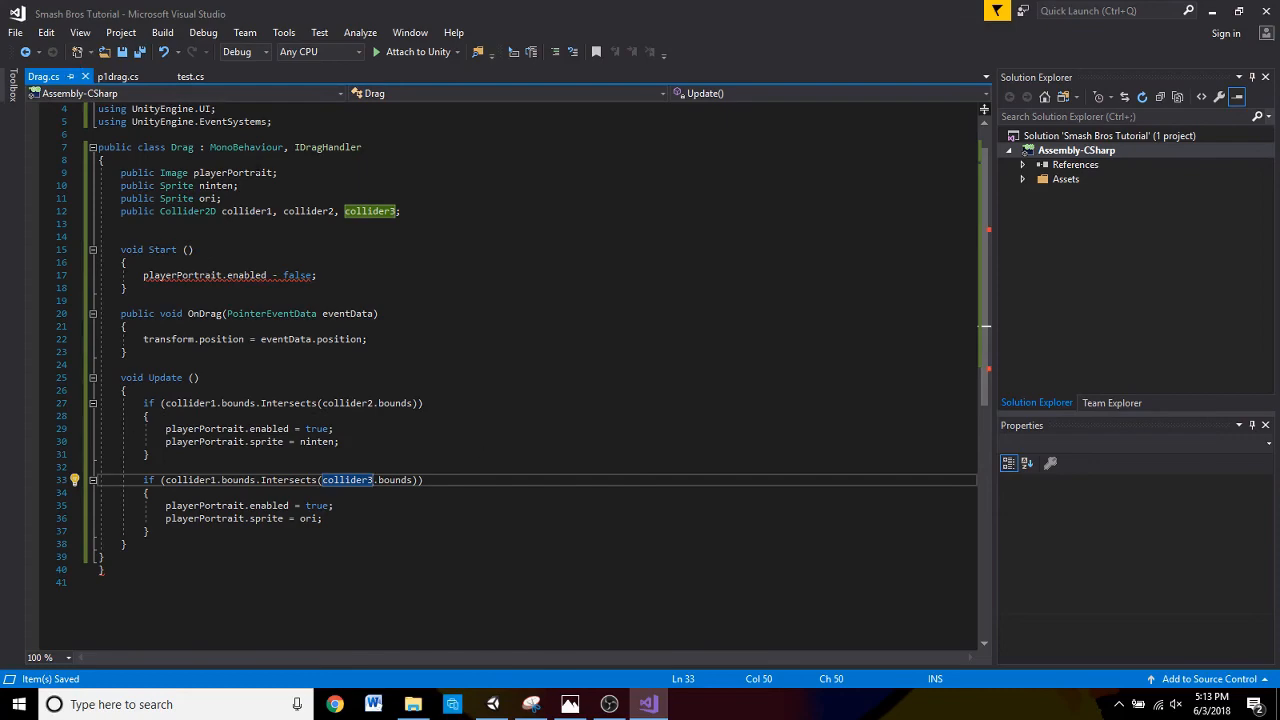
- Check Unity for compile errors, and in Visual Studio delete the surplus closing brace at the end of Drag.cs and save
{"action": "left_click", "coordinate": [493, 704]}
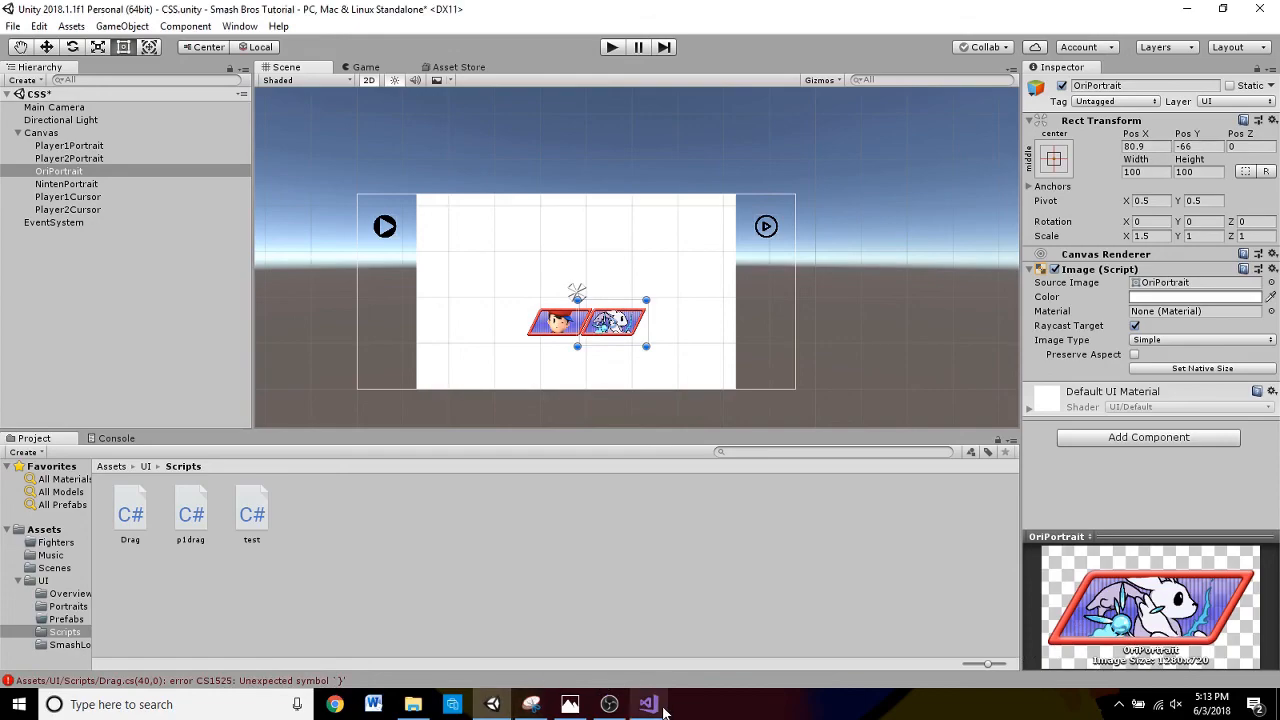
{"action": "left_click", "coordinate": [645, 600]}
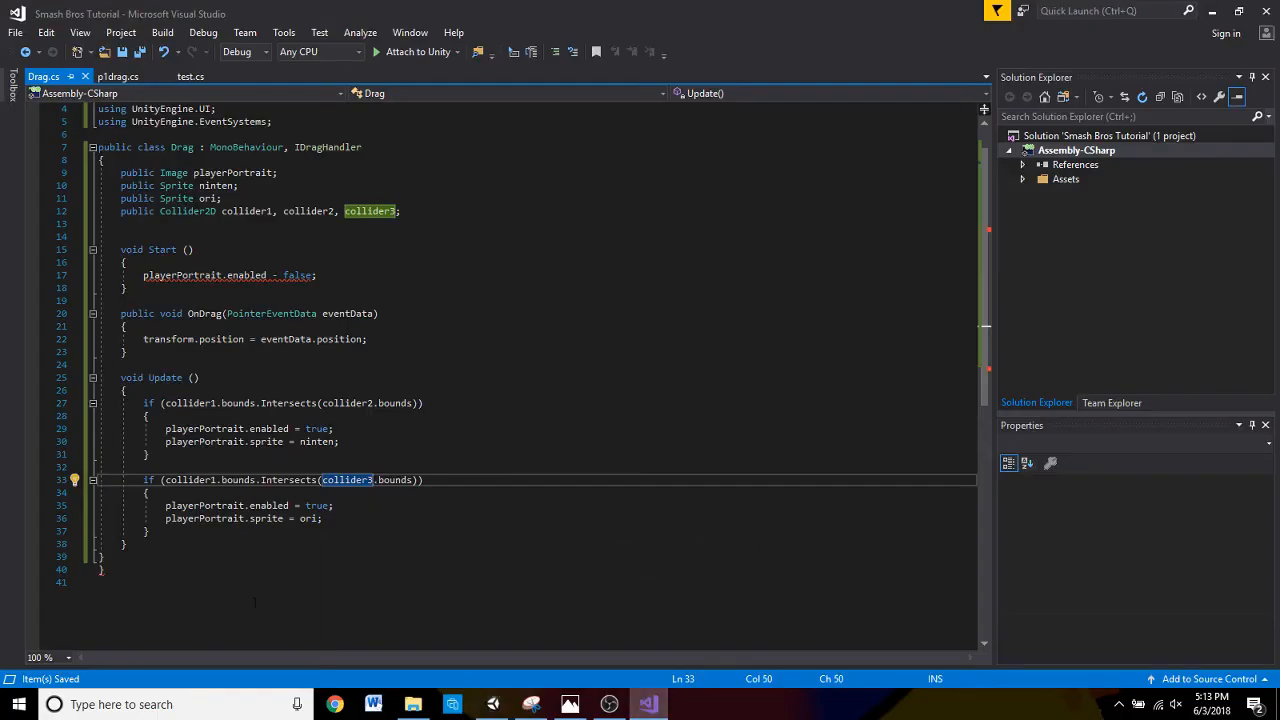
{"action": "mouse_move", "coordinate": [102, 569]}
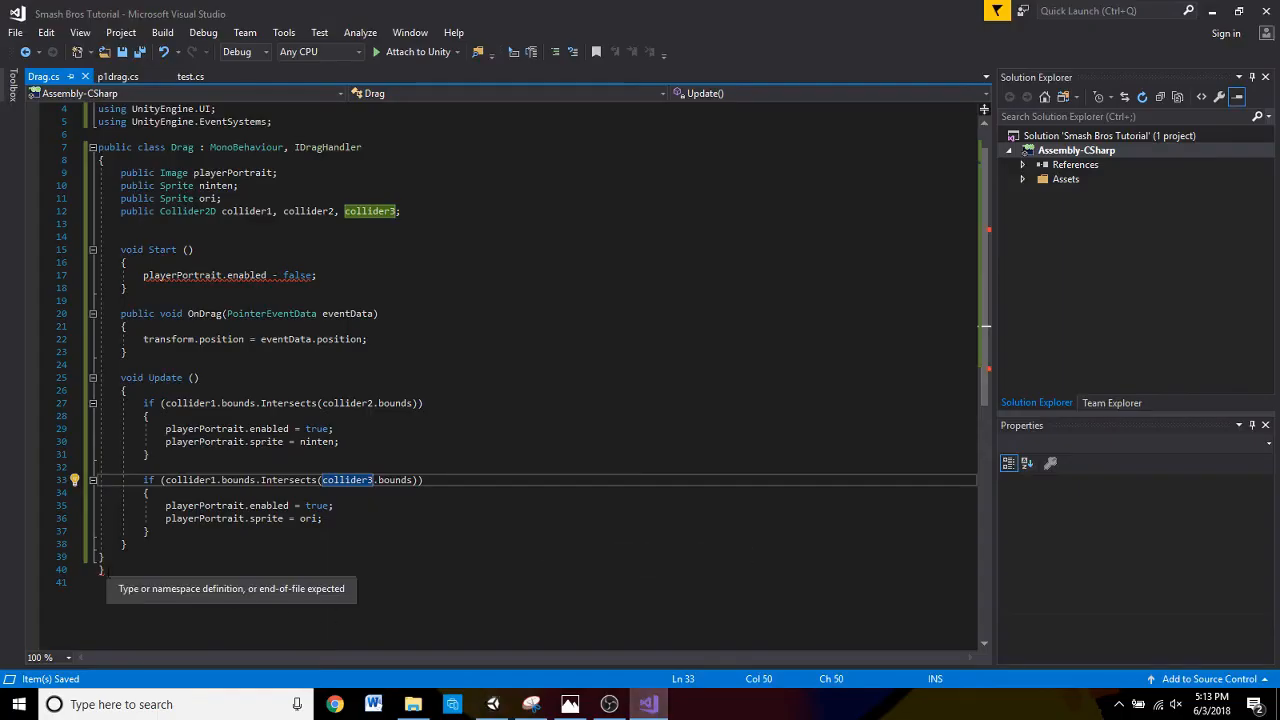
{"action": "left_click", "coordinate": [446, 576]}
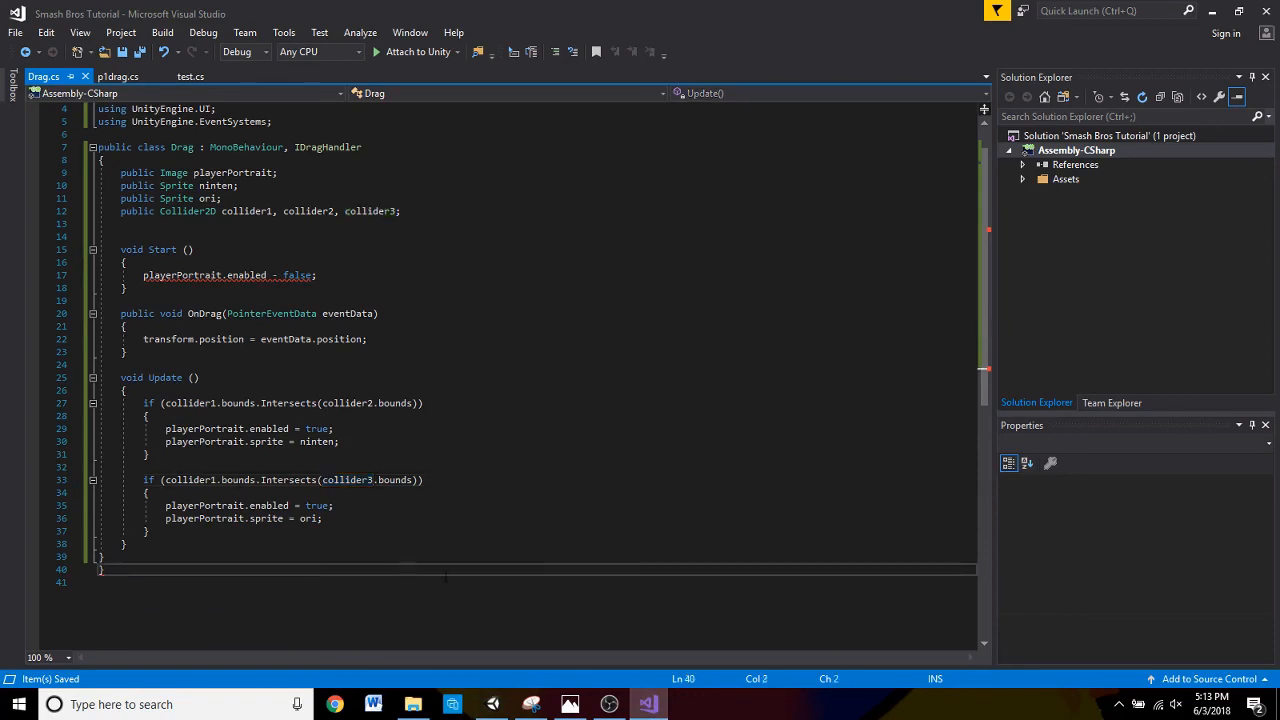
{"action": "key", "text": "BackSpace"}
{"action": "key", "text": "ctrl+s"}
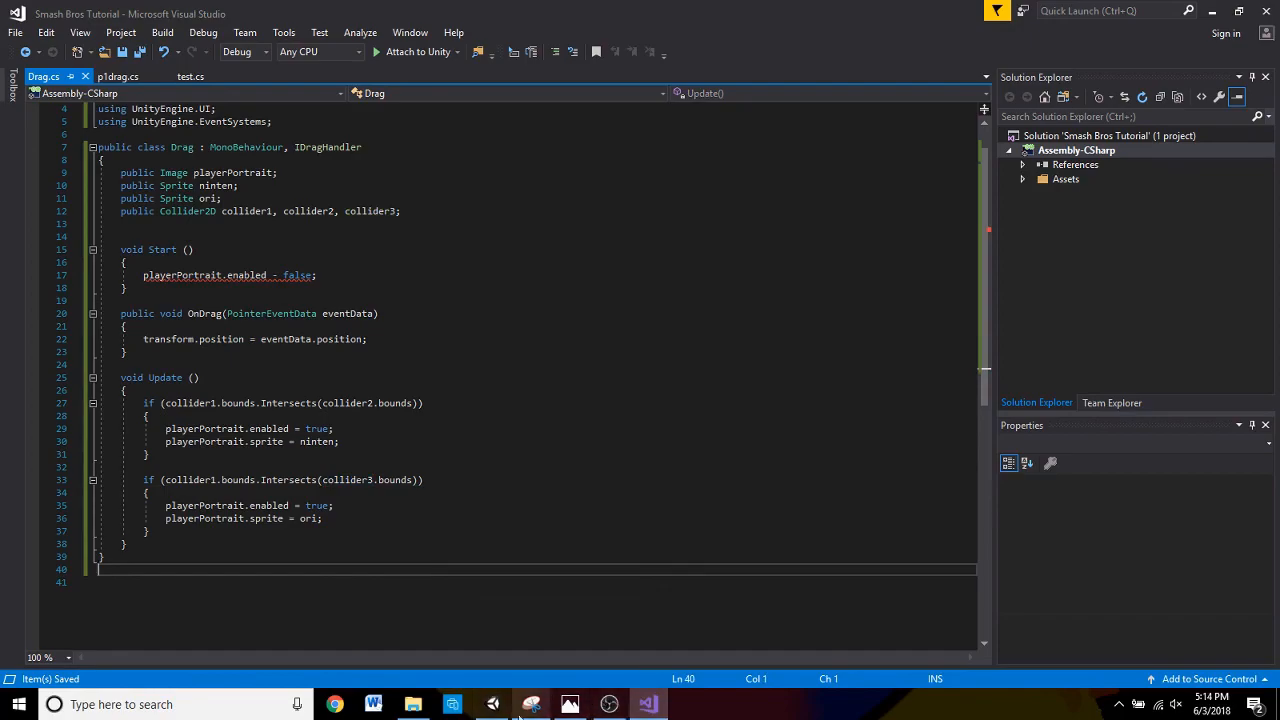
- Read the compile error in Unity's Console, and correct the Start statement in Visual Studio to playerPortrait.enabled = false; saving before returning to Unity
{"action": "left_click", "coordinate": [494, 706]}
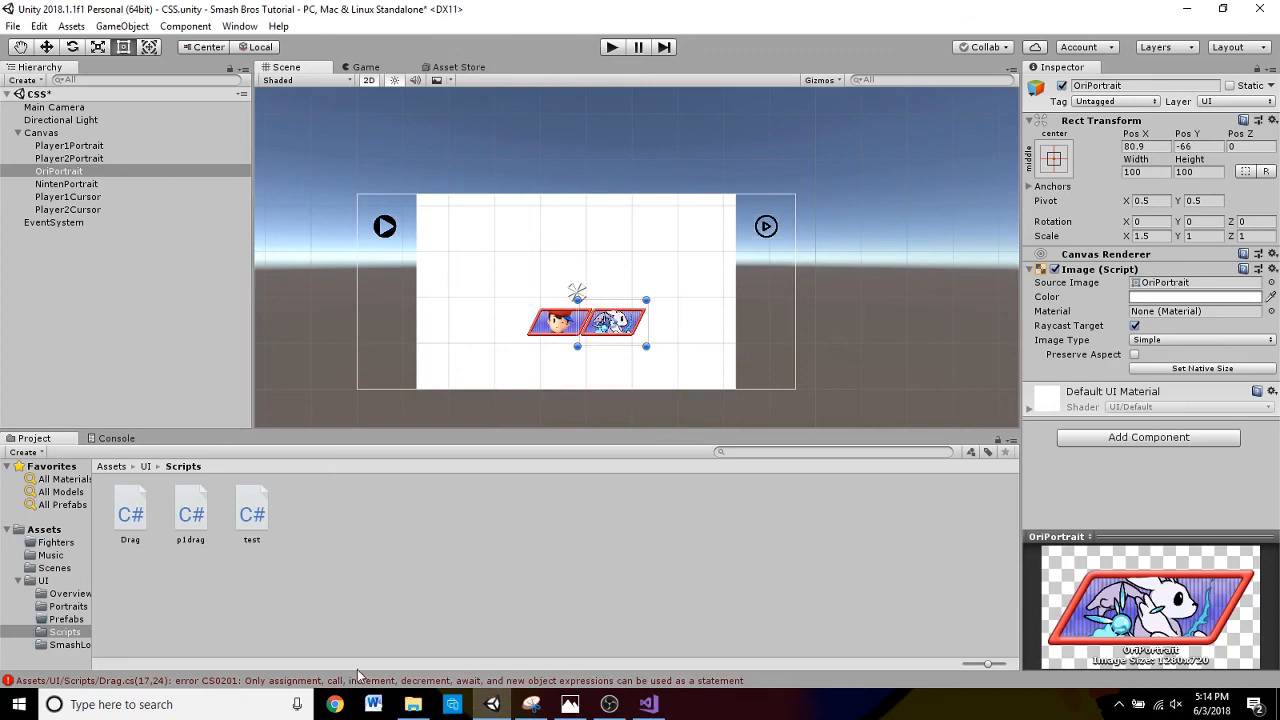
{"action": "left_click", "coordinate": [133, 440]}
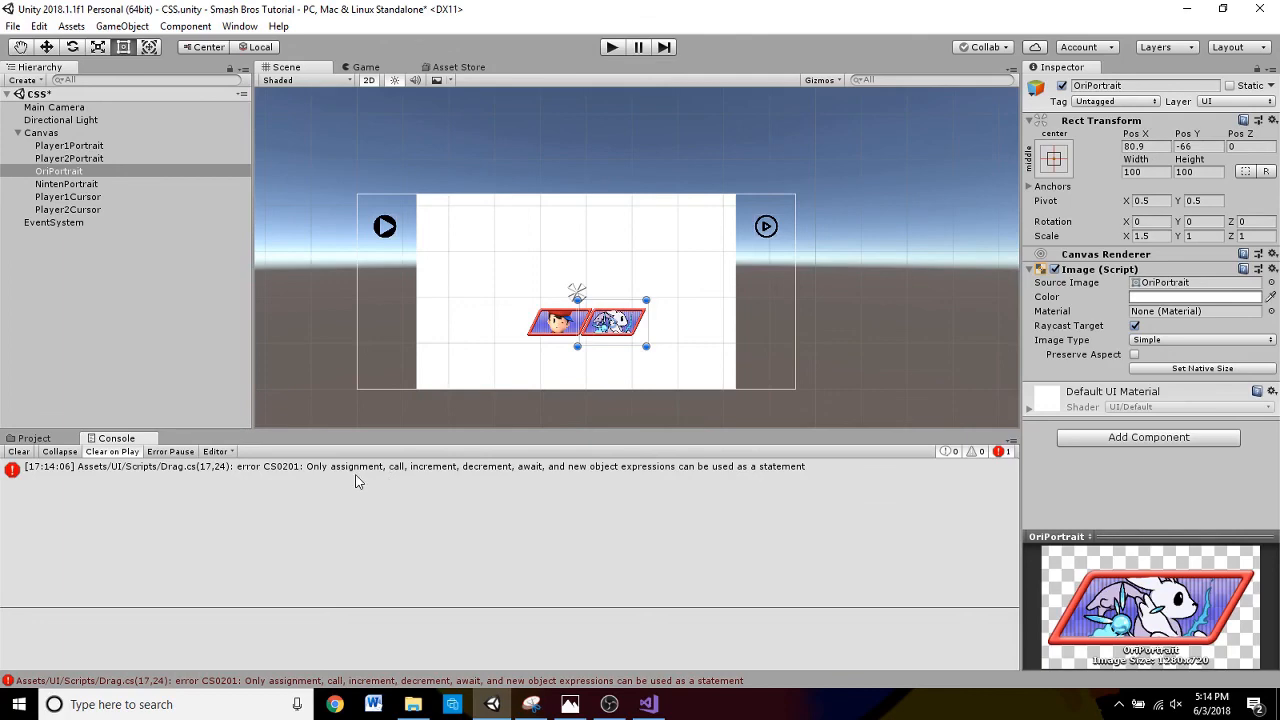
{"action": "left_click", "coordinate": [649, 704]}
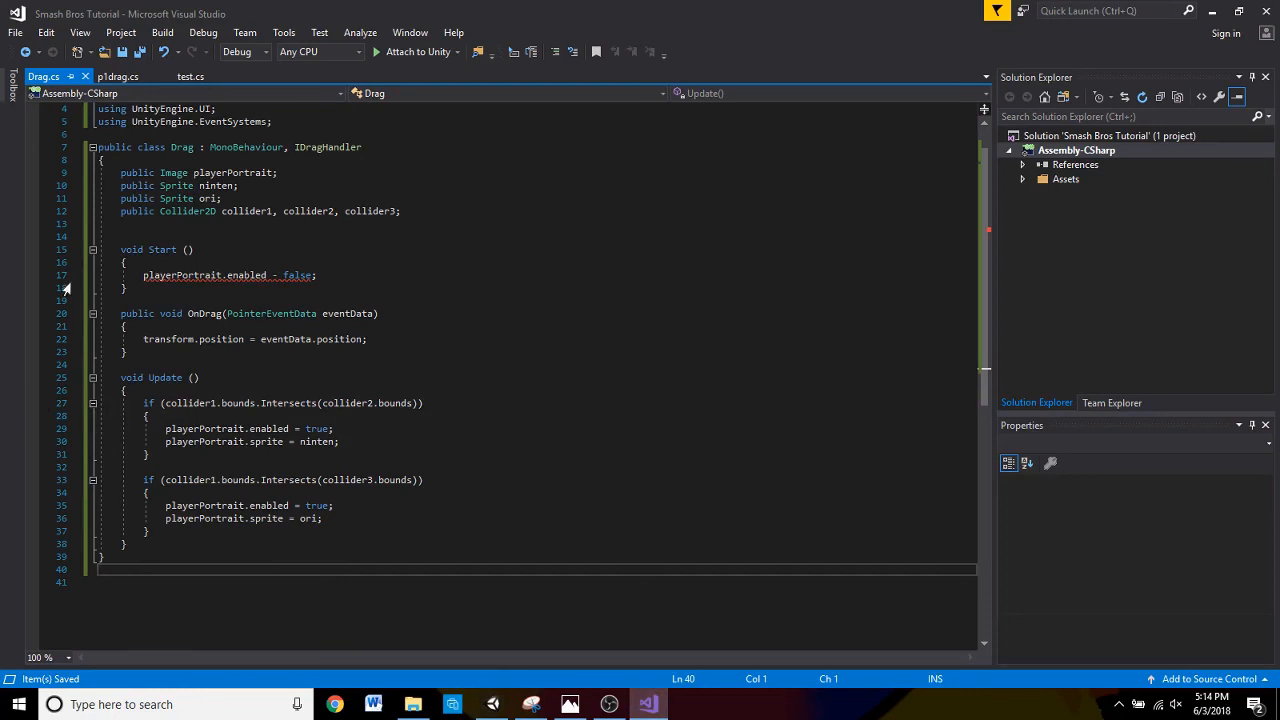
{"action": "left_click", "coordinate": [267, 275]}
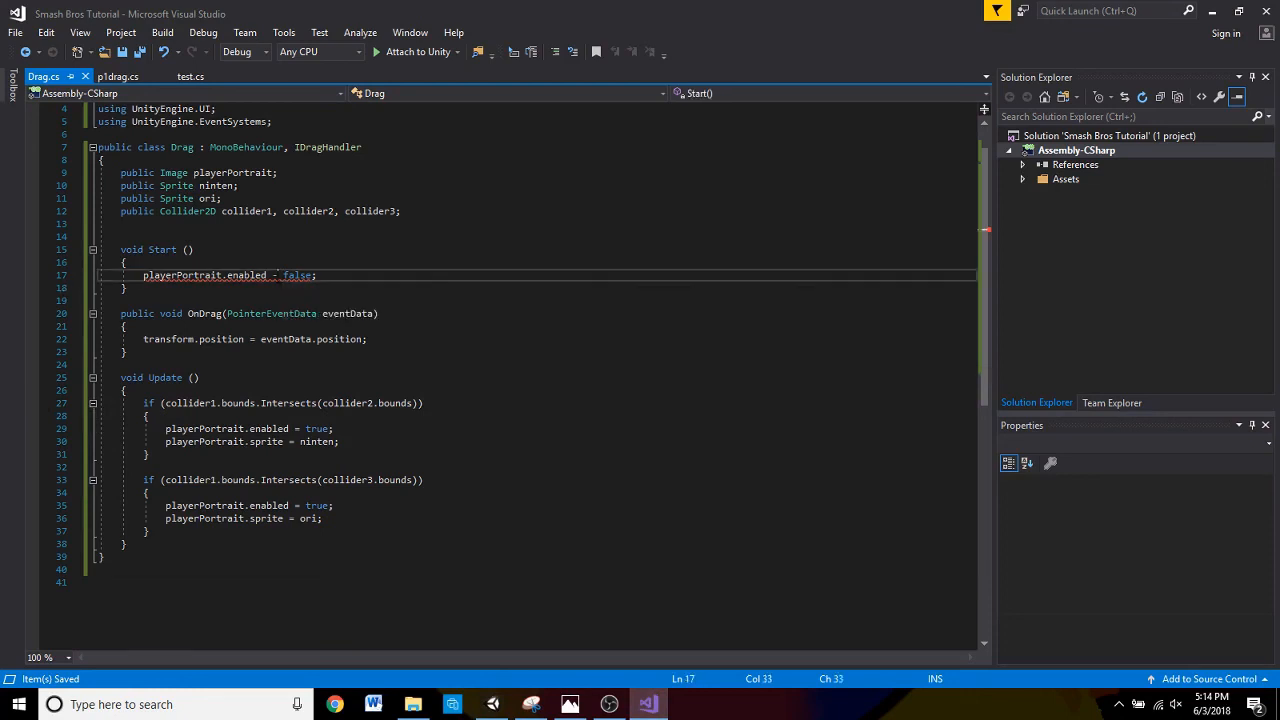
{"action": "type", "text": "="}
{"action": "key", "text": "ctrl+s"}
{"action": "left_click", "coordinate": [492, 704]}
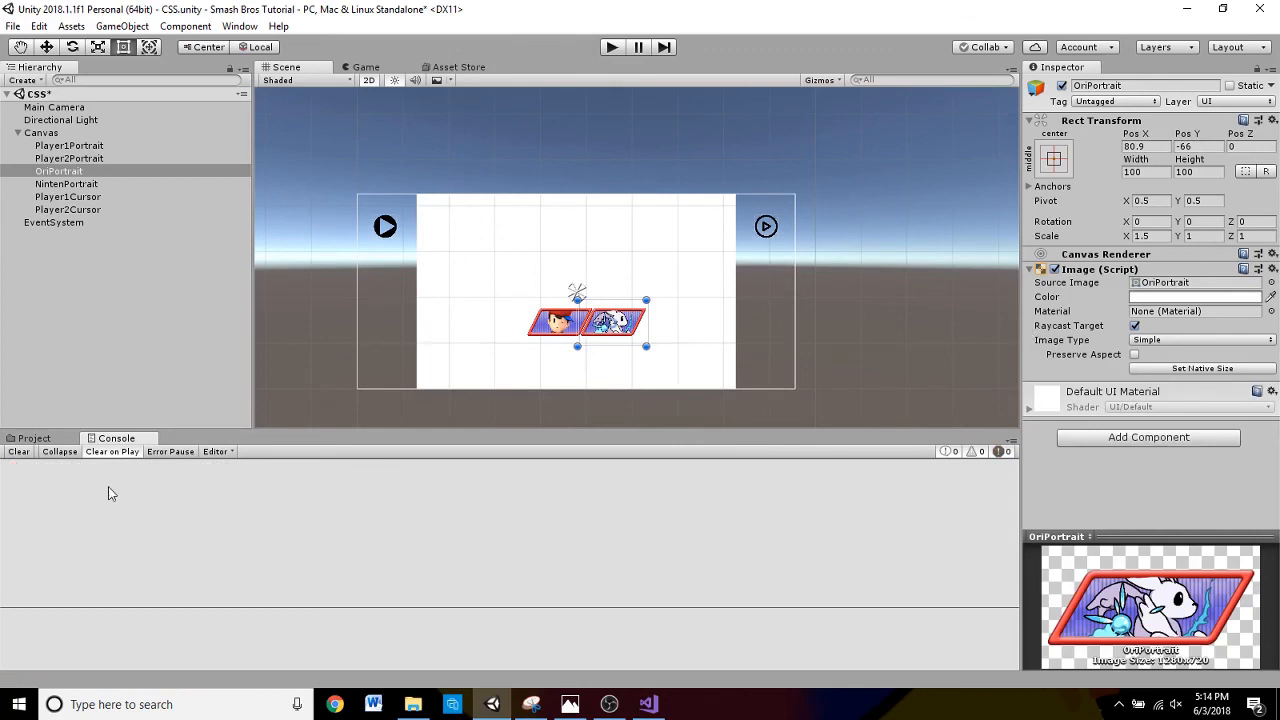
{"action": "left_click", "coordinate": [75, 148]}
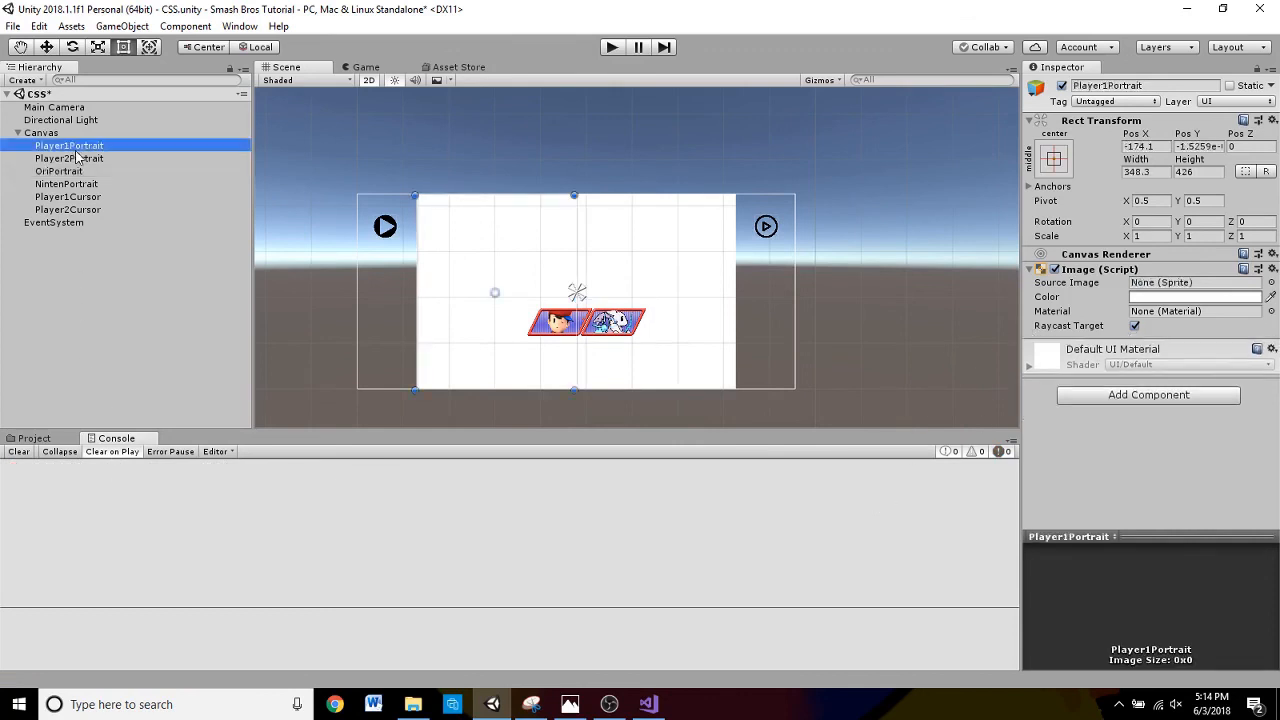
{"action": "left_click", "coordinate": [76, 158]}
{"action": "left_click", "coordinate": [76, 150]}
{"action": "left_click", "coordinate": [76, 158]}
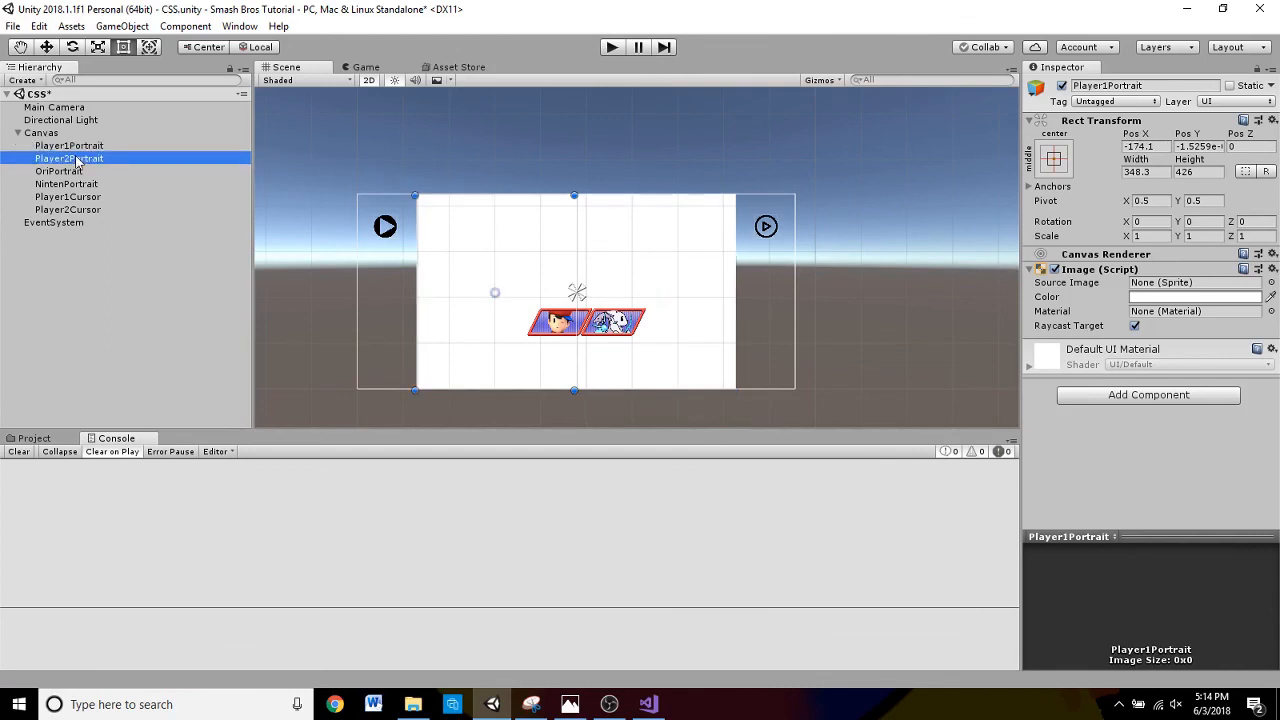
{"action": "left_click", "coordinate": [76, 148]}
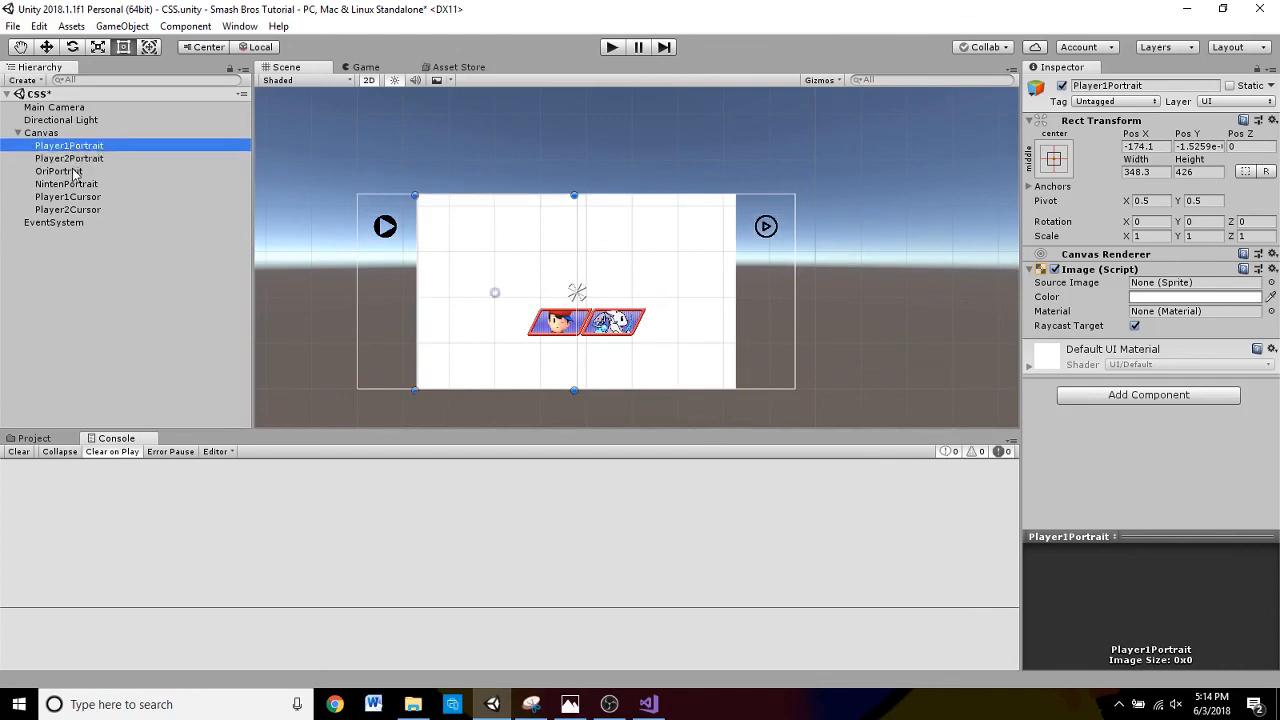
- Add a Box Collider 2D to OriPortrait and set its size to X 60 and Y 60
{"action": "left_click", "coordinate": [73, 172]}
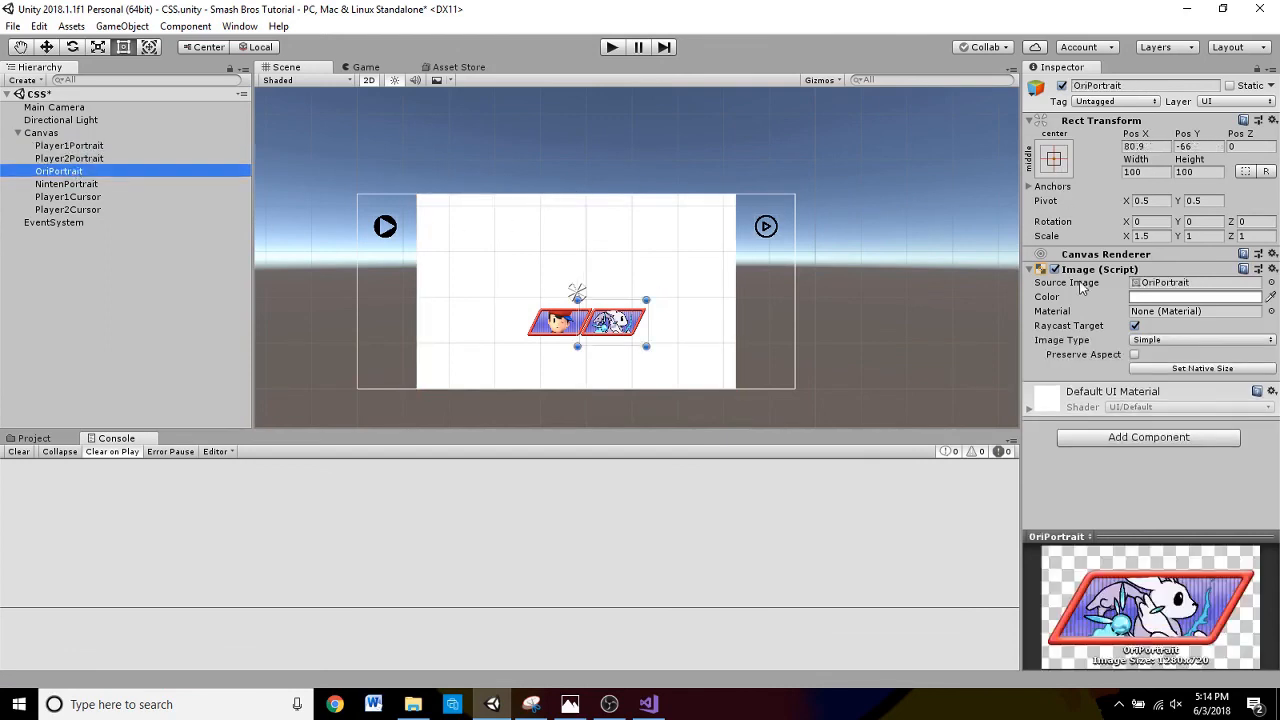
{"action": "left_click", "coordinate": [1170, 440]}
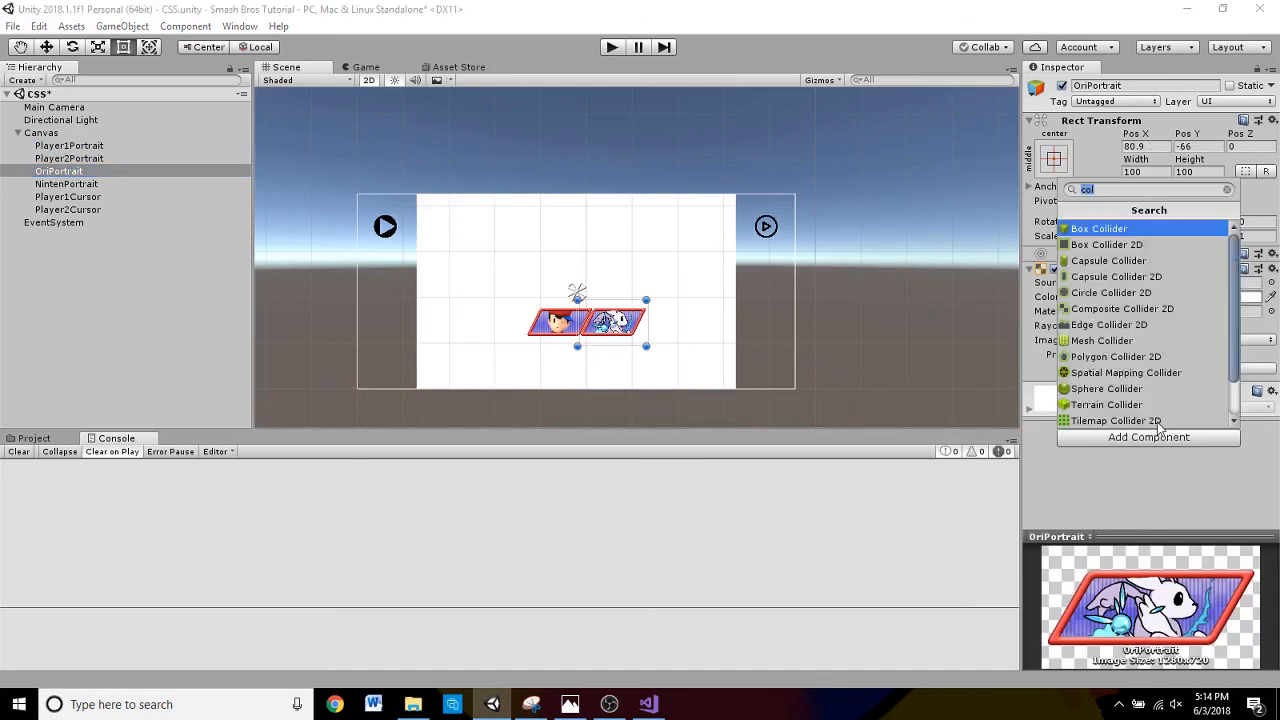
{"action": "left_click", "coordinate": [1110, 249]}
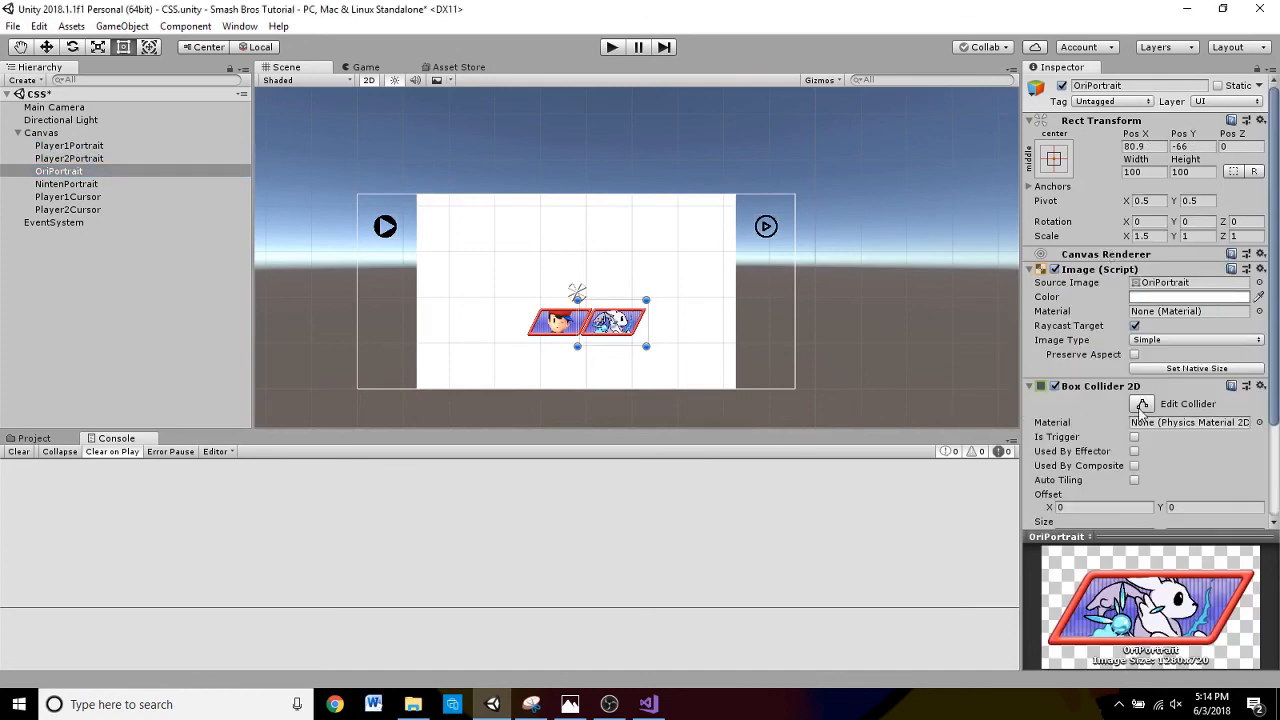
{"action": "scroll", "coordinate": [1152, 446], "scroll_direction": "down", "scroll_amount": 2}
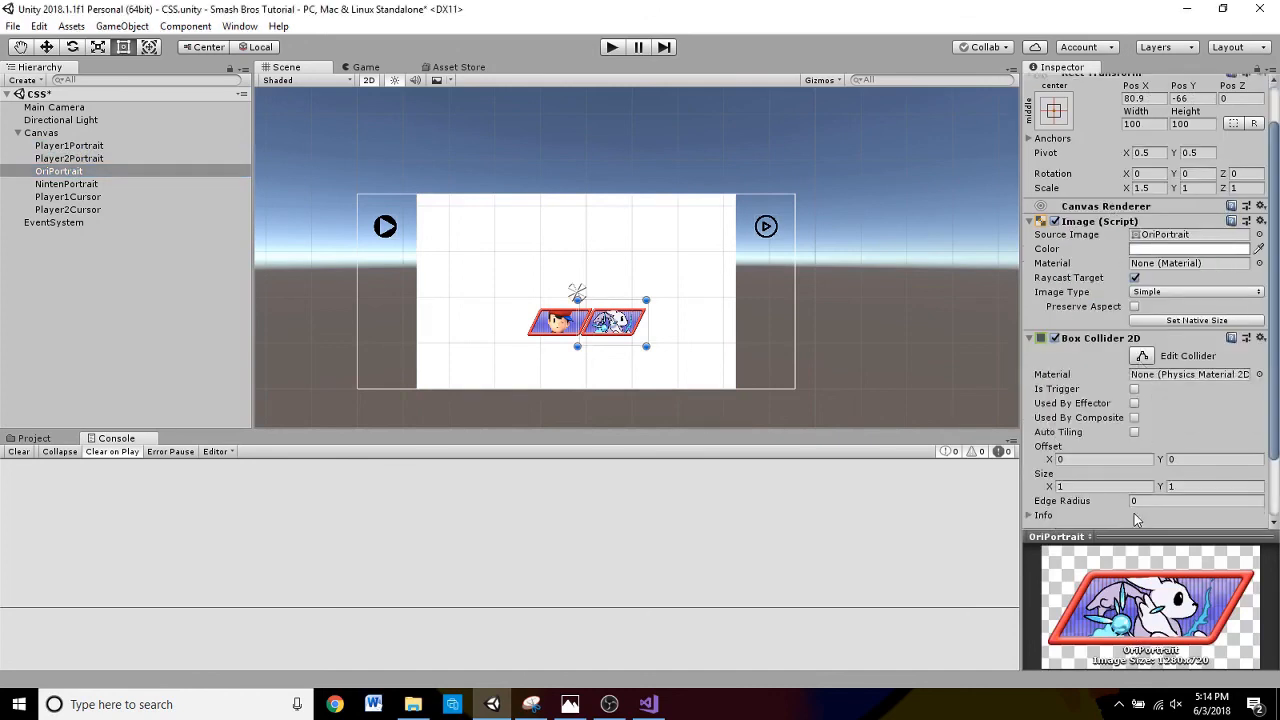
{"action": "left_click", "coordinate": [1082, 487]}
{"action": "scroll", "coordinate": [604, 345], "scroll_direction": "up", "scroll_amount": 8}
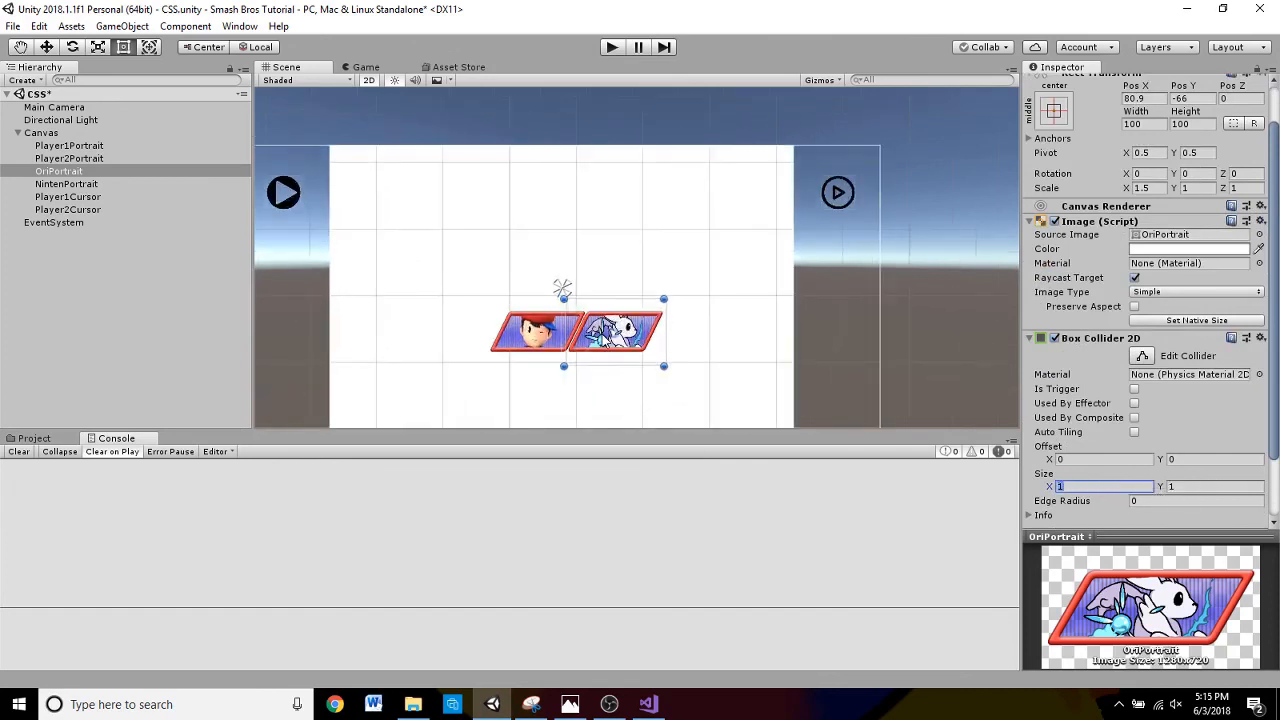
{"action": "scroll", "coordinate": [604, 345], "scroll_direction": "down", "scroll_amount": 2}
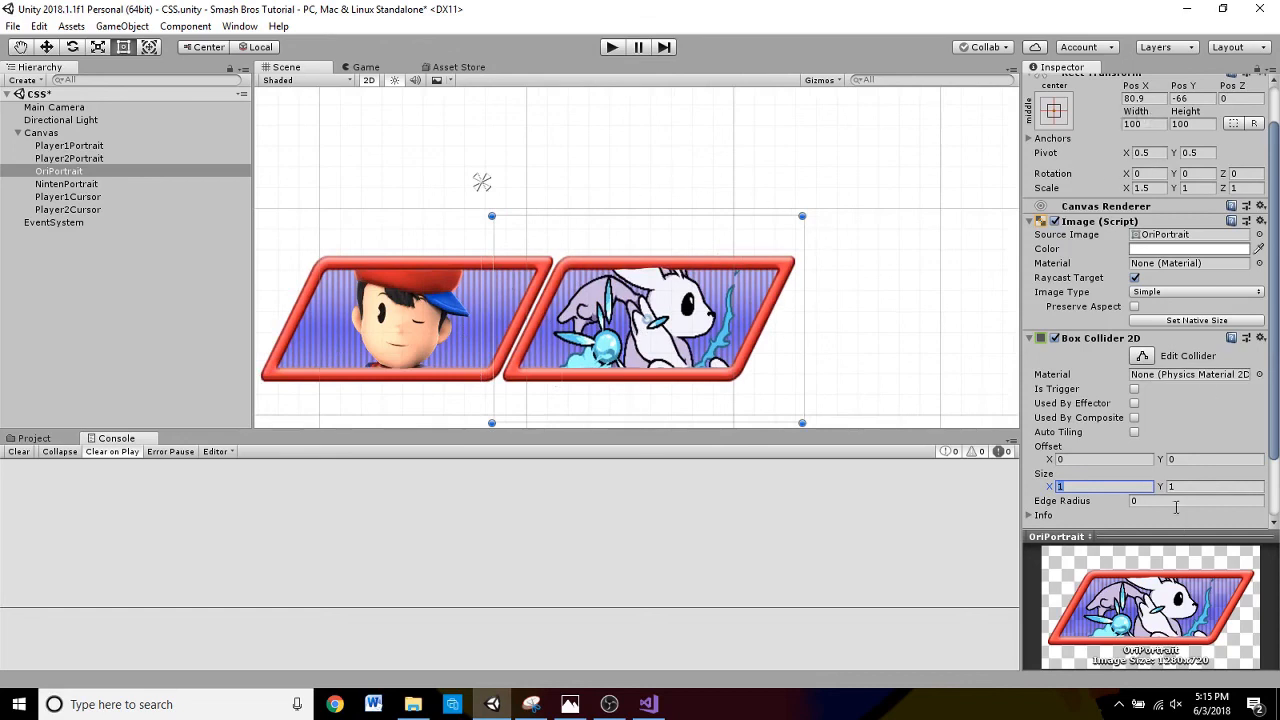
{"action": "type", "text": "60"}
{"action": "key", "text": "Tab"}
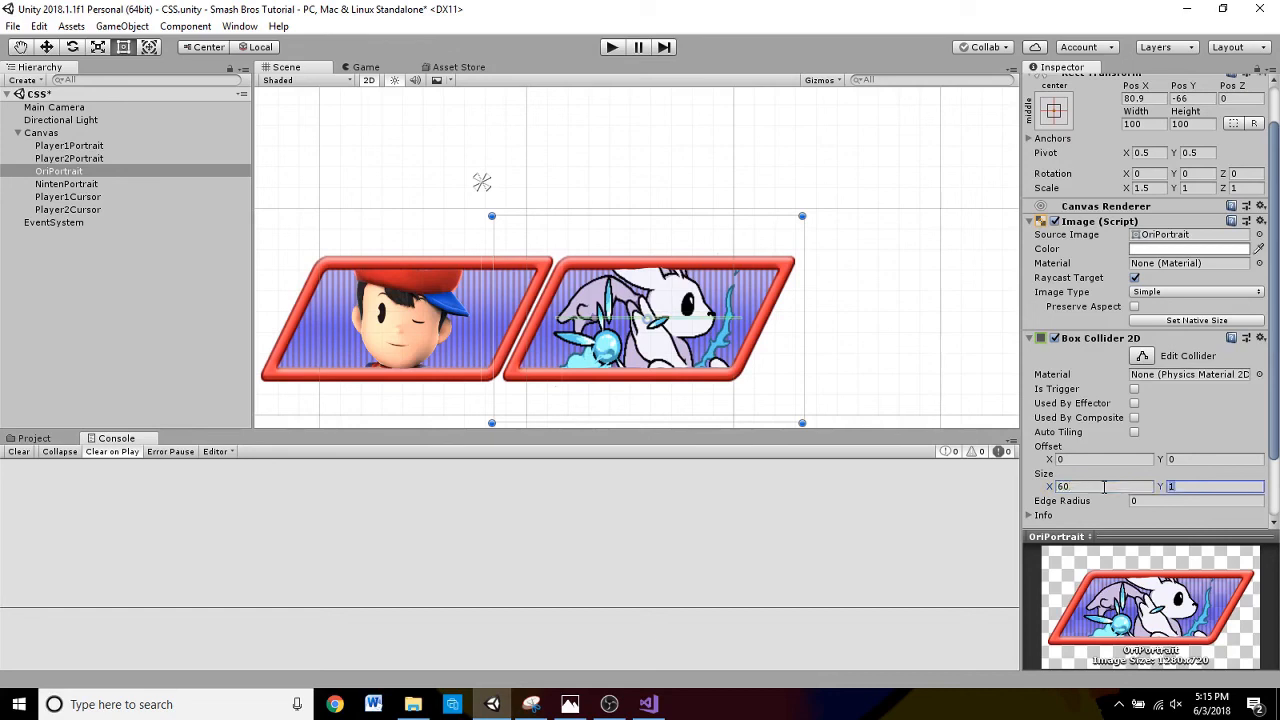
{"action": "type", "text": "60"}
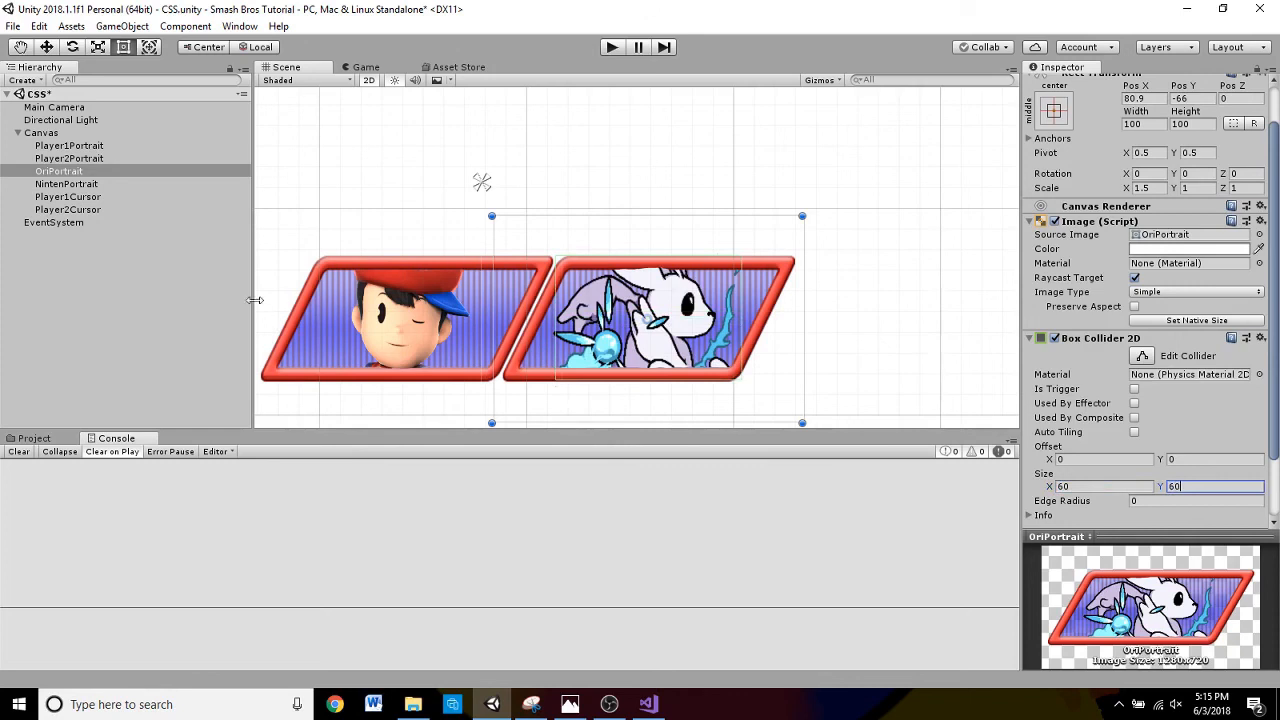
- Add a Box Collider 2D to NintenPortrait and set its size to X 60 and Y 60
{"action": "left_click", "coordinate": [48, 184]}
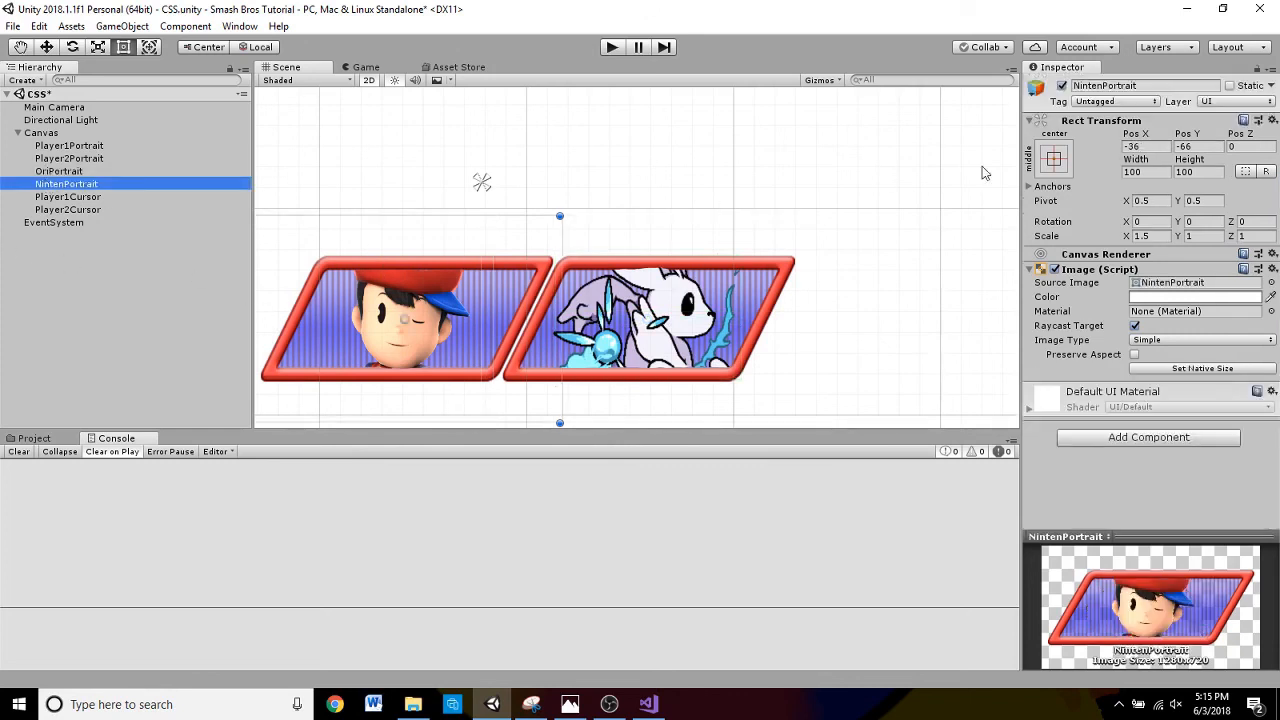
{"action": "left_click", "coordinate": [1200, 437]}
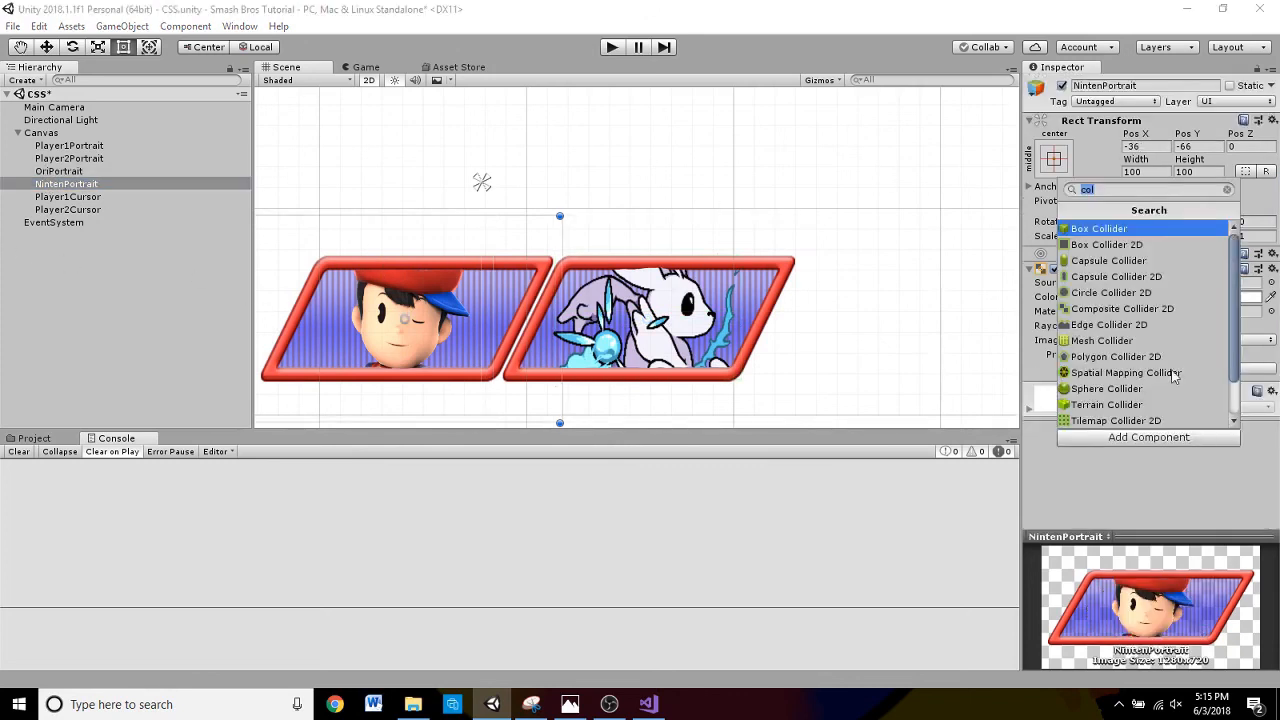
{"action": "left_click", "coordinate": [1127, 245]}
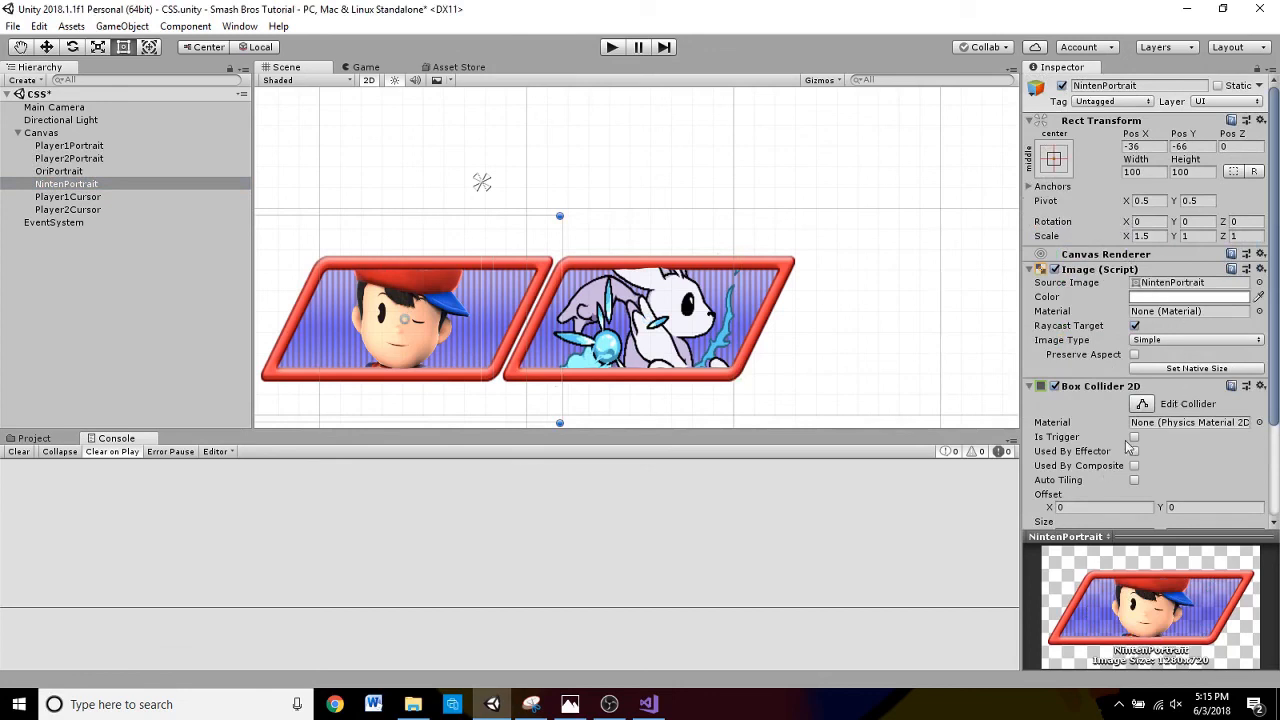
{"action": "scroll", "coordinate": [1130, 440], "scroll_direction": "down", "scroll_amount": 3}
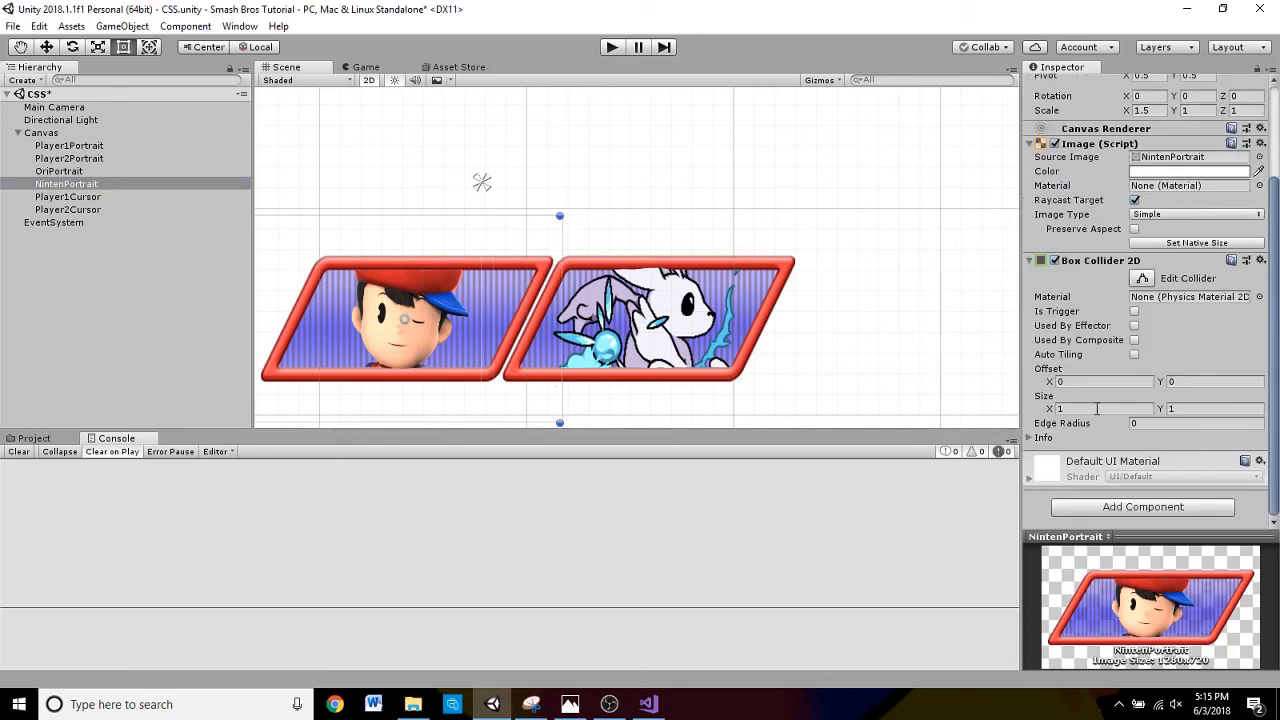
{"action": "left_click", "coordinate": [1097, 409]}
{"action": "type", "text": "60"}
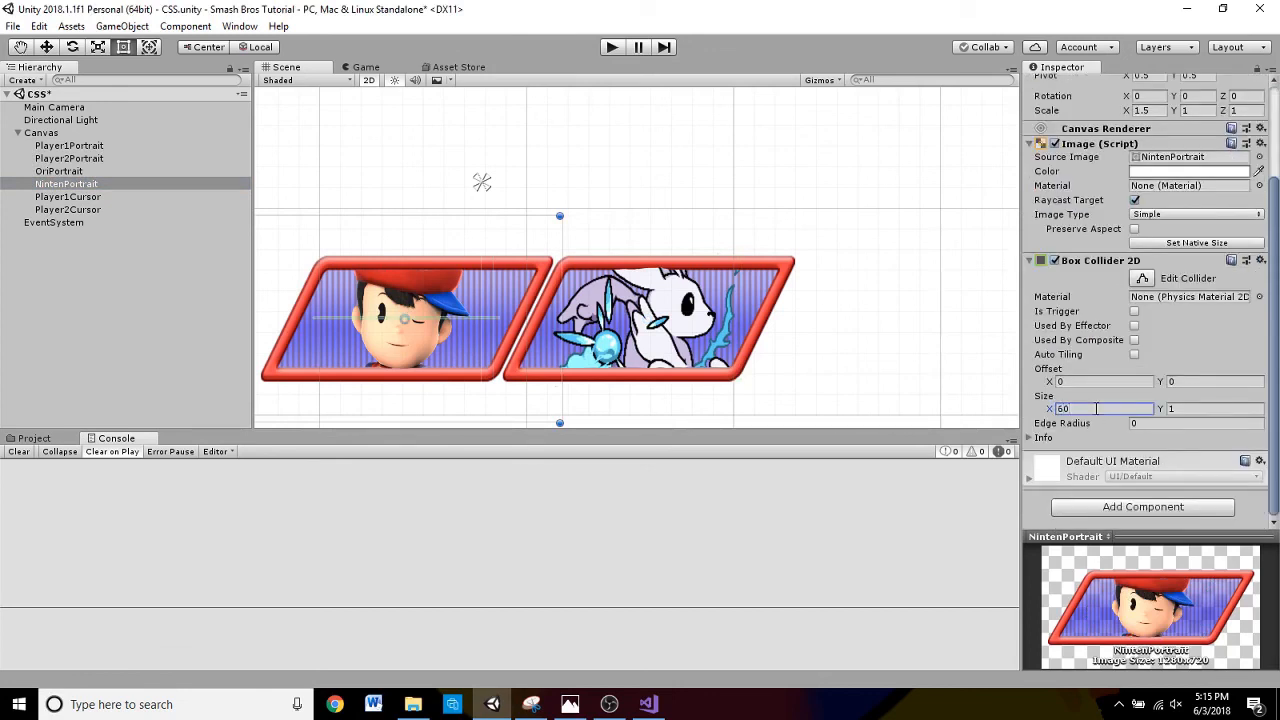
{"action": "key", "text": "Tab"}
{"action": "type", "text": "60"}
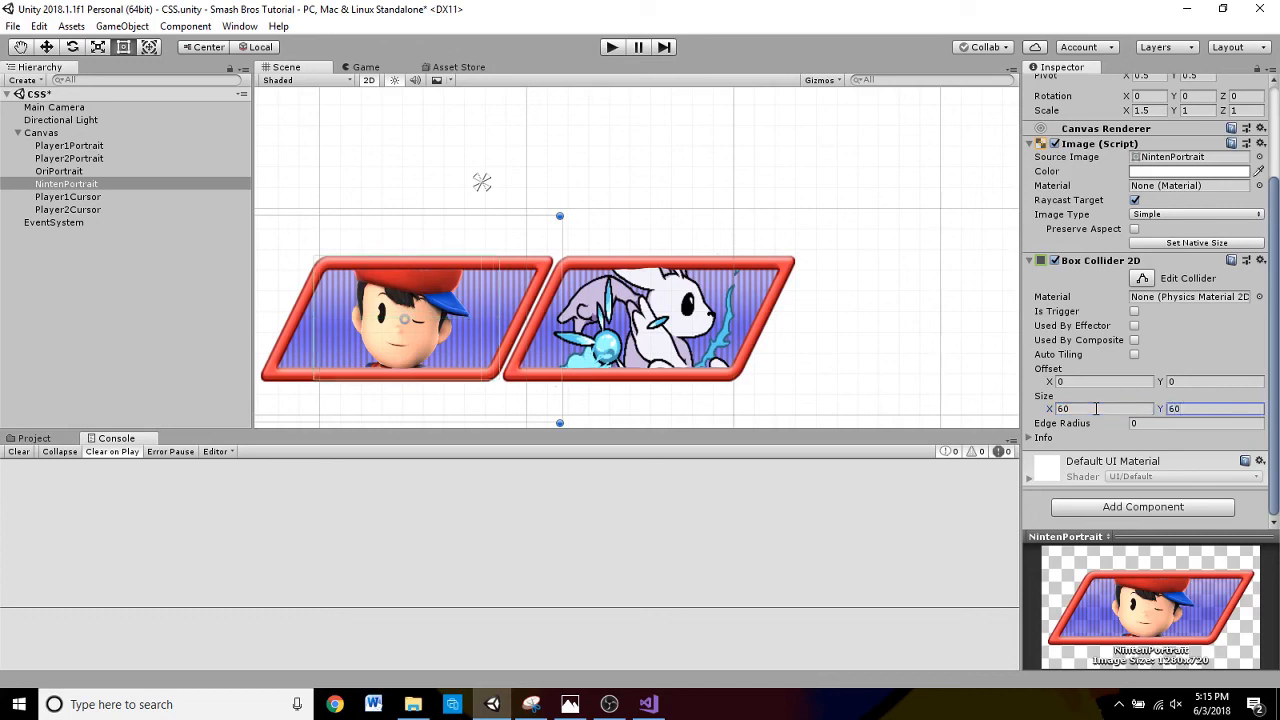
- Add a Box Collider 2D to Player1Cursor and set its size to X 100 and Y 100
{"action": "left_click", "coordinate": [63, 197]}
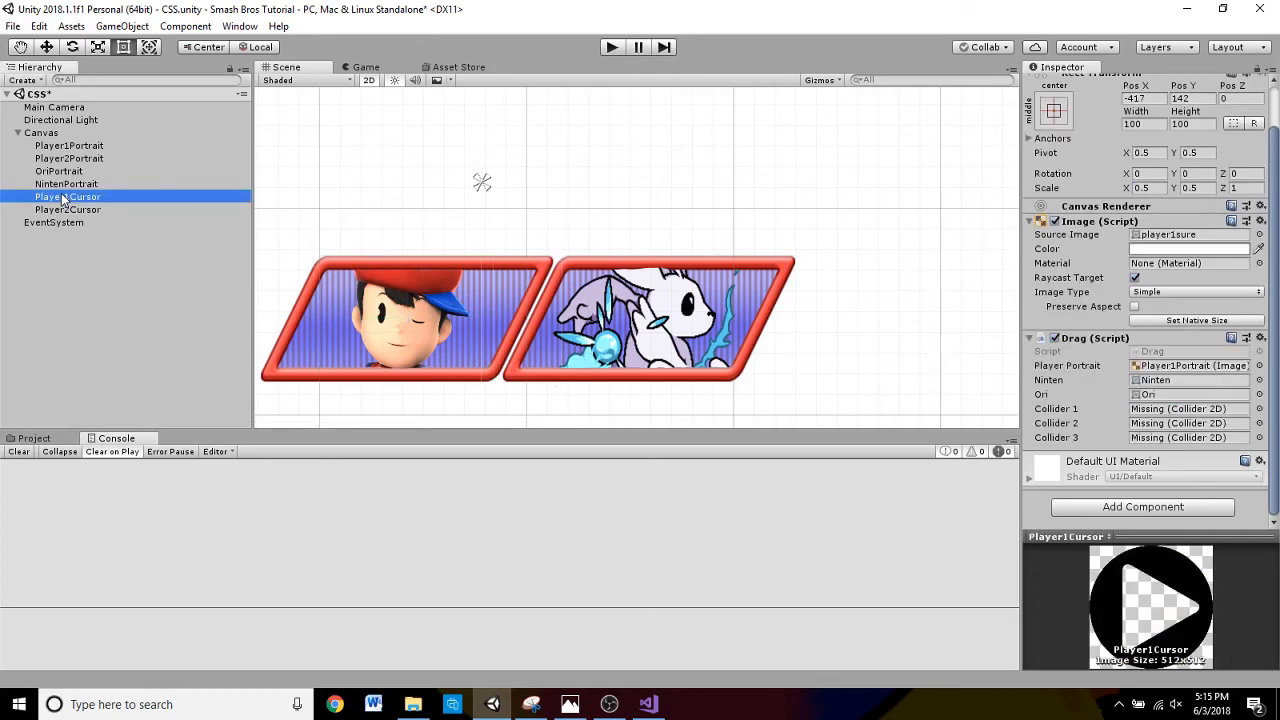
{"action": "left_click", "coordinate": [1070, 510]}
{"action": "left_click", "coordinate": [1097, 314]}
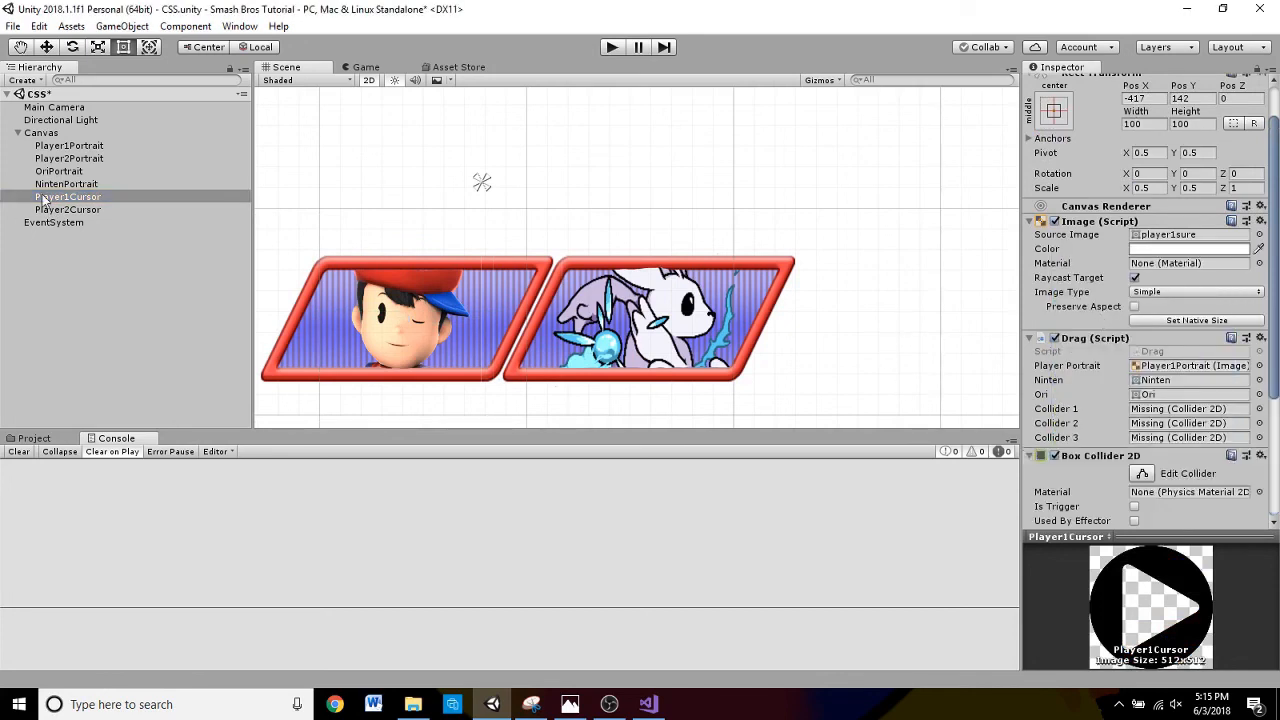
{"action": "scroll", "coordinate": [382, 208], "scroll_direction": "down", "scroll_amount": 2}
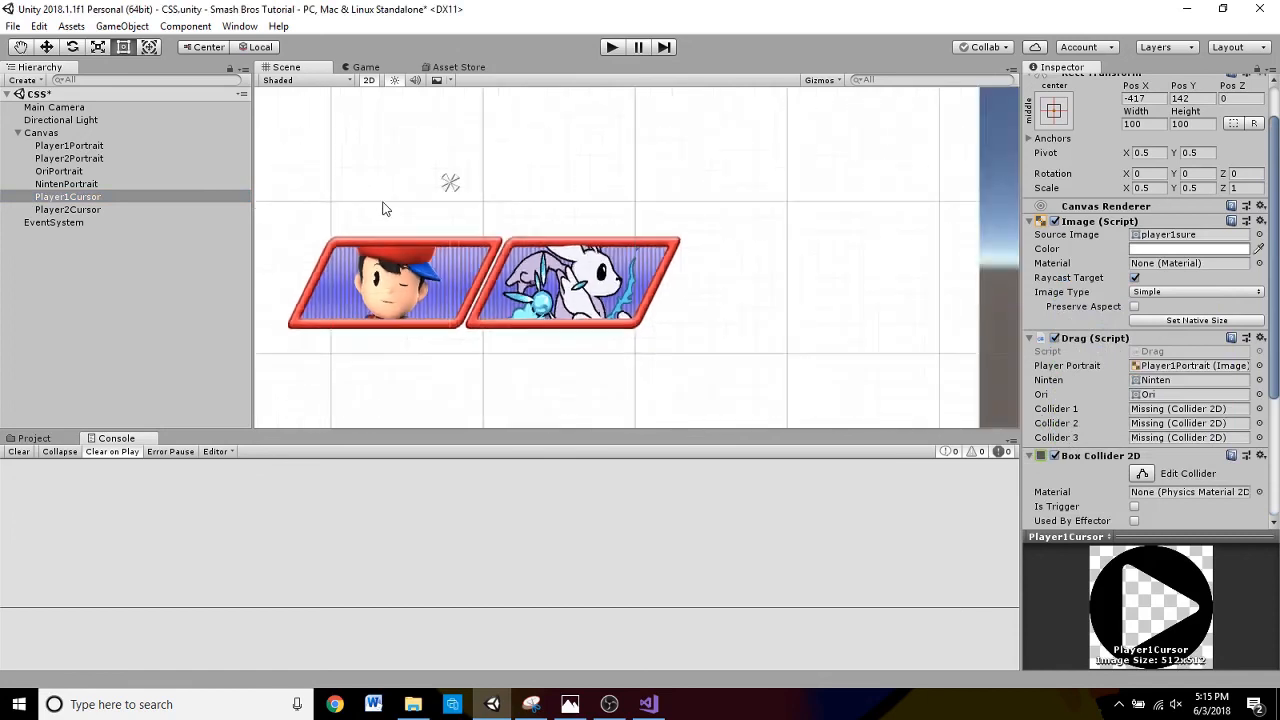
{"action": "scroll", "coordinate": [383, 205], "scroll_direction": "down", "scroll_amount": 3}
{"action": "middle_click_drag", "start_coordinate": [383, 191], "coordinate": [896, 347]}
{"action": "scroll", "coordinate": [508, 202], "scroll_direction": "up", "scroll_amount": 2}
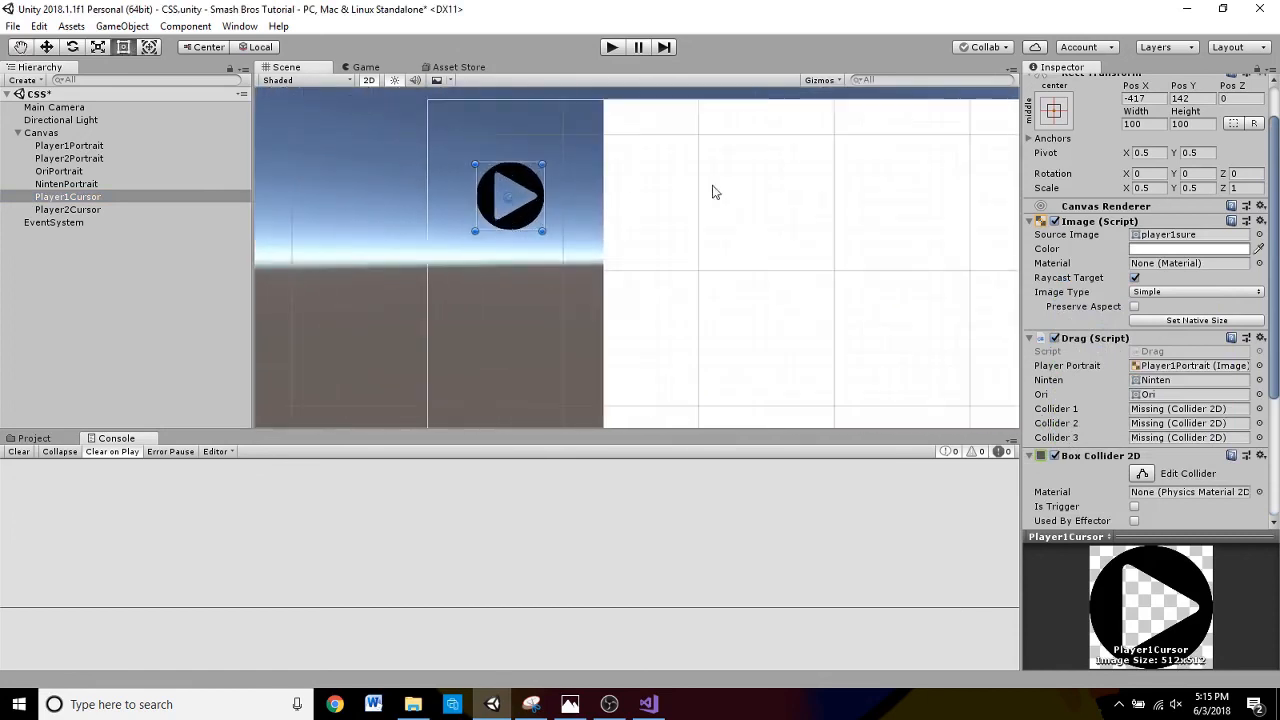
{"action": "scroll", "coordinate": [1172, 455], "scroll_direction": "down", "scroll_amount": 5}
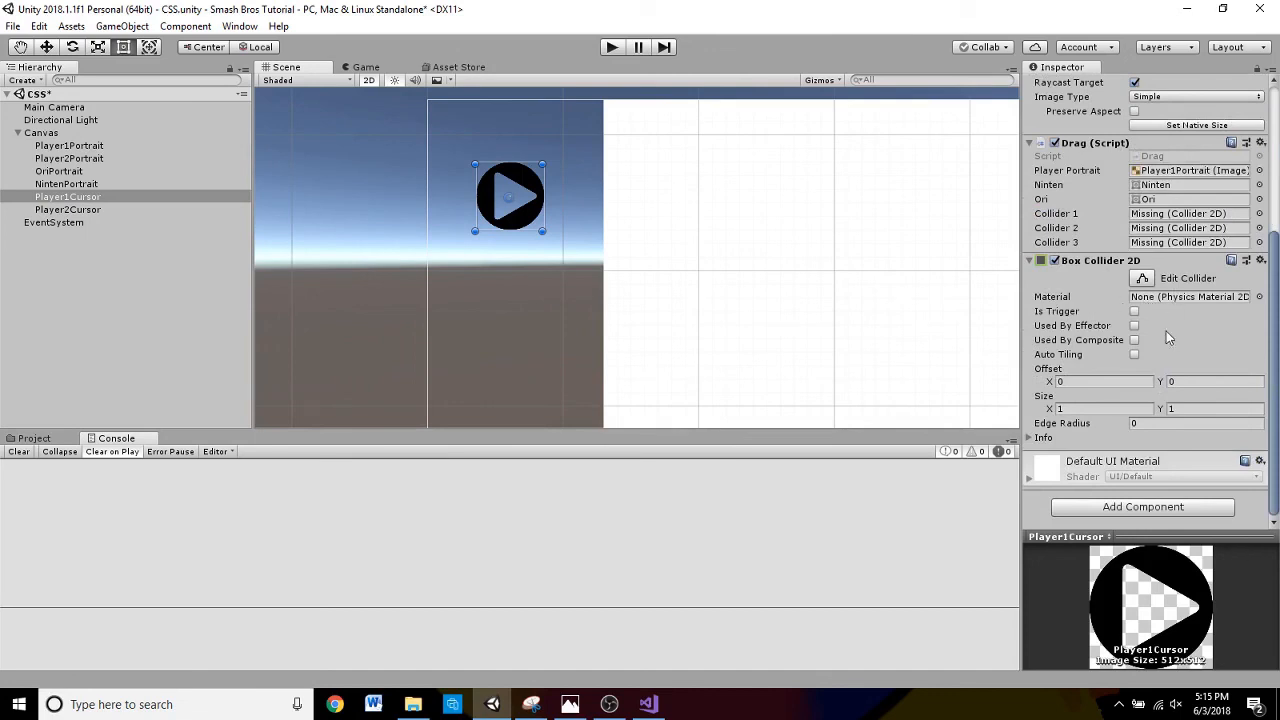
{"action": "left_click", "coordinate": [1116, 408]}
{"action": "type", "text": "100"}
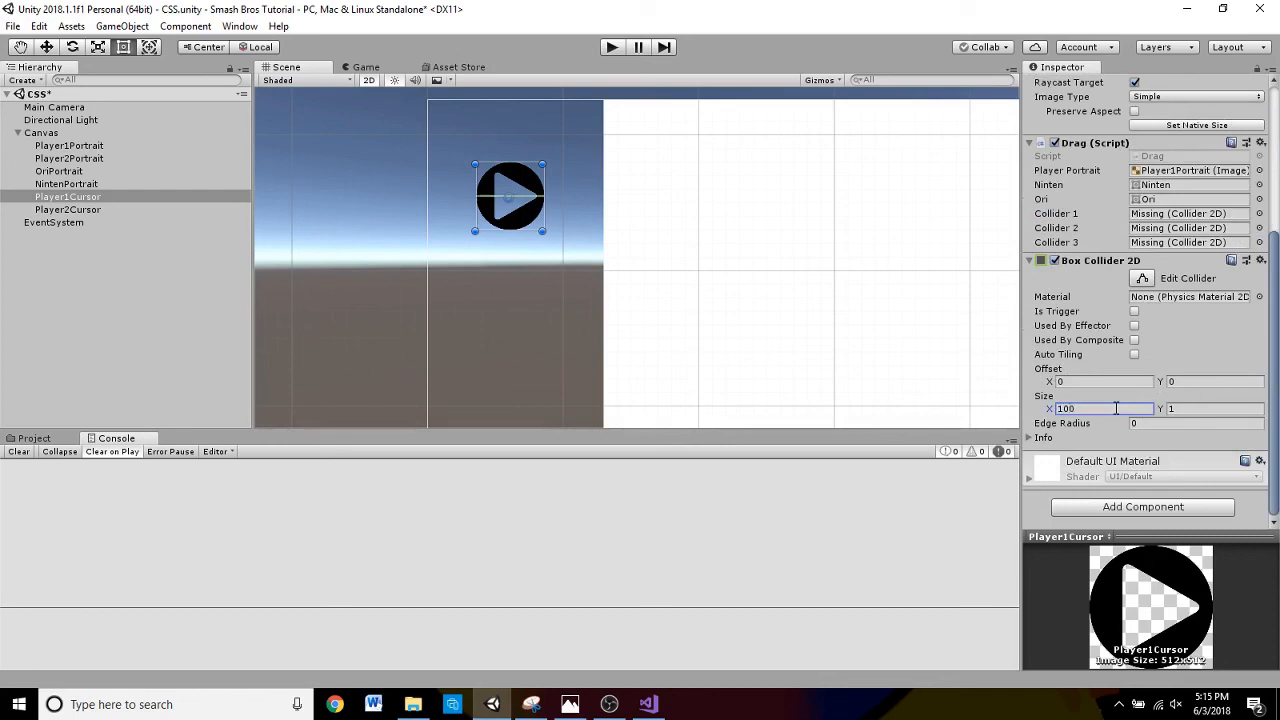
{"action": "key", "text": "Tab"}
{"action": "type", "text": "100"}
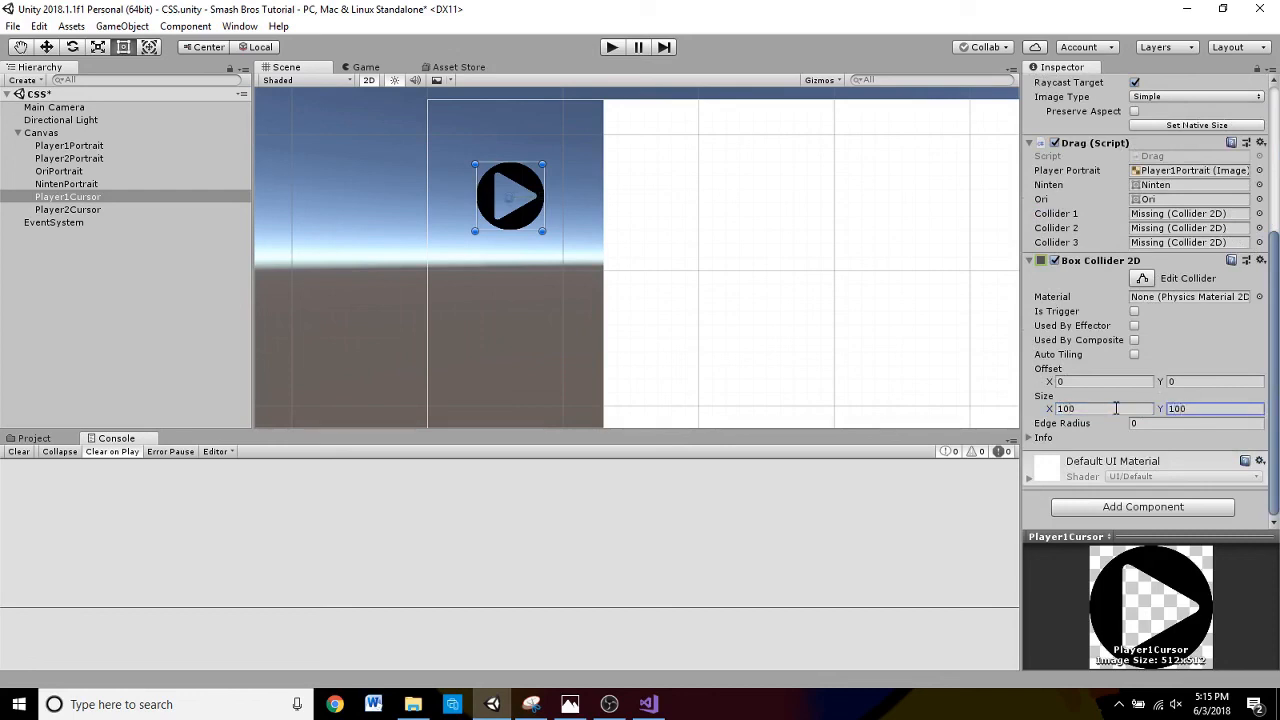
- Add a Box Collider 2D to Player2Cursor and set its size to X 100 and Y 100
{"action": "middle_click_drag", "start_coordinate": [840, 240], "coordinate": [690, 165]}
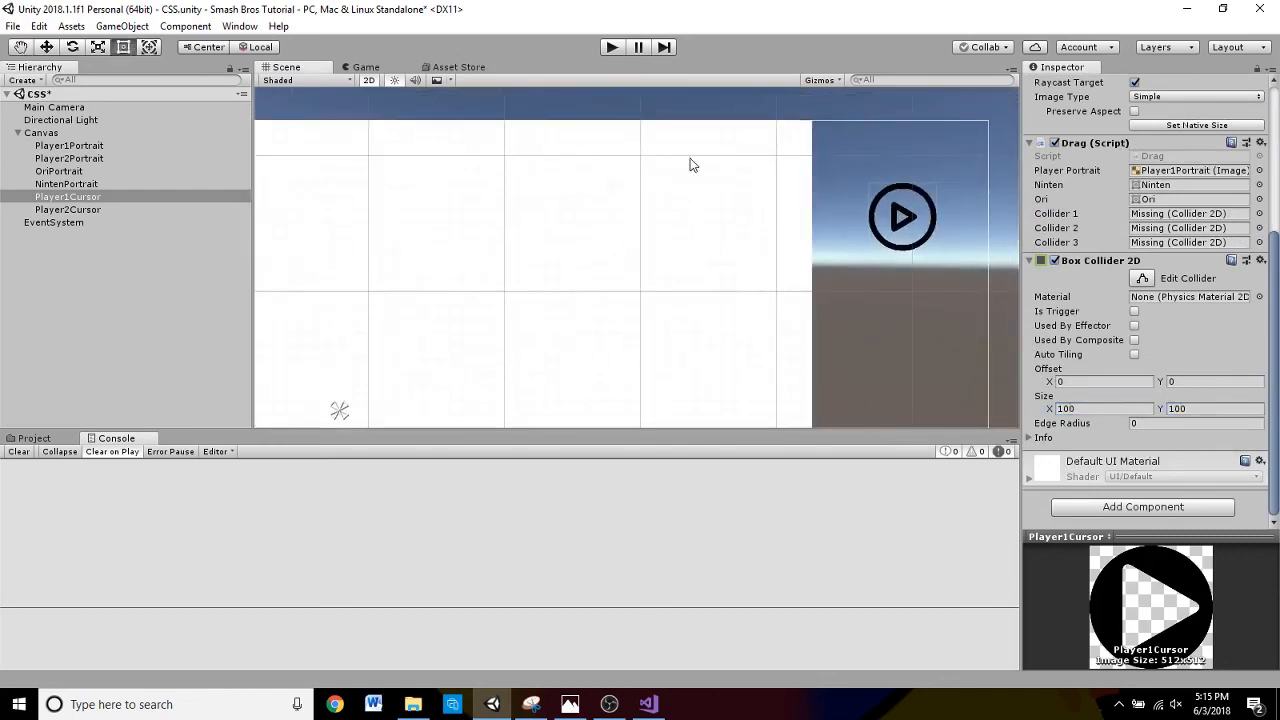
{"action": "left_click", "coordinate": [887, 198]}
{"action": "left_click", "coordinate": [1155, 505]}
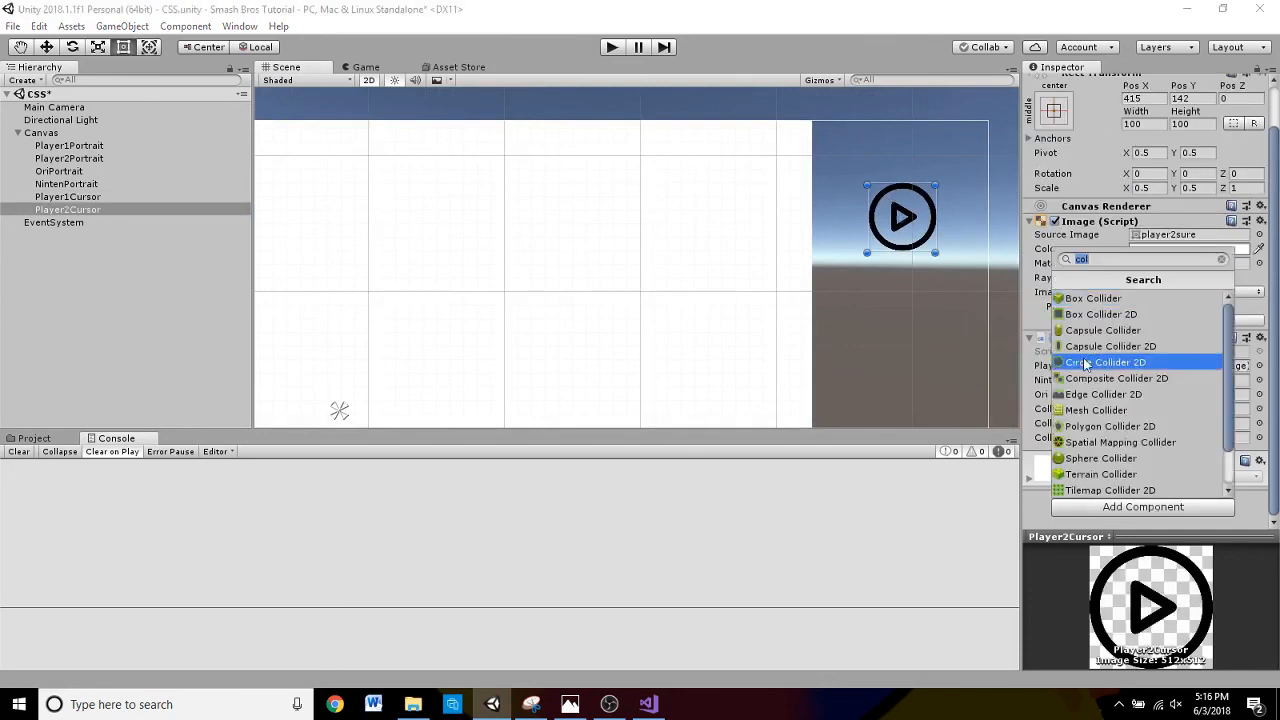
{"action": "left_click", "coordinate": [1100, 314]}
{"action": "scroll", "coordinate": [1155, 408], "scroll_direction": "down", "scroll_amount": 3}
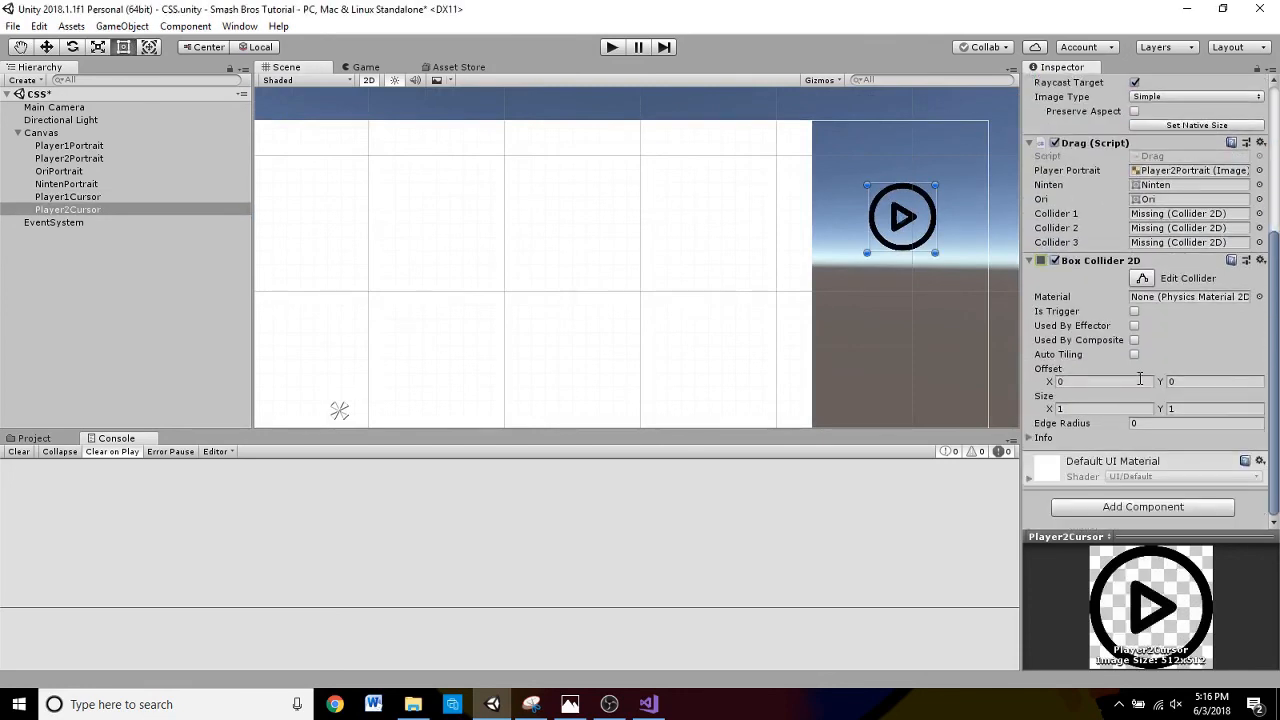
{"action": "left_click", "coordinate": [1116, 411]}
{"action": "type", "text": "100"}
{"action": "left_click", "coordinate": [1201, 408]}
{"action": "type", "text": "100"}
- Review the Player Portrait, Ninten and Ori references of Player2Cursor's Drag script and the objects available for them
{"action": "left_click", "coordinate": [88, 197]}
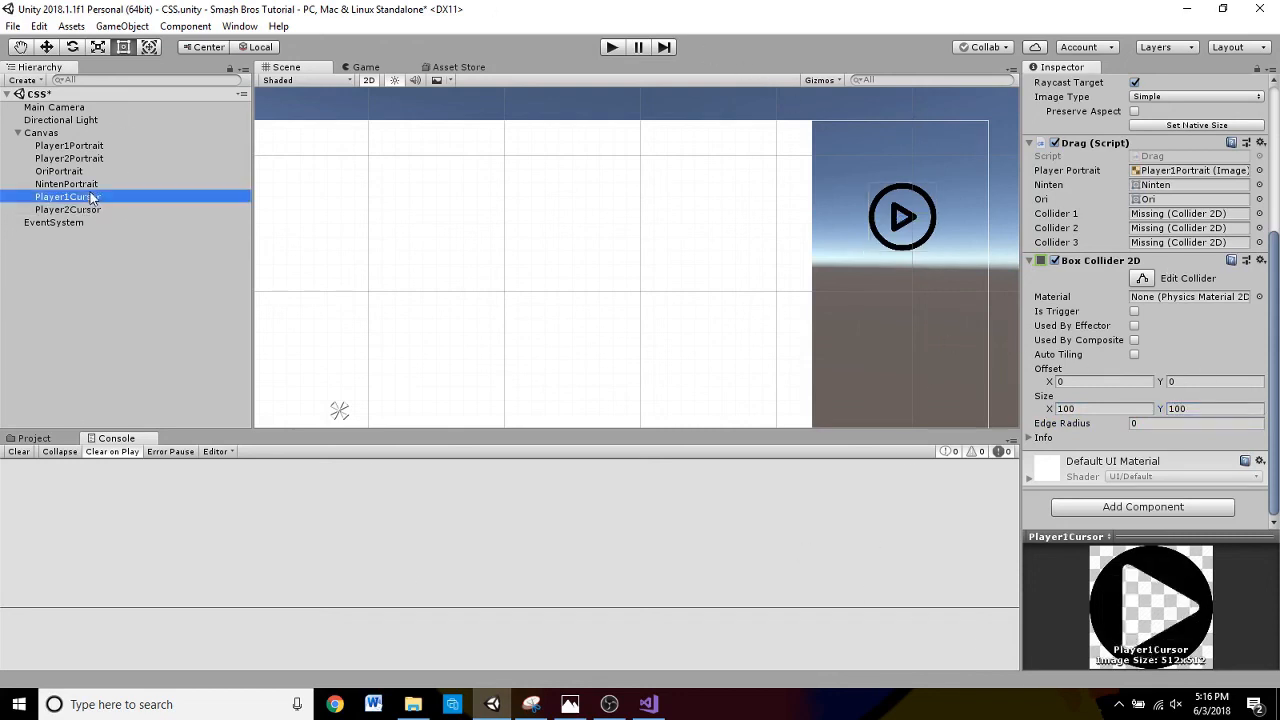
{"action": "left_click", "coordinate": [88, 209]}
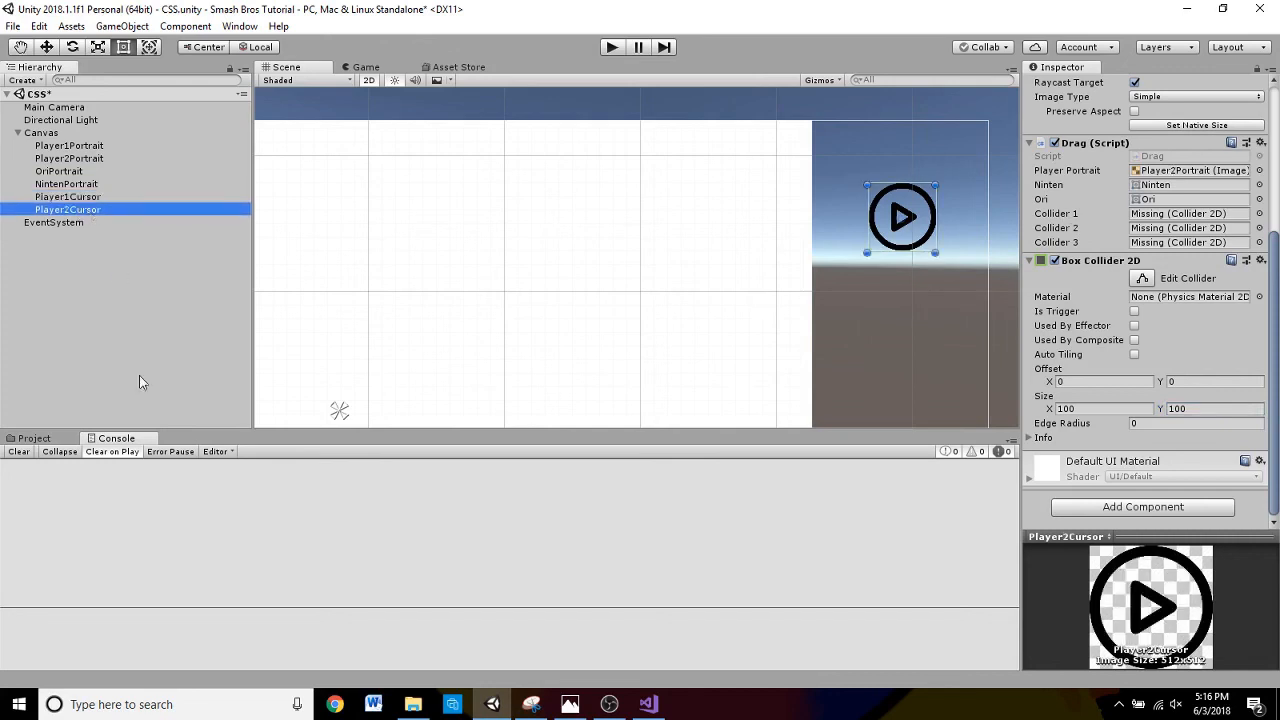
{"action": "left_click", "coordinate": [34, 438]}
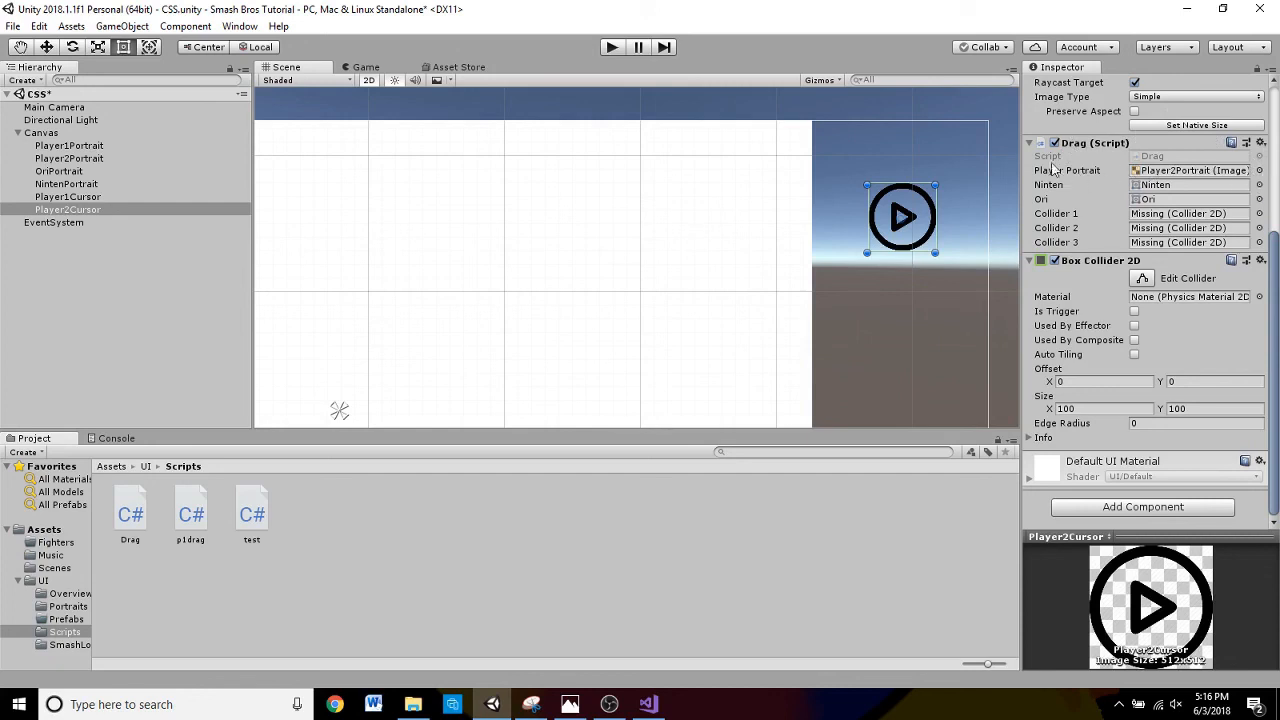
{"action": "left_click", "coordinate": [1259, 171]}
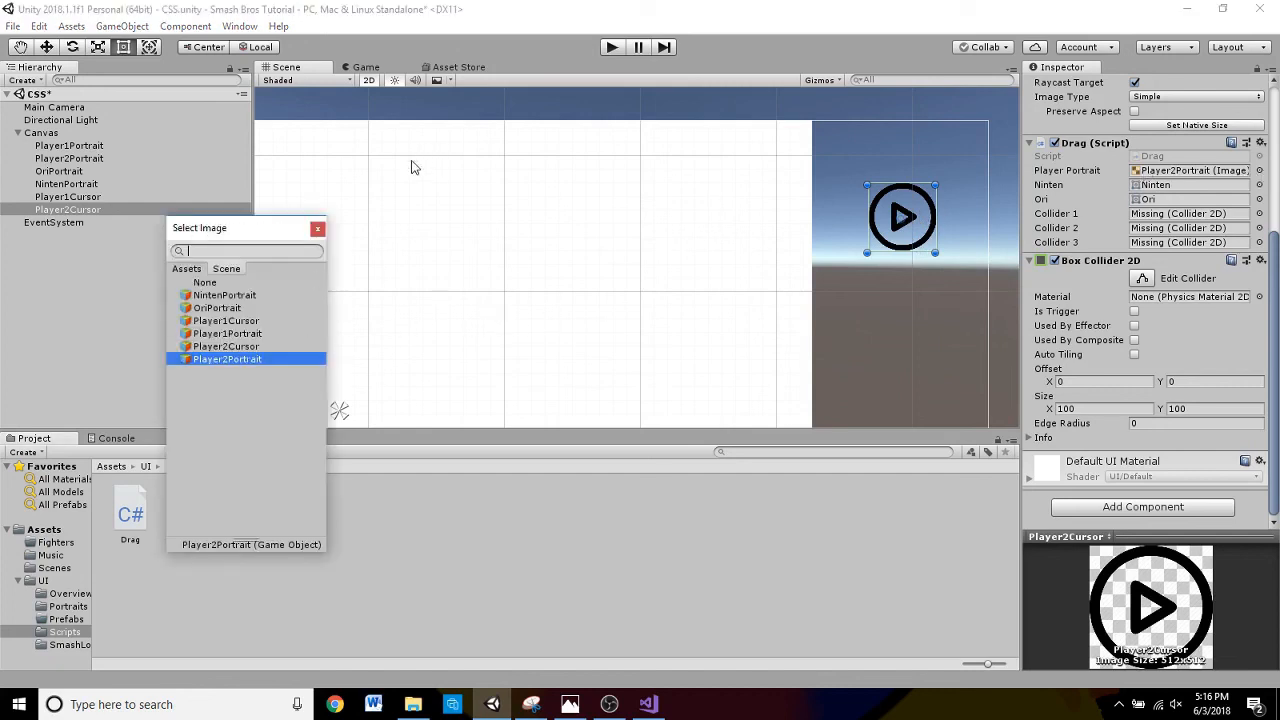
{"action": "scroll", "coordinate": [433, 294], "scroll_direction": "down", "scroll_amount": 10}
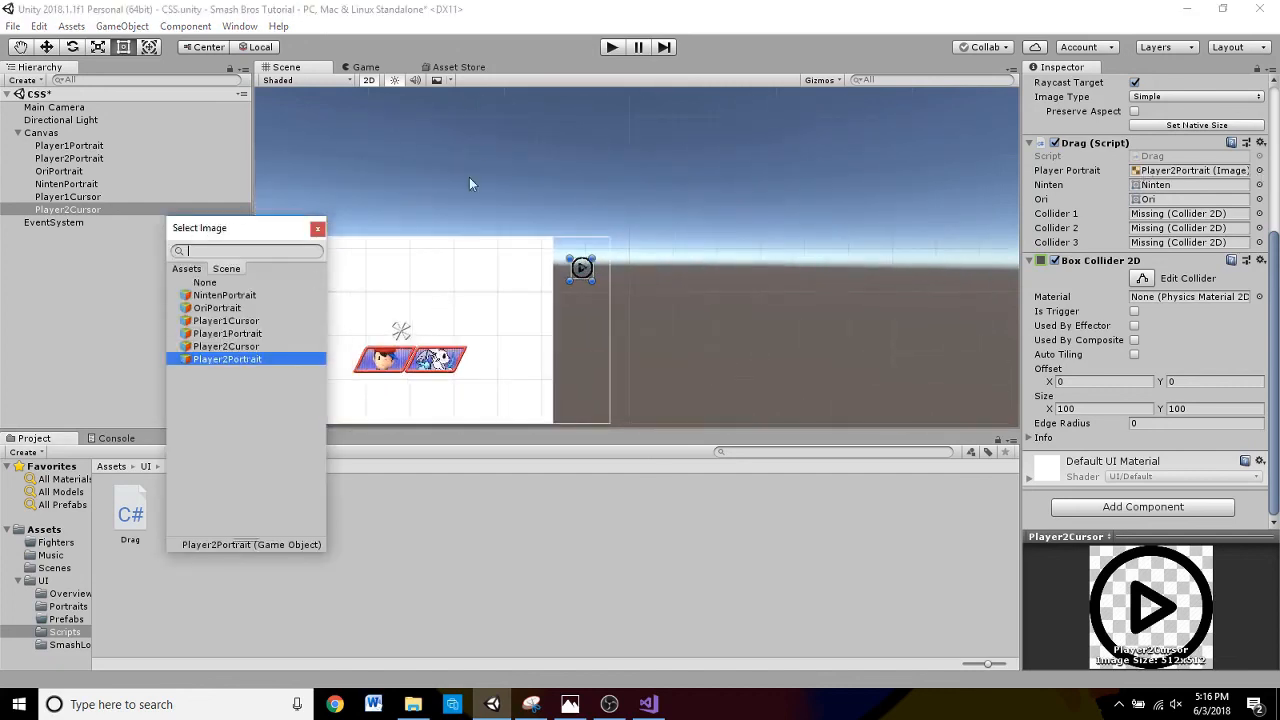
{"action": "left_click", "coordinate": [604, 66]}
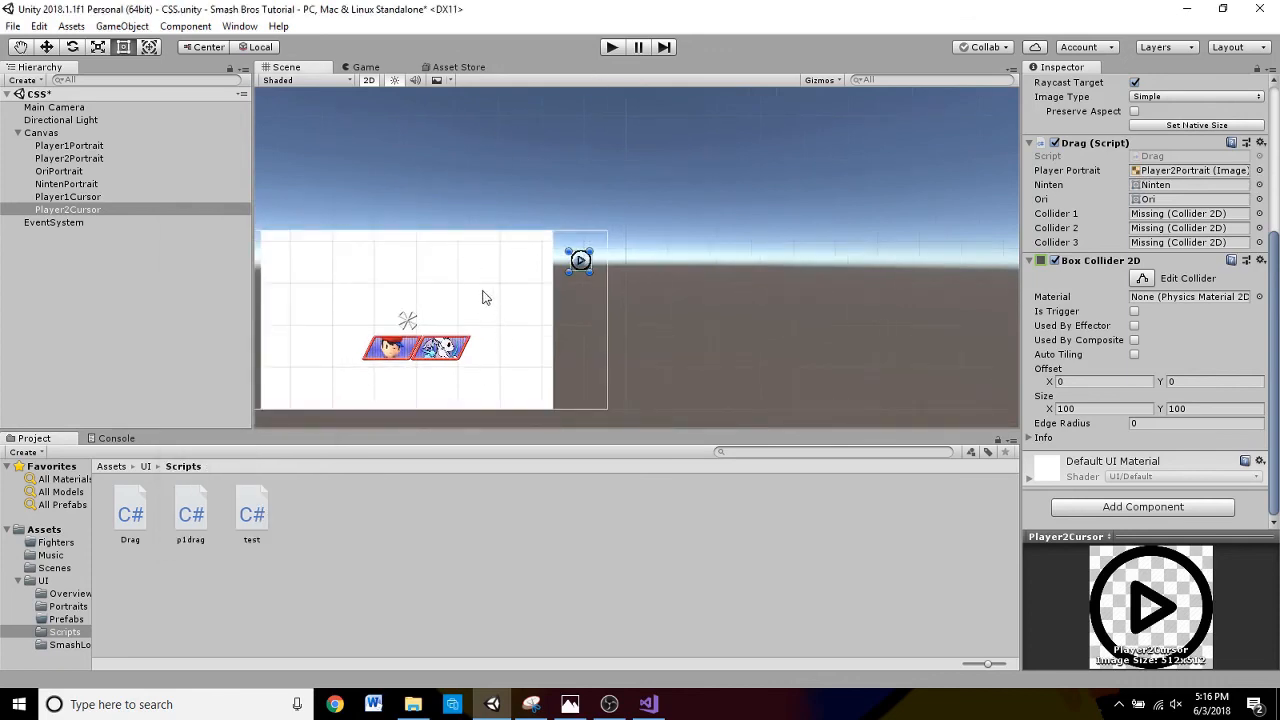
{"action": "left_click", "coordinate": [1259, 170]}
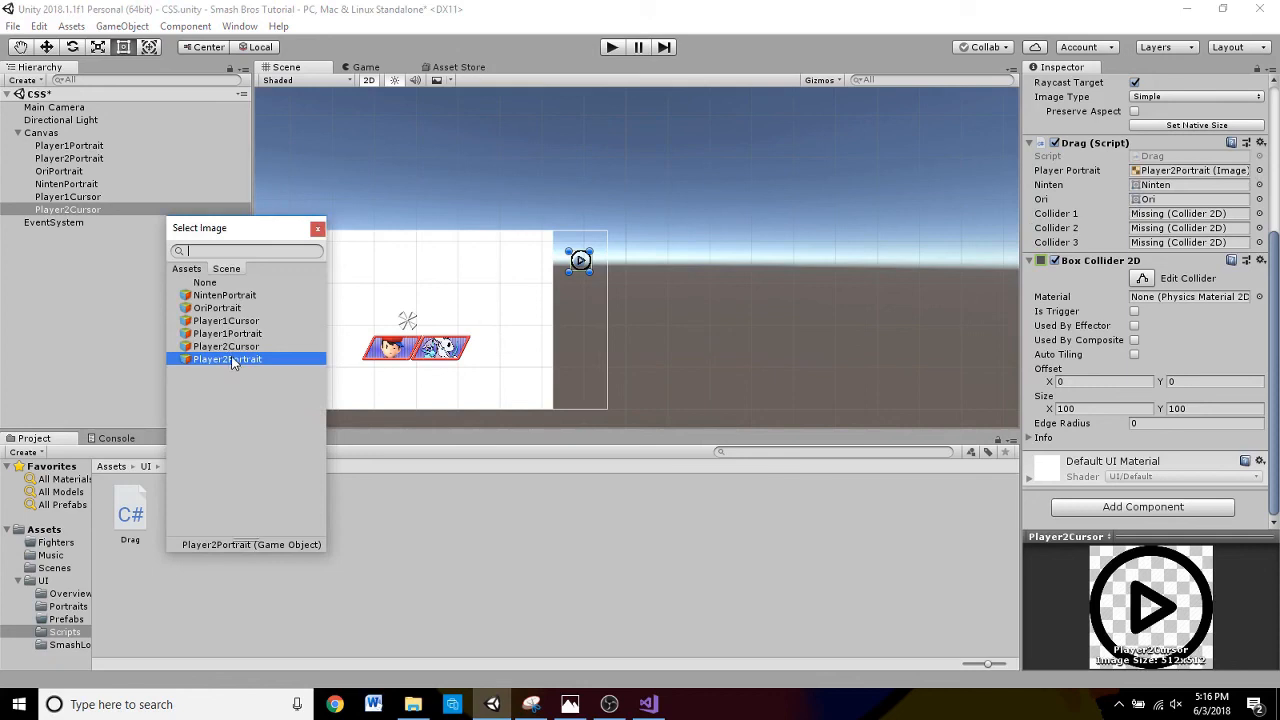
{"action": "left_click", "coordinate": [1259, 185]}
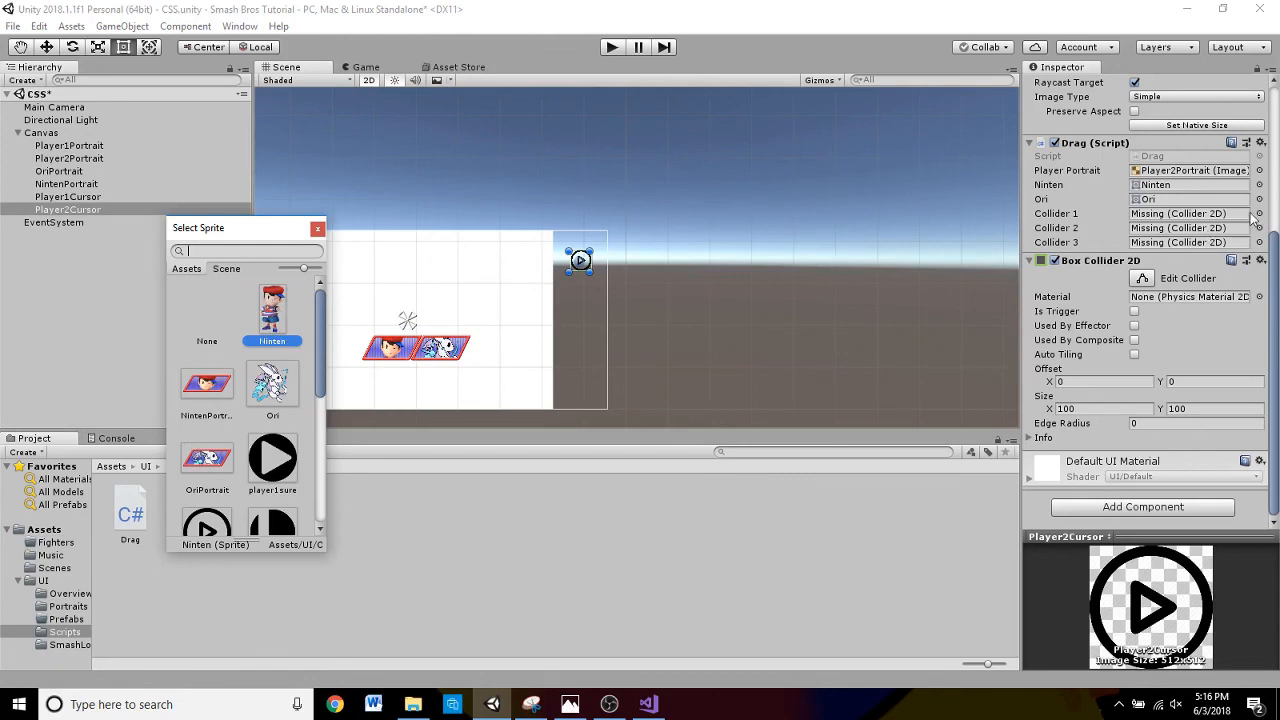
{"action": "scroll", "coordinate": [300, 340], "scroll_direction": "down", "scroll_amount": 1}
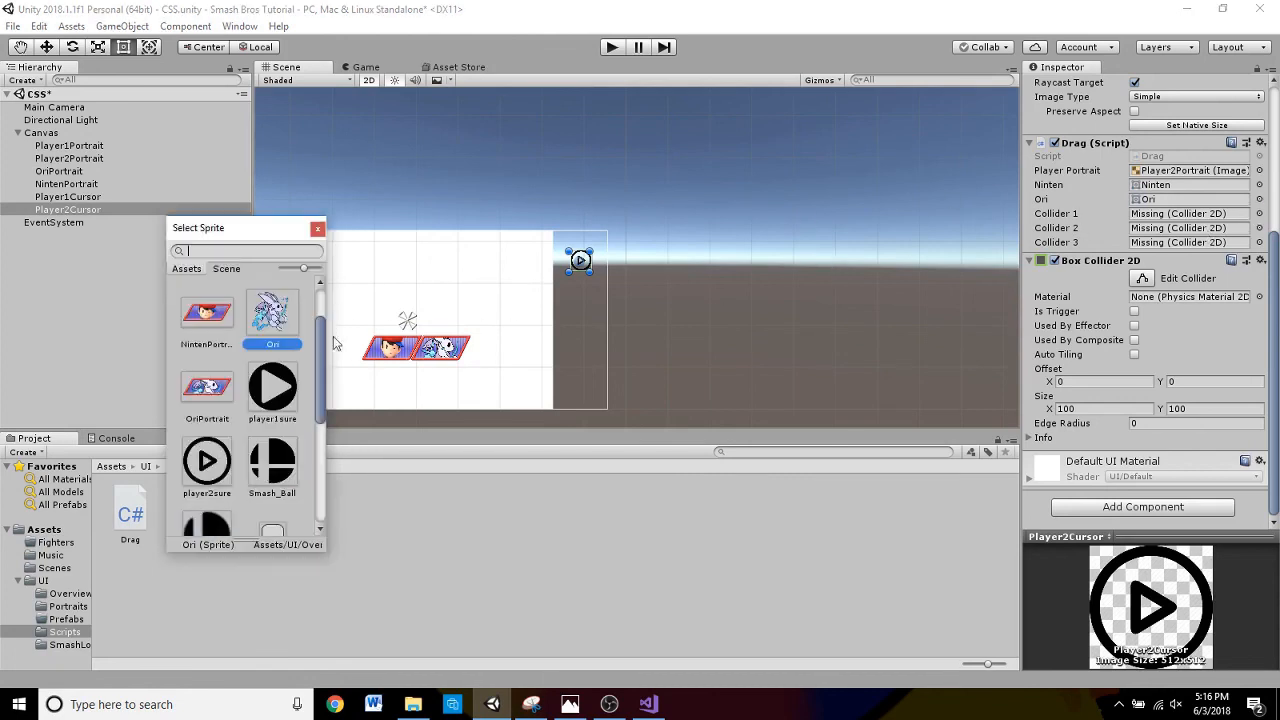
{"action": "left_click", "coordinate": [260, 347]}
- In Player2Cursor's Drag script, assign Player2Cursor to Collider 1, NintenPortrait to Collider 2 and OriPortrait to Collider 3
{"action": "left_click", "coordinate": [1259, 213]}
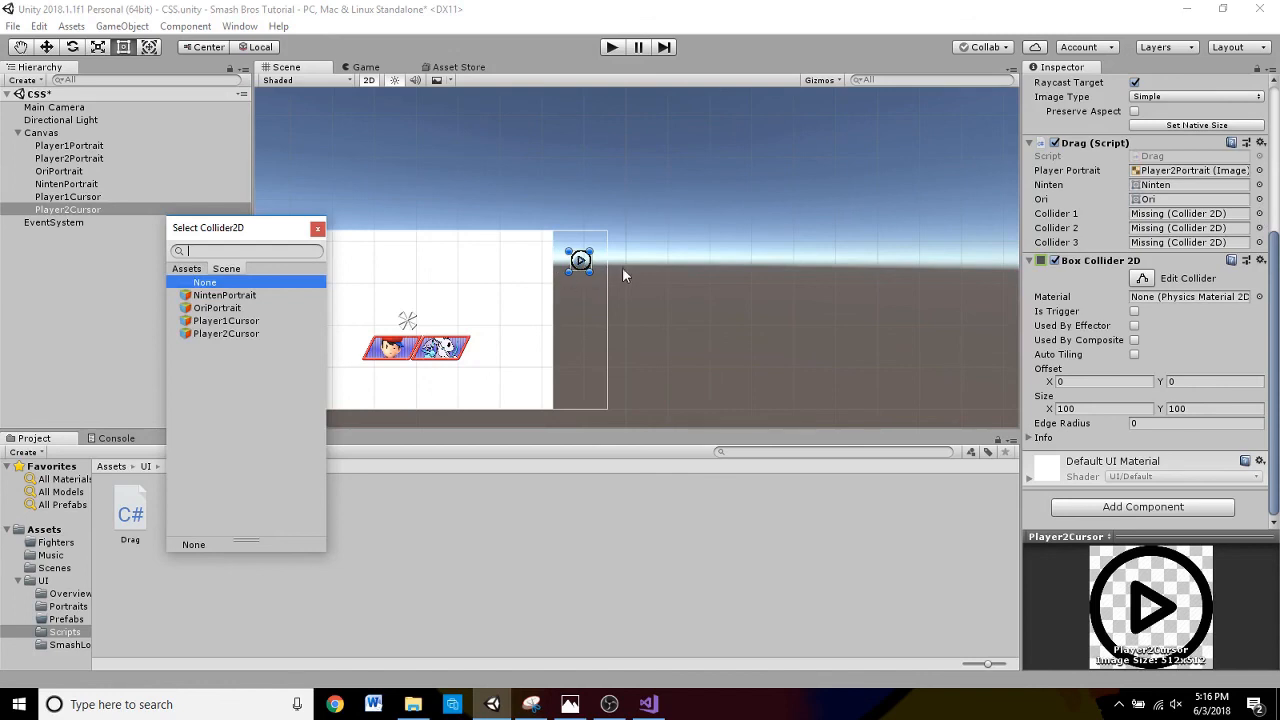
{"action": "left_click", "coordinate": [211, 334]}
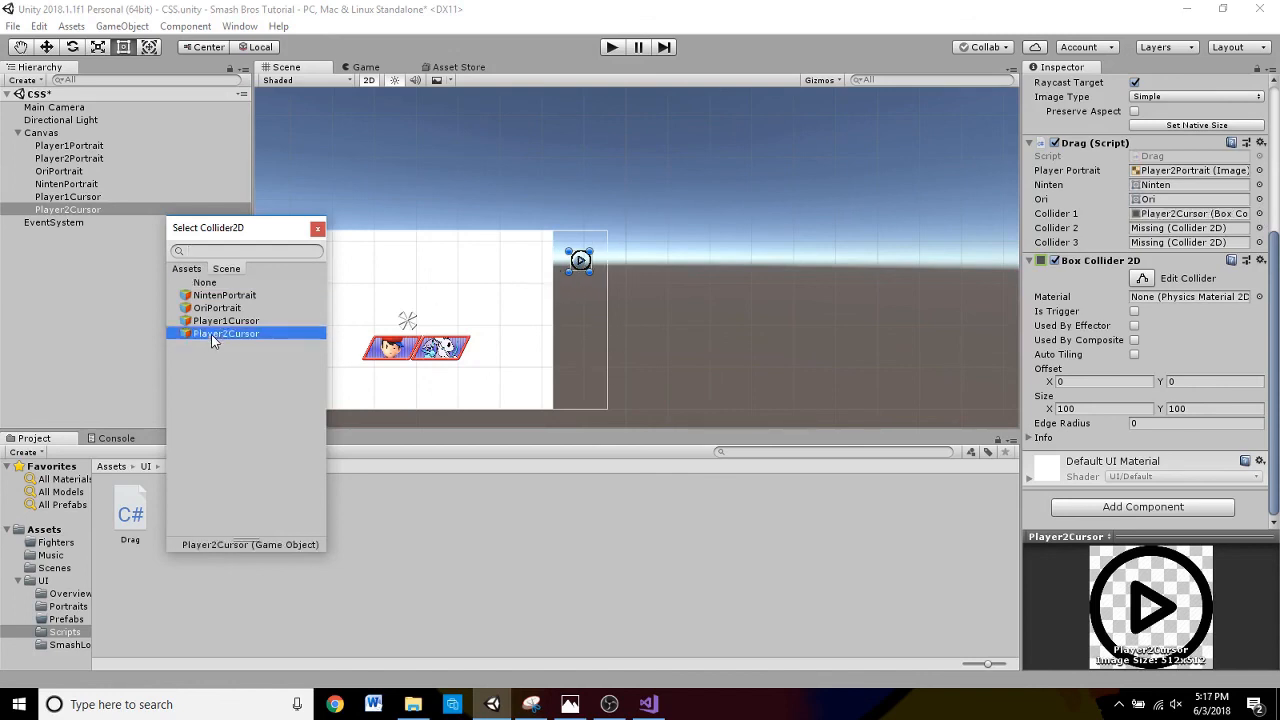
{"action": "left_click", "coordinate": [1259, 228]}
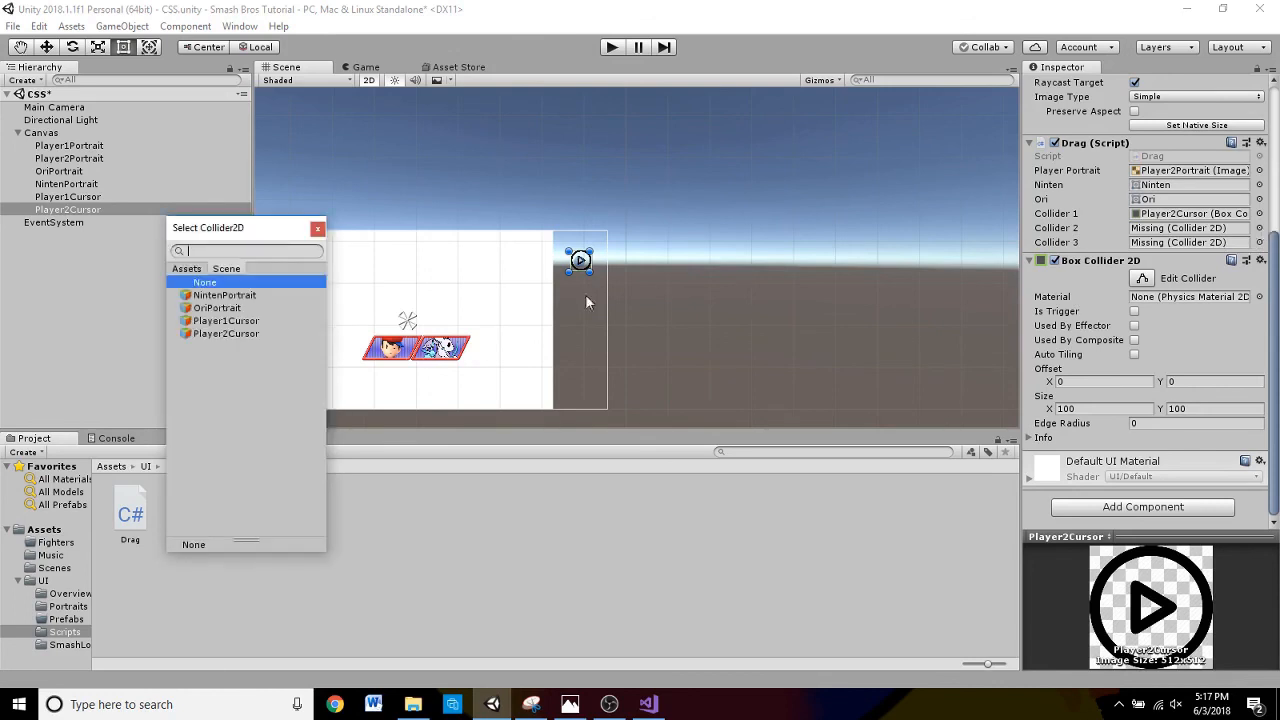
{"action": "left_click", "coordinate": [226, 295]}
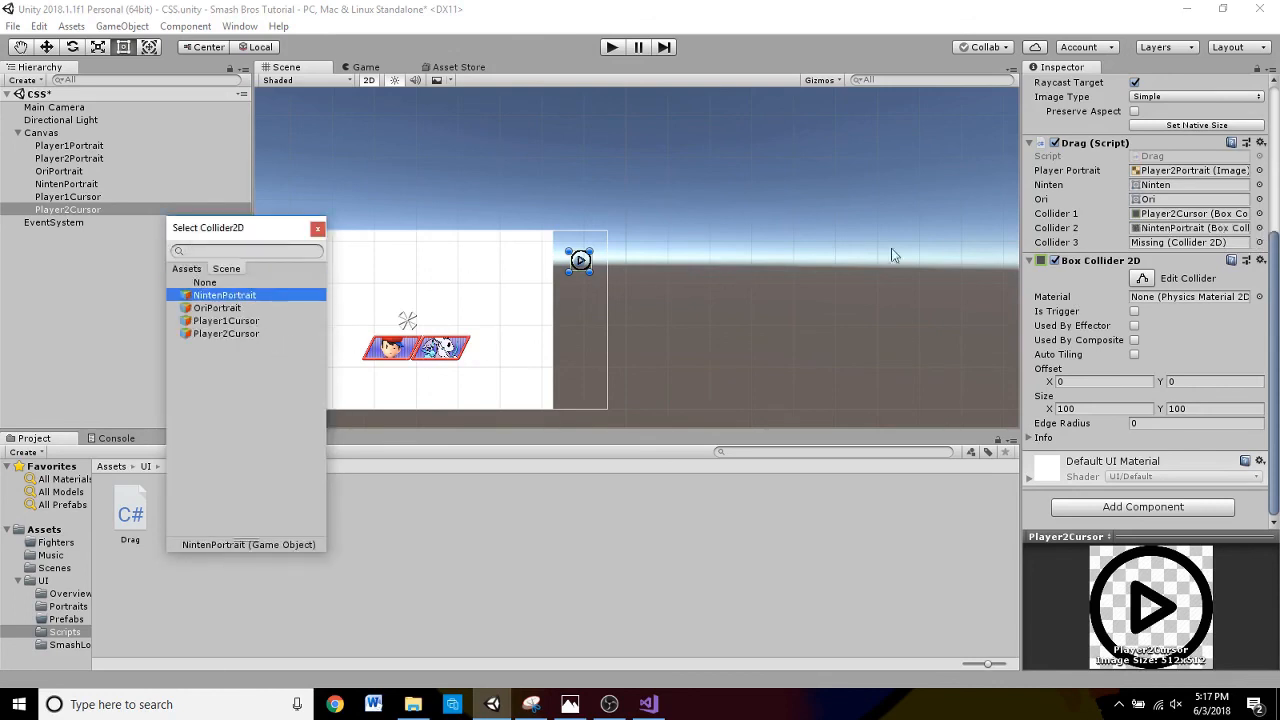
{"action": "left_click", "coordinate": [1259, 242]}
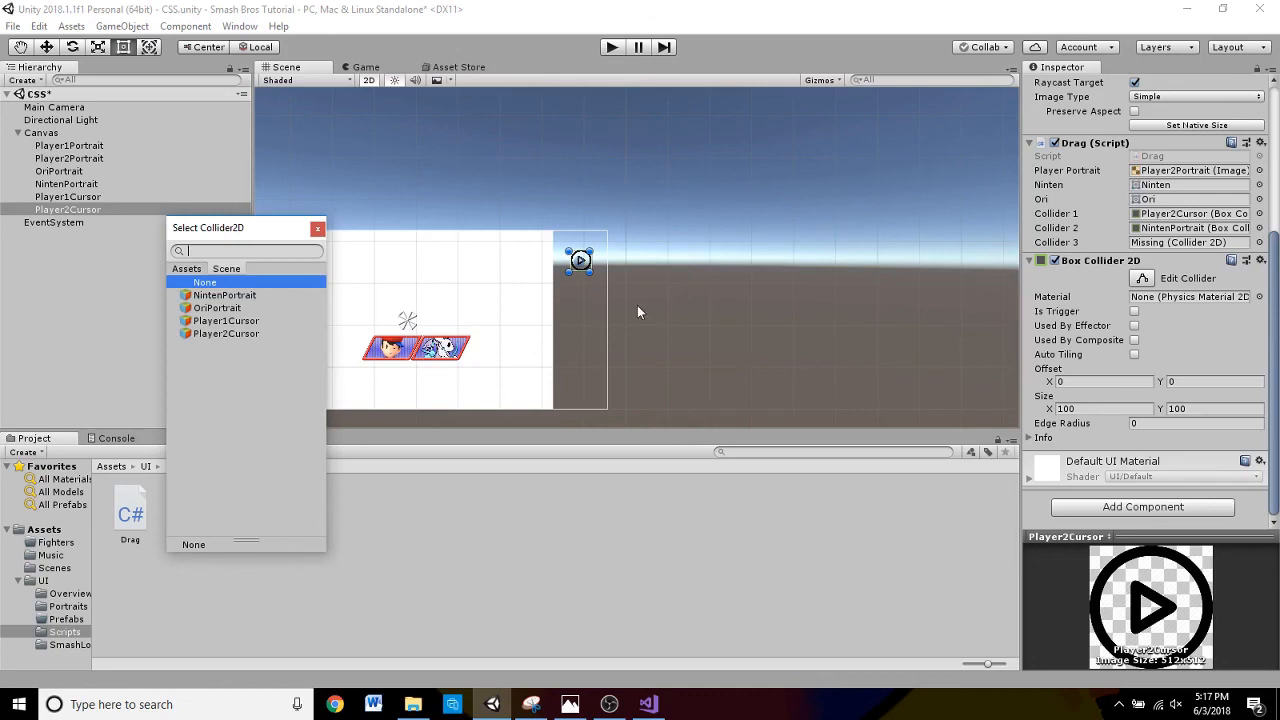
{"action": "left_click", "coordinate": [187, 310]}
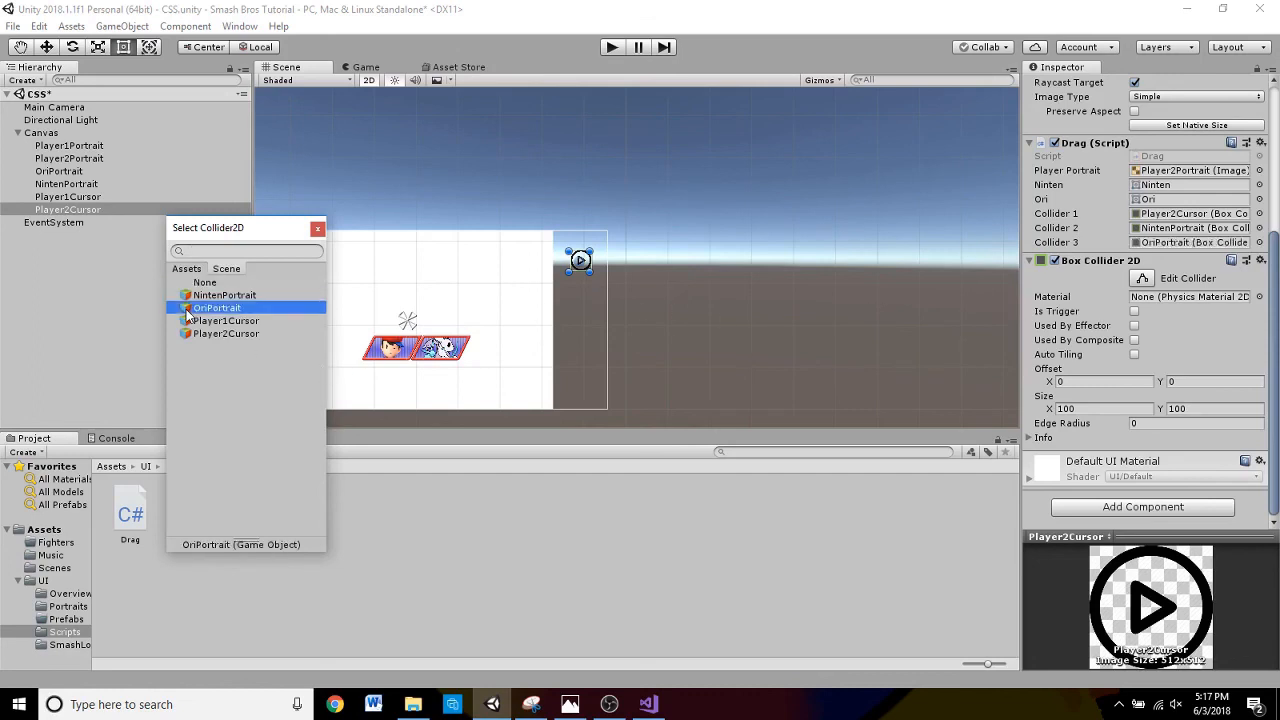
{"action": "left_click", "coordinate": [317, 229]}
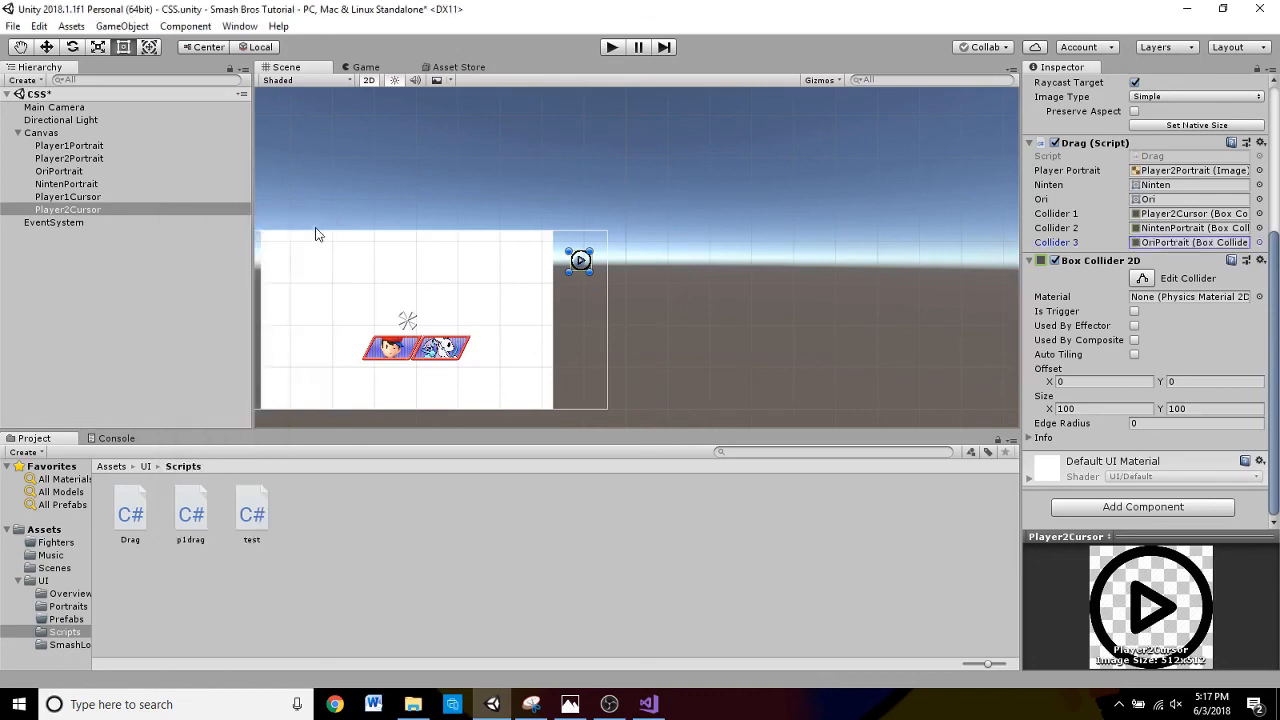
- In Player1Cursor's Drag script, assign Player1Cursor to Collider 1, NintenPortrait to Collider 2 and OriPortrait to Collider 3
{"action": "left_click", "coordinate": [84, 198]}
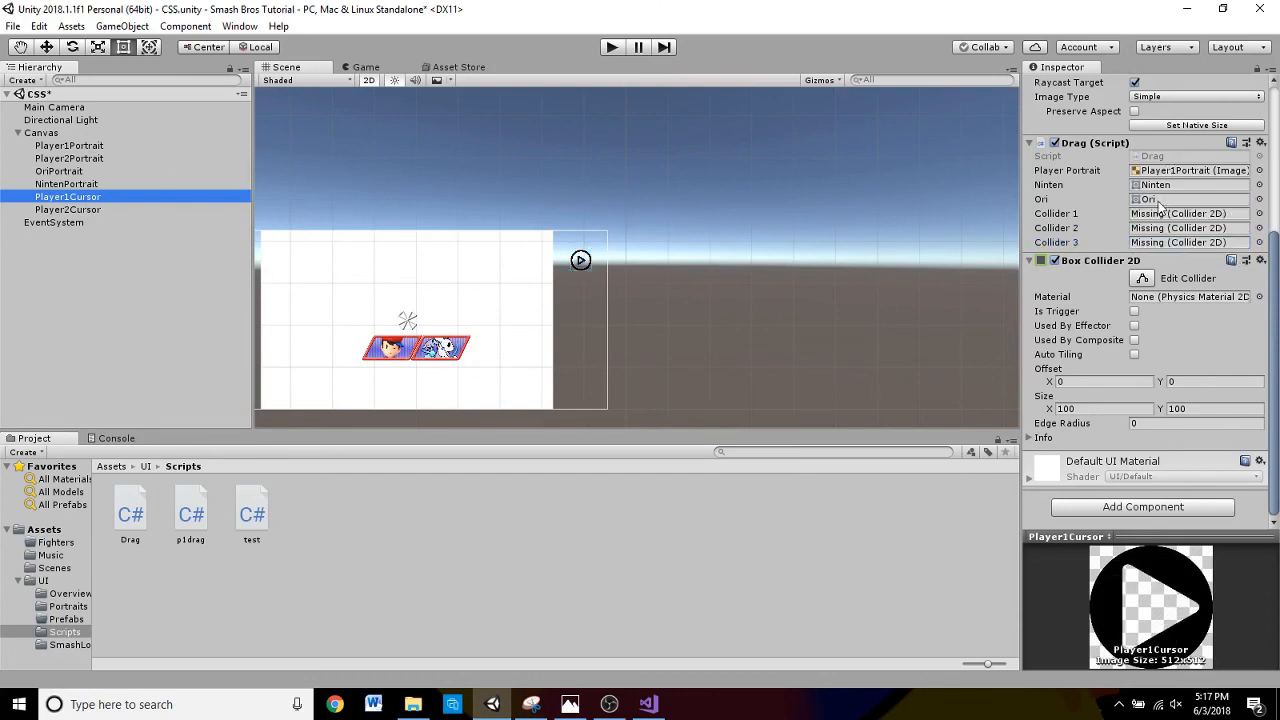
{"action": "left_click", "coordinate": [1259, 213]}
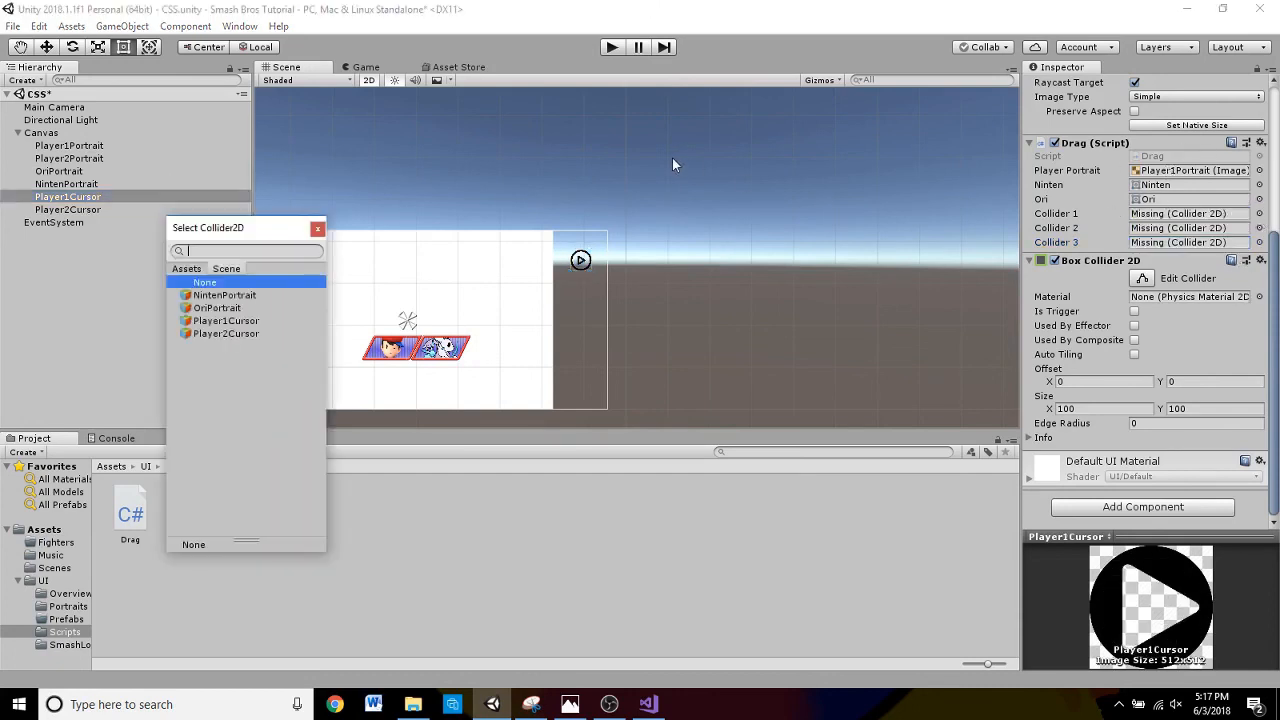
{"action": "left_click", "coordinate": [227, 322]}
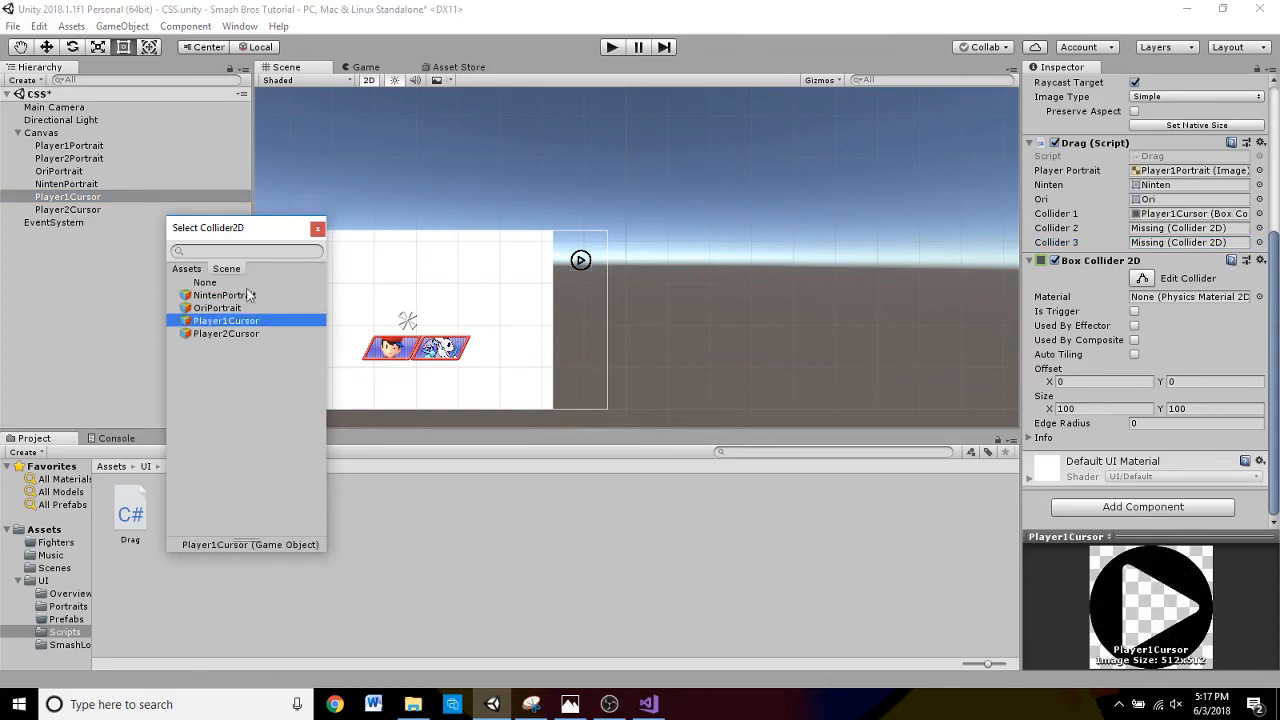
{"action": "left_click", "coordinate": [1259, 228]}
{"action": "key", "text": "Escape"}
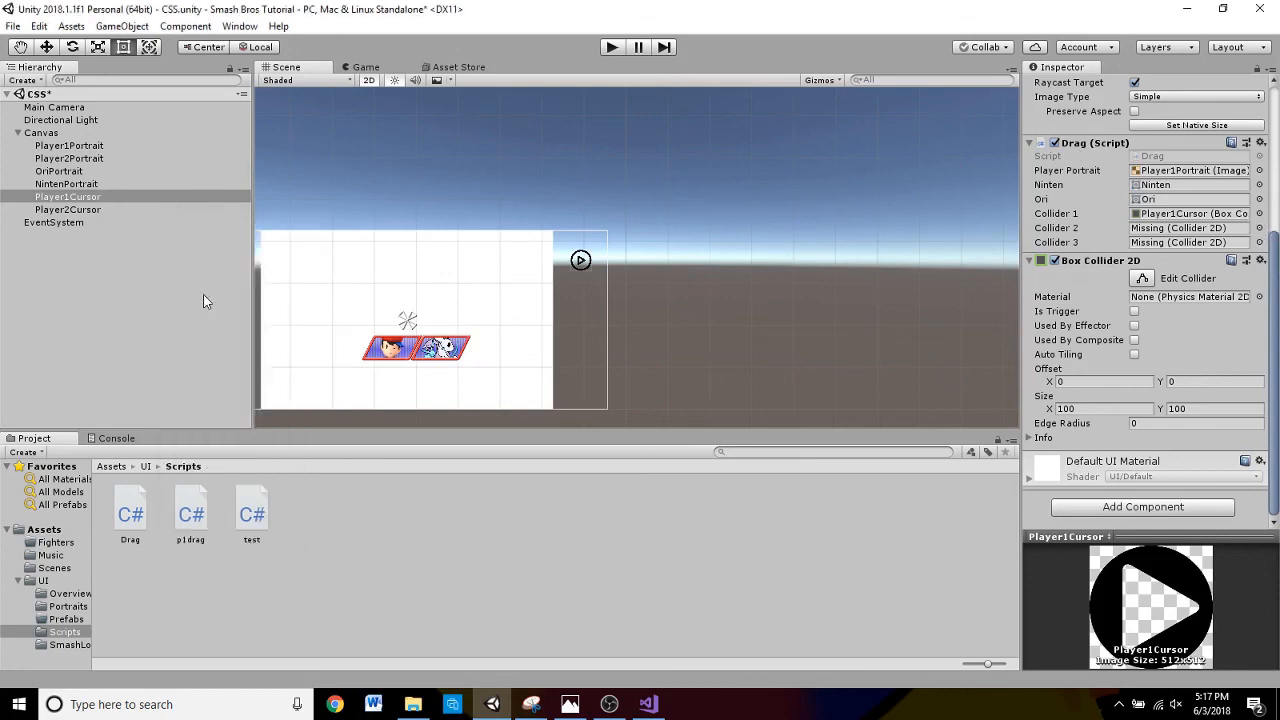
{"action": "left_click", "coordinate": [1259, 228]}
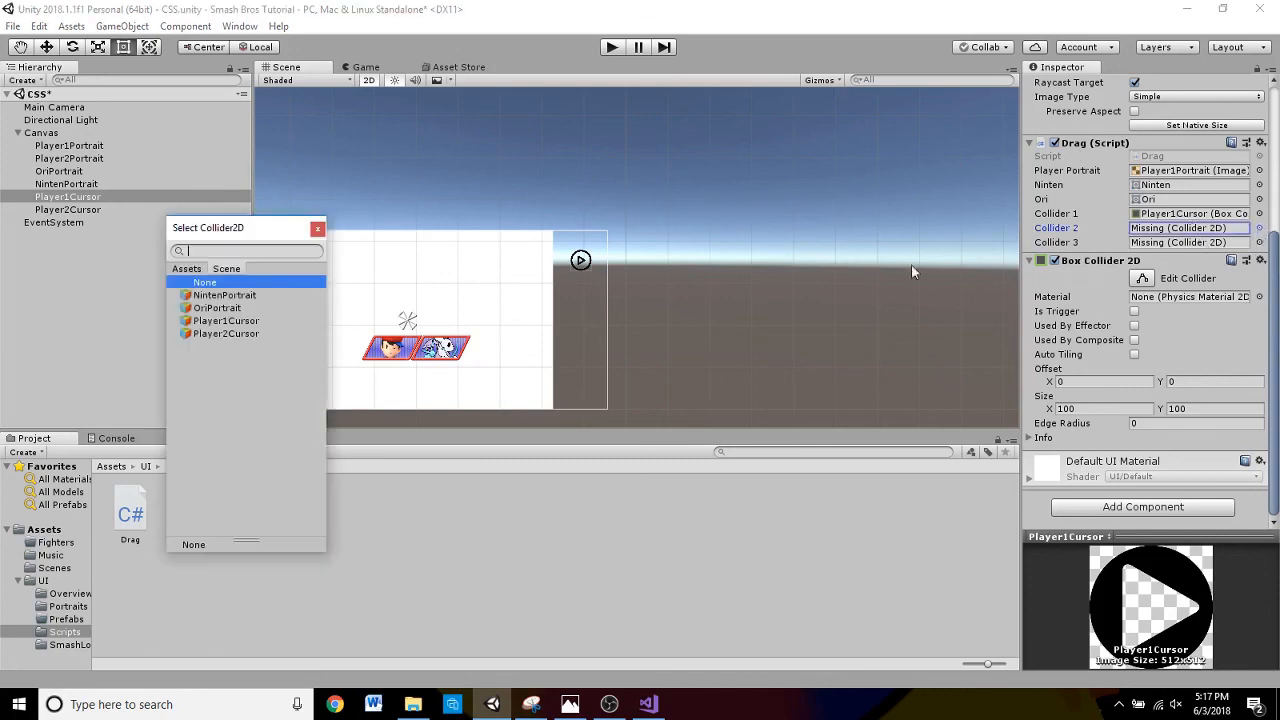
{"action": "left_click", "coordinate": [246, 292]}
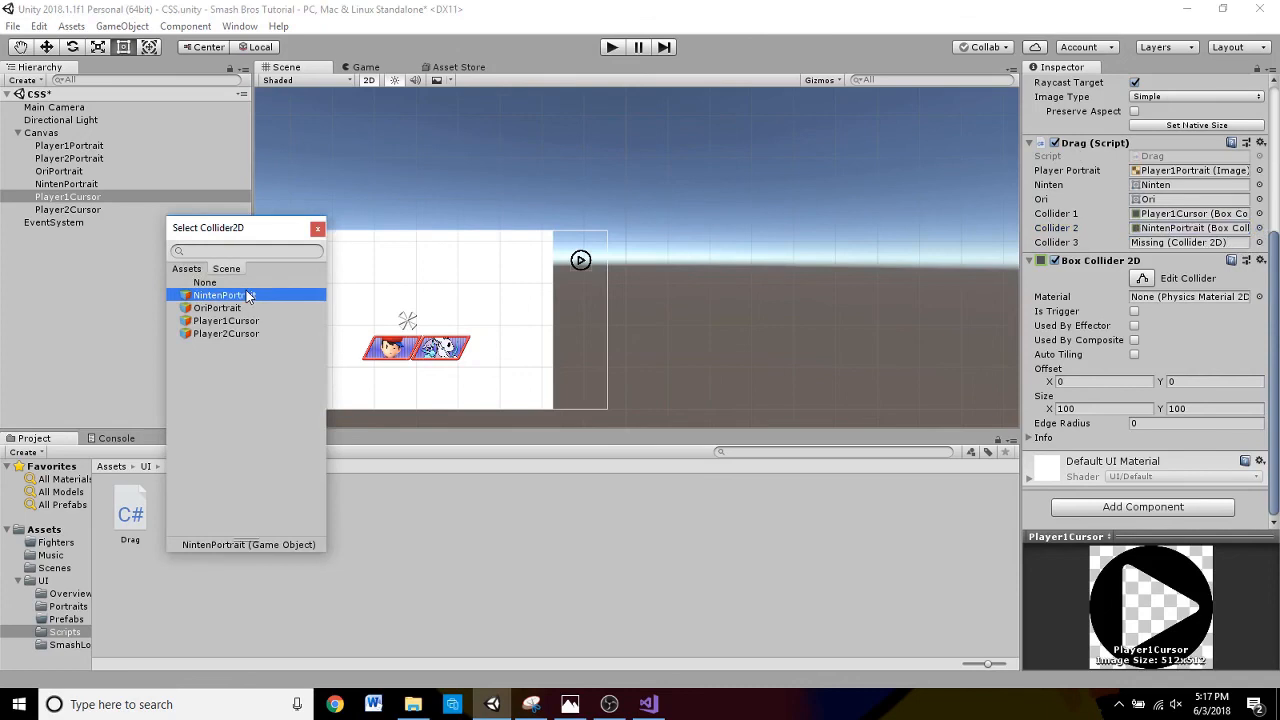
{"action": "left_click", "coordinate": [1259, 242]}
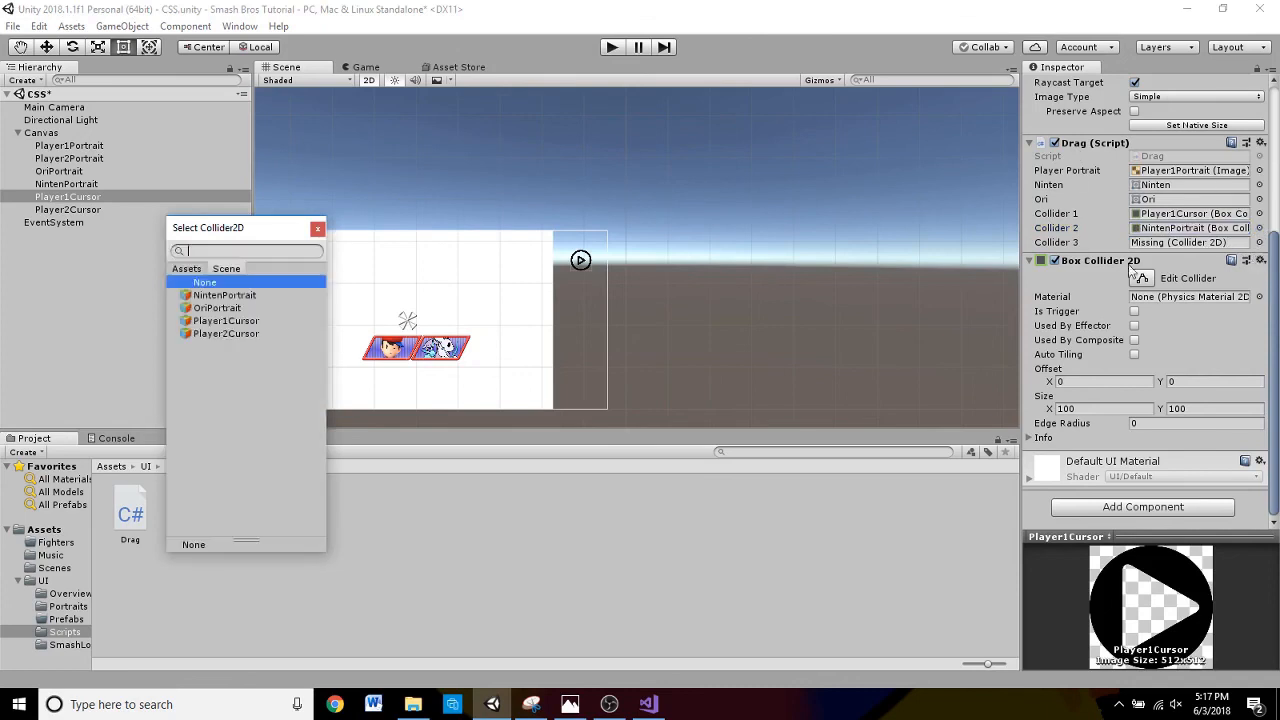
{"action": "left_click", "coordinate": [217, 308]}
{"action": "left_click", "coordinate": [317, 228]}
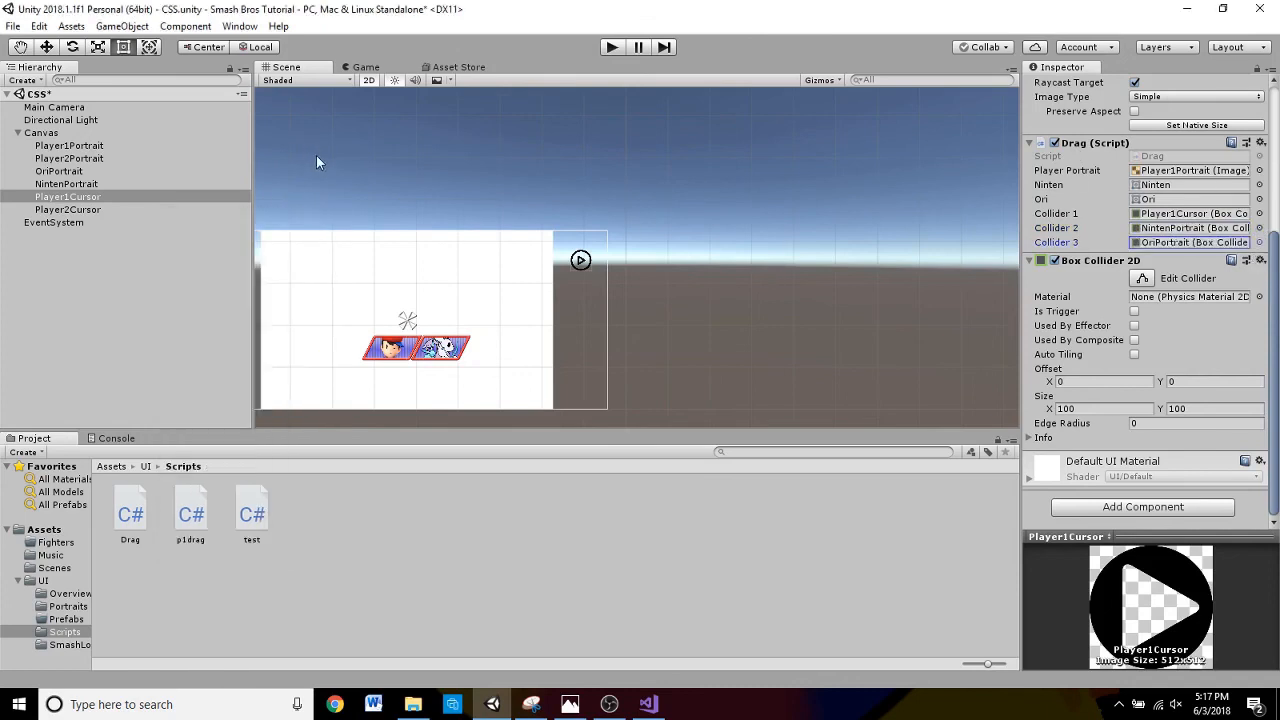
- Run the game and test character selection by moving Player 2's cursor onto the Ori portrait and Player 1's cursor onto the Ninten portrait
{"action": "key", "text": "f"}
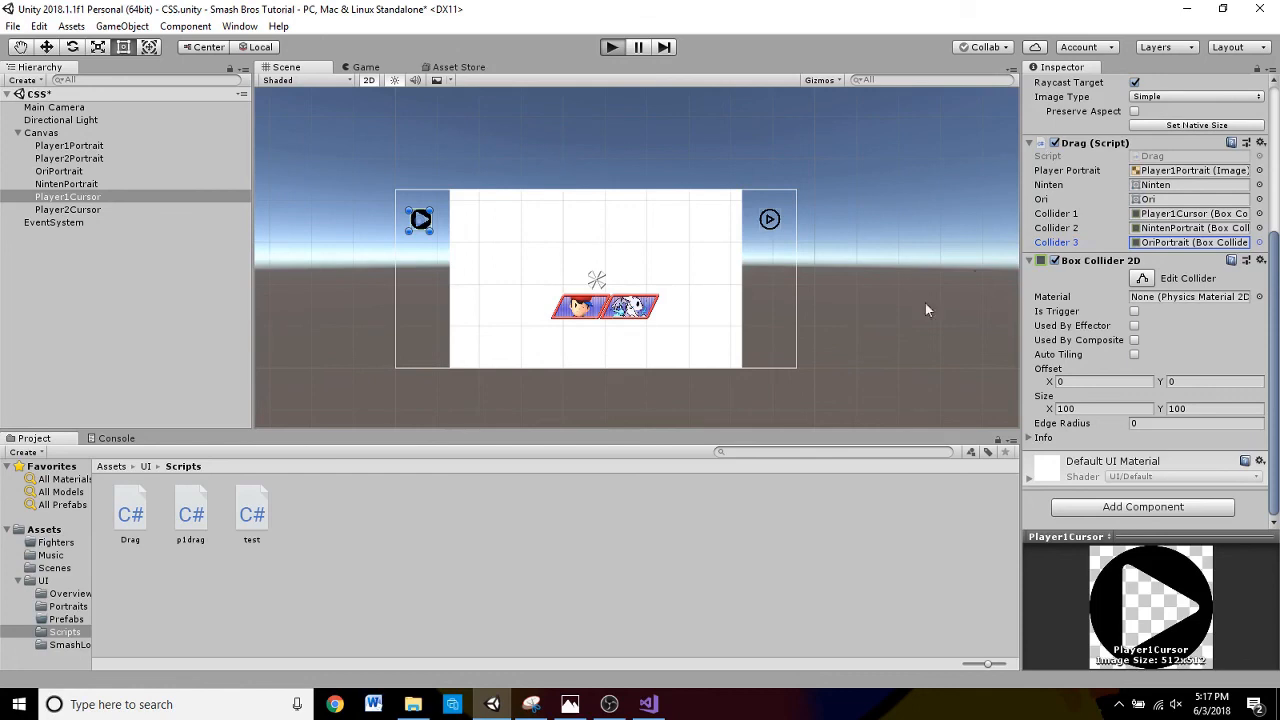
{"action": "key", "text": "ctrl+p"}
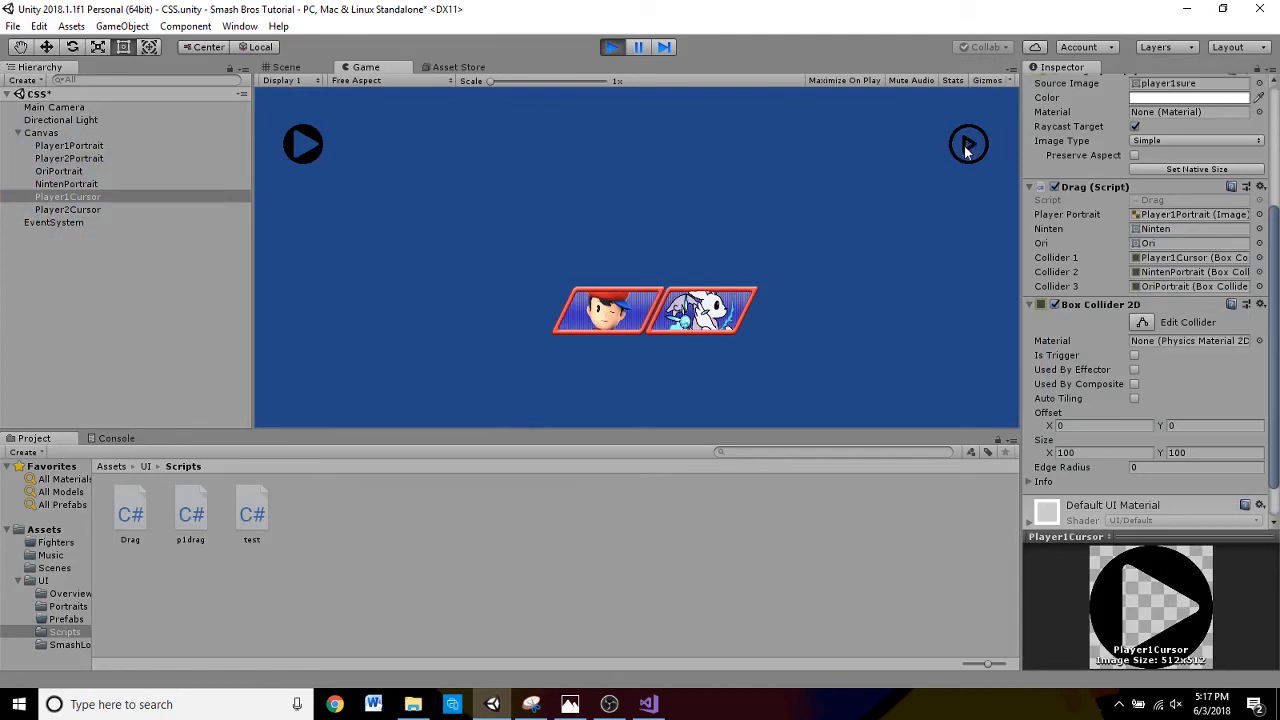
{"action": "left_click_drag", "start_coordinate": [965, 148], "coordinate": [708, 313]}
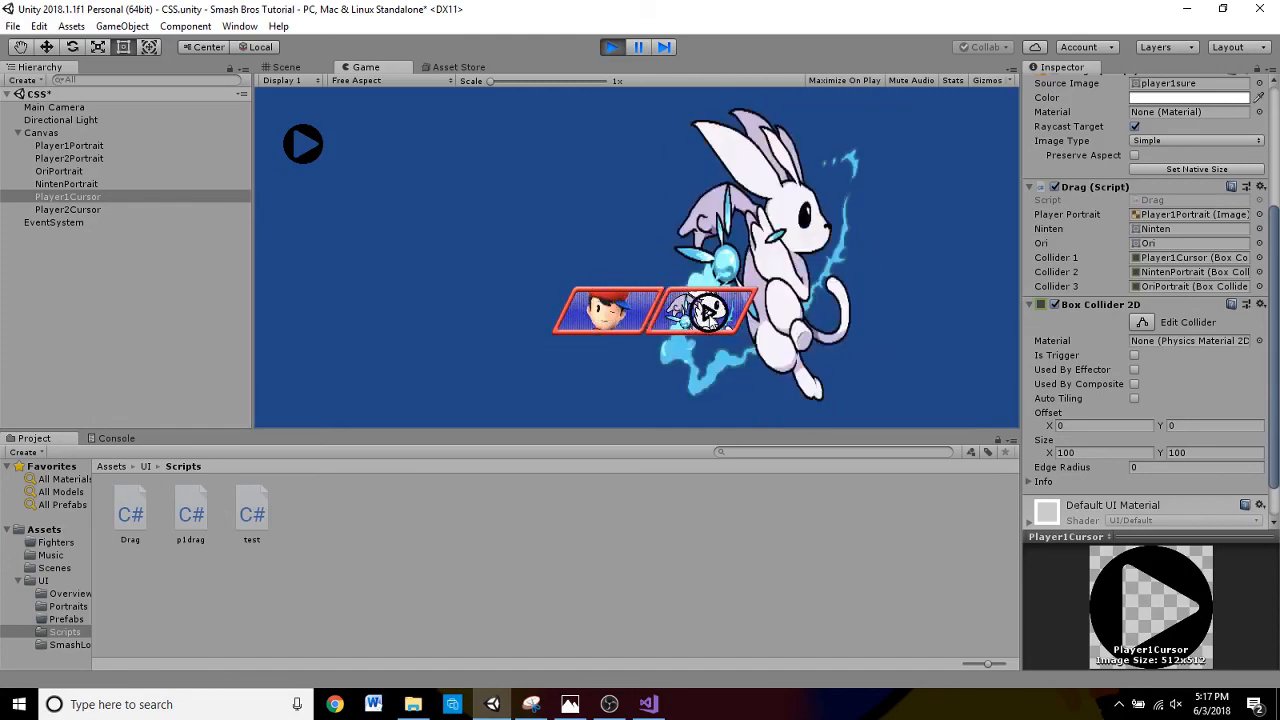
{"action": "left_click_drag", "start_coordinate": [499, 236], "coordinate": [604, 314]}
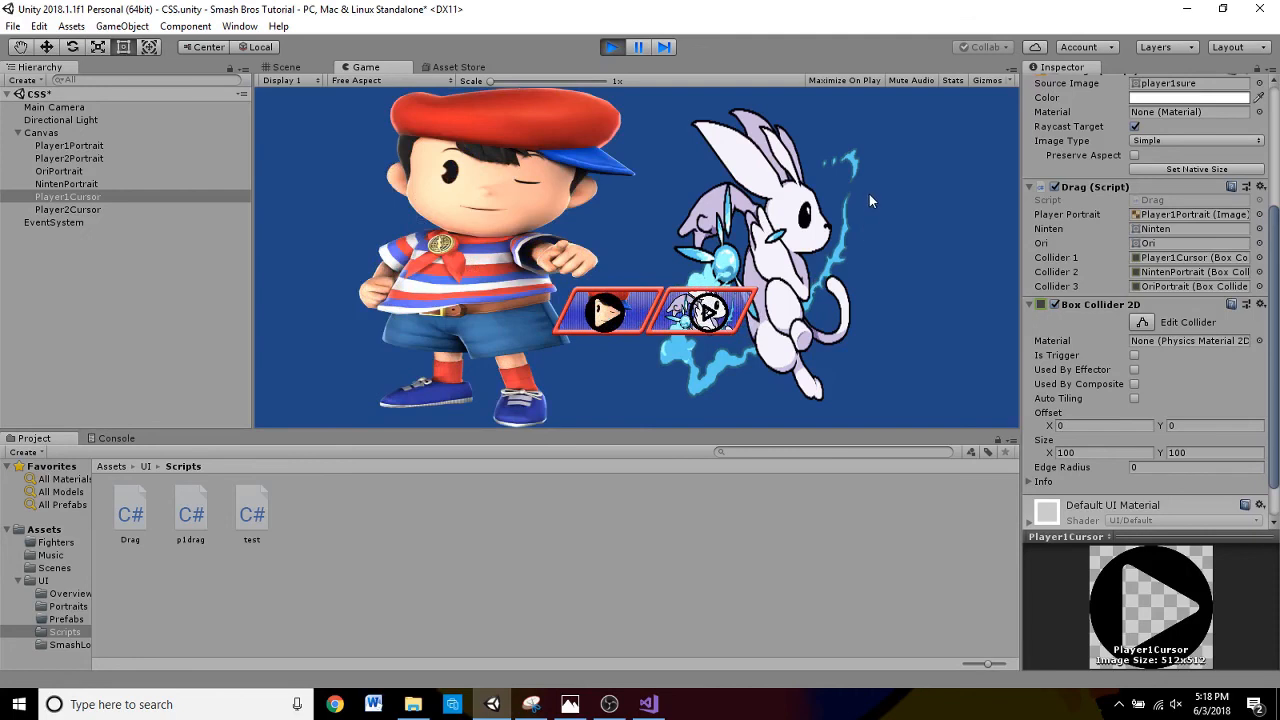